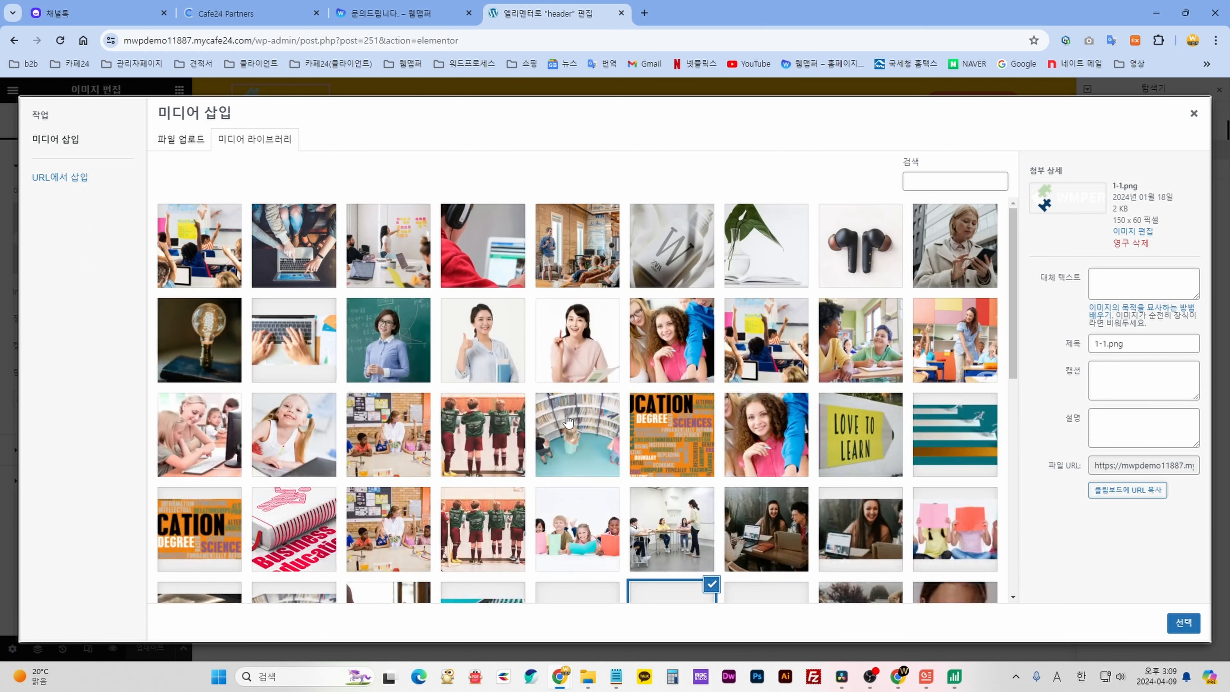
Examine the pixel dimensions of the header logo image 1-1.png in the media library.
{"action": "scroll", "coordinate": [569, 424], "scroll_direction": "down", "scroll_amount": 3}
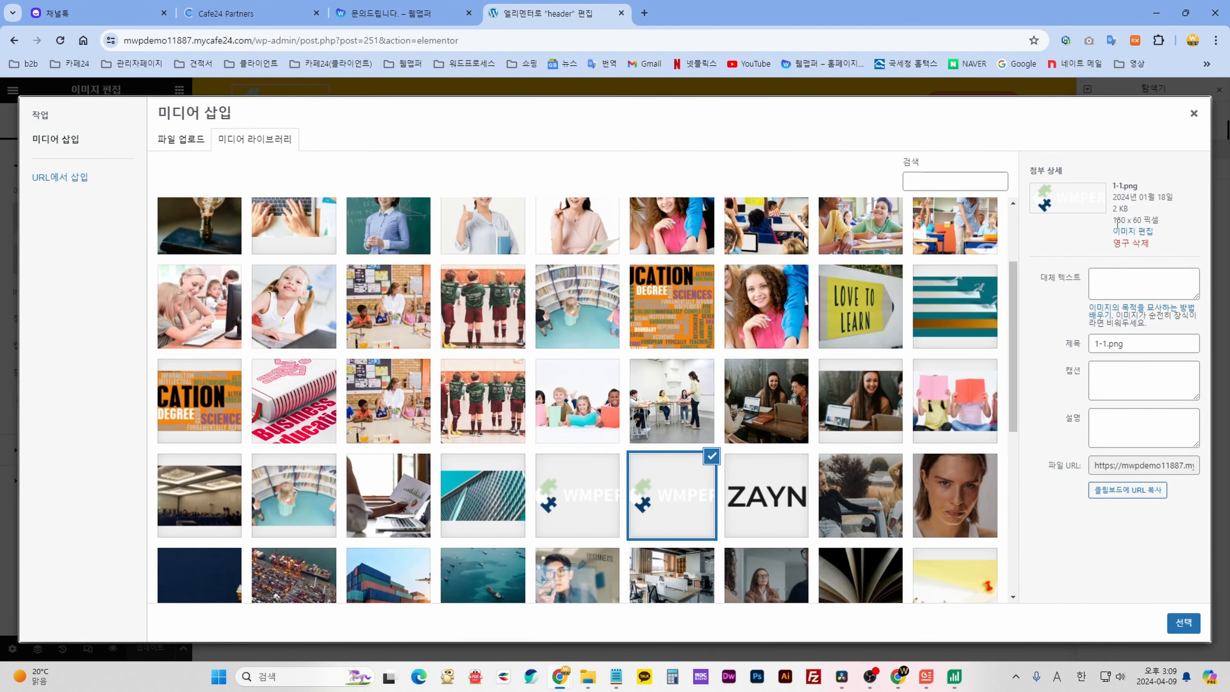
{"action": "left_click", "coordinate": [1160, 223]}
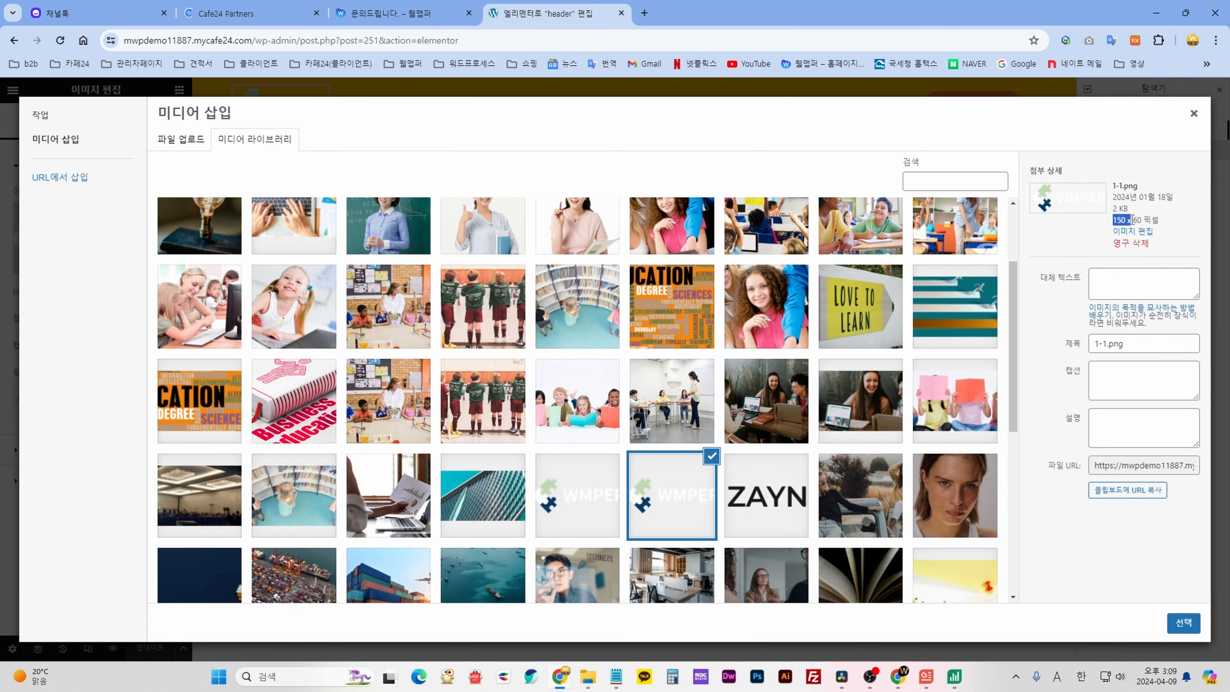
{"action": "left_click", "coordinate": [1158, 220]}
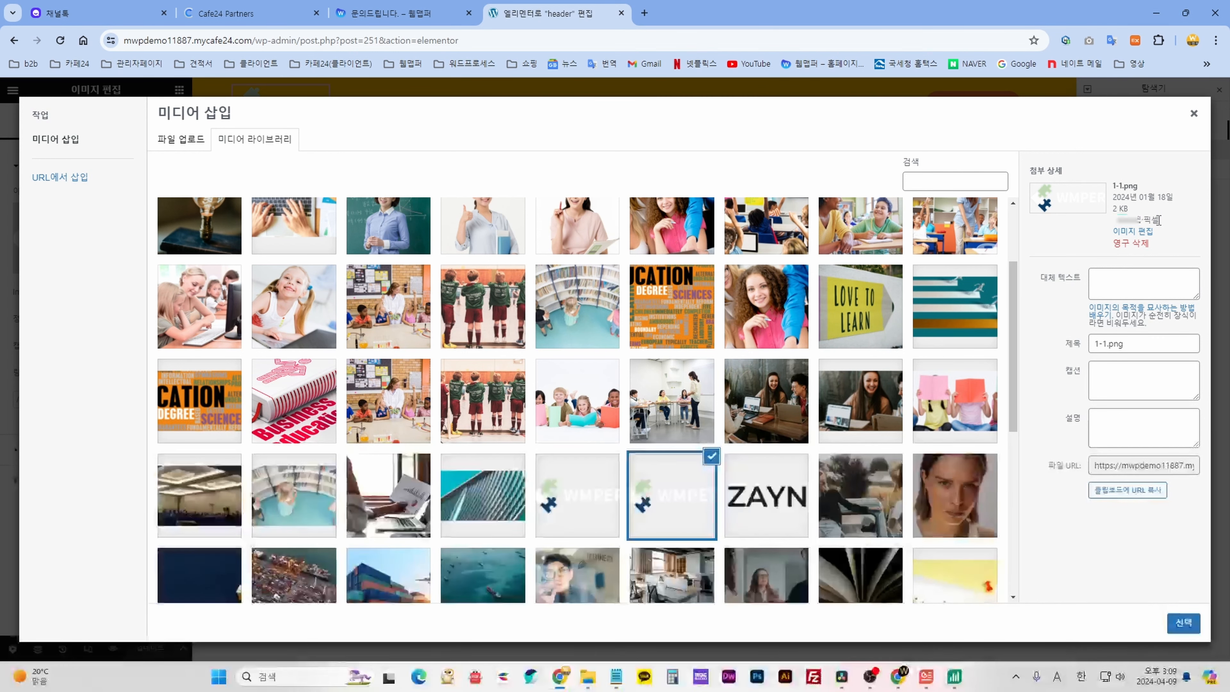
{"action": "left_click", "coordinate": [1192, 116]}
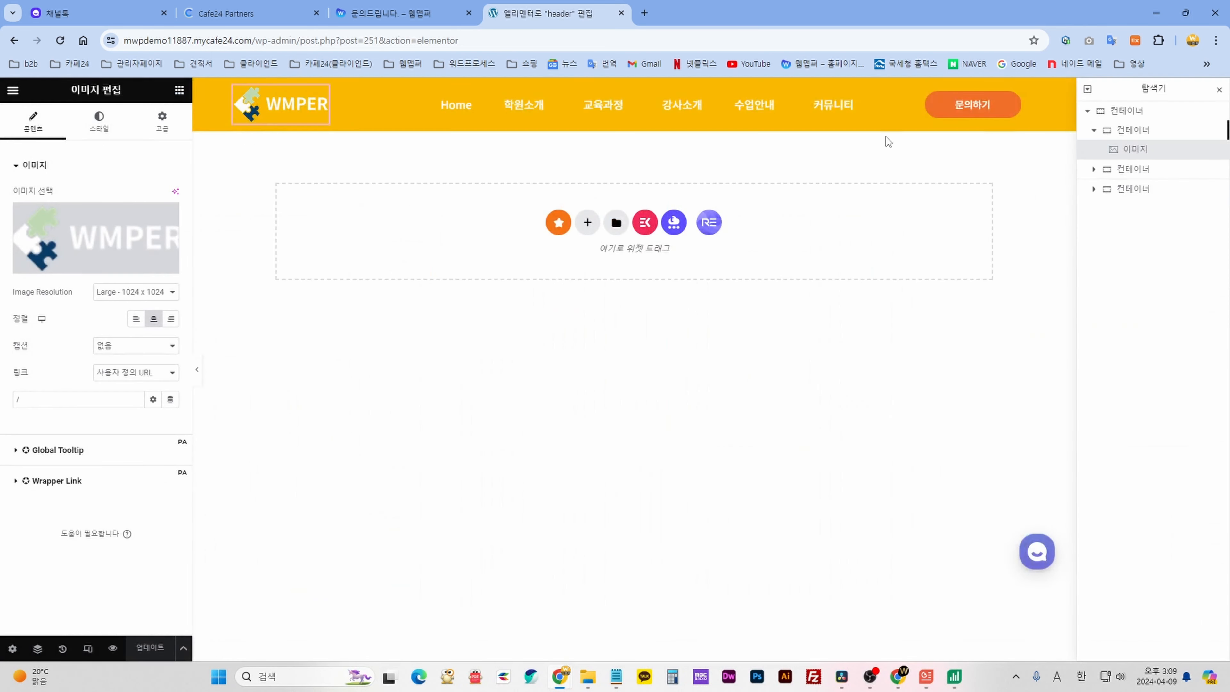
{"action": "left_click", "coordinate": [110, 247]}
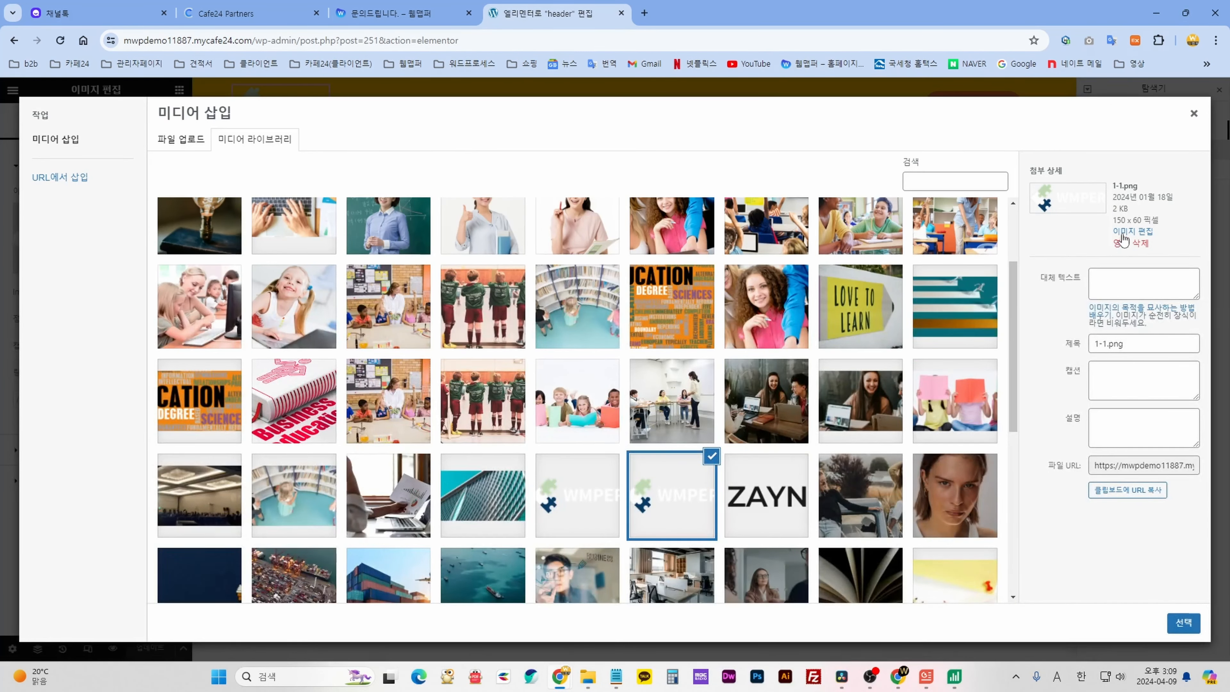
{"action": "left_click_drag", "start_coordinate": [1115, 219], "coordinate": [1161, 220]}
{"action": "left_click", "coordinate": [1161, 223]}
{"action": "left_click", "coordinate": [587, 676]}
{"action": "left_click", "coordinate": [721, 567]}
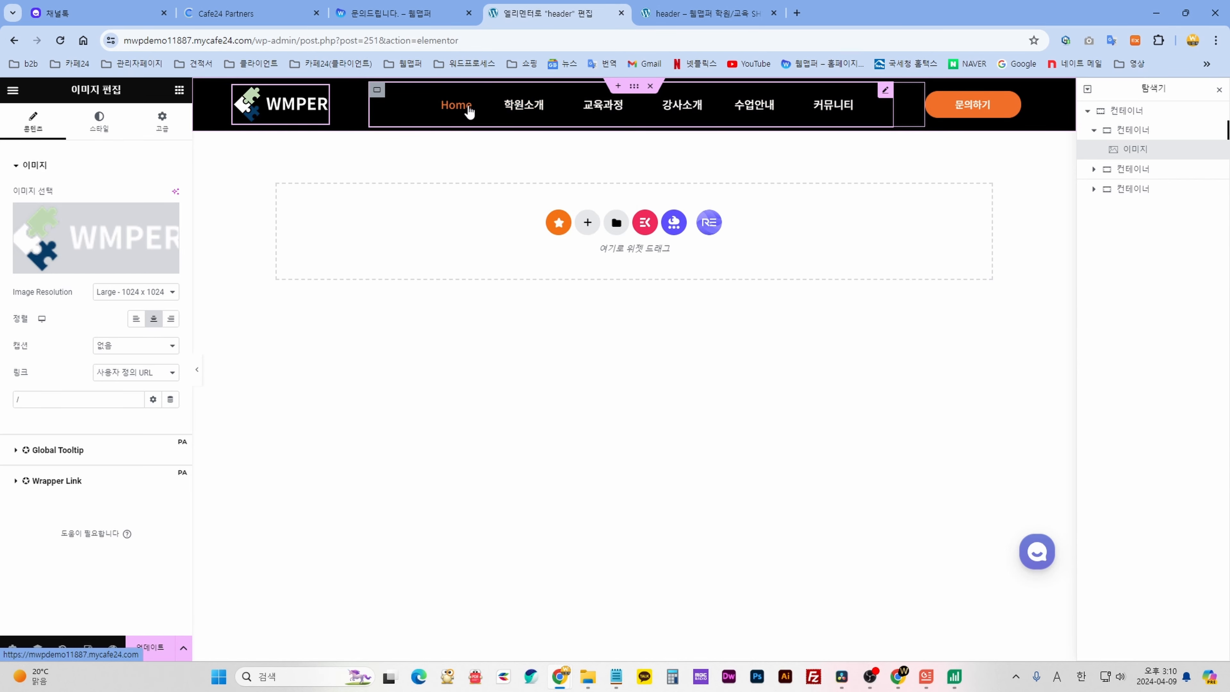
Open the hover-state settings of the header navigation menu's item style and preview the hover effect on the menu items.
{"action": "mouse_move", "coordinate": [858, 115]}
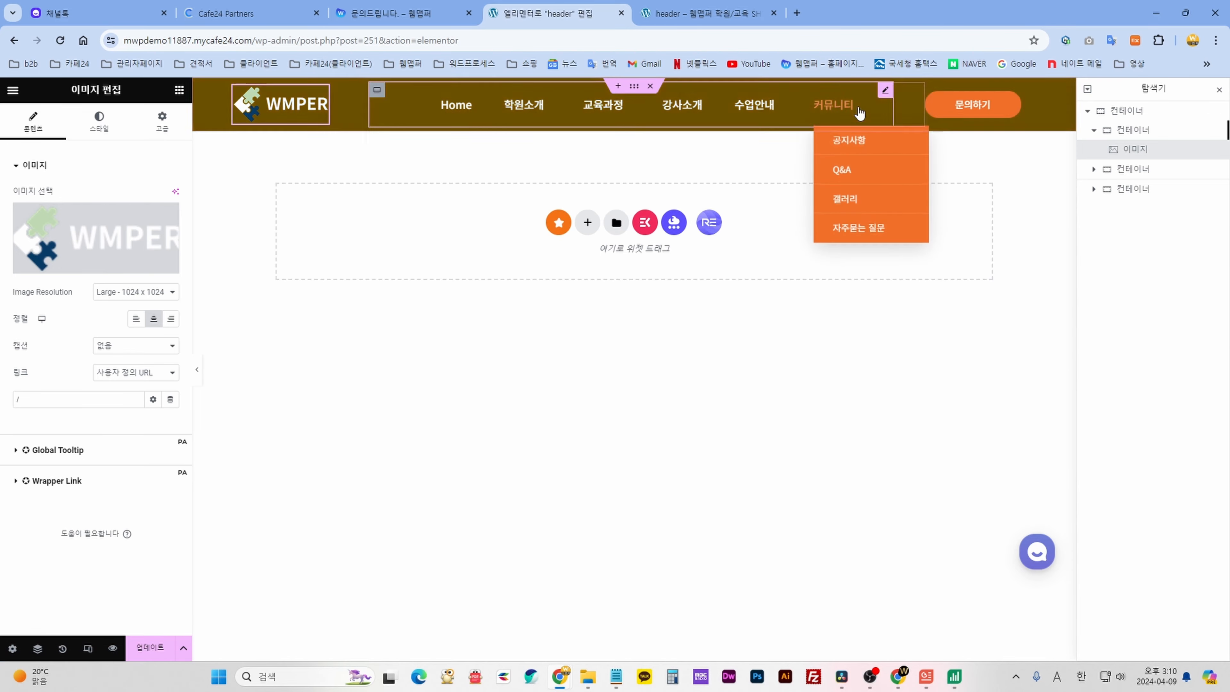
{"action": "left_click", "coordinate": [775, 117]}
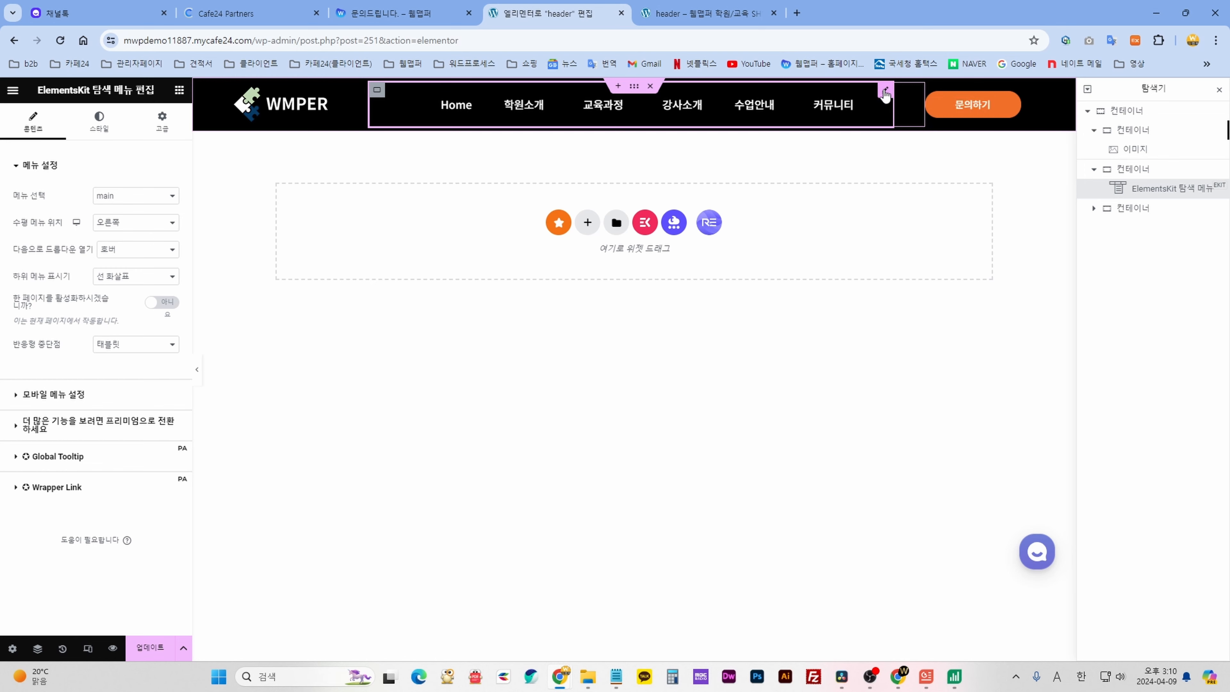
{"action": "left_click", "coordinate": [101, 125]}
{"action": "scroll", "coordinate": [95, 363], "scroll_direction": "down", "scroll_amount": 4}
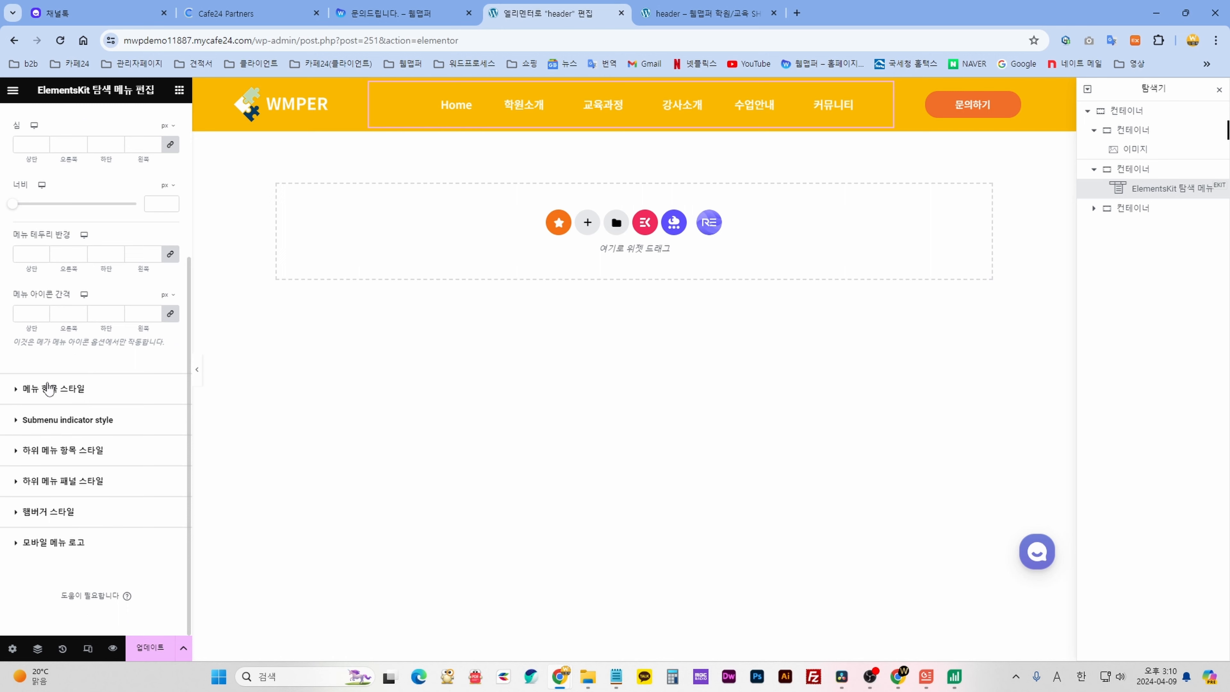
{"action": "left_click", "coordinate": [51, 394]}
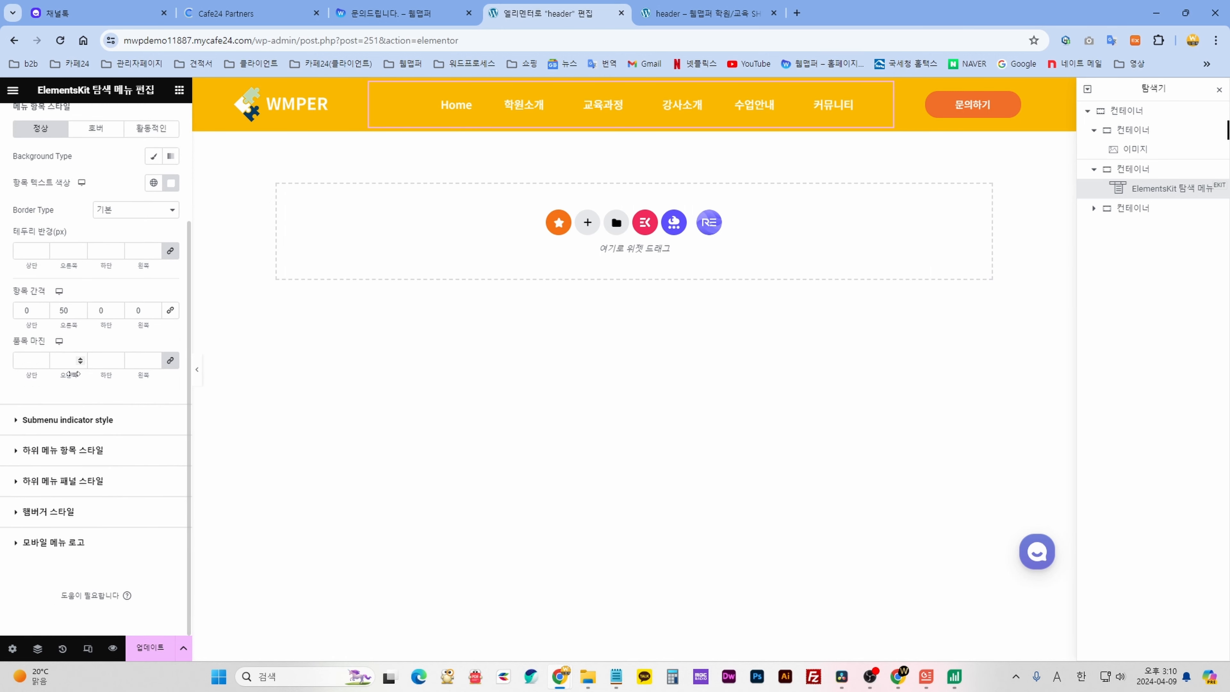
{"action": "left_click", "coordinate": [93, 259]}
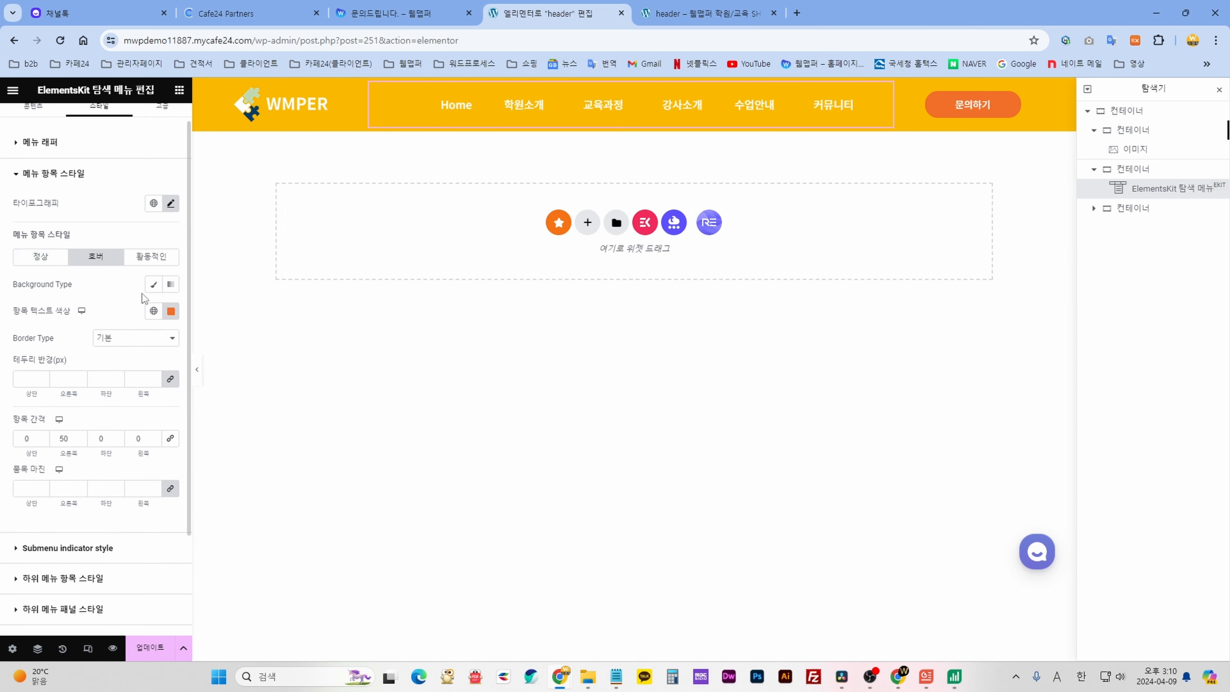
{"action": "mouse_move", "coordinate": [530, 109]}
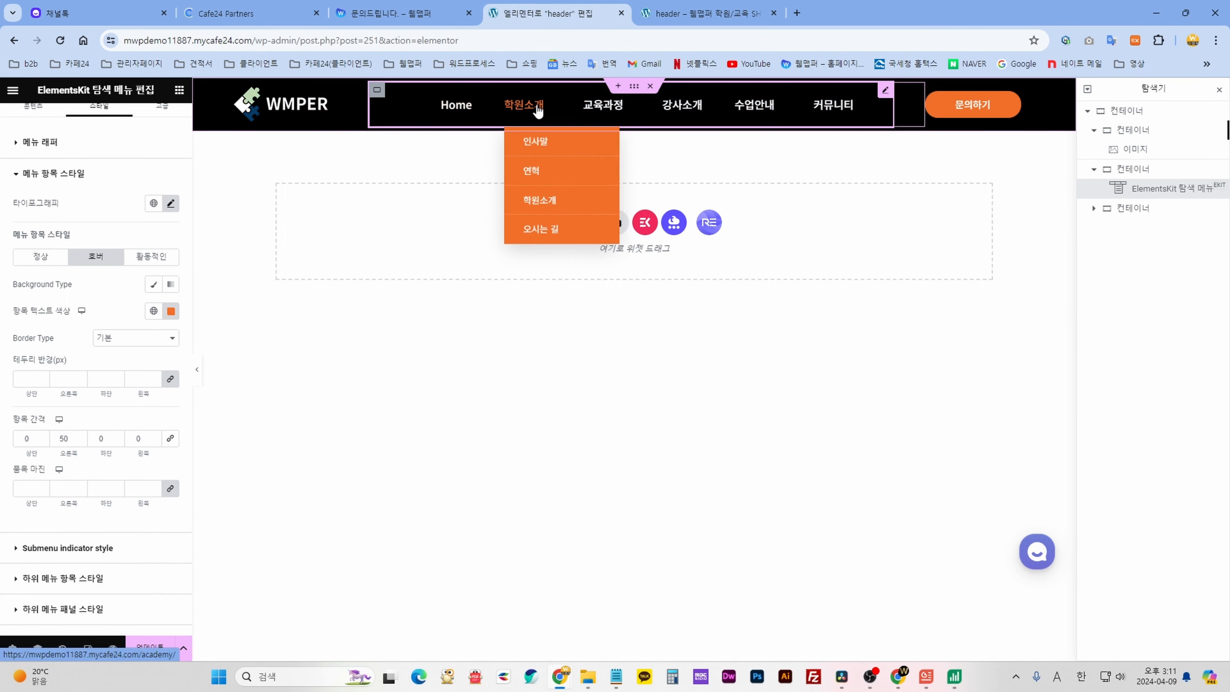
{"action": "mouse_move", "coordinate": [609, 110]}
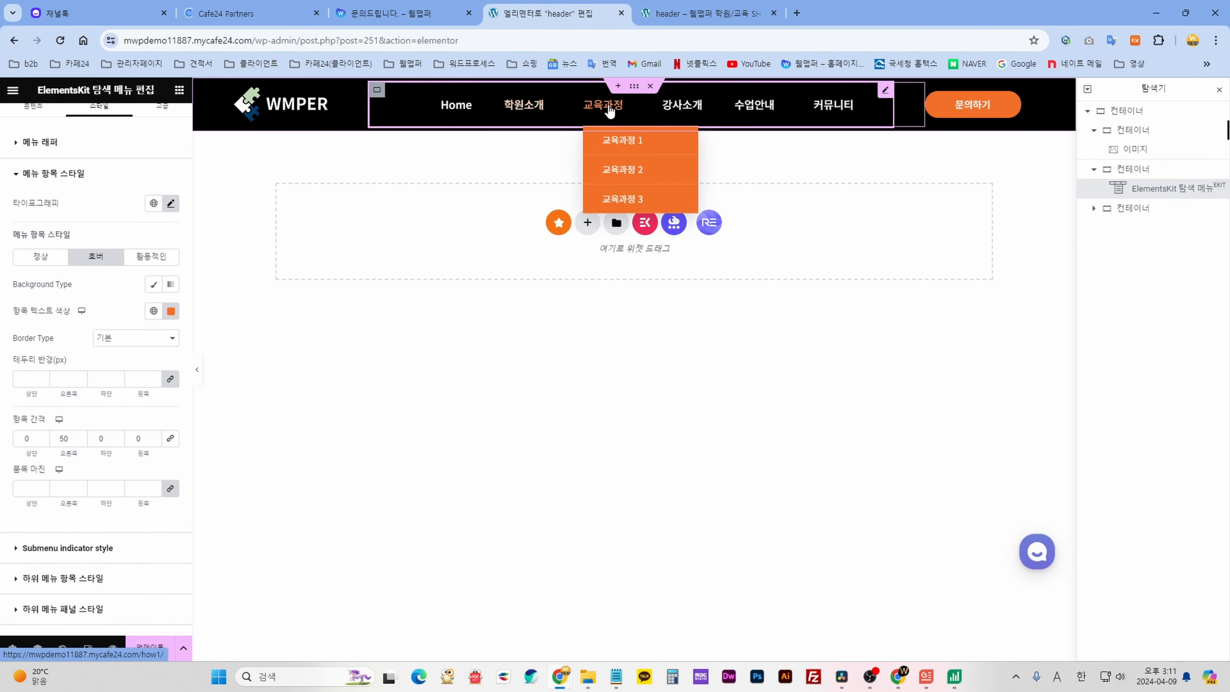
Try blue #050AFF as the hover text colour of the navigation menu items and preview it in the header.
{"action": "left_click", "coordinate": [171, 312]}
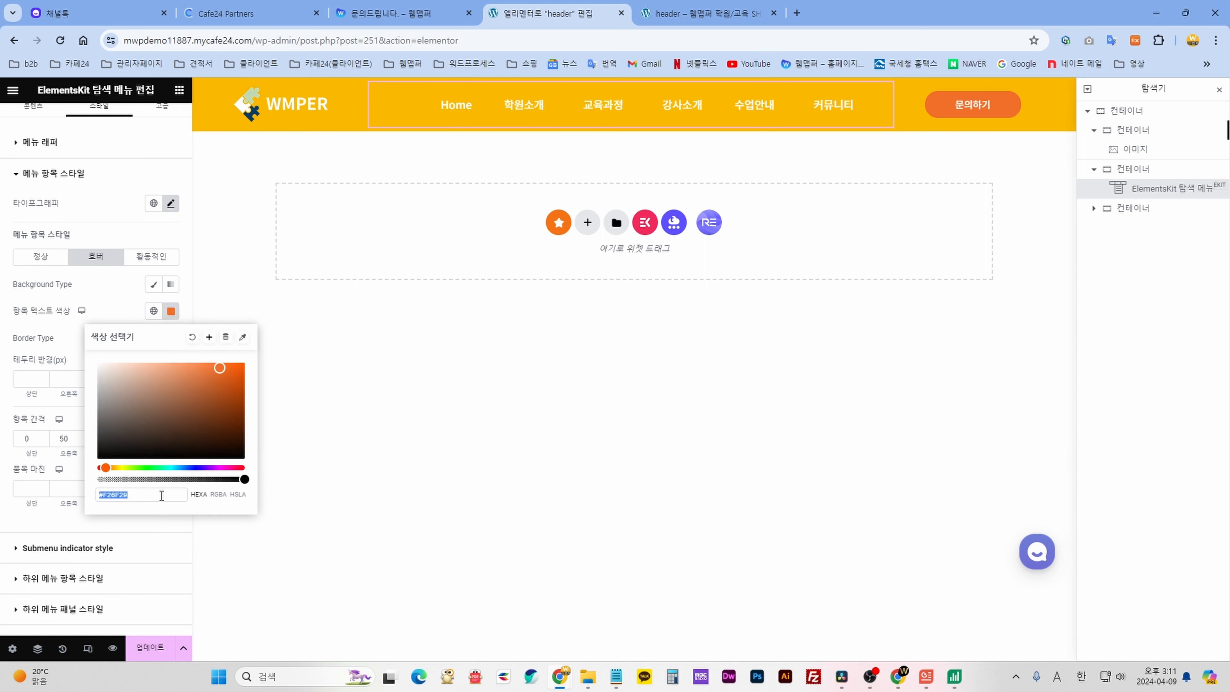
{"action": "left_click_drag", "start_coordinate": [185, 466], "coordinate": [194, 468]}
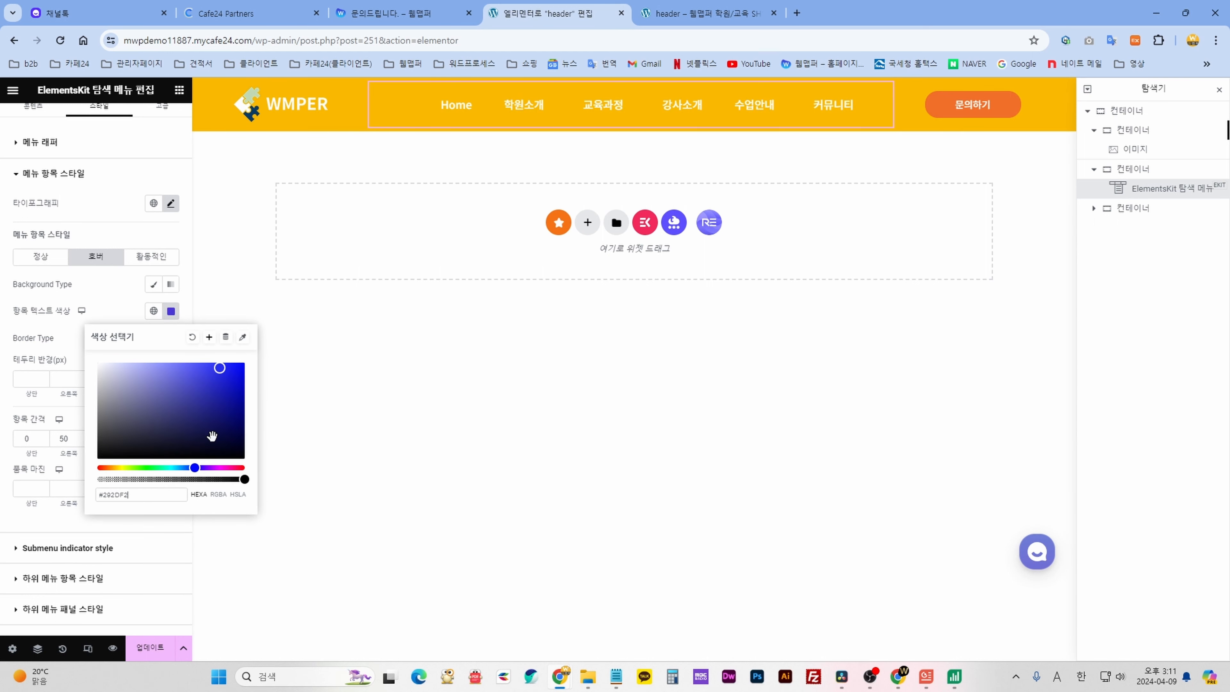
{"action": "left_click_drag", "start_coordinate": [225, 382], "coordinate": [238, 352]}
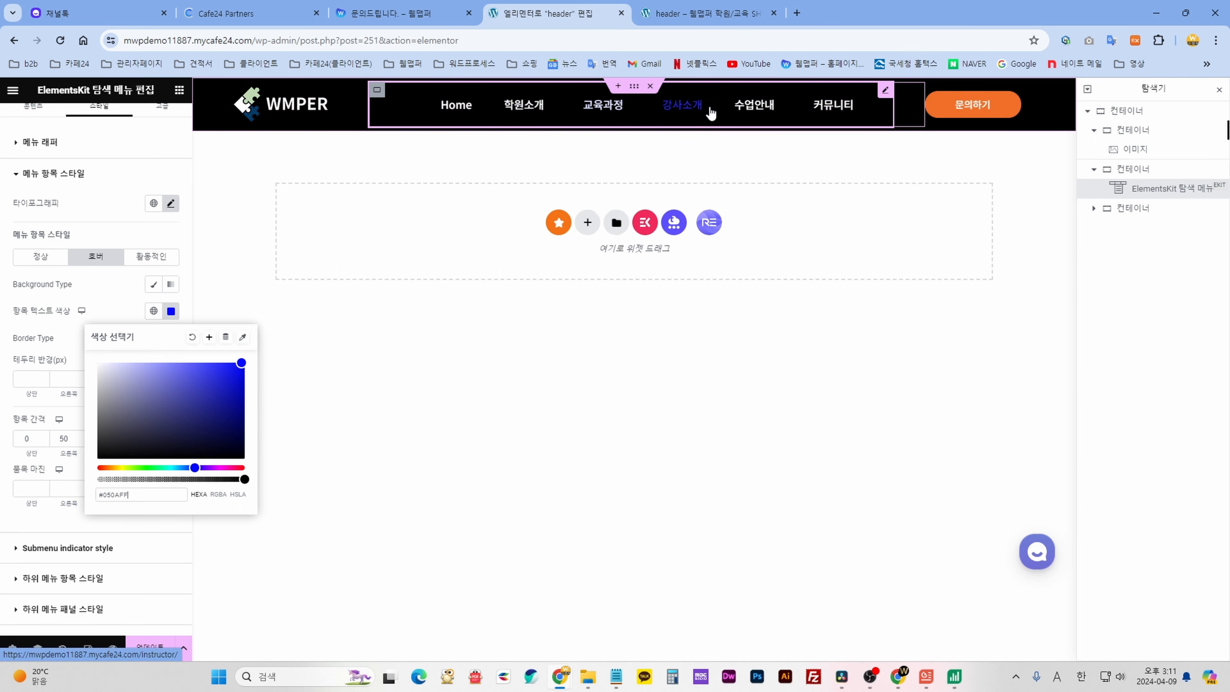
{"action": "mouse_move", "coordinate": [788, 111]}
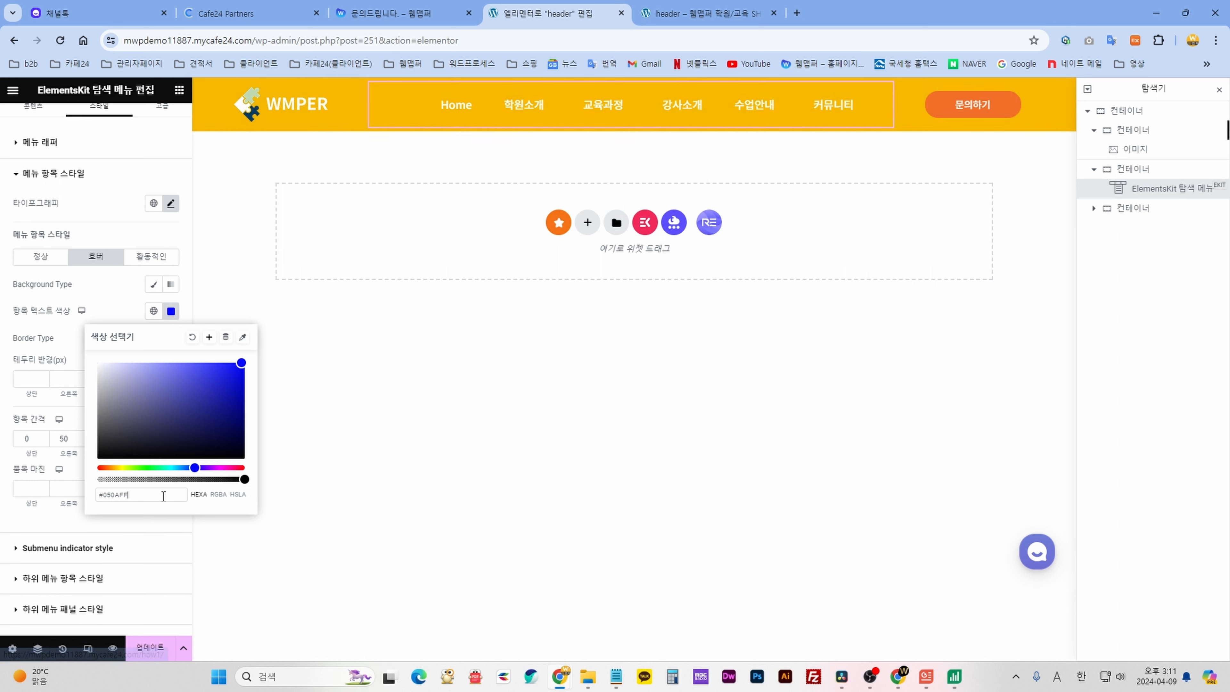
Restore the menu items' hover text colour to orange #F26F29.
{"action": "left_click_drag", "start_coordinate": [160, 494], "coordinate": [69, 493]}
{"action": "key", "text": "ctrl+v"}
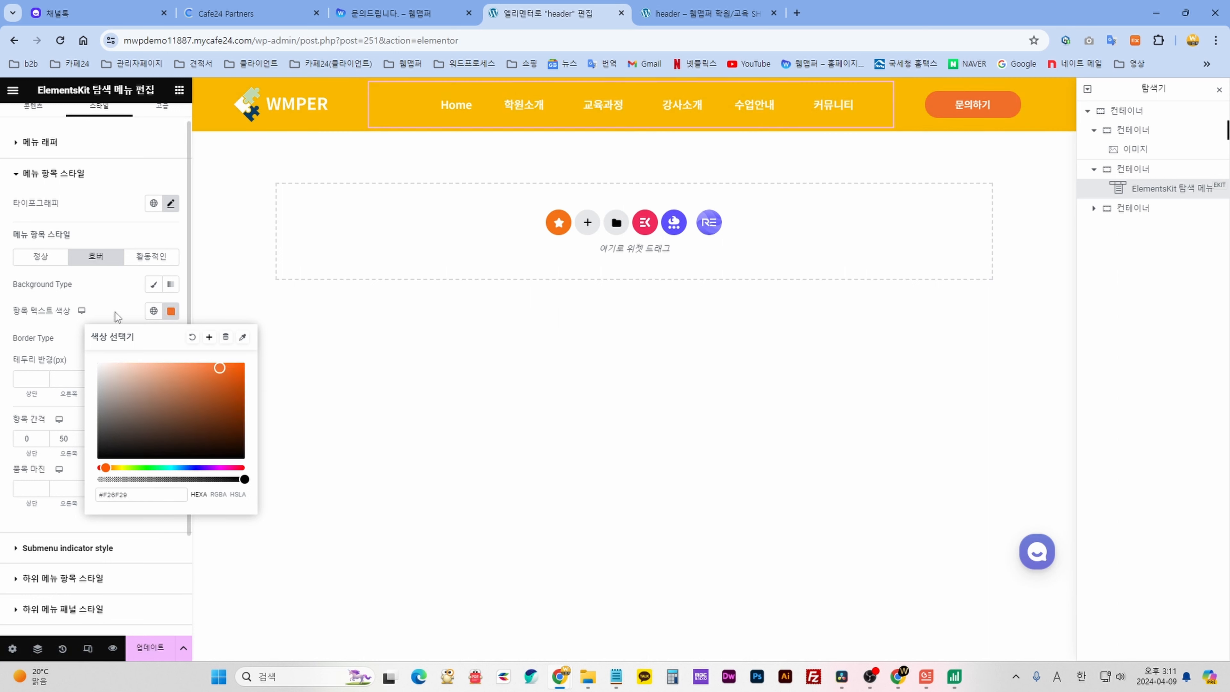
{"action": "left_click", "coordinate": [132, 316]}
Compare the active and hover state settings of the navigation menu items.
{"action": "left_click", "coordinate": [159, 258]}
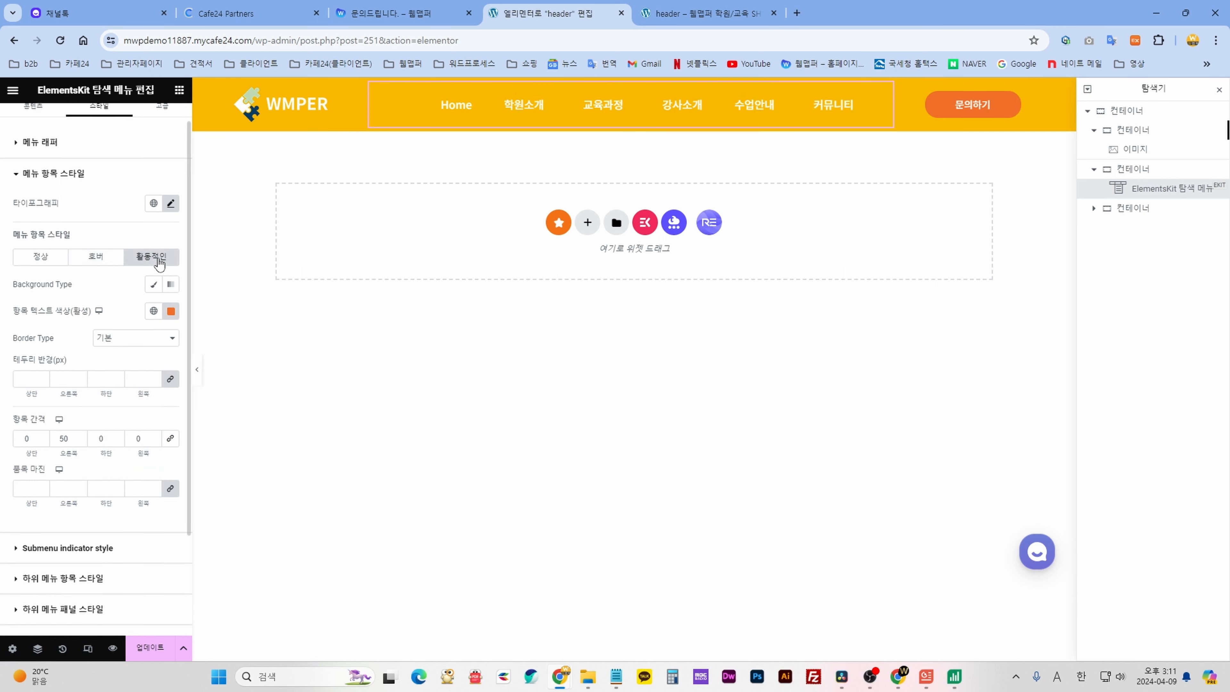
{"action": "mouse_move", "coordinate": [530, 111]}
{"action": "left_click", "coordinate": [93, 262]}
{"action": "left_click", "coordinate": [155, 259]}
{"action": "left_click", "coordinate": [109, 259]}
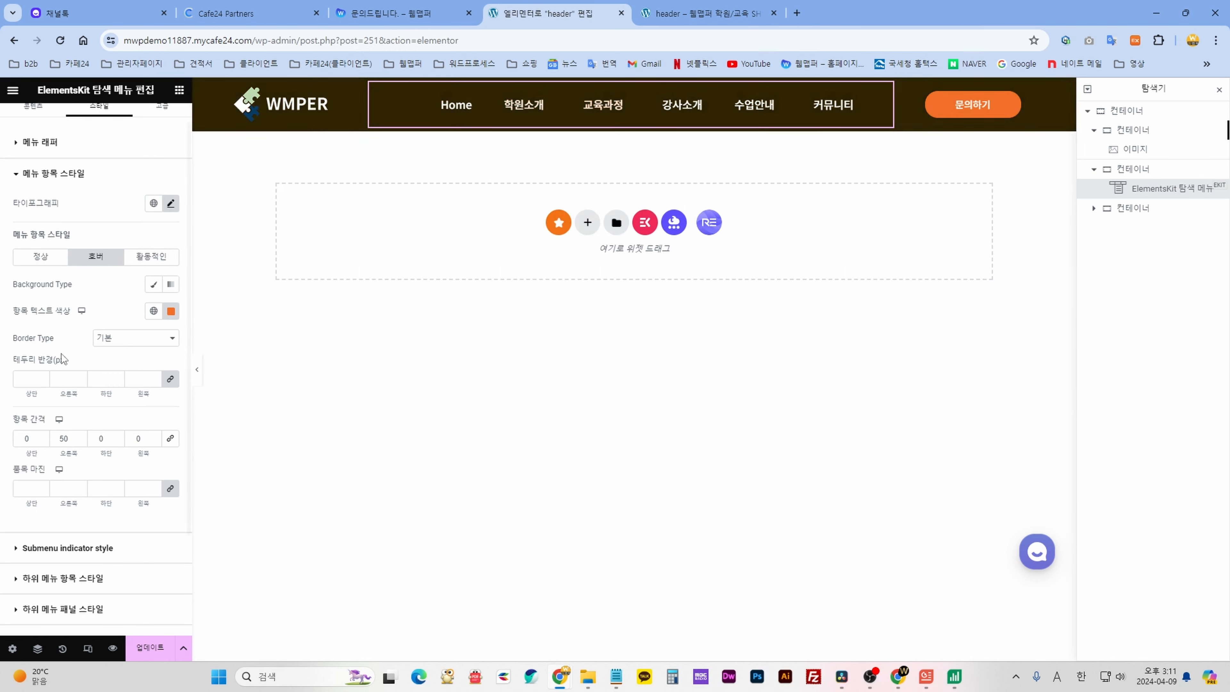
Try turquoise #00FFC0 as the normal-state background colour of the submenu items and preview the dropdown under 학원소개.
{"action": "scroll", "coordinate": [80, 436], "scroll_direction": "down", "scroll_amount": 3}
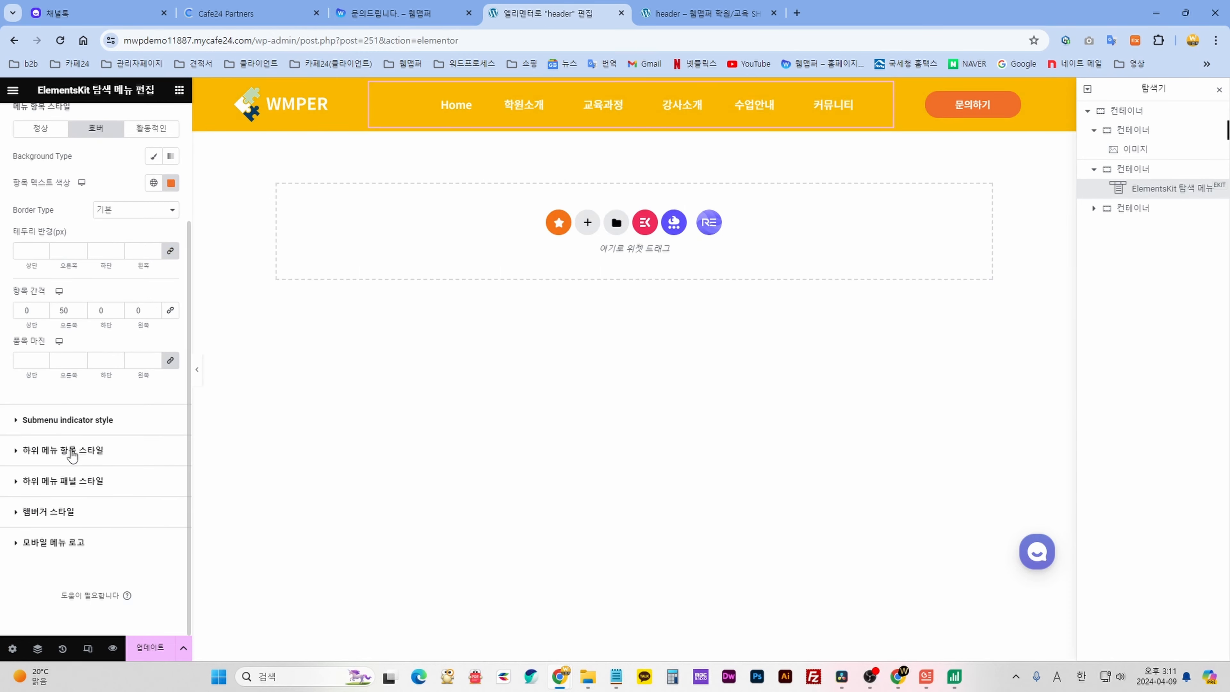
{"action": "left_click", "coordinate": [75, 456]}
{"action": "mouse_move", "coordinate": [523, 126]}
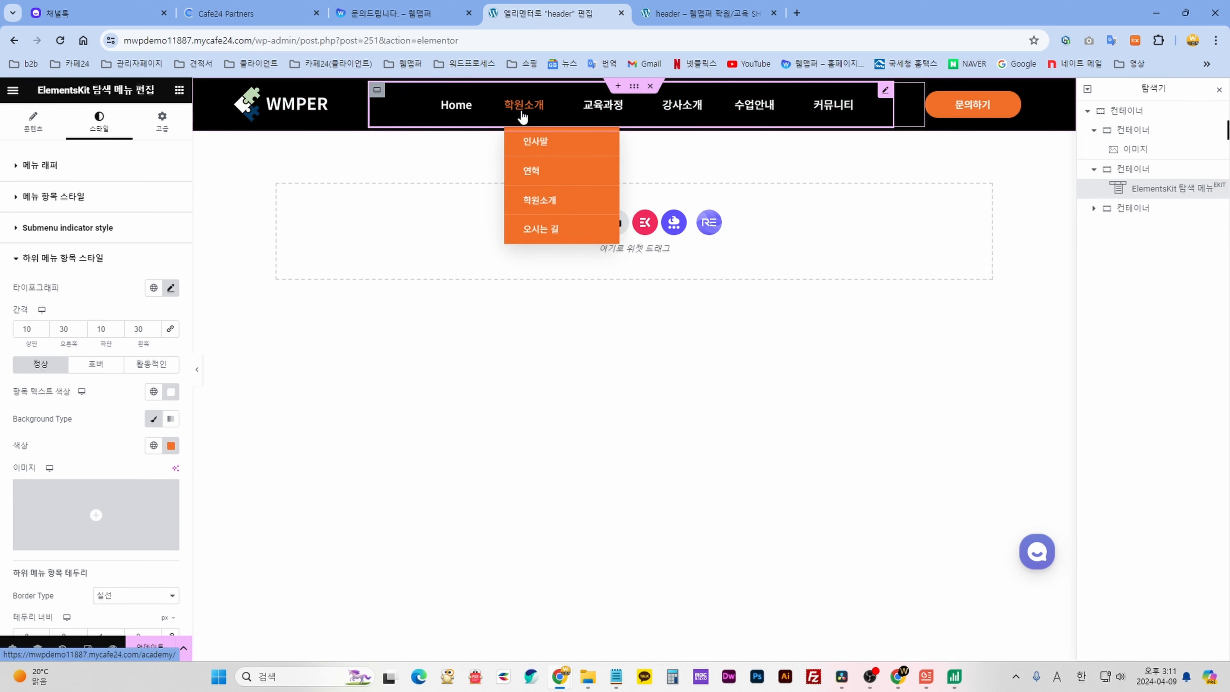
{"action": "left_click", "coordinate": [171, 445]}
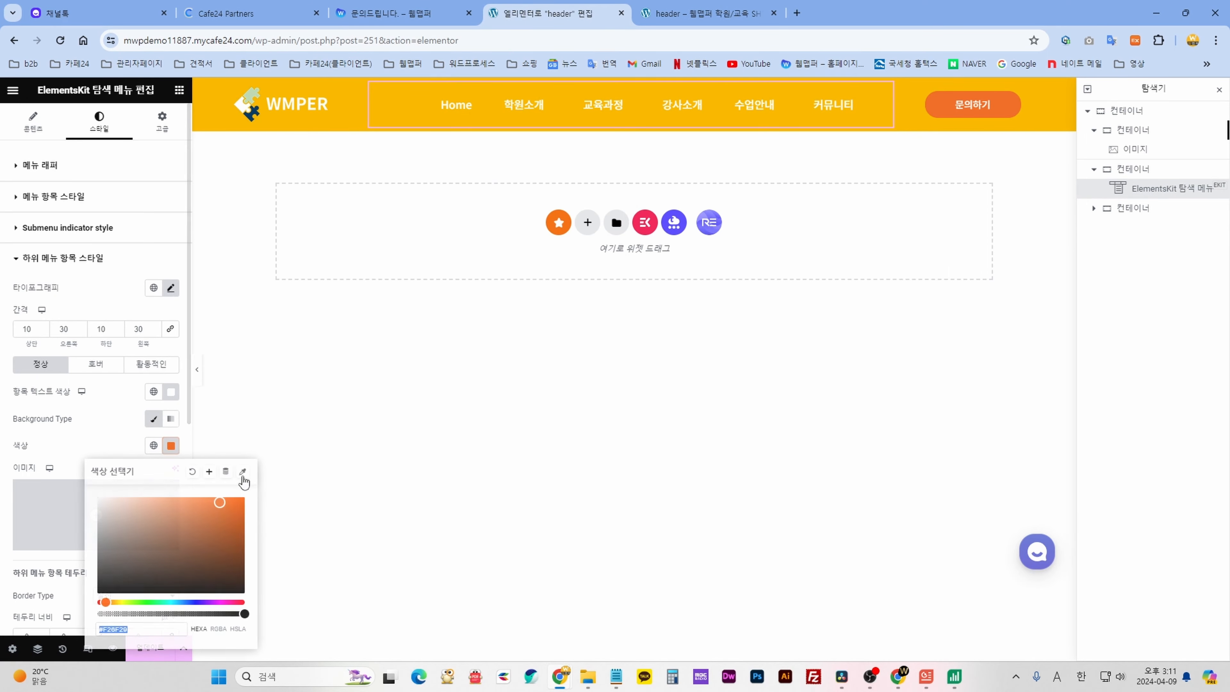
{"action": "left_click", "coordinate": [165, 602]}
{"action": "left_click_drag", "start_coordinate": [199, 541], "coordinate": [245, 496]}
{"action": "mouse_move", "coordinate": [525, 105]}
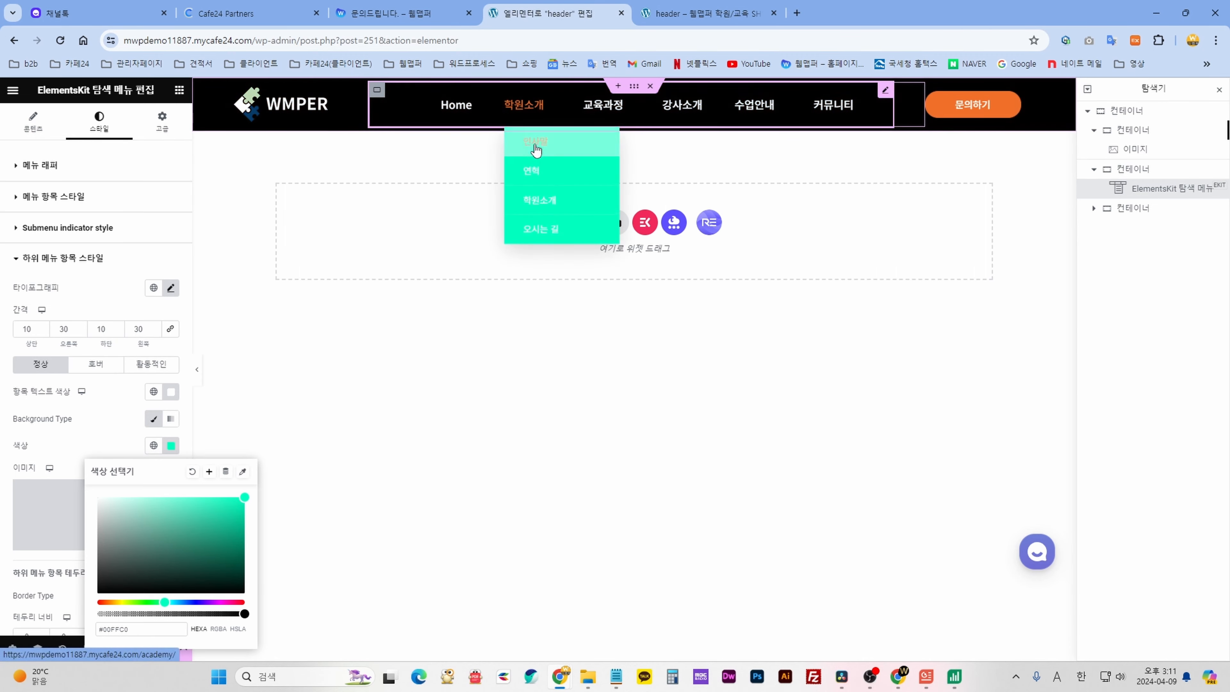
{"action": "left_click", "coordinate": [114, 443]}
Compare the text and background colour settings of the submenu items in their normal, hover and active states.
{"action": "left_click", "coordinate": [115, 372]}
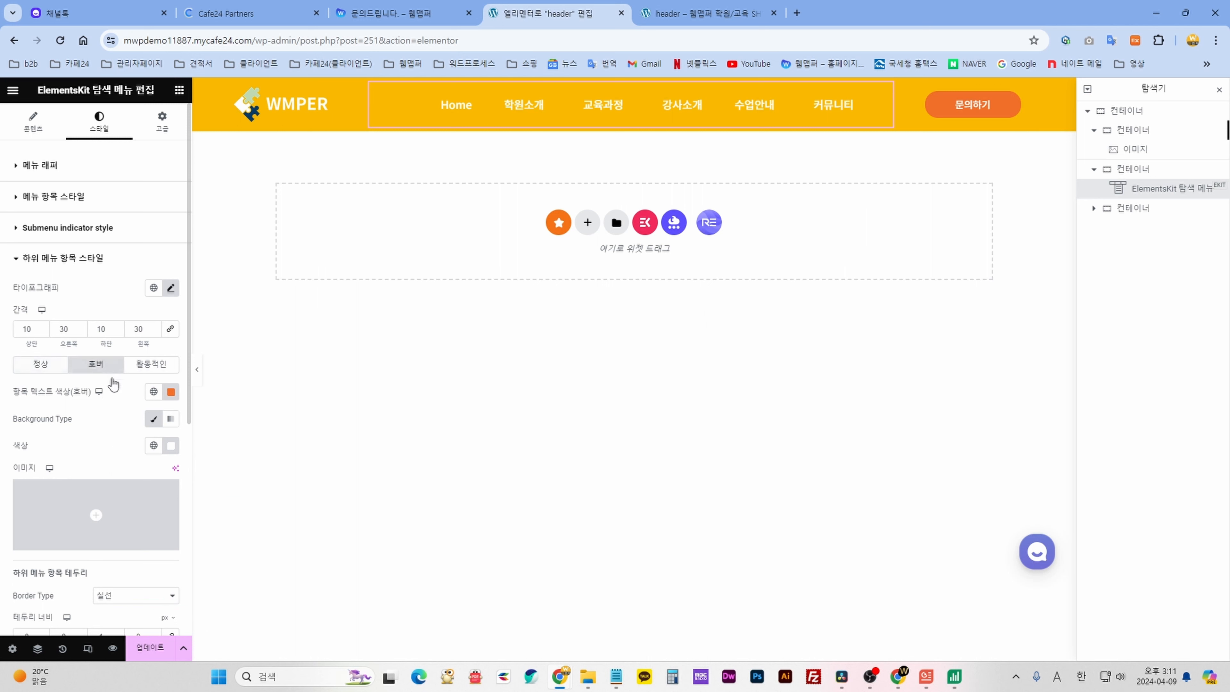
{"action": "left_click", "coordinate": [34, 368]}
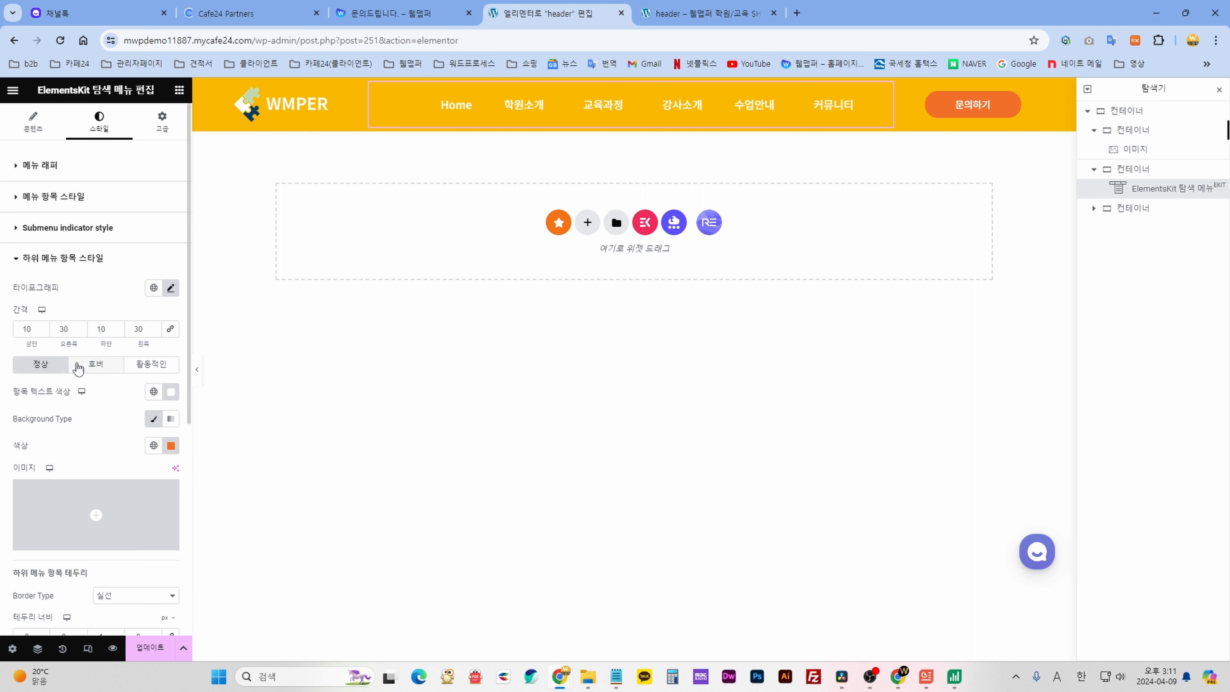
{"action": "left_click", "coordinate": [94, 368]}
{"action": "left_click", "coordinate": [151, 368]}
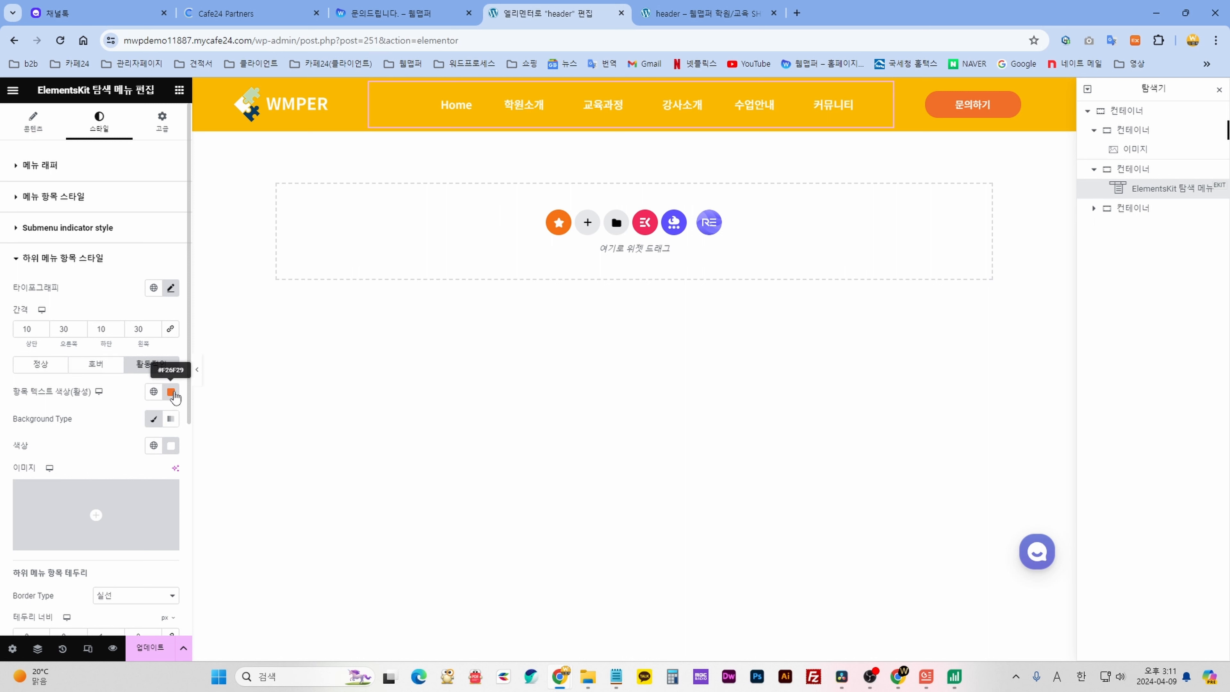
{"action": "left_click", "coordinate": [92, 366]}
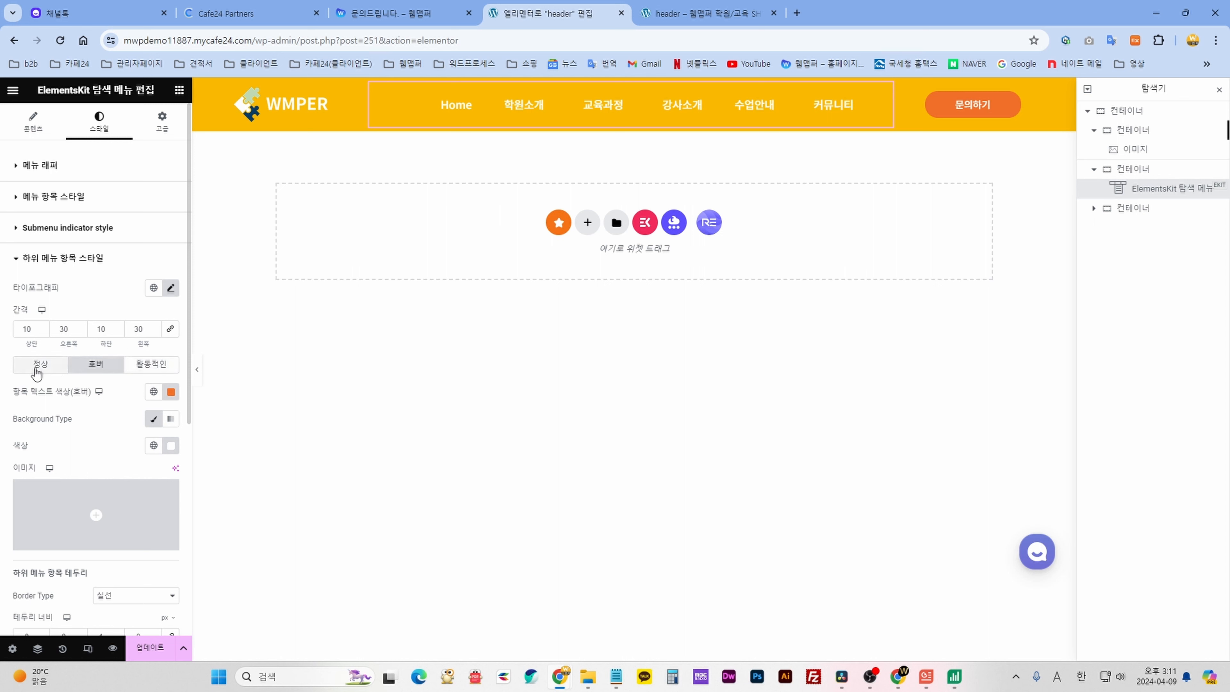
{"action": "left_click", "coordinate": [40, 364]}
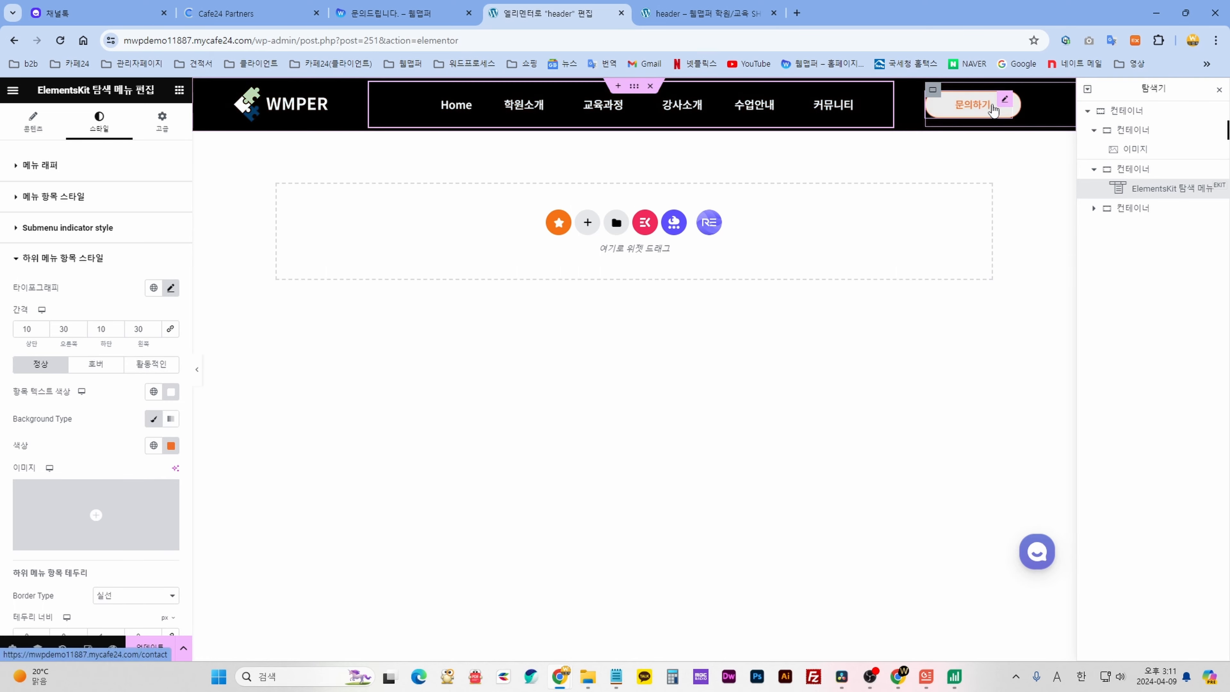
Change the header contact button's text to "견적요청".
{"action": "left_click", "coordinate": [1006, 103]}
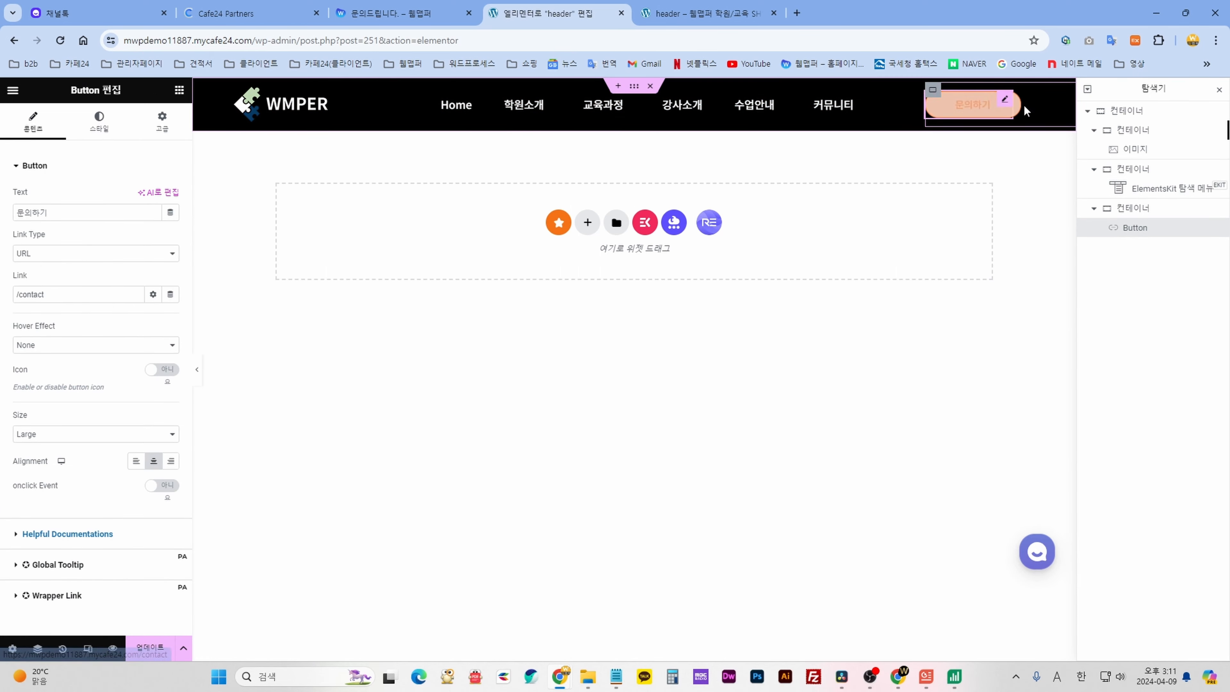
{"action": "left_click_drag", "start_coordinate": [55, 216], "coordinate": [21, 211]}
{"action": "left_click", "coordinate": [67, 210]}
{"action": "left_click", "coordinate": [76, 213]}
{"action": "type", "text": "ru"}
{"action": "key", "text": "BackSpace"}
{"action": "key", "text": "BackSpace"}
{"action": "key", "text": "Hangul"}
{"action": "type", "text": "젹"}
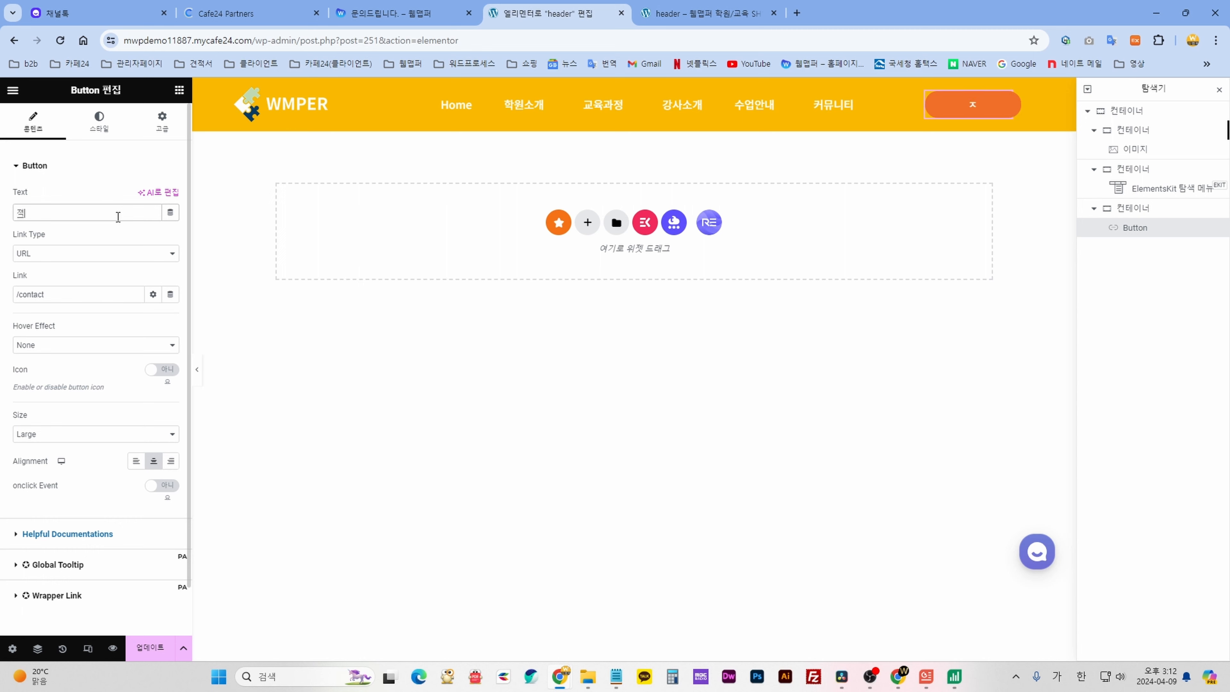
{"action": "key", "text": "BackSpace"}
{"action": "type", "text": "견적요청"}
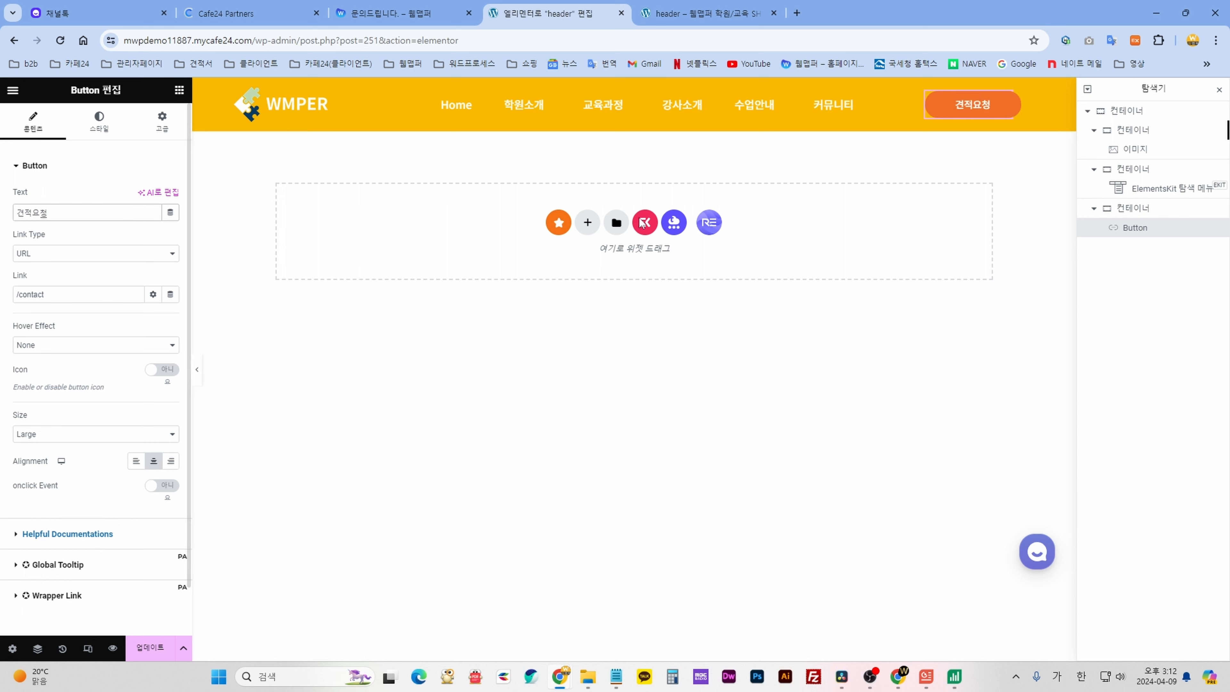
Set the header button's text back to "문의하기".
{"action": "left_click_drag", "start_coordinate": [88, 204], "coordinate": [25, 207]}
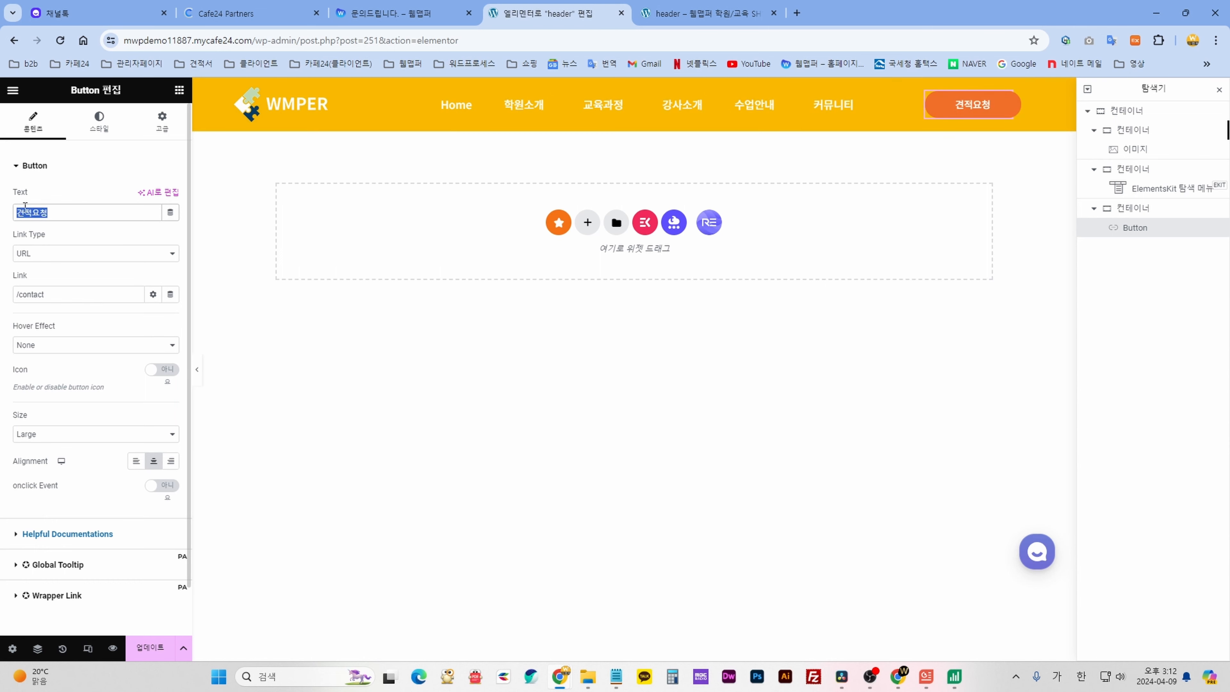
{"action": "key", "text": "BackSpace"}
{"action": "type", "text": "문의하기"}
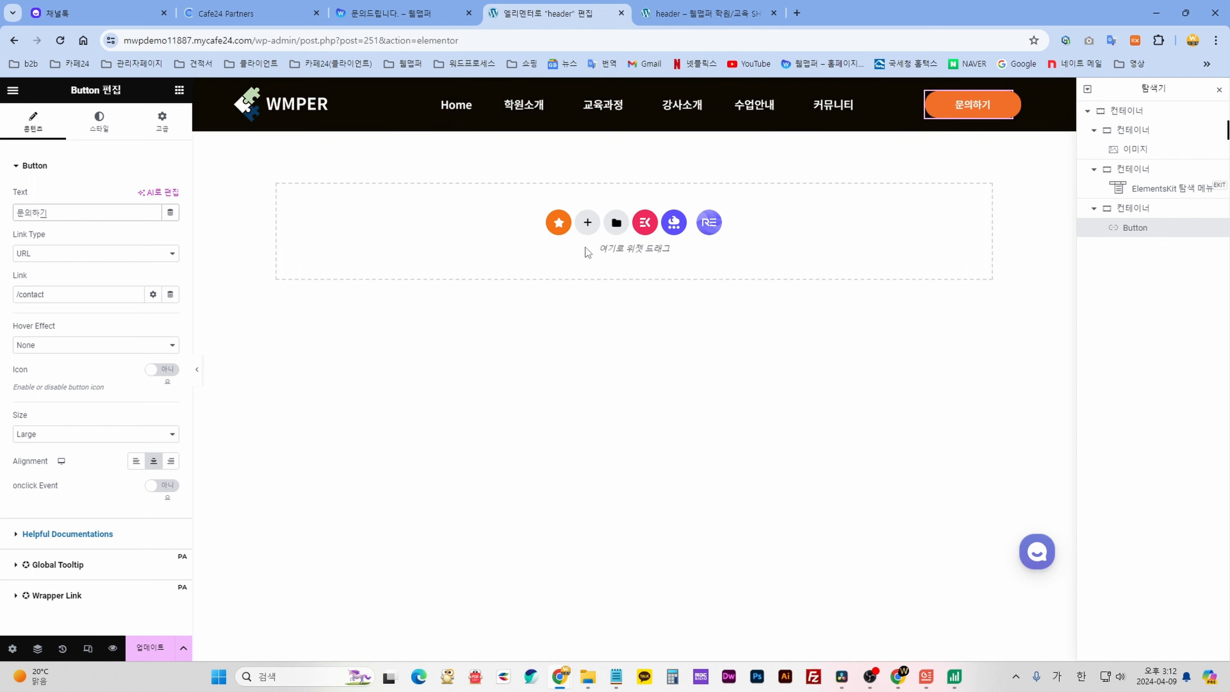
Review the header contact button's style settings in its normal and hover states.
{"action": "left_click", "coordinate": [99, 124]}
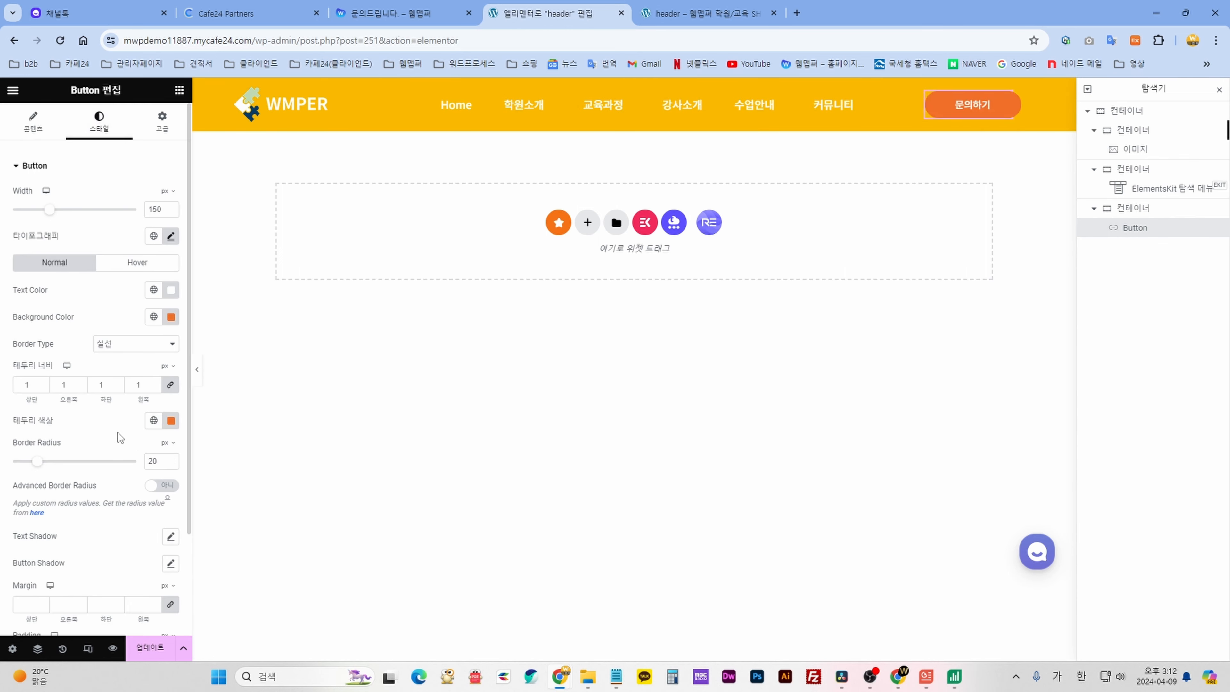
{"action": "left_click", "coordinate": [124, 264]}
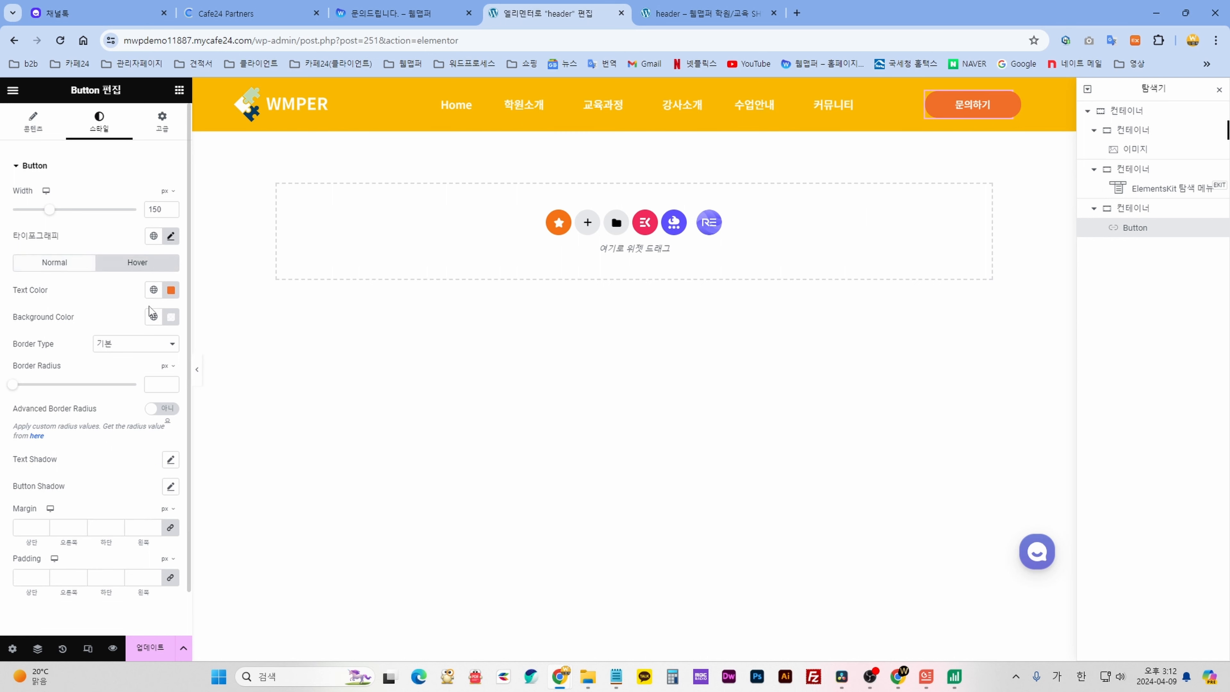
{"action": "left_click", "coordinate": [55, 265]}
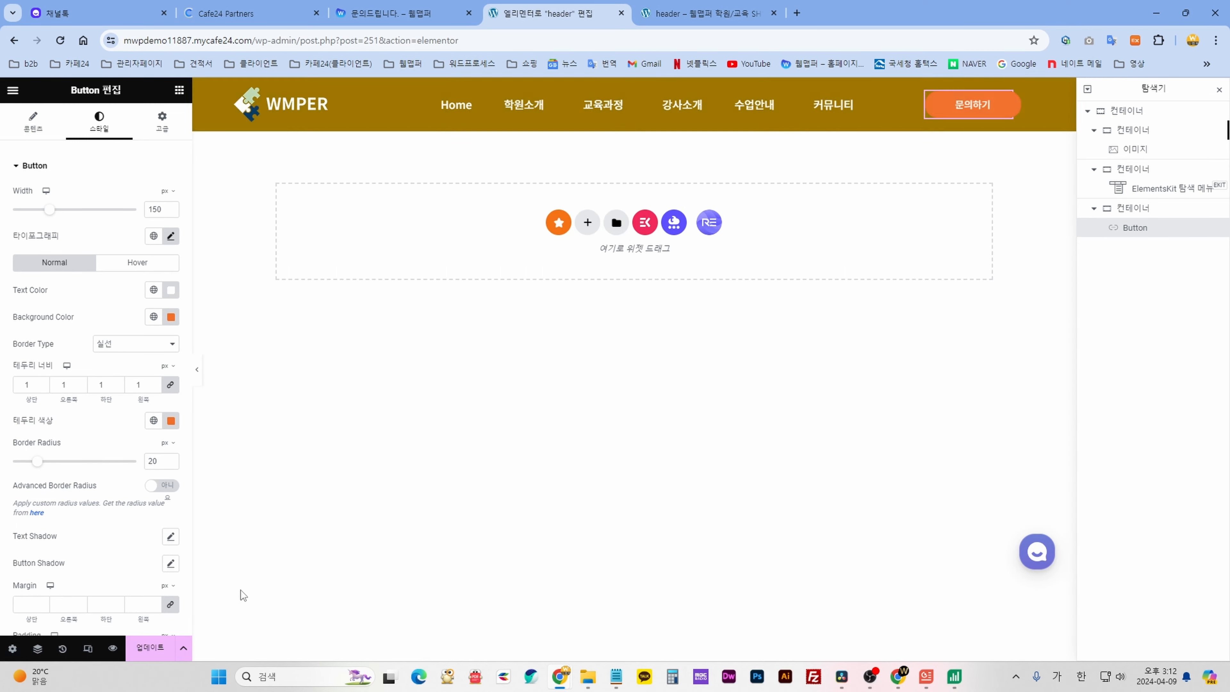
Save the header template, preview it on the site's home page, and return to the header editor.
{"action": "left_click", "coordinate": [141, 651]}
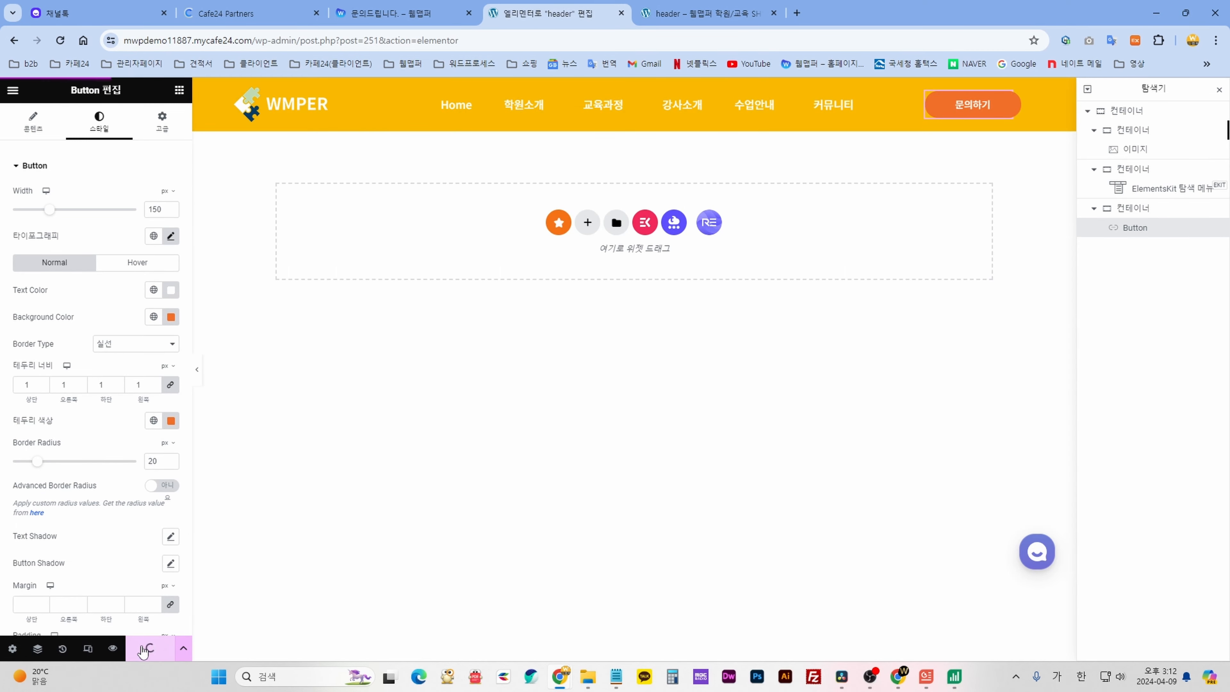
{"action": "left_click", "coordinate": [112, 648]}
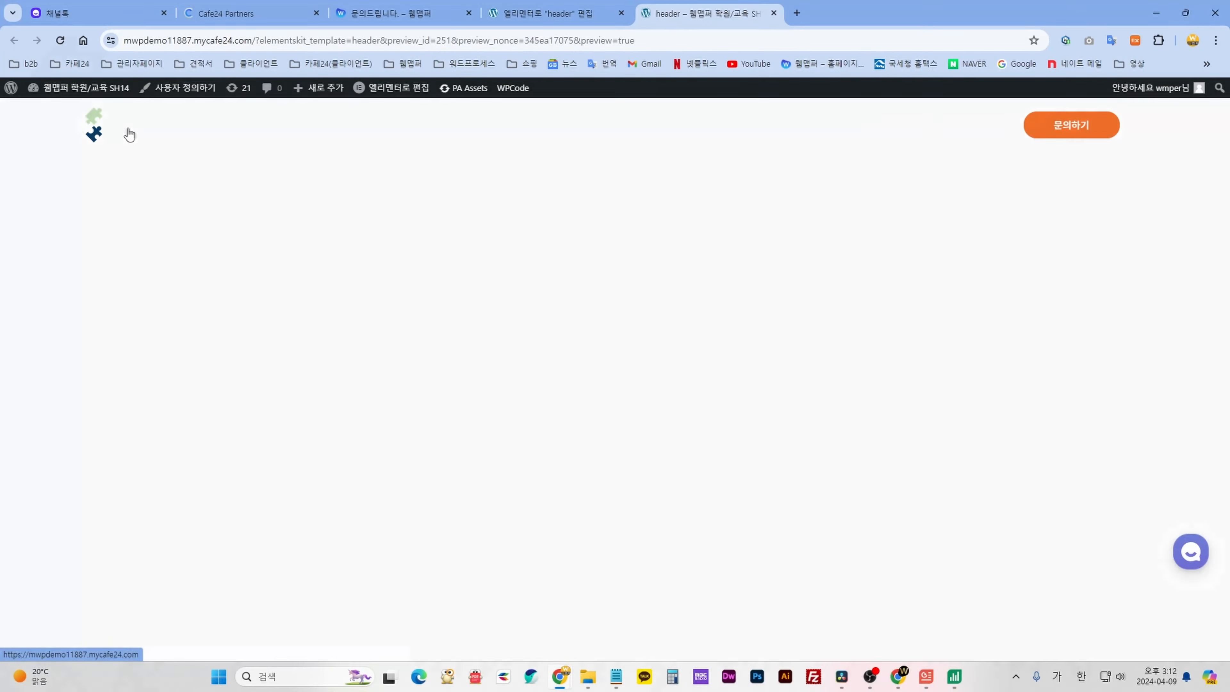
{"action": "left_click", "coordinate": [130, 135]}
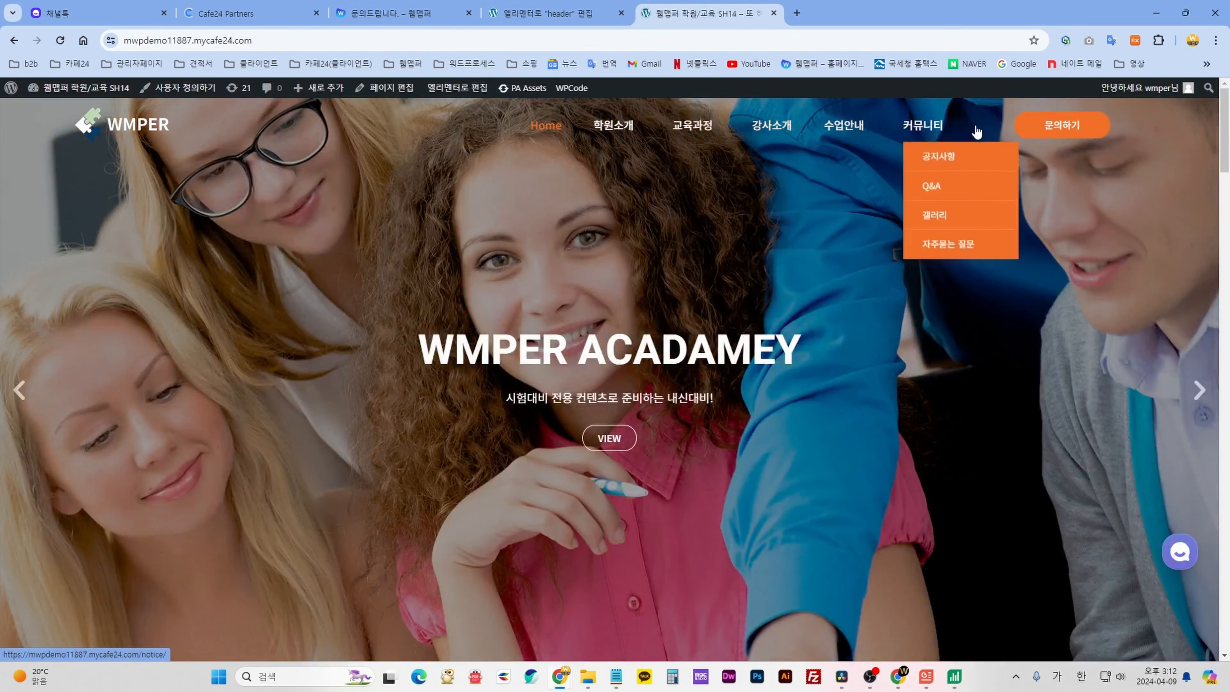
{"action": "left_click", "coordinate": [547, 13]}
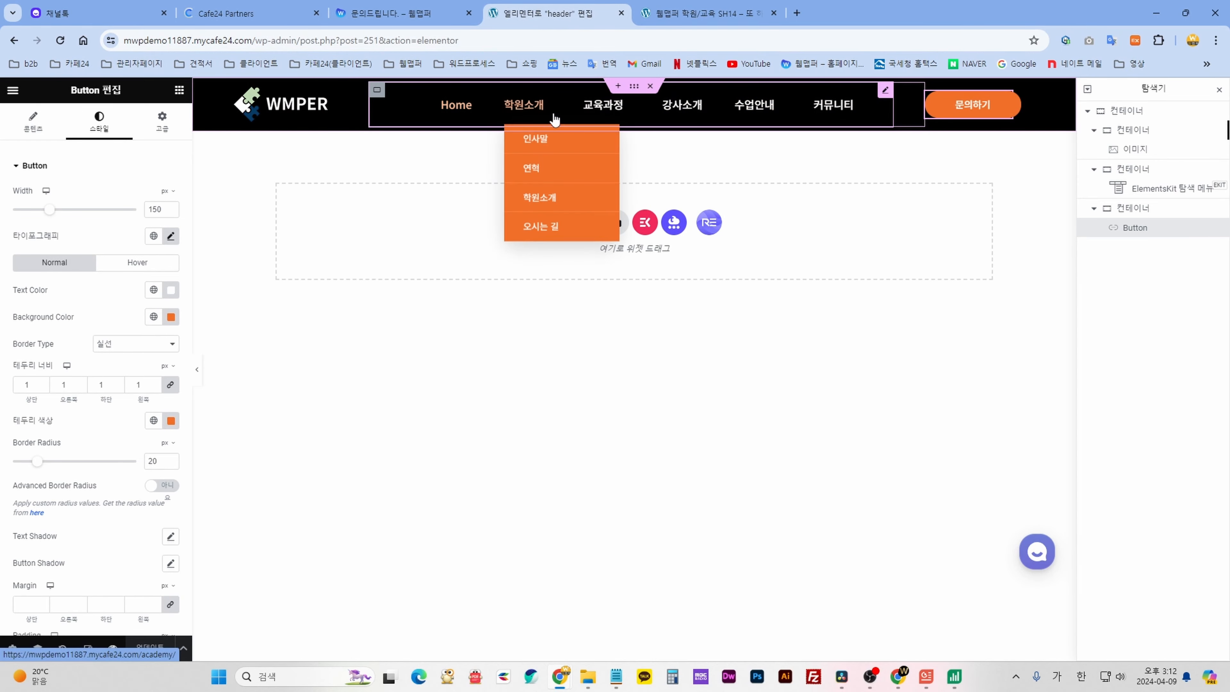
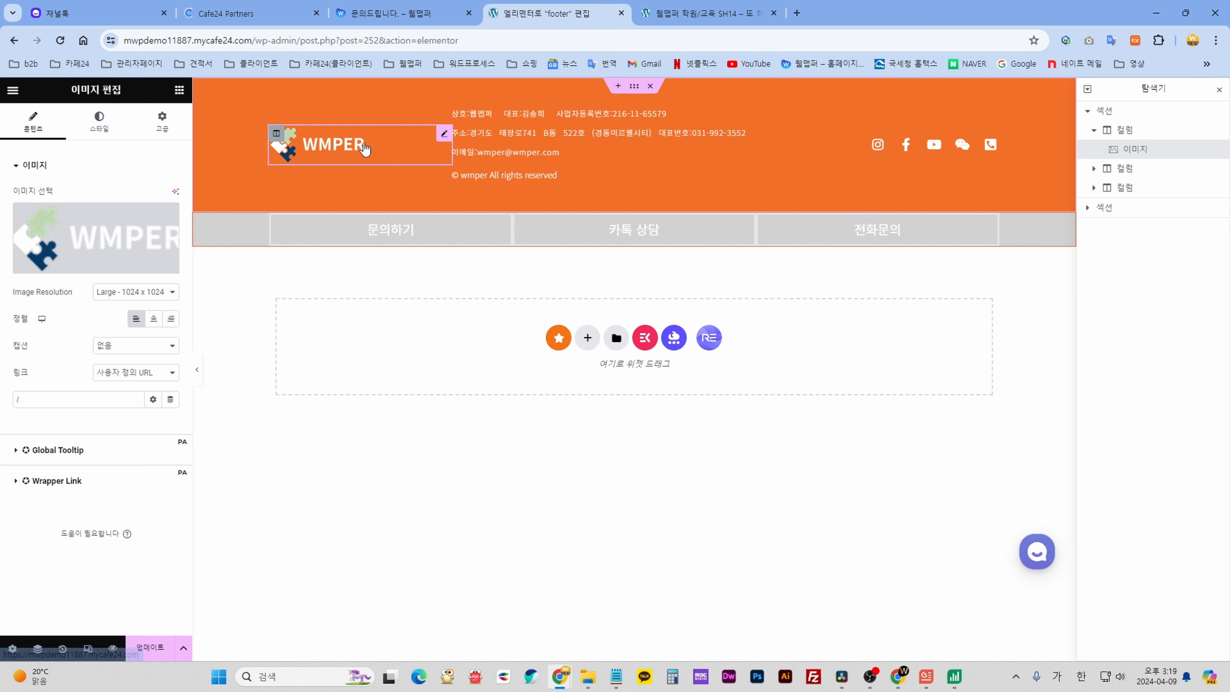
Try a 321 px width for the footer logo image, and clear the width value again.
{"action": "left_click", "coordinate": [100, 124]}
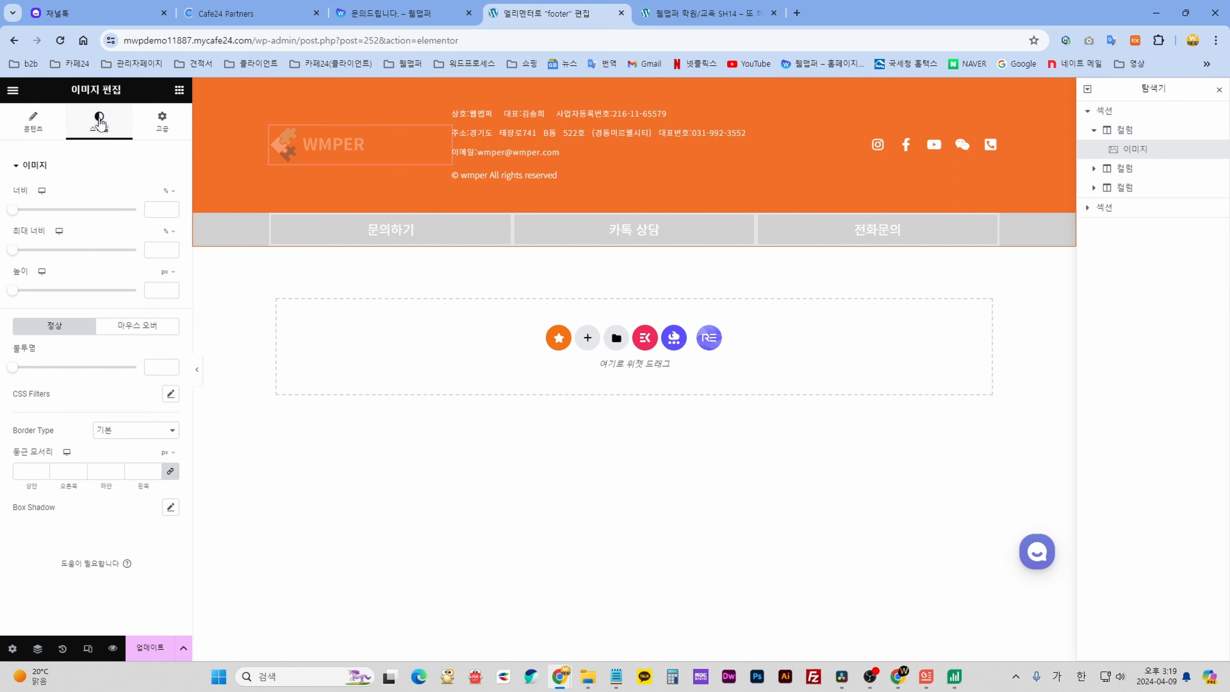
{"action": "left_click_drag", "start_coordinate": [15, 212], "coordinate": [169, 210]}
{"action": "left_click", "coordinate": [170, 212]}
{"action": "left_click", "coordinate": [170, 212]}
{"action": "left_click", "coordinate": [168, 191]}
{"action": "left_click", "coordinate": [167, 192]}
{"action": "left_click_drag", "start_coordinate": [133, 210], "coordinate": [60, 213]}
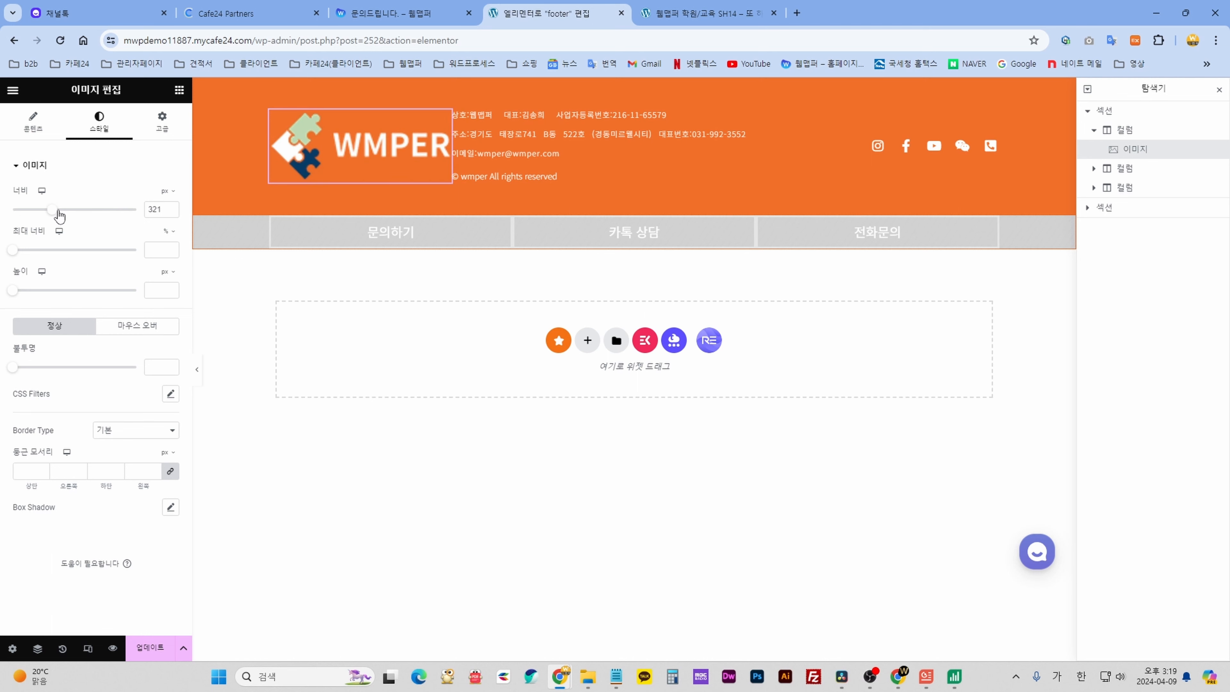
{"action": "double_click", "coordinate": [154, 209]}
{"action": "key", "text": "BackSpace"}
{"action": "left_click", "coordinate": [33, 121]}
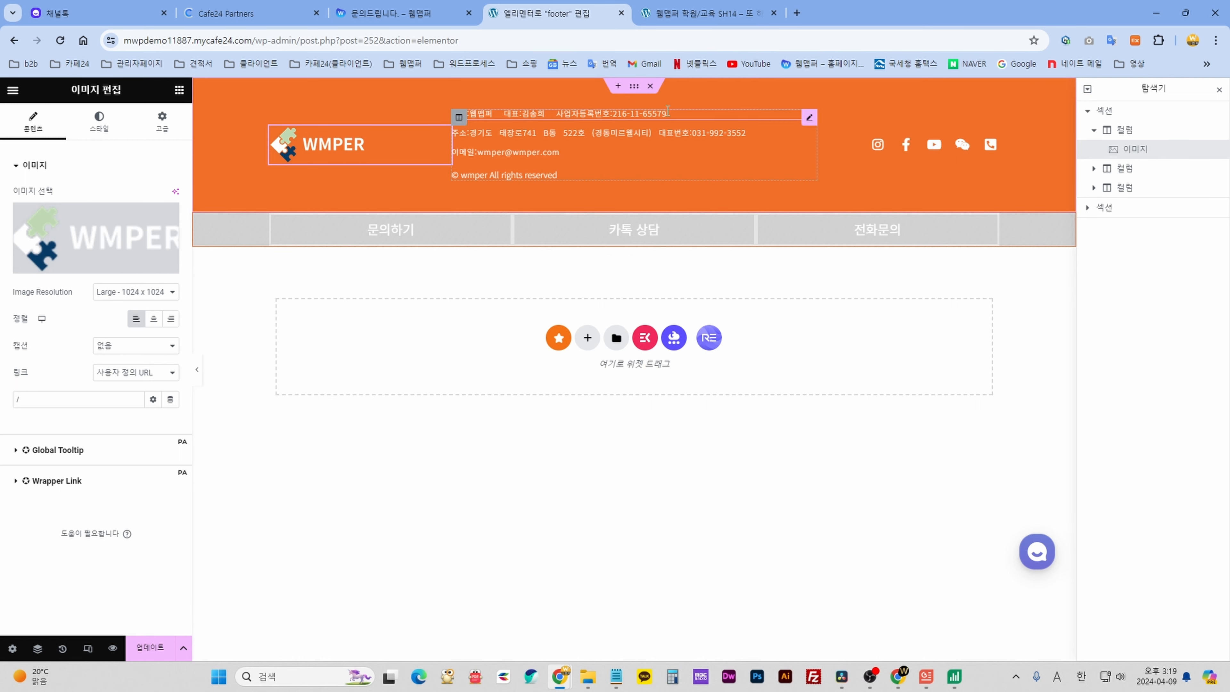
Inspect the editable text of the footer's four lines: company details, address, e-mail and copyright.
{"action": "left_click", "coordinate": [585, 113]}
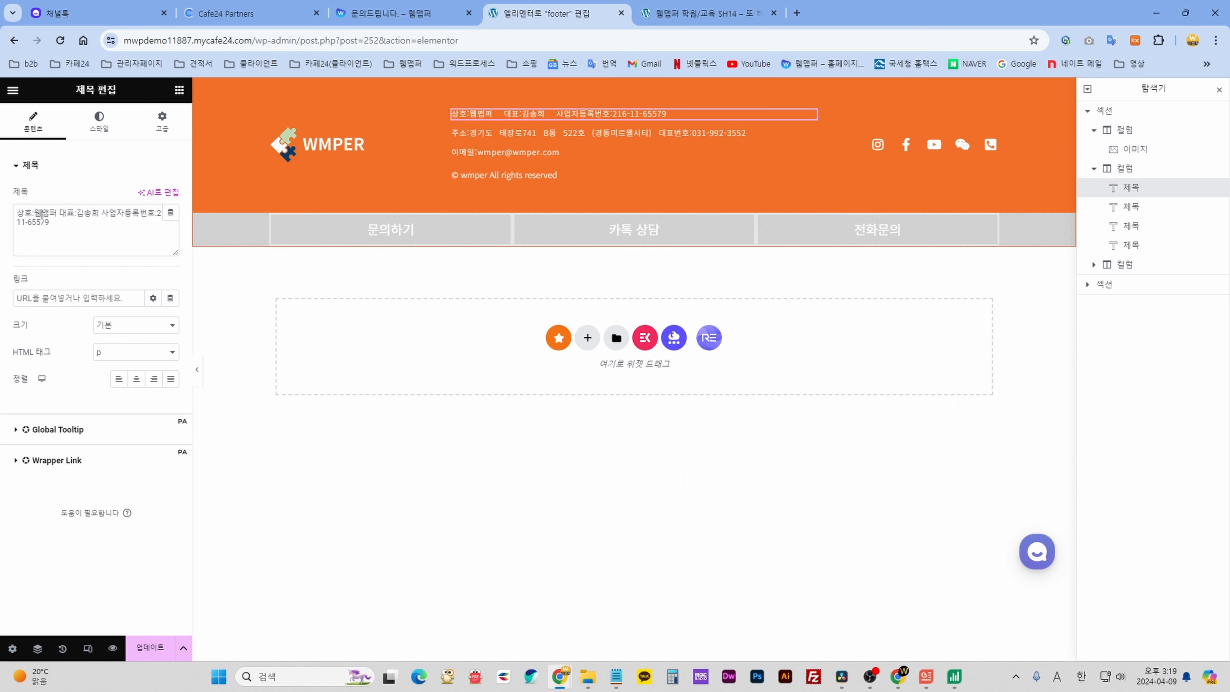
{"action": "mouse_move", "coordinate": [37, 214]}
{"action": "left_mouse_down"}
{"action": "mouse_move", "coordinate": [83, 208]}
{"action": "mouse_move", "coordinate": [18, 208]}
{"action": "left_mouse_up"}
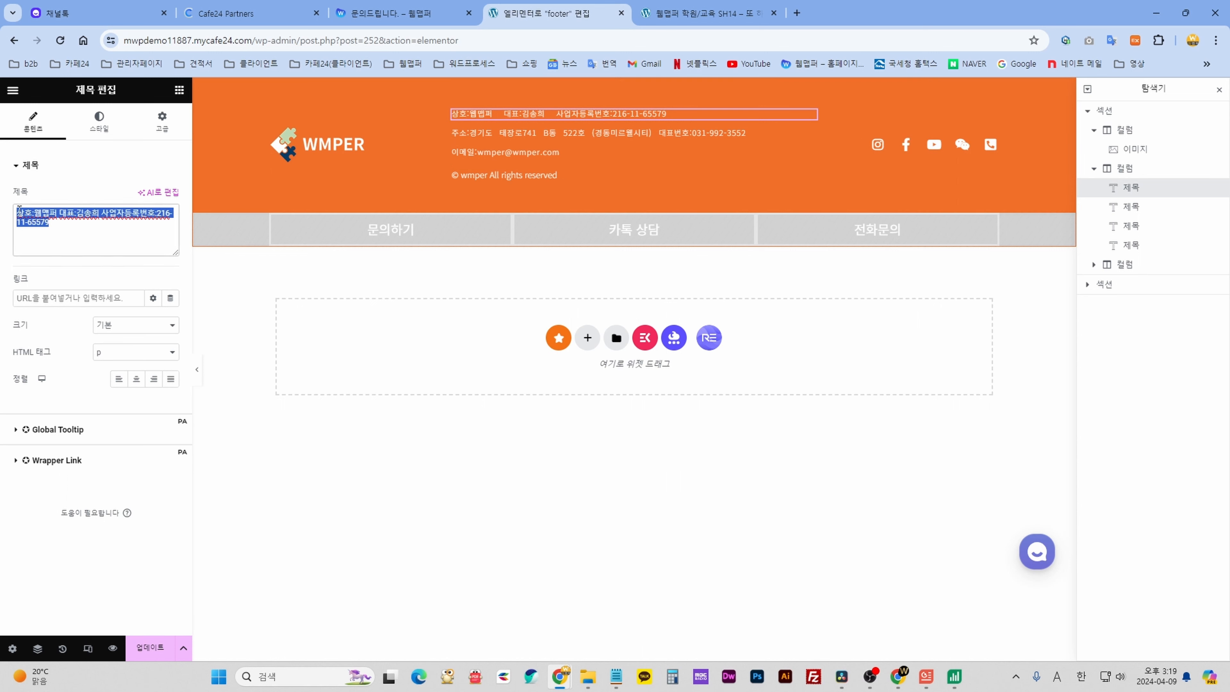
{"action": "left_click", "coordinate": [475, 138]}
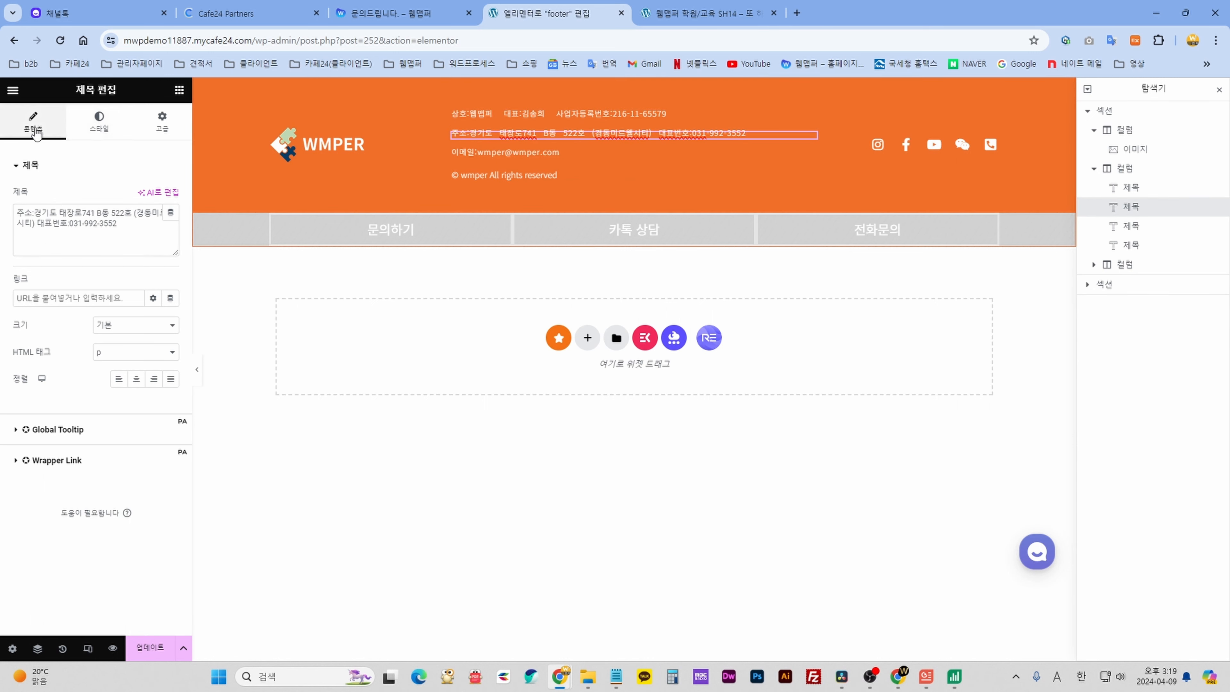
{"action": "left_click_drag", "start_coordinate": [14, 213], "coordinate": [139, 229]}
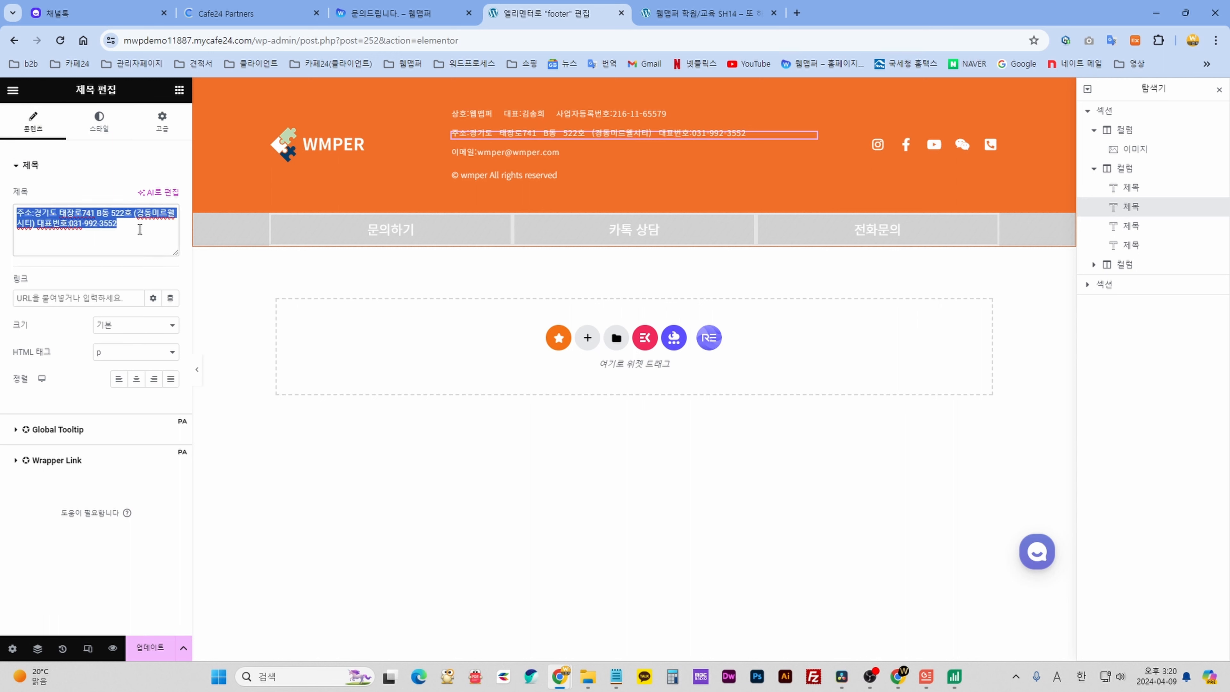
{"action": "left_click", "coordinate": [571, 158]}
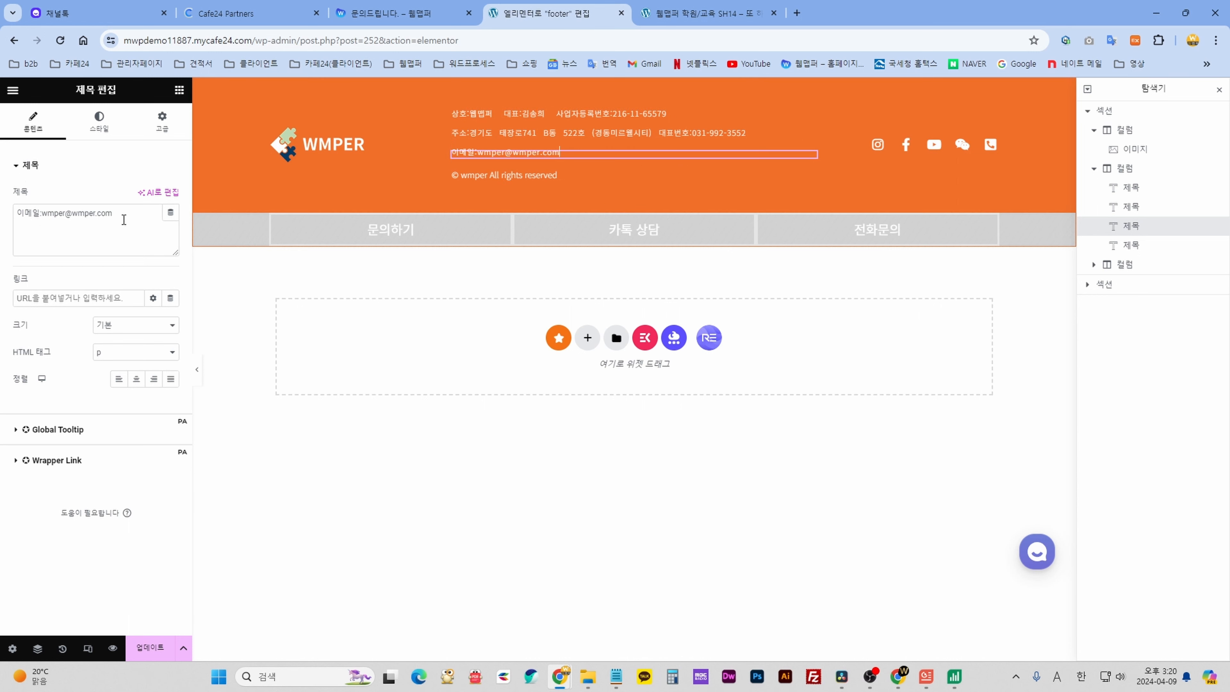
{"action": "left_click_drag", "start_coordinate": [122, 215], "coordinate": [13, 222]}
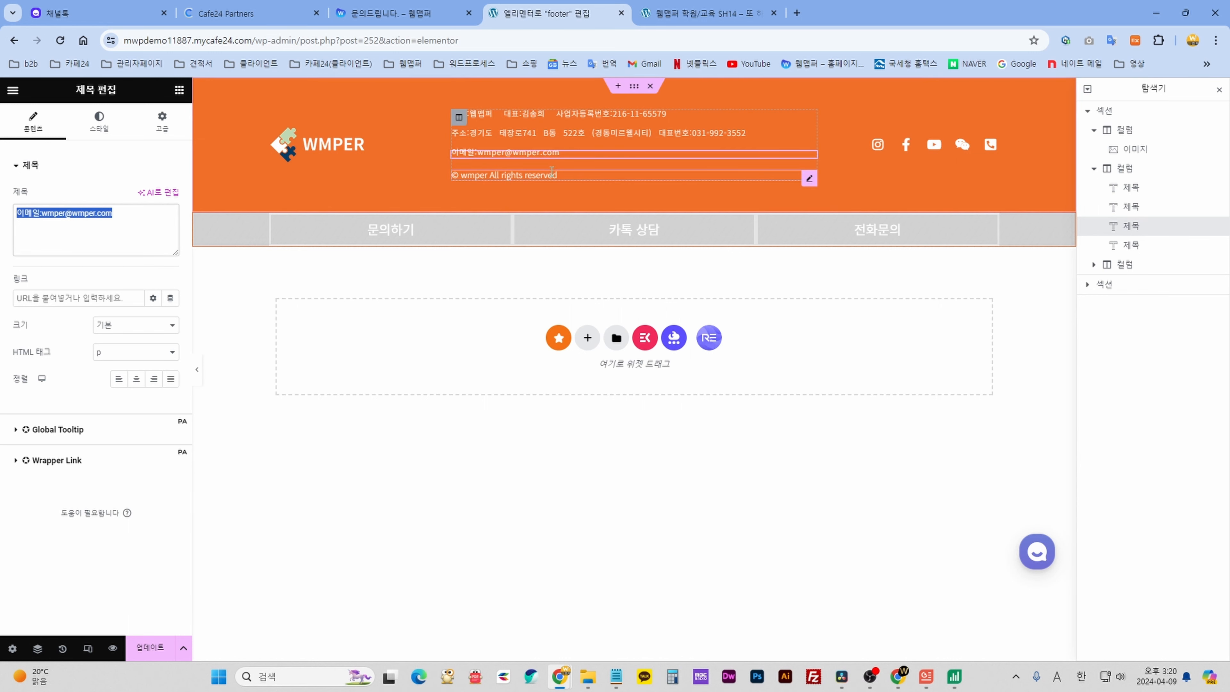
{"action": "left_click", "coordinate": [504, 175]}
{"action": "left_click_drag", "start_coordinate": [110, 214], "coordinate": [15, 217]}
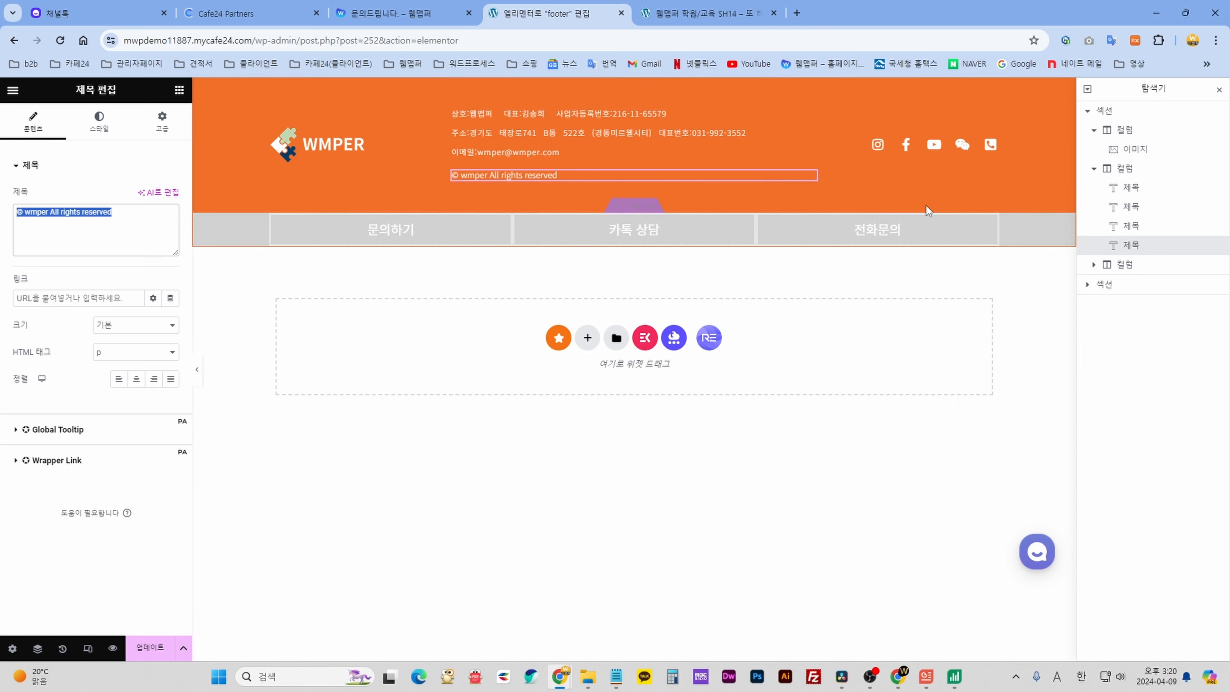
Replace the Instagram icon in the footer's social icons with the Linkedin icon from the icon library.
{"action": "left_click", "coordinate": [990, 146]}
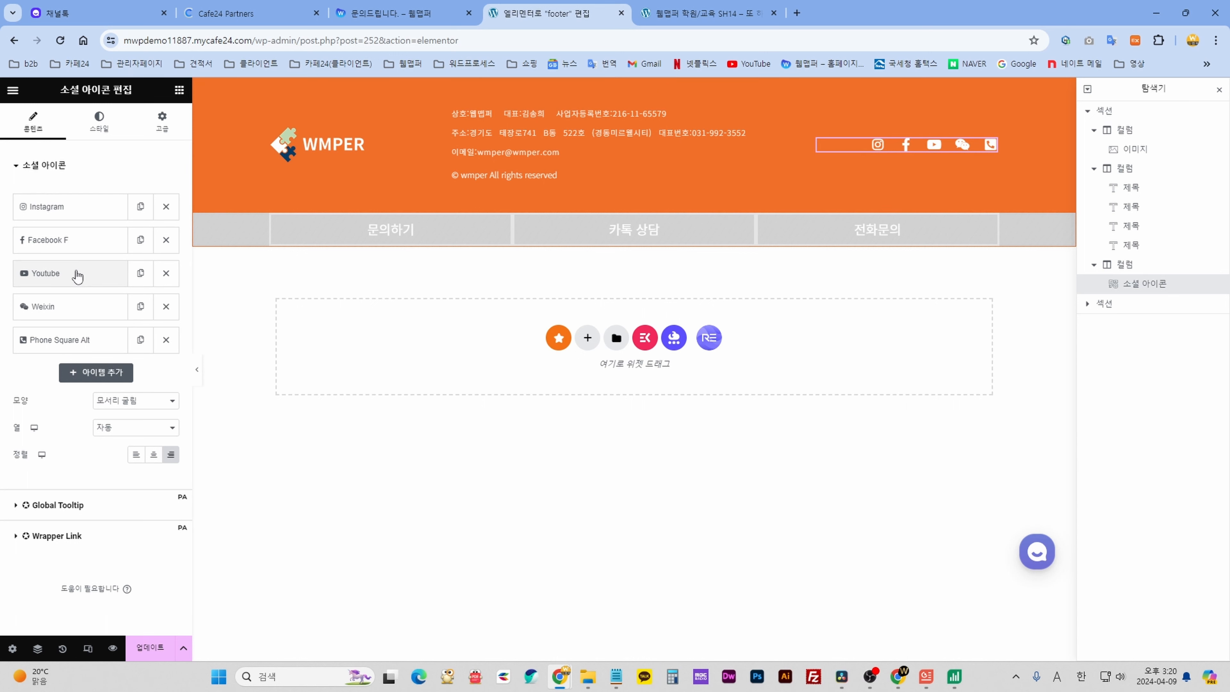
{"action": "left_click", "coordinate": [83, 211]}
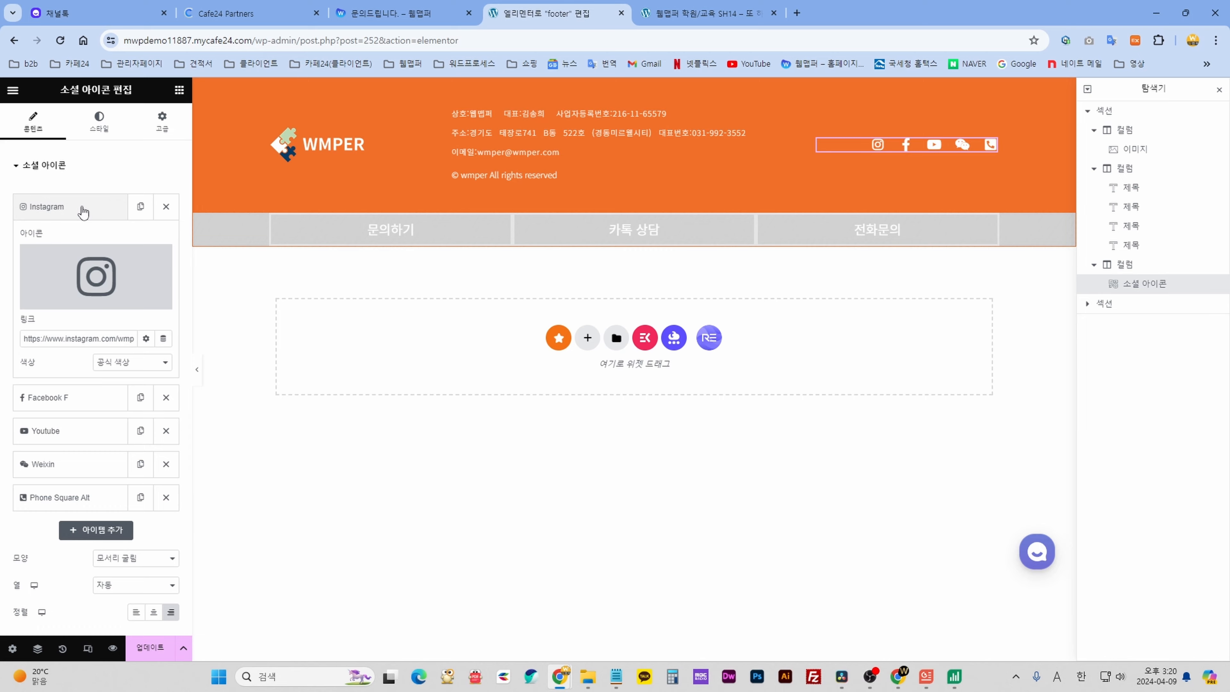
{"action": "left_click", "coordinate": [104, 273]}
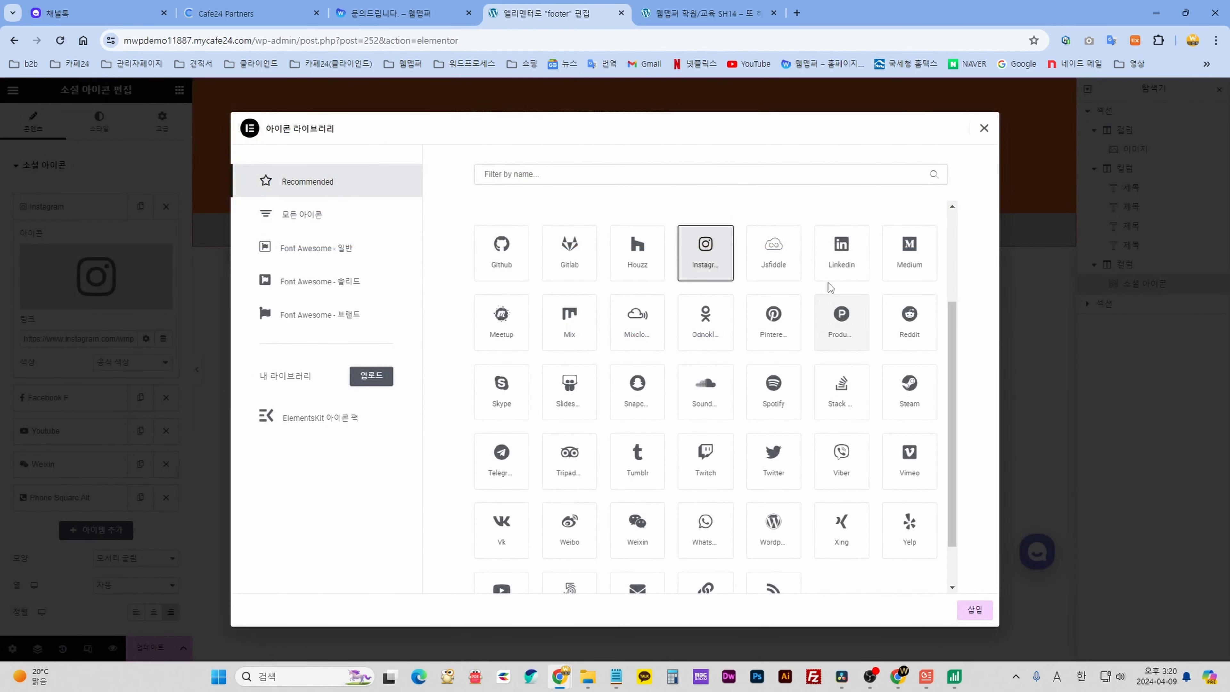
{"action": "left_click", "coordinate": [843, 267]}
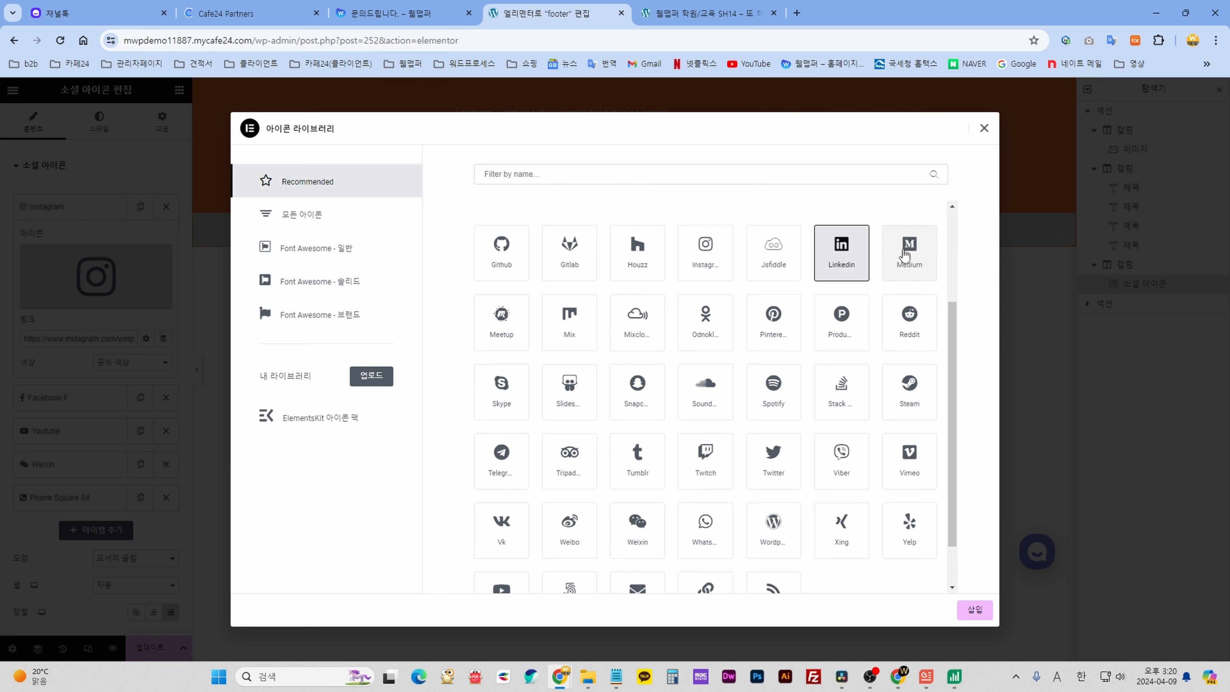
{"action": "left_click", "coordinate": [890, 255]}
{"action": "left_click", "coordinate": [851, 259]}
{"action": "left_click", "coordinate": [714, 260]}
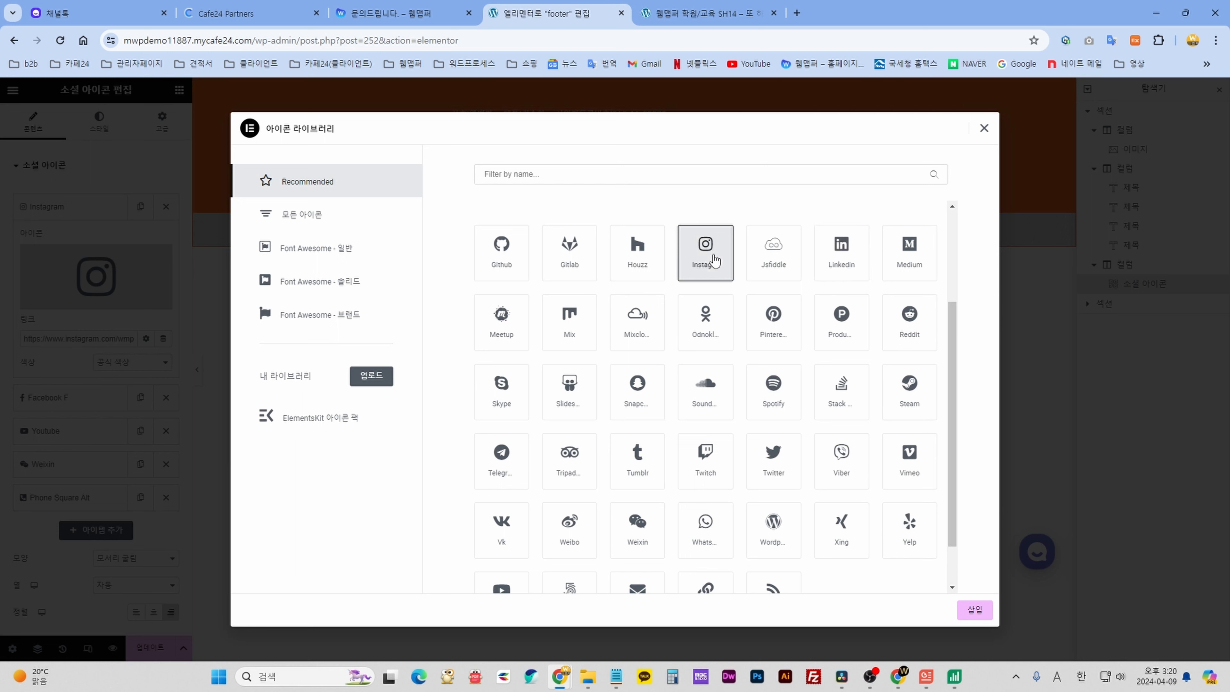
{"action": "left_click", "coordinate": [845, 264]}
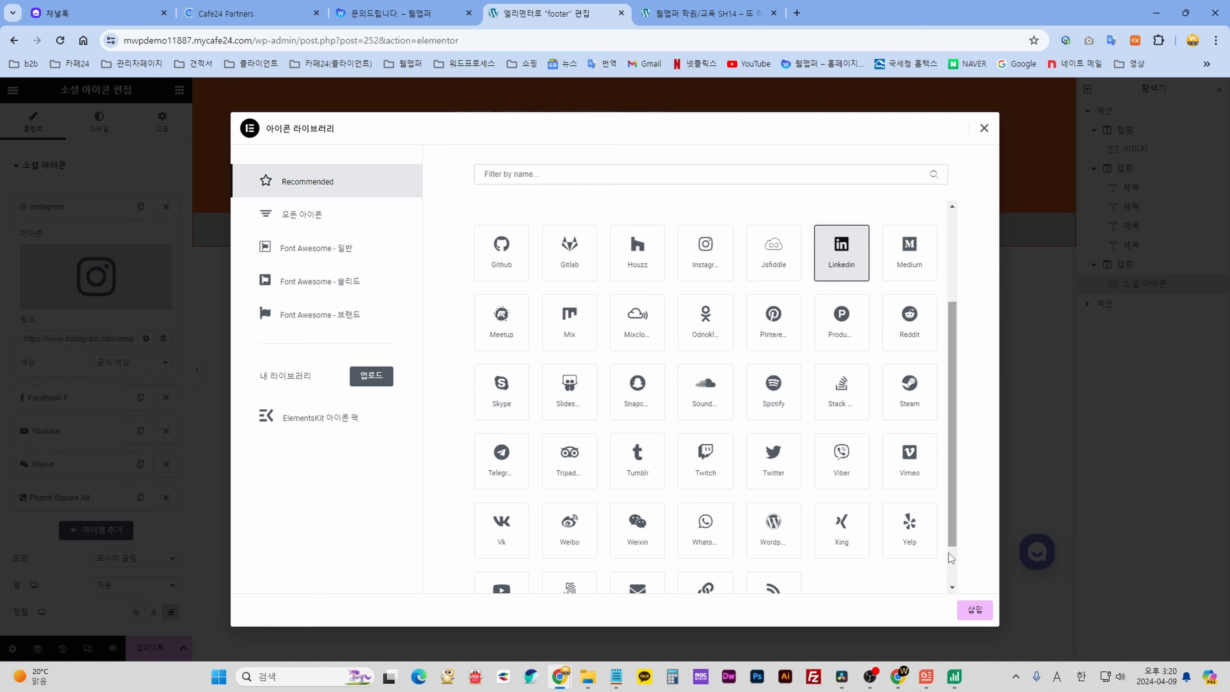
{"action": "left_click", "coordinate": [975, 610]}
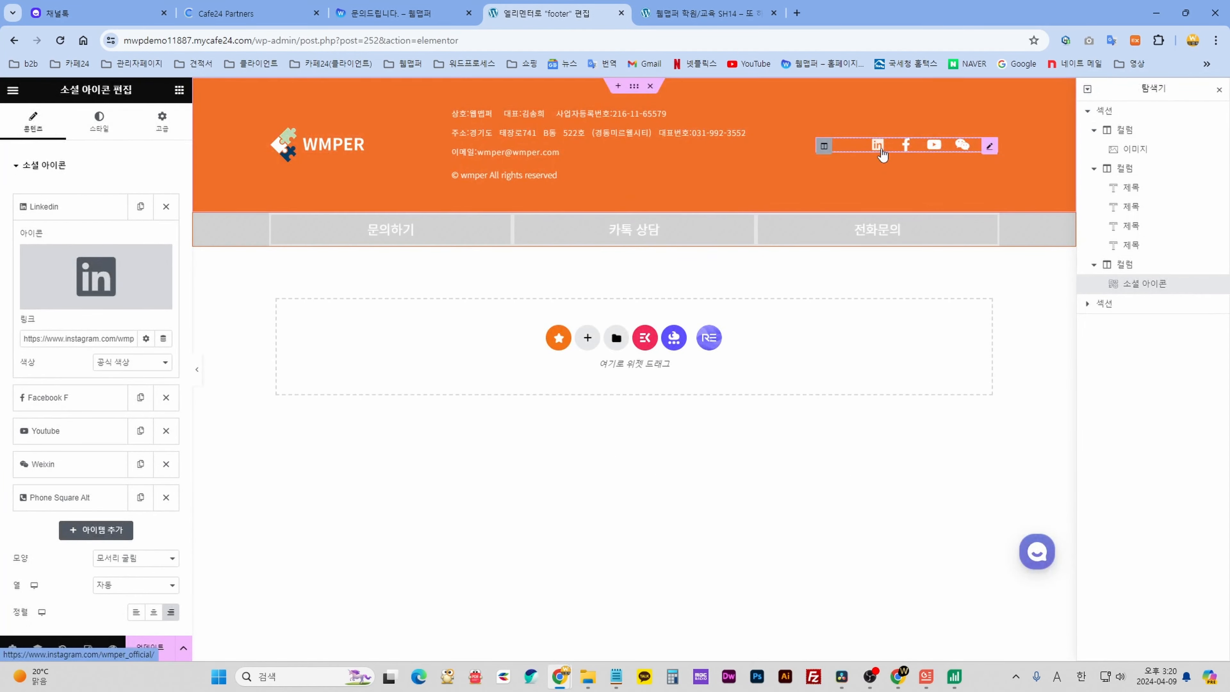
Set the first footer social icon back to Instagram from the icon library.
{"action": "left_click", "coordinate": [96, 284]}
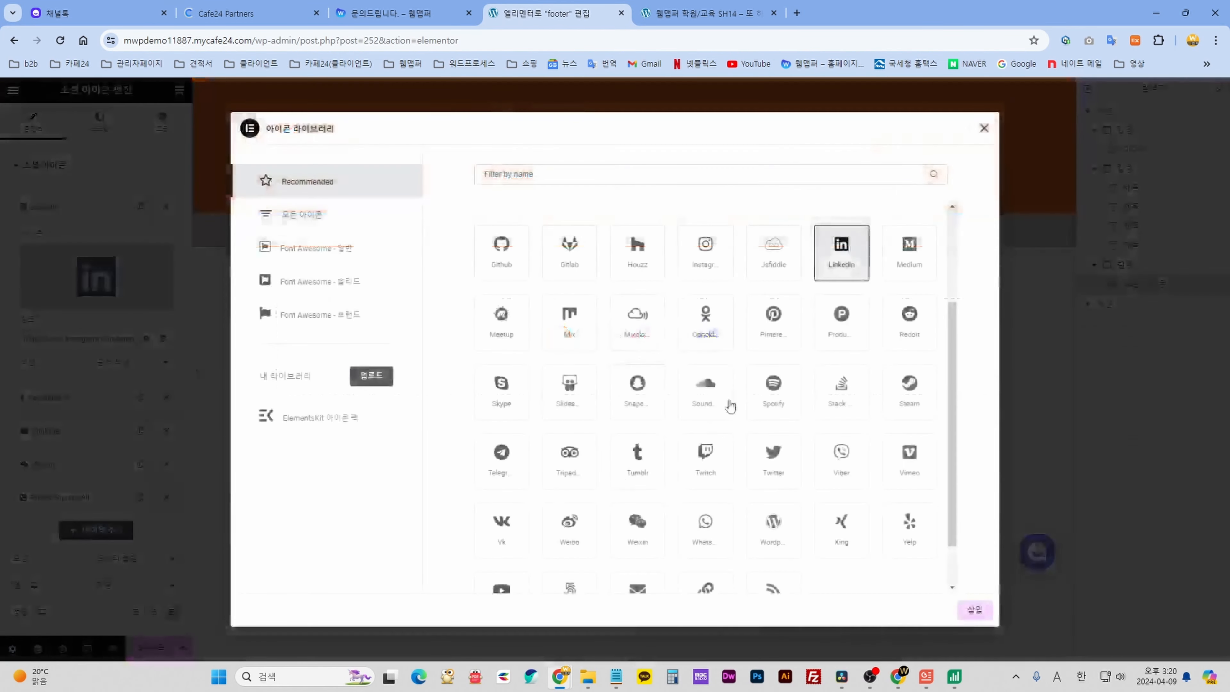
{"action": "left_click", "coordinate": [713, 258]}
{"action": "left_click", "coordinate": [973, 610]}
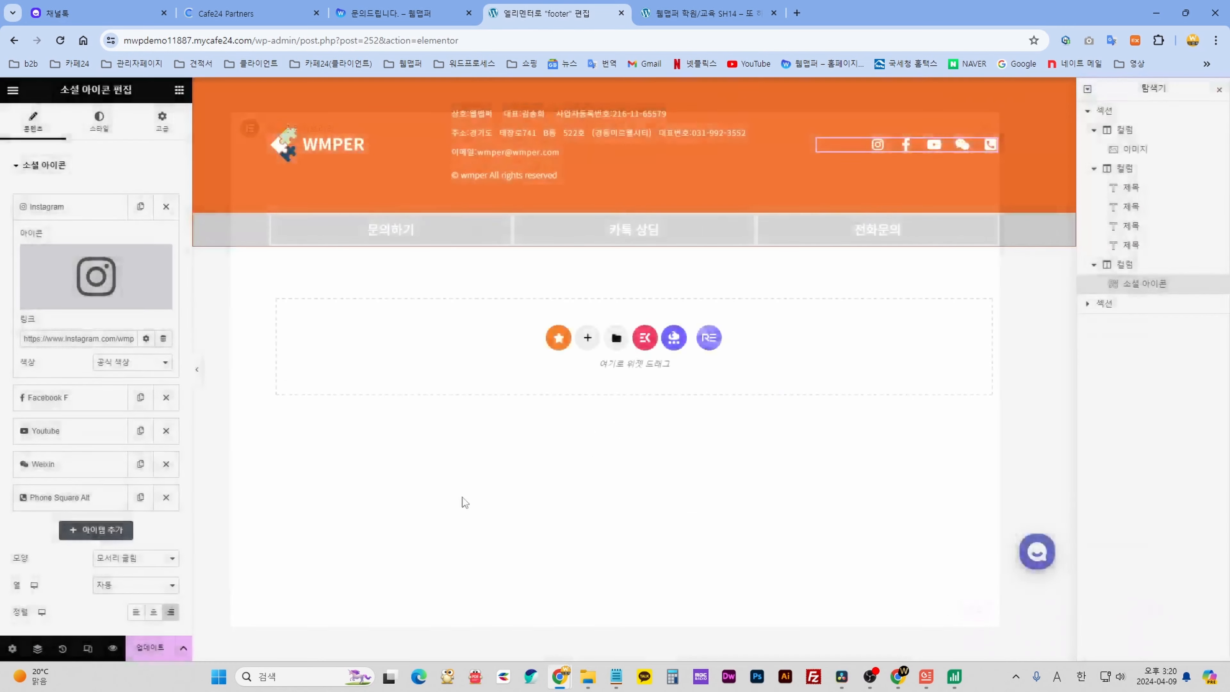
Examine the link address of the Instagram item in the footer's social icons.
{"action": "left_click_drag", "start_coordinate": [66, 339], "coordinate": [134, 342]}
{"action": "left_click", "coordinate": [106, 339]}
{"action": "left_click", "coordinate": [41, 338]}
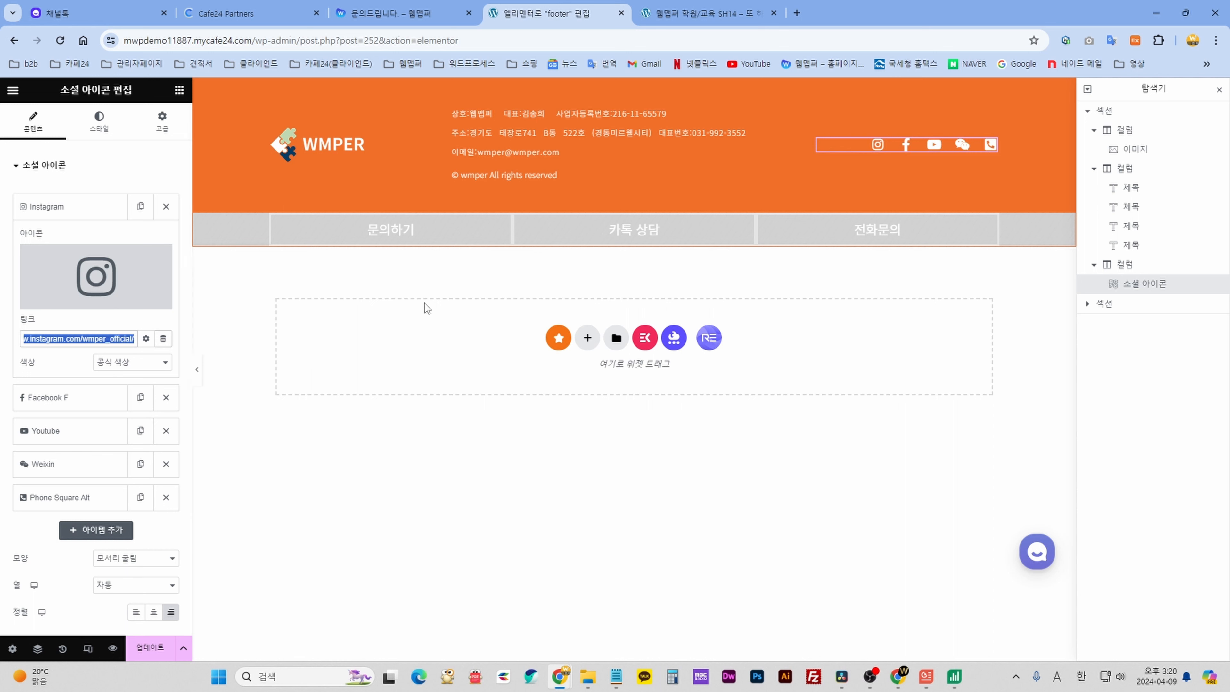
Browse the icon library for the Facebook item, close it without a change, and examine the item's link address.
{"action": "left_click", "coordinate": [102, 398]}
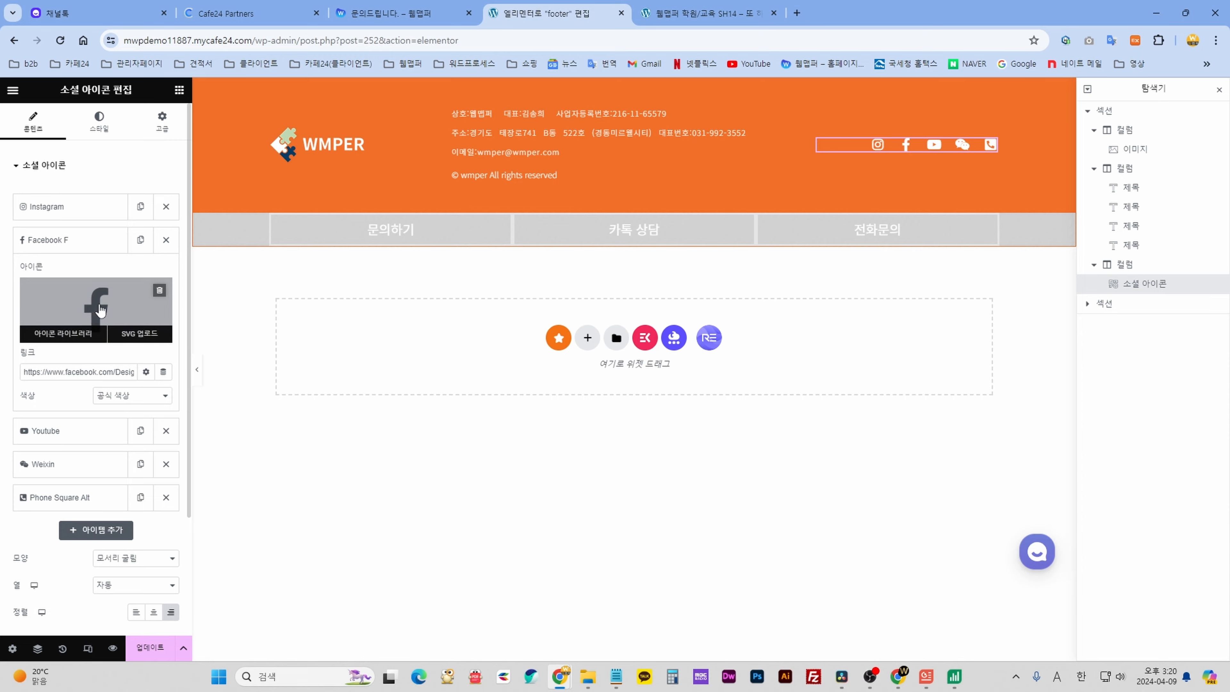
{"action": "left_click", "coordinate": [103, 320]}
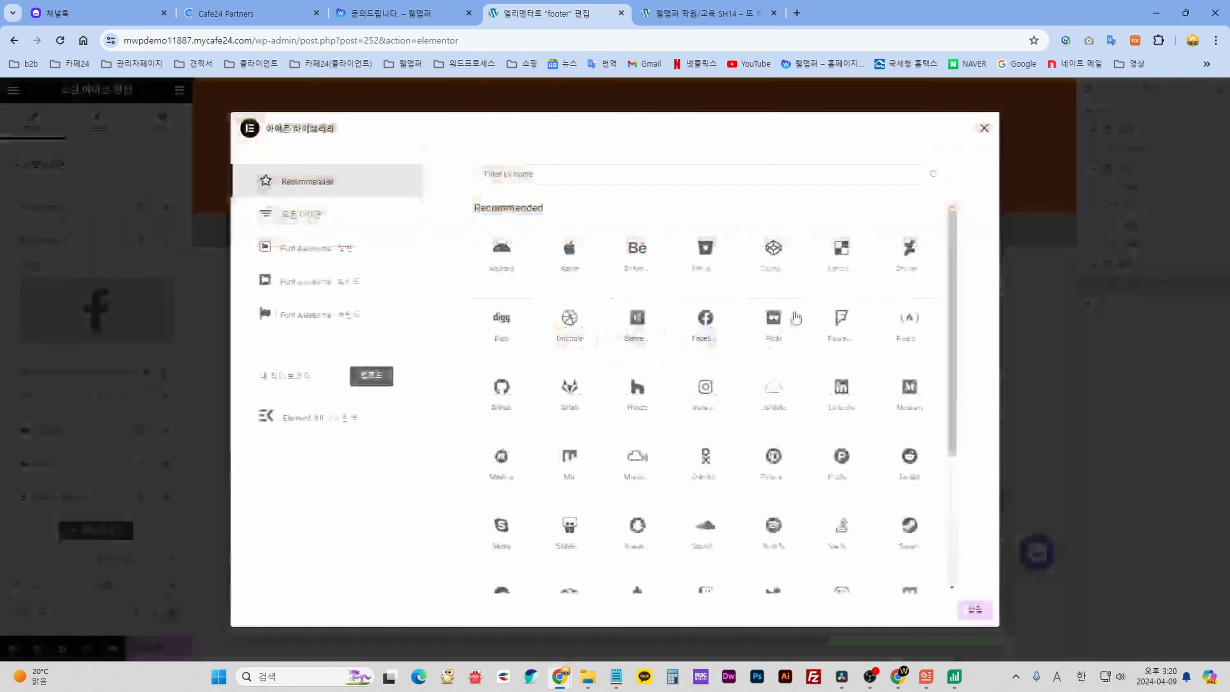
{"action": "scroll", "coordinate": [709, 487], "scroll_direction": "down", "scroll_amount": 3}
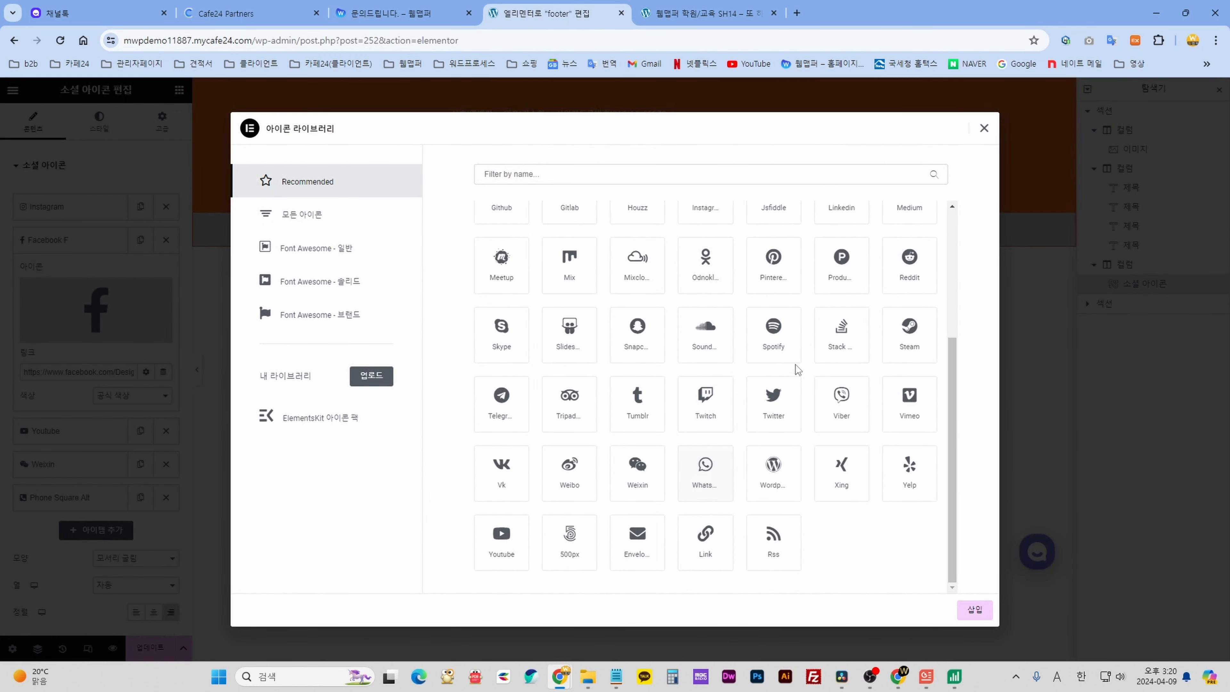
{"action": "scroll", "coordinate": [680, 412], "scroll_direction": "up", "scroll_amount": 4}
{"action": "left_click", "coordinate": [984, 128]}
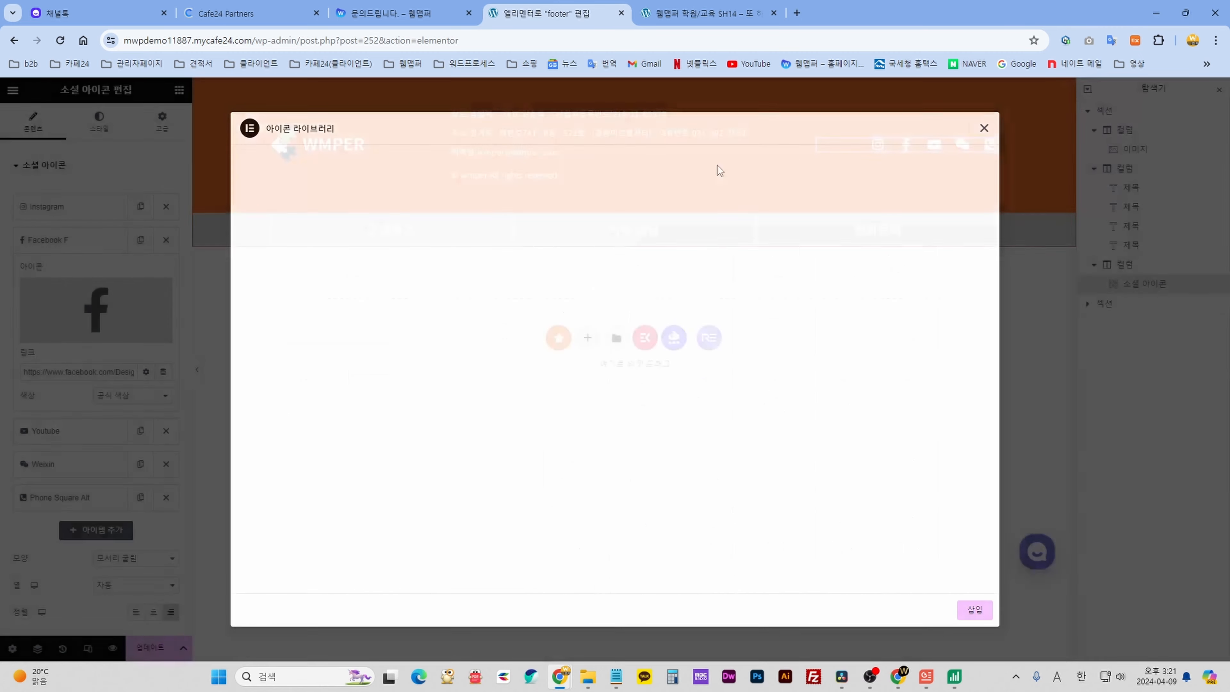
{"action": "left_click_drag", "start_coordinate": [78, 373], "coordinate": [27, 377]}
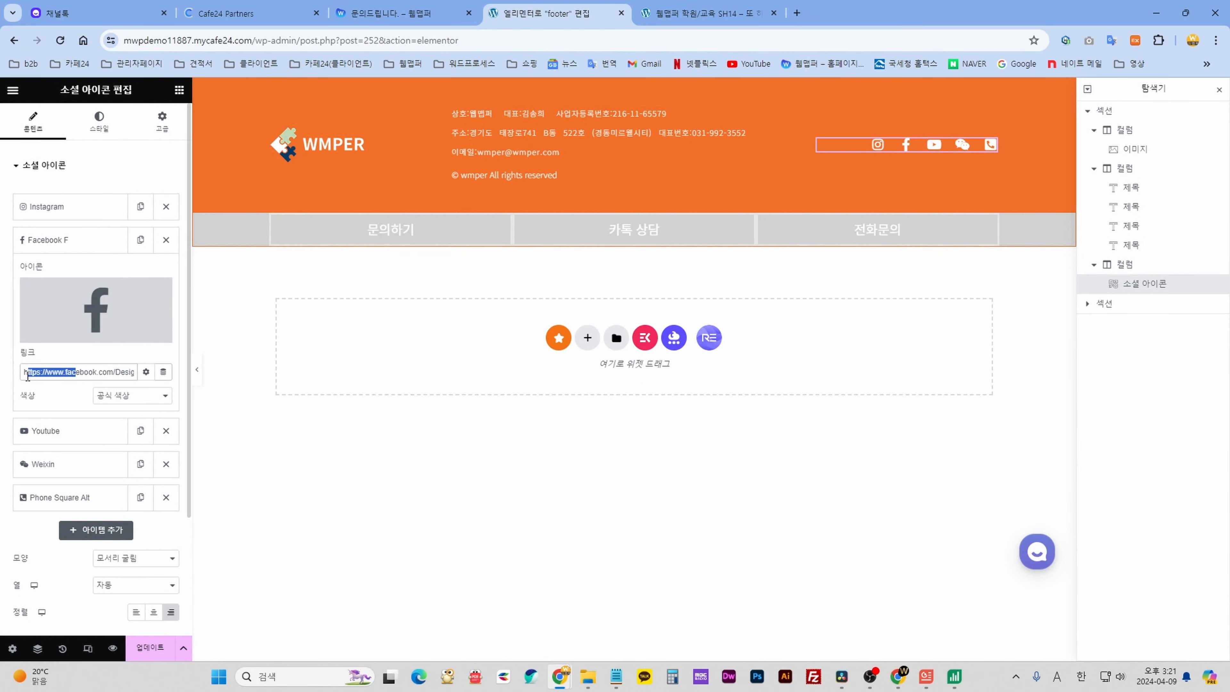
Review the icon and link settings of the Youtube and Phone Square Alt social items.
{"action": "left_click", "coordinate": [61, 238]}
{"action": "left_click", "coordinate": [64, 283]}
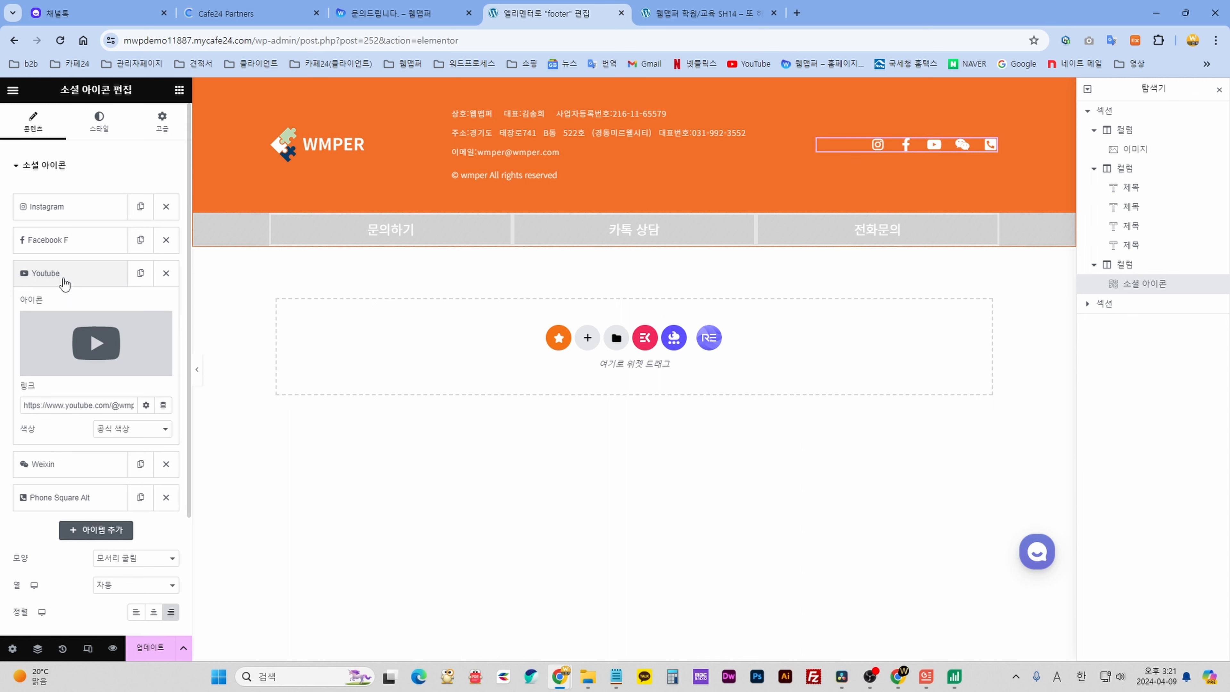
{"action": "left_click", "coordinate": [65, 284]}
{"action": "left_click", "coordinate": [62, 342]}
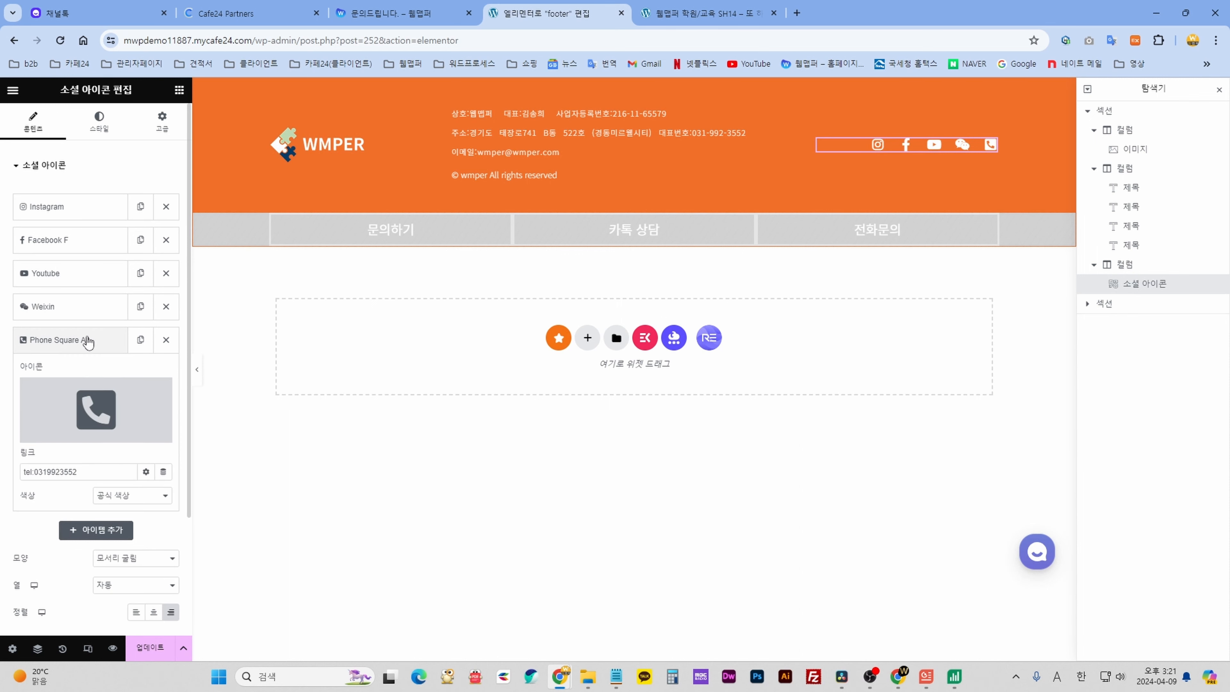
Review the icon and link address of the Weixin item in the footer's social icons.
{"action": "left_click", "coordinate": [100, 347]}
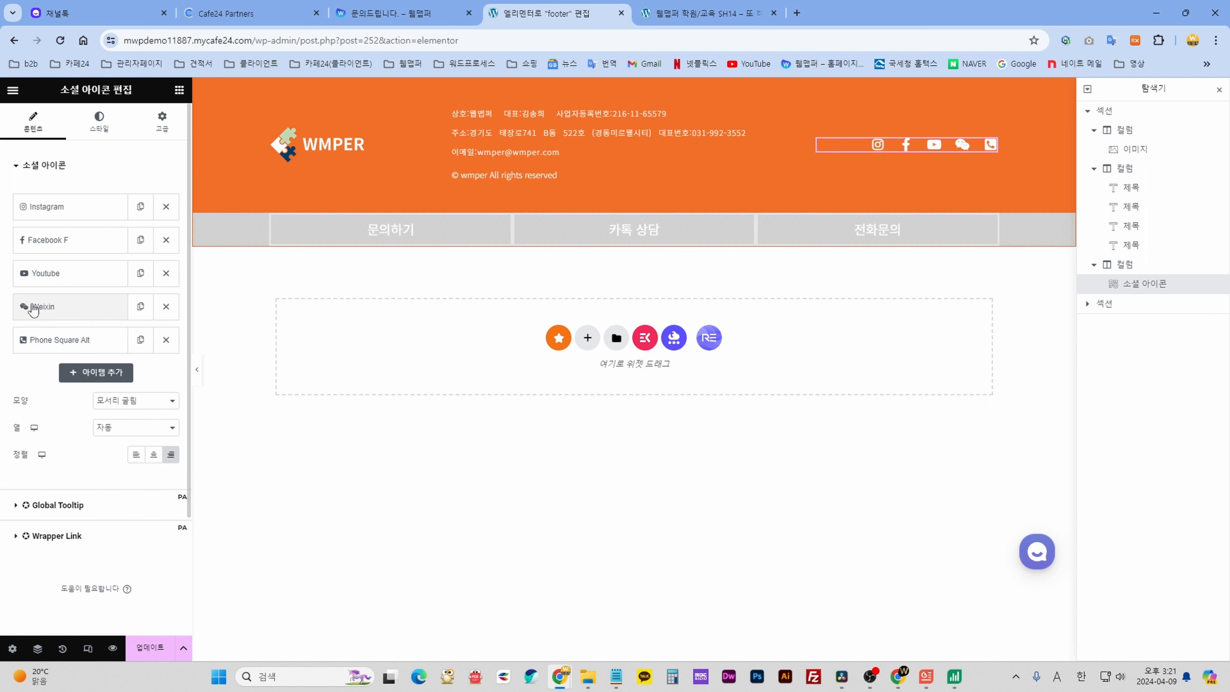
{"action": "left_click", "coordinate": [48, 310]}
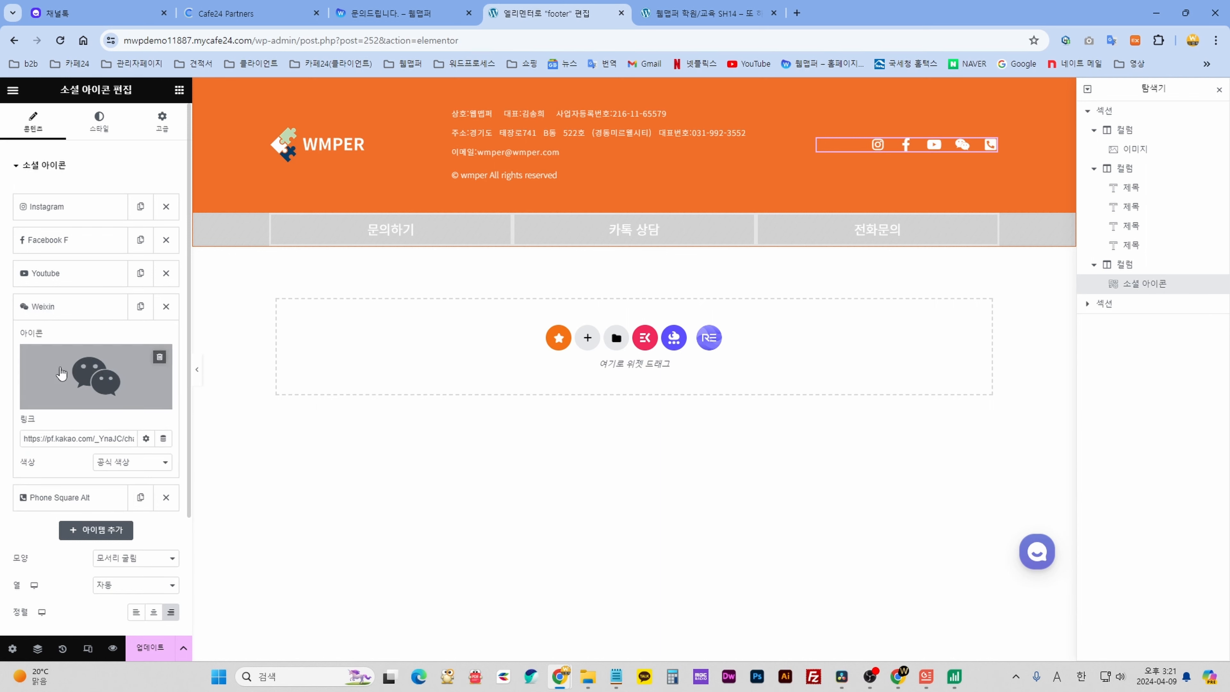
{"action": "left_click", "coordinate": [81, 312]}
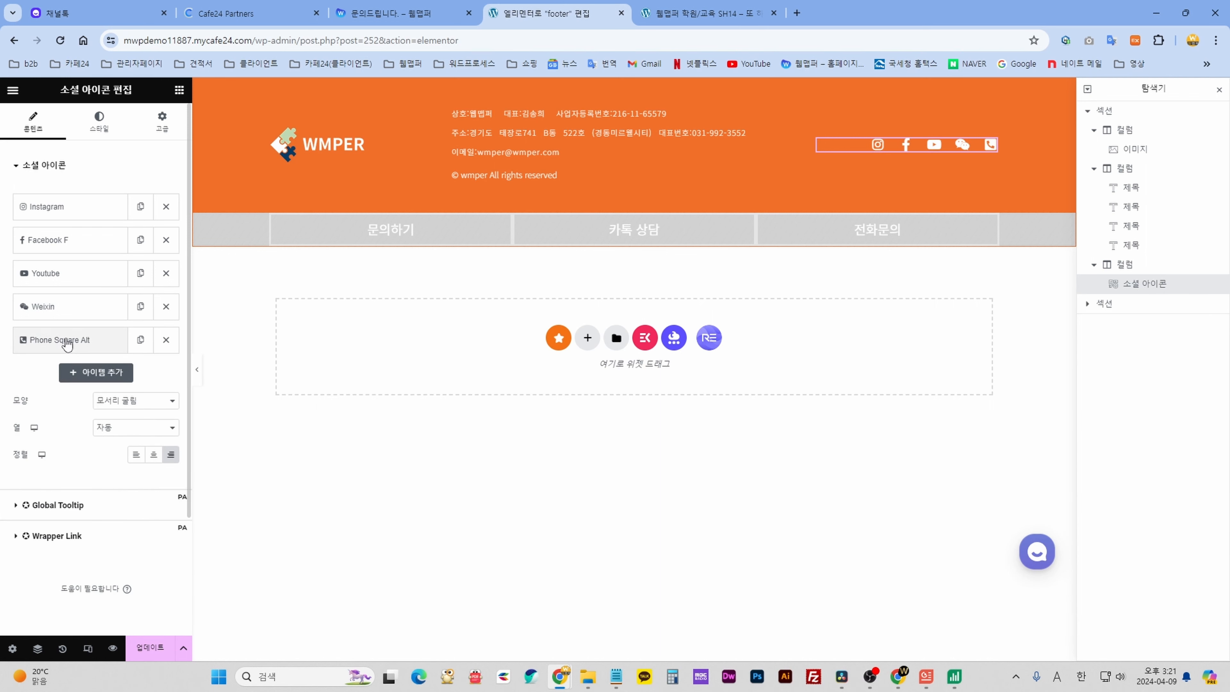
Duplicate the Phone Square Alt social item, give the copy the Elementor icon, and remove that copy again.
{"action": "left_click", "coordinate": [140, 342]}
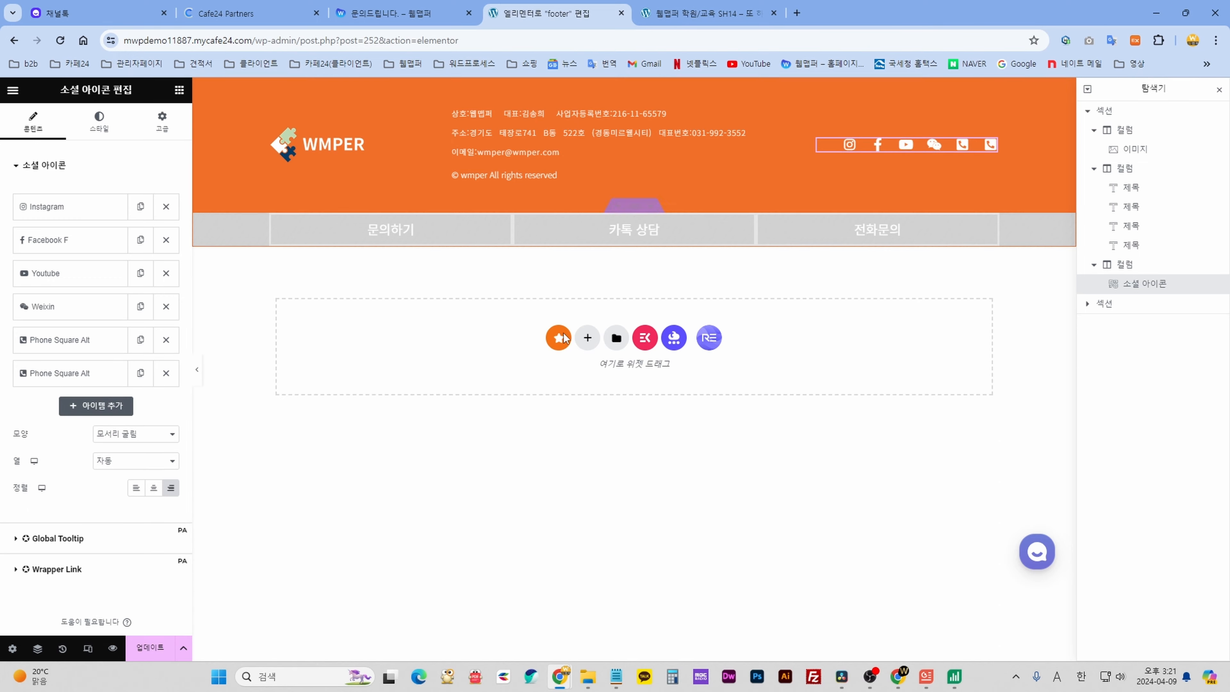
{"action": "left_click", "coordinate": [61, 373]}
{"action": "left_click", "coordinate": [92, 451]}
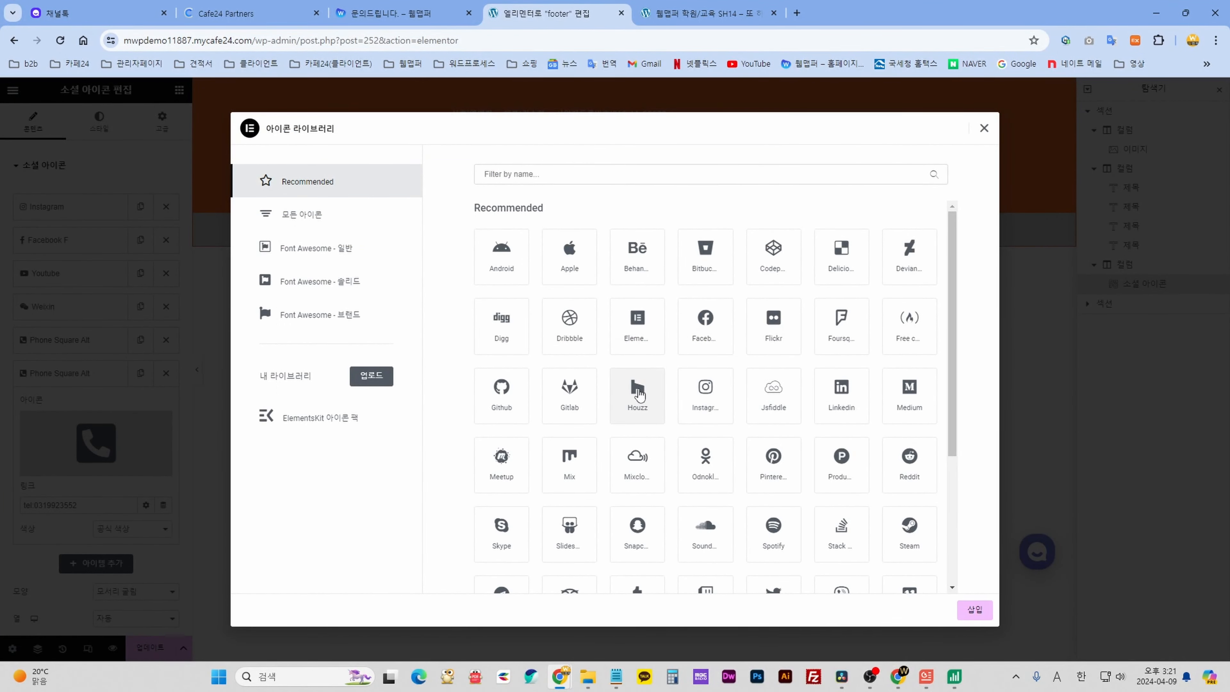
{"action": "left_click", "coordinate": [638, 333]}
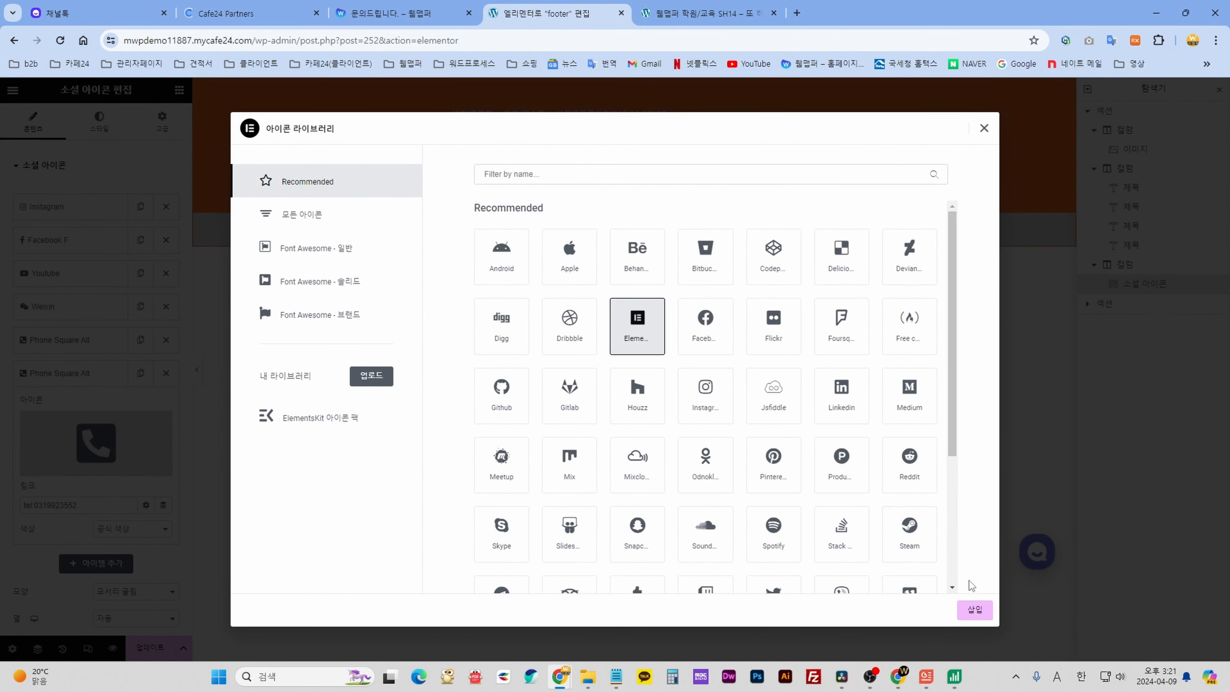
{"action": "left_click", "coordinate": [974, 610]}
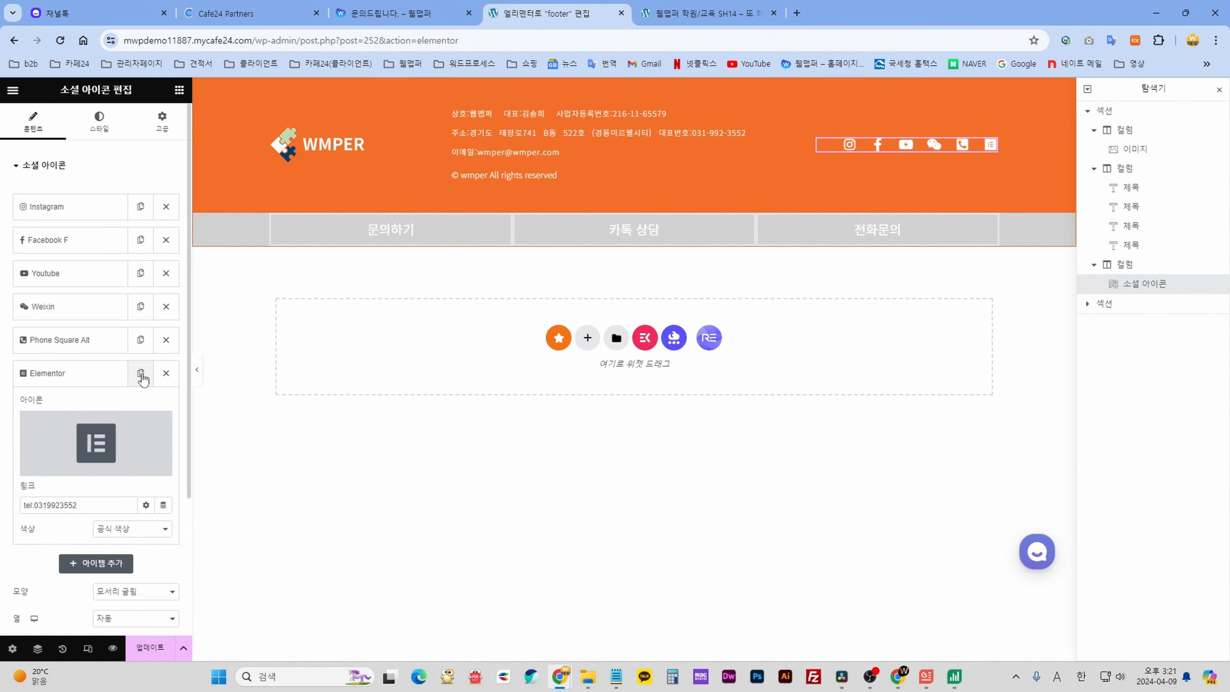
{"action": "left_click", "coordinate": [166, 373]}
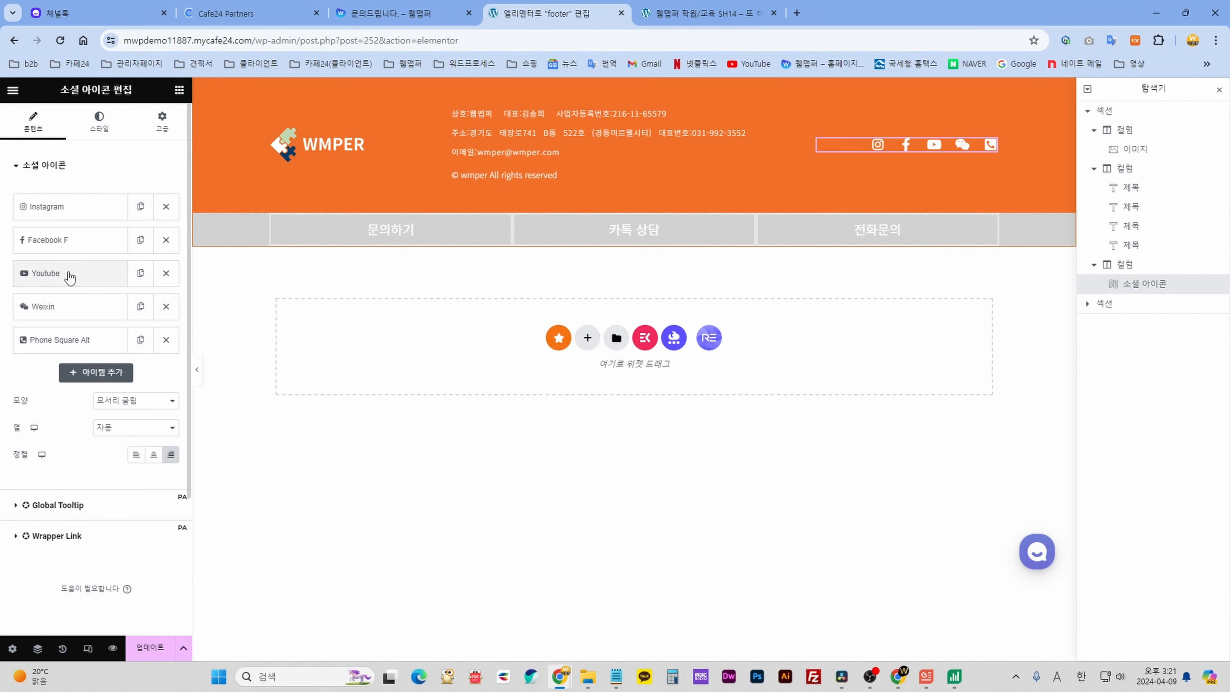
Save the footer template with the current social icons.
{"action": "left_click", "coordinate": [156, 652]}
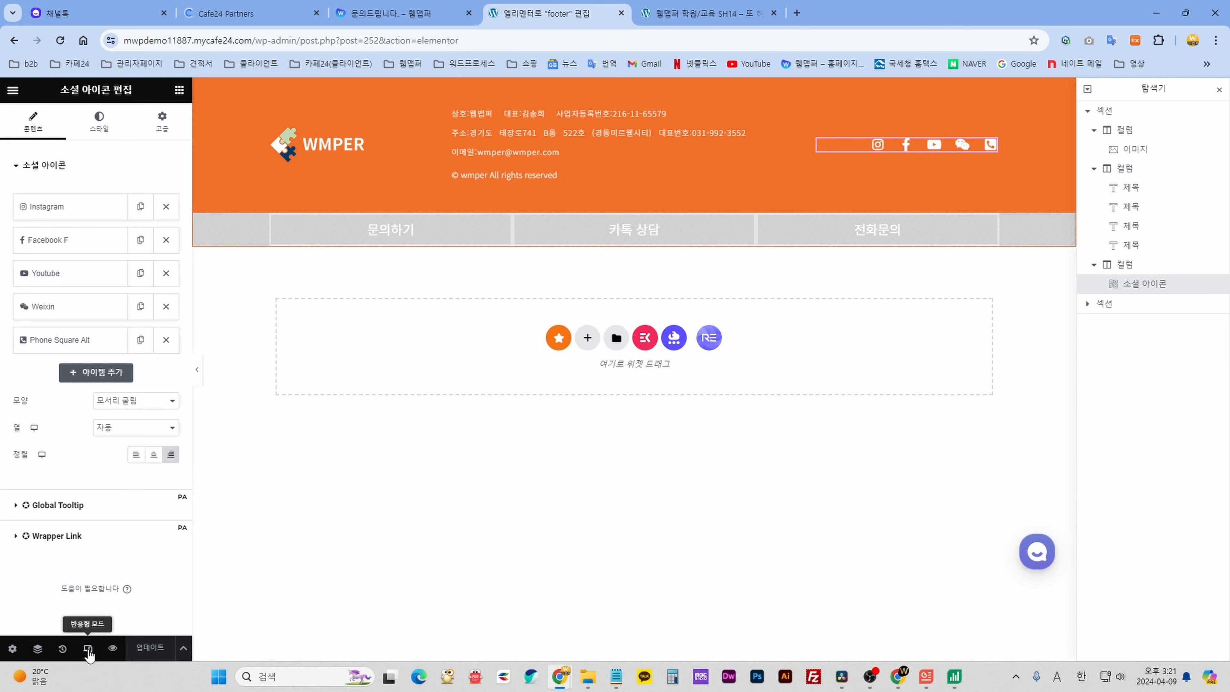
Examine the footer layout in responsive mode at tablet, mobile and desktop sizes.
{"action": "left_click", "coordinate": [88, 649]}
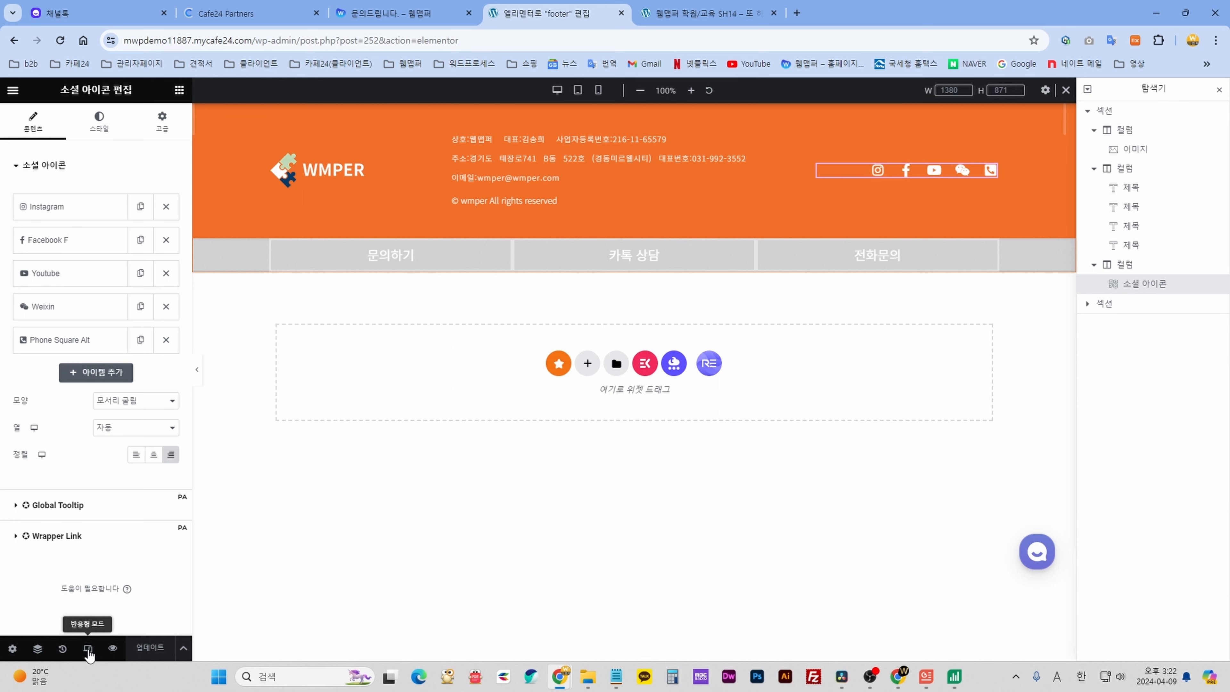
{"action": "left_click", "coordinate": [576, 96]}
{"action": "left_click", "coordinate": [598, 95]}
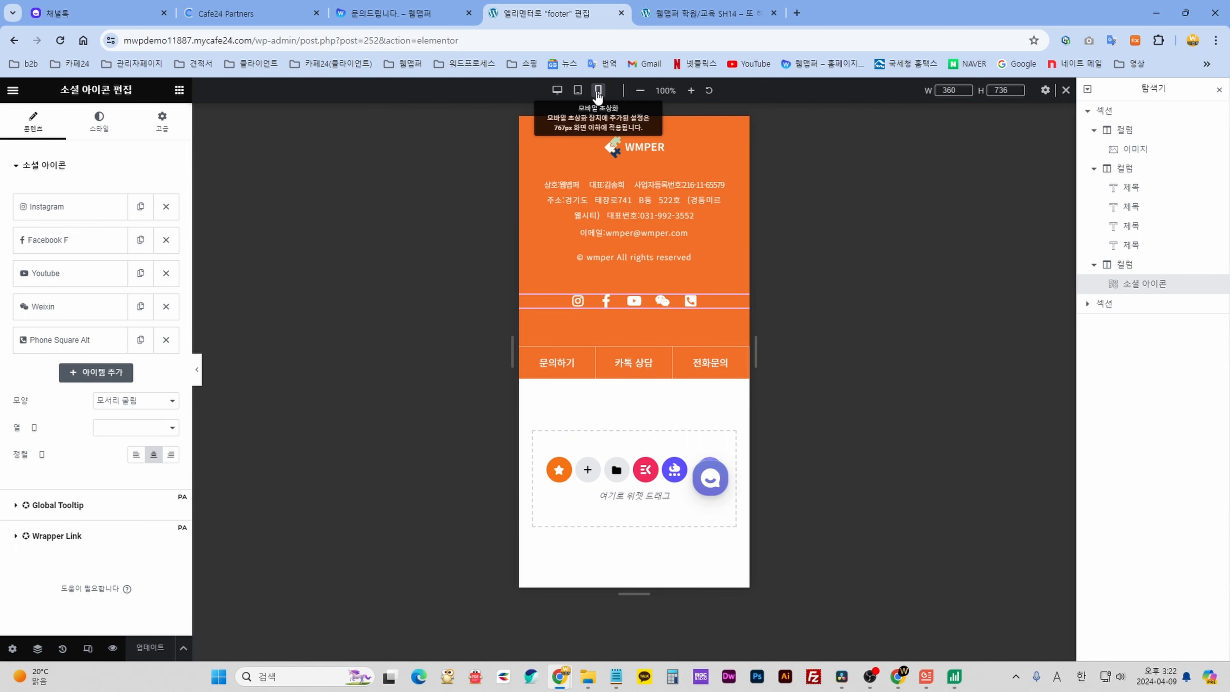
{"action": "left_click", "coordinate": [576, 92]}
{"action": "left_click", "coordinate": [557, 91]}
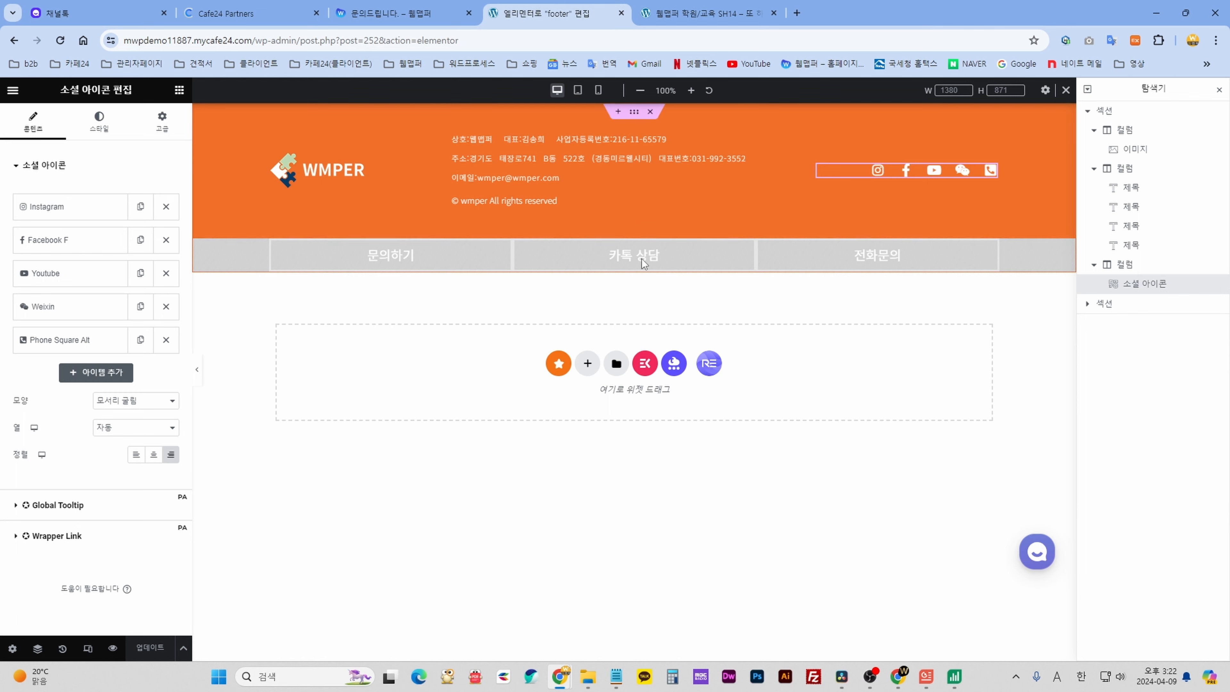
In the tablet view, examine the links of the 문의하기 and 카톡 상담 headings in the footer's lower bar.
{"action": "left_click", "coordinate": [579, 91]}
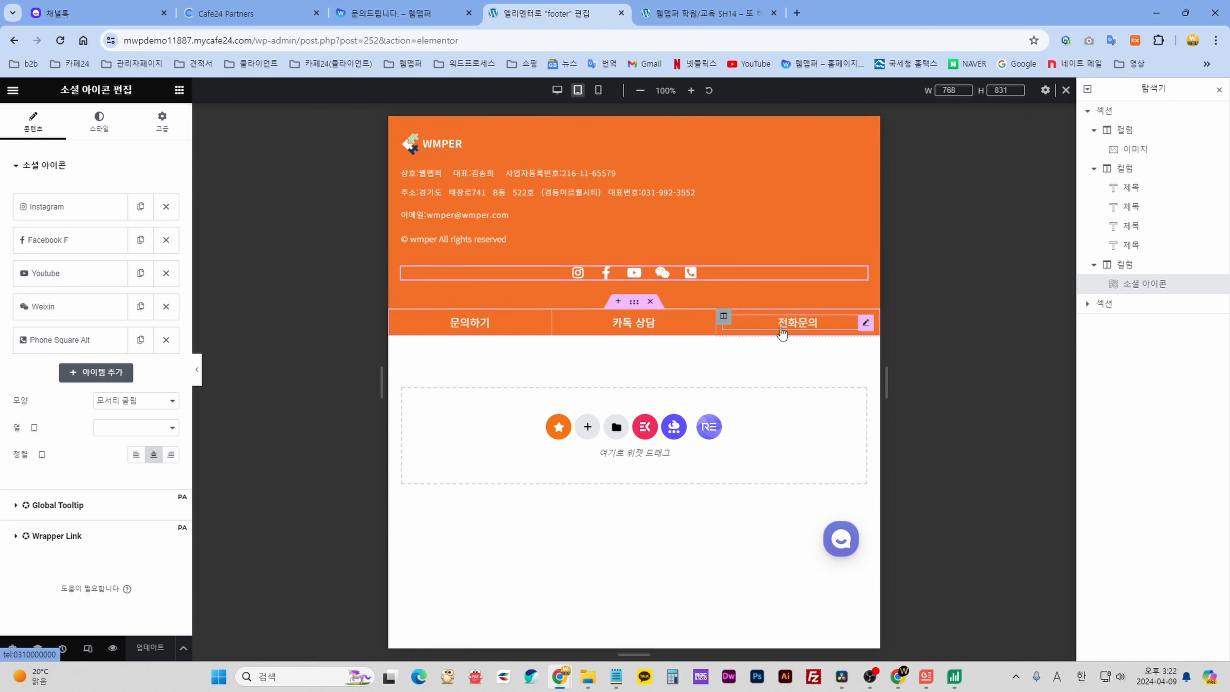
{"action": "left_click", "coordinate": [511, 325]}
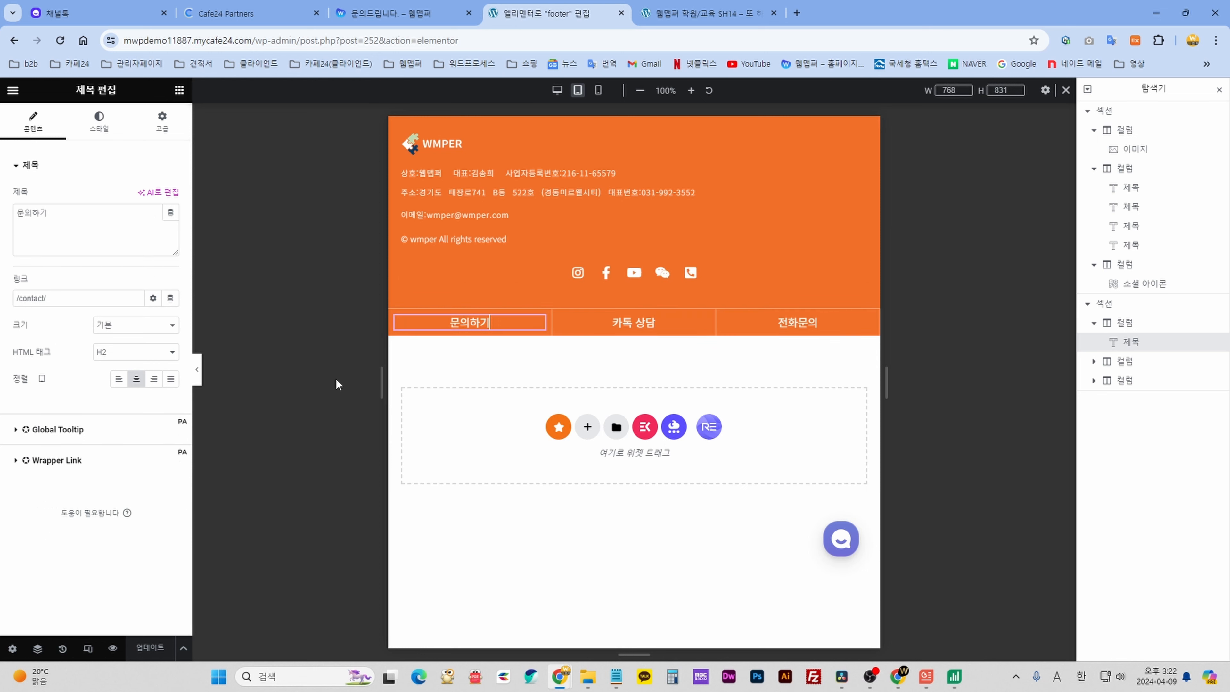
{"action": "left_click", "coordinate": [679, 326]}
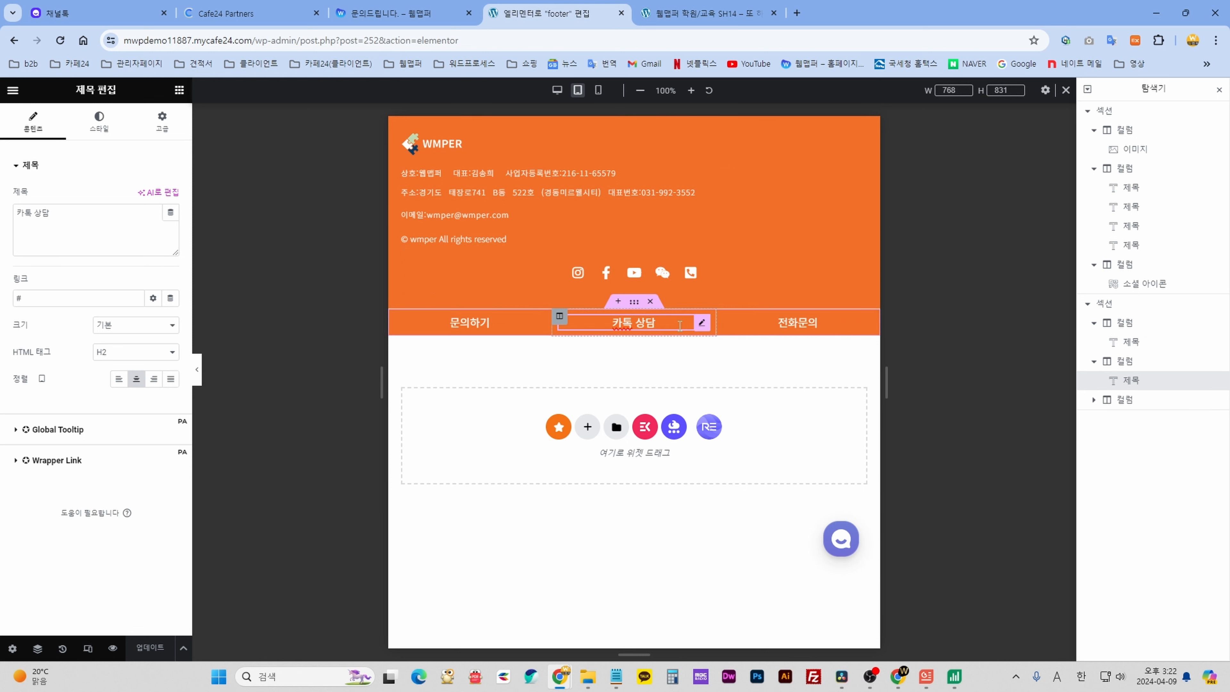
{"action": "left_click", "coordinate": [29, 299]}
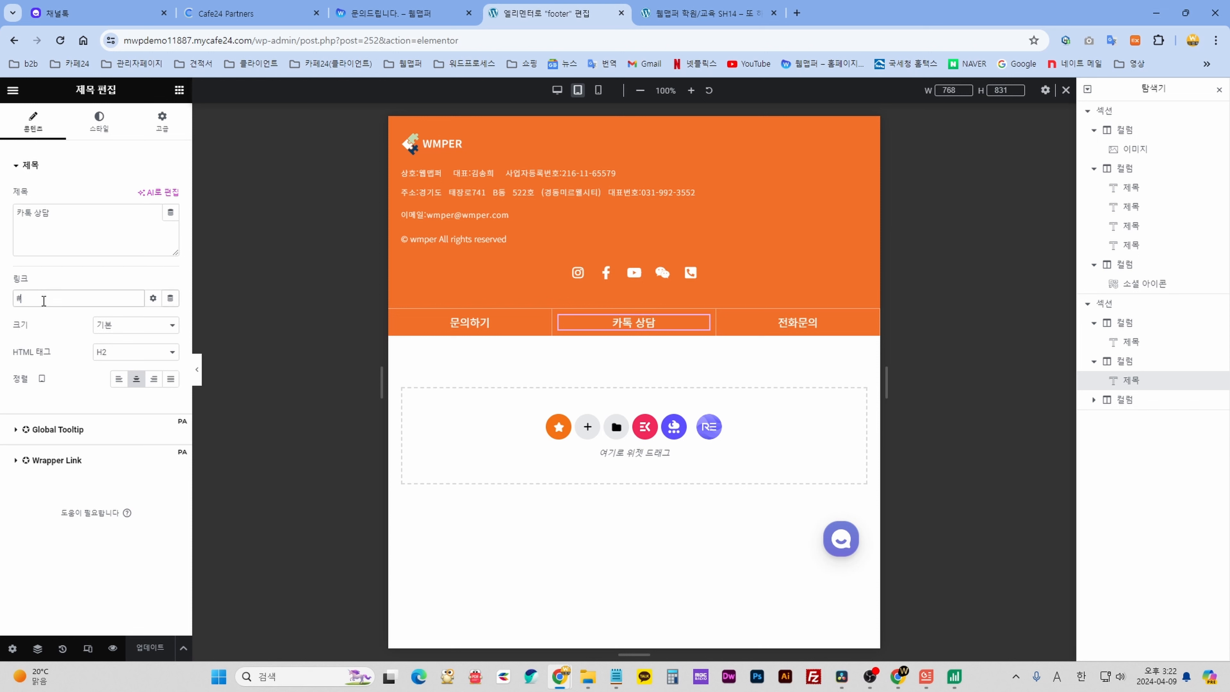
Examine the 전화문의 heading's link, checking its TEL: prefix and the phone number part.
{"action": "left_click", "coordinate": [824, 323]}
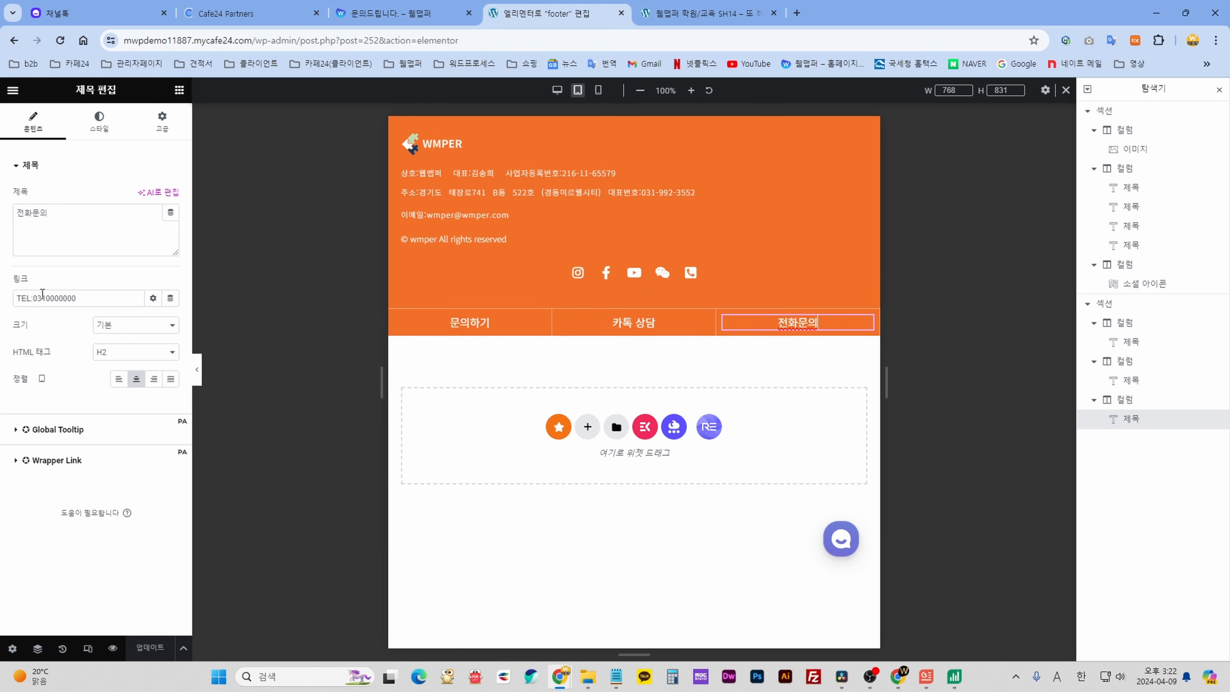
{"action": "left_click_drag", "start_coordinate": [36, 297], "coordinate": [44, 298]}
{"action": "left_click_drag", "start_coordinate": [33, 298], "coordinate": [87, 299]}
{"action": "left_click", "coordinate": [33, 298]}
{"action": "left_click_drag", "start_coordinate": [33, 298], "coordinate": [16, 298]}
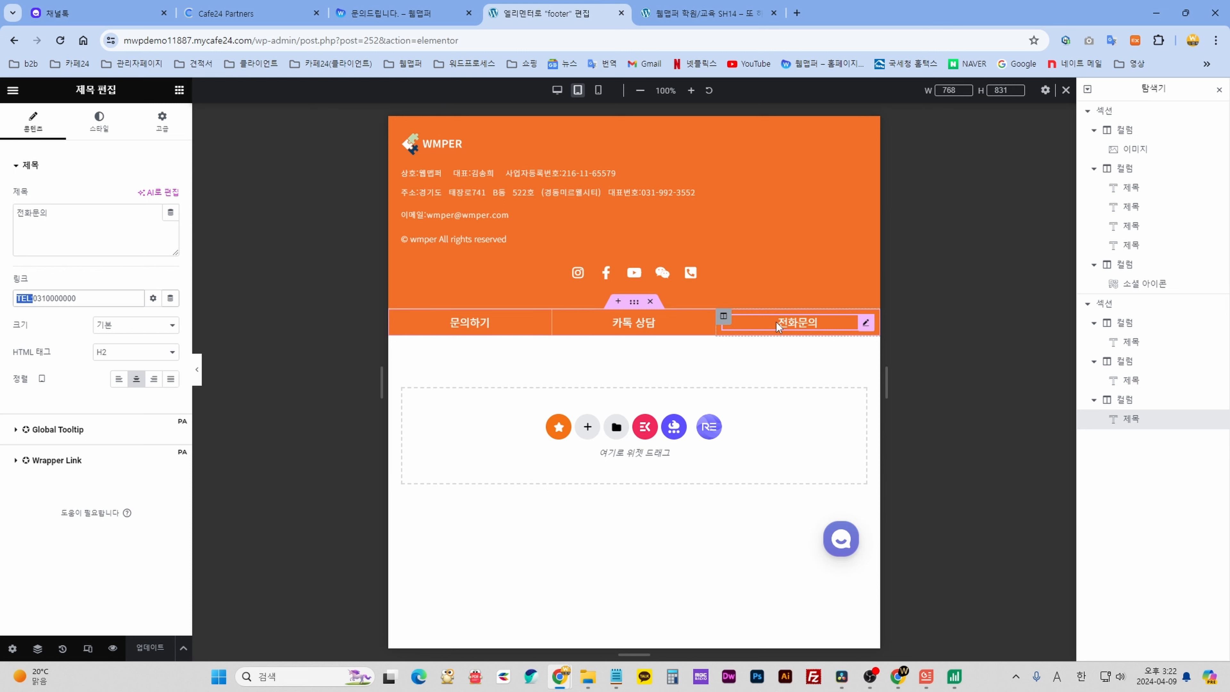
{"action": "left_click", "coordinate": [44, 299]}
{"action": "left_click_drag", "start_coordinate": [34, 299], "coordinate": [97, 297]}
{"action": "left_click", "coordinate": [37, 300]}
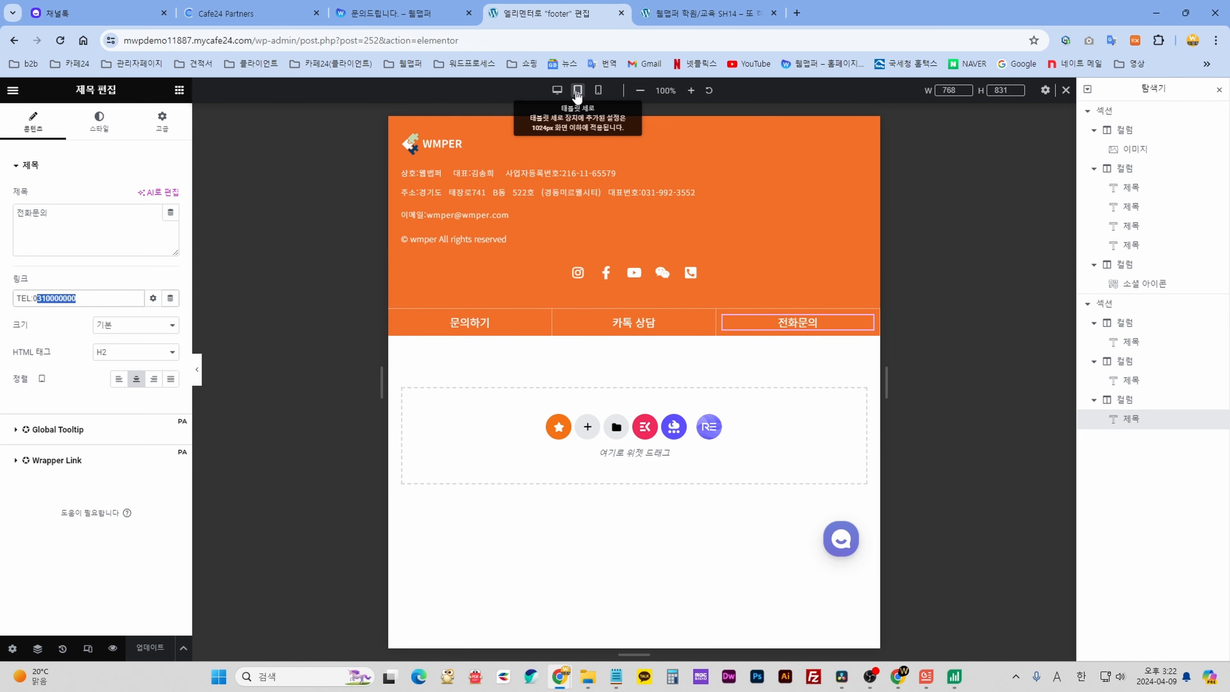
Compare the footer's lower contact bar across the mobile, desktop and tablet views, ending on desktop.
{"action": "left_click", "coordinate": [598, 91]}
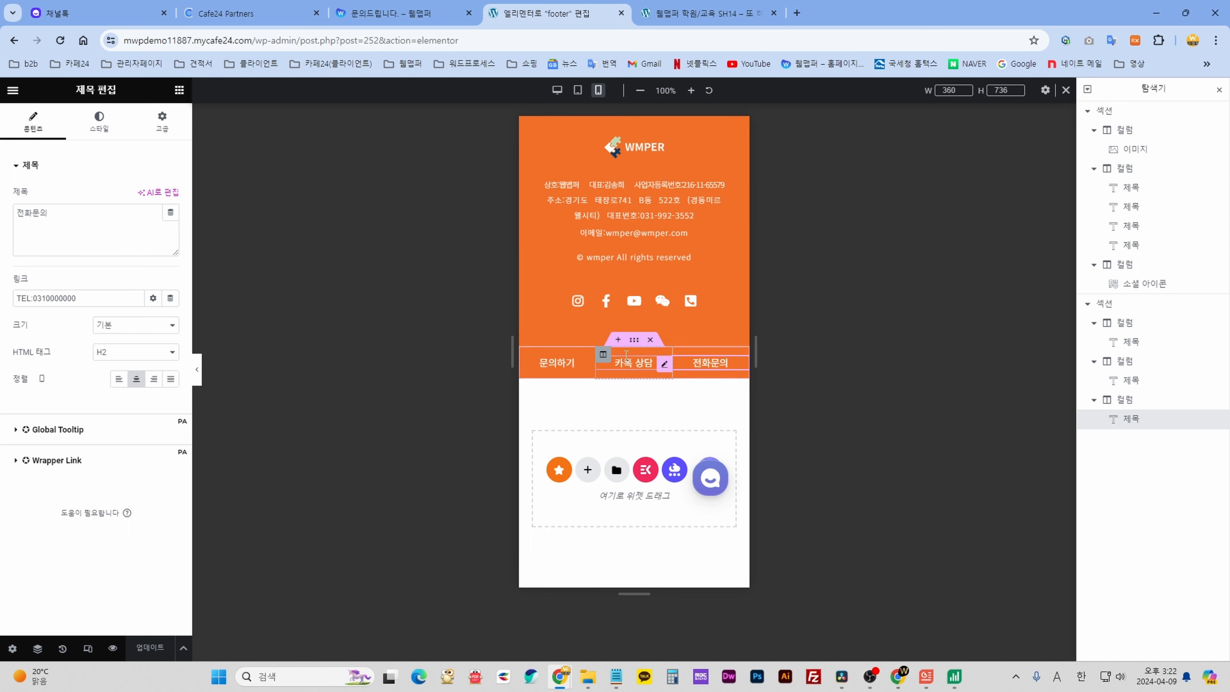
{"action": "left_click", "coordinate": [556, 90]}
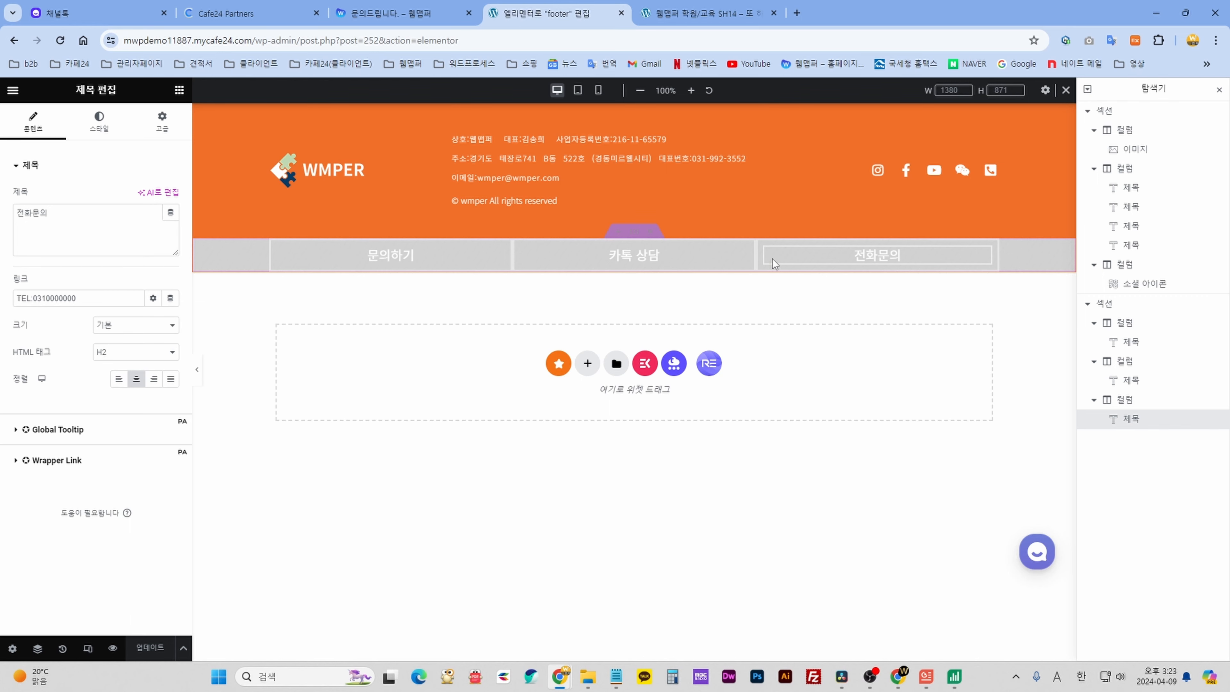
{"action": "left_click", "coordinate": [578, 90]}
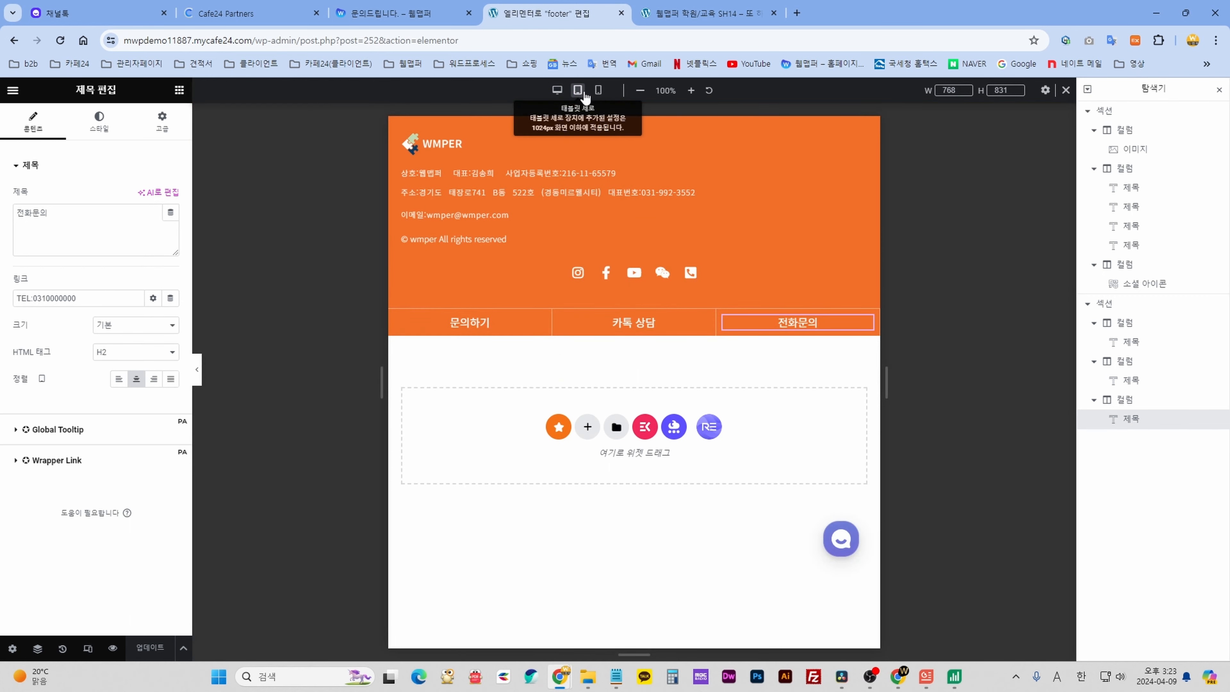
{"action": "left_click", "coordinate": [599, 91]}
{"action": "left_click", "coordinate": [578, 90]}
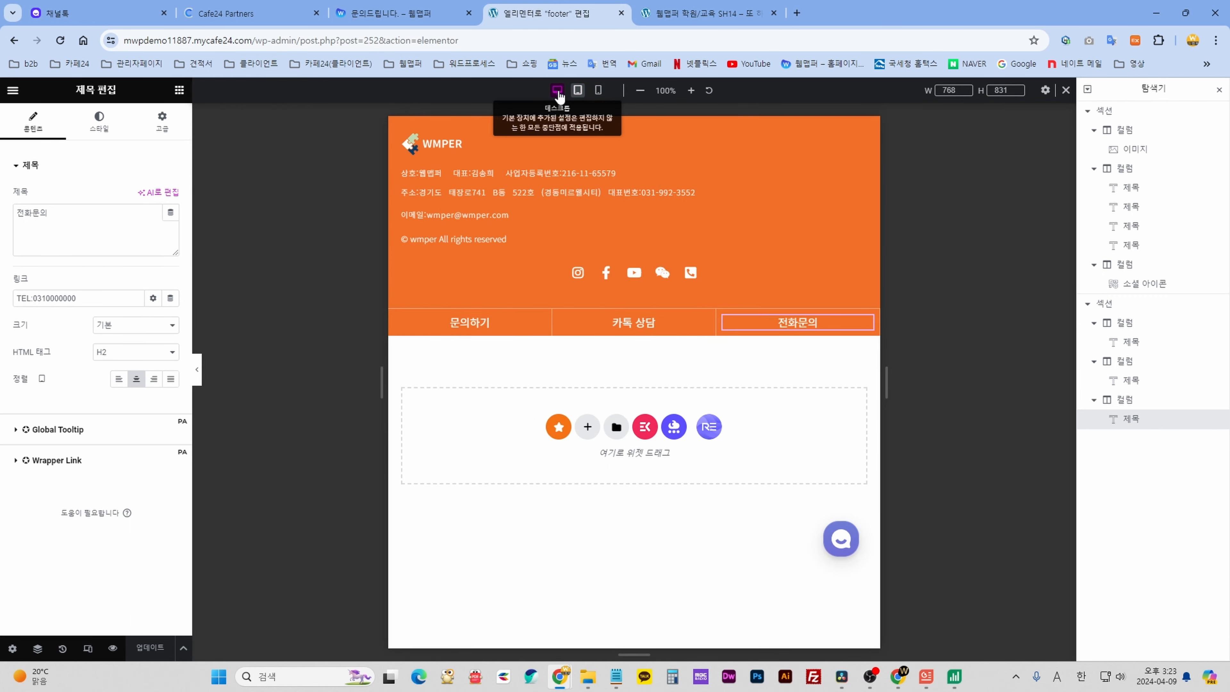
{"action": "left_click", "coordinate": [555, 91]}
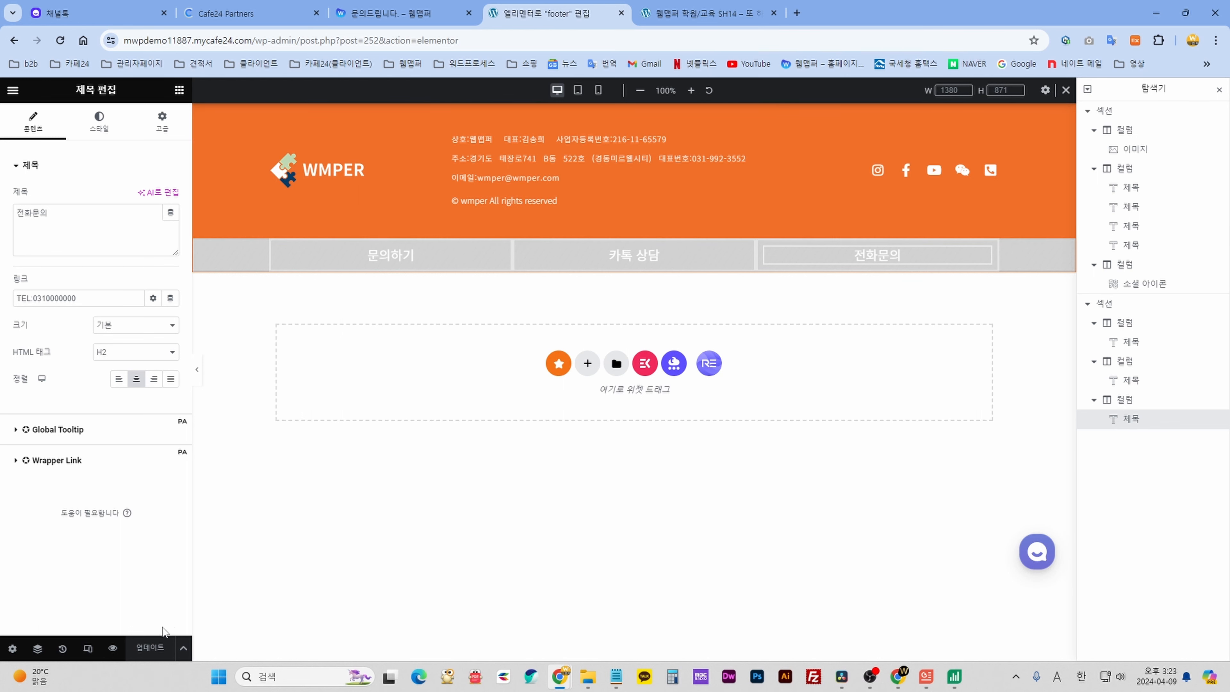
Preview the saved footer on its own page and check its business information lines.
{"action": "left_click", "coordinate": [113, 649]}
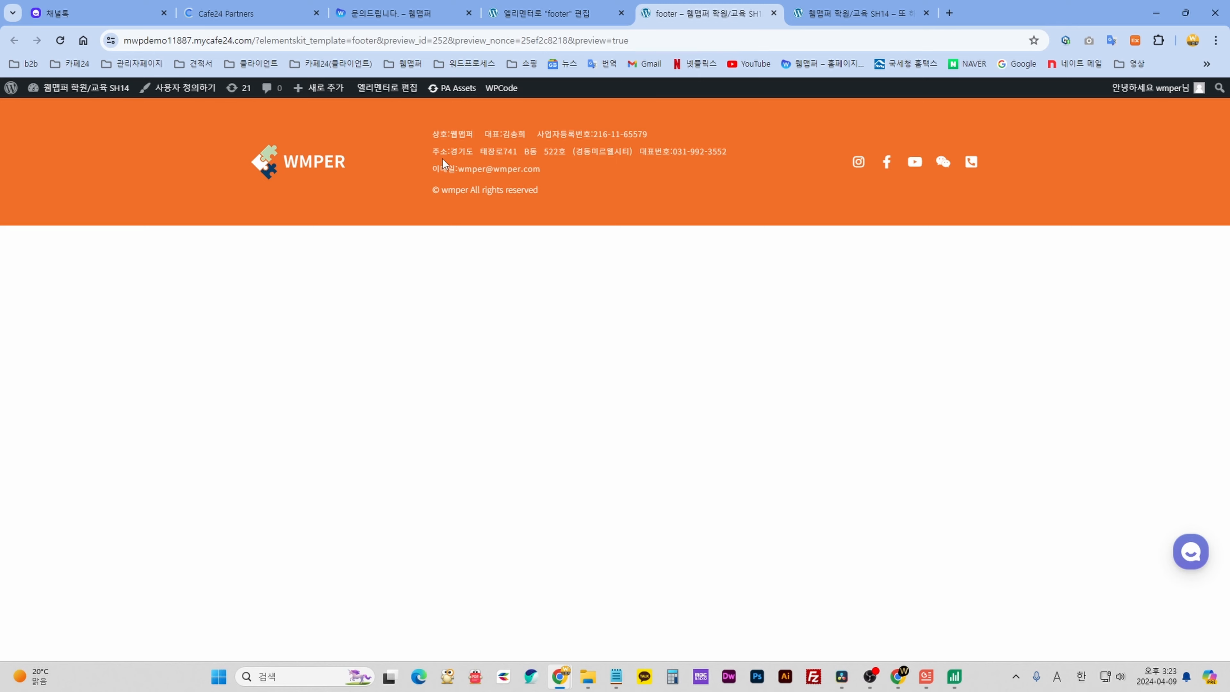
{"action": "left_click_drag", "start_coordinate": [441, 138], "coordinate": [584, 138]}
{"action": "left_click_drag", "start_coordinate": [487, 155], "coordinate": [522, 171]}
{"action": "left_click", "coordinate": [737, 195]}
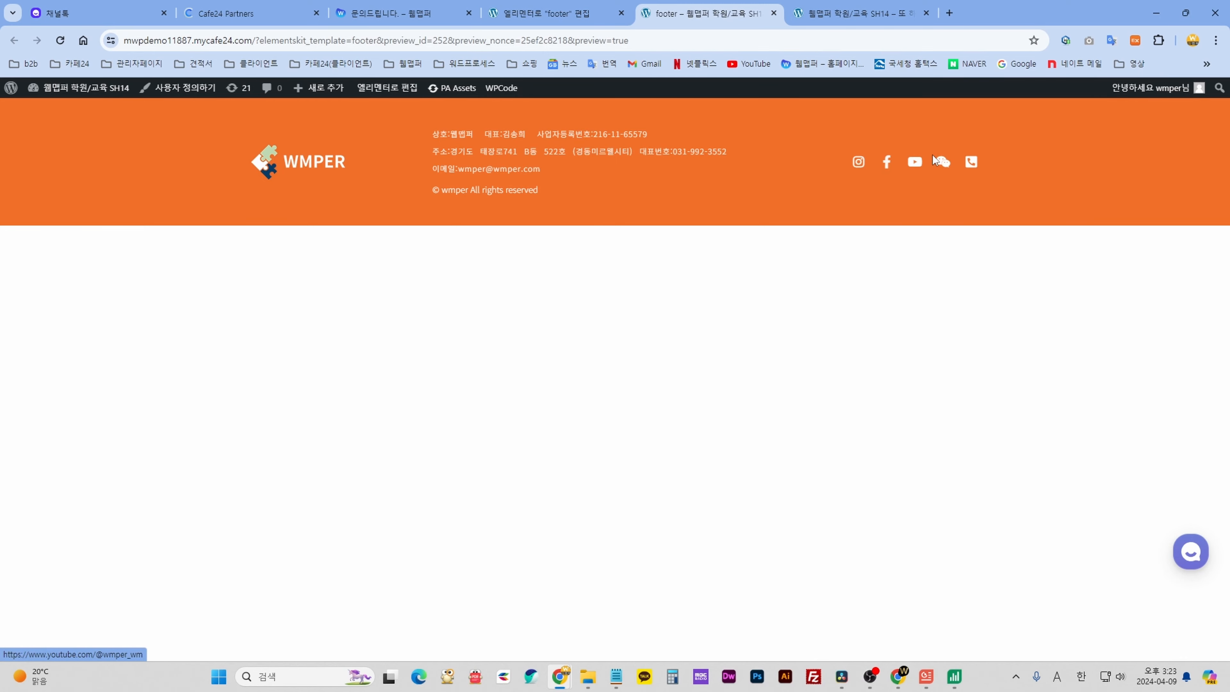
Test the Instagram and Facebook icons in the footer preview, closing each page they open.
{"action": "left_click", "coordinate": [856, 162]}
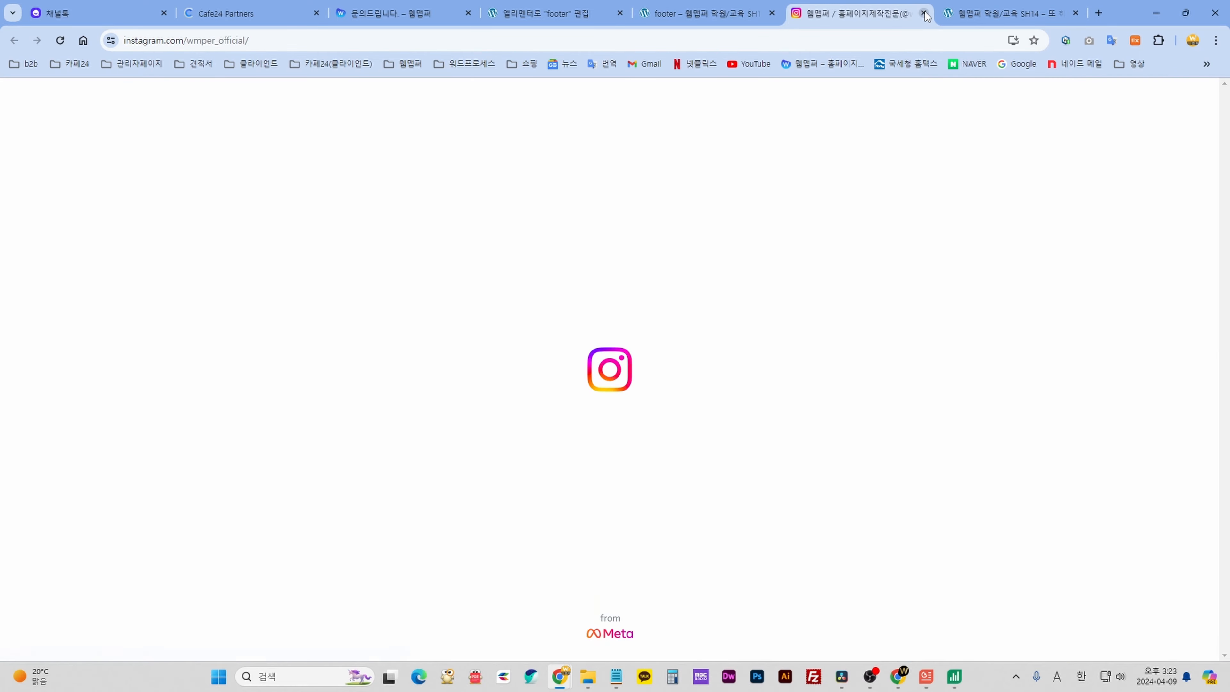
{"action": "left_click", "coordinate": [924, 13]}
{"action": "left_click", "coordinate": [886, 162]}
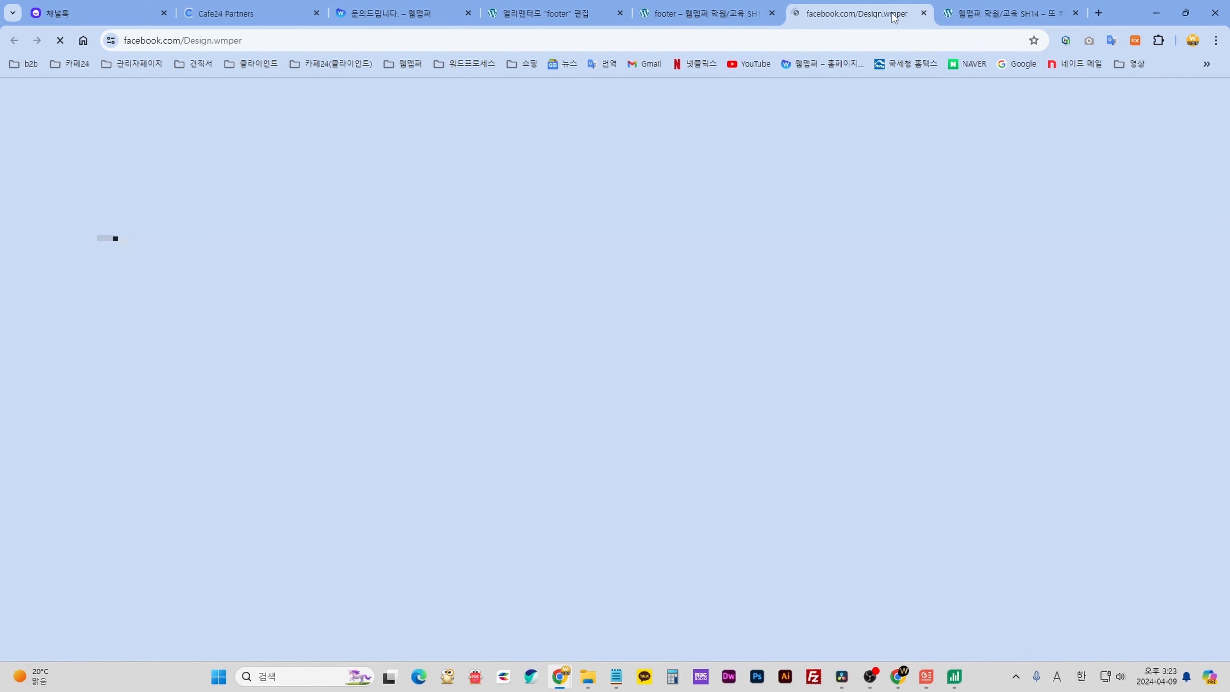
{"action": "key", "text": "ctrl+w"}
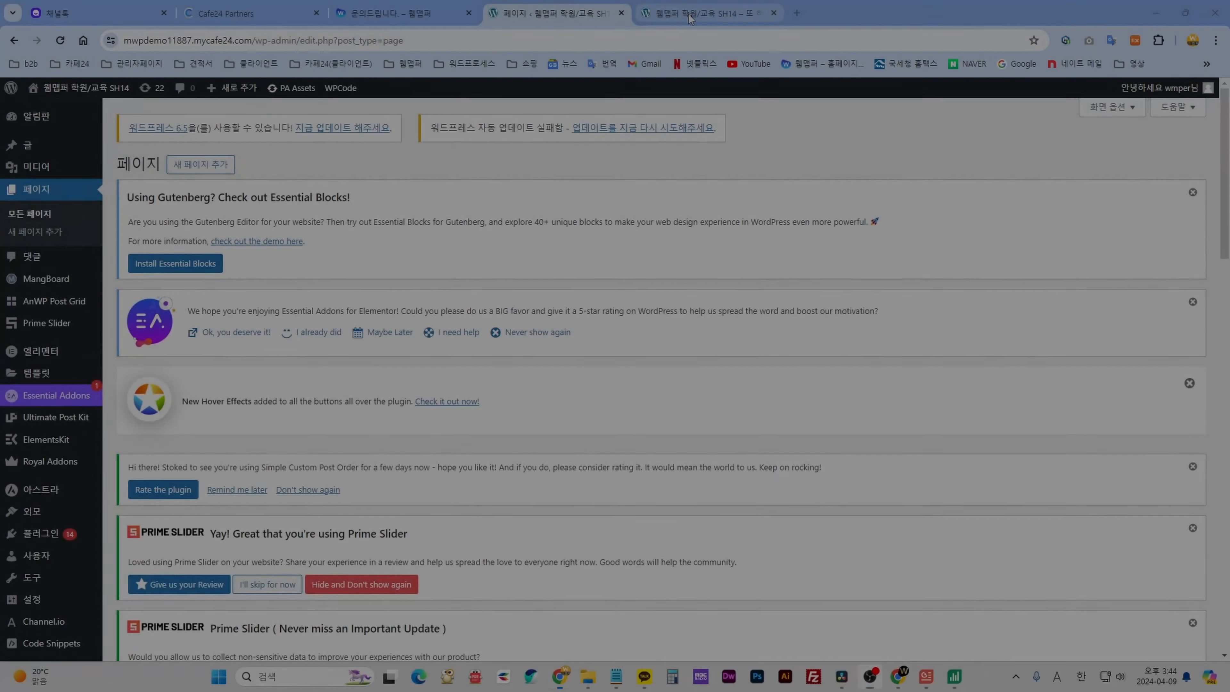
Compare the main slide of the Home page in the Elementor editor with the live website.
{"action": "left_click", "coordinate": [691, 15]}
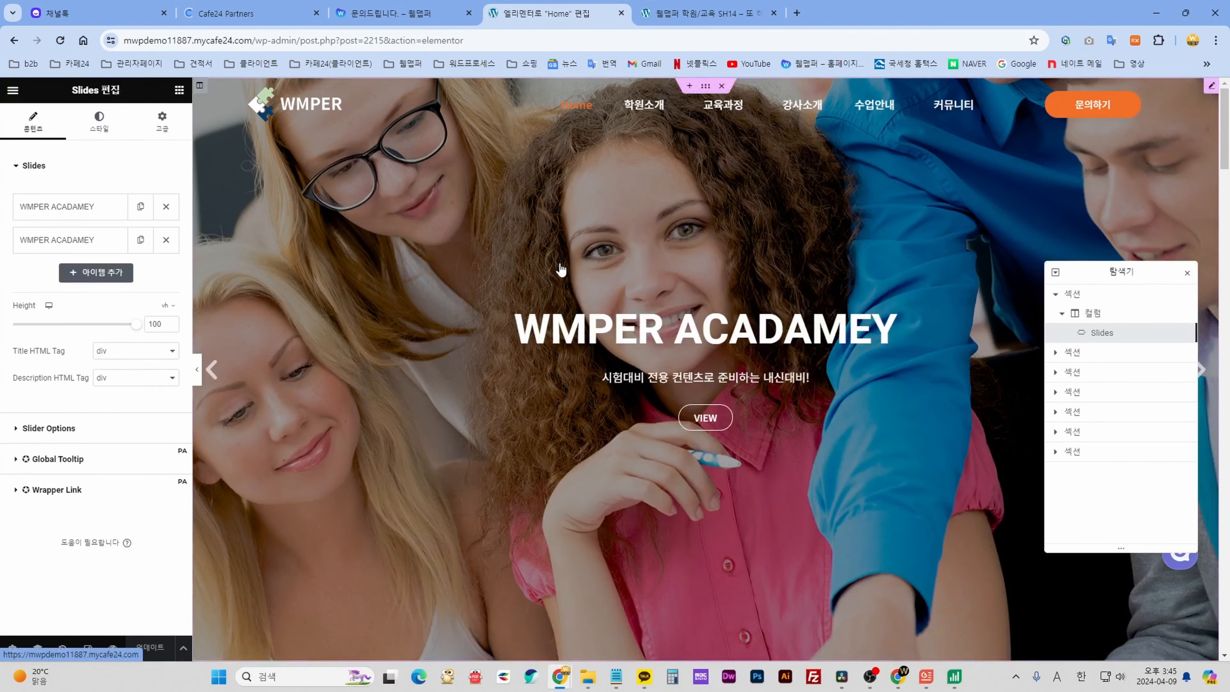
{"action": "scroll", "coordinate": [620, 546], "scroll_direction": "down", "scroll_amount": 3}
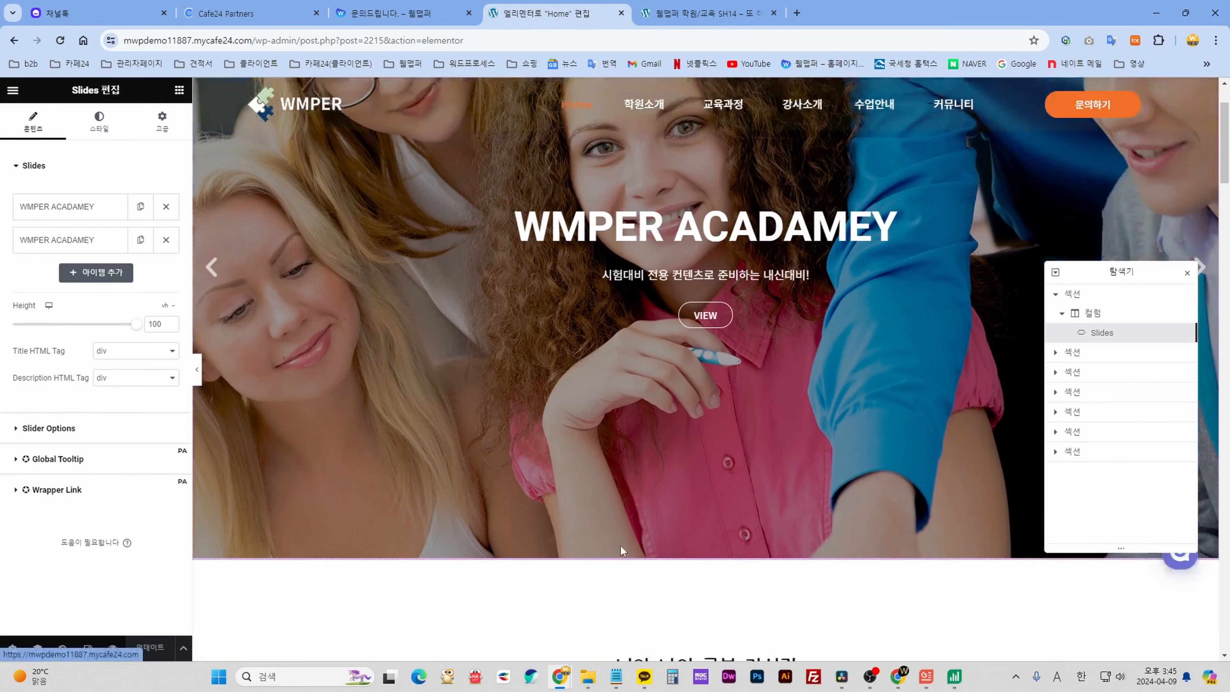
{"action": "scroll", "coordinate": [708, 445], "scroll_direction": "up", "scroll_amount": 3}
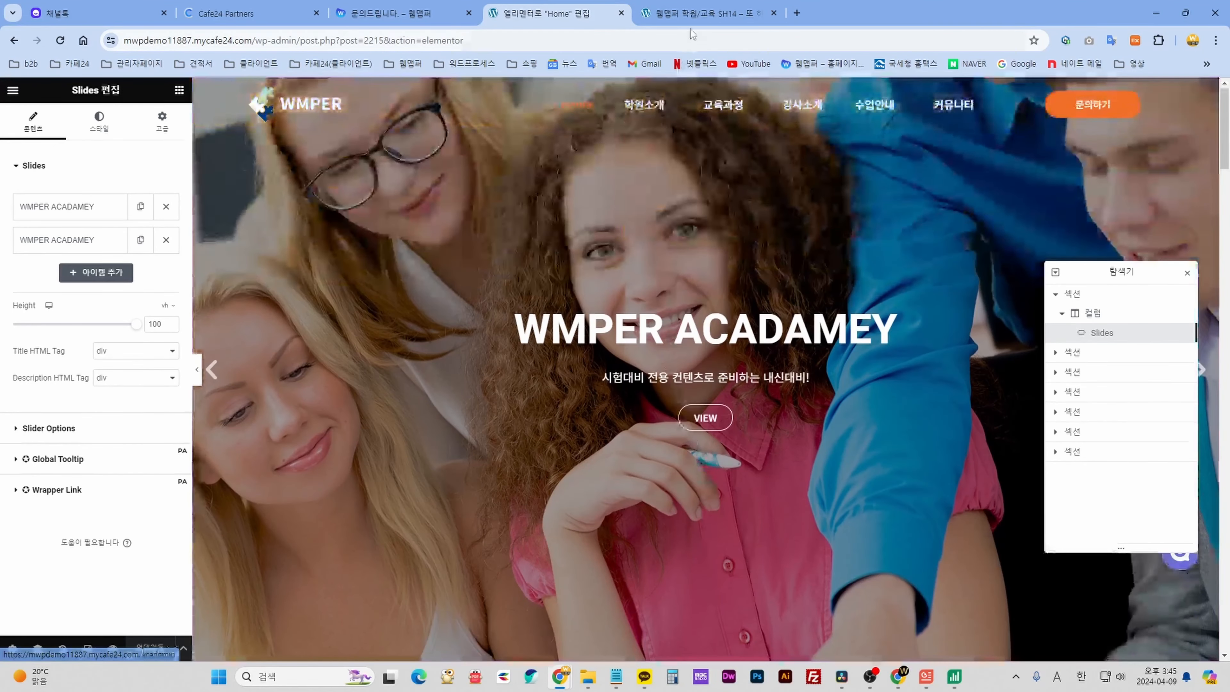
{"action": "left_click", "coordinate": [707, 13]}
{"action": "scroll", "coordinate": [1070, 507], "scroll_direction": "down", "scroll_amount": 1}
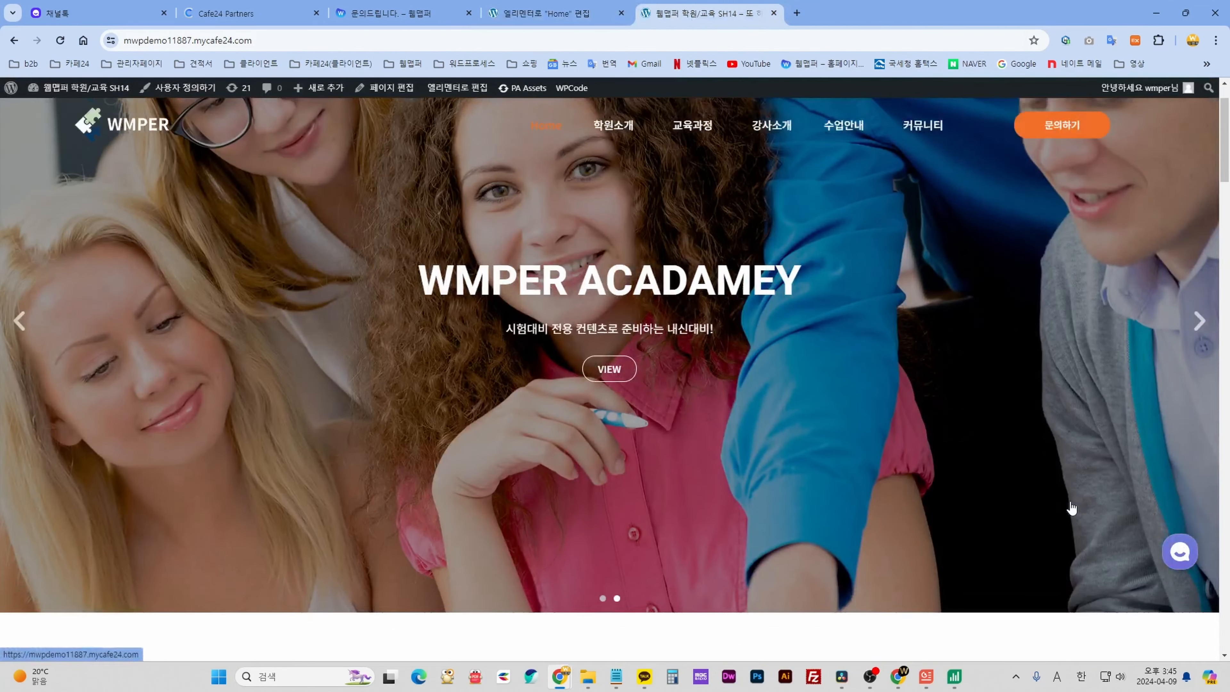
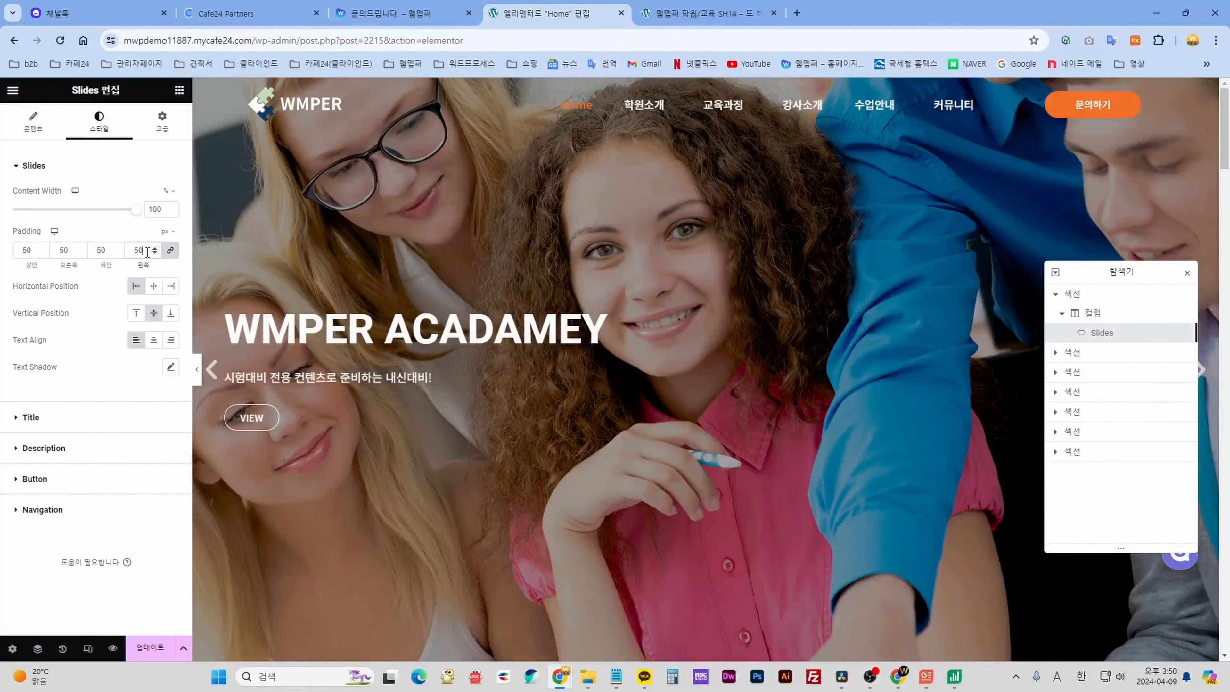
Set the slides' padding to 0 on all sides, unlink the sides, and try left padding values such as 100 and 300 px.
{"action": "type", "text": "0"}
{"action": "mouse_move", "coordinate": [146, 252]}
{"action": "left_mouse_down"}
{"action": "mouse_move", "coordinate": [118, 251]}
{"action": "mouse_move", "coordinate": [165, 259]}
{"action": "left_mouse_up"}
{"action": "left_click", "coordinate": [170, 251]}
{"action": "type", "text": "1003000"}
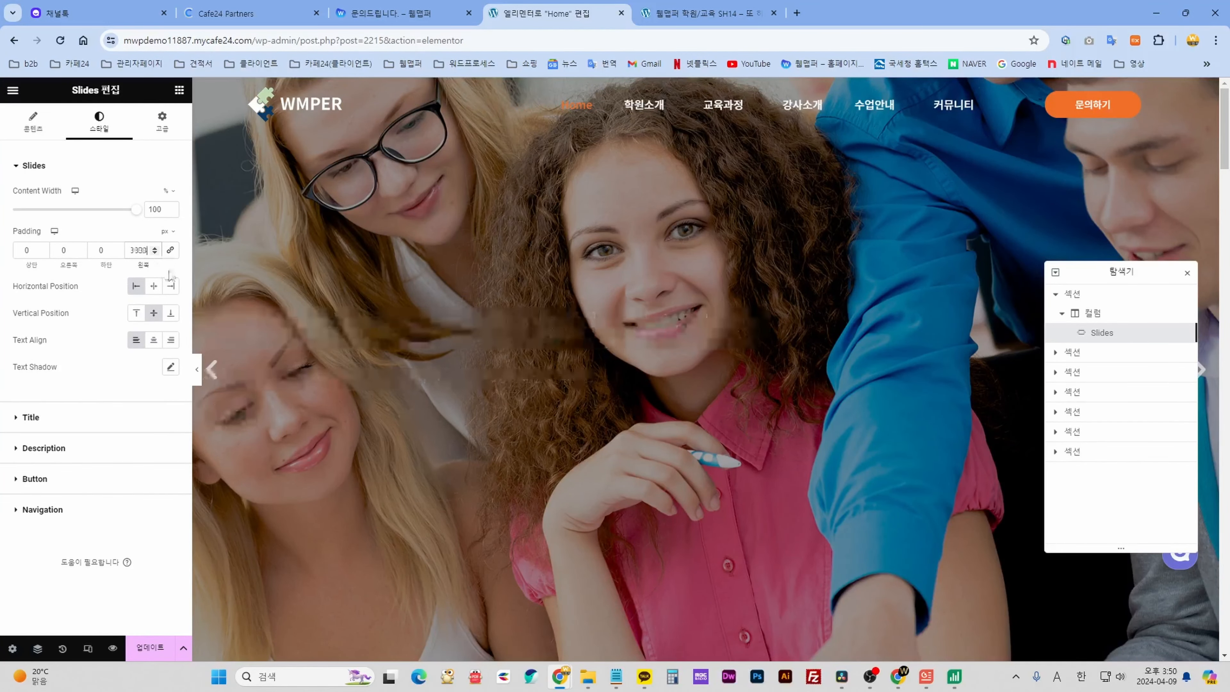
{"action": "key", "text": "BackSpace"}
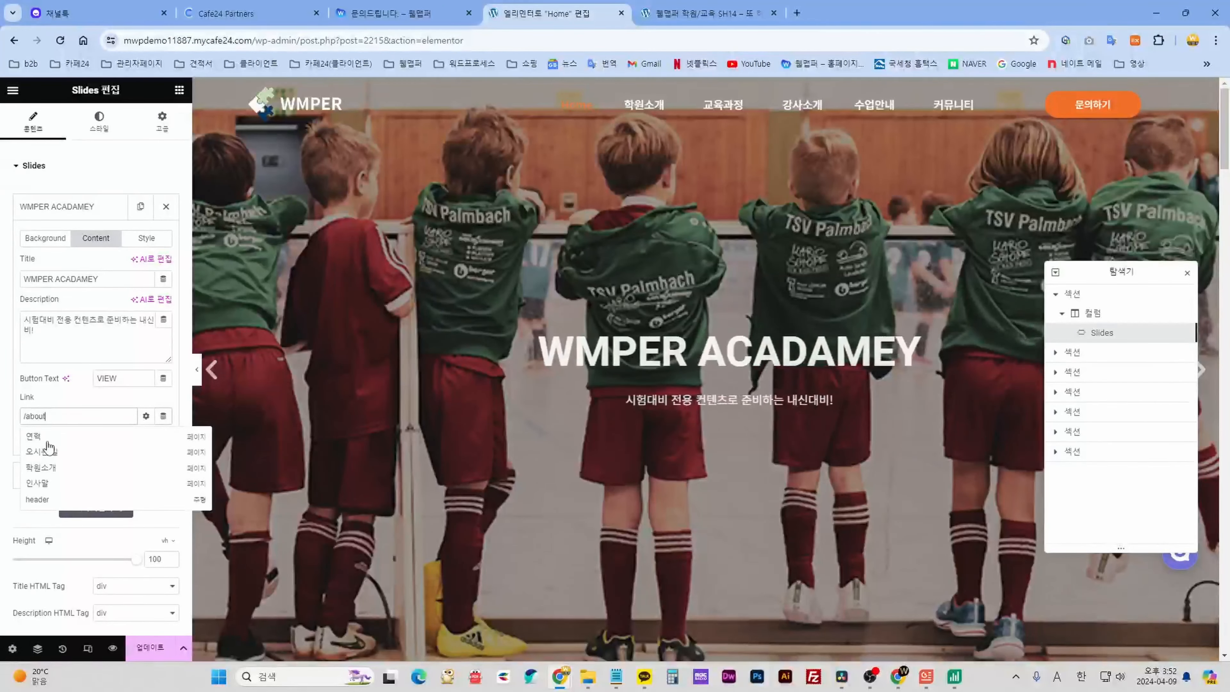
Link the first WMPER ACADAMEY slide to the suggested 연혁 page, update the Home page, preview it, and return to the editor.
{"action": "left_click", "coordinate": [46, 442]}
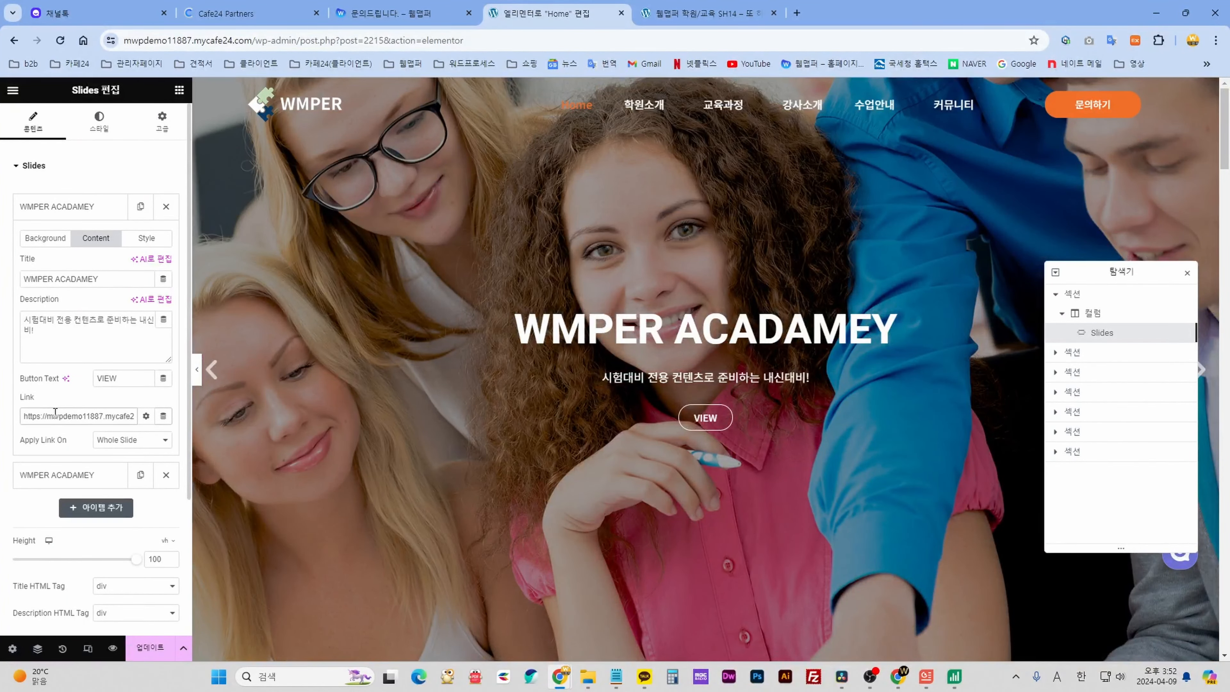
{"action": "left_click", "coordinate": [150, 648]}
{"action": "left_click", "coordinate": [113, 648]}
{"action": "left_click", "coordinate": [546, 13]}
Go through the sections below the main slides one by one, ending on the heading section.
{"action": "scroll", "coordinate": [706, 369], "scroll_direction": "down", "scroll_amount": 8}
{"action": "left_click", "coordinate": [706, 238]}
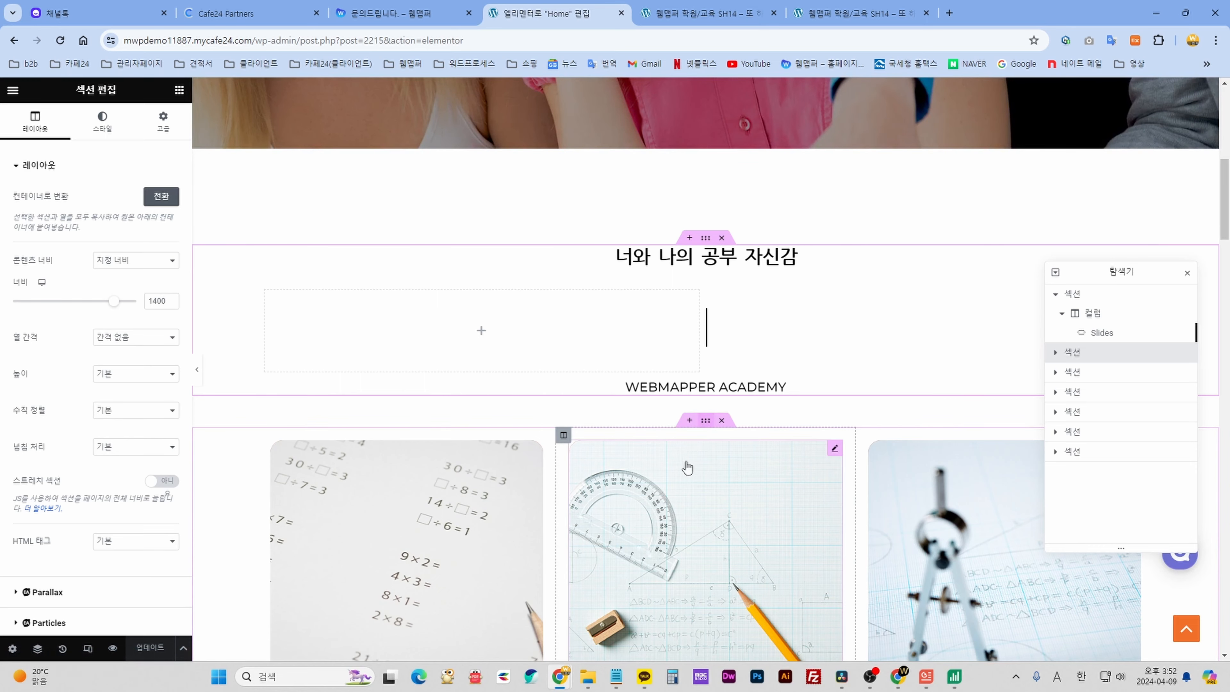
{"action": "left_click", "coordinate": [705, 420]}
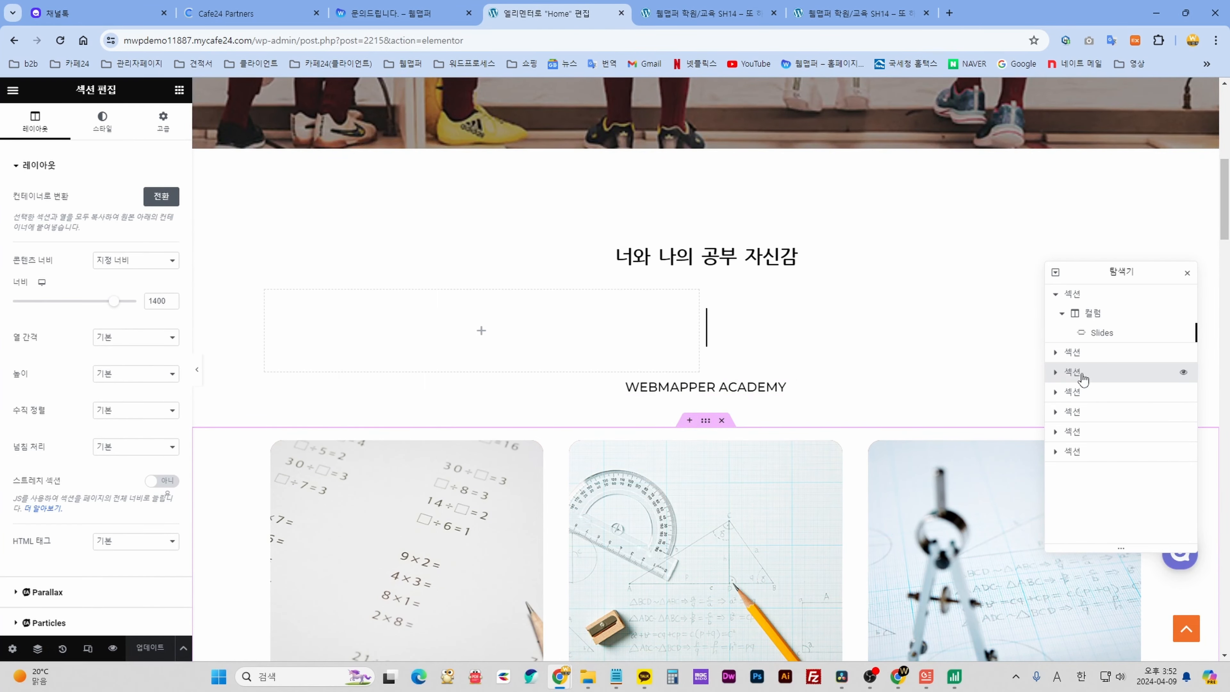
{"action": "left_click", "coordinate": [1089, 294]}
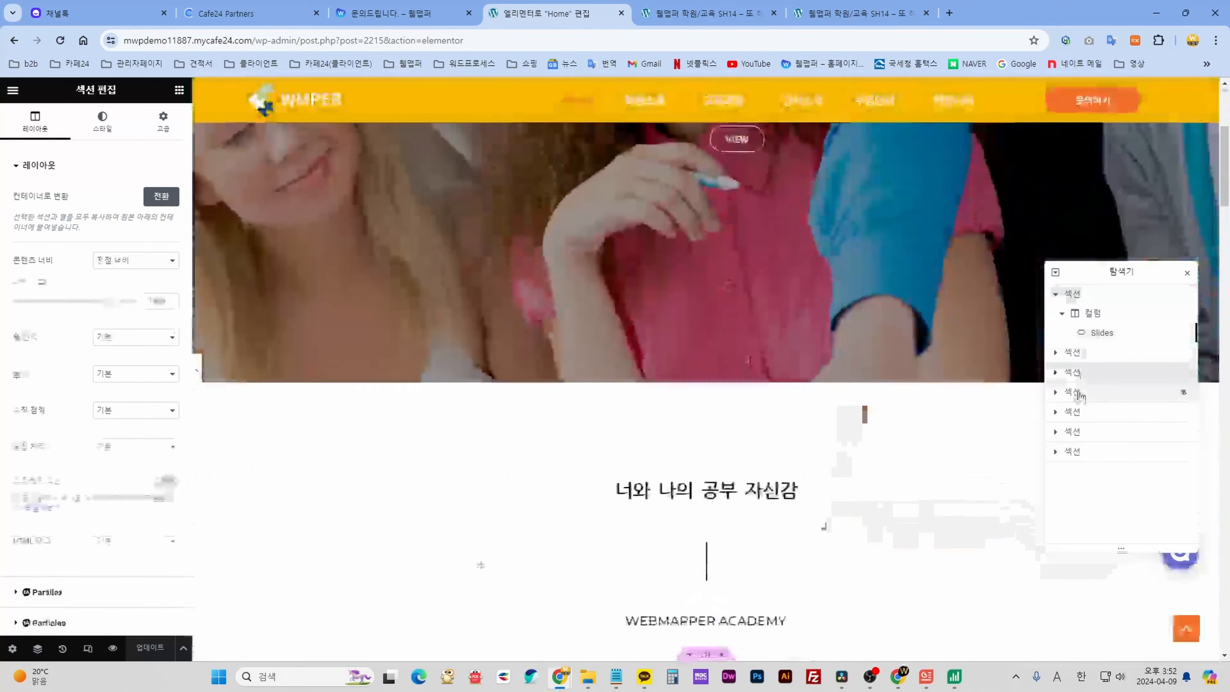
{"action": "left_click", "coordinate": [1078, 393]}
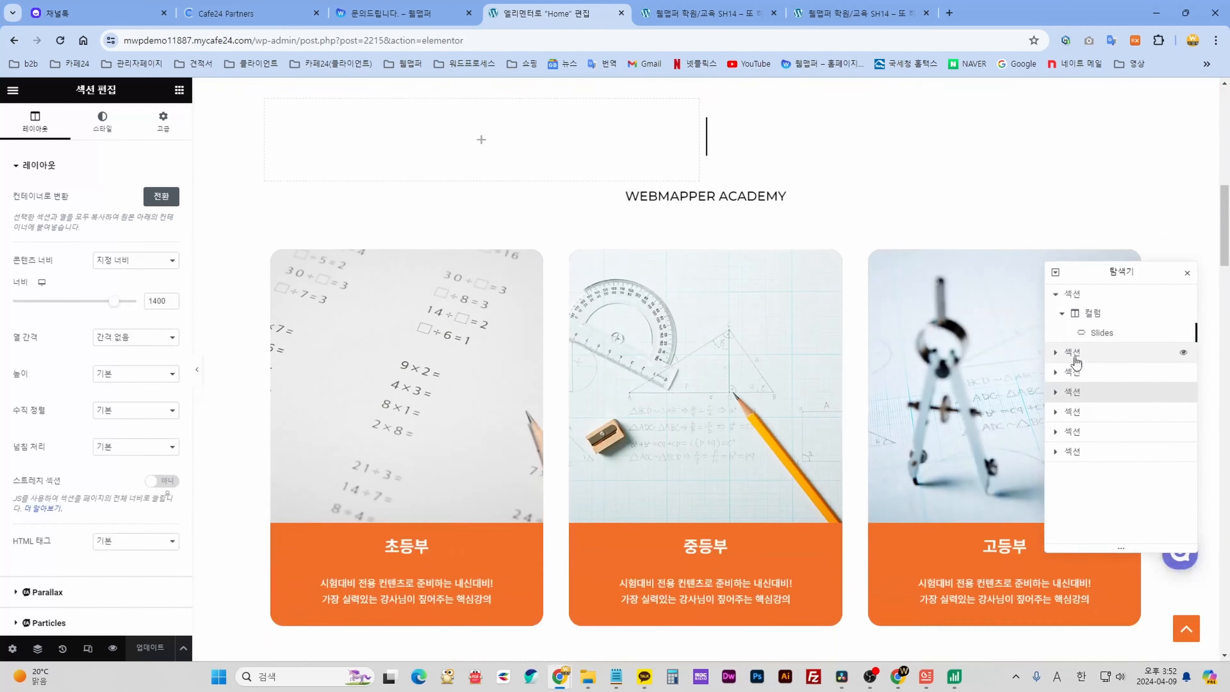
{"action": "left_click", "coordinate": [1073, 357]}
Open the 너와 나의 공부 자신감 heading for editing and highlight its title text.
{"action": "left_click", "coordinate": [794, 282]}
{"action": "left_click", "coordinate": [84, 212]}
{"action": "triple_click", "coordinate": [84, 212]}
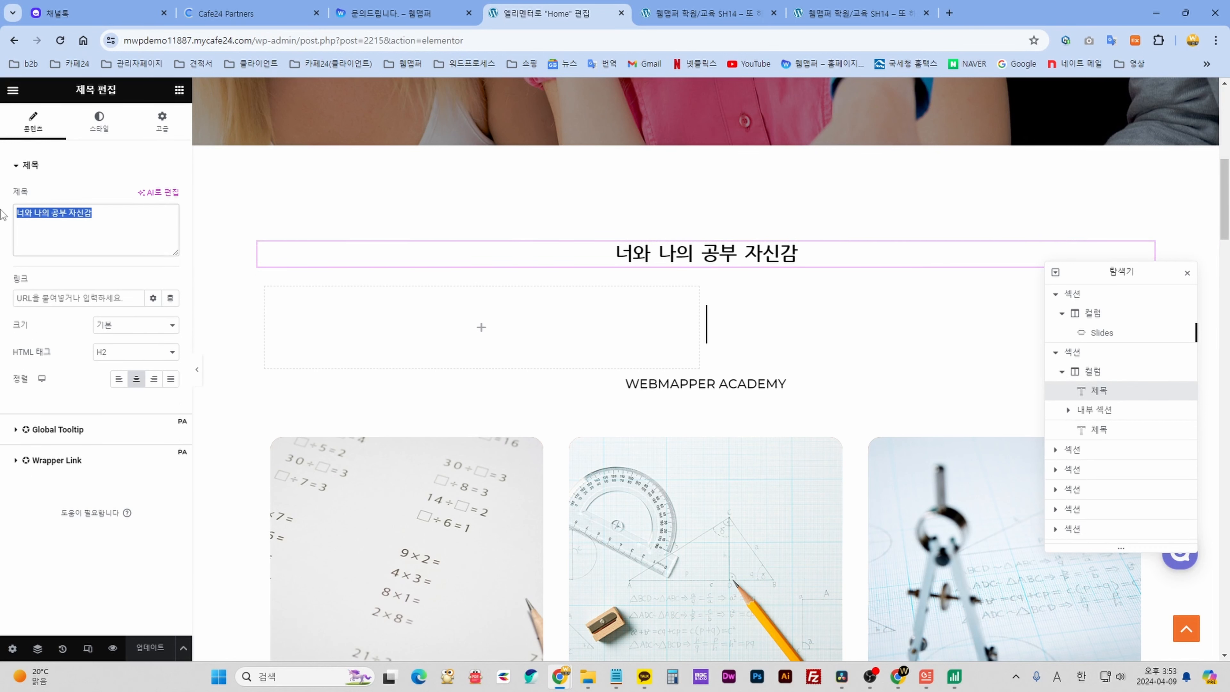
{"action": "left_click", "coordinate": [22, 214]}
{"action": "left_click_drag", "start_coordinate": [25, 214], "coordinate": [61, 214]}
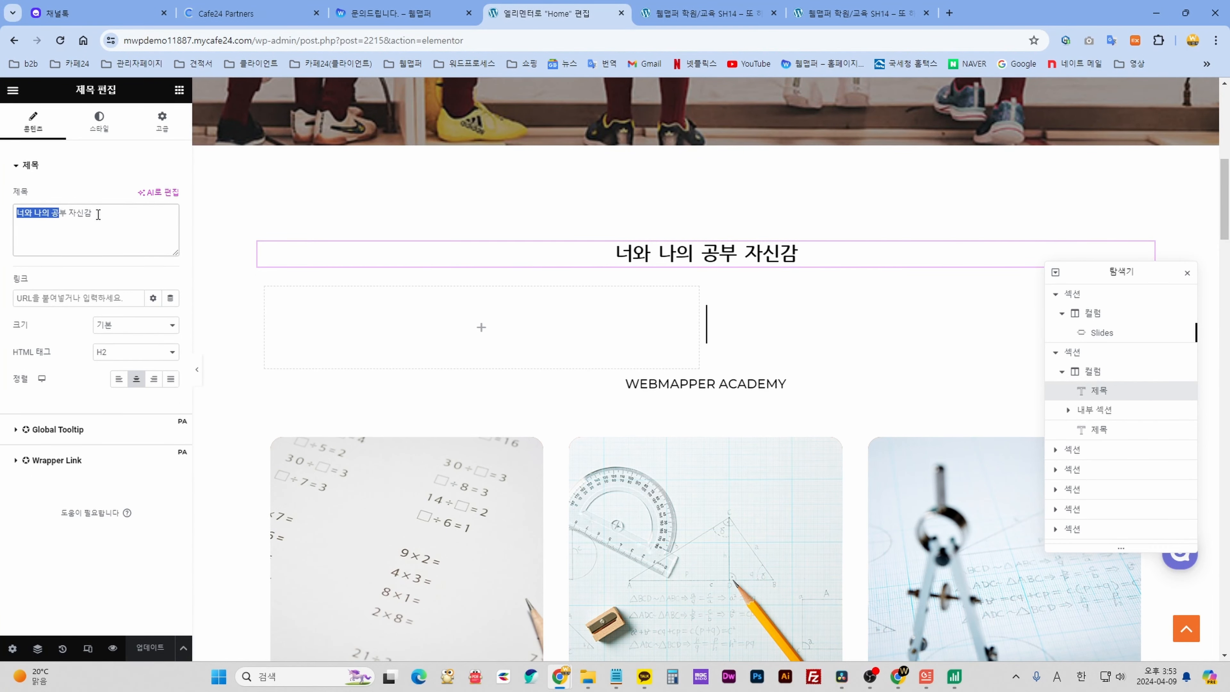
{"action": "left_click", "coordinate": [100, 214]}
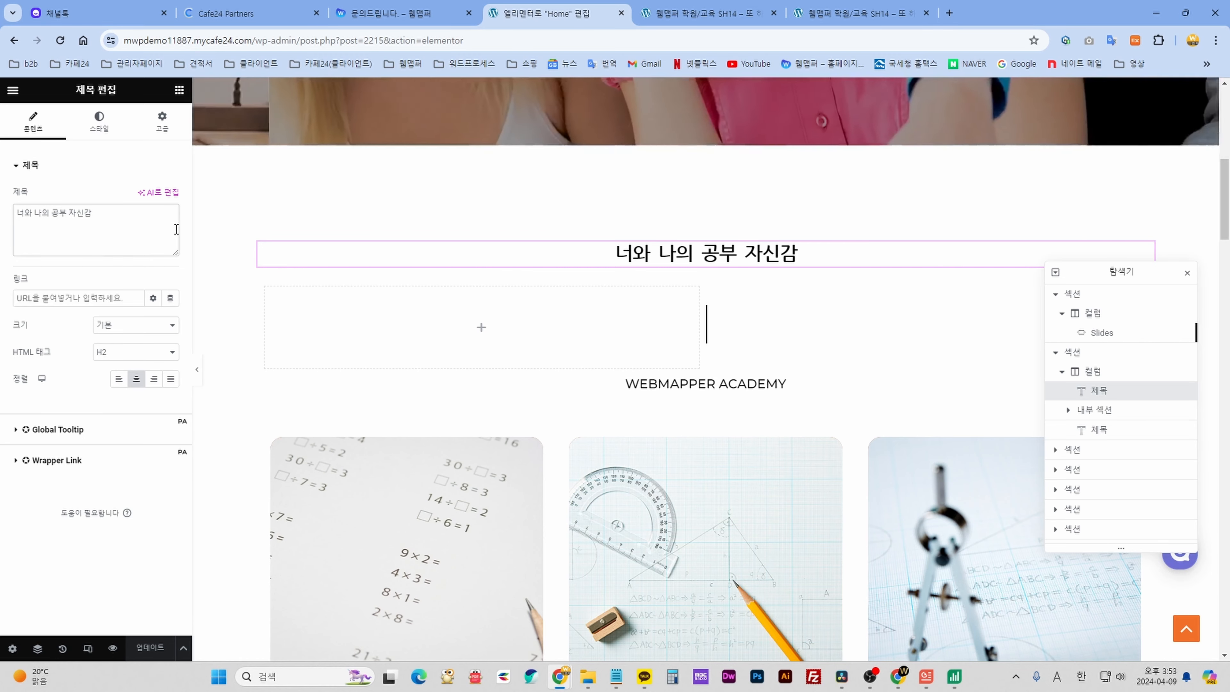
Copy the heading's current text and replace it with 제목 입력해주세요.
{"action": "triple_click", "coordinate": [114, 216]}
{"action": "key", "text": "ctrl+c"}
{"action": "key", "text": "BackSpace"}
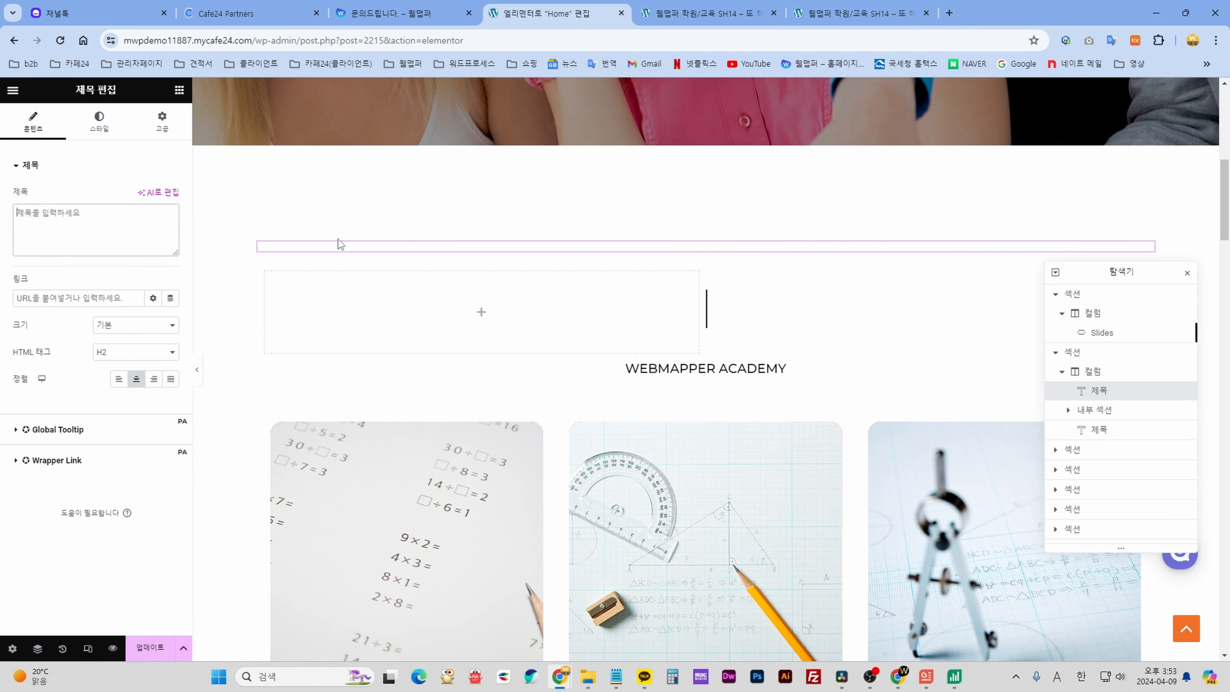
{"action": "type", "text": "wpah"}
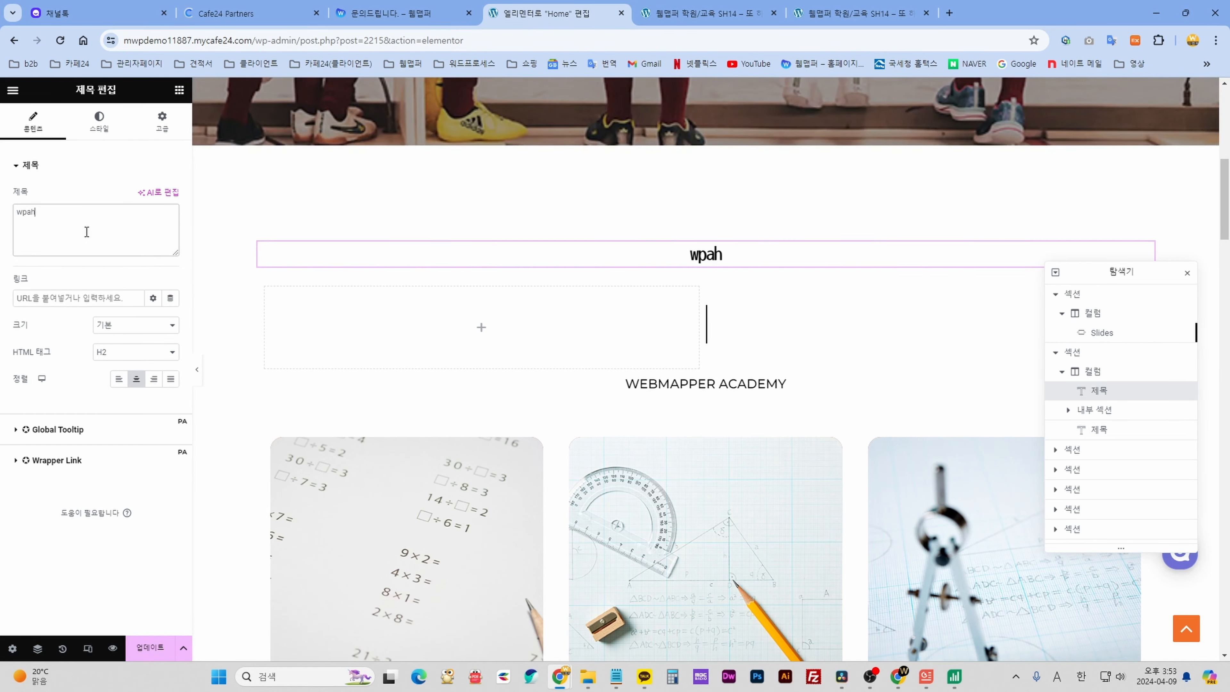
{"action": "key", "text": "BackSpace"}
{"action": "key", "text": "BackSpace"}
{"action": "key", "text": "BackSpace"}
{"action": "key", "text": "BackSpace"}
{"action": "key", "text": "Hangul"}
{"action": "type", "text": "ㅈ제목 입력해주세"}
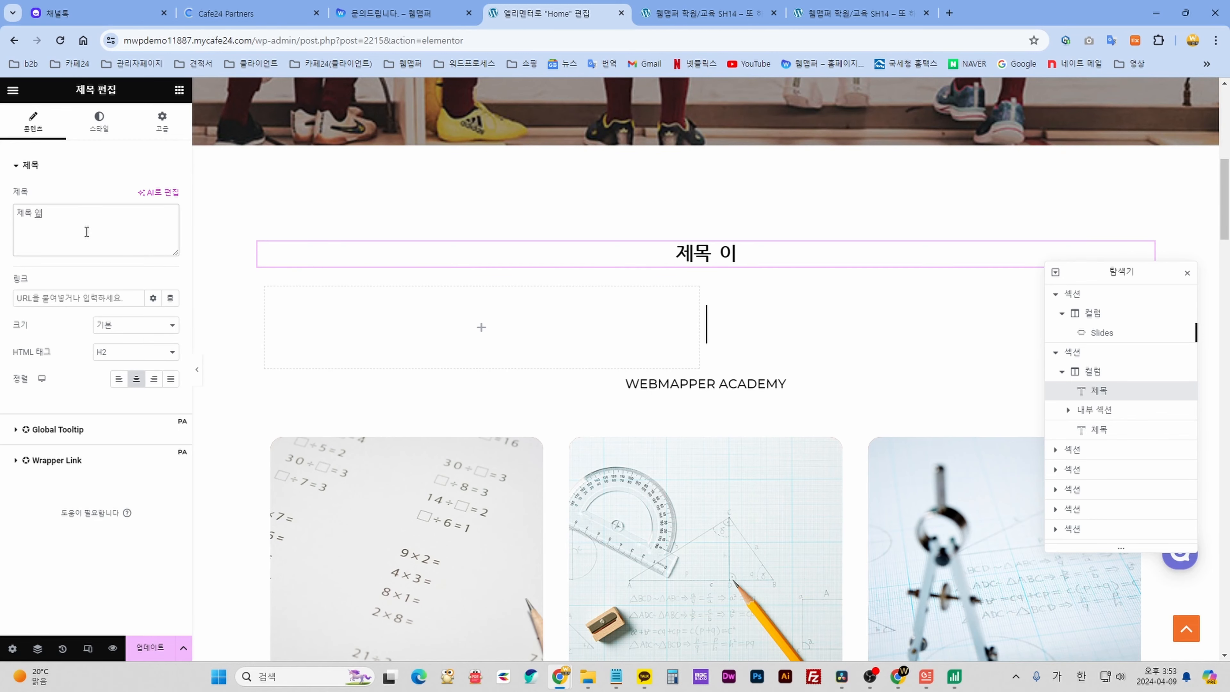
{"action": "type", "text": "요"}
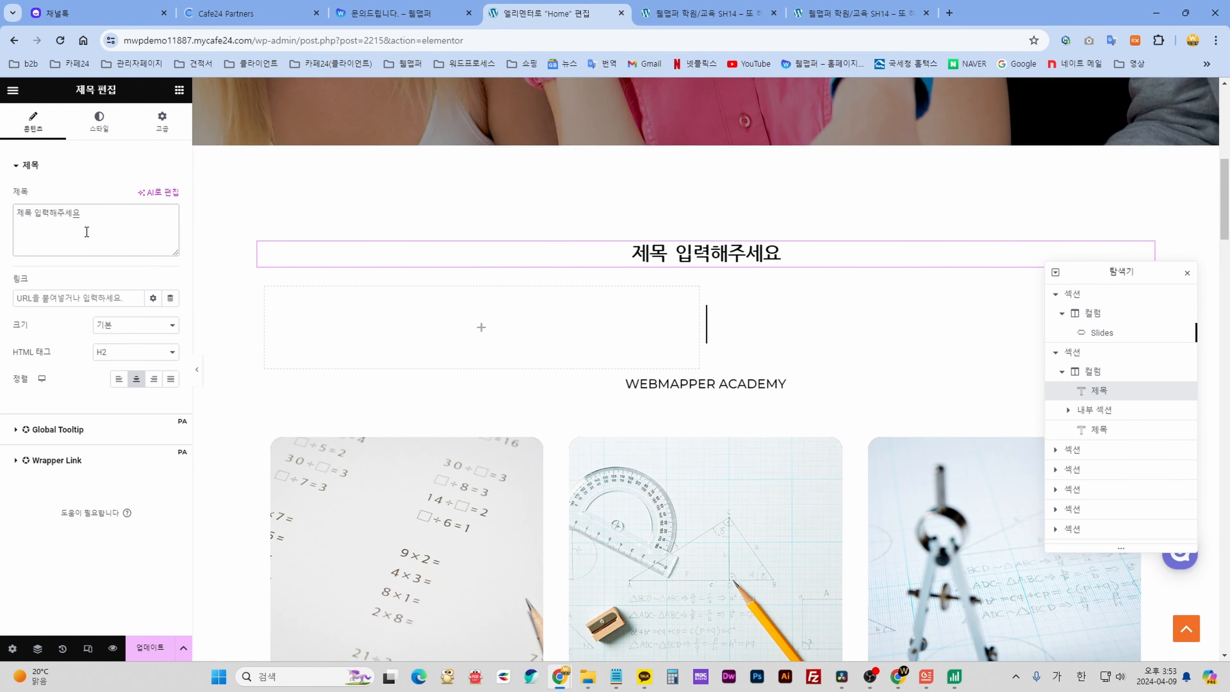
Restore the heading's copied text 너와 나의 공부 자신감 in place of the sample title.
{"action": "key", "text": "BackSpace"}
{"action": "type", "text": "의"}
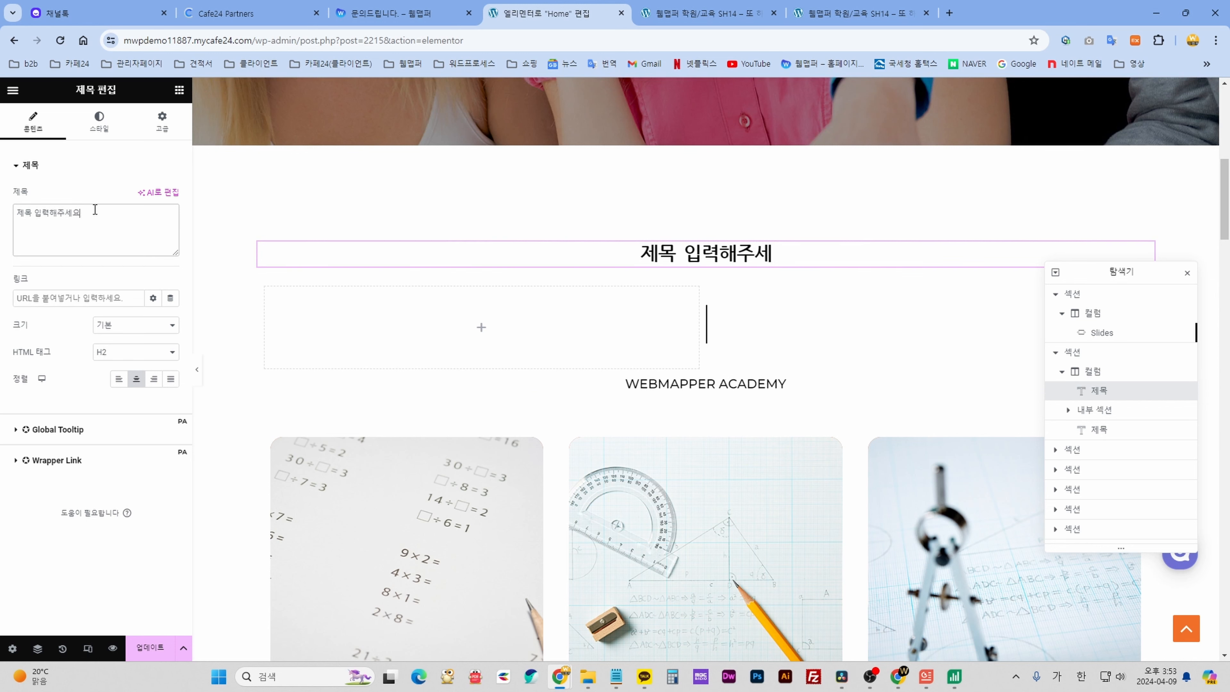
{"action": "key", "text": "ctrl+a"}
{"action": "key", "text": "ctrl+v"}
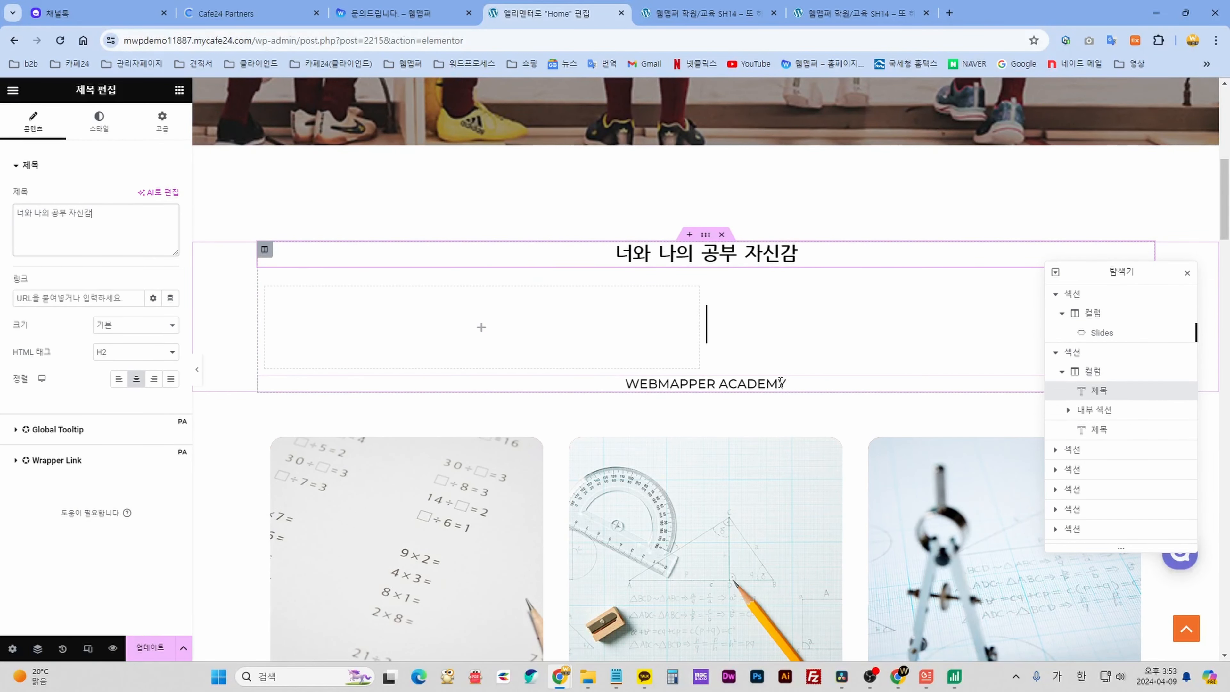
Open the WEBMAPPER ACADEMY subheading for editing and highlight its title text.
{"action": "scroll", "coordinate": [781, 382], "scroll_direction": "down", "scroll_amount": 1}
{"action": "left_click", "coordinate": [787, 319]}
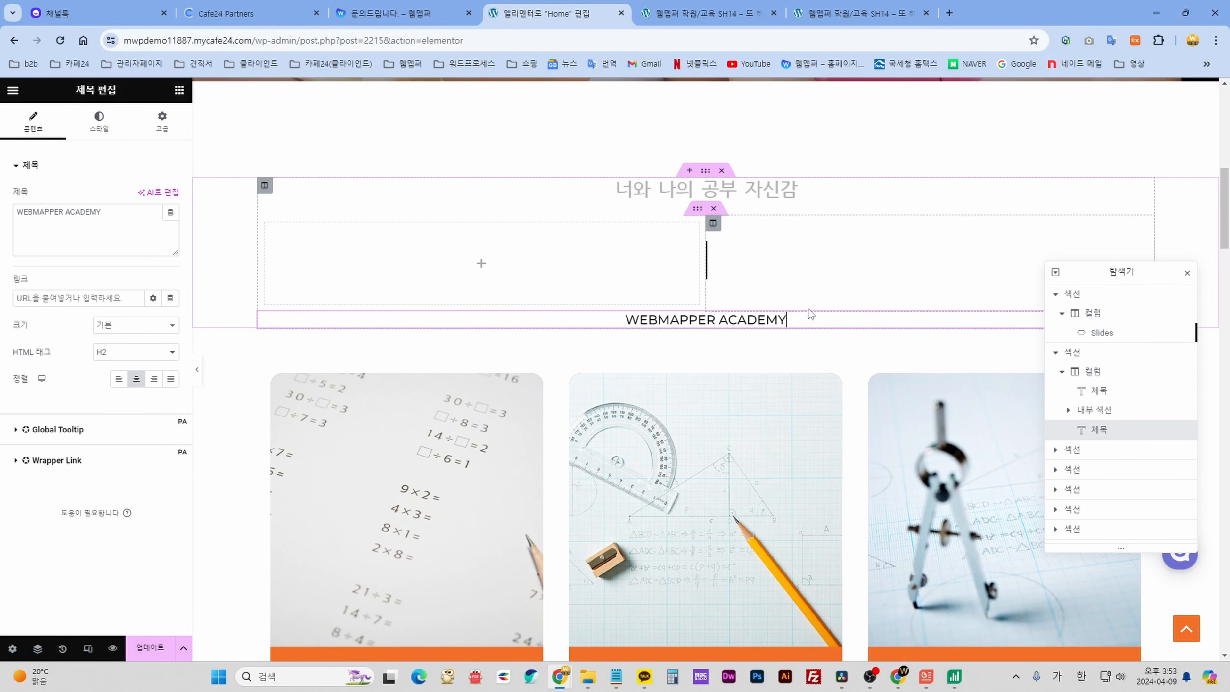
{"action": "triple_click", "coordinate": [125, 212]}
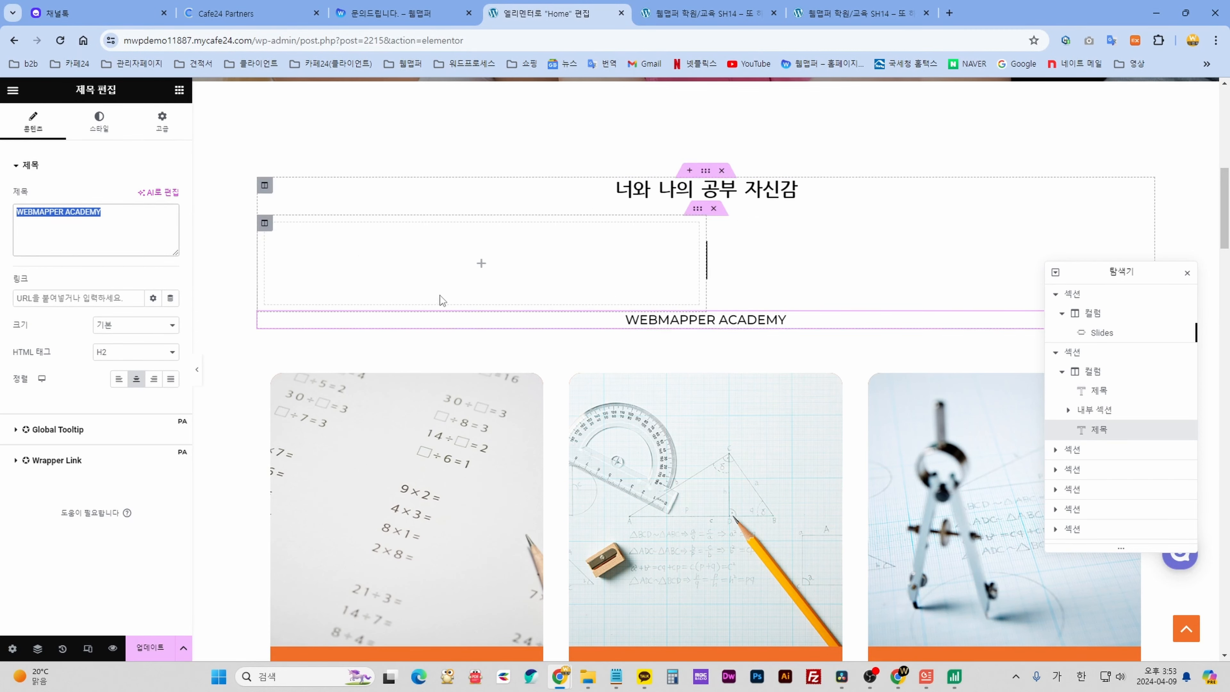
Open the 초등부 icon box for editing and highlight its title and description texts in turn.
{"action": "scroll", "coordinate": [619, 391], "scroll_direction": "down", "scroll_amount": 3}
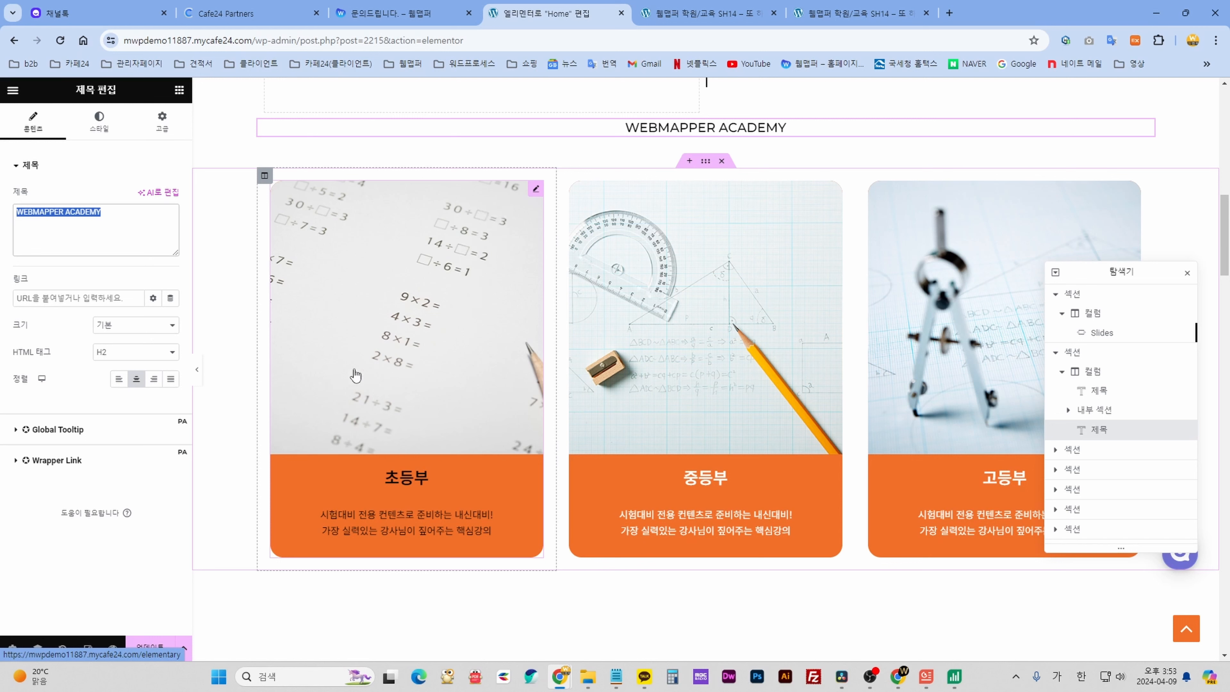
{"action": "left_click", "coordinate": [535, 192]}
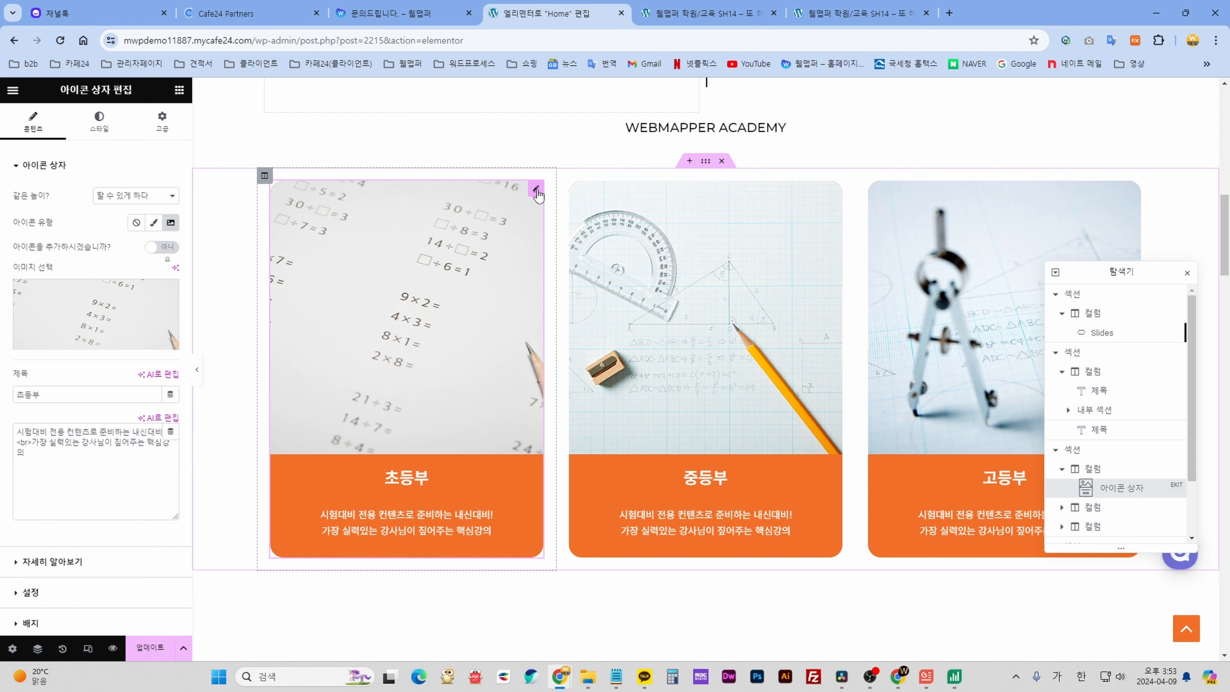
{"action": "scroll", "coordinate": [54, 382], "scroll_direction": "down", "scroll_amount": 2}
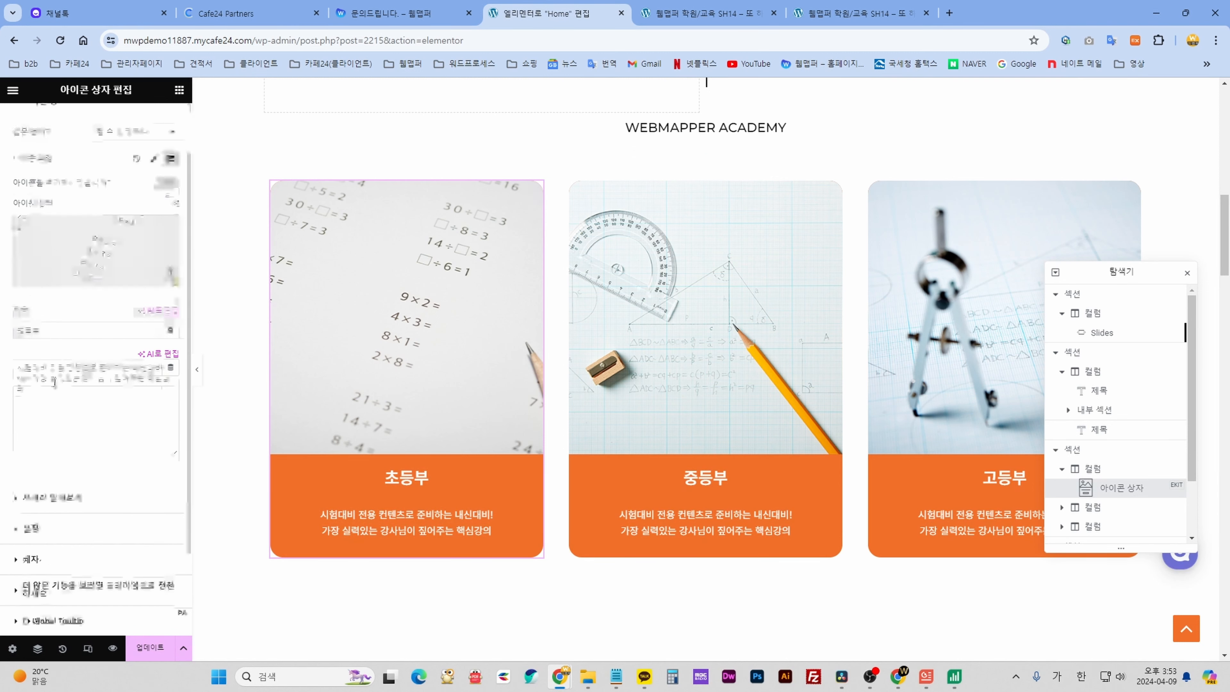
{"action": "left_click_drag", "start_coordinate": [60, 330], "coordinate": [10, 334]}
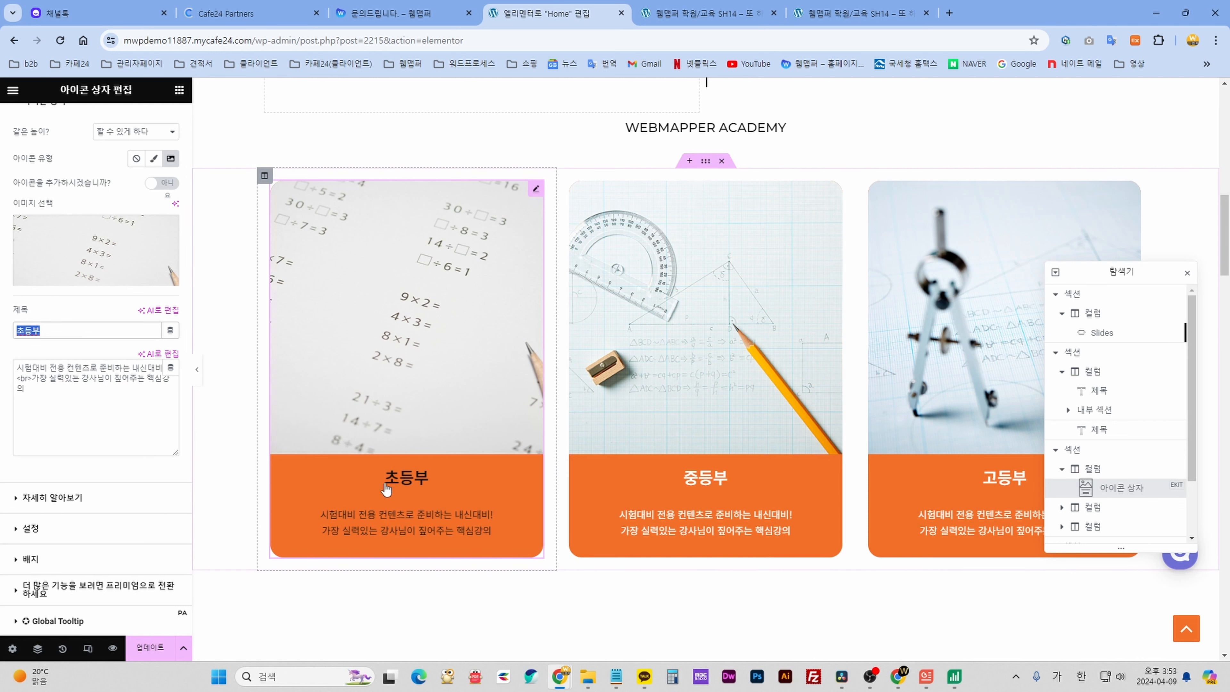
{"action": "left_click", "coordinate": [65, 329]}
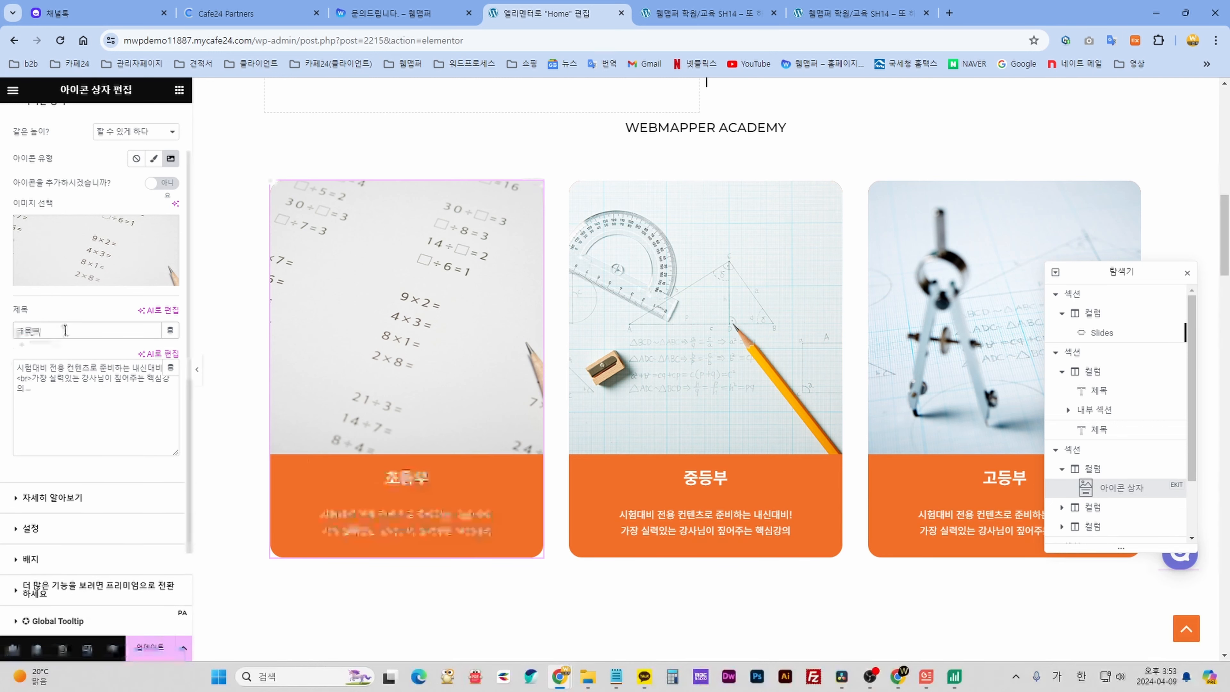
{"action": "left_click_drag", "start_coordinate": [66, 330], "coordinate": [12, 333]}
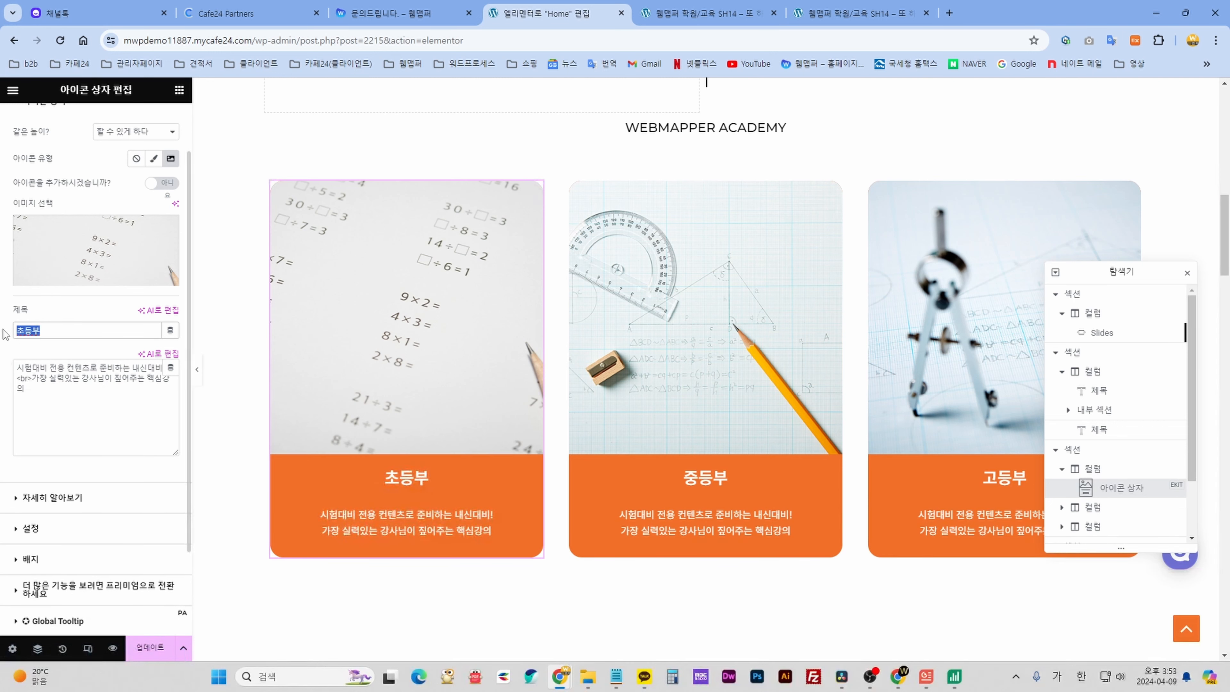
{"action": "left_click", "coordinate": [22, 371]}
{"action": "left_click_drag", "start_coordinate": [46, 401], "coordinate": [4, 373]}
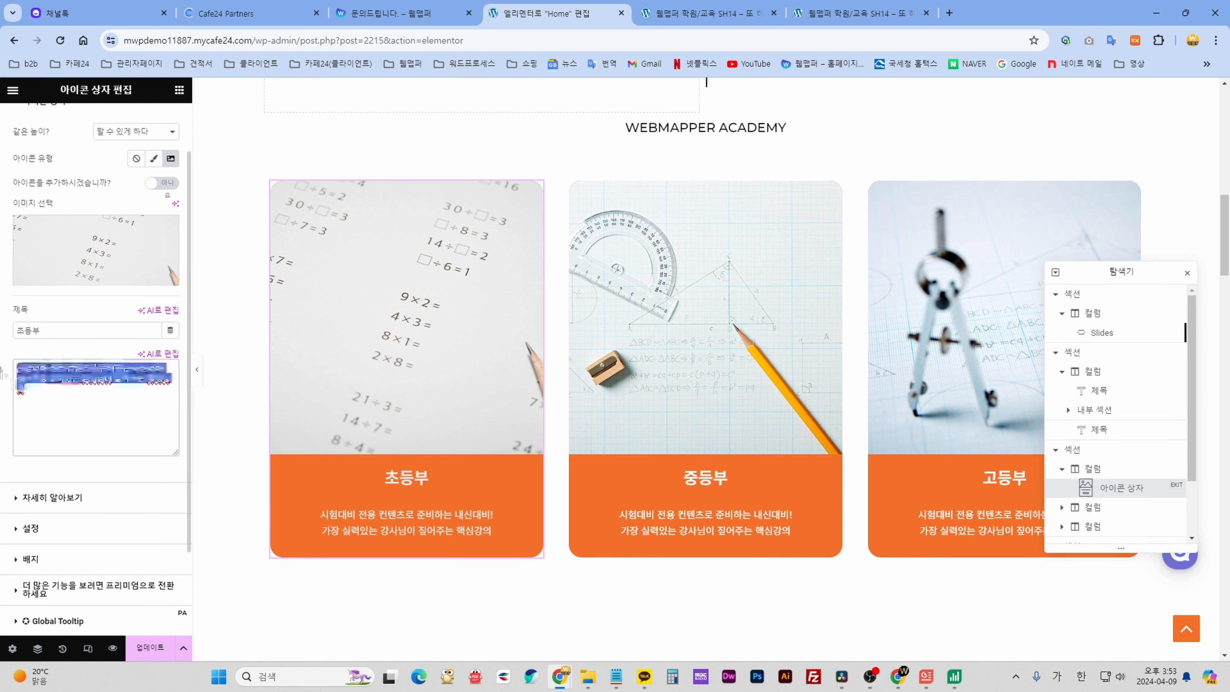
{"action": "left_click", "coordinate": [84, 410]}
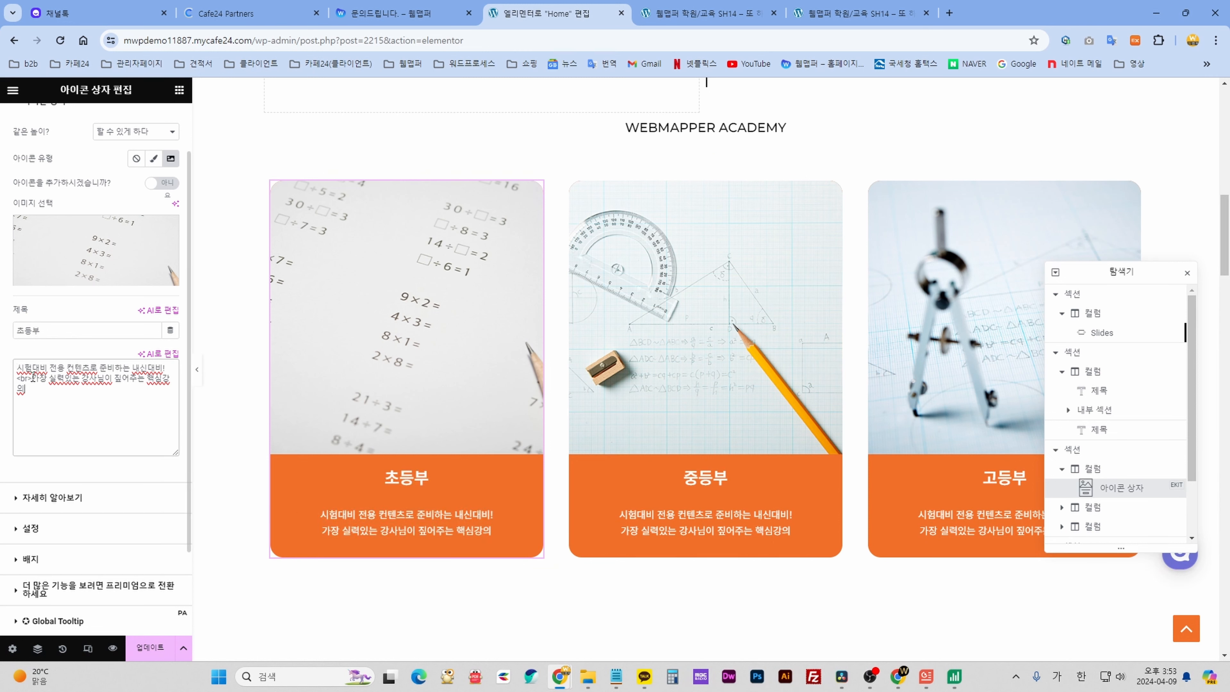
Try removing the <br> line break from the 초등부 card's description, and undo the removal.
{"action": "left_click_drag", "start_coordinate": [32, 378], "coordinate": [7, 384]}
{"action": "left_click", "coordinate": [49, 395]}
{"action": "left_click", "coordinate": [33, 402]}
{"action": "key", "text": "BackSpace"}
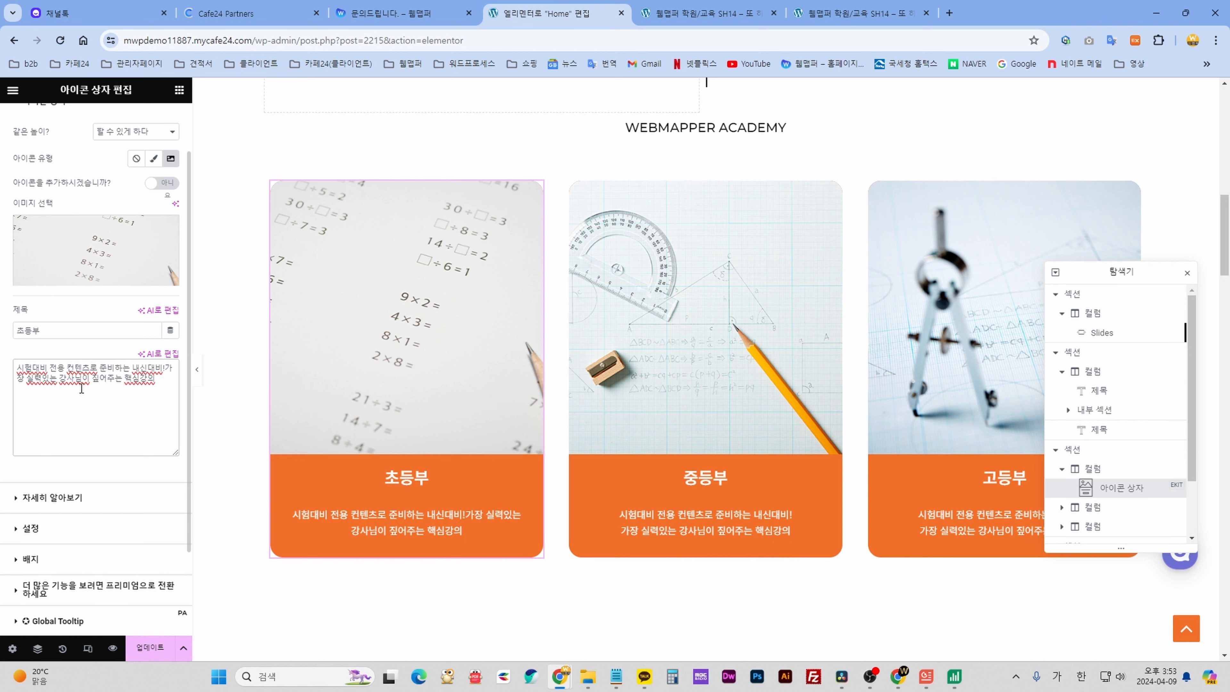
{"action": "key", "text": "ctrl+z"}
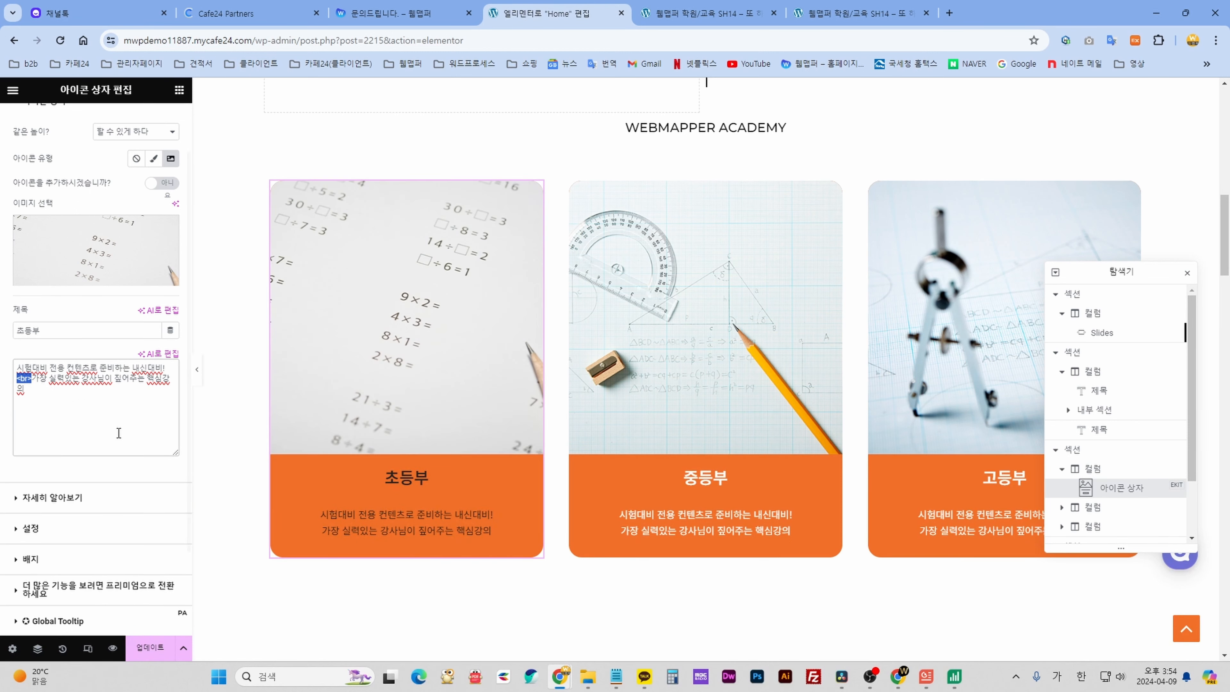
{"action": "left_click", "coordinate": [78, 412]}
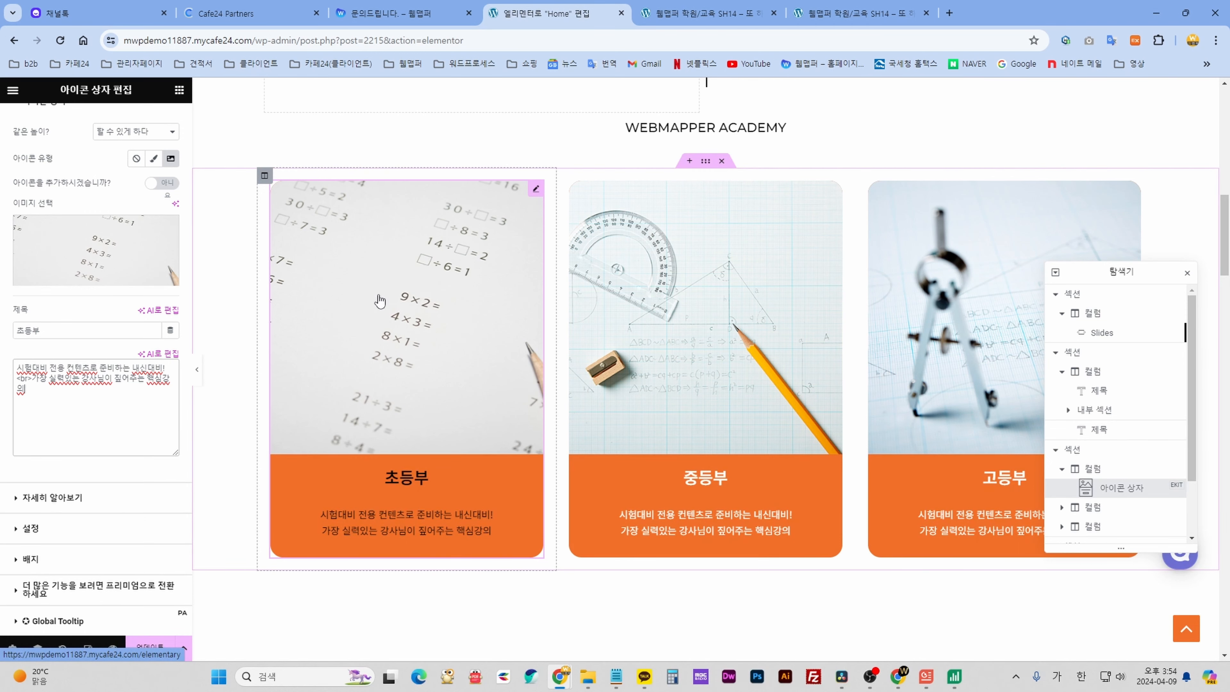
Check the pixel dimensions of the 초등부 card's image in the media library and close the library without changing the image.
{"action": "left_click", "coordinate": [81, 252]}
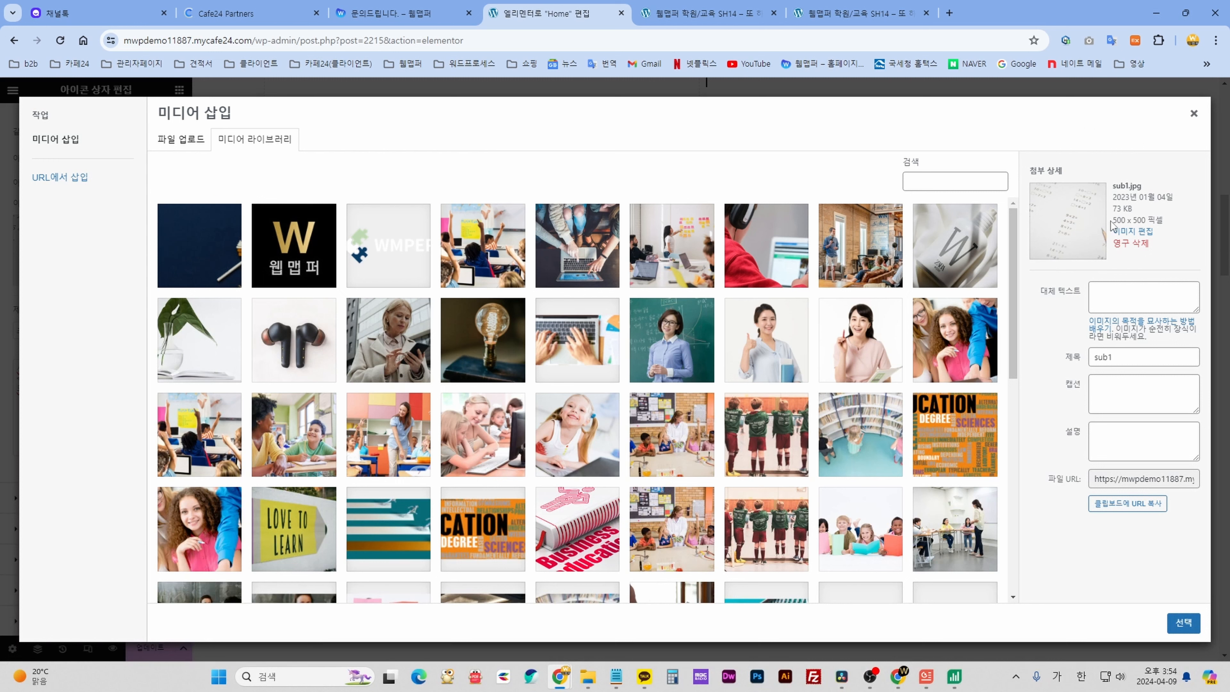
{"action": "left_click_drag", "start_coordinate": [1110, 220], "coordinate": [1142, 222]}
{"action": "left_click", "coordinate": [1177, 227]}
{"action": "left_click", "coordinate": [1186, 246]}
{"action": "left_click_drag", "start_coordinate": [1115, 221], "coordinate": [1145, 221]}
{"action": "left_click", "coordinate": [1192, 125]}
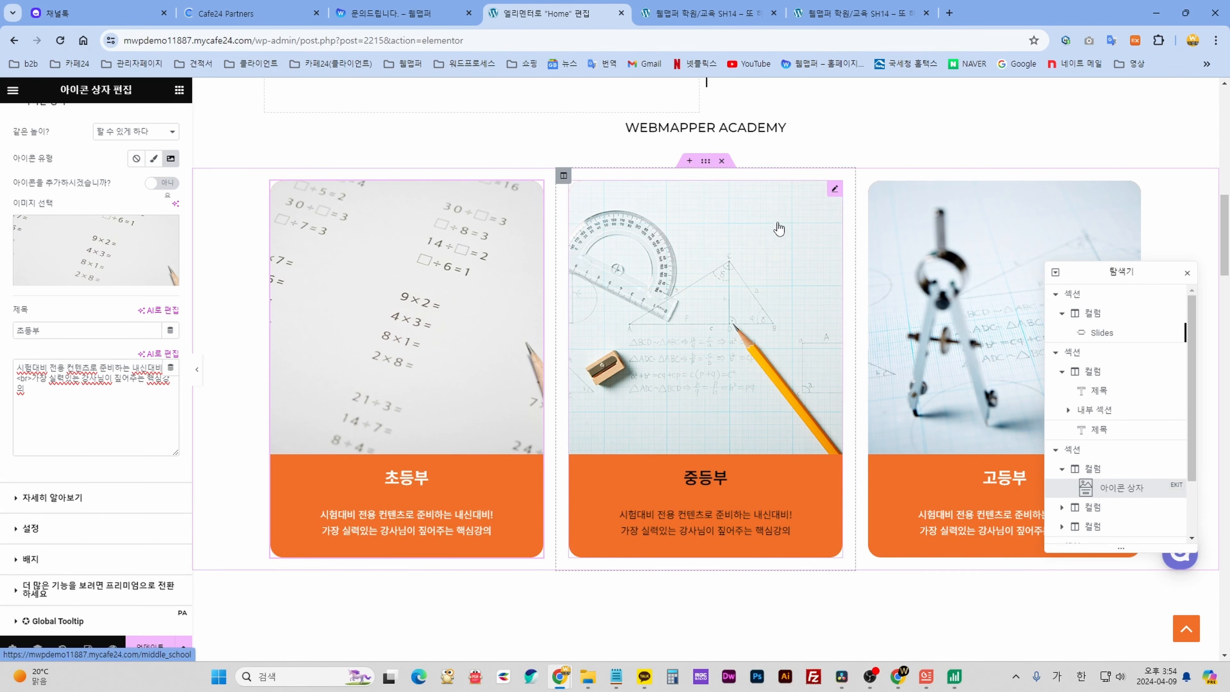
Try replacing the 중등부 card's image with 500_250.jpg from the media library, and undo the replacement.
{"action": "left_click", "coordinate": [834, 188]}
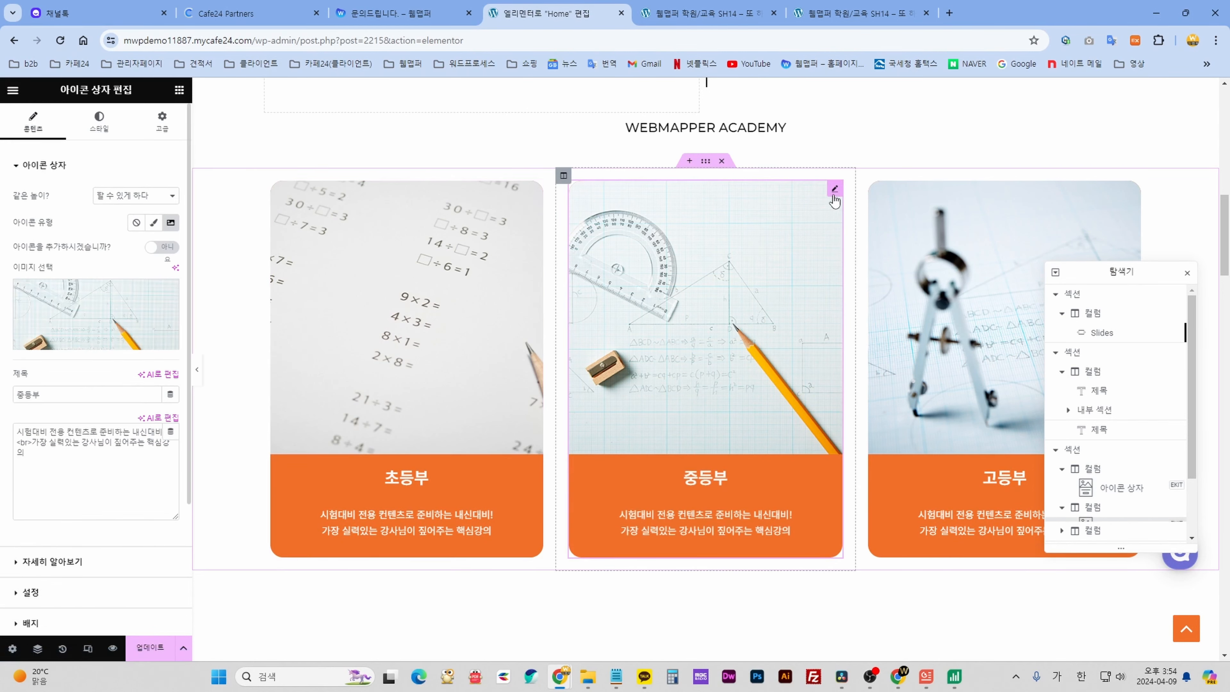
{"action": "left_click", "coordinate": [100, 303]}
{"action": "left_click", "coordinate": [845, 341]}
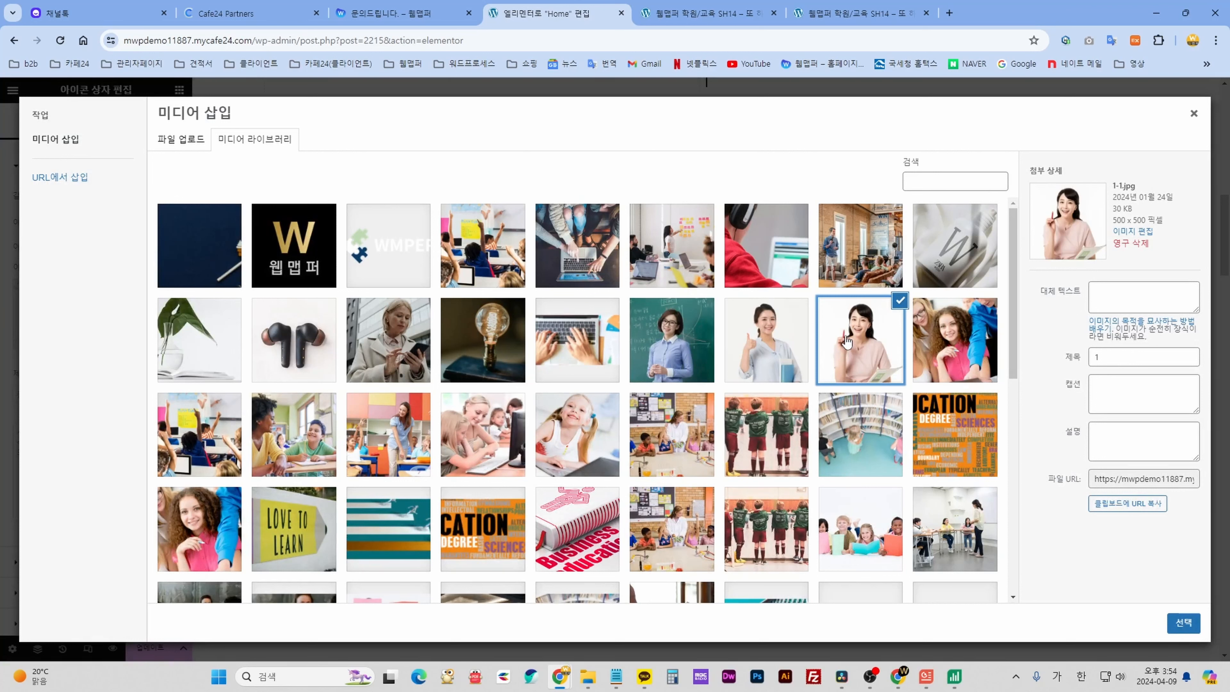
{"action": "left_click", "coordinate": [939, 321]}
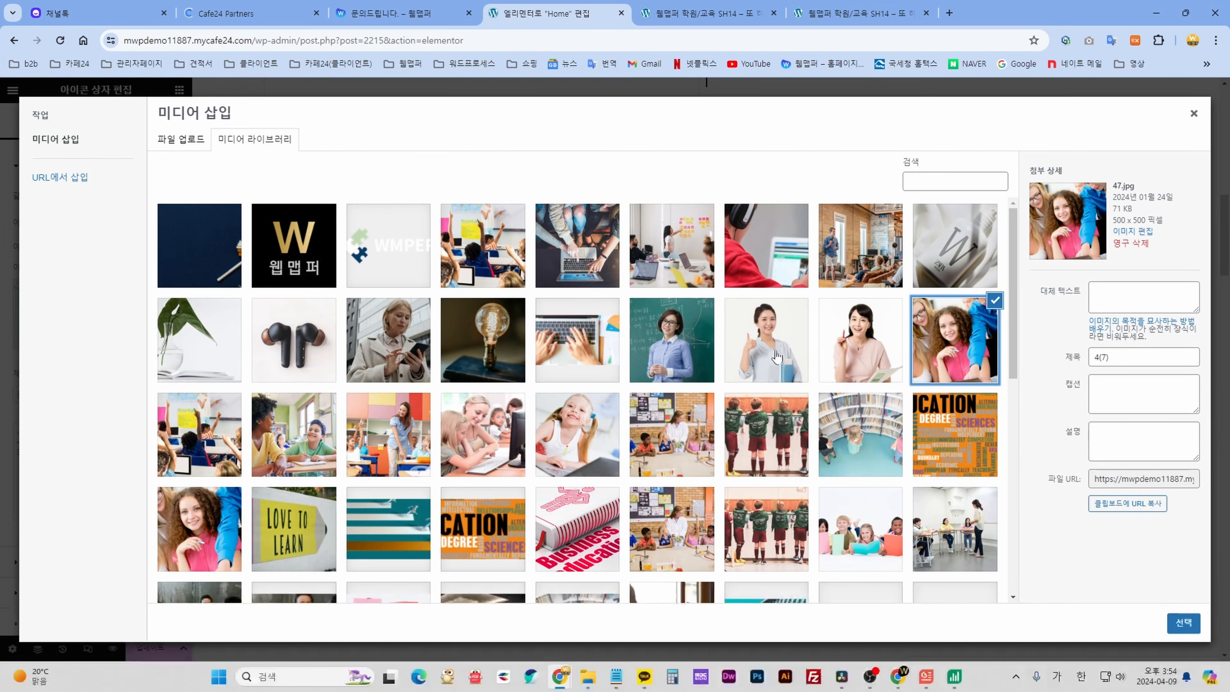
{"action": "left_click", "coordinate": [485, 242]}
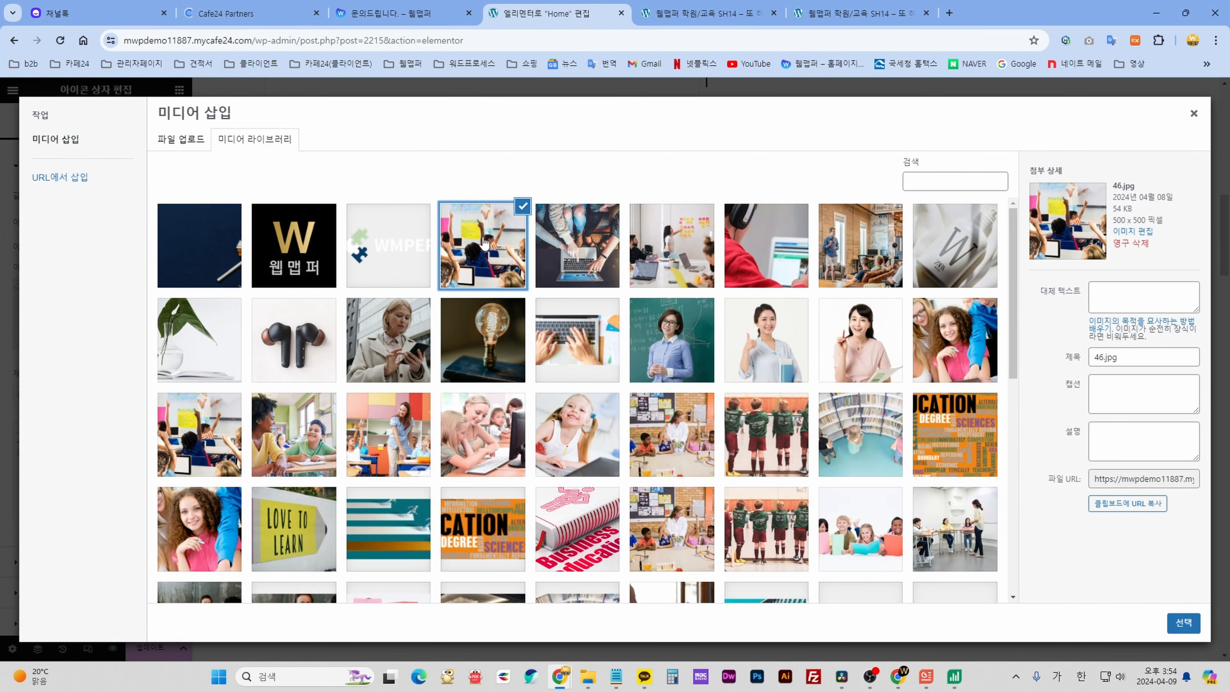
{"action": "left_click", "coordinate": [292, 259]}
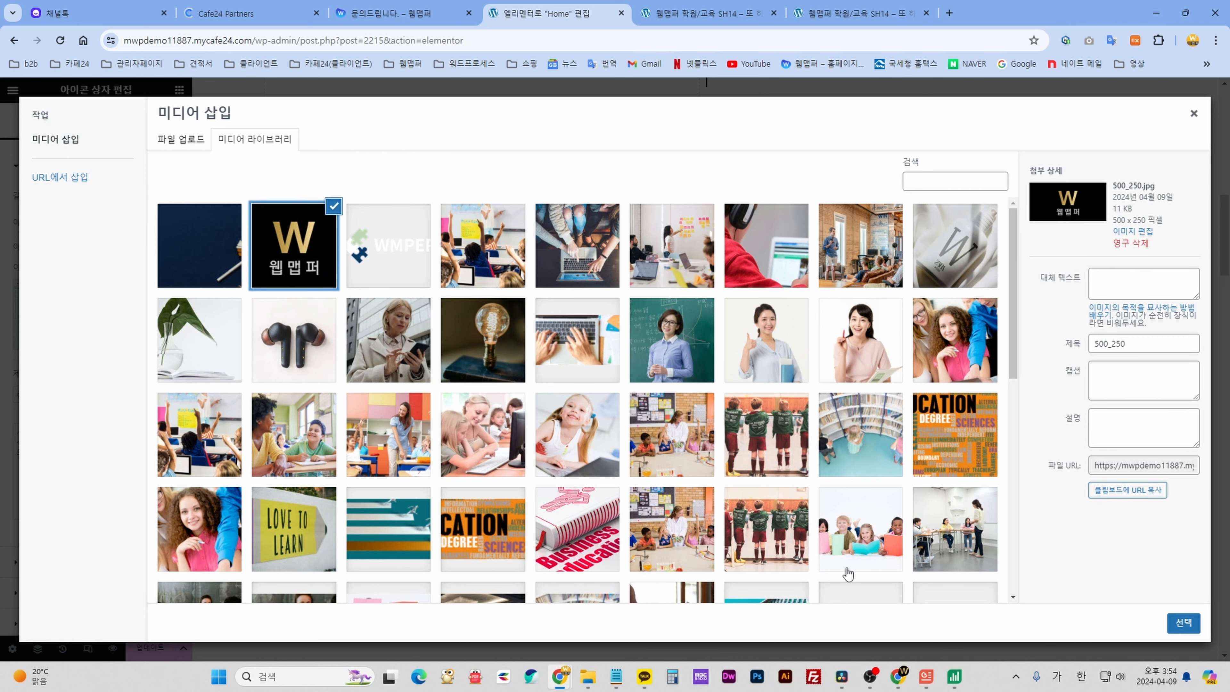
{"action": "left_click", "coordinate": [1181, 627]}
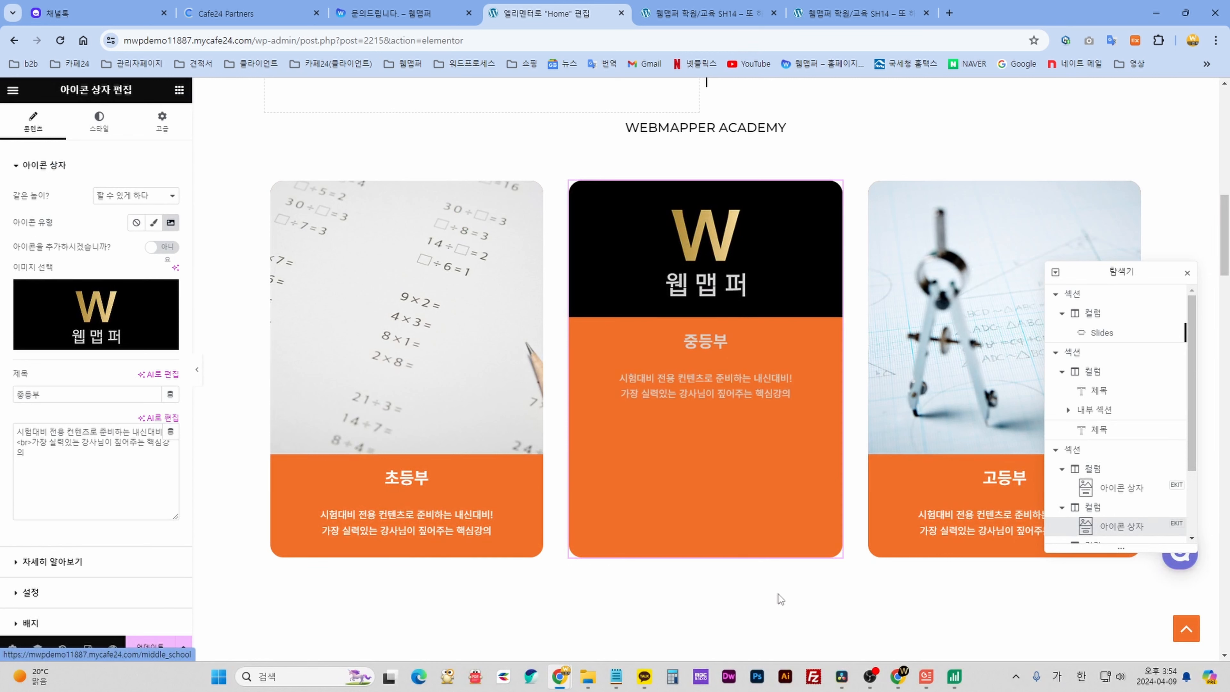
{"action": "key", "text": "ctrl+z"}
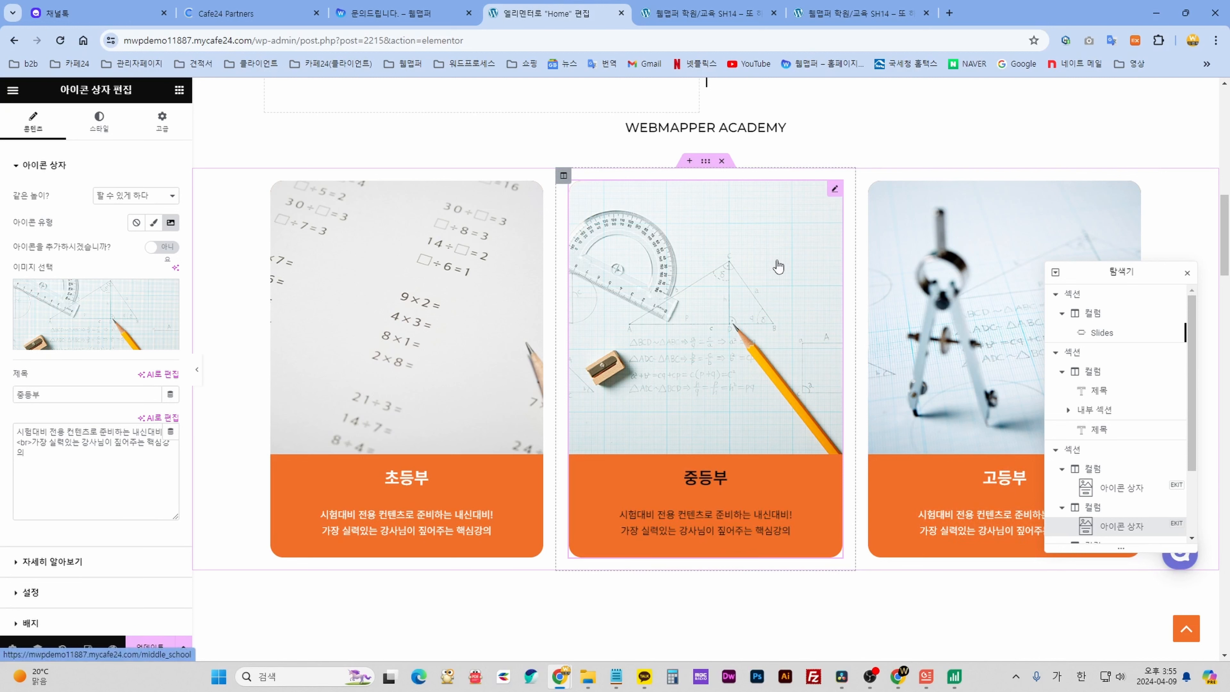
Highlight the 중등부 card's description text and open the 고등부 card for editing.
{"action": "mouse_move", "coordinate": [113, 309]}
{"action": "scroll", "coordinate": [112, 309], "scroll_direction": "down", "scroll_amount": 2}
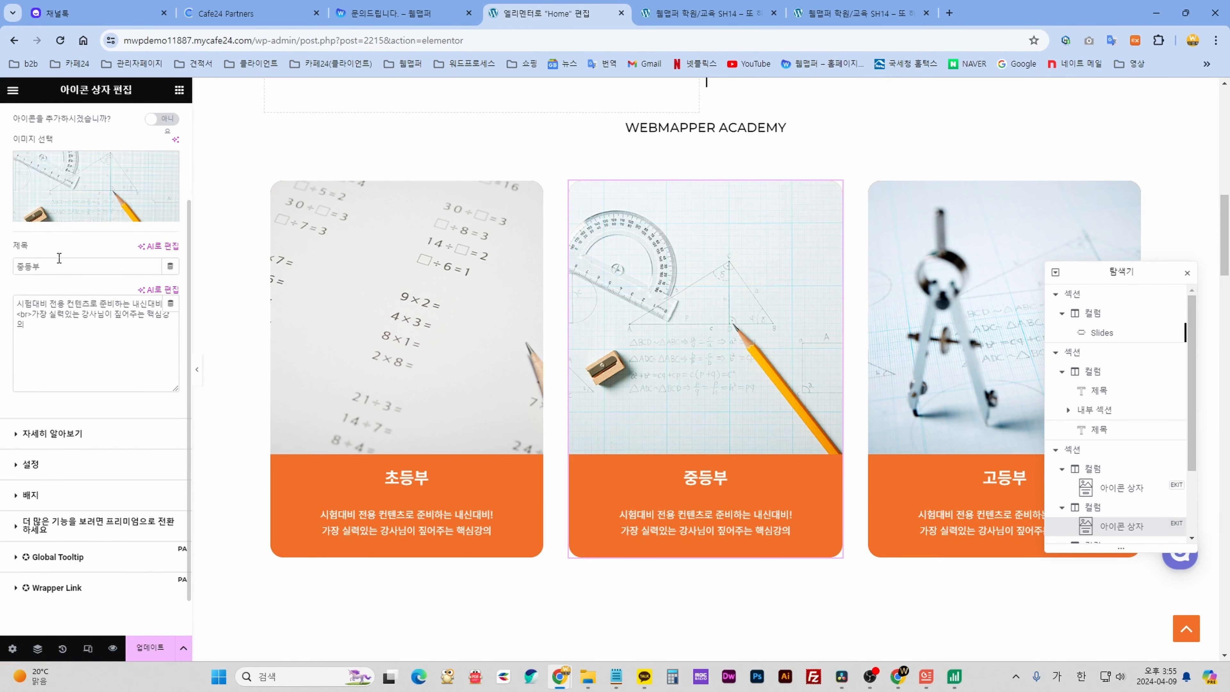
{"action": "left_click", "coordinate": [46, 340]}
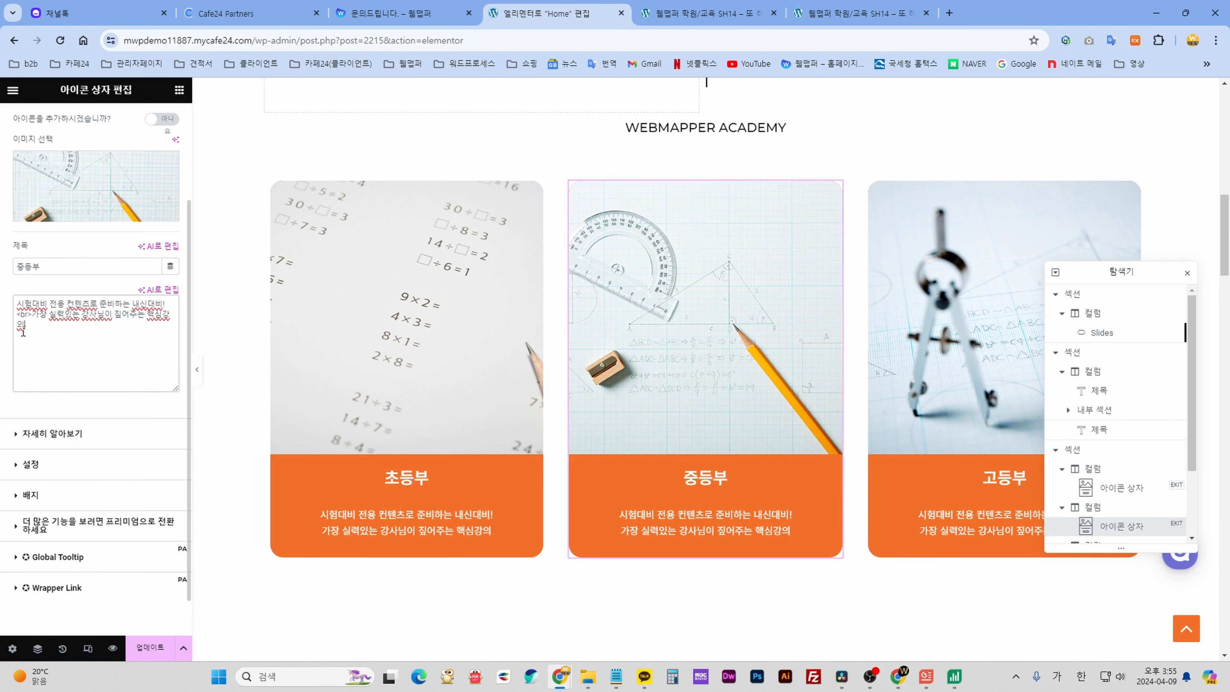
{"action": "left_click_drag", "start_coordinate": [23, 334], "coordinate": [10, 306]}
{"action": "left_click", "coordinate": [934, 284]}
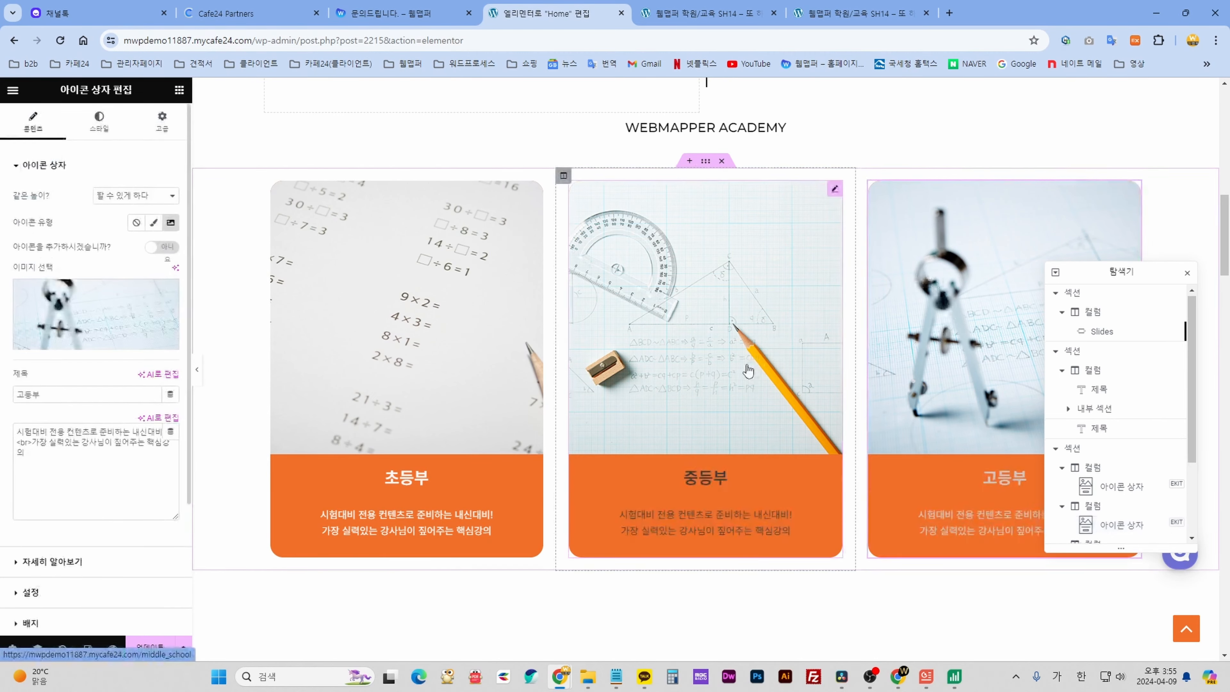
Open the background settings of the section with items 01 to 03 and check its image's pixel dimensions in the media library.
{"action": "scroll", "coordinate": [749, 370], "scroll_direction": "down", "scroll_amount": 10}
{"action": "scroll", "coordinate": [750, 358], "scroll_direction": "up", "scroll_amount": 3}
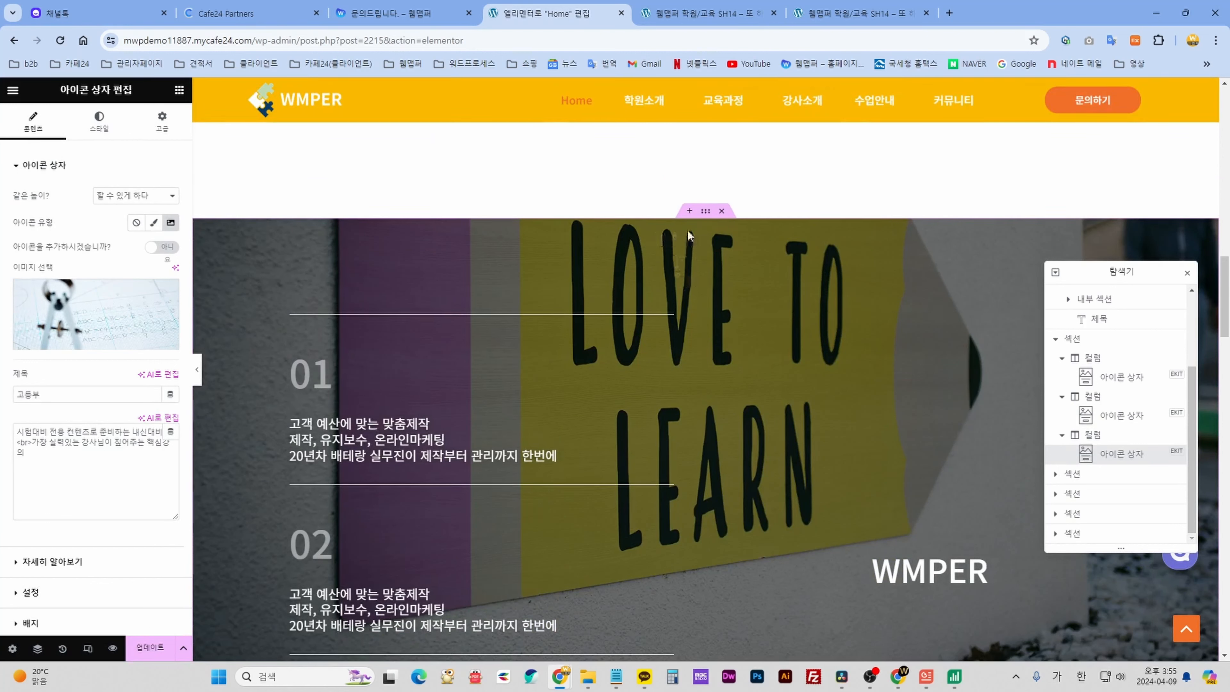
{"action": "left_click", "coordinate": [705, 211]}
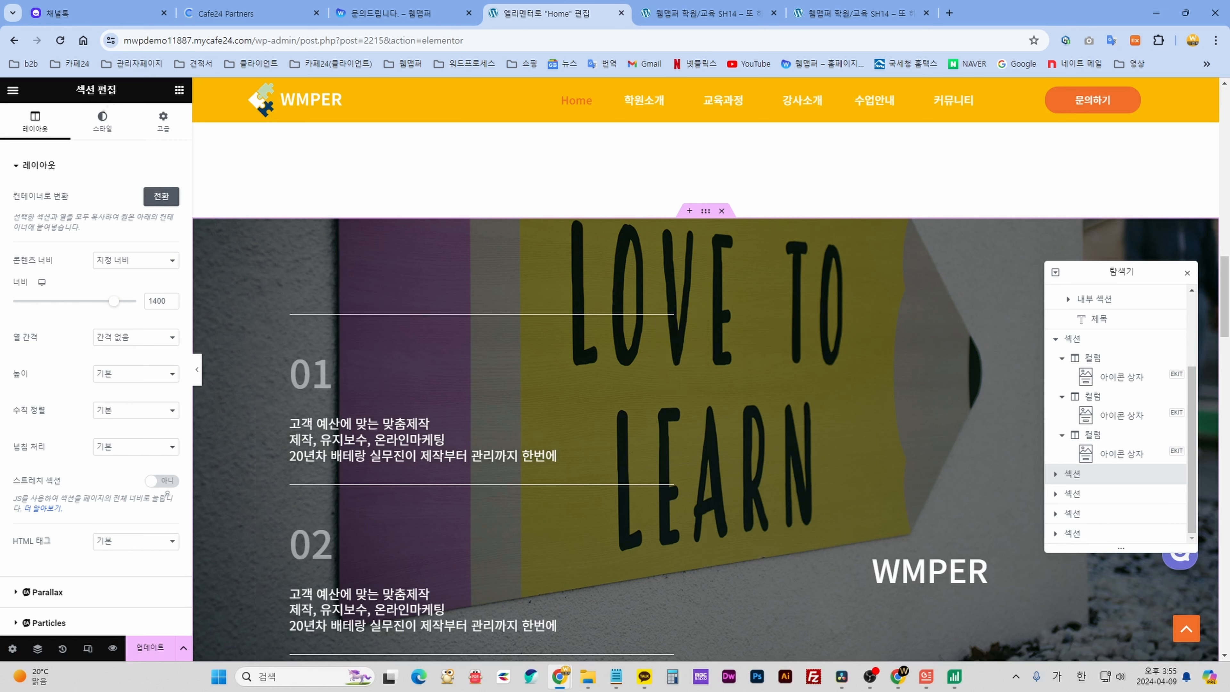
{"action": "left_click", "coordinate": [106, 133]}
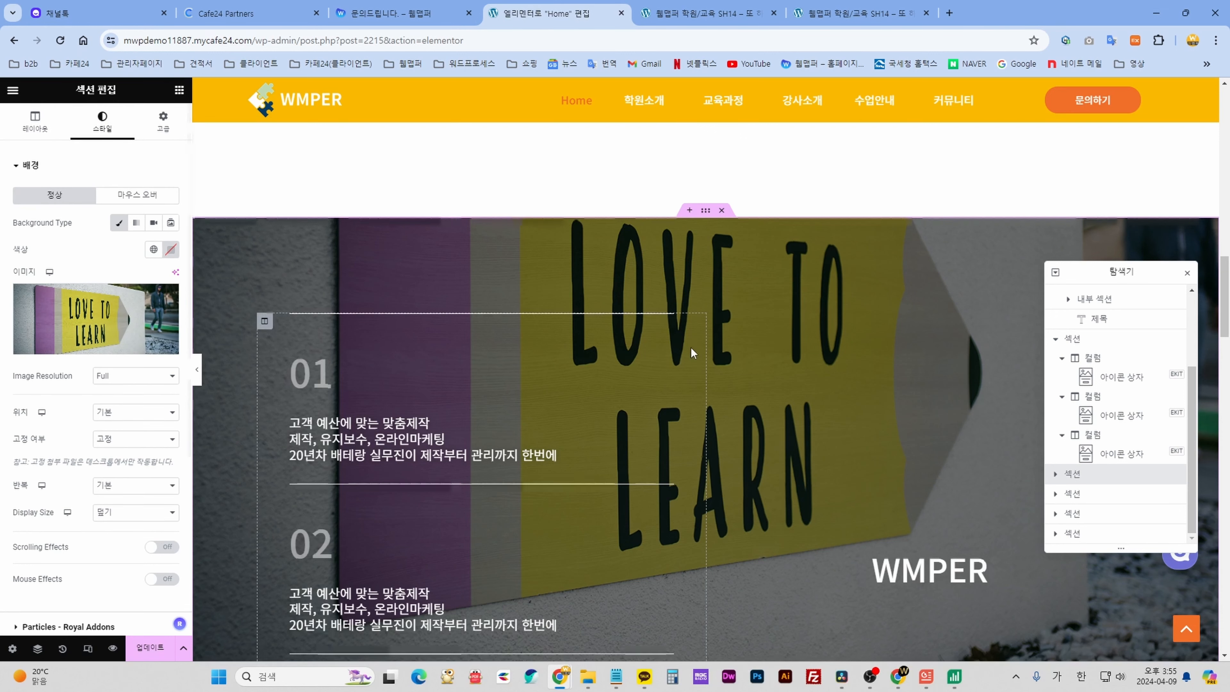
{"action": "scroll", "coordinate": [686, 351], "scroll_direction": "down", "scroll_amount": 1}
{"action": "mouse_move", "coordinate": [93, 319]}
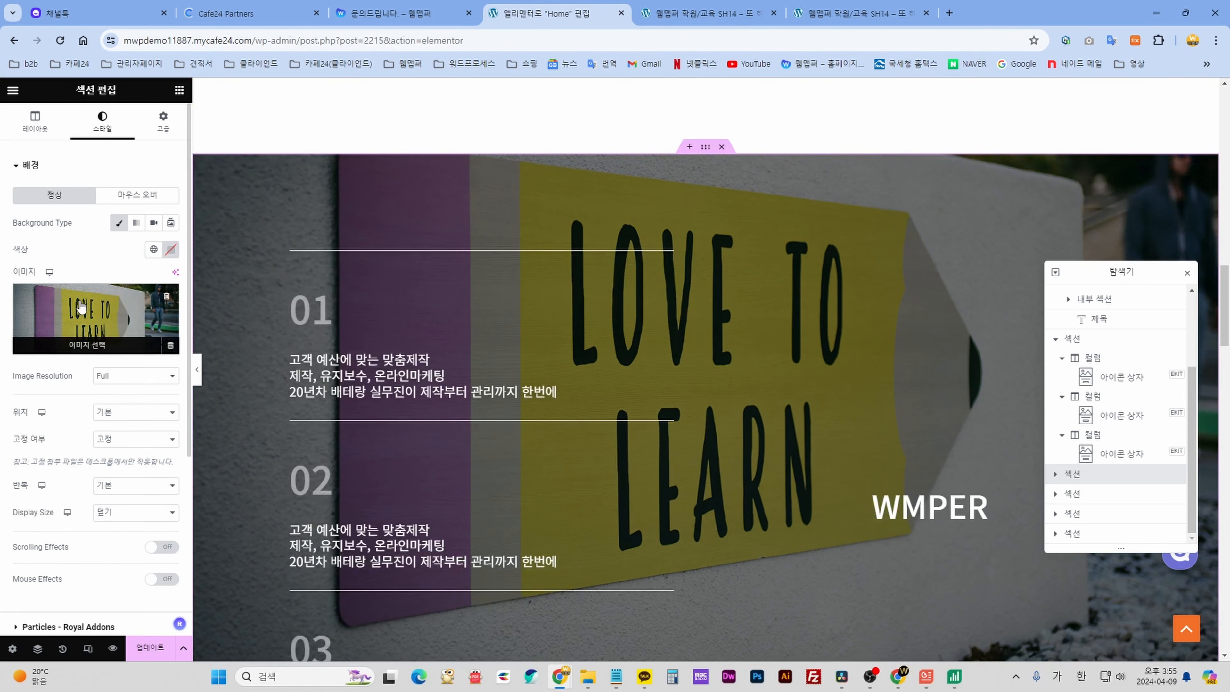
{"action": "left_click", "coordinate": [80, 307]}
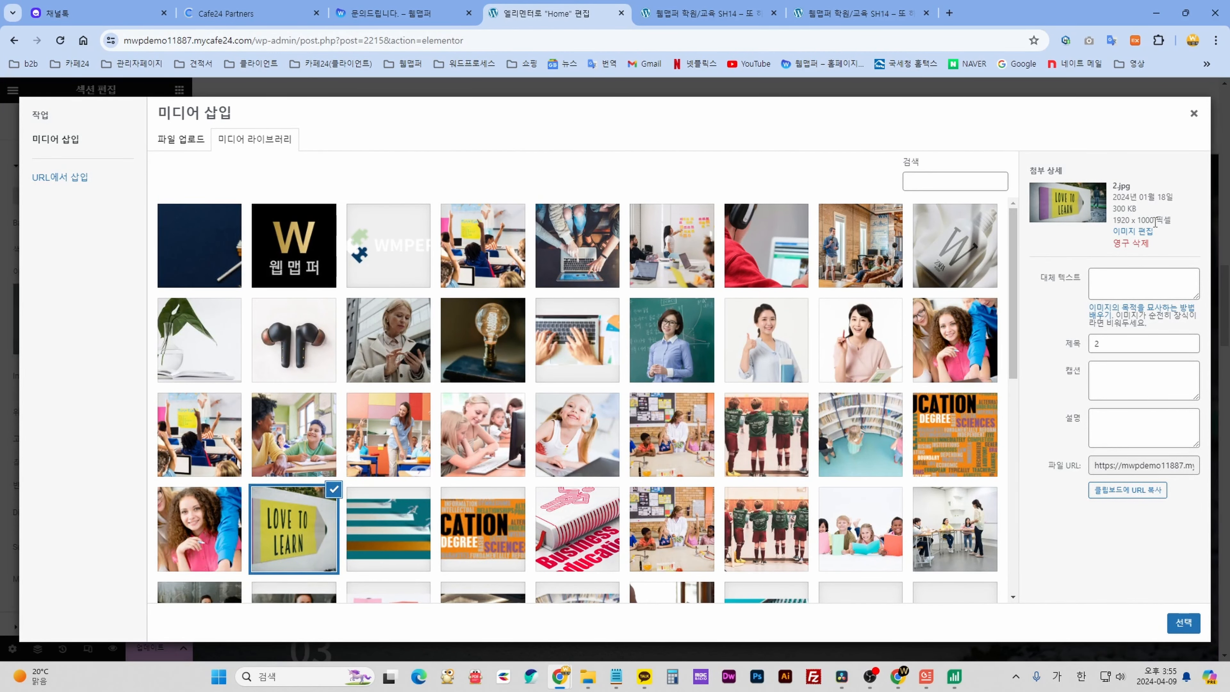
{"action": "left_click_drag", "start_coordinate": [1113, 220], "coordinate": [1156, 220]}
{"action": "scroll", "coordinate": [203, 436], "scroll_direction": "down", "scroll_amount": 3}
{"action": "left_click", "coordinate": [190, 396]}
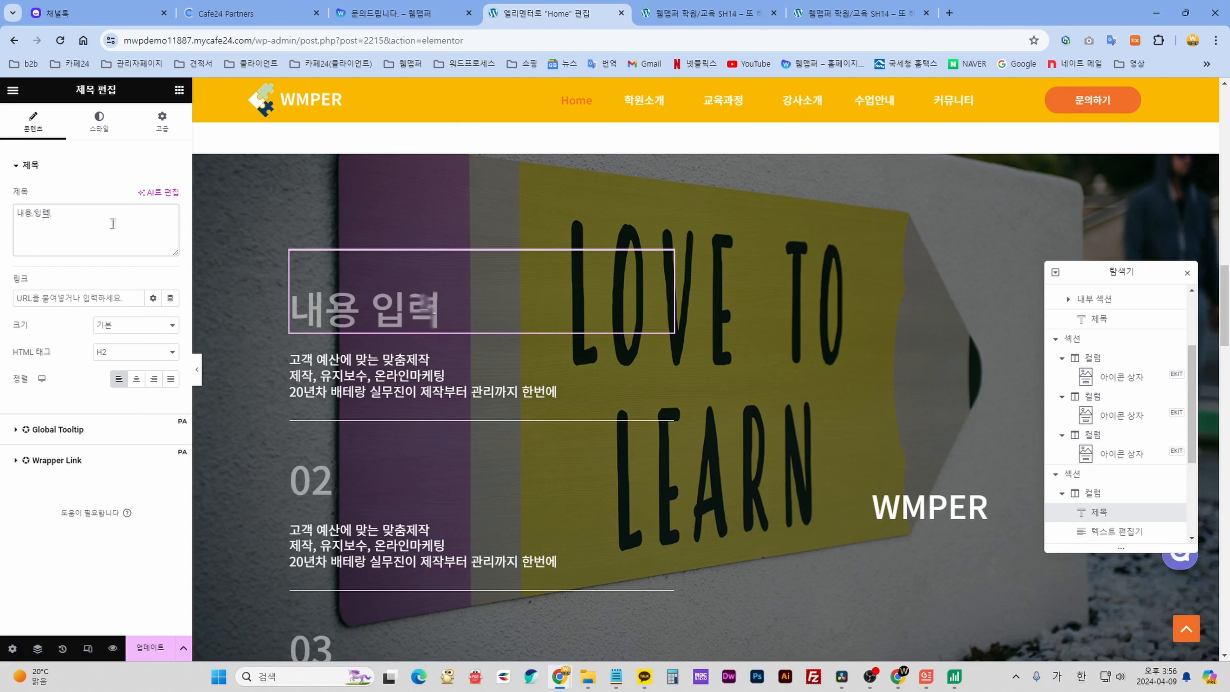
Set the first list item's heading text to 01 and highlight the description text below it.
{"action": "left_click_drag", "start_coordinate": [50, 216], "coordinate": [11, 212]}
{"action": "type", "text": "01"}
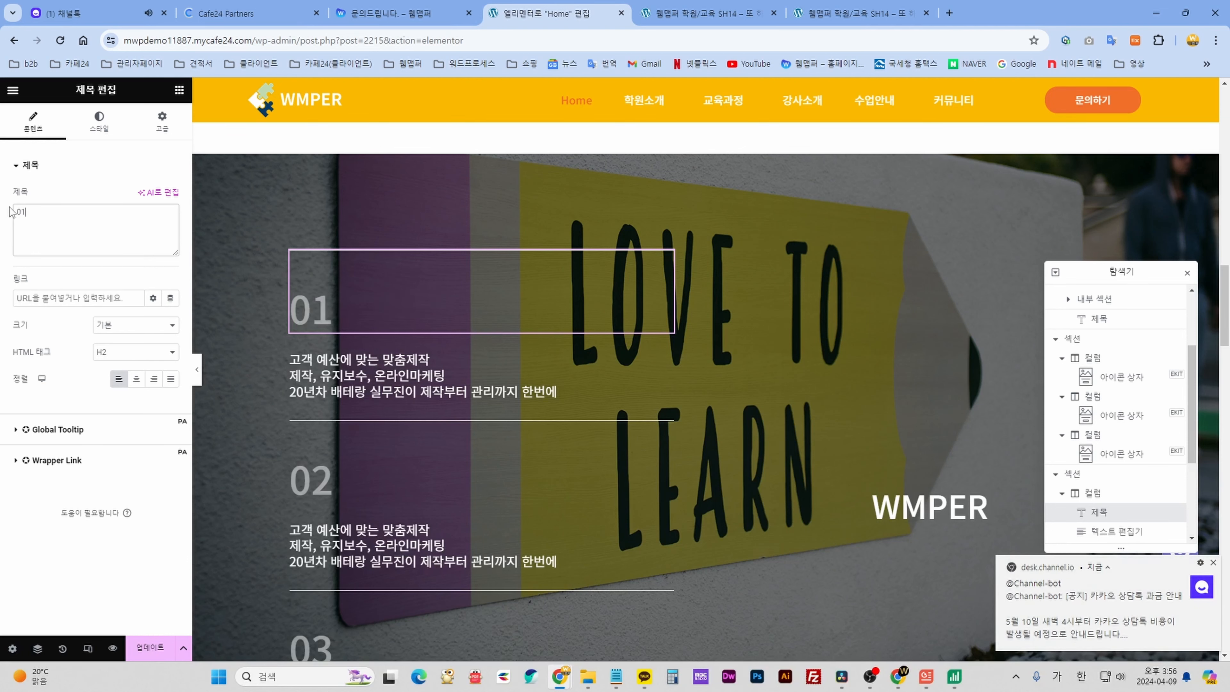
{"action": "left_click", "coordinate": [491, 377]}
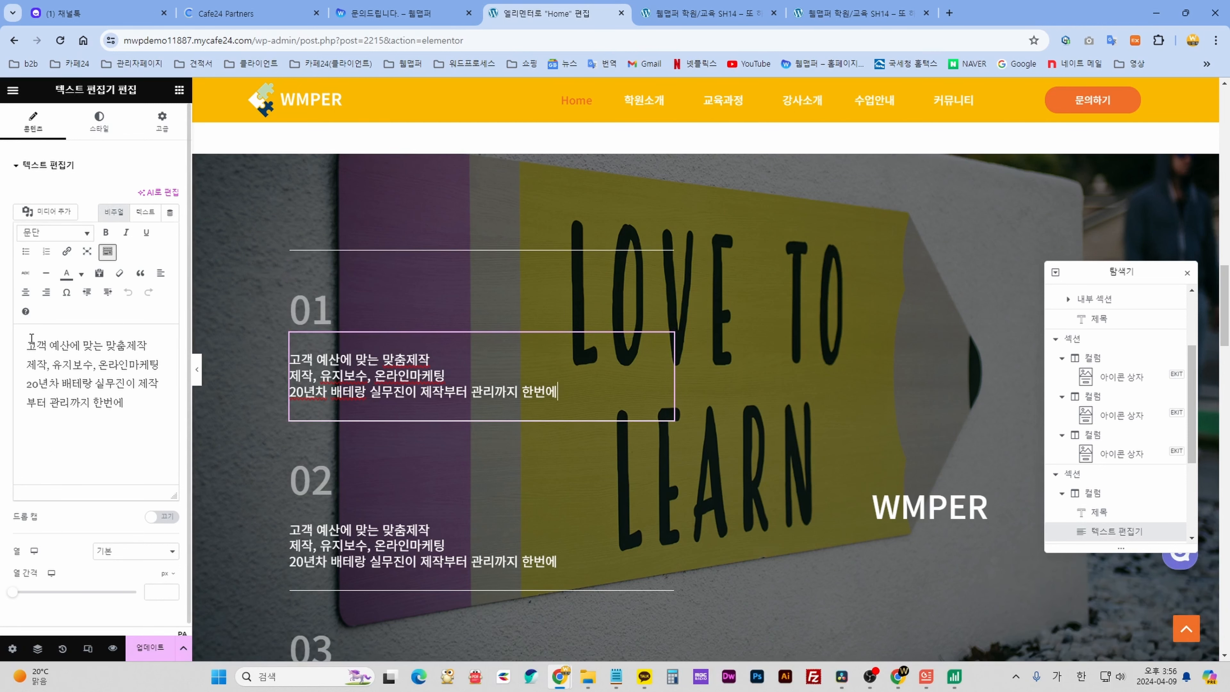
{"action": "left_click_drag", "start_coordinate": [25, 345], "coordinate": [116, 400]}
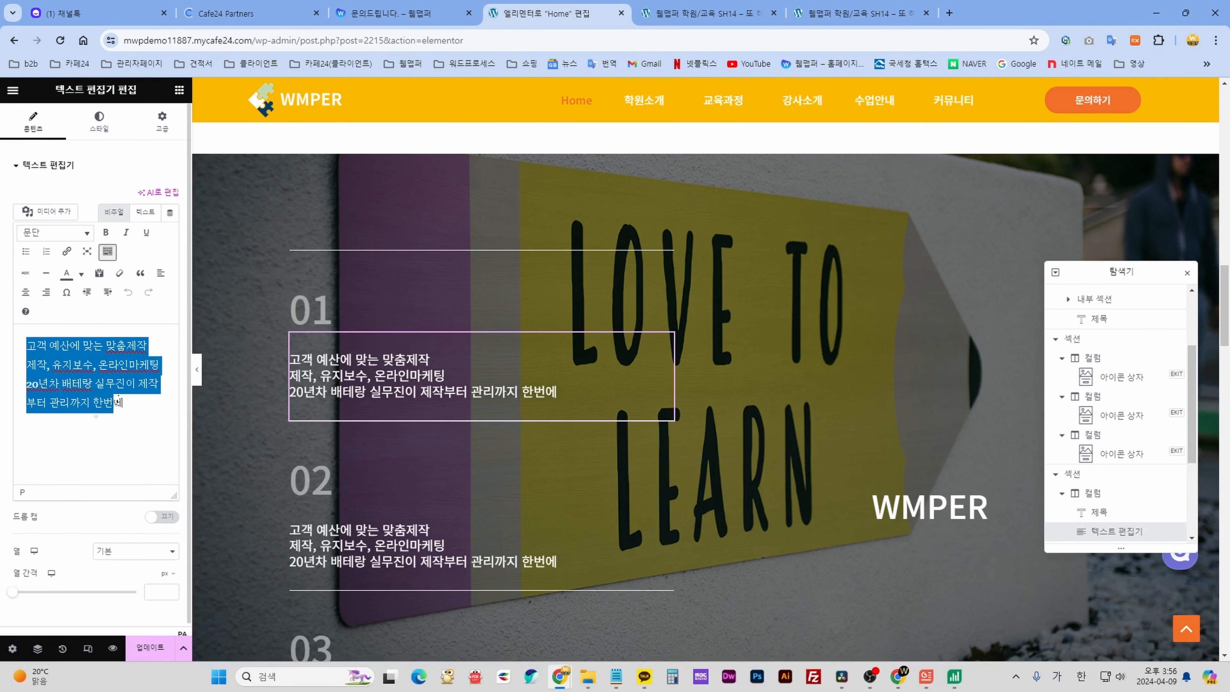
{"action": "left_click", "coordinate": [116, 400]}
Open the headings and descriptions of items 02 and 03 and the WMPER heading for editing in turn.
{"action": "scroll", "coordinate": [630, 397], "scroll_direction": "down", "scroll_amount": 4}
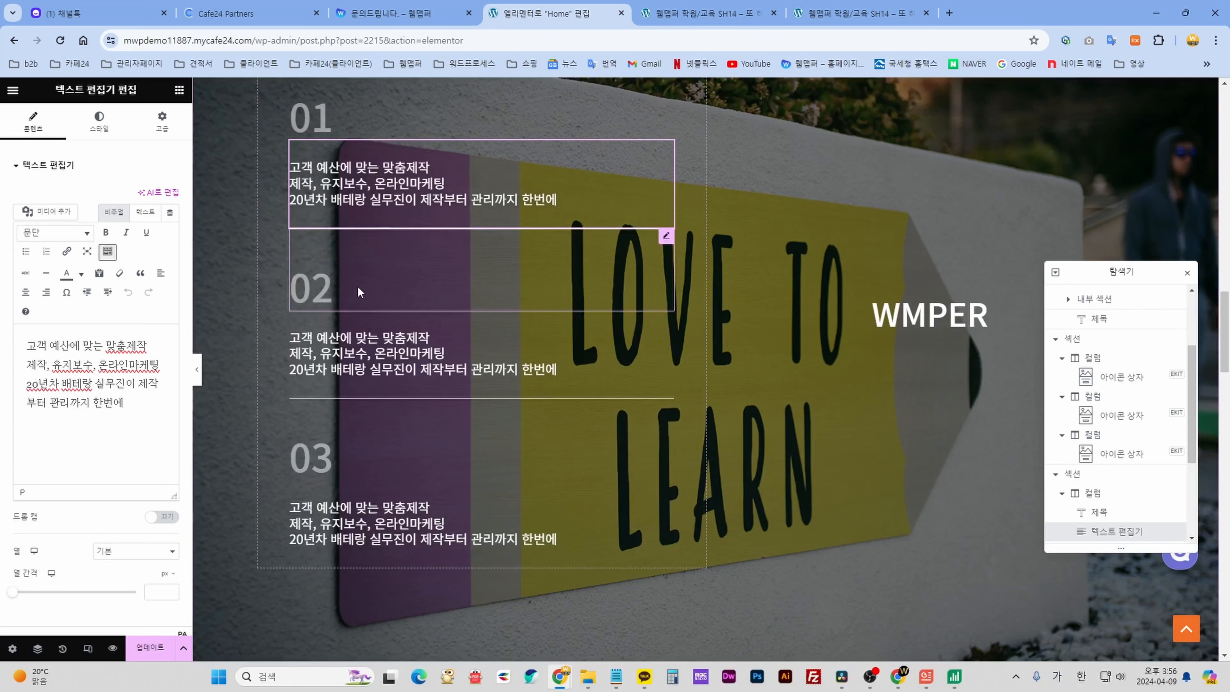
{"action": "left_click", "coordinate": [358, 291]}
{"action": "left_click", "coordinate": [472, 349]}
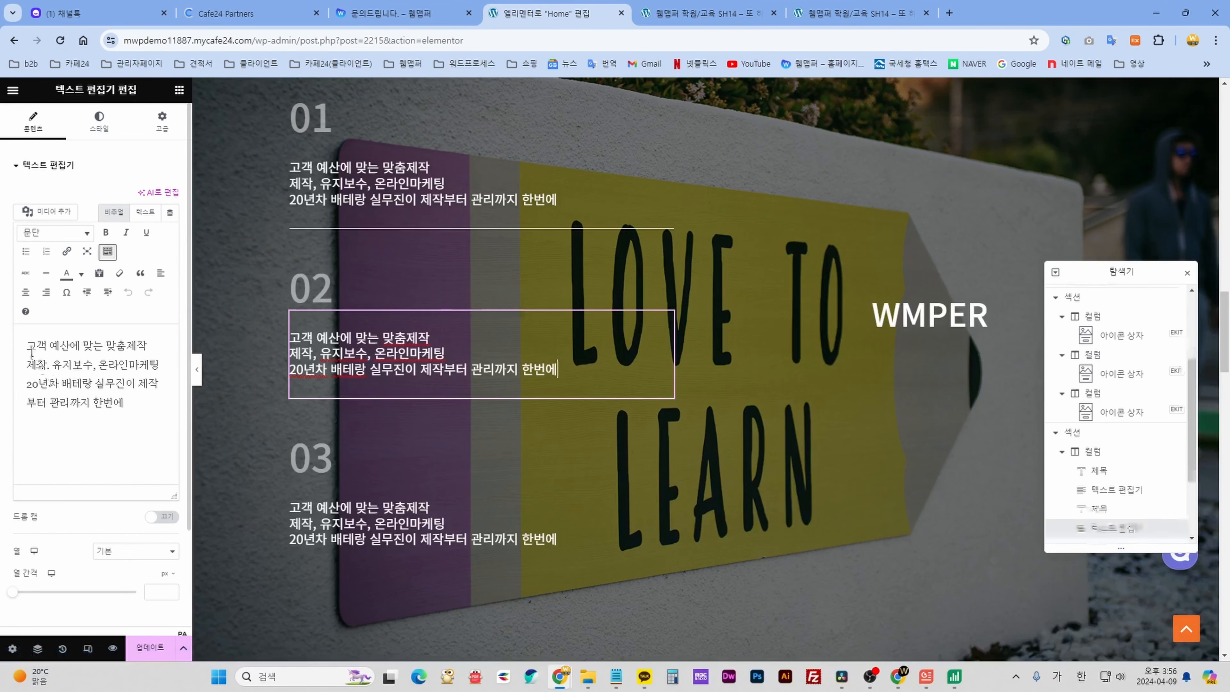
{"action": "scroll", "coordinate": [582, 495], "scroll_direction": "down", "scroll_amount": 3}
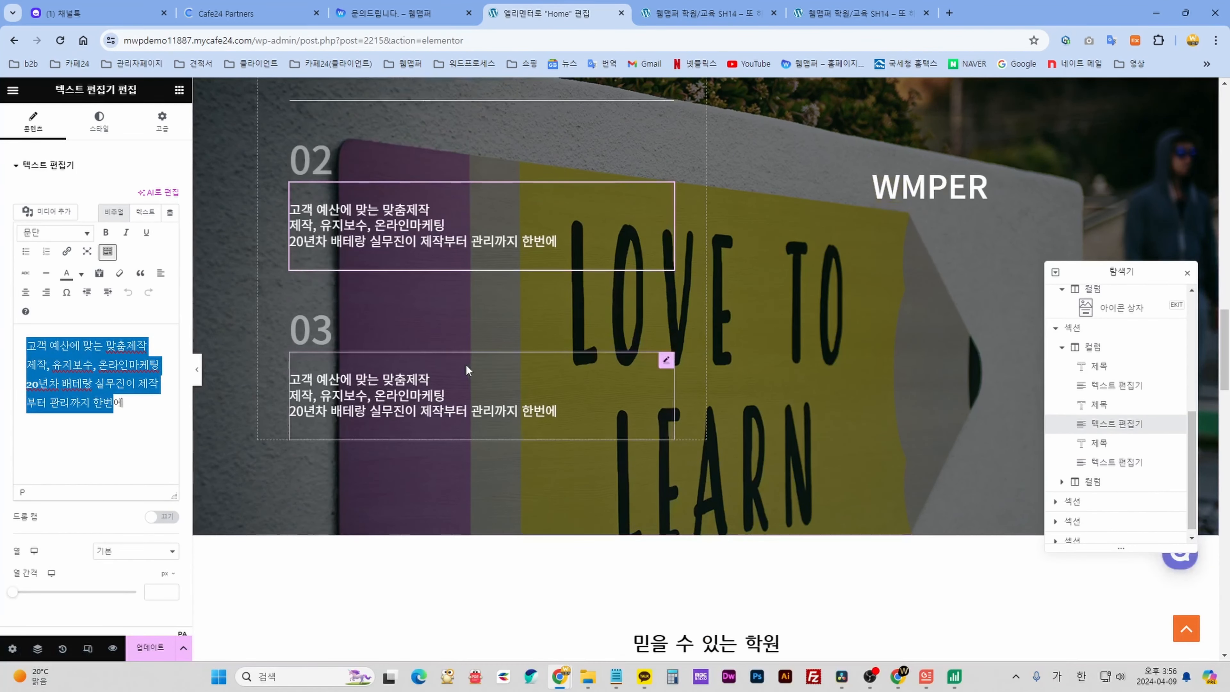
{"action": "left_click", "coordinate": [448, 337]}
{"action": "left_click", "coordinate": [444, 385]}
{"action": "left_click", "coordinate": [918, 195]}
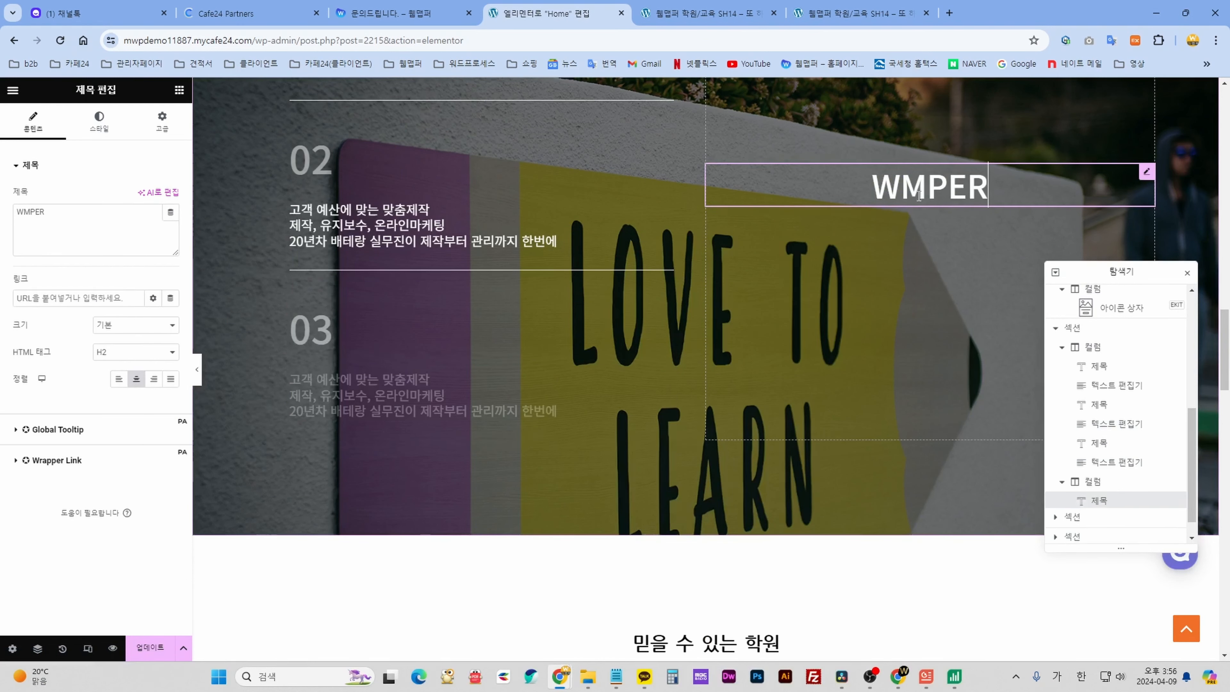
Open the 믿을 수 있는 학원 heading and the WEBMAPPER ACADEMY subheading below it, highlighting each title text.
{"action": "scroll", "coordinate": [863, 294], "scroll_direction": "down", "scroll_amount": 9}
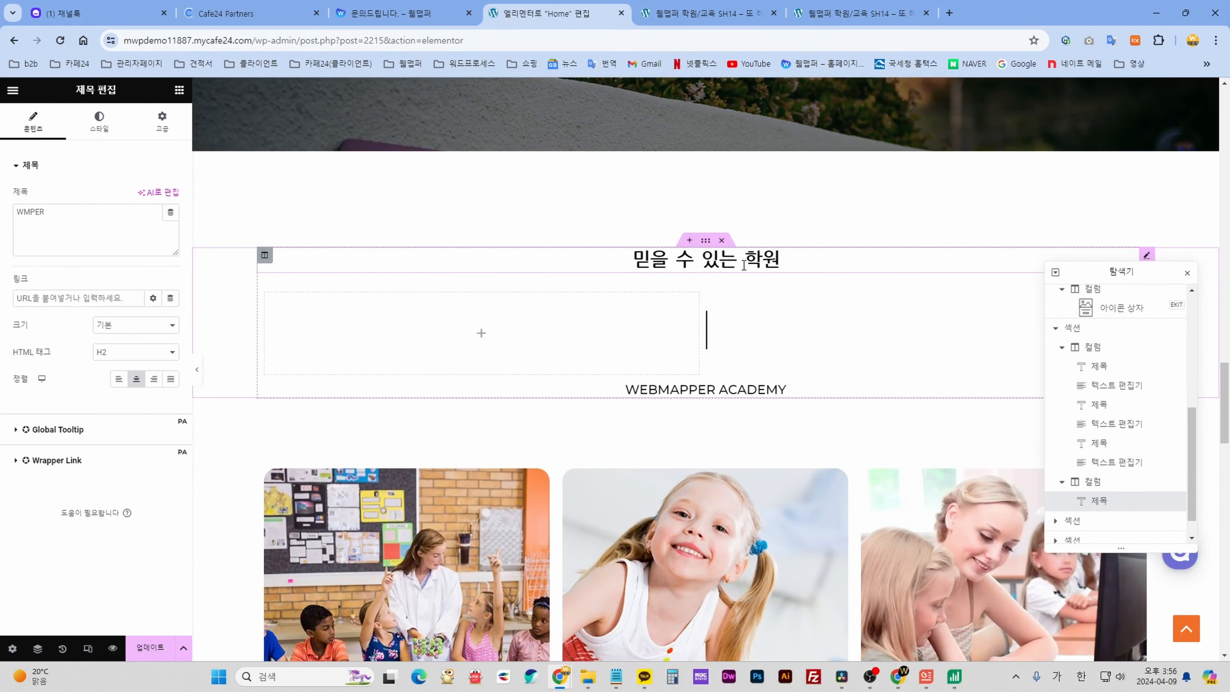
{"action": "scroll", "coordinate": [744, 265], "scroll_direction": "down", "scroll_amount": 1}
{"action": "left_click", "coordinate": [758, 201]}
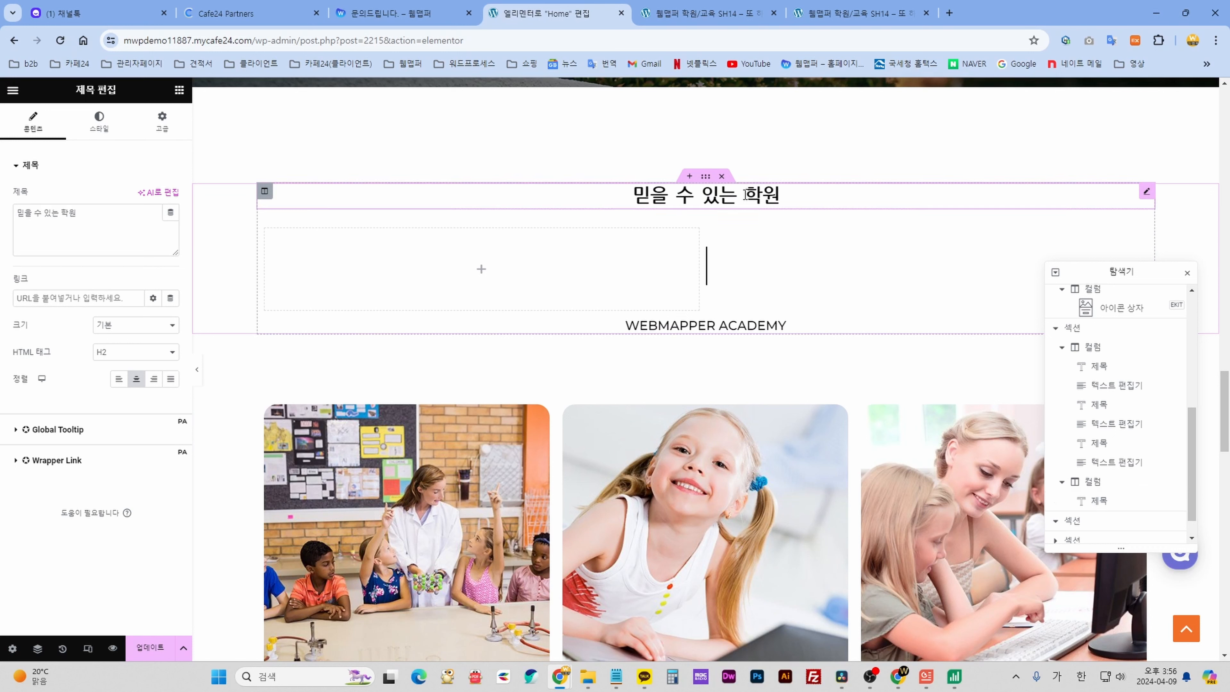
{"action": "left_click_drag", "start_coordinate": [77, 213], "coordinate": [17, 213]}
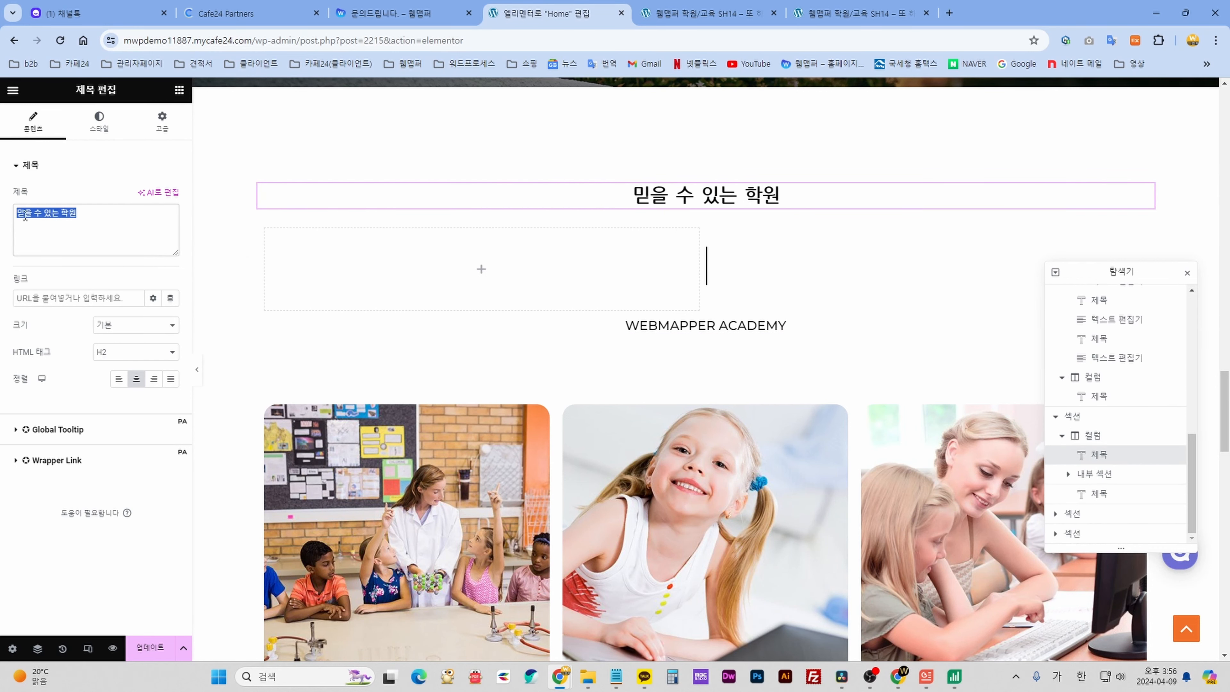
{"action": "left_click", "coordinate": [755, 326]}
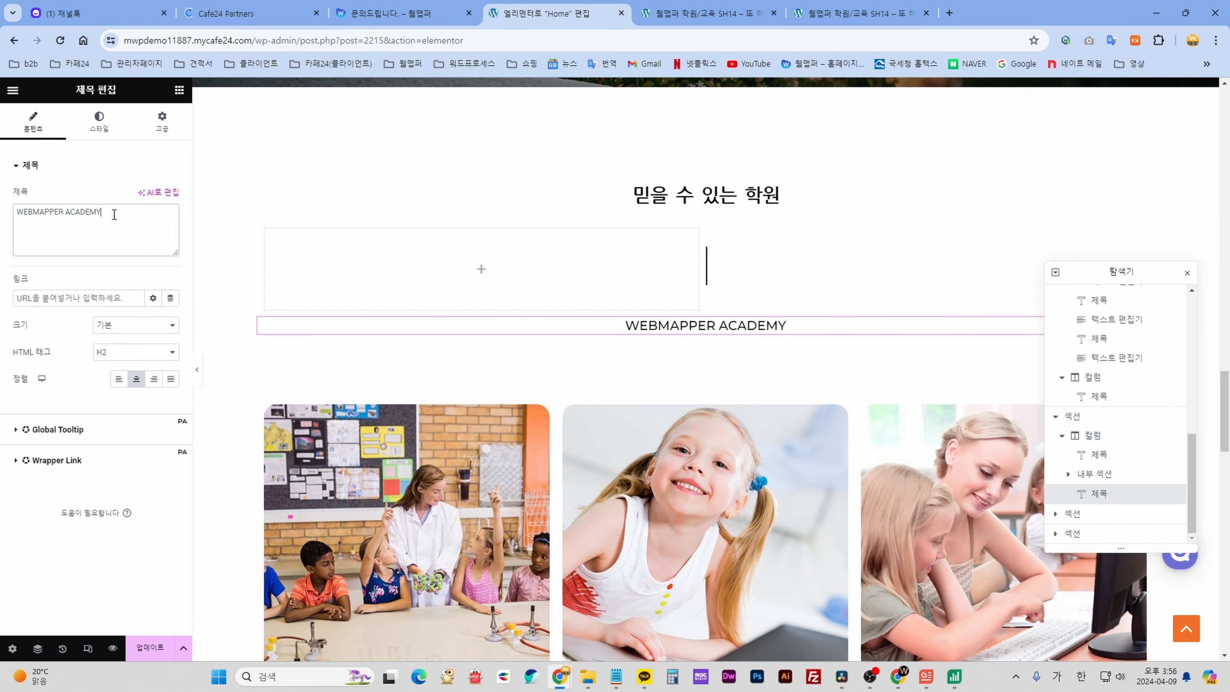
{"action": "left_click_drag", "start_coordinate": [114, 214], "coordinate": [4, 220]}
Move the 탐색기 navigator away from the photo gallery and open the Image Grid/Slider/Carousel widget for editing.
{"action": "scroll", "coordinate": [678, 475], "scroll_direction": "down", "scroll_amount": 4}
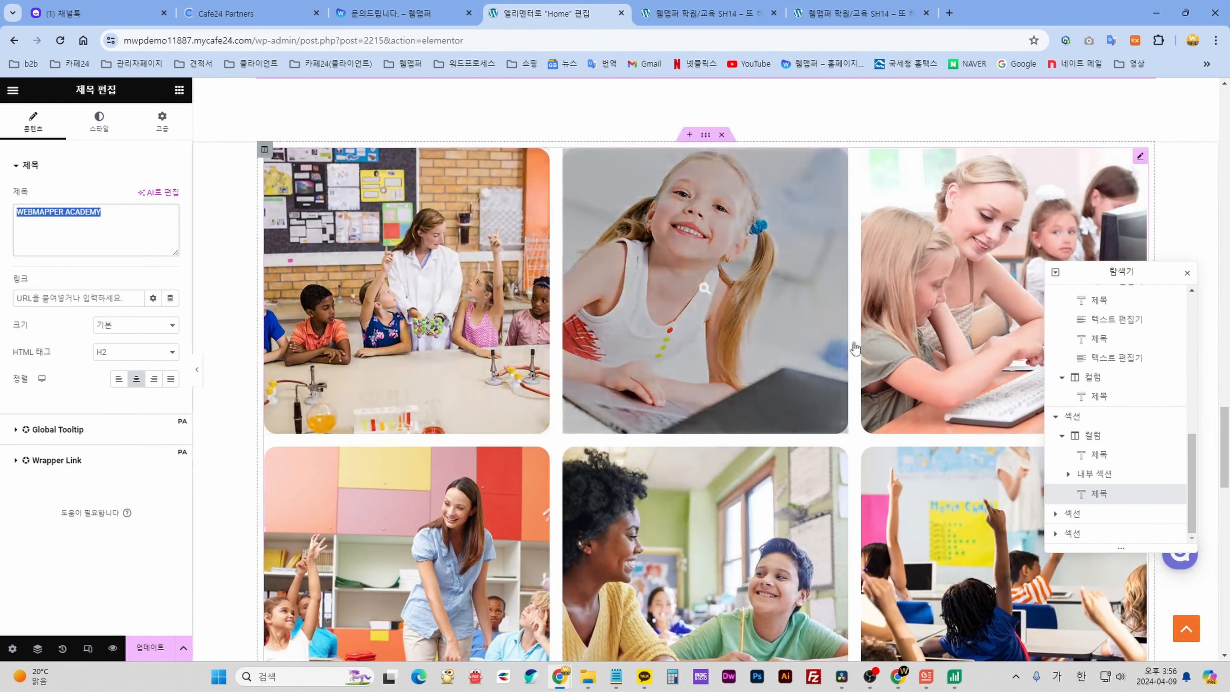
{"action": "left_click_drag", "start_coordinate": [1128, 270], "coordinate": [1121, 386]}
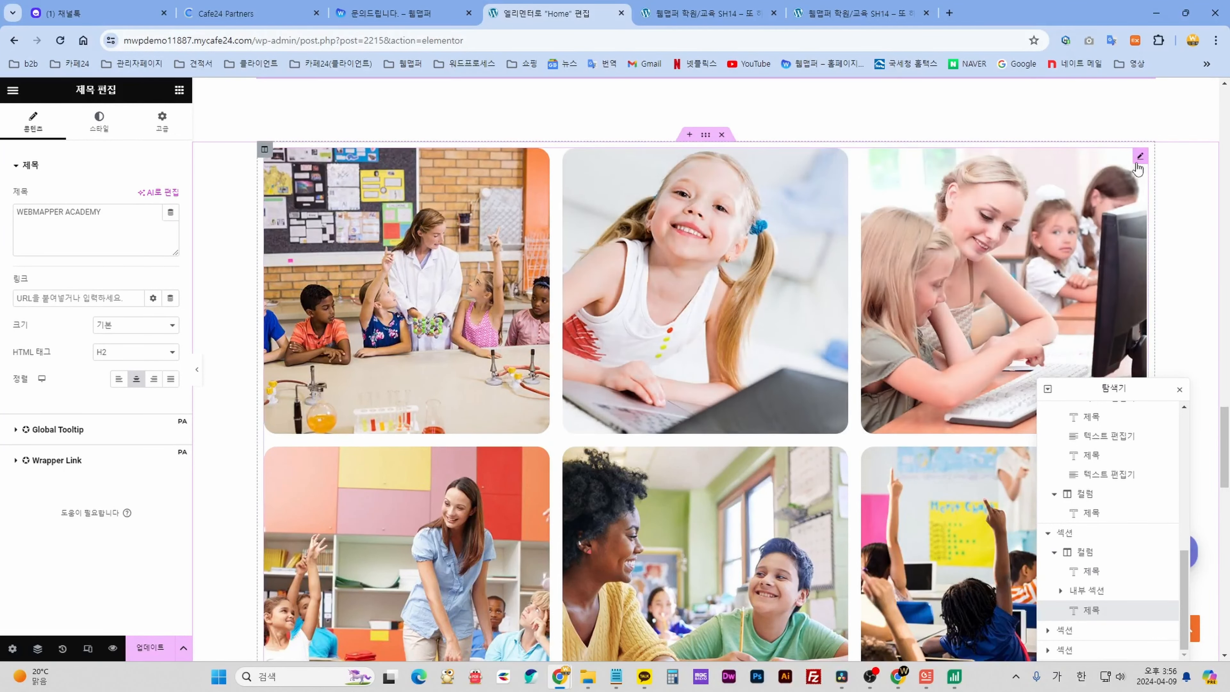
{"action": "left_click", "coordinate": [913, 180]}
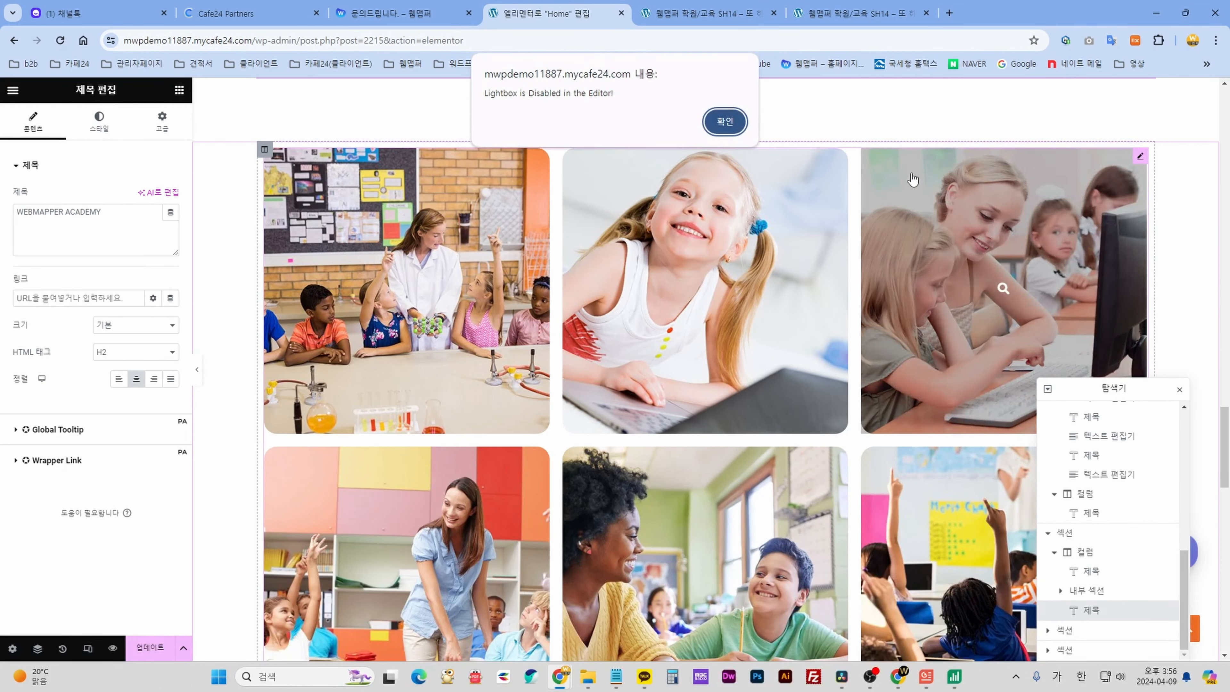
{"action": "left_click", "coordinate": [725, 121]}
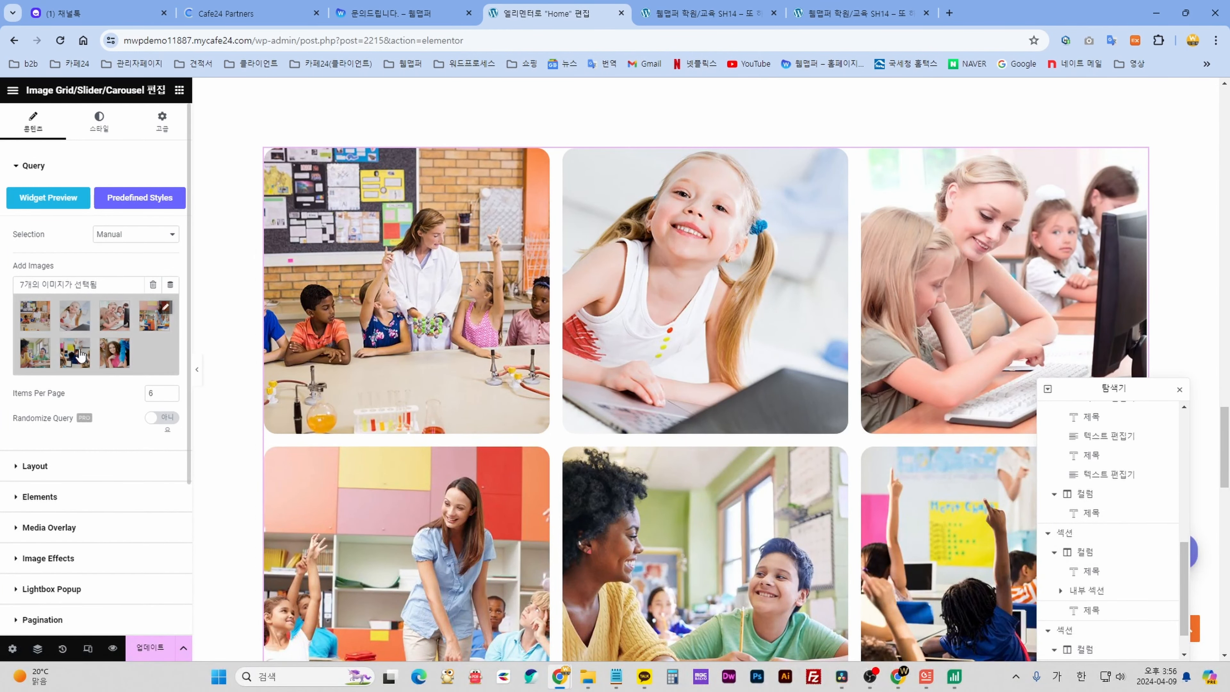
Add the three female teacher photos, including 1-1.jpg, from the media library to the image grid and insert the gallery.
{"action": "scroll", "coordinate": [705, 387], "scroll_direction": "down", "scroll_amount": 8}
{"action": "left_click", "coordinate": [96, 334]}
{"action": "left_click", "coordinate": [69, 199]}
{"action": "left_click", "coordinate": [672, 340]}
{"action": "left_click", "coordinate": [766, 340]}
{"action": "left_click", "coordinate": [860, 340]}
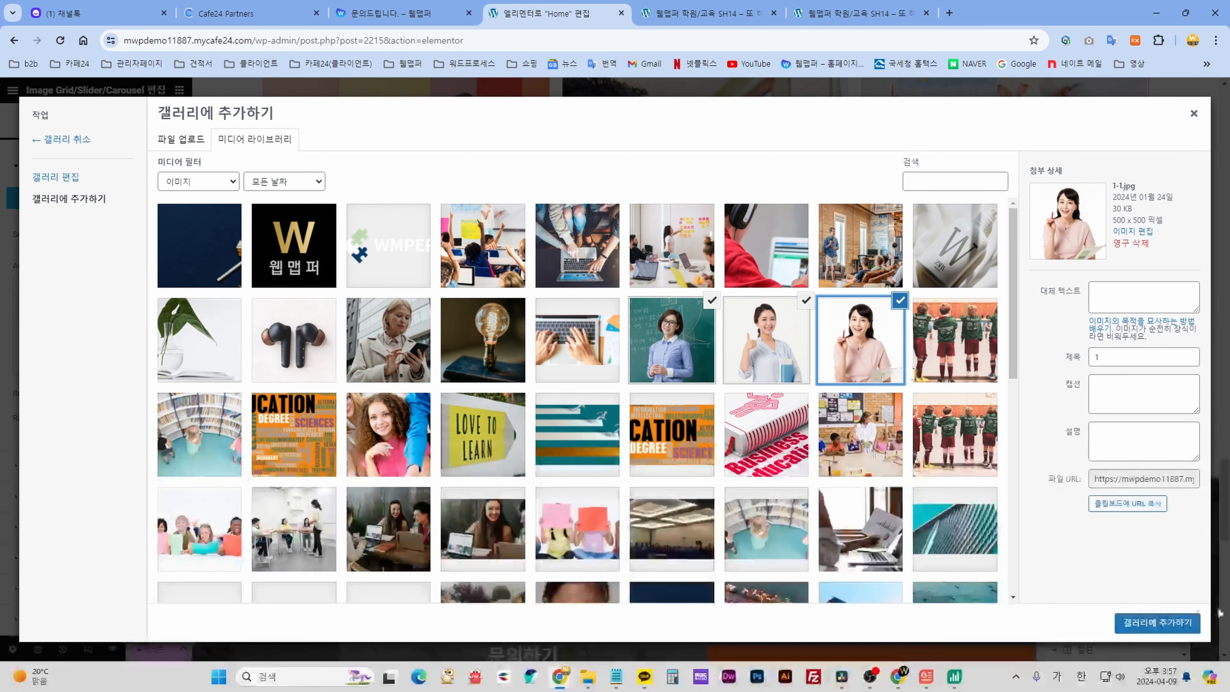
{"action": "left_click", "coordinate": [1164, 623]}
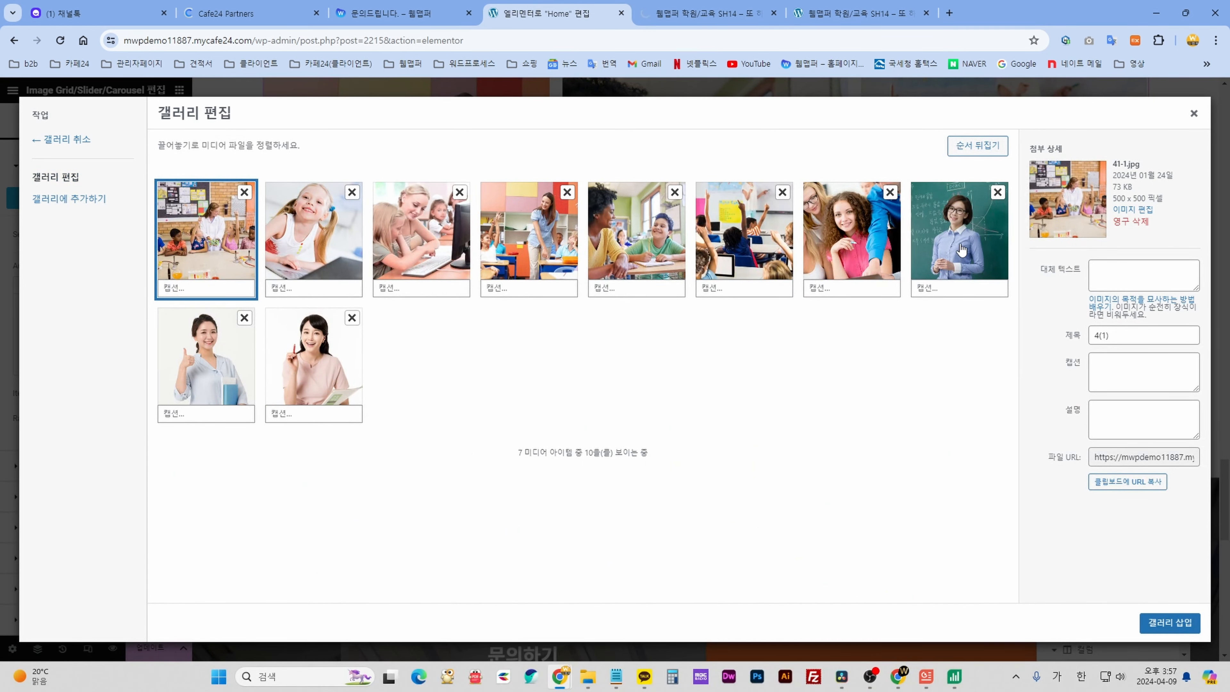
{"action": "left_click", "coordinate": [1181, 623]}
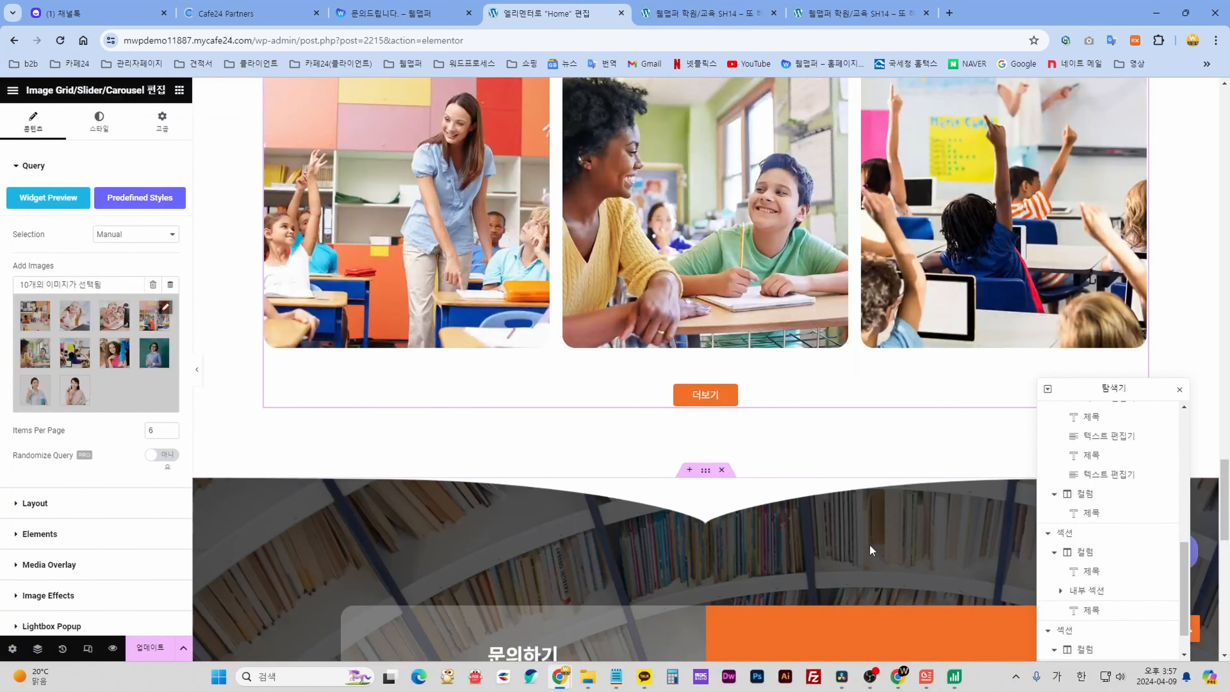
{"action": "scroll", "coordinate": [869, 544], "scroll_direction": "up", "scroll_amount": 5}
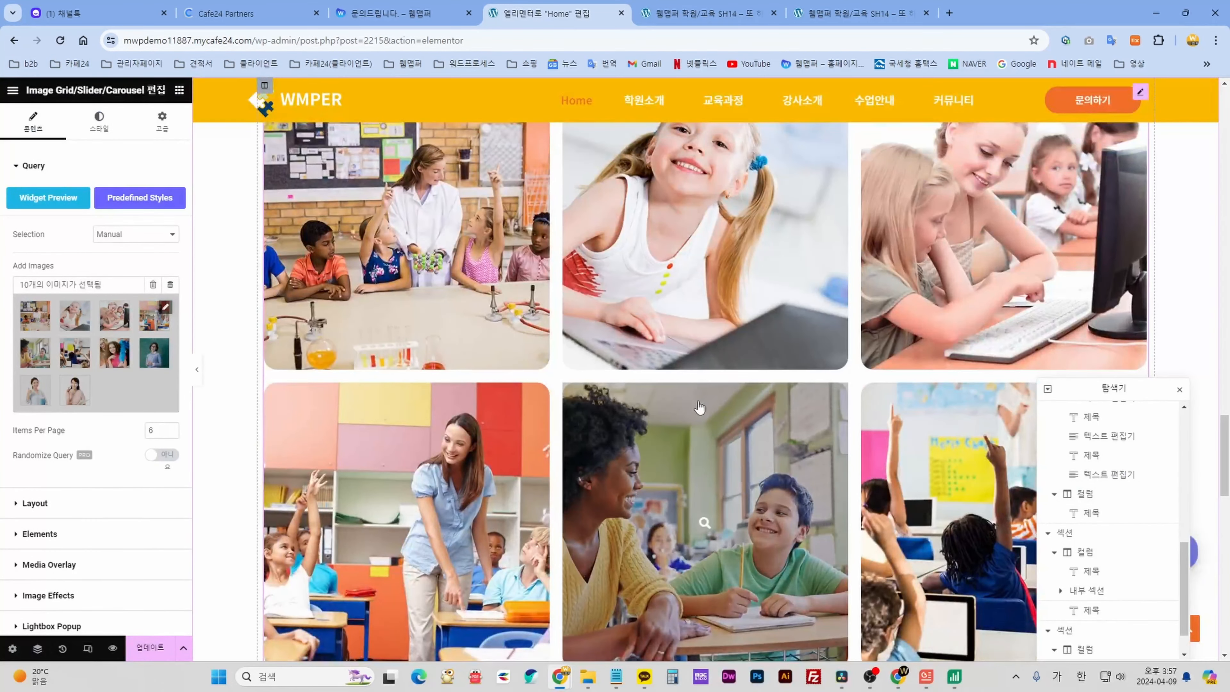
Highlight the gallery's Items Per Page value, switch to the page preview and load more gallery images to examine them.
{"action": "scroll", "coordinate": [699, 407], "scroll_direction": "down", "scroll_amount": 2}
{"action": "scroll", "coordinate": [669, 411], "scroll_direction": "up", "scroll_amount": 1}
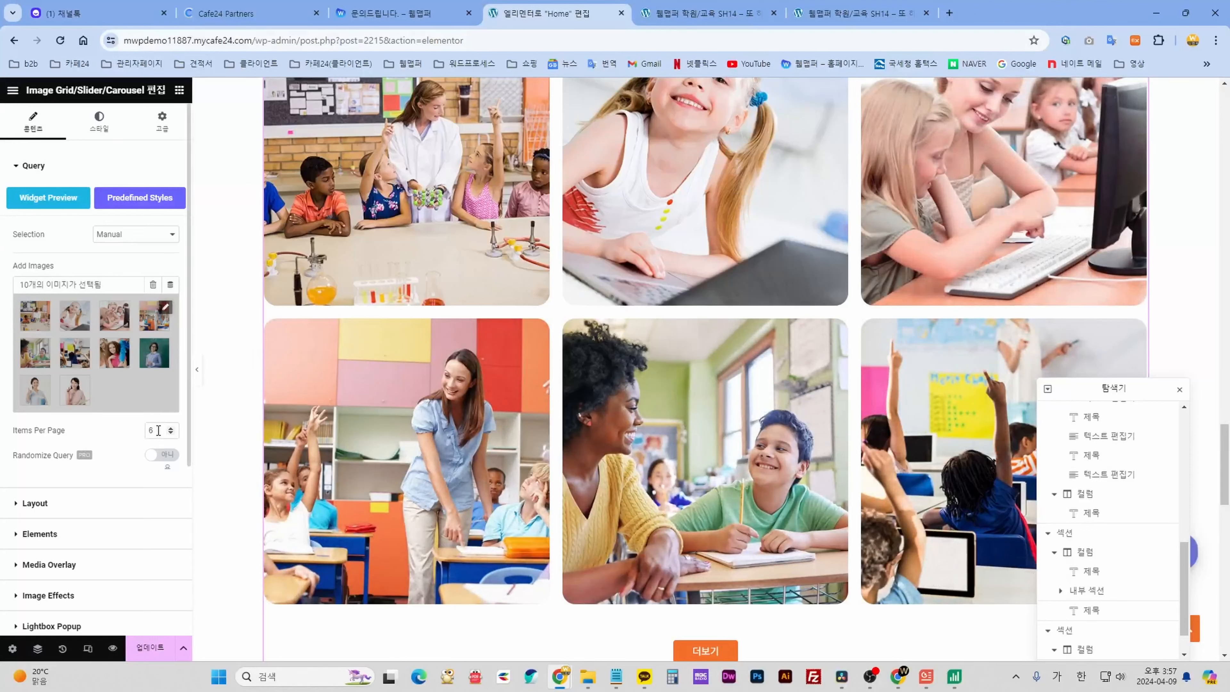
{"action": "double_click", "coordinate": [159, 430]}
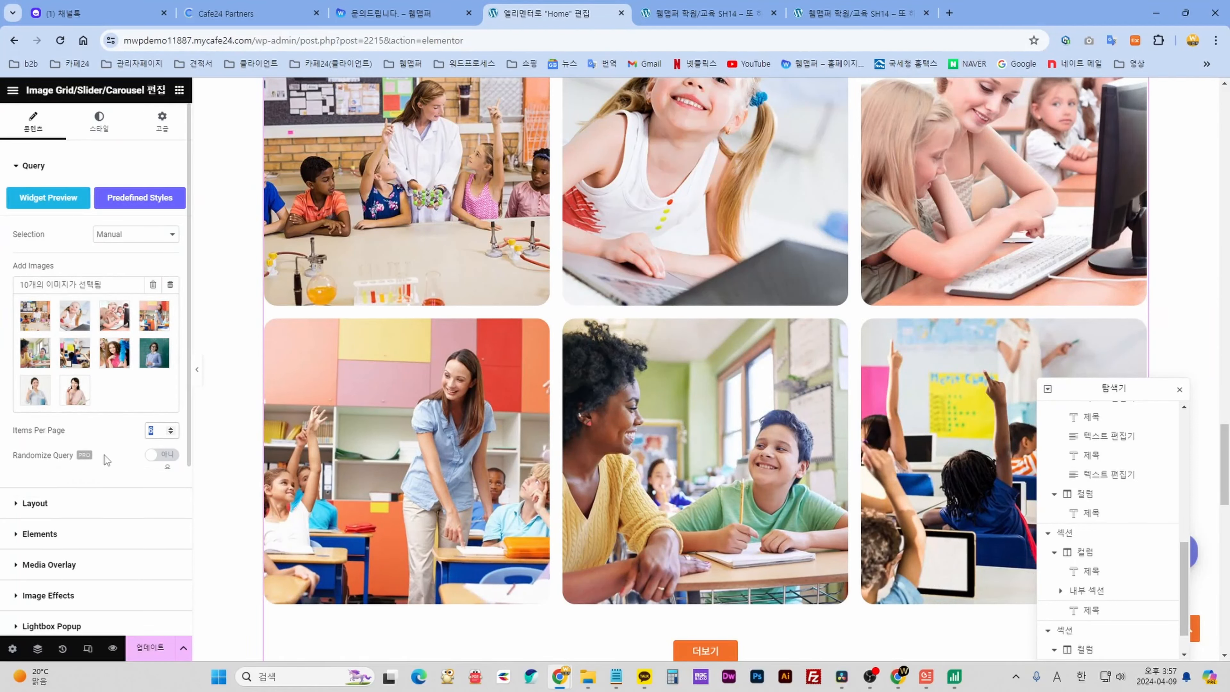
{"action": "left_click", "coordinate": [704, 14]}
{"action": "left_click", "coordinate": [615, 427]}
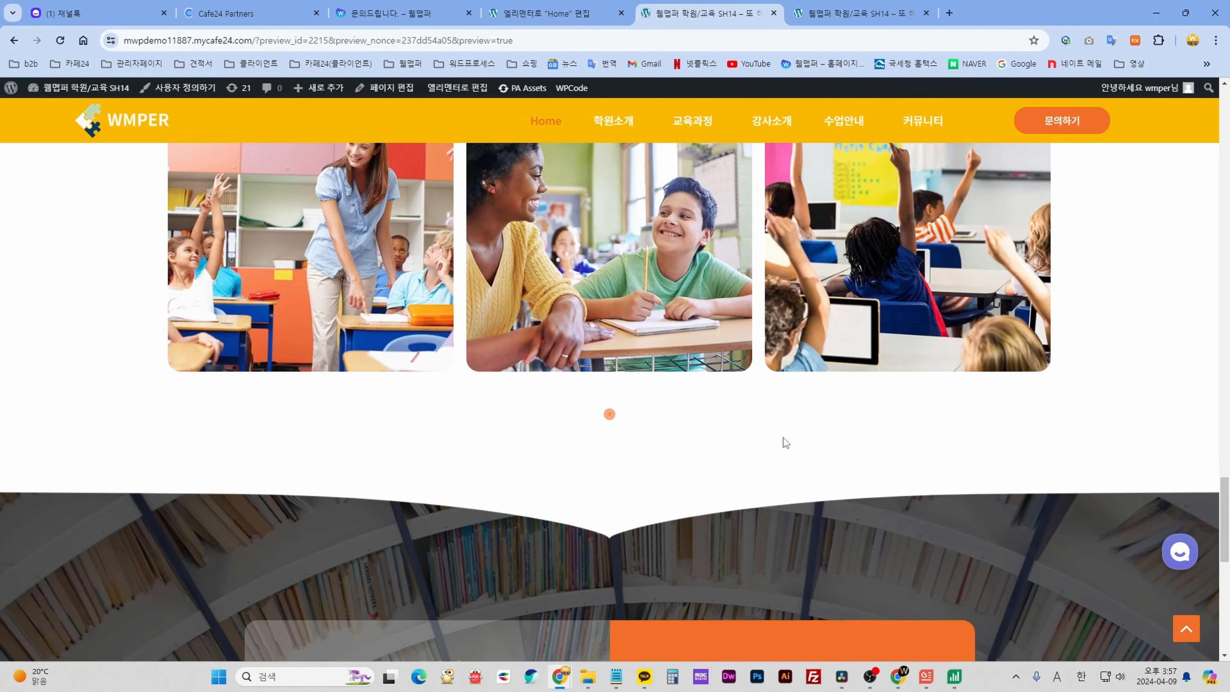
{"action": "scroll", "coordinate": [783, 437], "scroll_direction": "down", "scroll_amount": 5}
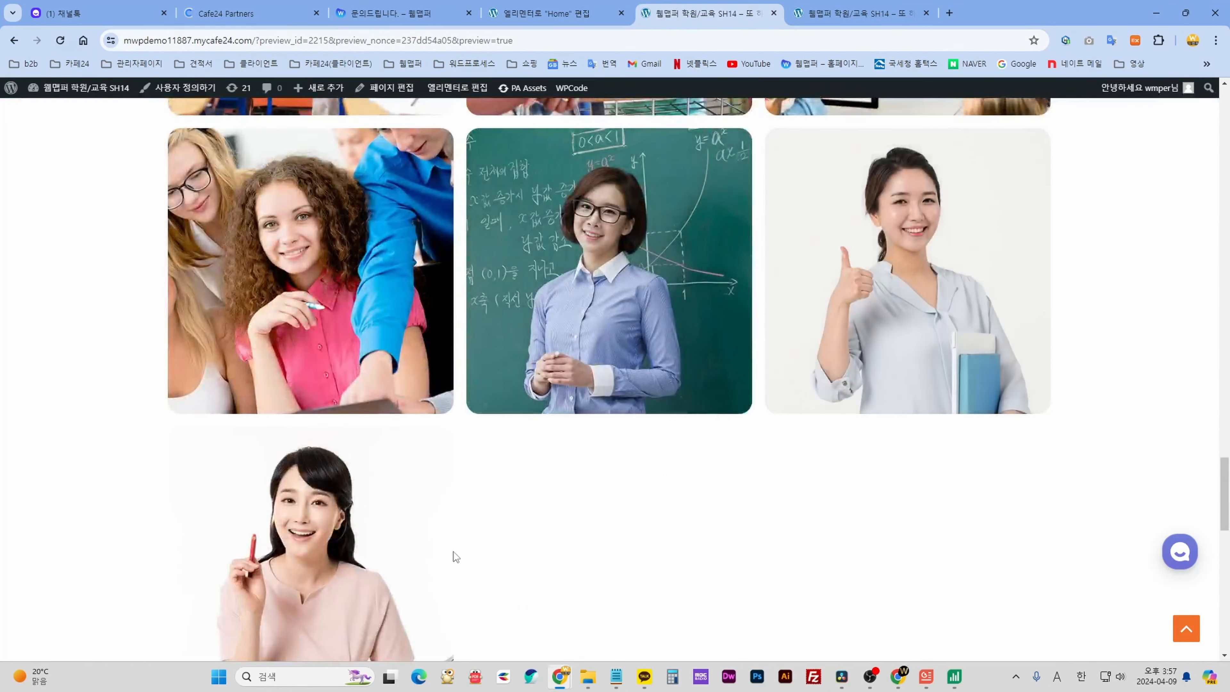
{"action": "scroll", "coordinate": [566, 533], "scroll_direction": "up", "scroll_amount": 2}
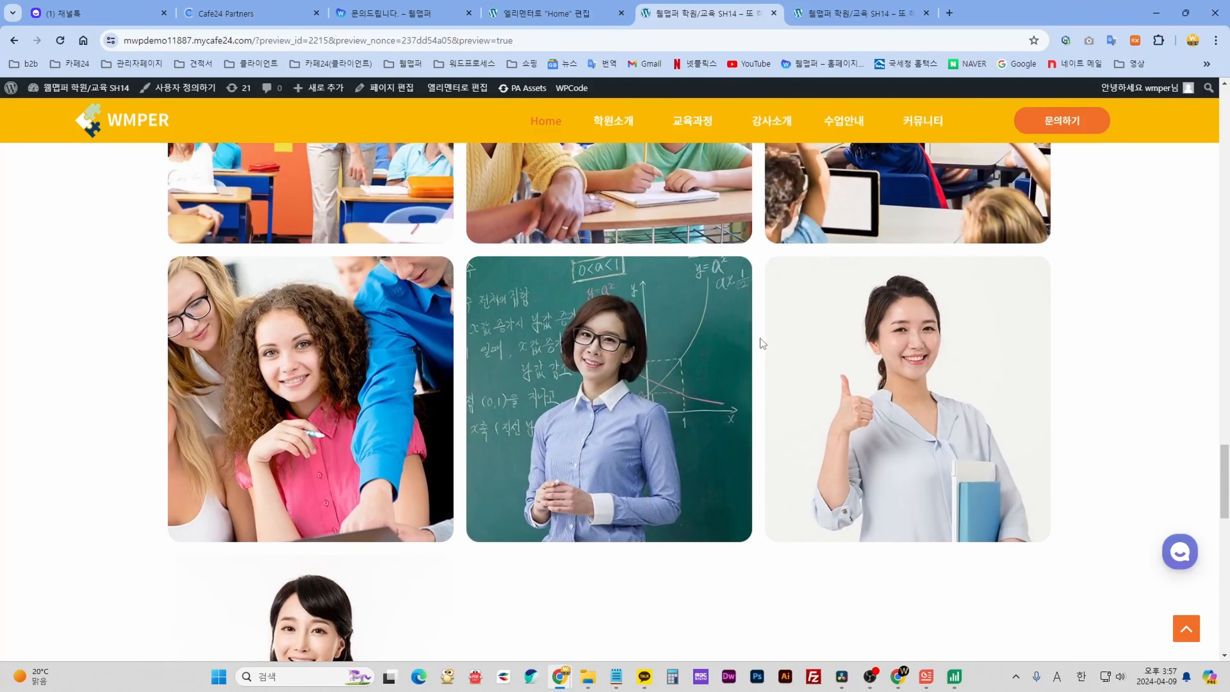
Reorder the image grid's gallery so the three female teacher photos come first, with the green-chalkboard photo third, and insert the gallery.
{"action": "left_click", "coordinate": [547, 13]}
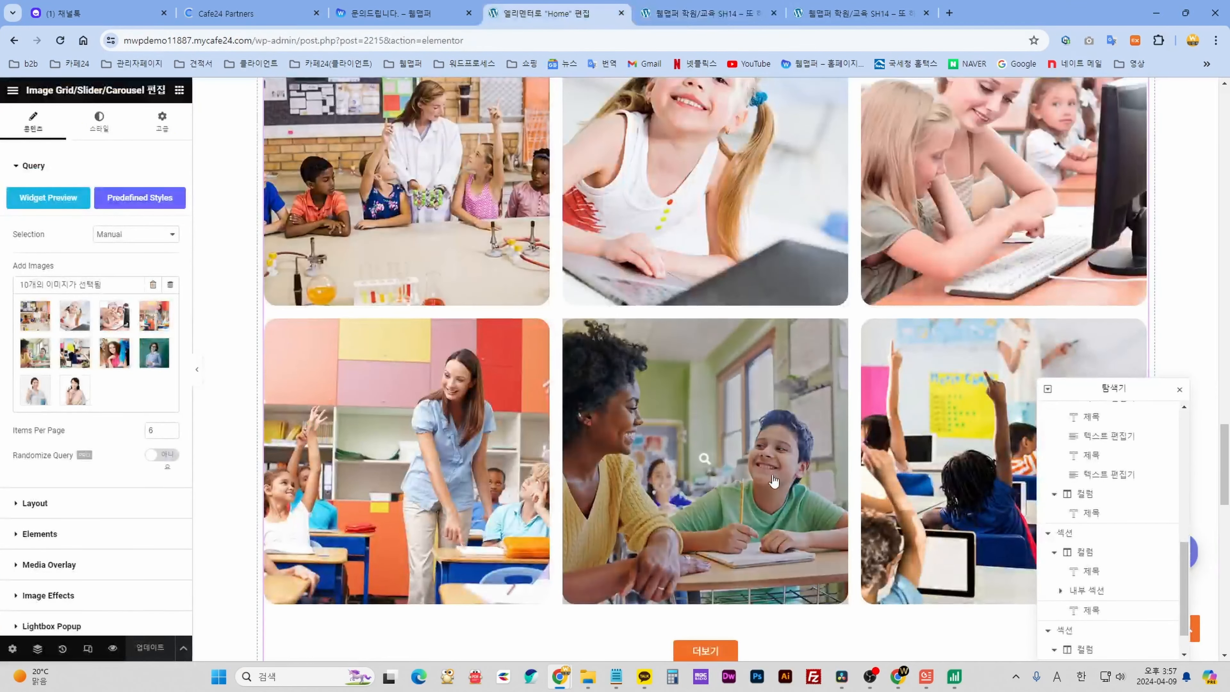
{"action": "scroll", "coordinate": [217, 418], "scroll_direction": "down", "scroll_amount": 1}
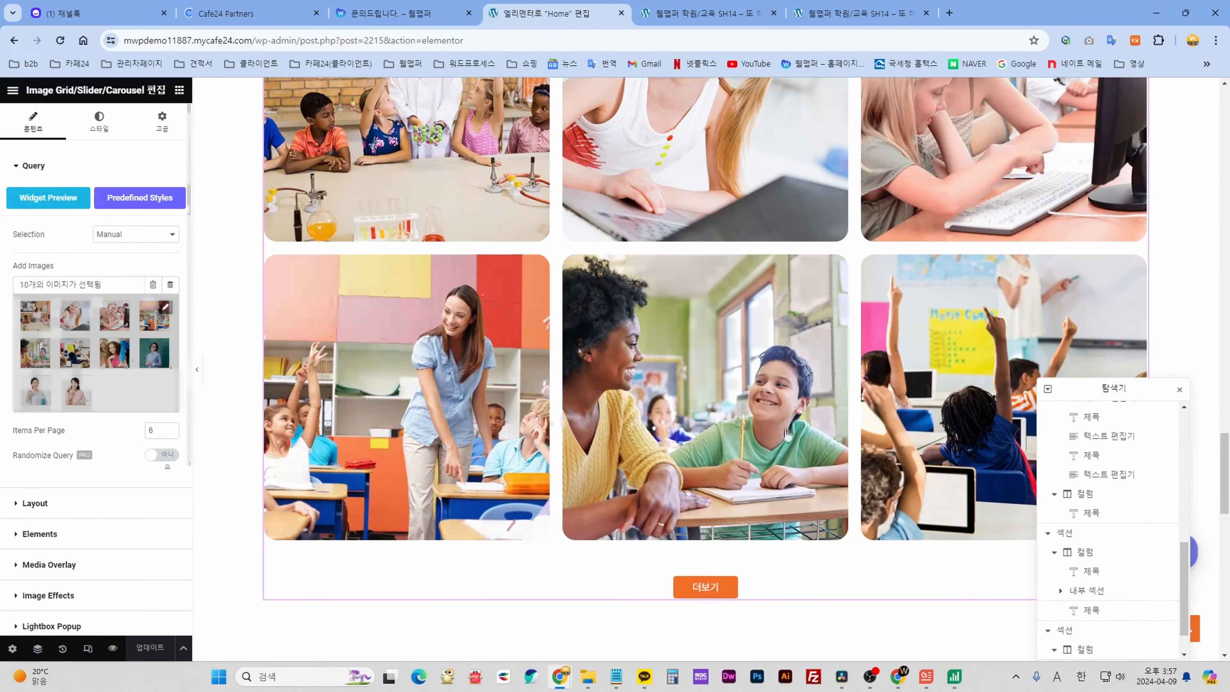
{"action": "left_click", "coordinate": [114, 374]}
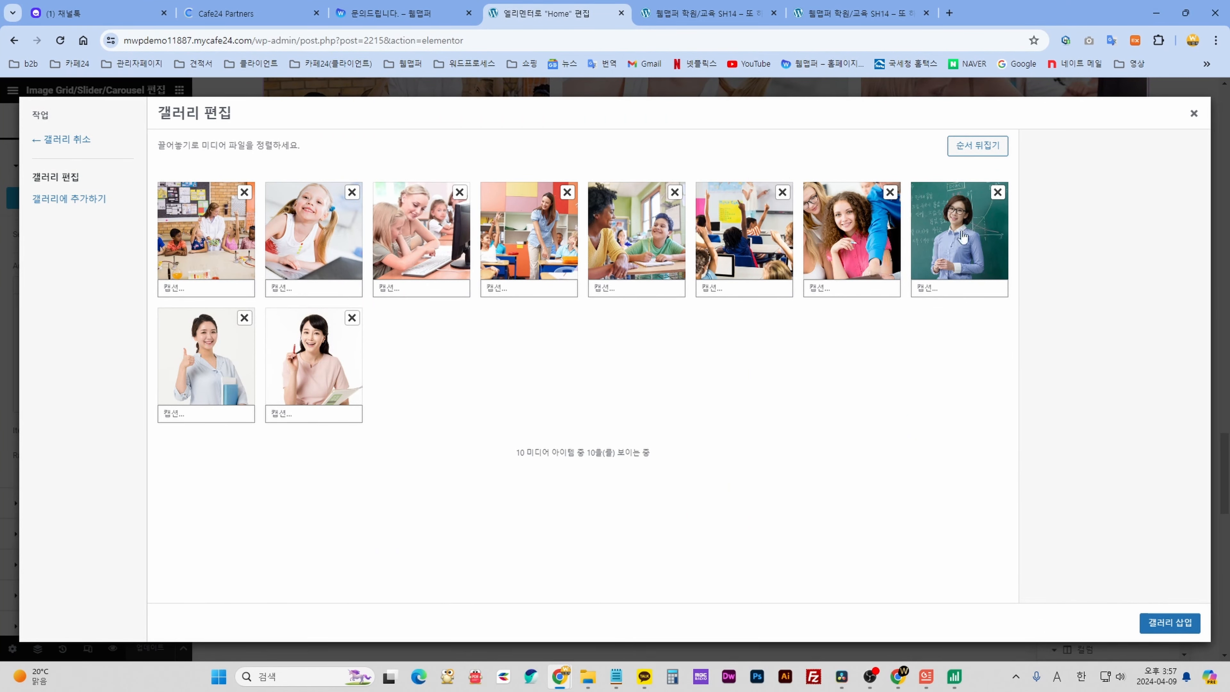
{"action": "left_click_drag", "start_coordinate": [960, 268], "coordinate": [220, 233]}
{"action": "left_click_drag", "start_coordinate": [314, 358], "coordinate": [211, 232]}
{"action": "left_click_drag", "start_coordinate": [314, 358], "coordinate": [212, 233]}
{"action": "left_click", "coordinate": [1169, 623]}
Update the Home page, check the gallery order in the page preview and return to the editor.
{"action": "left_click", "coordinate": [150, 648]}
{"action": "left_click", "coordinate": [113, 648]}
{"action": "scroll", "coordinate": [784, 453], "scroll_direction": "down", "scroll_amount": 10}
{"action": "left_click", "coordinate": [546, 13]}
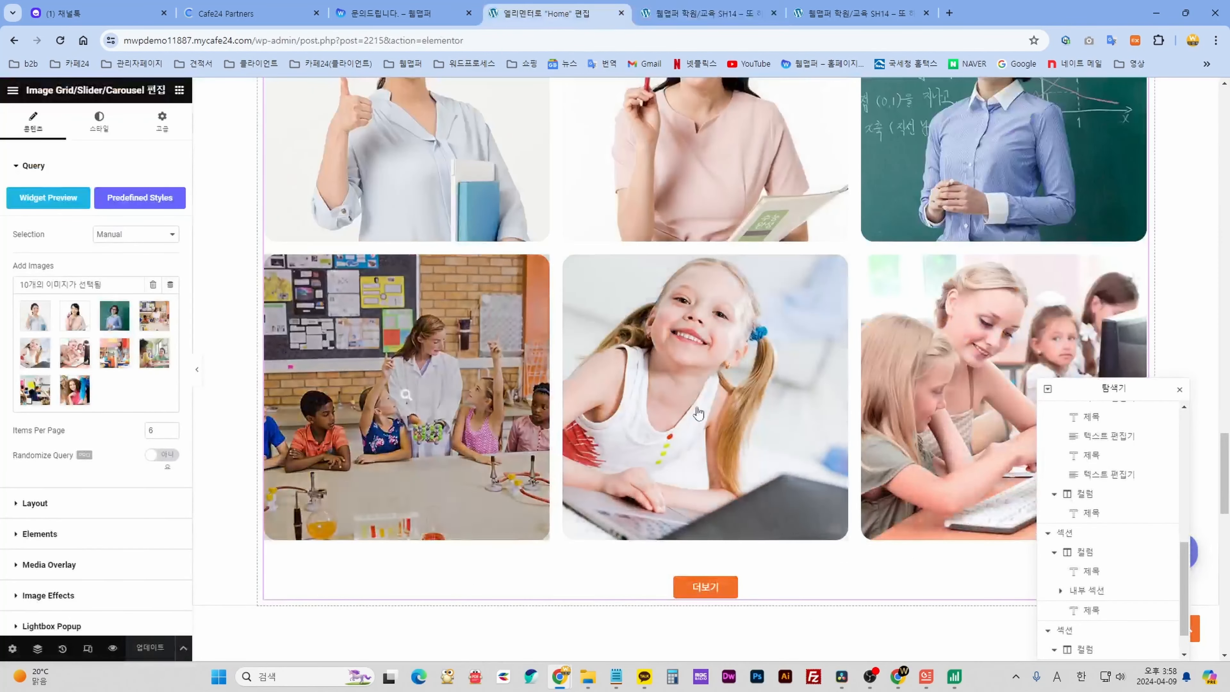
Remove the three female teacher photos from the start of the image grid's gallery.
{"action": "left_click", "coordinate": [134, 360]}
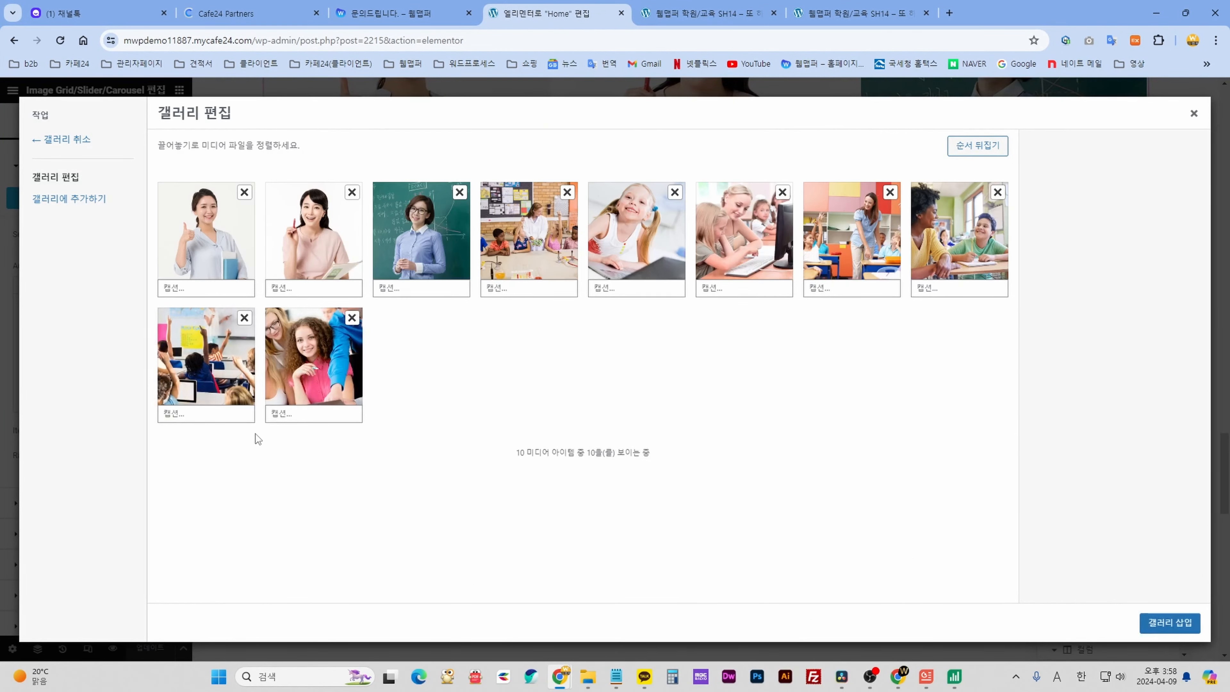
{"action": "left_click", "coordinate": [245, 193]}
{"action": "left_click", "coordinate": [245, 193]}
{"action": "left_click", "coordinate": [245, 193]}
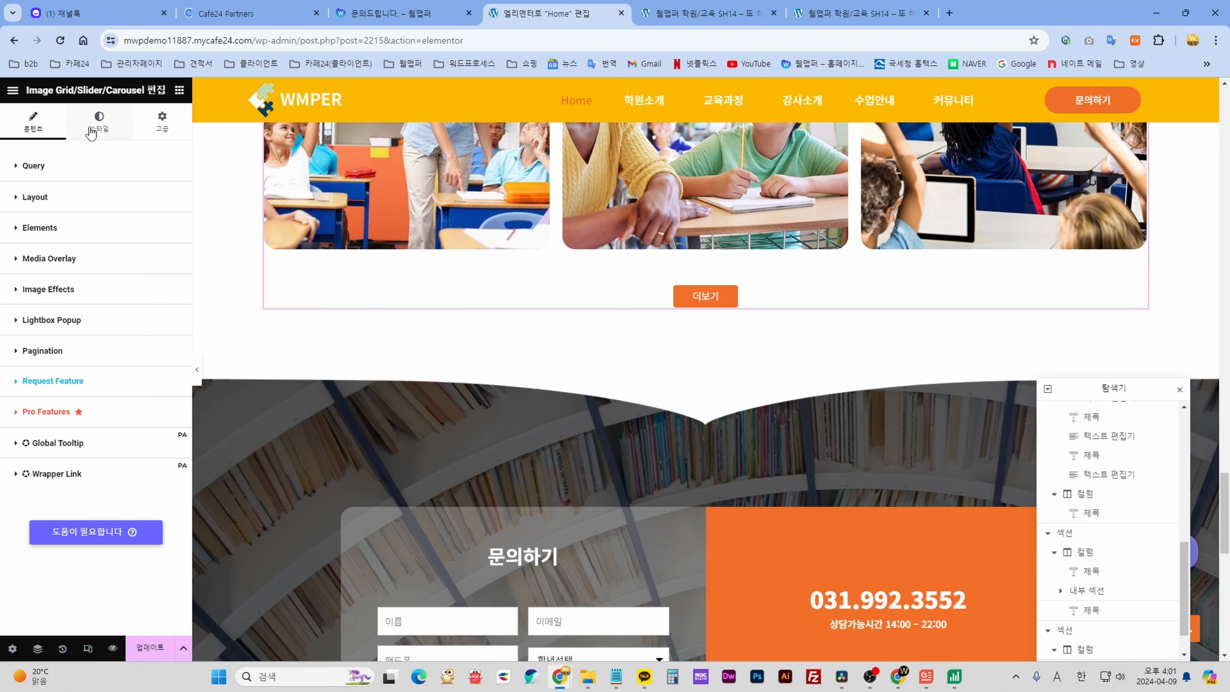
Set the normal background color of the gallery's 더보기 button to black in its Pagination style.
{"action": "left_click", "coordinate": [99, 122]}
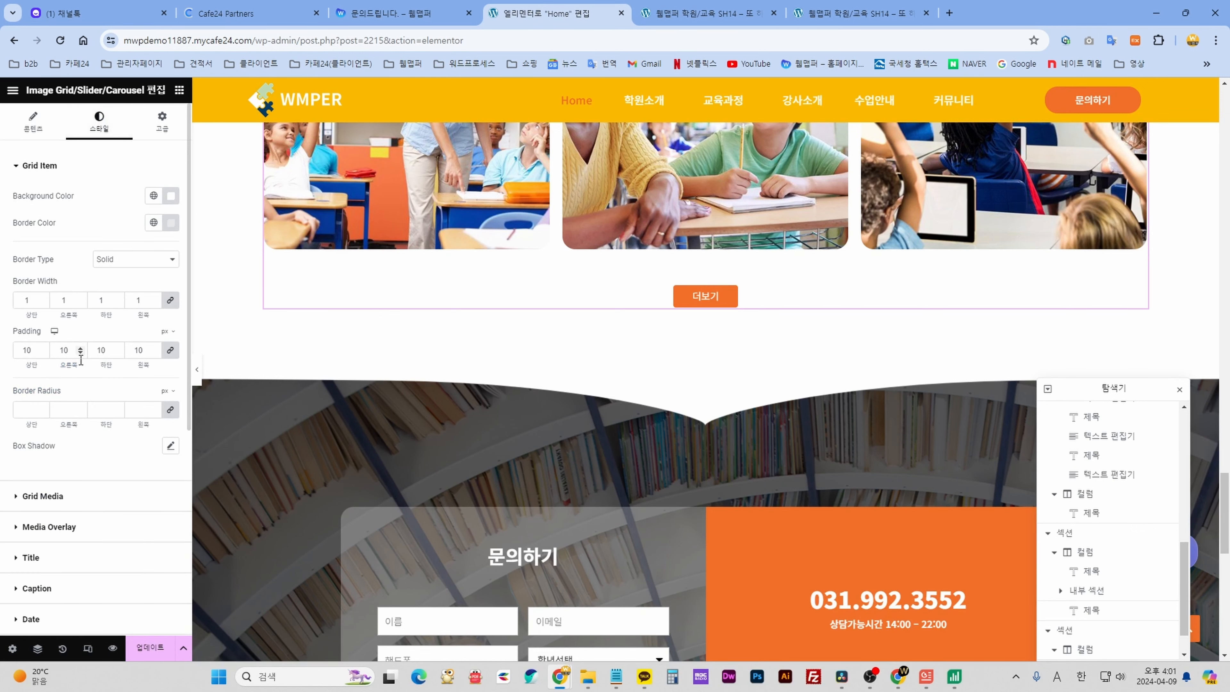
{"action": "scroll", "coordinate": [81, 361], "scroll_direction": "down", "scroll_amount": 7}
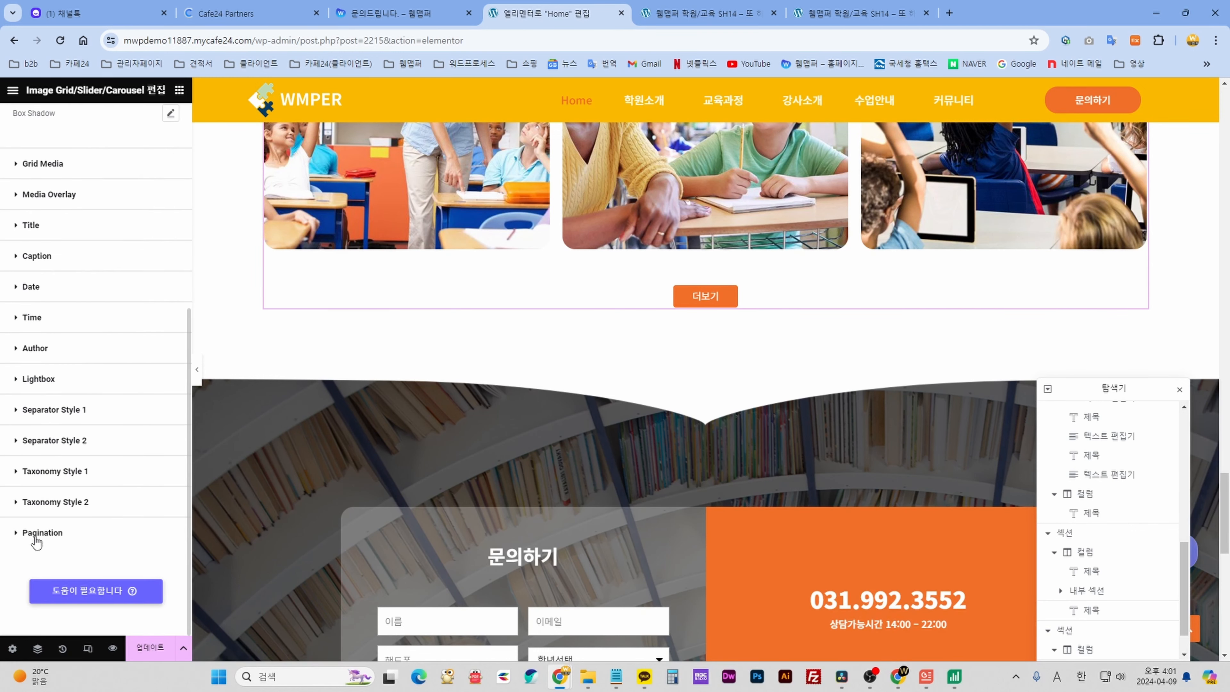
{"action": "left_click", "coordinate": [42, 533]}
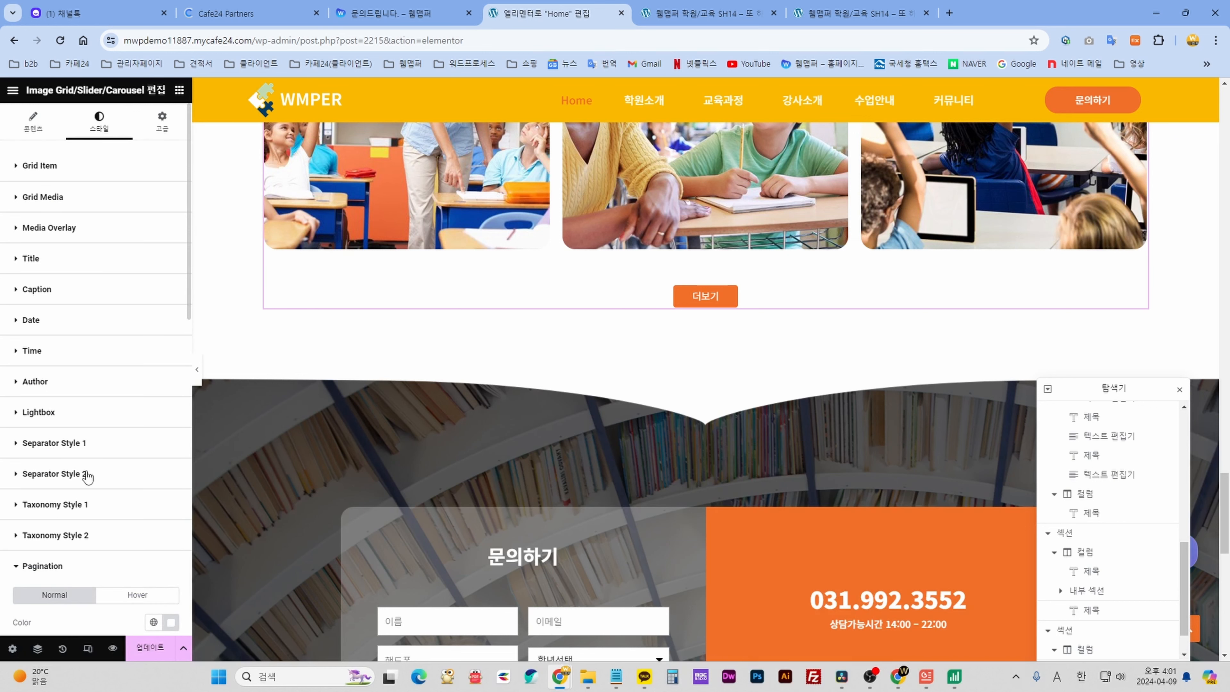
{"action": "scroll", "coordinate": [87, 469], "scroll_direction": "down", "scroll_amount": 5}
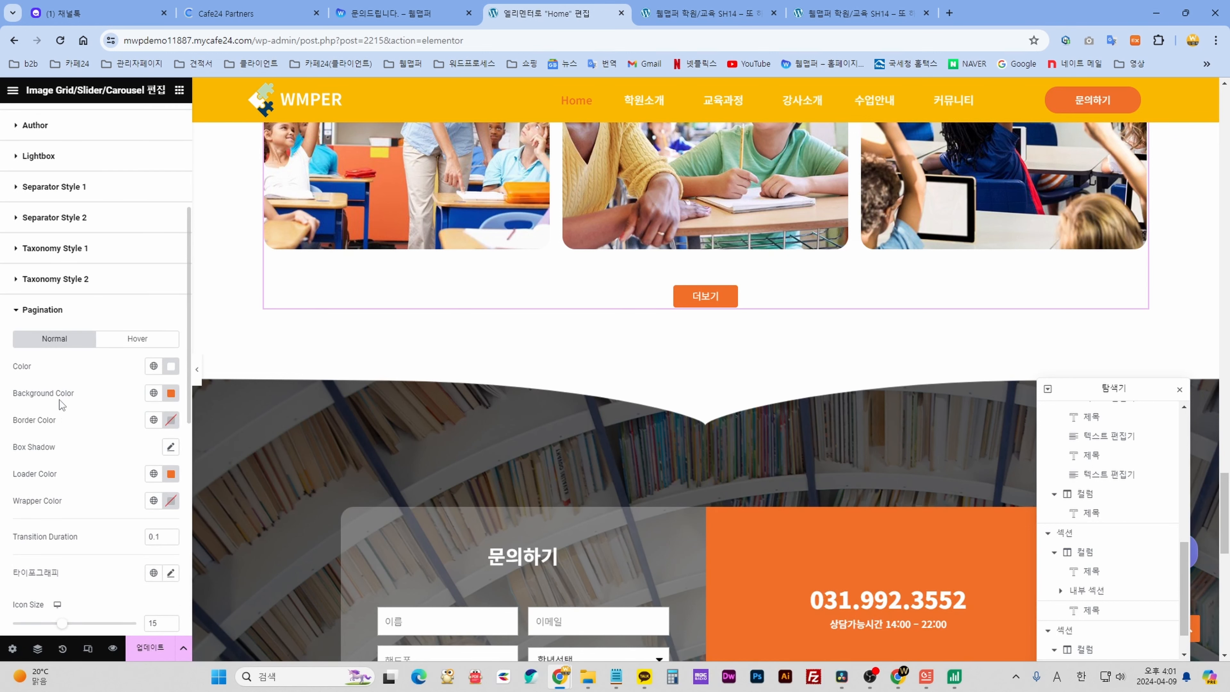
{"action": "left_click", "coordinate": [171, 393]}
{"action": "left_click_drag", "start_coordinate": [217, 507], "coordinate": [244, 540]}
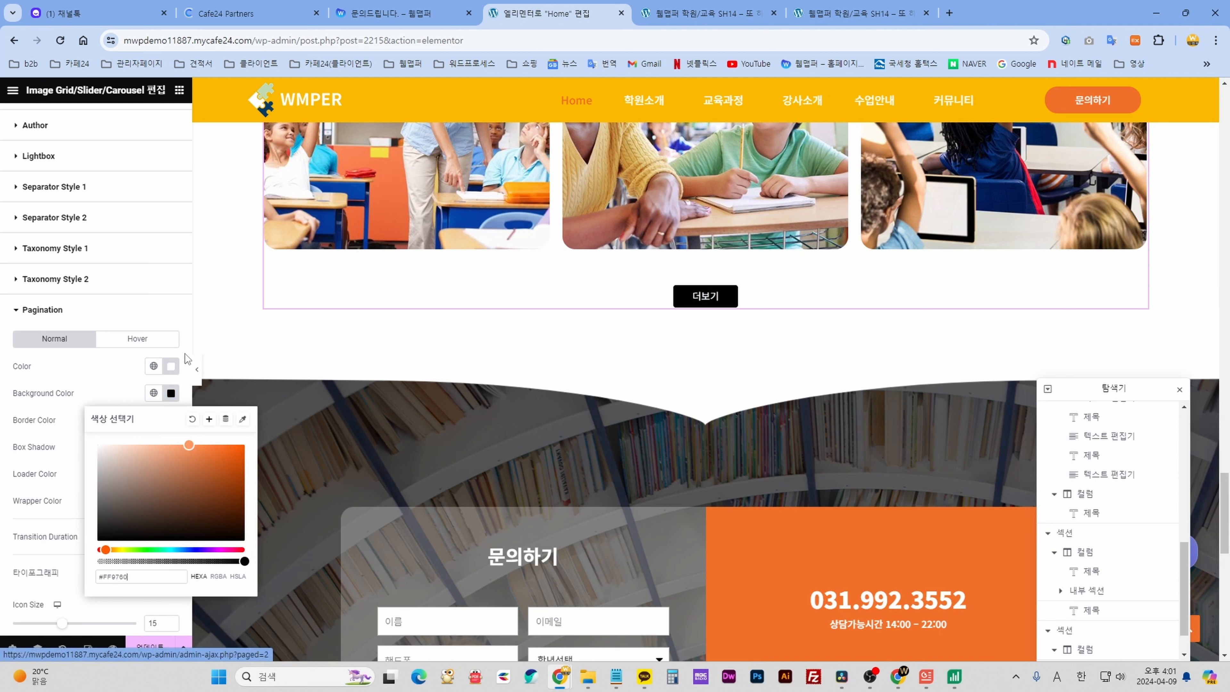
{"action": "left_click_drag", "start_coordinate": [137, 461], "coordinate": [89, 394]}
{"action": "left_click", "coordinate": [89, 392]}
Set the hover text color of the gallery's 더보기 button to a dark brown.
{"action": "left_click", "coordinate": [138, 339]}
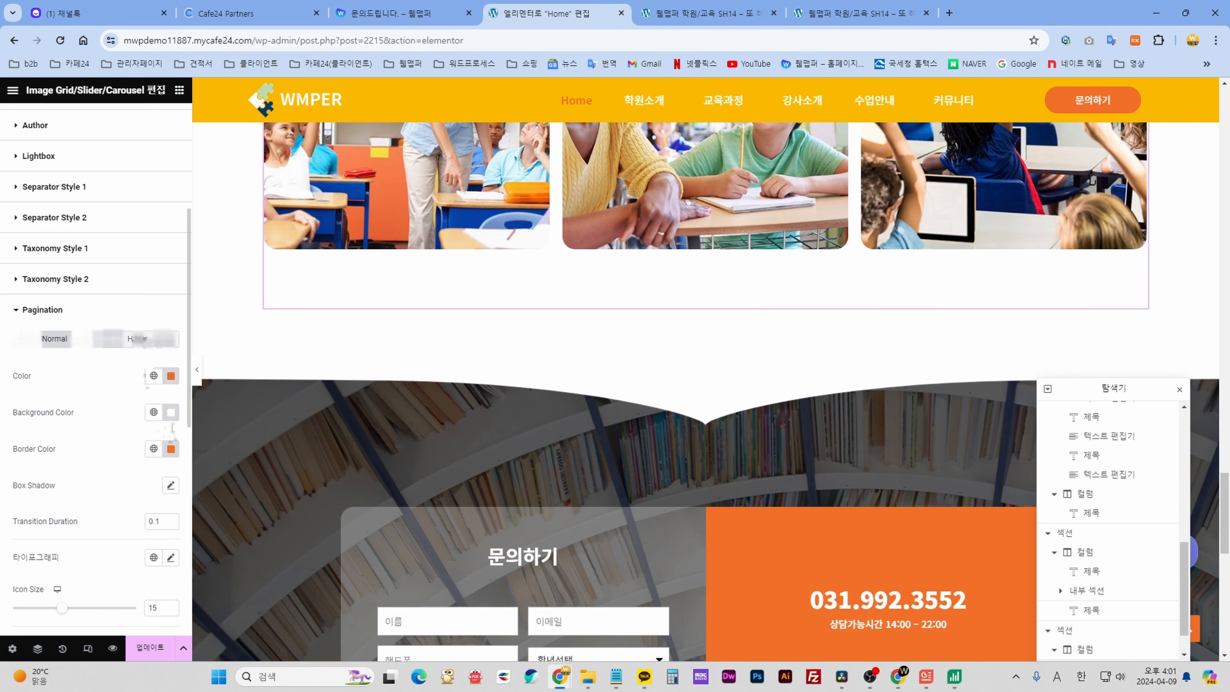
{"action": "left_click", "coordinate": [173, 379]}
{"action": "mouse_move", "coordinate": [182, 476]}
{"action": "left_mouse_down"}
{"action": "mouse_move", "coordinate": [152, 415]}
{"action": "mouse_move", "coordinate": [138, 431]}
{"action": "mouse_move", "coordinate": [190, 472]}
{"action": "left_mouse_up"}
Set the 더보기 button's background color in the normal state to #000000.
{"action": "left_click", "coordinate": [74, 344]}
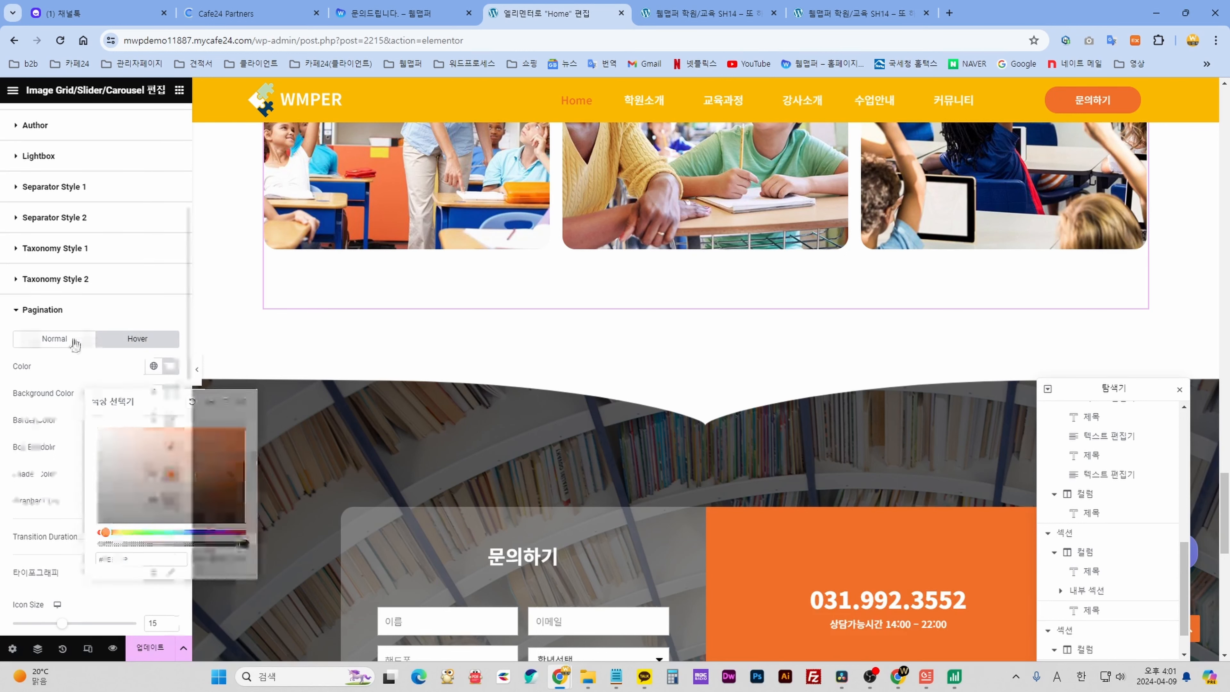
{"action": "left_click", "coordinate": [171, 394]}
{"action": "left_click_drag", "start_coordinate": [210, 524], "coordinate": [206, 543]}
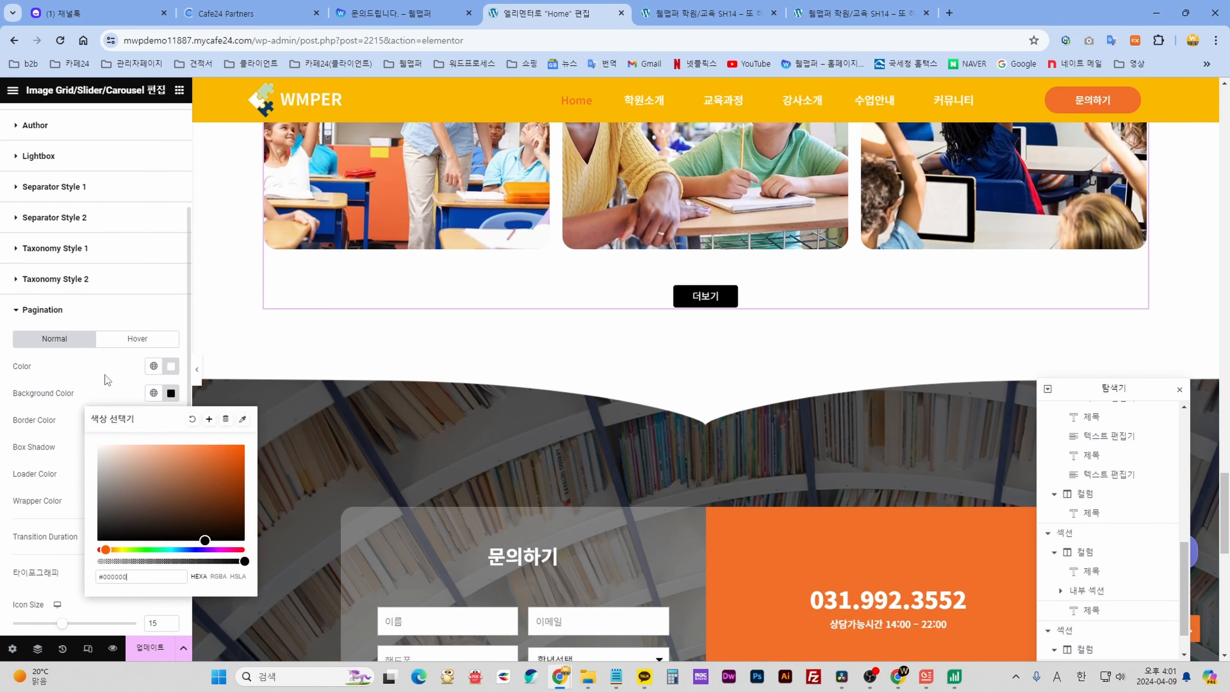
{"action": "left_click", "coordinate": [106, 379]}
Set the 더보기 button's hover background color to a bright red.
{"action": "left_click", "coordinate": [146, 337]}
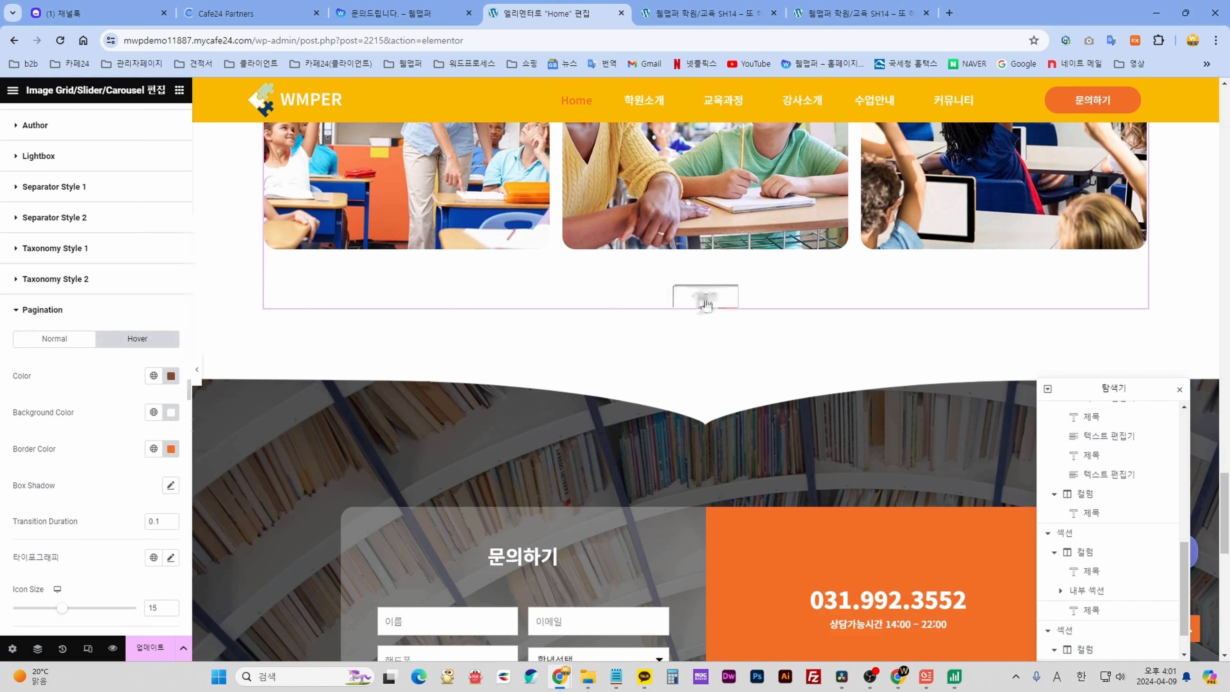
{"action": "left_click", "coordinate": [170, 412]}
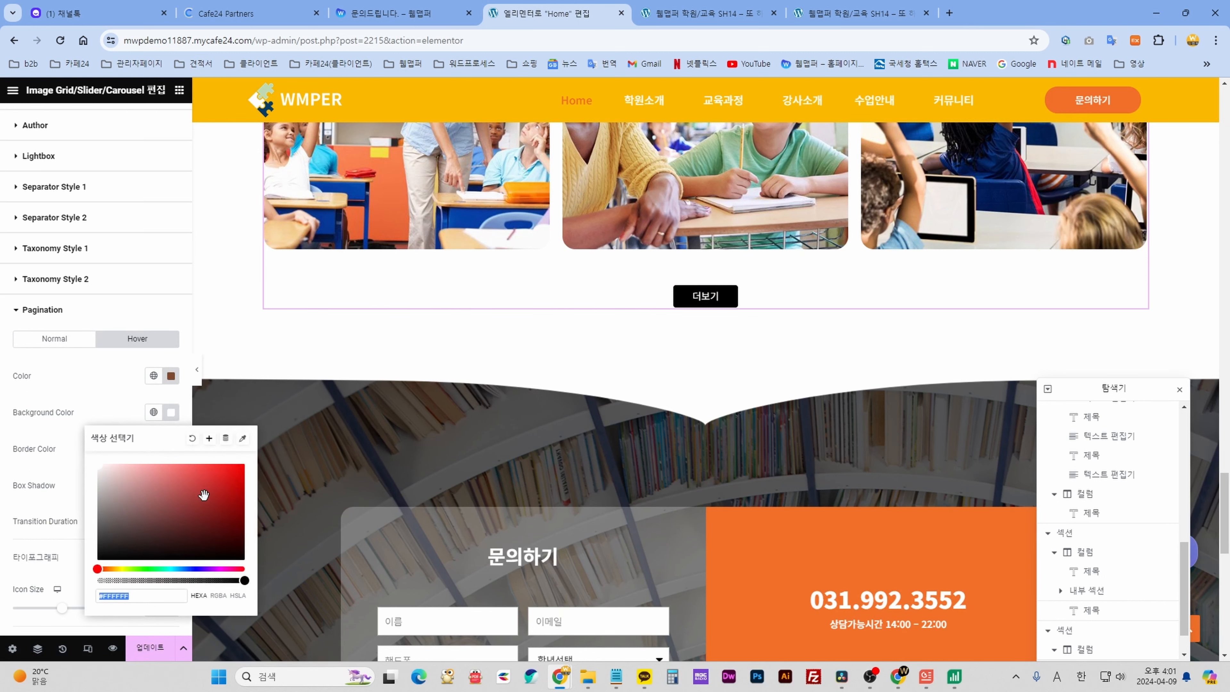
{"action": "left_click_drag", "start_coordinate": [205, 497], "coordinate": [239, 470]}
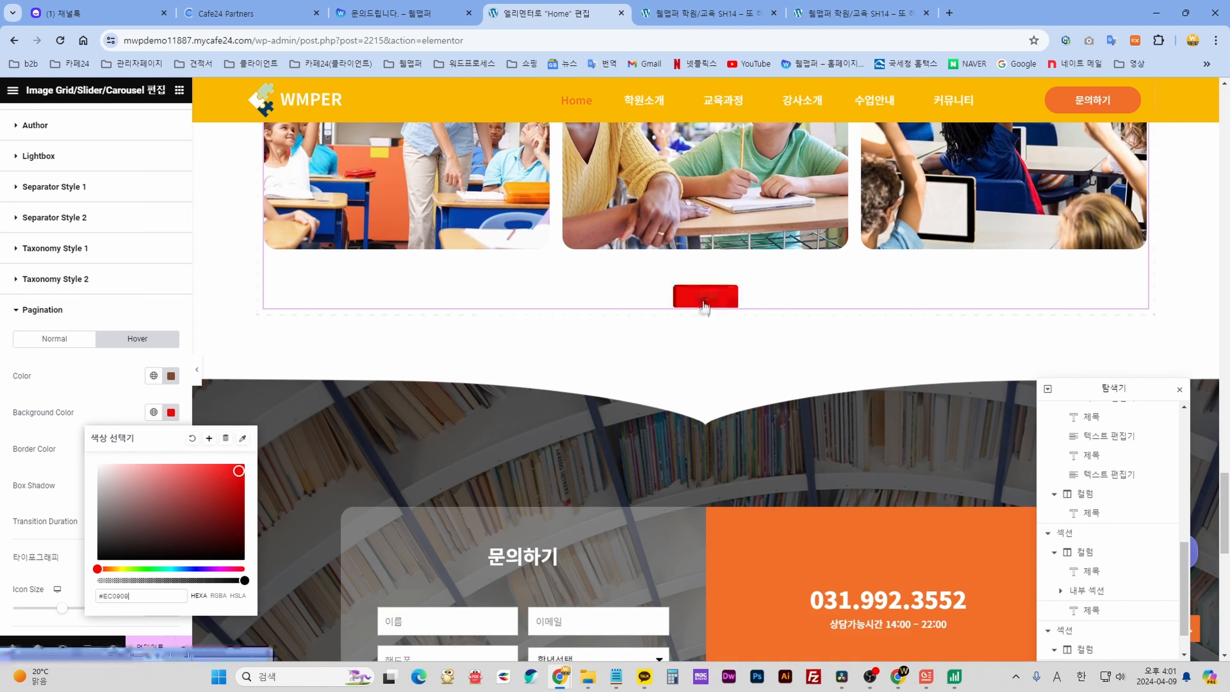
{"action": "left_click", "coordinate": [97, 421]}
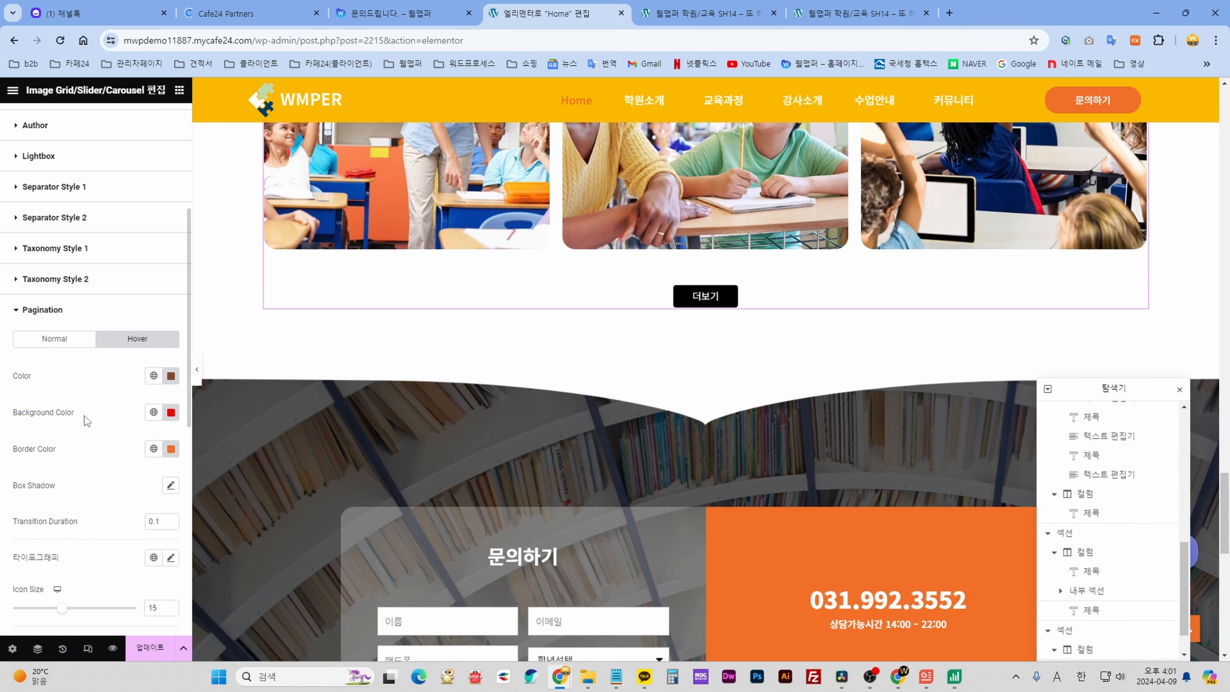
Undo the 더보기 button's color changes and update the Home page.
{"action": "key", "text": "ctrl+z"}
{"action": "key", "text": "ctrl+z"}
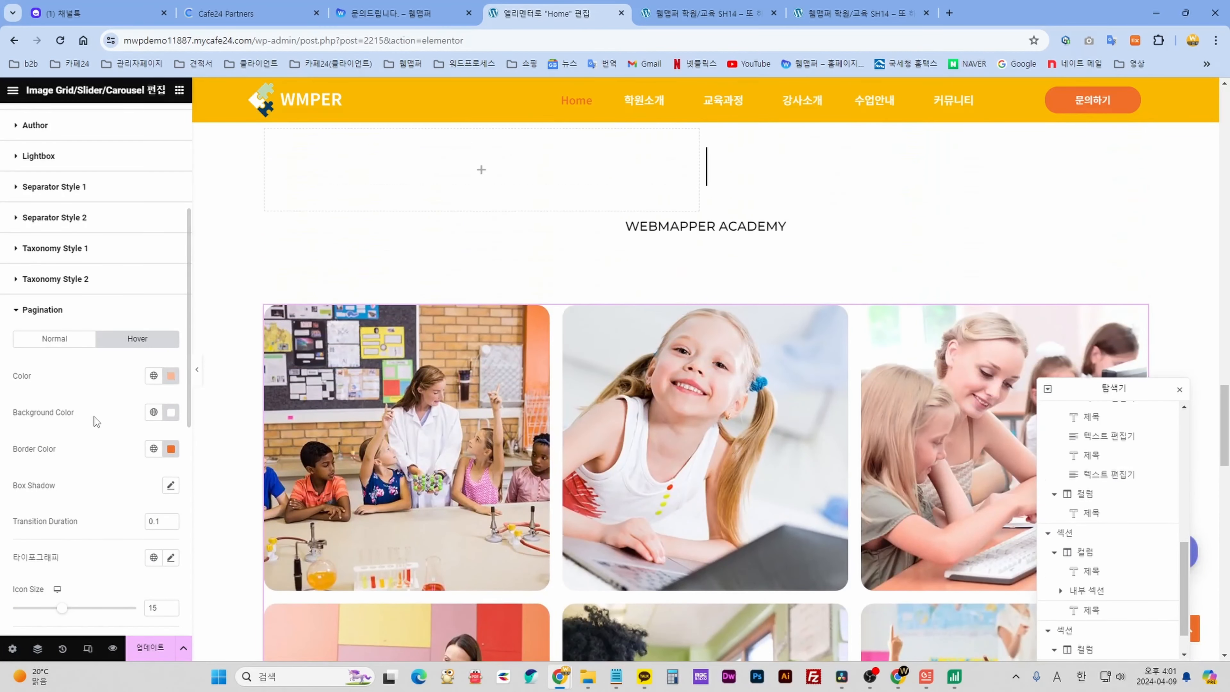
{"action": "left_click", "coordinate": [60, 343]}
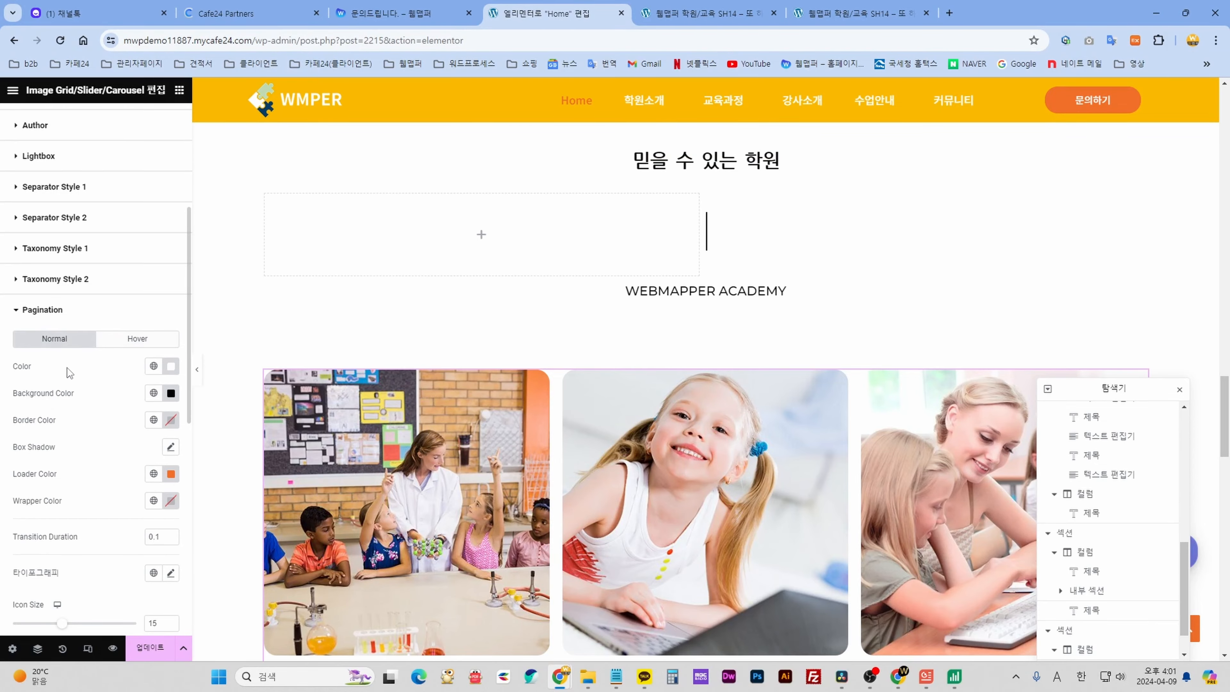
{"action": "key", "text": "ctrl+z"}
{"action": "scroll", "coordinate": [706, 502], "scroll_direction": "down", "scroll_amount": 11}
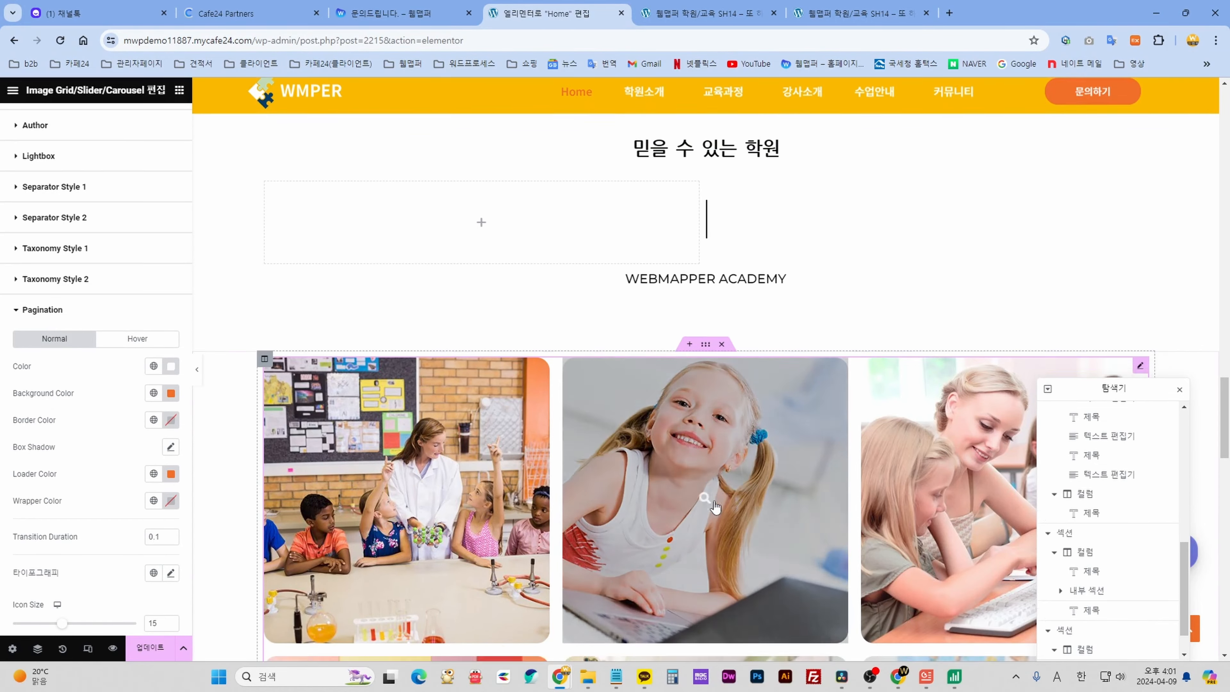
{"action": "scroll", "coordinate": [706, 504], "scroll_direction": "down", "scroll_amount": 4}
{"action": "scroll", "coordinate": [678, 388], "scroll_direction": "up", "scroll_amount": 4}
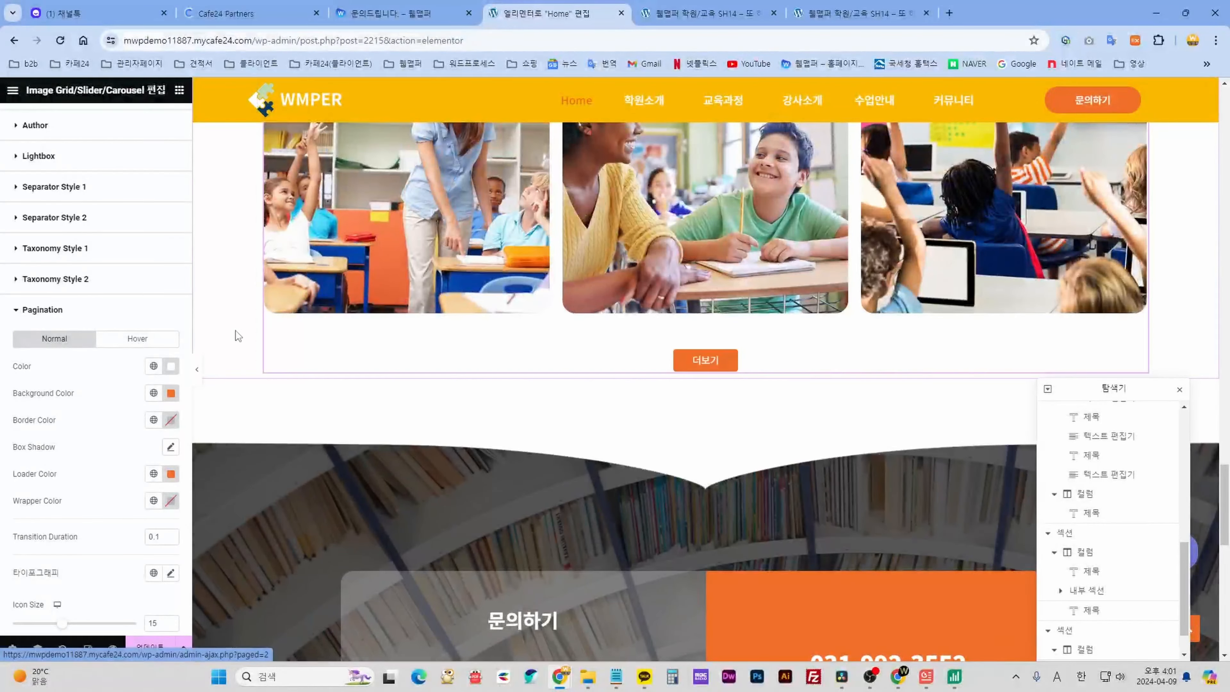
{"action": "left_click", "coordinate": [154, 647]}
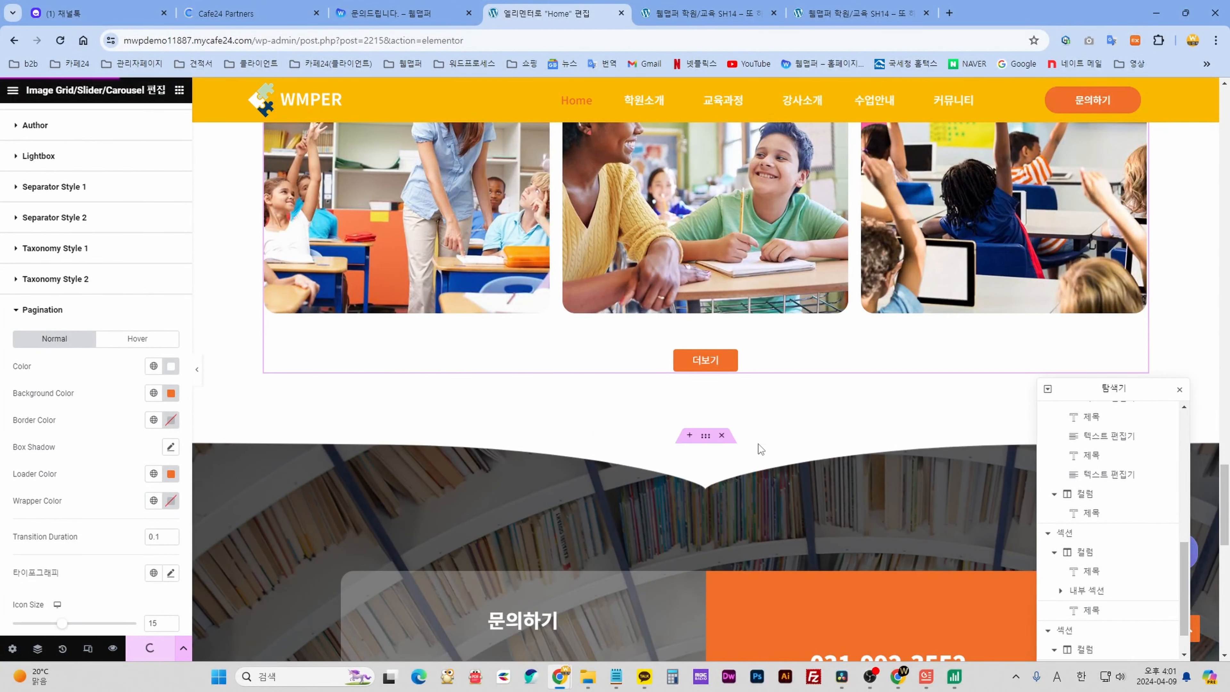
Replace the 문의하기 section's background image with the media library photo of children in green jerseys seen from behind.
{"action": "scroll", "coordinate": [762, 444], "scroll_direction": "down", "scroll_amount": 8}
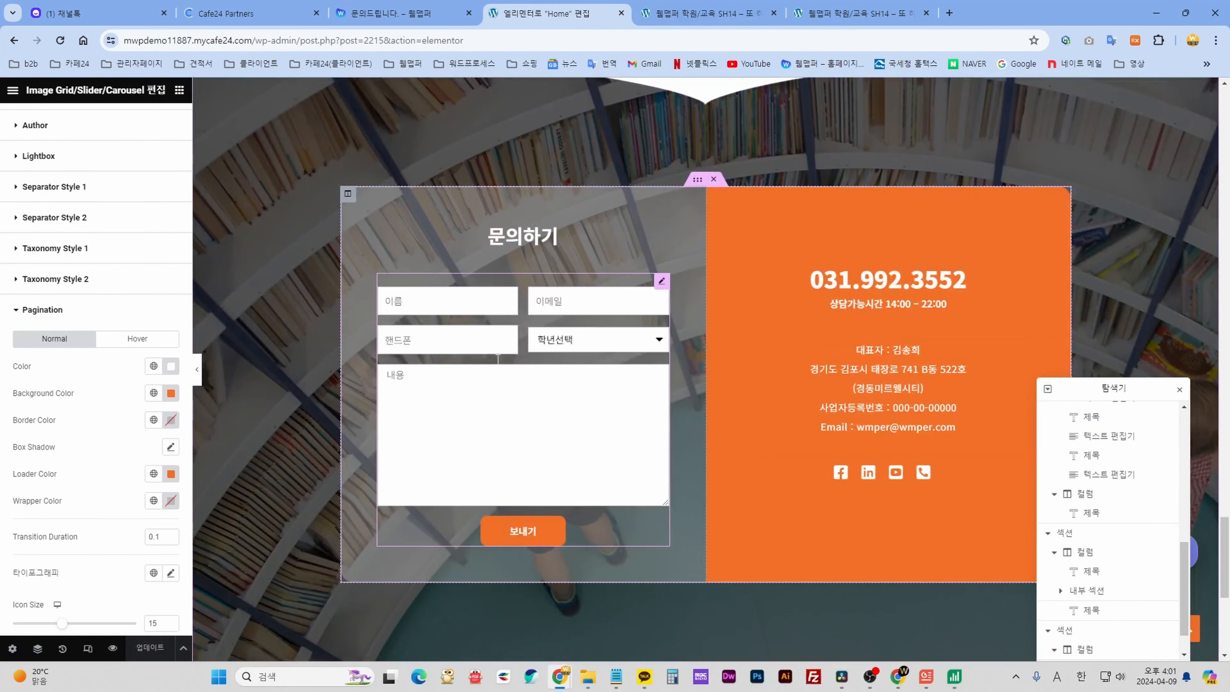
{"action": "scroll", "coordinate": [700, 339], "scroll_direction": "up", "scroll_amount": 4}
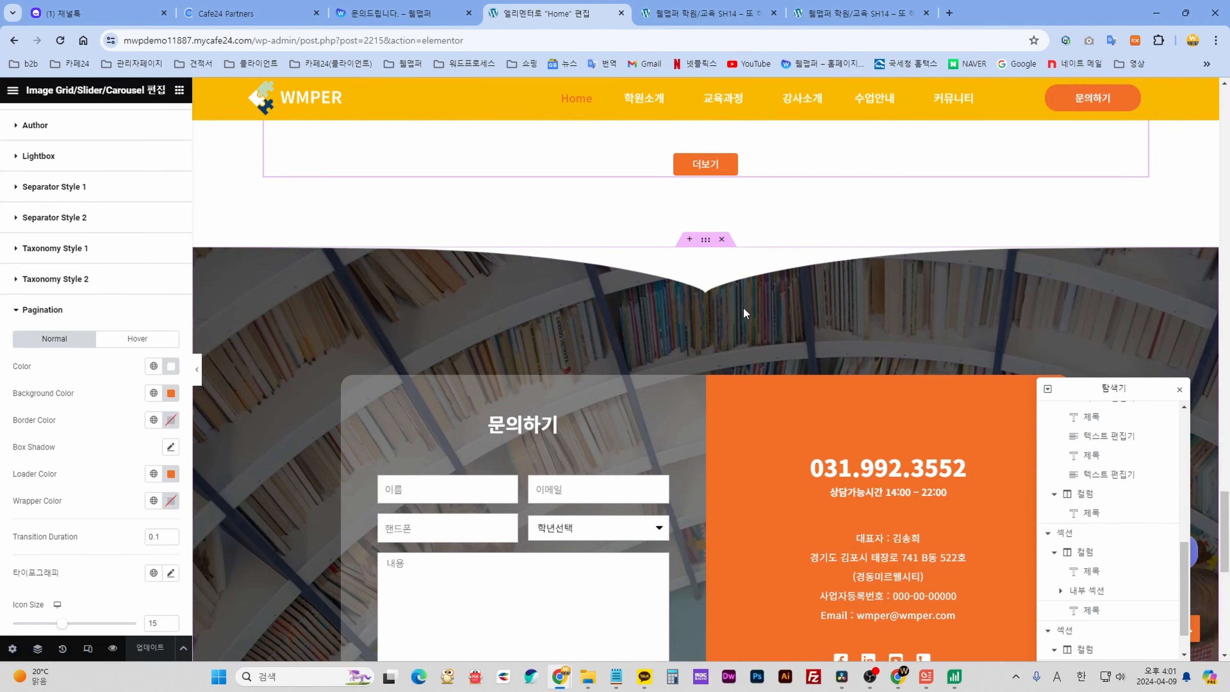
{"action": "scroll", "coordinate": [741, 310], "scroll_direction": "down", "scroll_amount": 8}
{"action": "scroll", "coordinate": [710, 475], "scroll_direction": "down", "scroll_amount": 2}
{"action": "scroll", "coordinate": [702, 339], "scroll_direction": "up", "scroll_amount": 7}
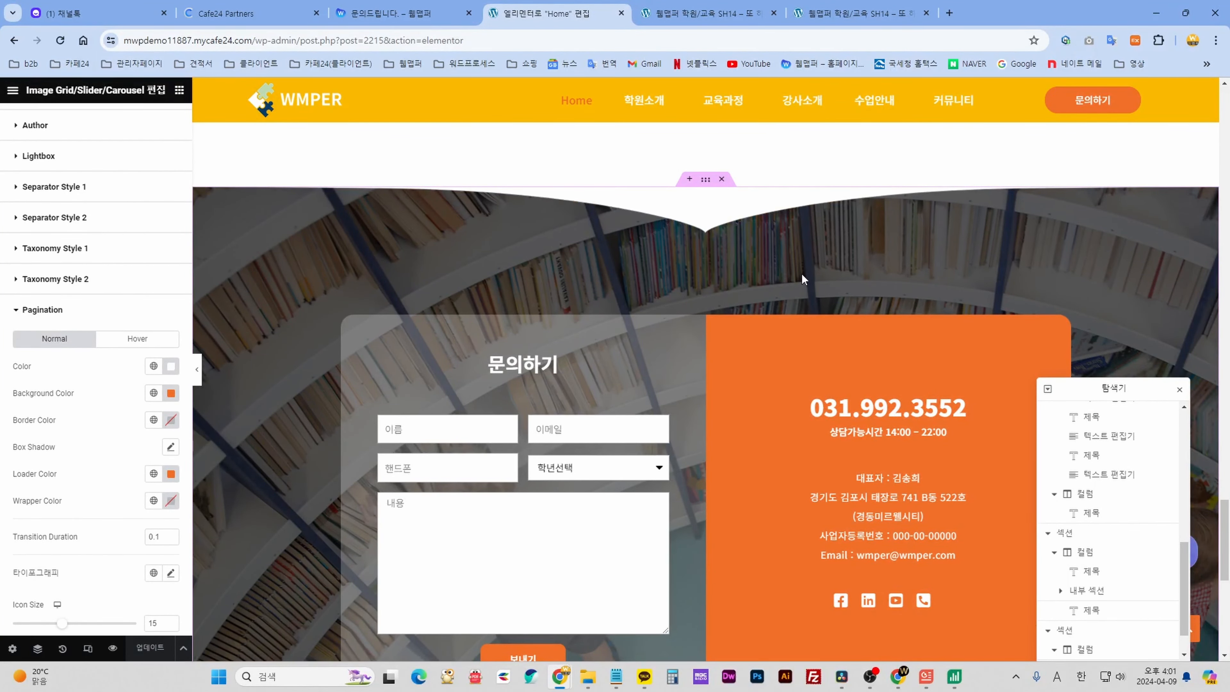
{"action": "left_click", "coordinate": [705, 181]}
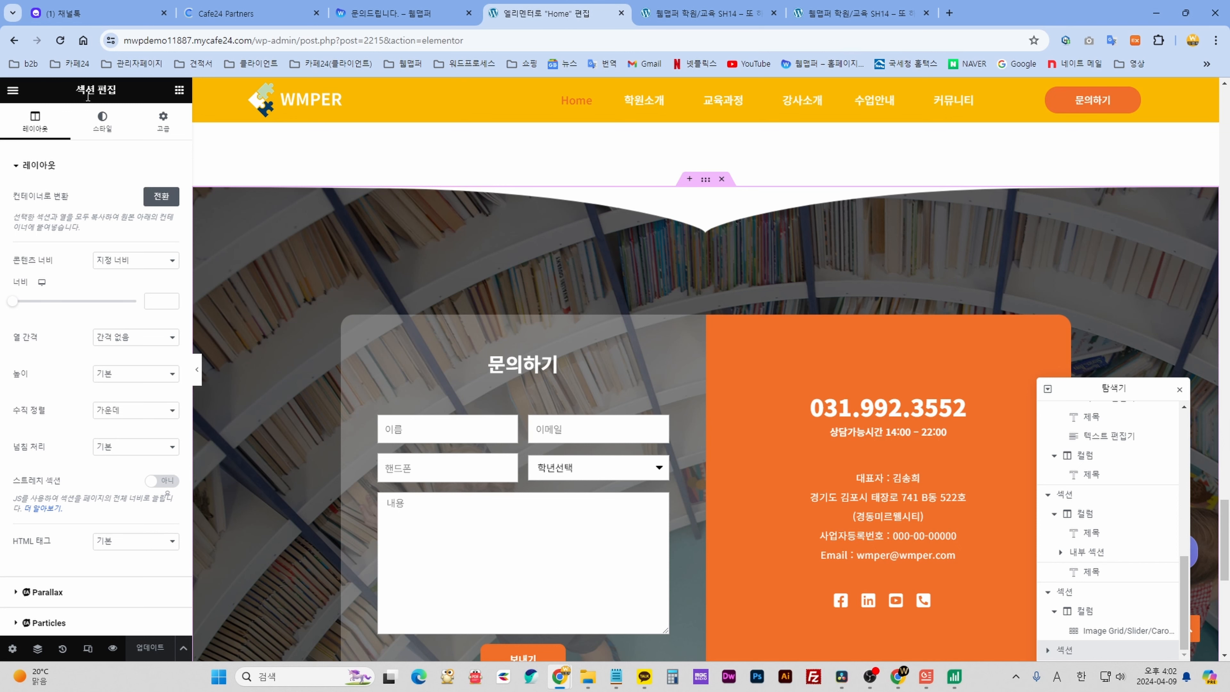
{"action": "left_click", "coordinate": [102, 134]}
{"action": "left_click", "coordinate": [32, 314]}
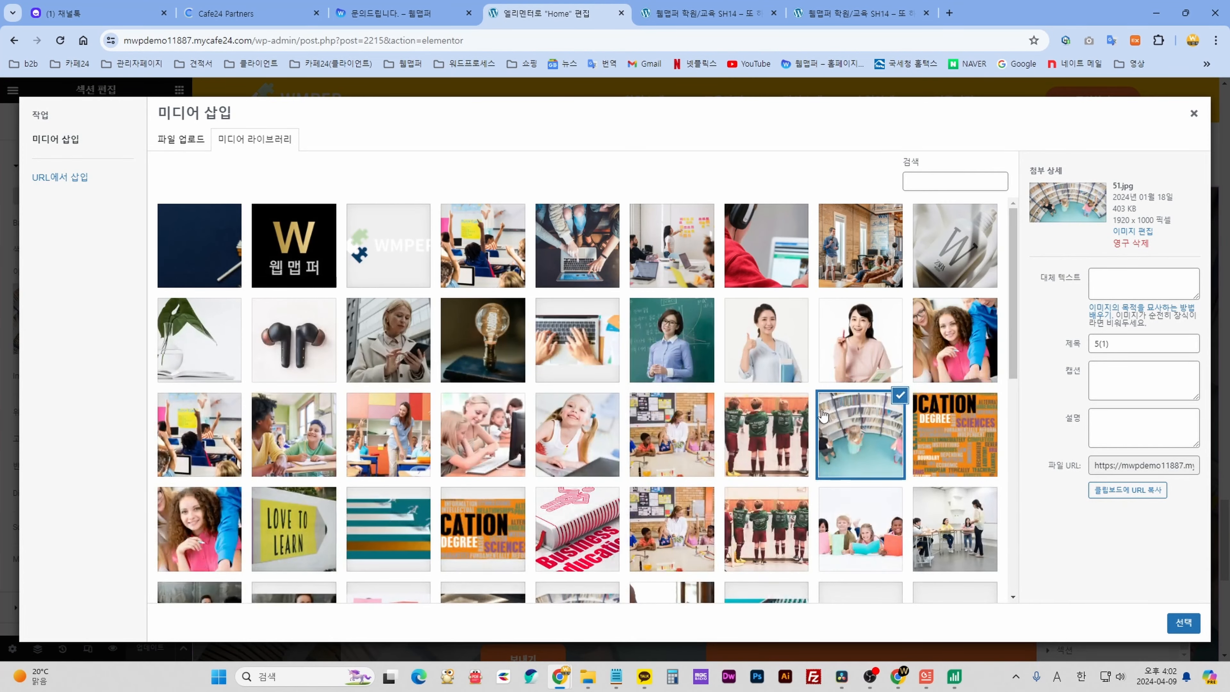
{"action": "left_click", "coordinate": [773, 434]}
{"action": "left_click", "coordinate": [1194, 622]}
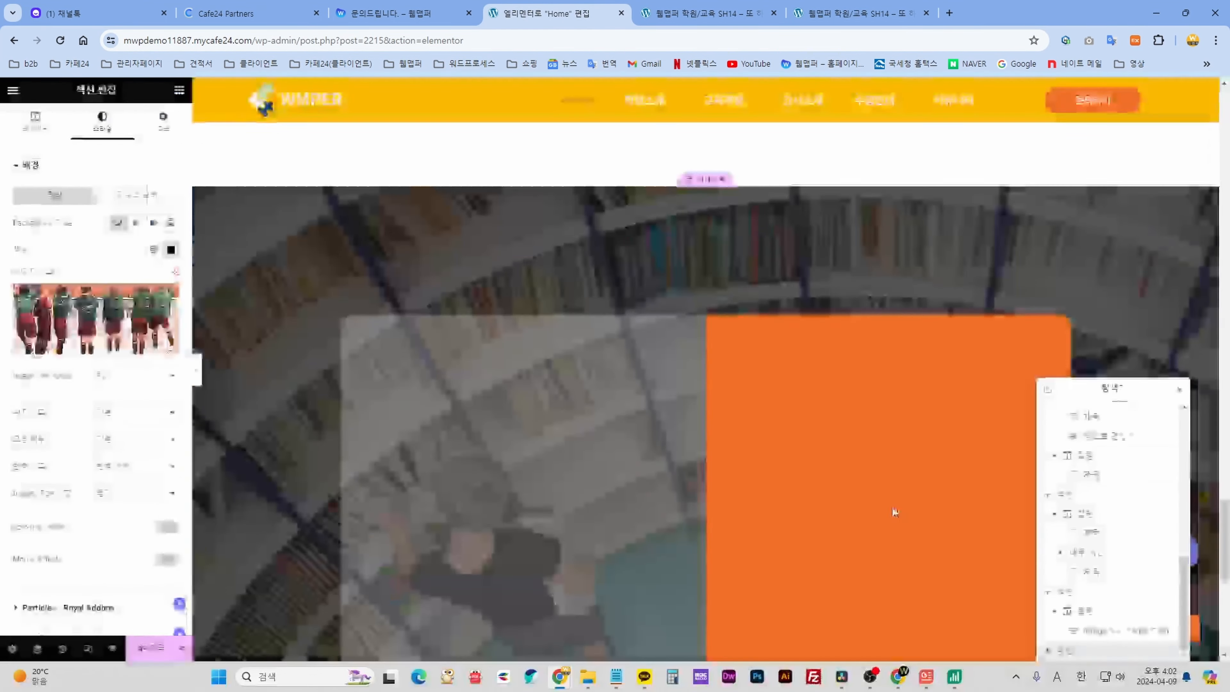
Open the 문의하기 heading above the contact form for editing.
{"action": "scroll", "coordinate": [732, 274], "scroll_direction": "down", "scroll_amount": 4}
{"action": "left_click", "coordinate": [608, 167]}
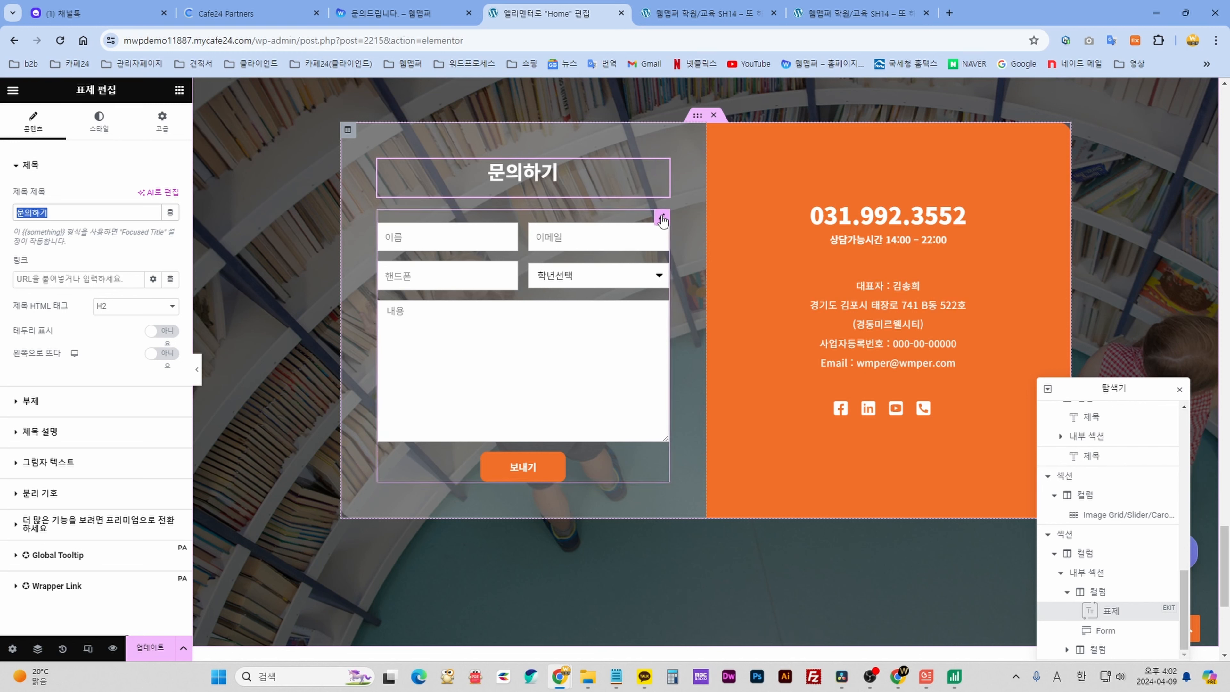
Open the contact form widget for editing and examine the settings of its Name, Email and Phone fields.
{"action": "left_click", "coordinate": [662, 218]}
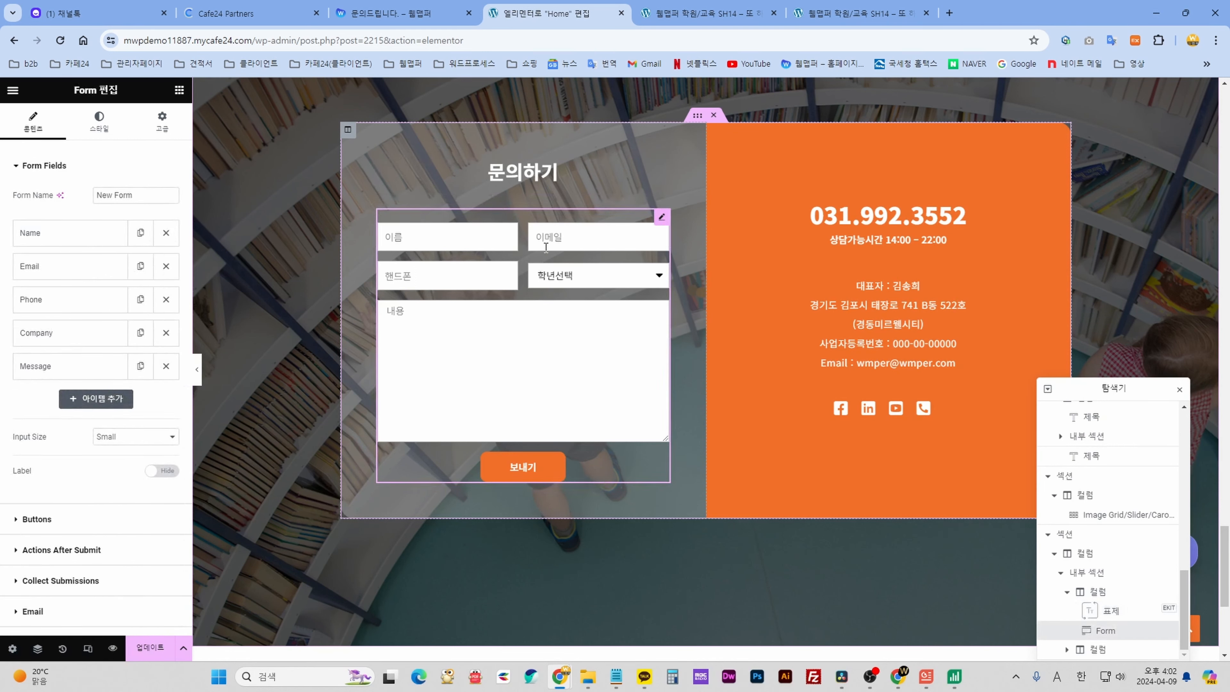
{"action": "left_click", "coordinate": [82, 238]}
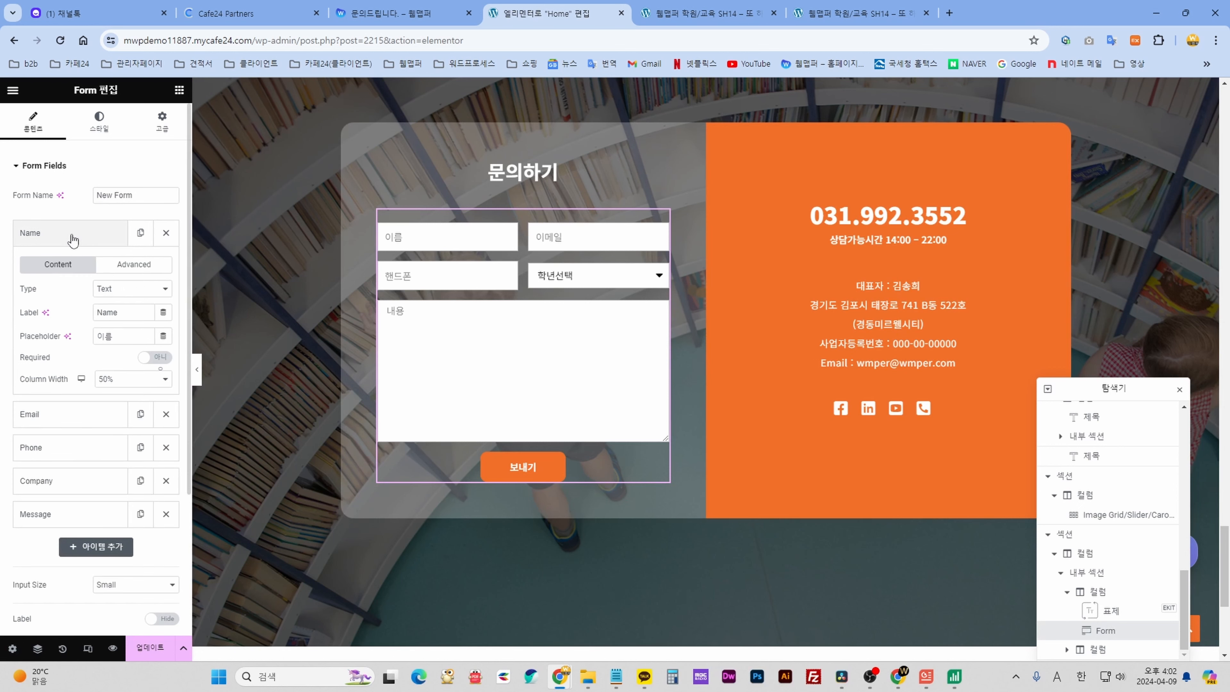
{"action": "left_click", "coordinate": [80, 237]}
{"action": "left_click", "coordinate": [74, 270]}
{"action": "left_click", "coordinate": [75, 271]}
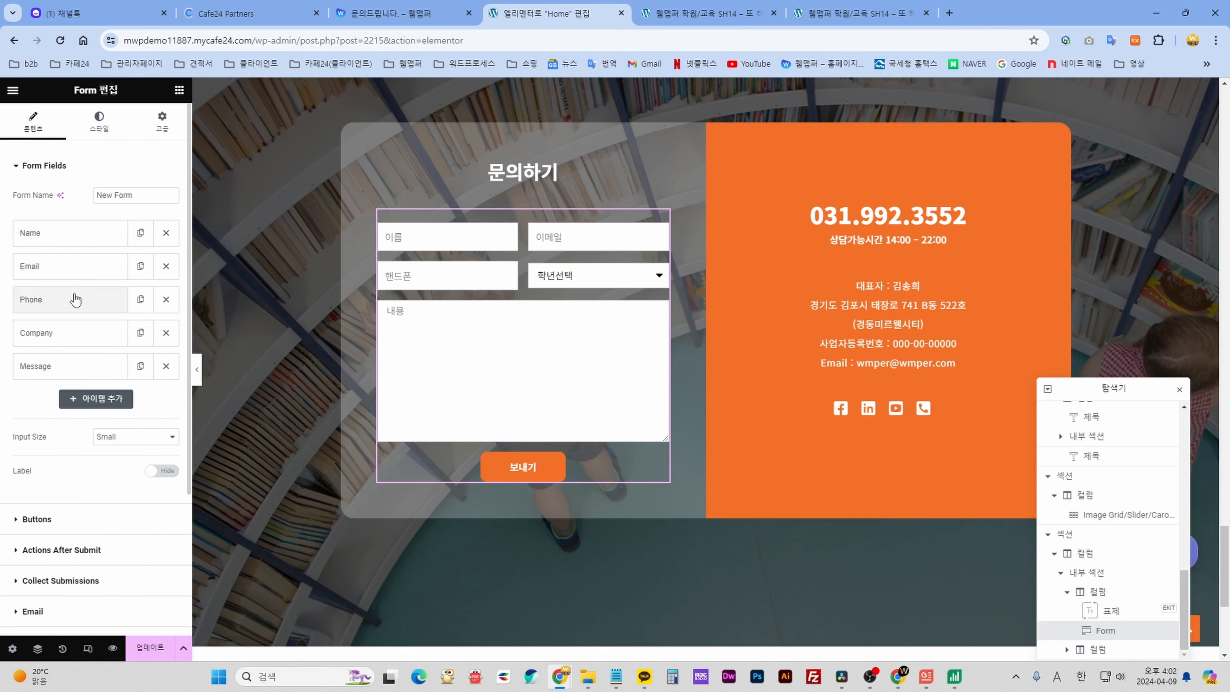
{"action": "left_click", "coordinate": [75, 303]}
{"action": "left_click", "coordinate": [75, 302]}
Add the options 고1 and 고2 on separate lines to the Company field and check the form's 학년선택 dropdown list.
{"action": "left_click", "coordinate": [80, 334]}
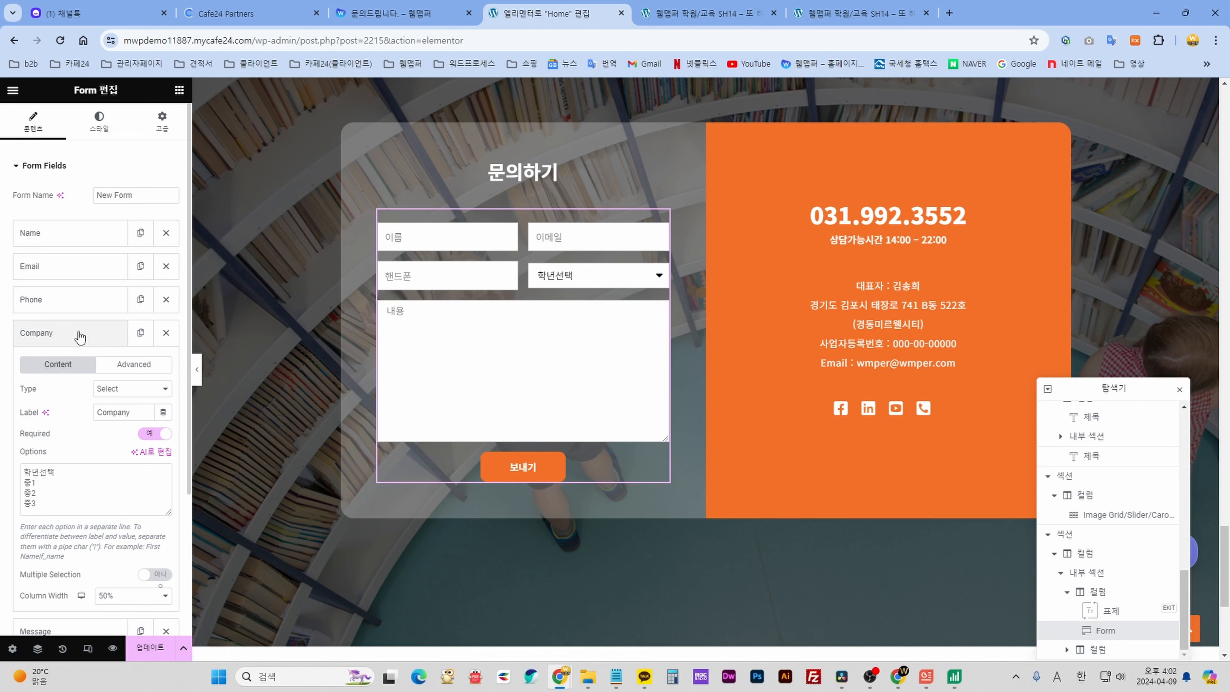
{"action": "scroll", "coordinate": [79, 332], "scroll_direction": "down", "scroll_amount": 1}
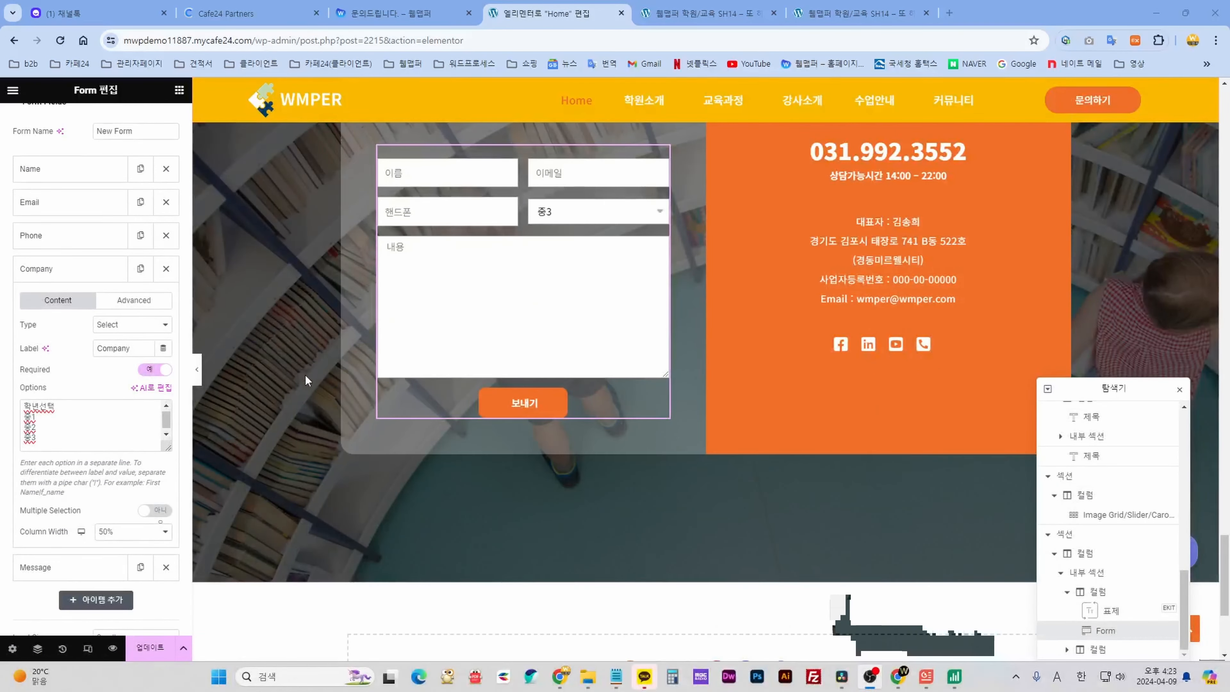
{"action": "left_click", "coordinate": [639, 214]}
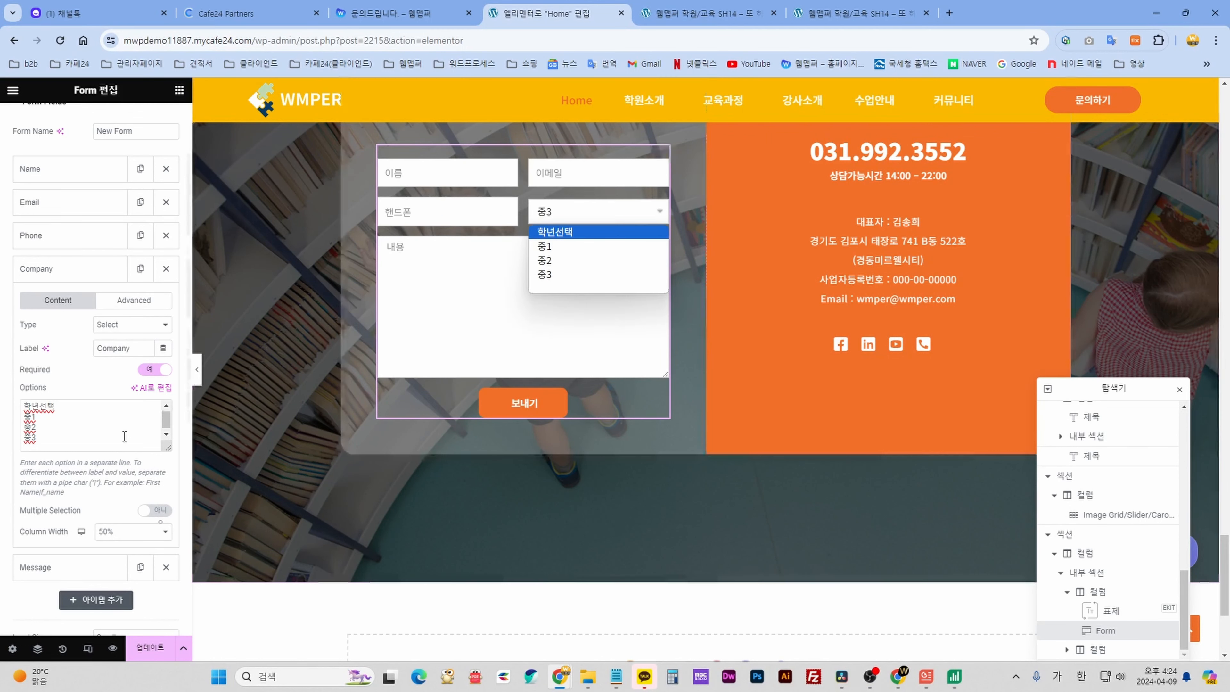
{"action": "left_click", "coordinate": [45, 440]}
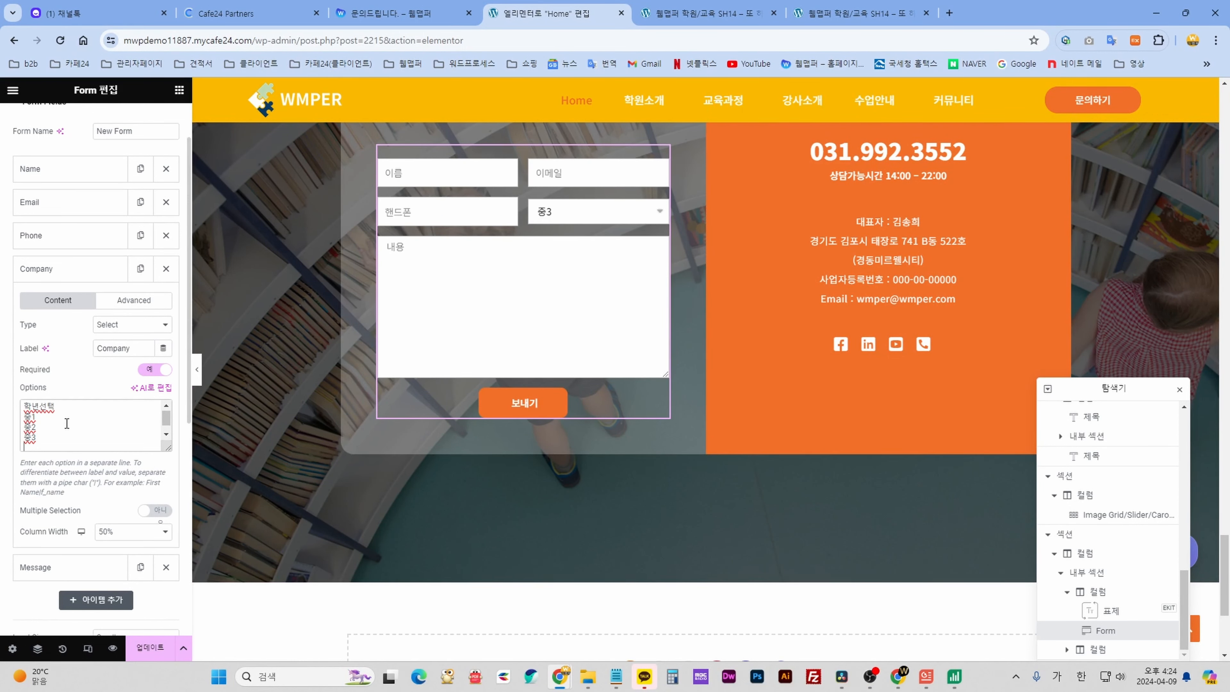
{"action": "type", "text": "고1"}
{"action": "key", "text": "Return"}
{"action": "type", "text": "고"}
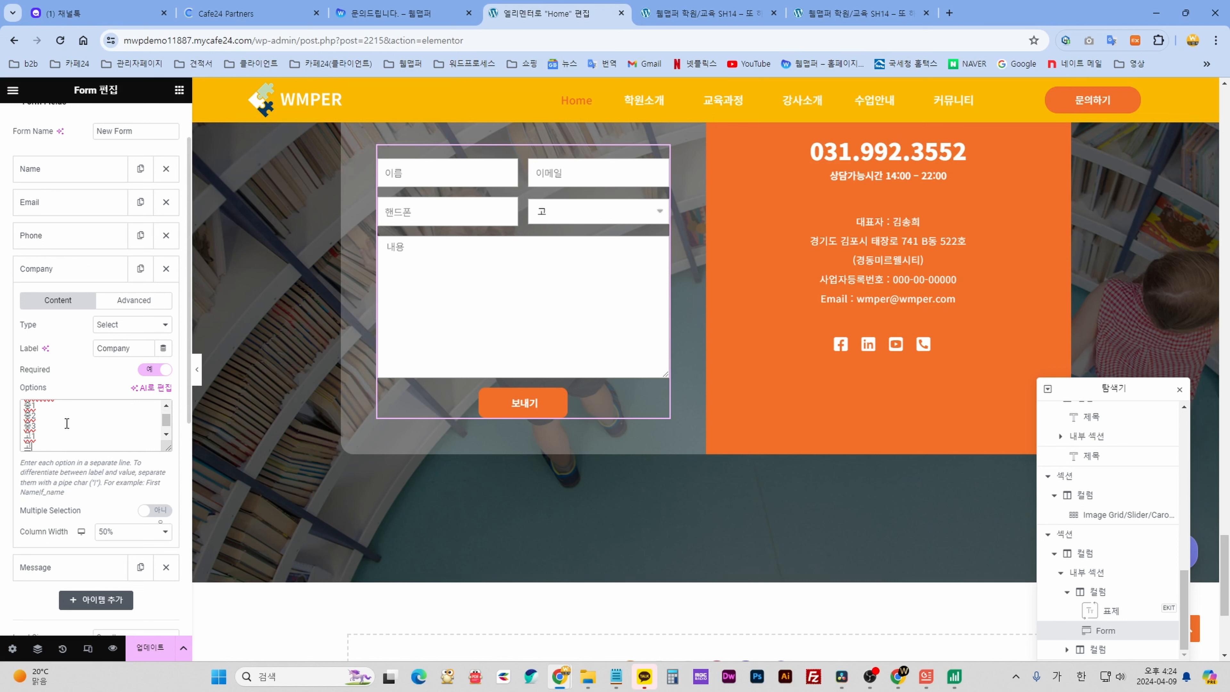
{"action": "type", "text": "2"}
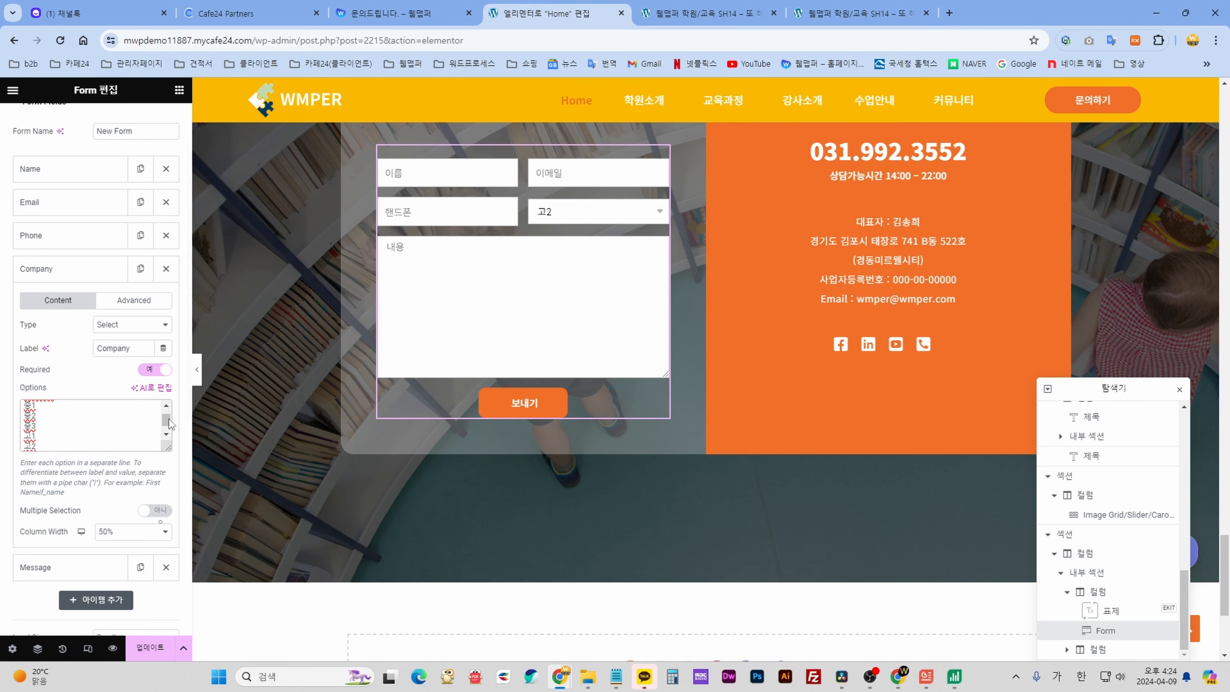
{"action": "left_click", "coordinate": [637, 215]}
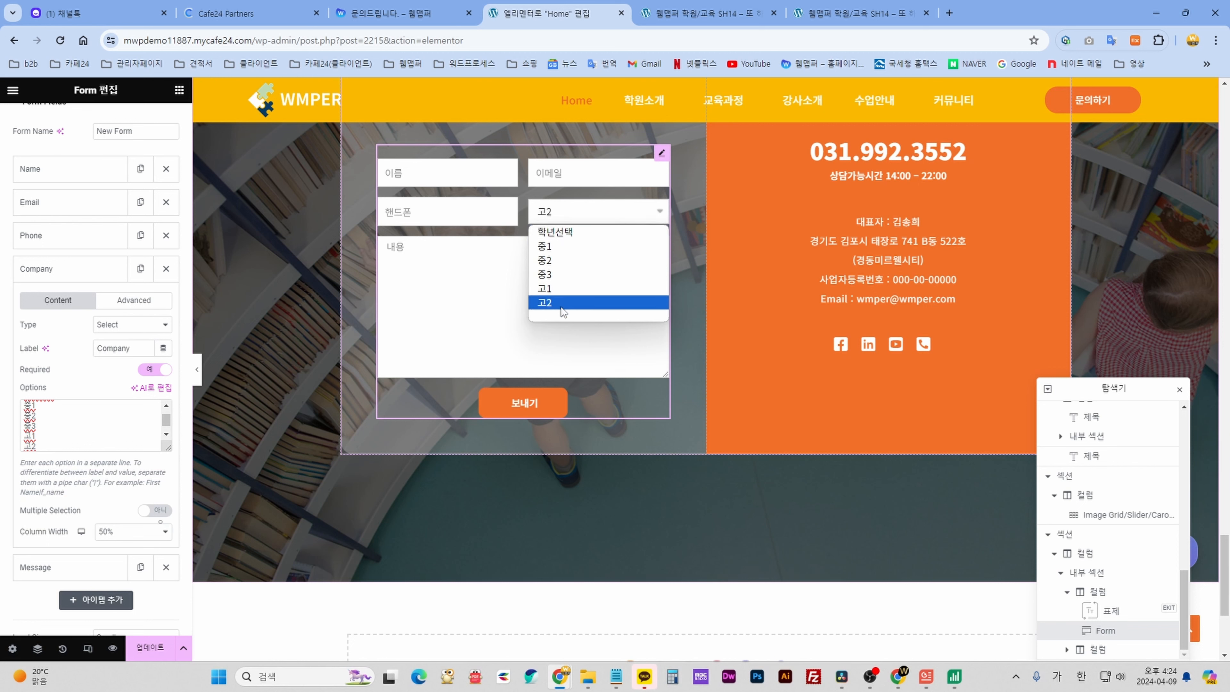
Delete the added 고1 and 고2 options from the Company field and collapse its settings.
{"action": "left_click", "coordinate": [96, 437]}
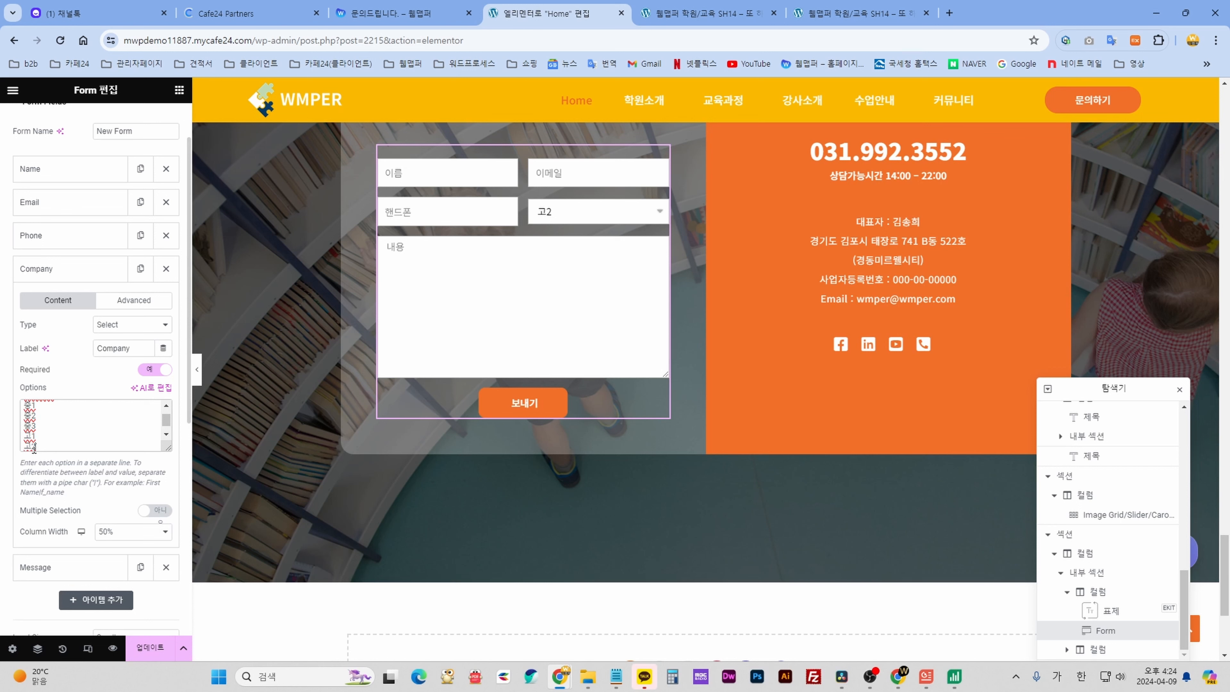
{"action": "left_click_drag", "start_coordinate": [47, 445], "coordinate": [17, 429]}
{"action": "key", "text": "BackSpace"}
{"action": "left_click", "coordinate": [84, 275]}
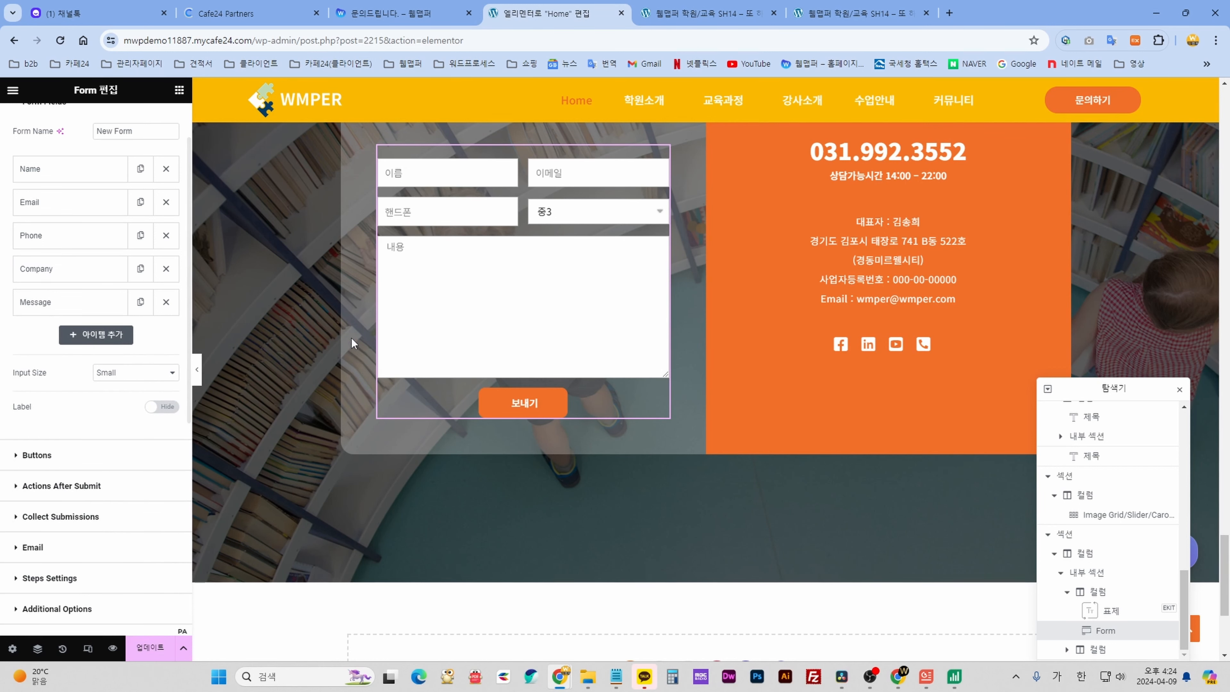
Examine the form's Message field and its email settings, especially the To and From Email addresses.
{"action": "left_click", "coordinate": [87, 306]}
{"action": "left_click", "coordinate": [87, 310]}
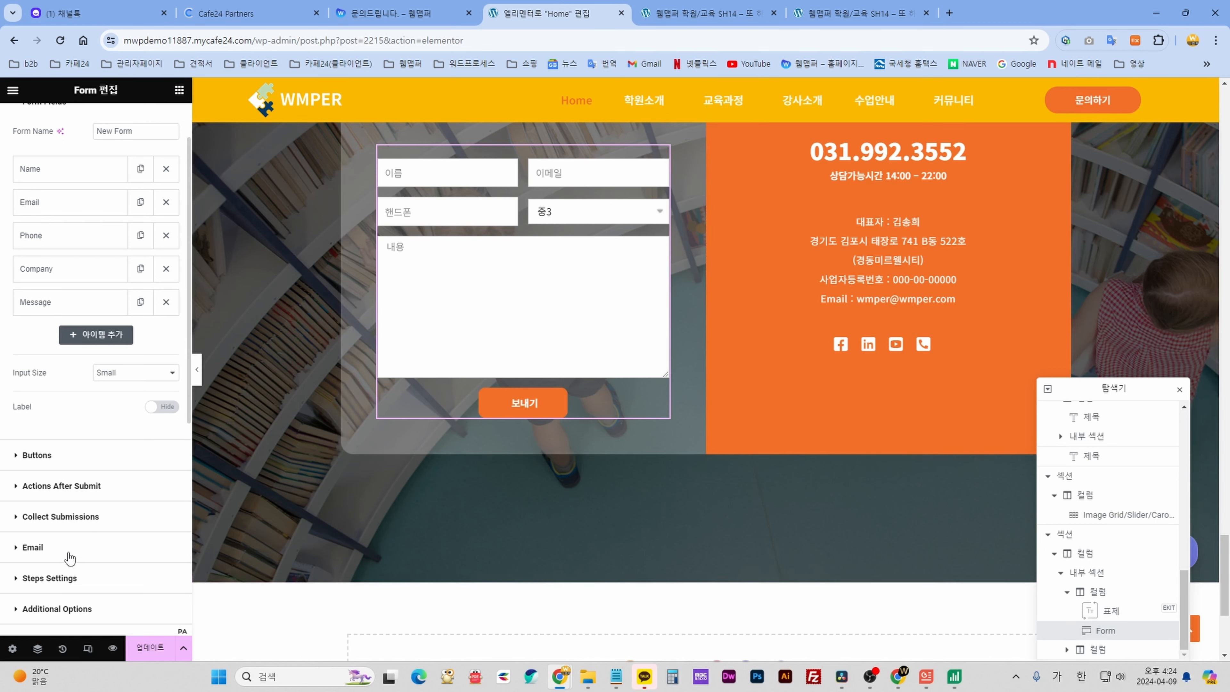
{"action": "left_click", "coordinate": [44, 551]}
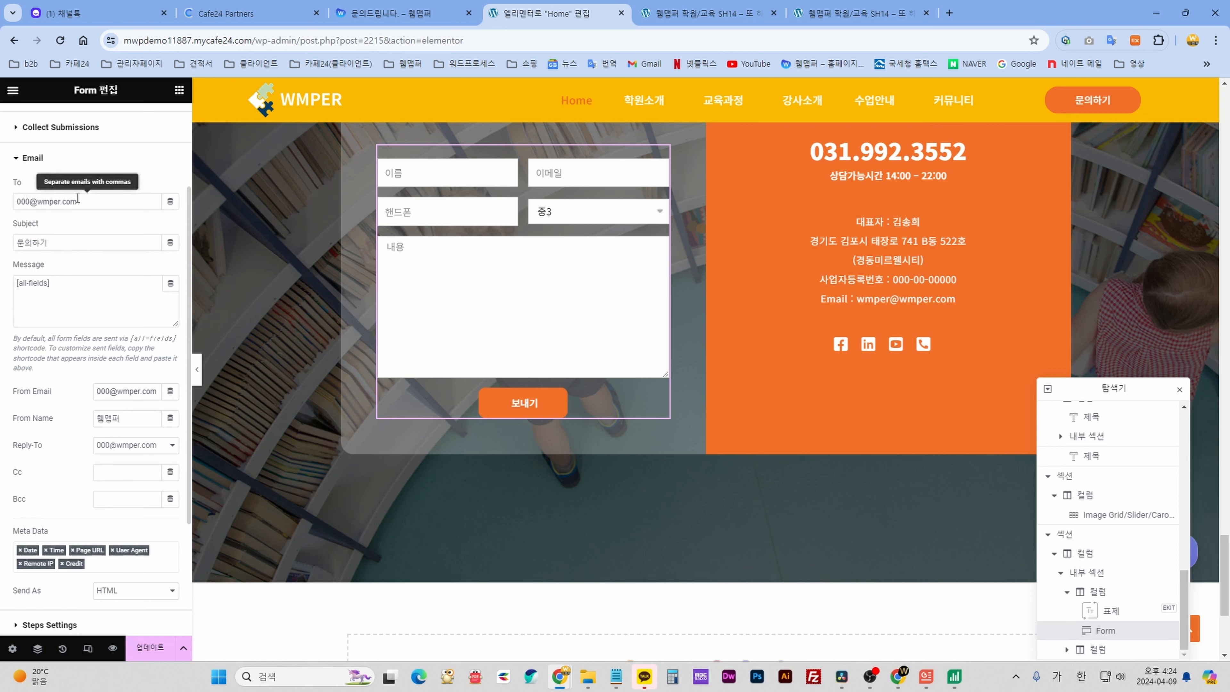
{"action": "left_click_drag", "start_coordinate": [81, 201], "coordinate": [23, 200]}
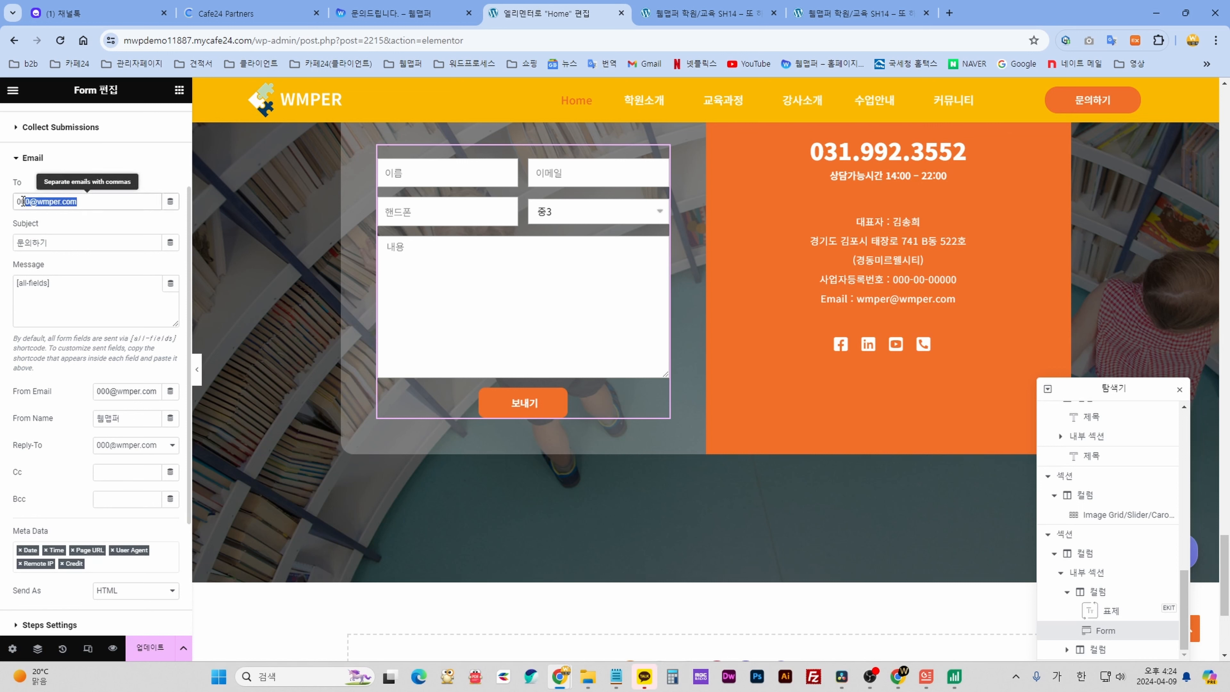
{"action": "left_click", "coordinate": [46, 201]}
{"action": "left_click_drag", "start_coordinate": [86, 201], "coordinate": [9, 203]}
{"action": "left_click", "coordinate": [101, 204]}
{"action": "left_click_drag", "start_coordinate": [101, 204], "coordinate": [22, 201]}
{"action": "left_click_drag", "start_coordinate": [95, 391], "coordinate": [156, 389]}
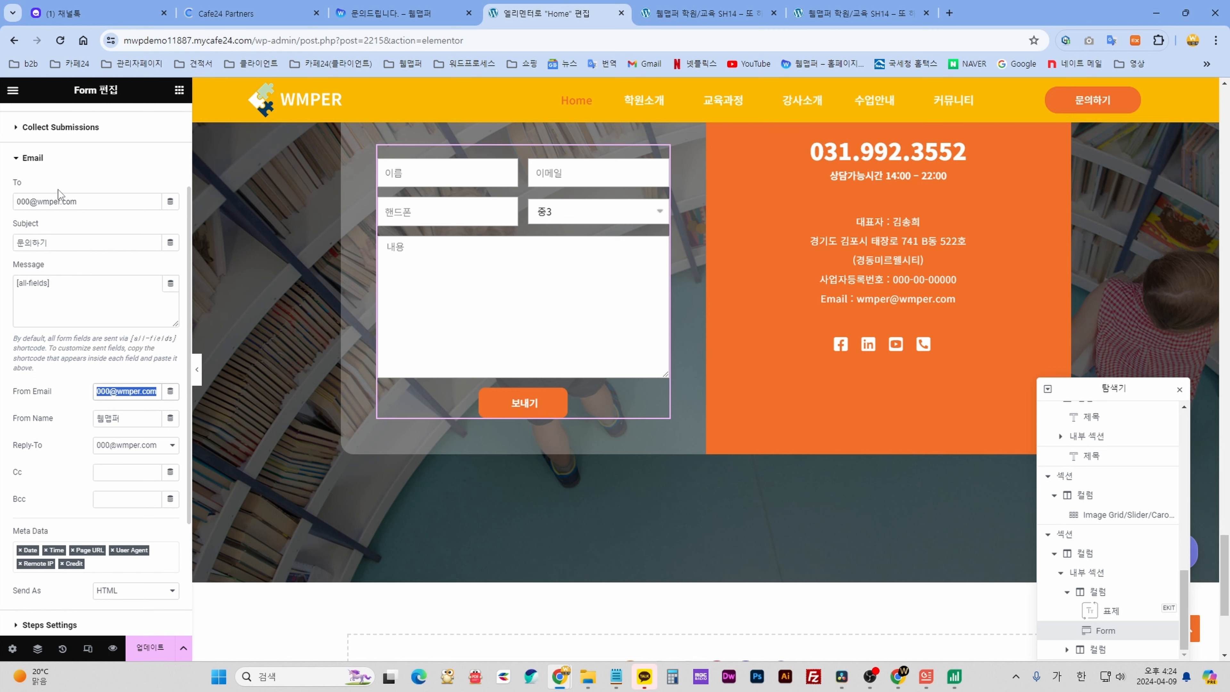
{"action": "left_click", "coordinate": [66, 201]}
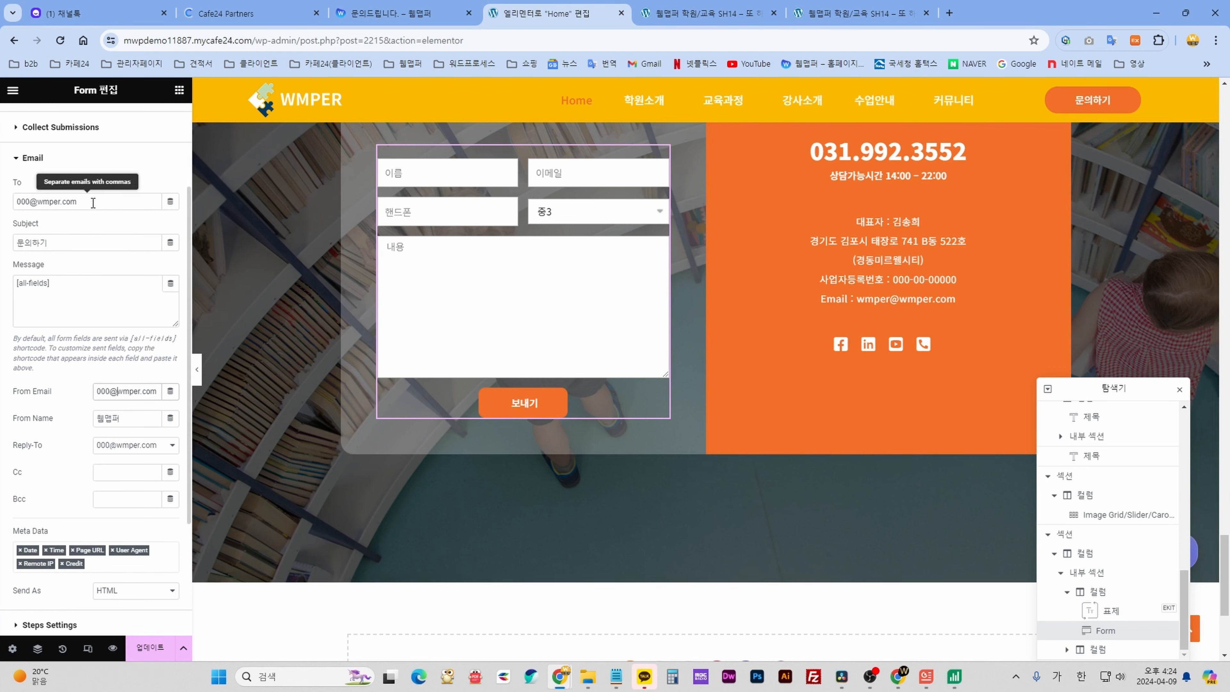
{"action": "left_click_drag", "start_coordinate": [93, 202], "coordinate": [6, 213]}
{"action": "left_click_drag", "start_coordinate": [94, 392], "coordinate": [166, 398]}
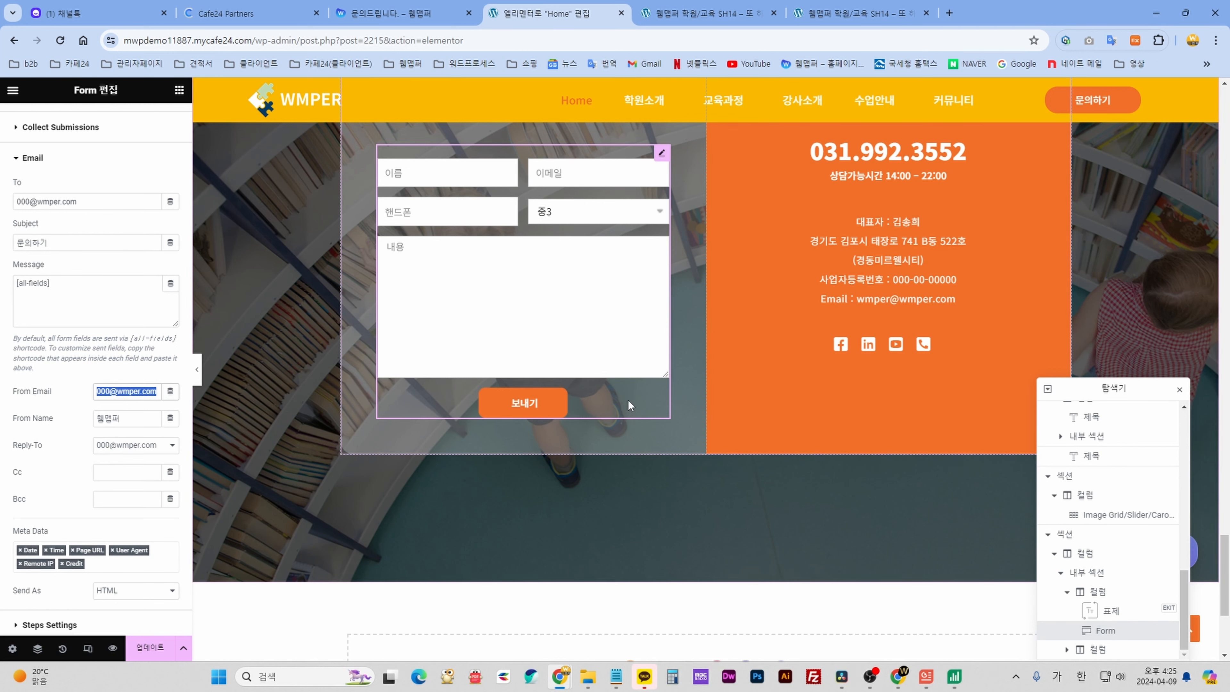
{"action": "left_click", "coordinate": [31, 158]}
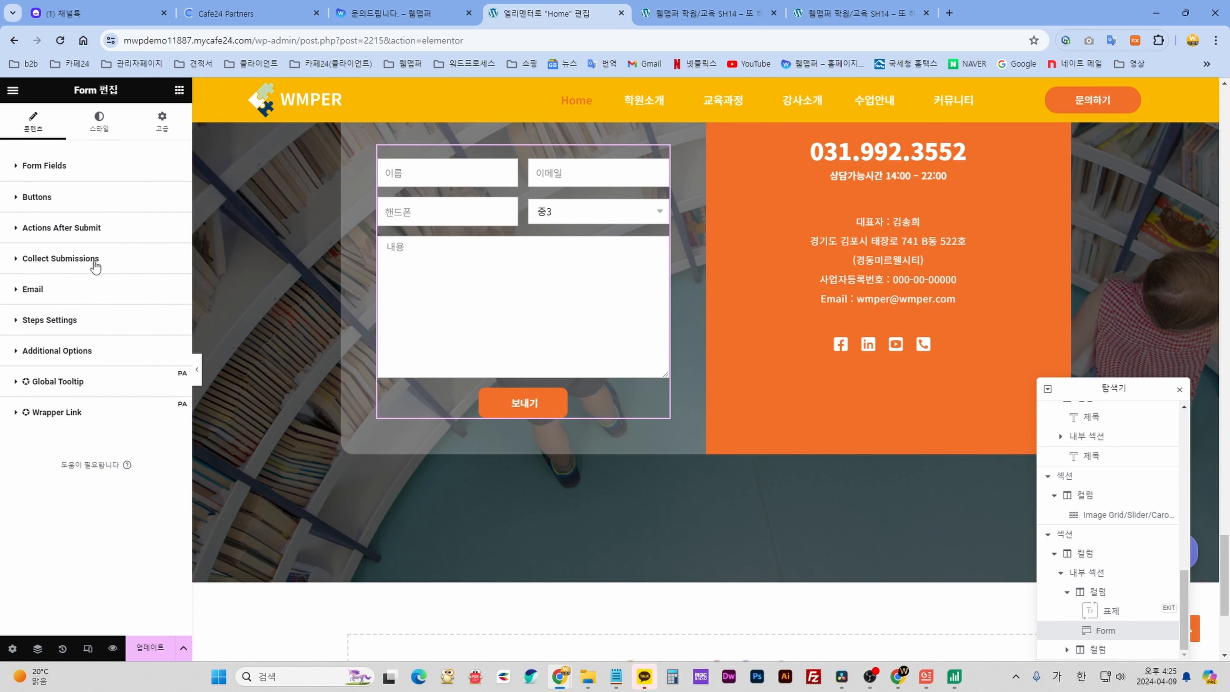
Examine the form's button style settings, comparing the normal and hover colors of the submit button.
{"action": "left_click", "coordinate": [90, 121]}
{"action": "scroll", "coordinate": [78, 383], "scroll_direction": "down", "scroll_amount": 3}
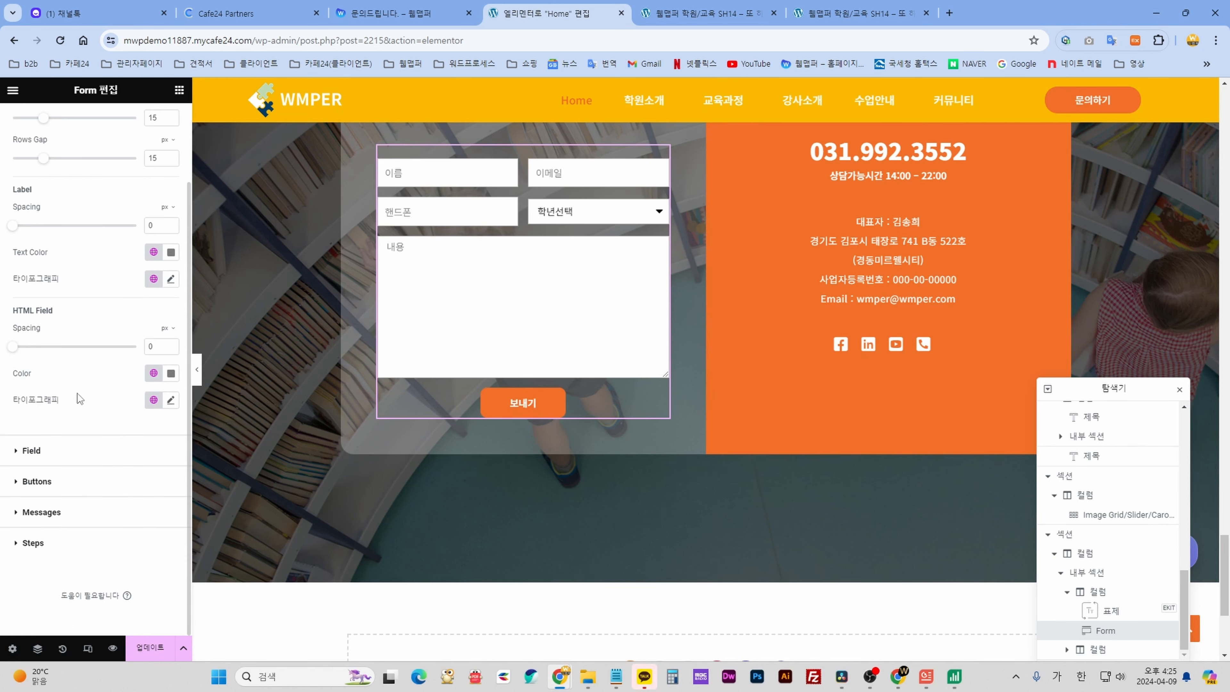
{"action": "left_click", "coordinate": [32, 482]}
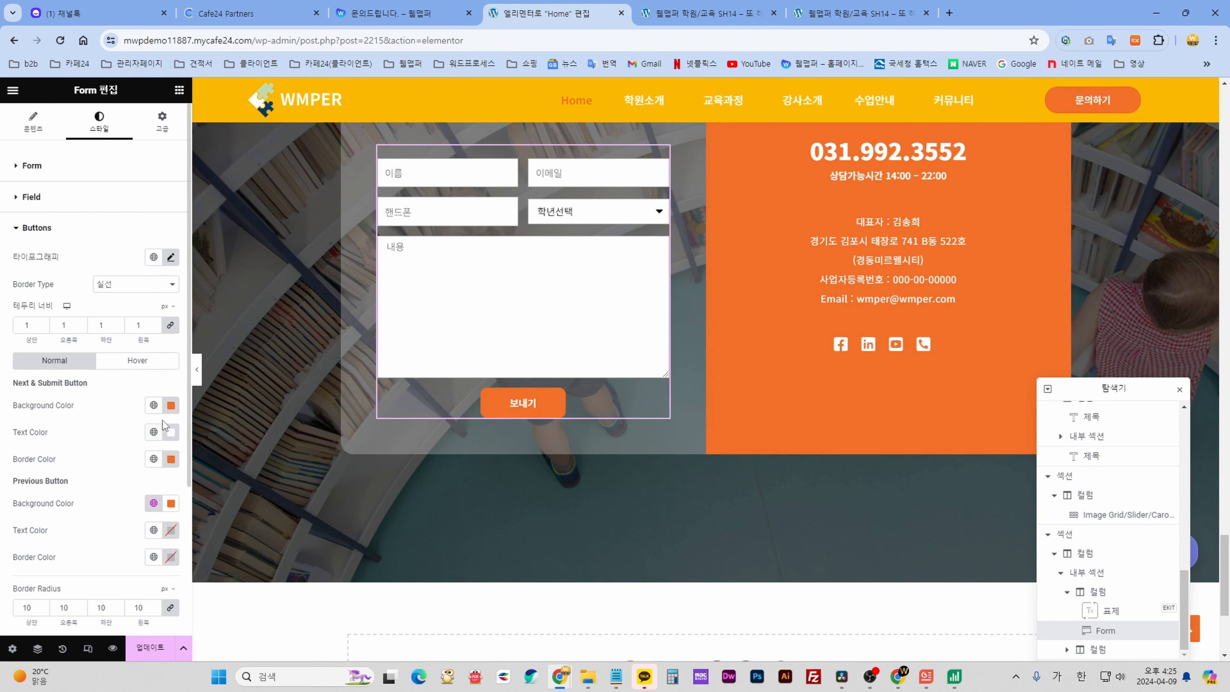
{"action": "left_click", "coordinate": [132, 360]}
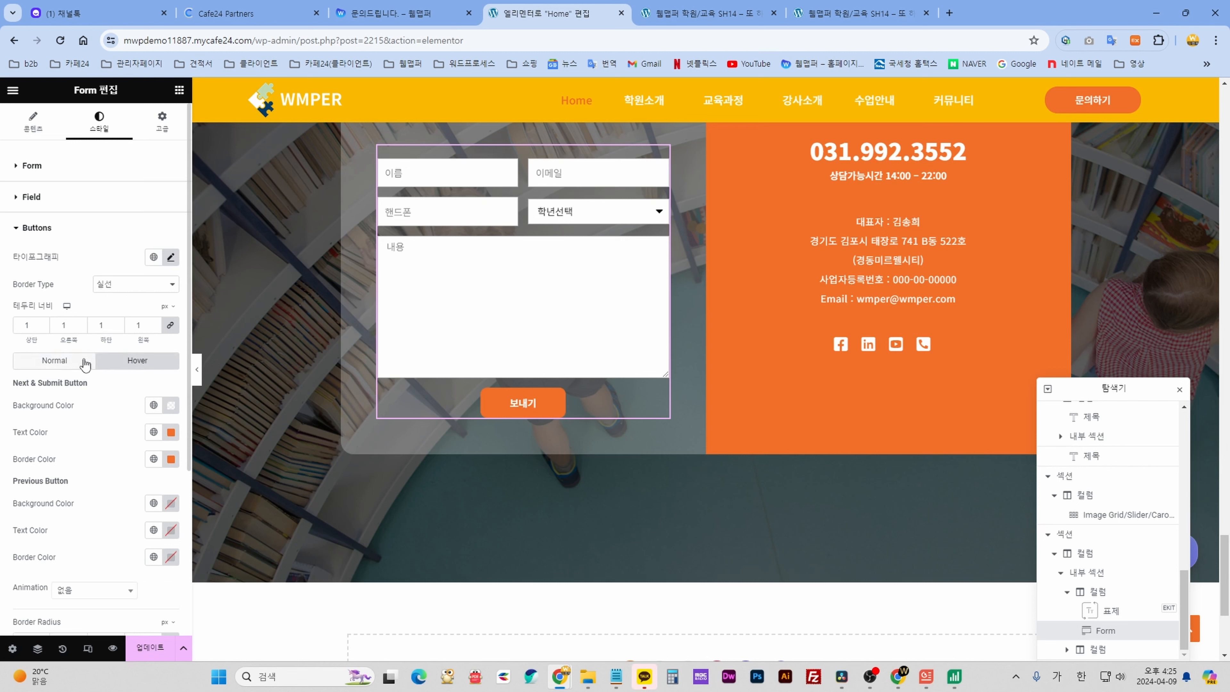
{"action": "left_click", "coordinate": [80, 360]}
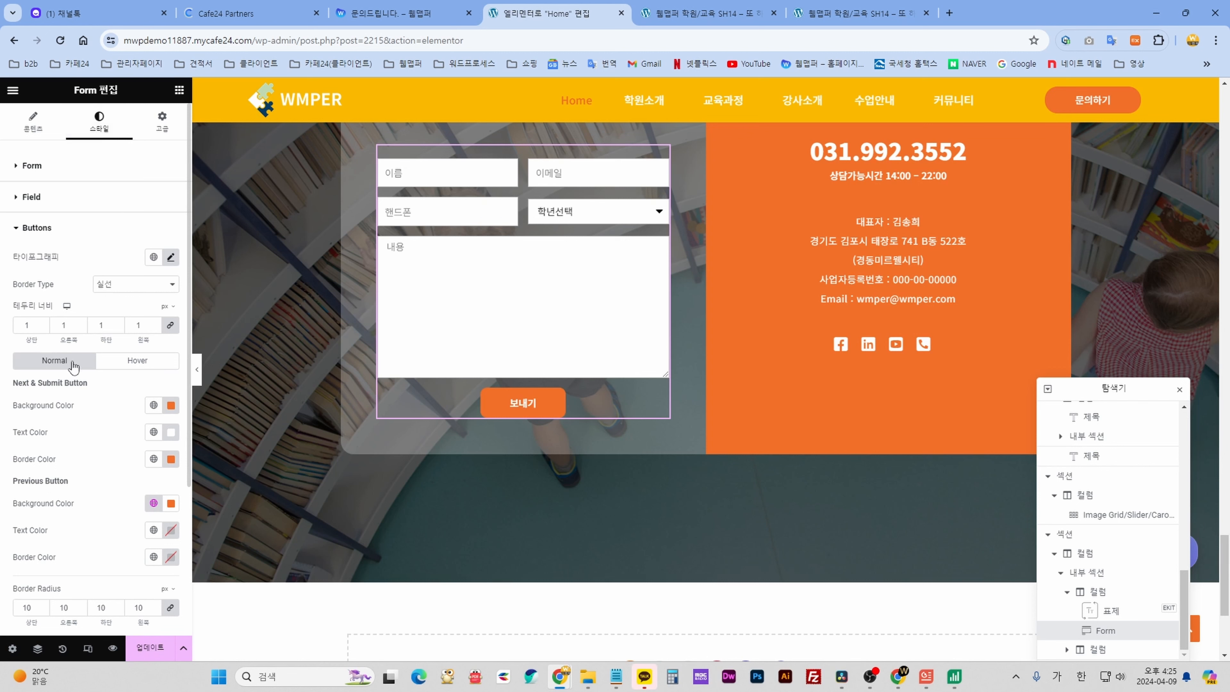
{"action": "left_click", "coordinate": [30, 228]}
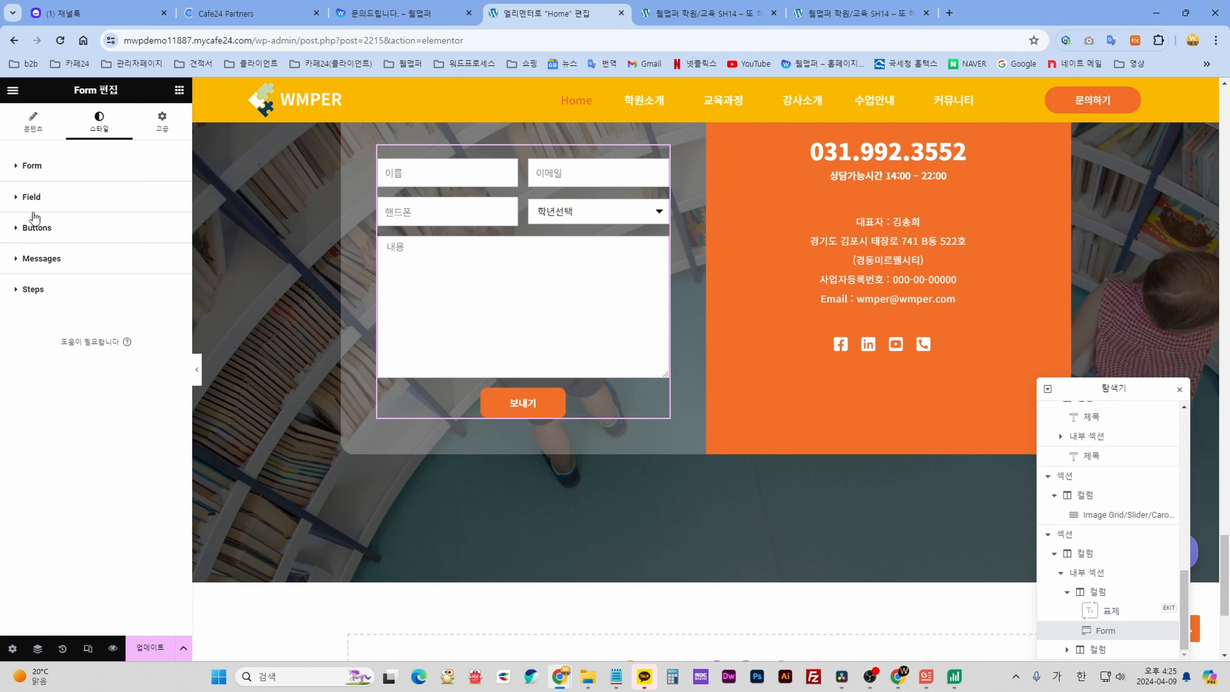
Examine the form's spacing and label styles and the Field style's colors, border width and radius.
{"action": "left_click", "coordinate": [38, 171]}
{"action": "scroll", "coordinate": [96, 409], "scroll_direction": "down", "scroll_amount": 2}
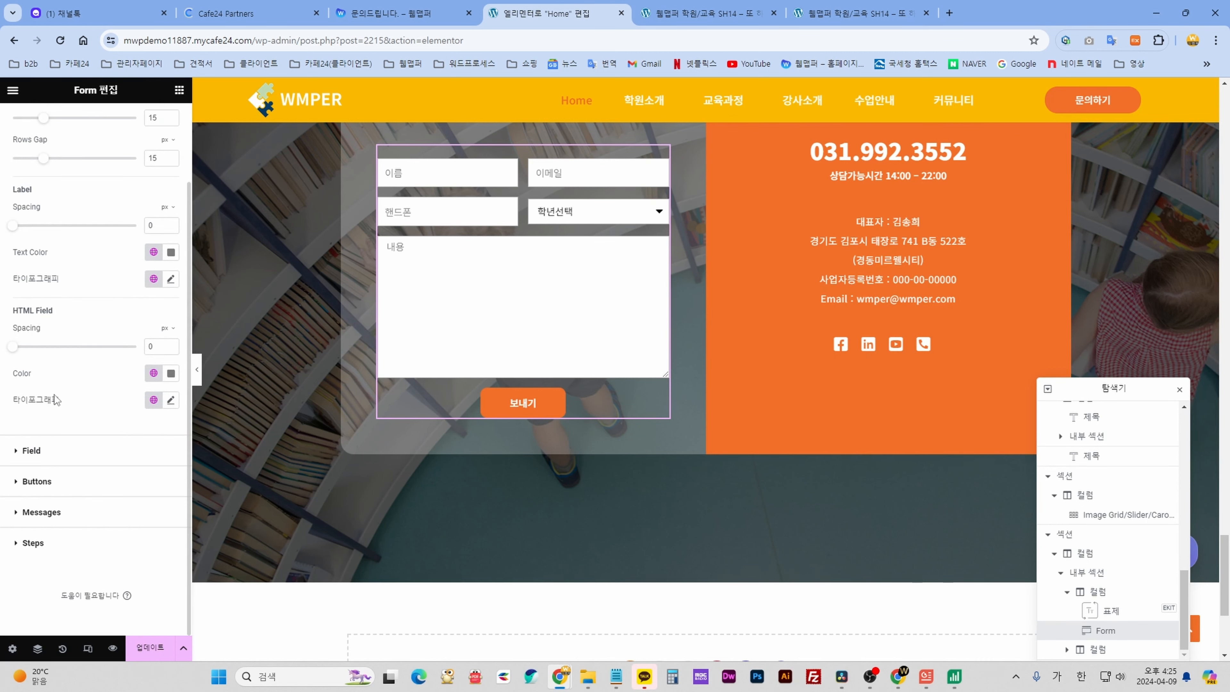
{"action": "left_click", "coordinate": [41, 450]}
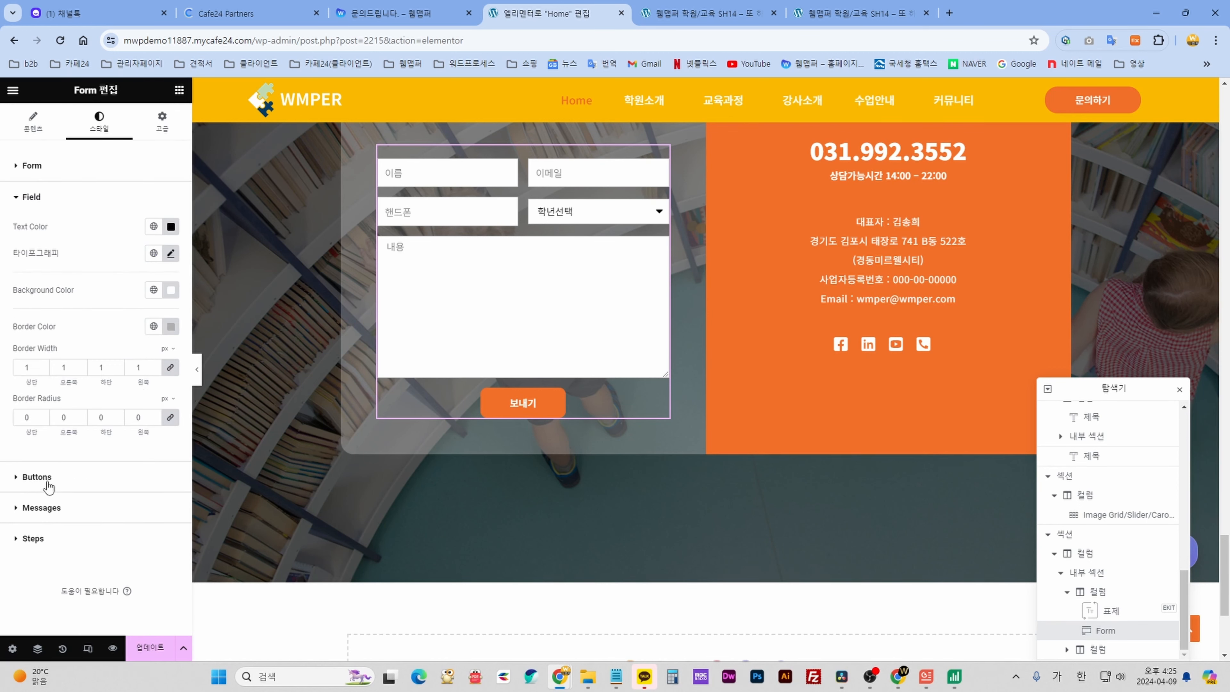
Open the phone number icon box in the orange contact column and select its title text.
{"action": "scroll", "coordinate": [532, 484], "scroll_direction": "up", "scroll_amount": 3}
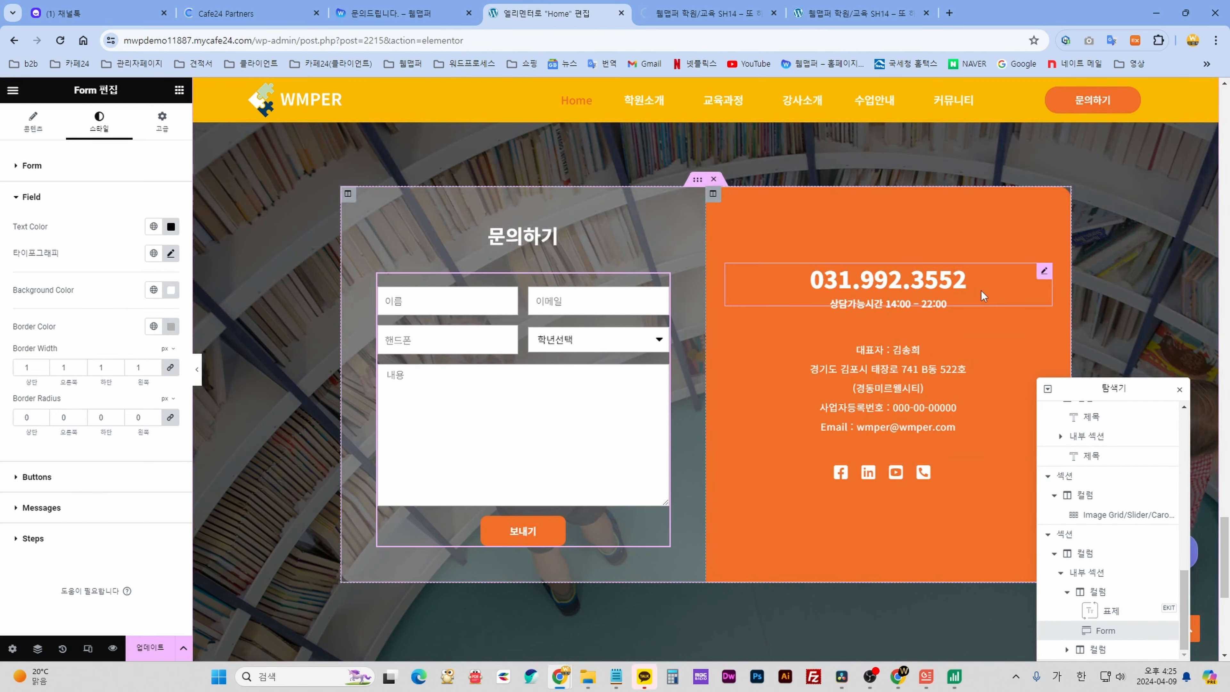
{"action": "left_click", "coordinate": [987, 285]}
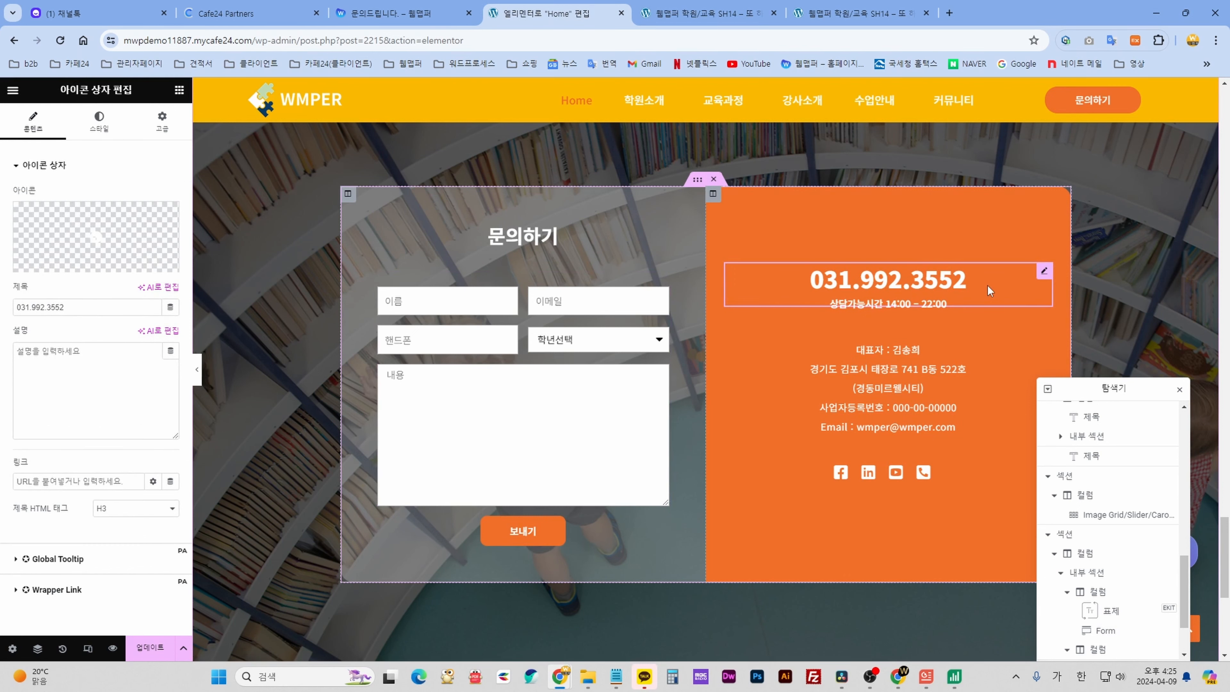
{"action": "left_click_drag", "start_coordinate": [85, 307], "coordinate": [4, 310]}
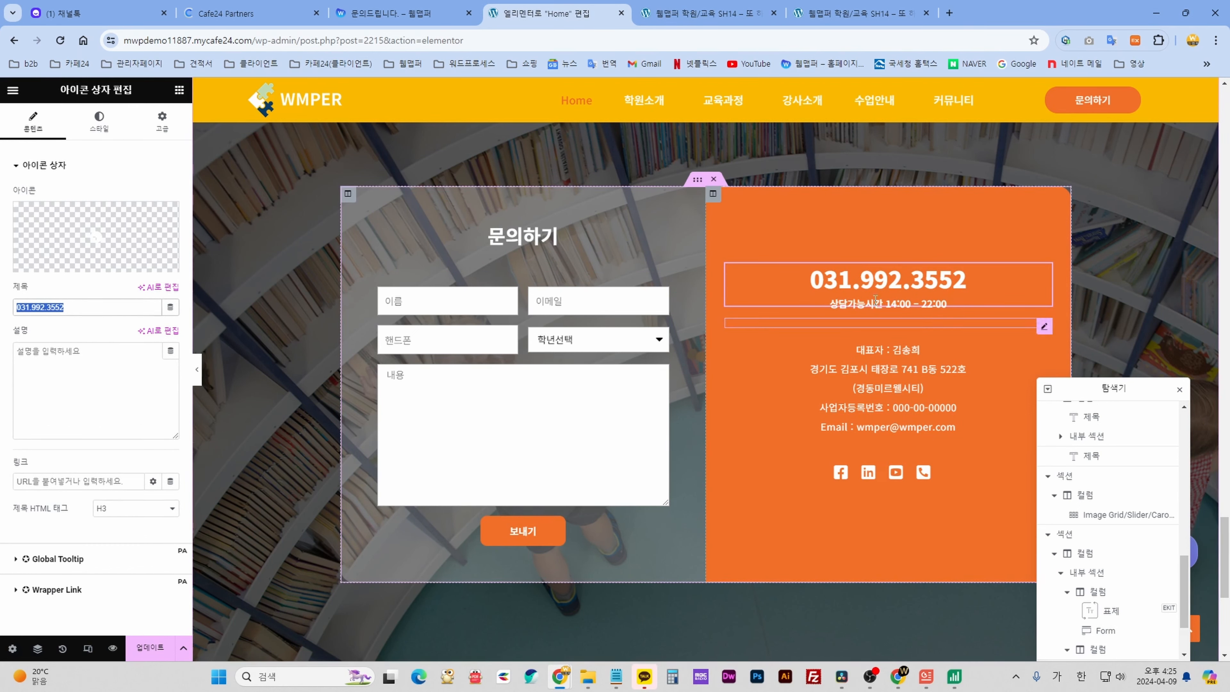
Open the 상담가능시간 text block below the phone number and select its text in the content editor.
{"action": "left_click", "coordinate": [893, 323]}
{"action": "left_click", "coordinate": [163, 122]}
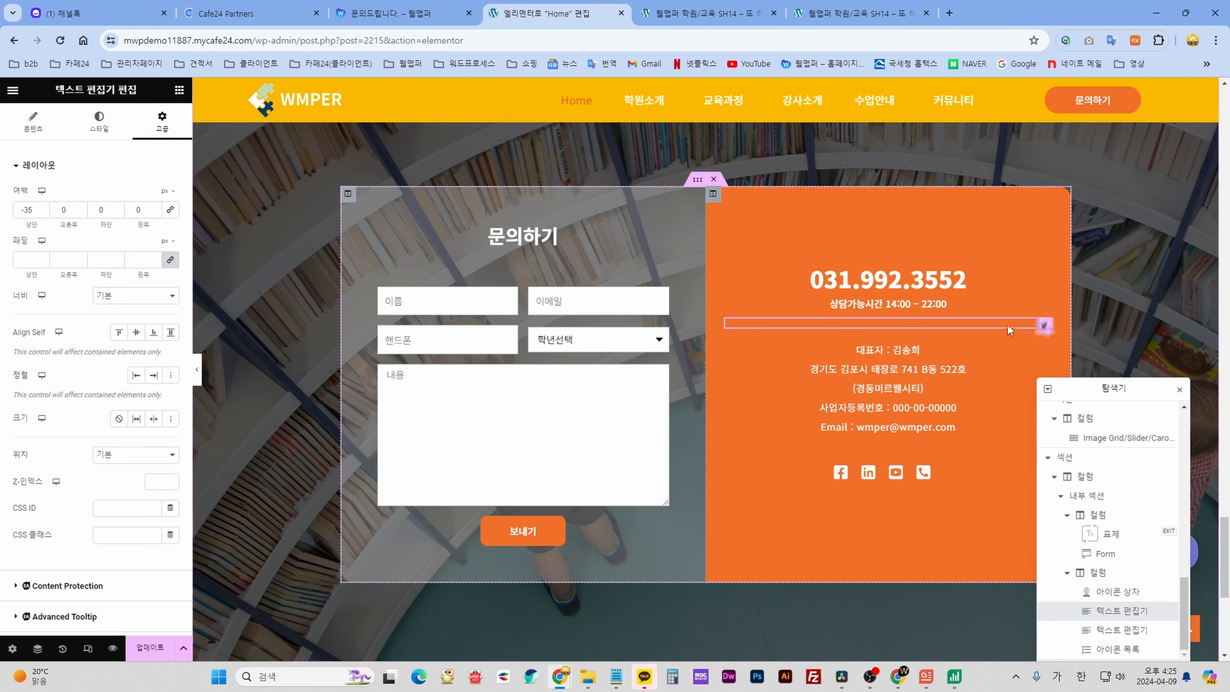
{"action": "left_click", "coordinate": [35, 125]}
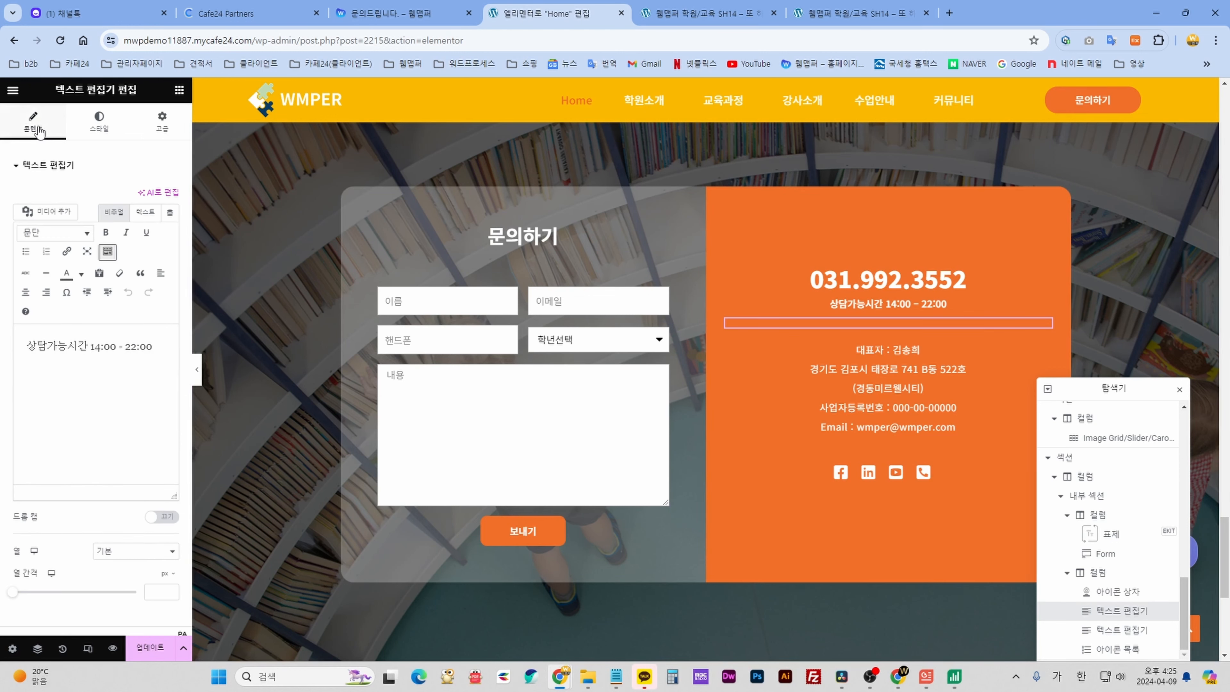
{"action": "left_click_drag", "start_coordinate": [27, 346], "coordinate": [138, 349]}
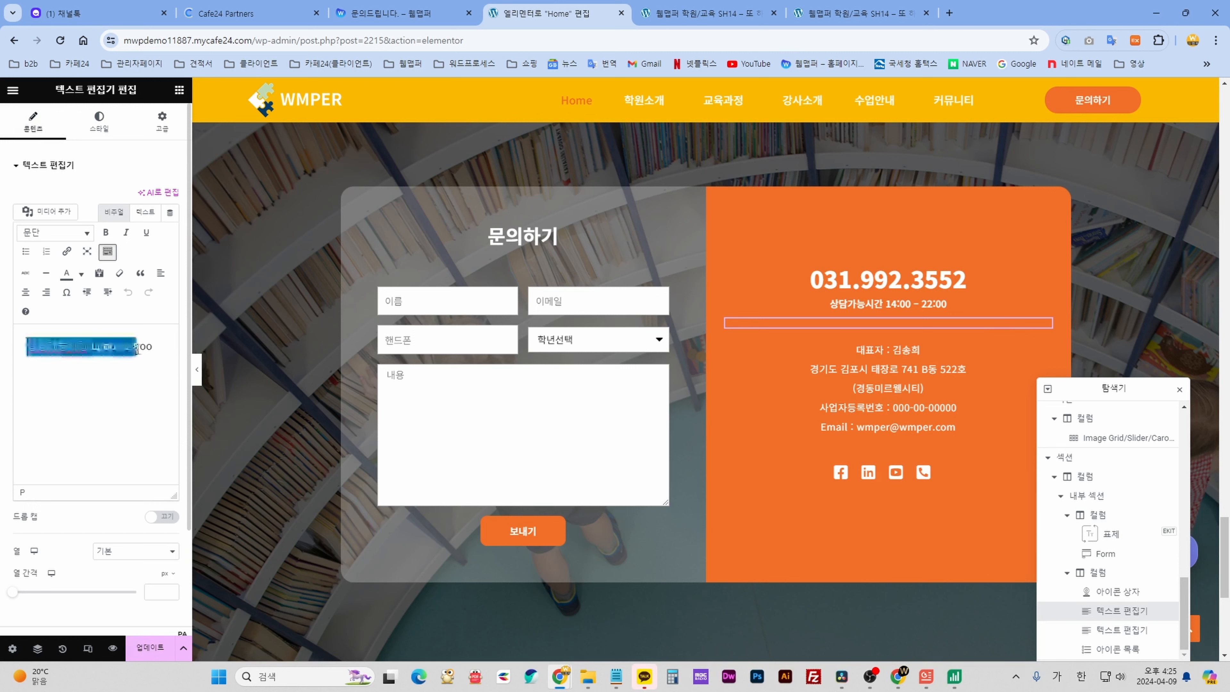
Open the company details text block for viewing, followed by the social icon list below it.
{"action": "left_click", "coordinate": [959, 355]}
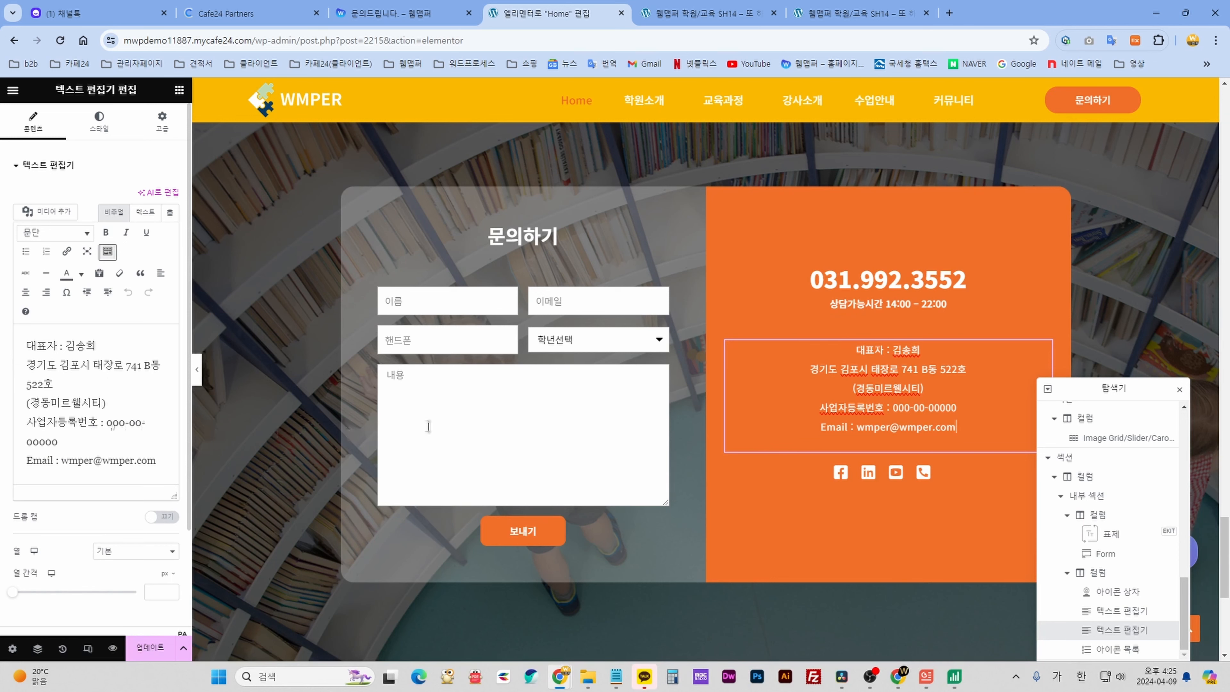
{"action": "scroll", "coordinate": [821, 407], "scroll_direction": "down", "scroll_amount": 1}
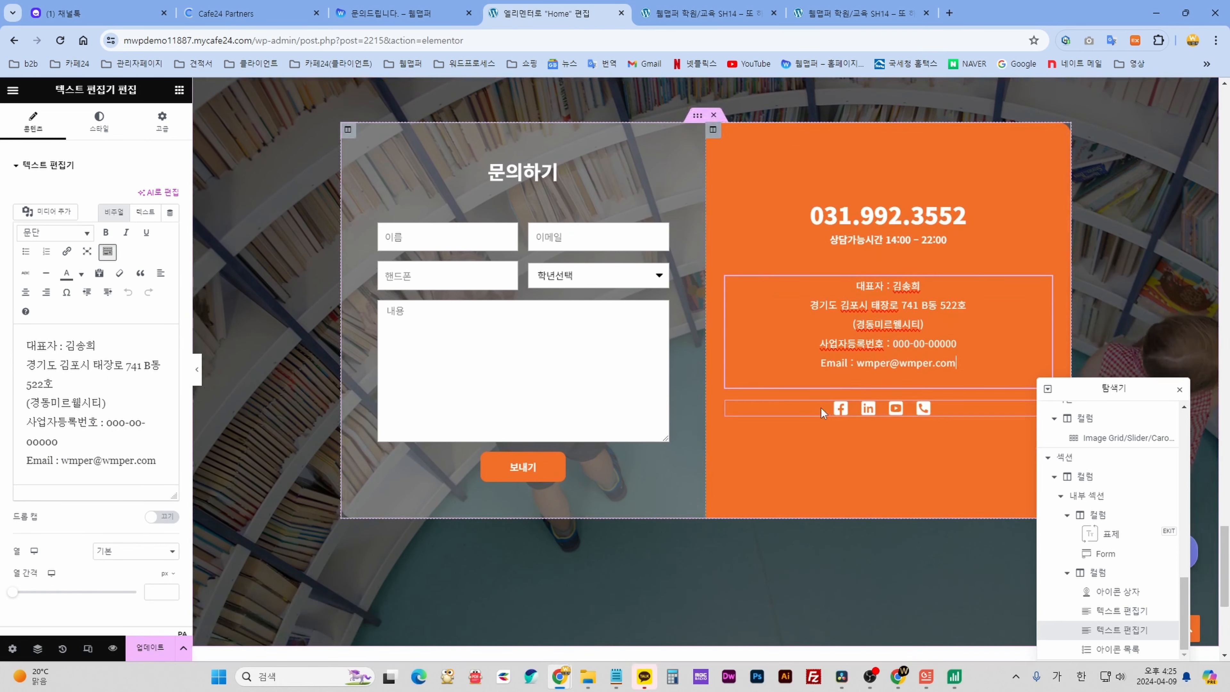
{"action": "left_click", "coordinate": [946, 410]}
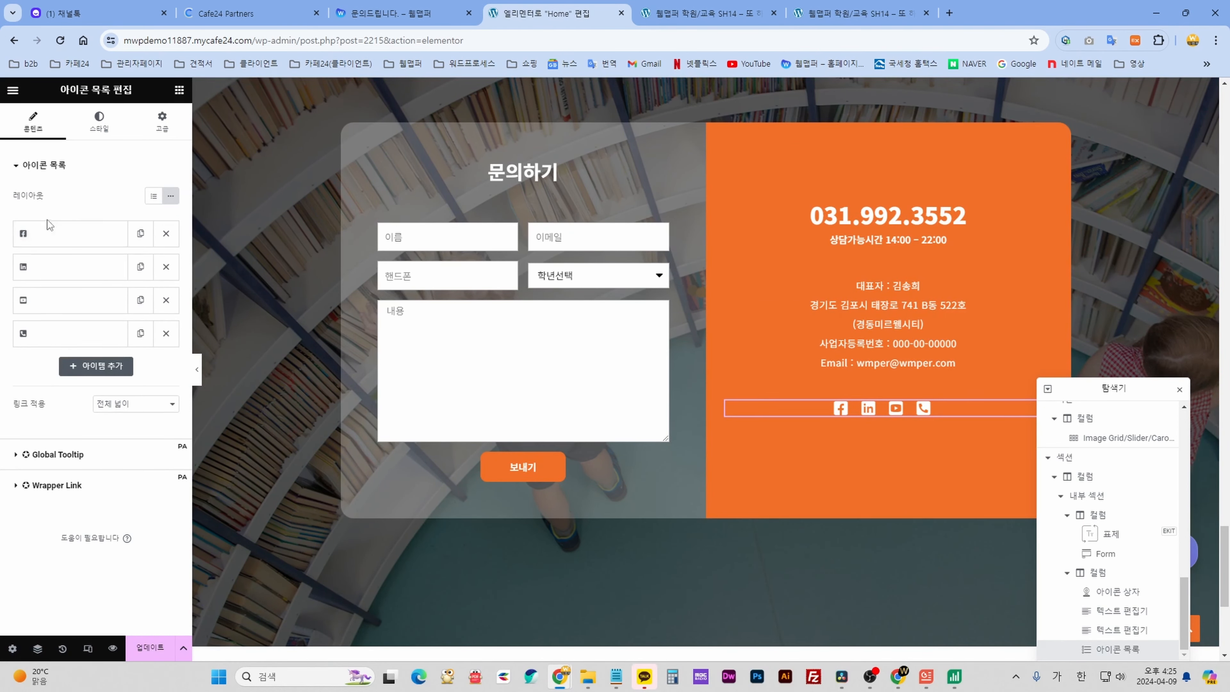
Expand the Facebook item of the social icon list and select the domain part of its link address.
{"action": "left_click", "coordinate": [50, 229]}
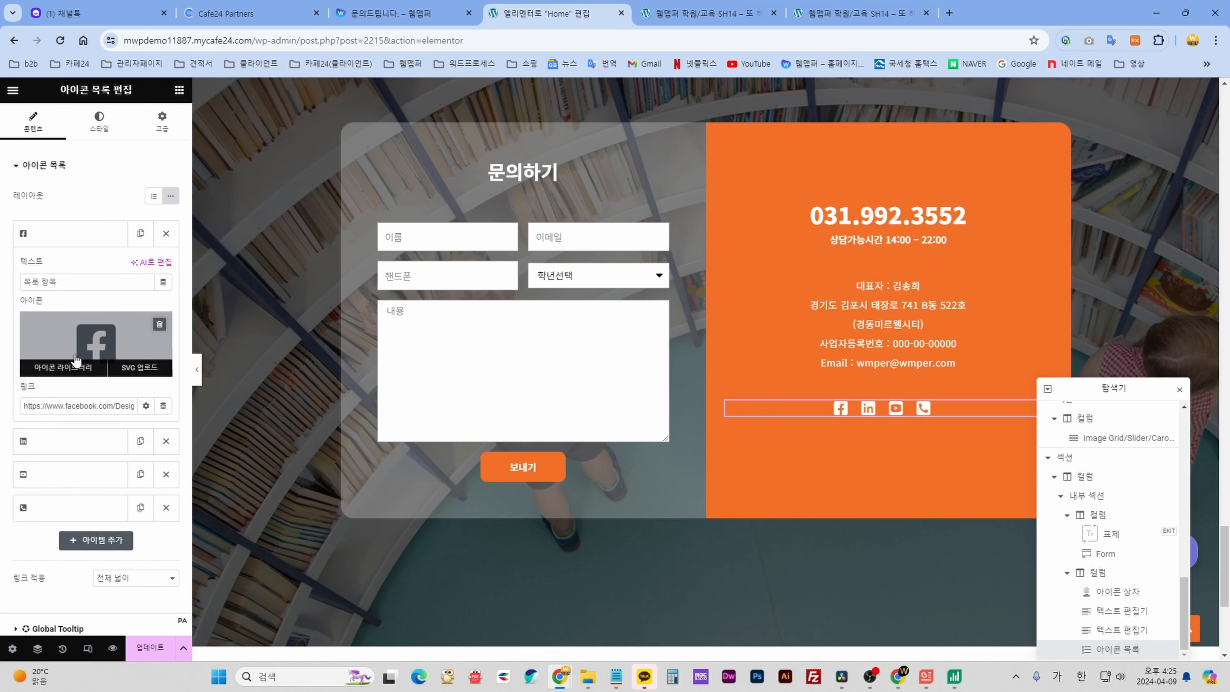
{"action": "left_click_drag", "start_coordinate": [47, 406], "coordinate": [114, 406]}
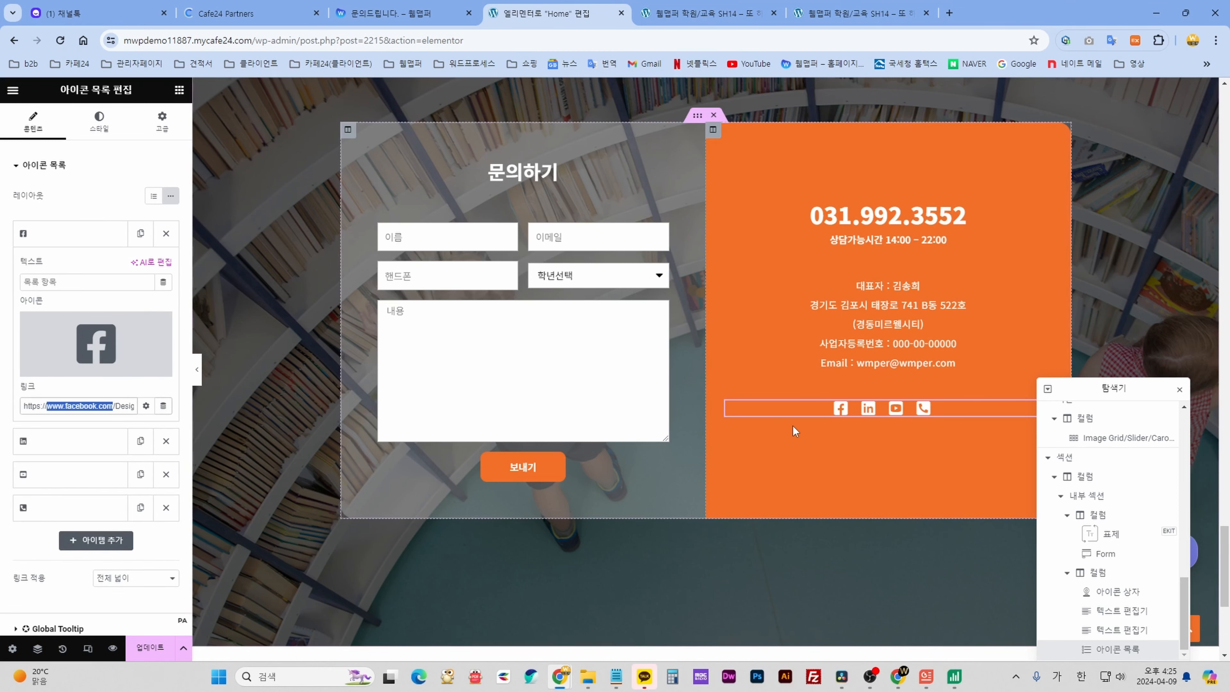
{"action": "scroll", "coordinate": [808, 427], "scroll_direction": "down", "scroll_amount": 5}
{"action": "scroll", "coordinate": [810, 431], "scroll_direction": "up", "scroll_amount": 3}
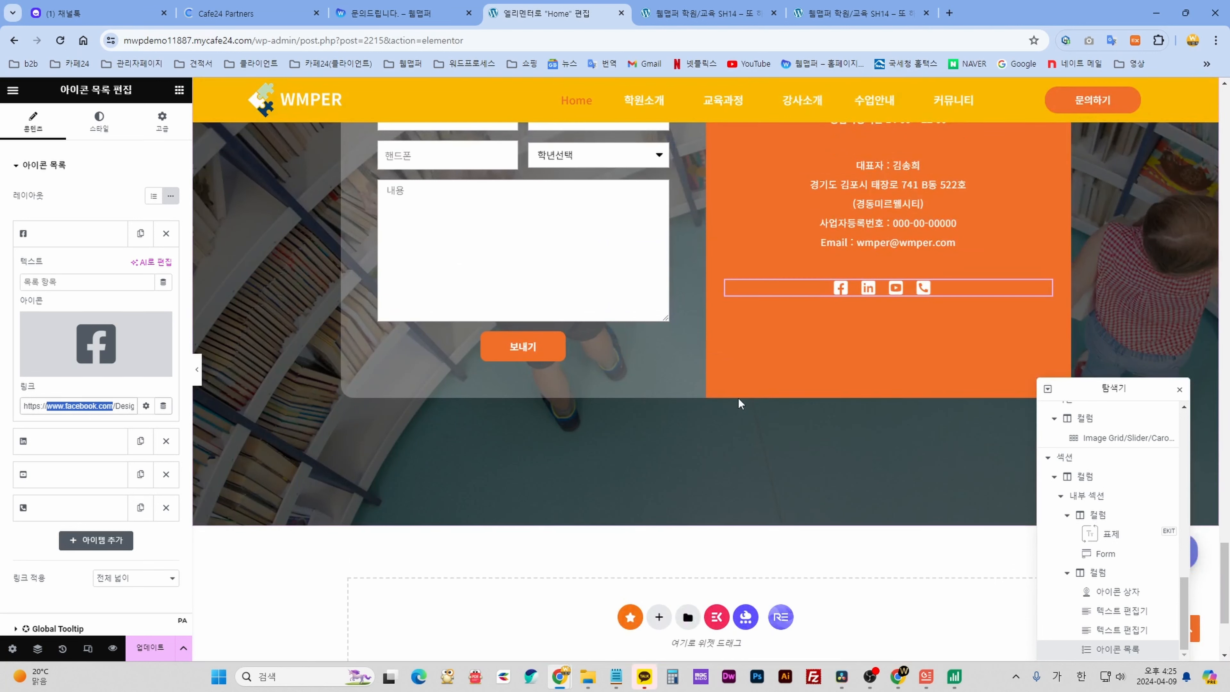
Update the Home page and review the result in the site preview.
{"action": "left_click", "coordinate": [141, 654]}
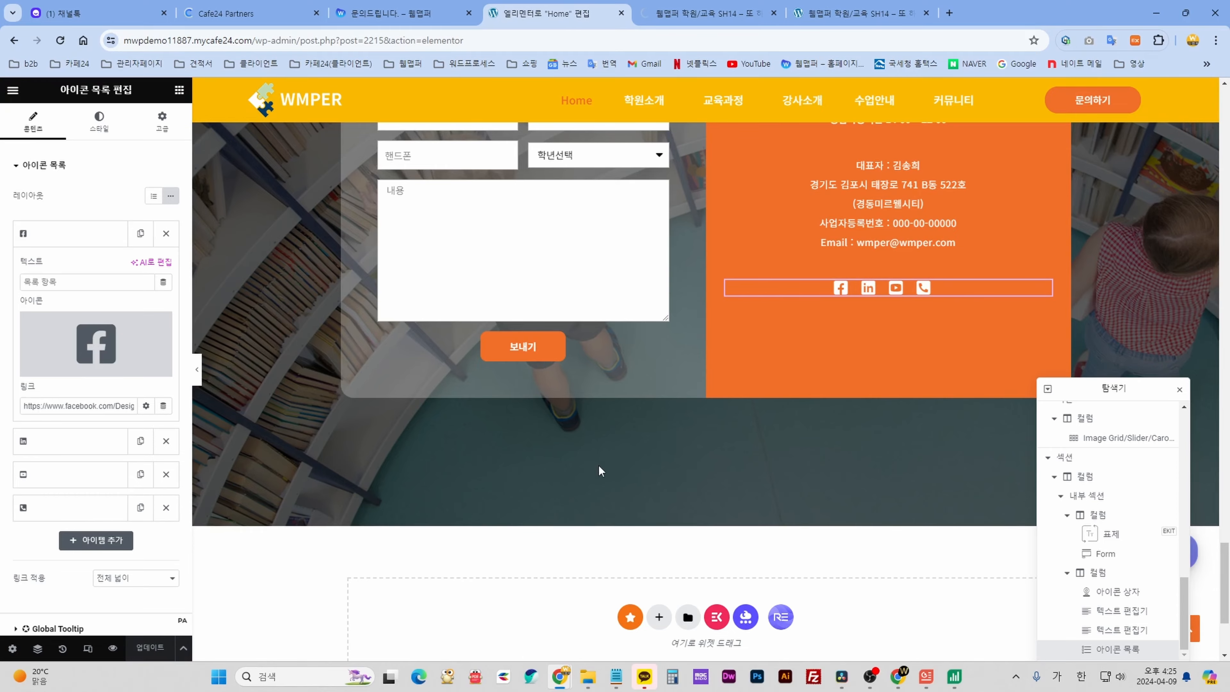
{"action": "left_click", "coordinate": [705, 13]}
{"action": "scroll", "coordinate": [891, 399], "scroll_direction": "down", "scroll_amount": 10}
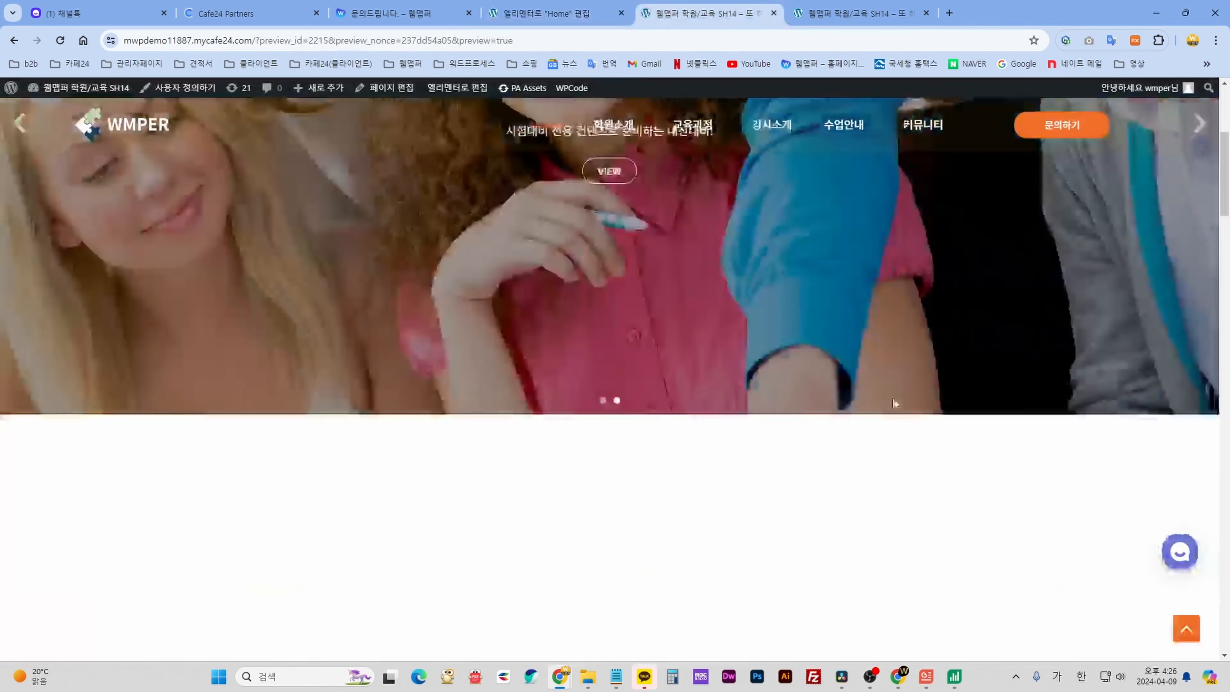
{"action": "scroll", "coordinate": [891, 404], "scroll_direction": "down", "scroll_amount": 12}
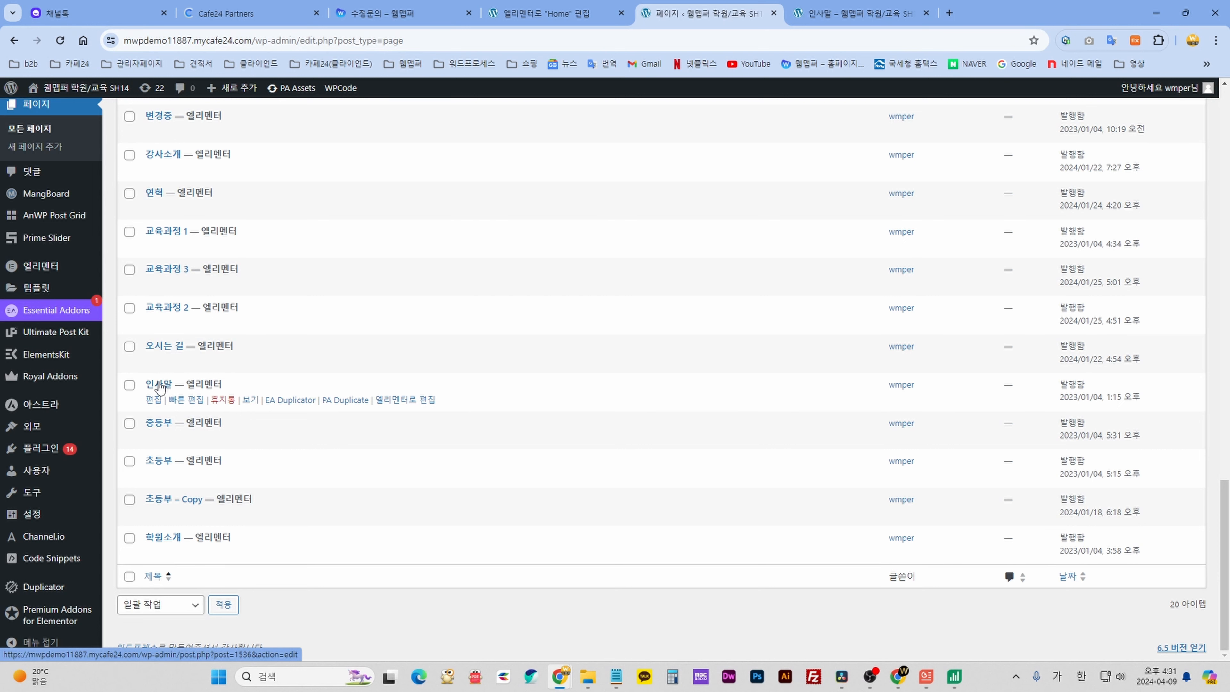
Open the 인사말 page for editing in Elementor and select its first section, keeping the Navigator open.
{"action": "left_click", "coordinate": [413, 402]}
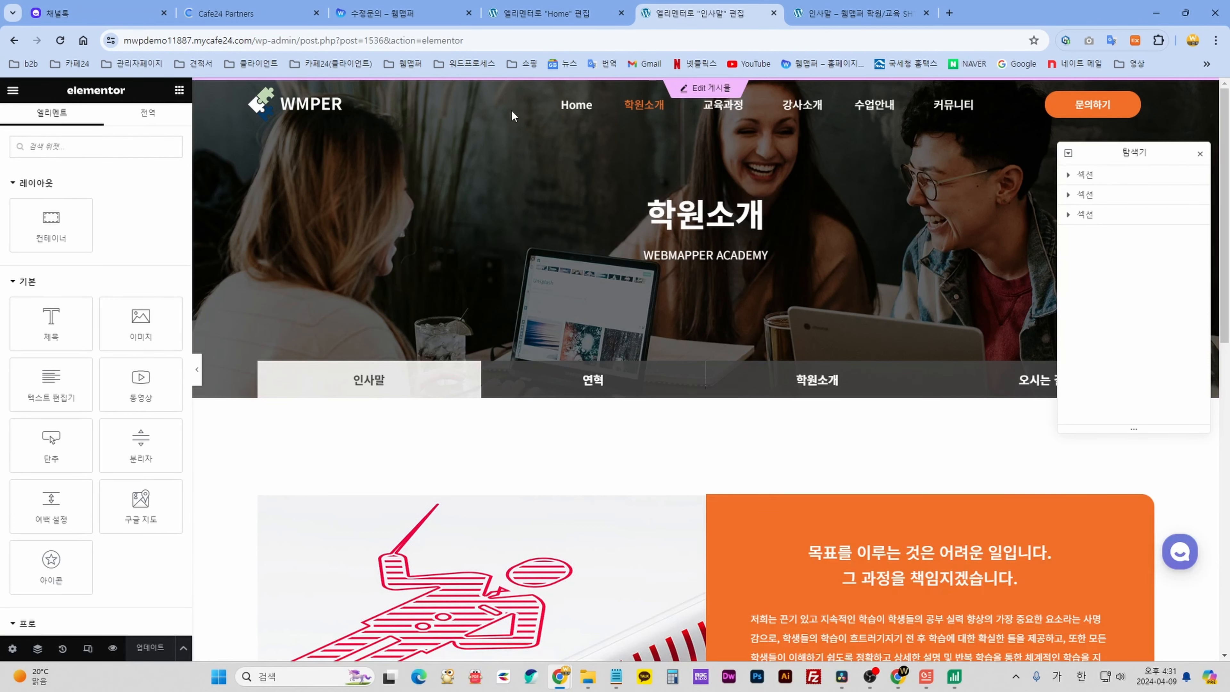
{"action": "left_click", "coordinate": [1085, 175]}
{"action": "left_click", "coordinate": [1200, 154]}
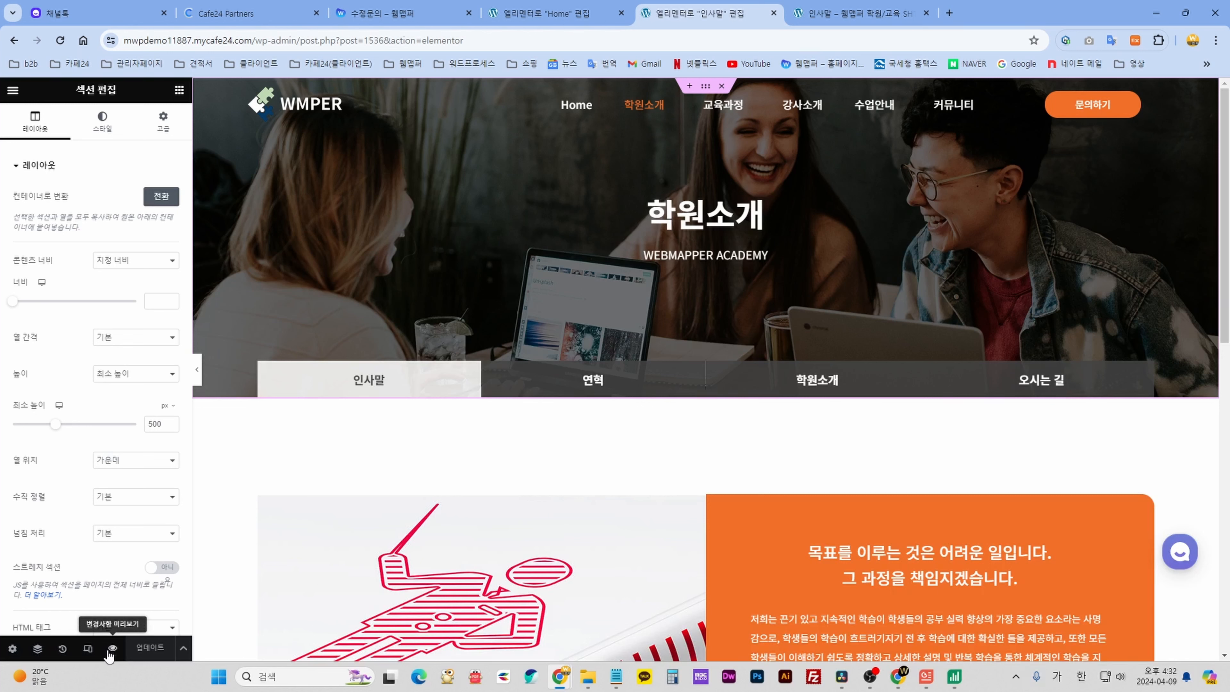
{"action": "left_click", "coordinate": [37, 649]}
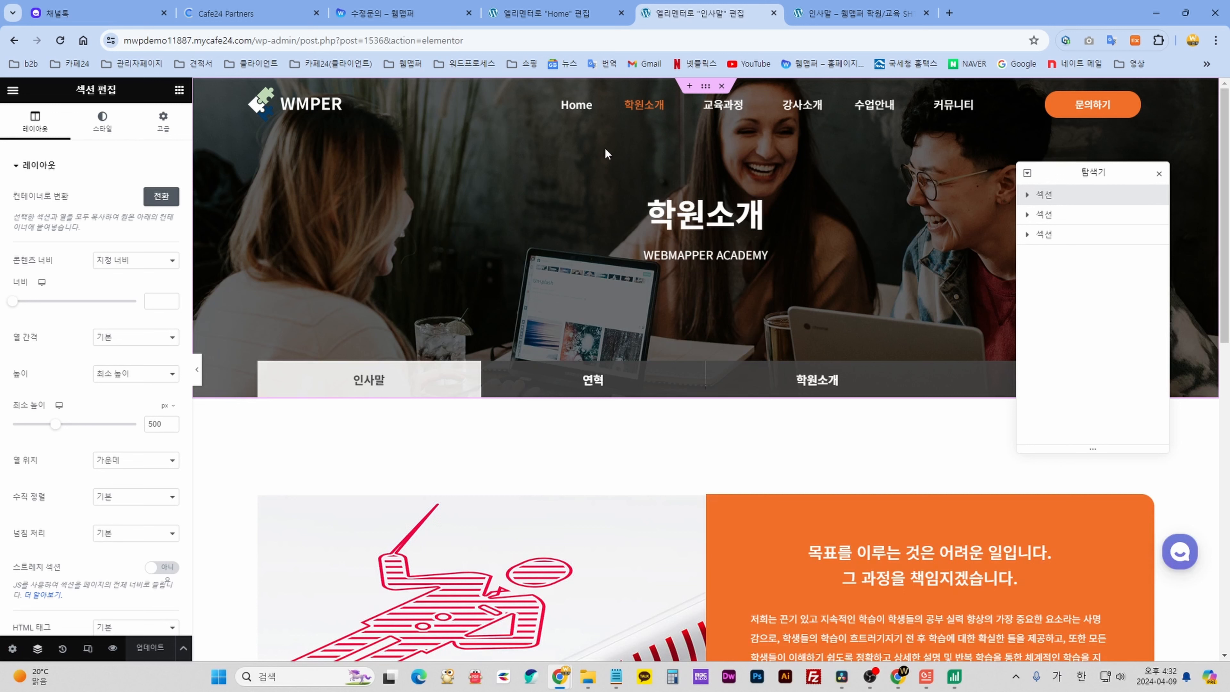
Check the pixel dimensions of the first section's background image, 학원소개_04.jpg, in its attachment details.
{"action": "left_click", "coordinate": [101, 122]}
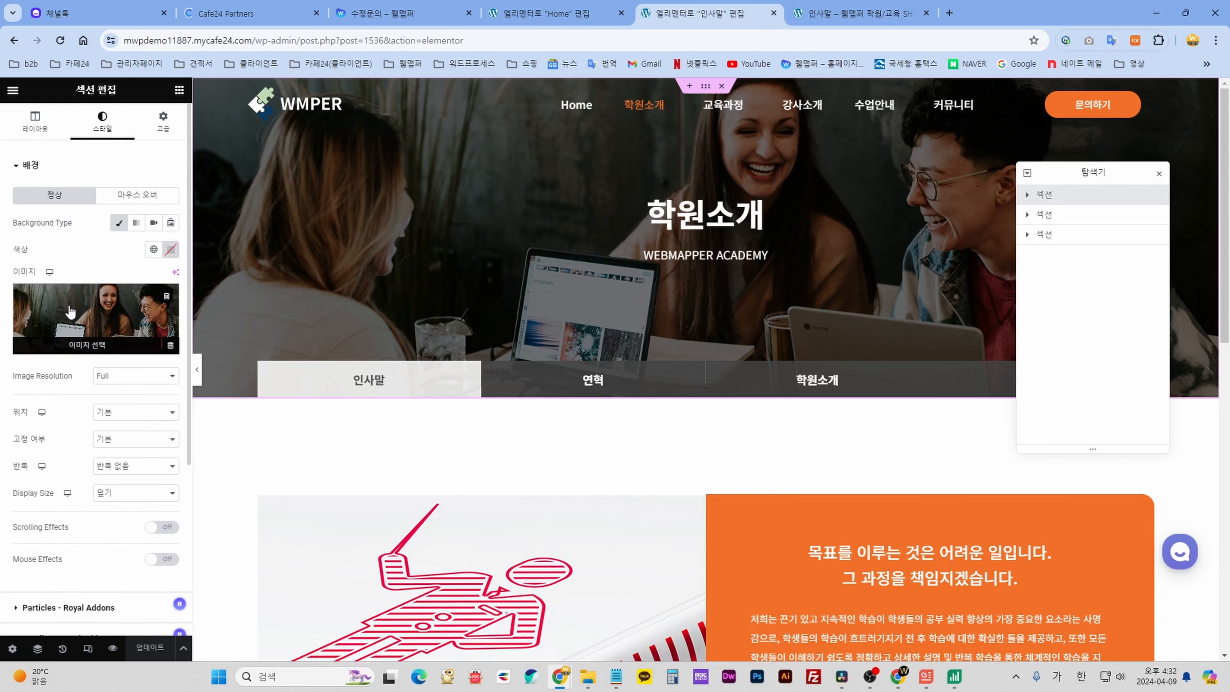
{"action": "left_click", "coordinate": [98, 309]}
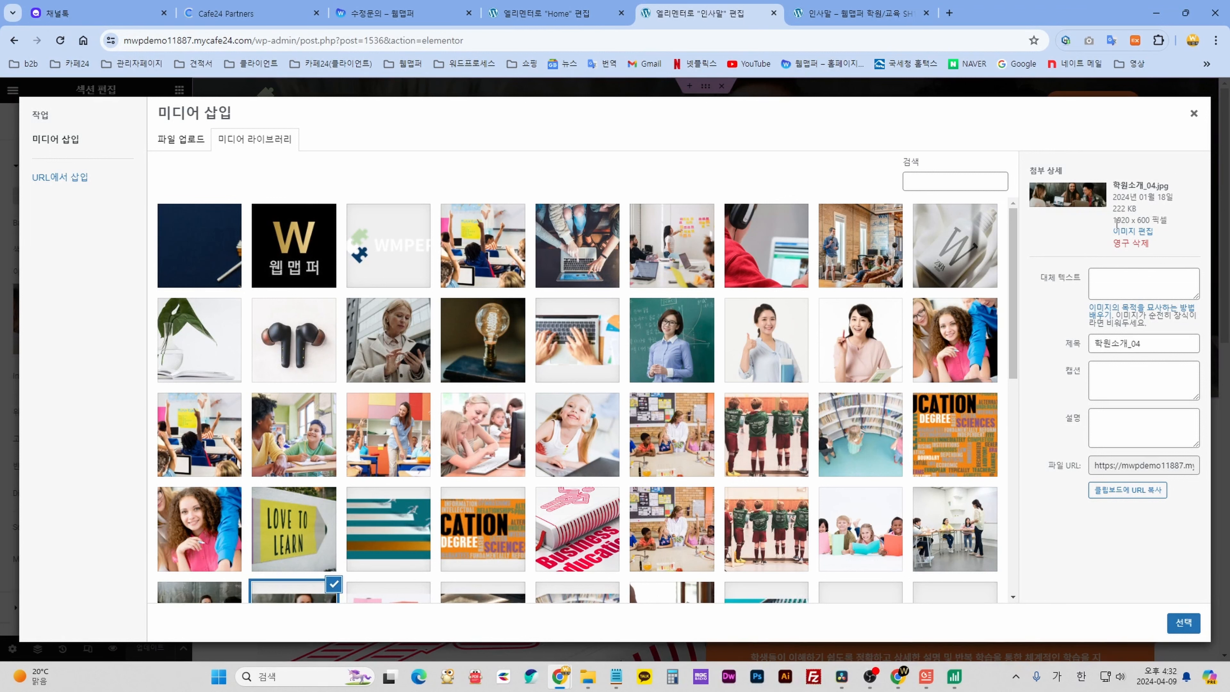
{"action": "left_click_drag", "start_coordinate": [1111, 222], "coordinate": [1138, 221]}
{"action": "left_click", "coordinate": [1147, 221]}
{"action": "left_click_drag", "start_coordinate": [1113, 221], "coordinate": [1151, 220]}
{"action": "left_click", "coordinate": [1114, 227]}
{"action": "left_click_drag", "start_coordinate": [1115, 220], "coordinate": [1150, 221]}
{"action": "left_click", "coordinate": [1133, 232]}
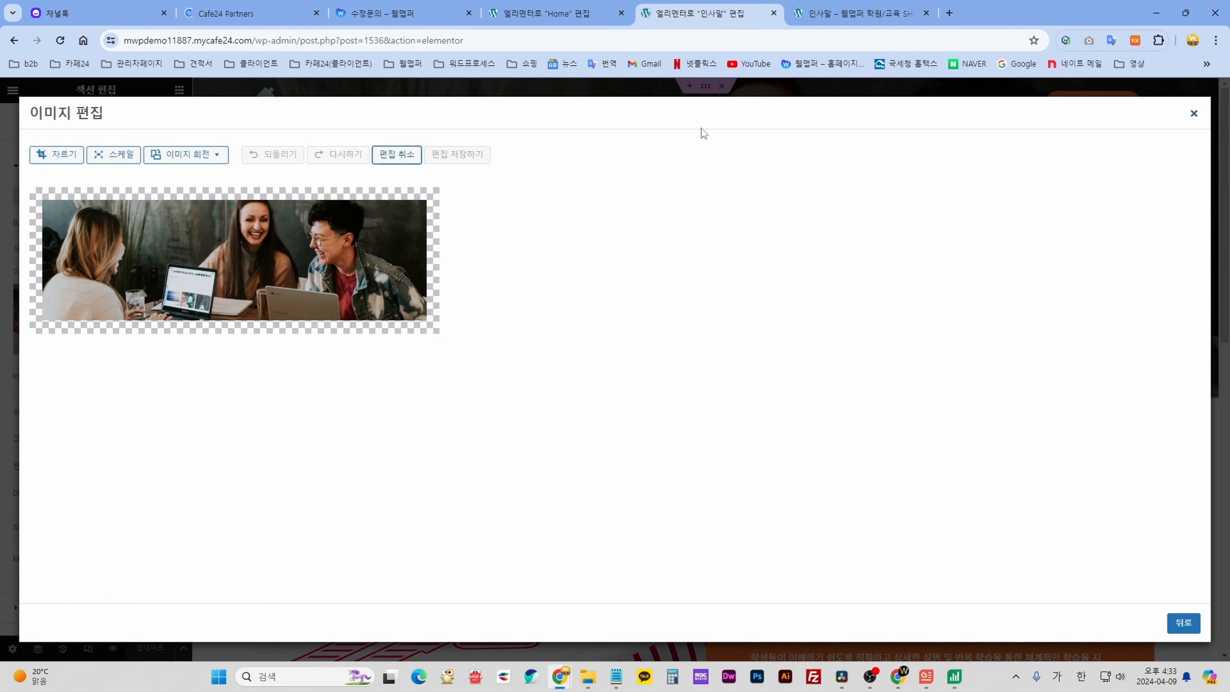
{"action": "left_click", "coordinate": [1193, 113]}
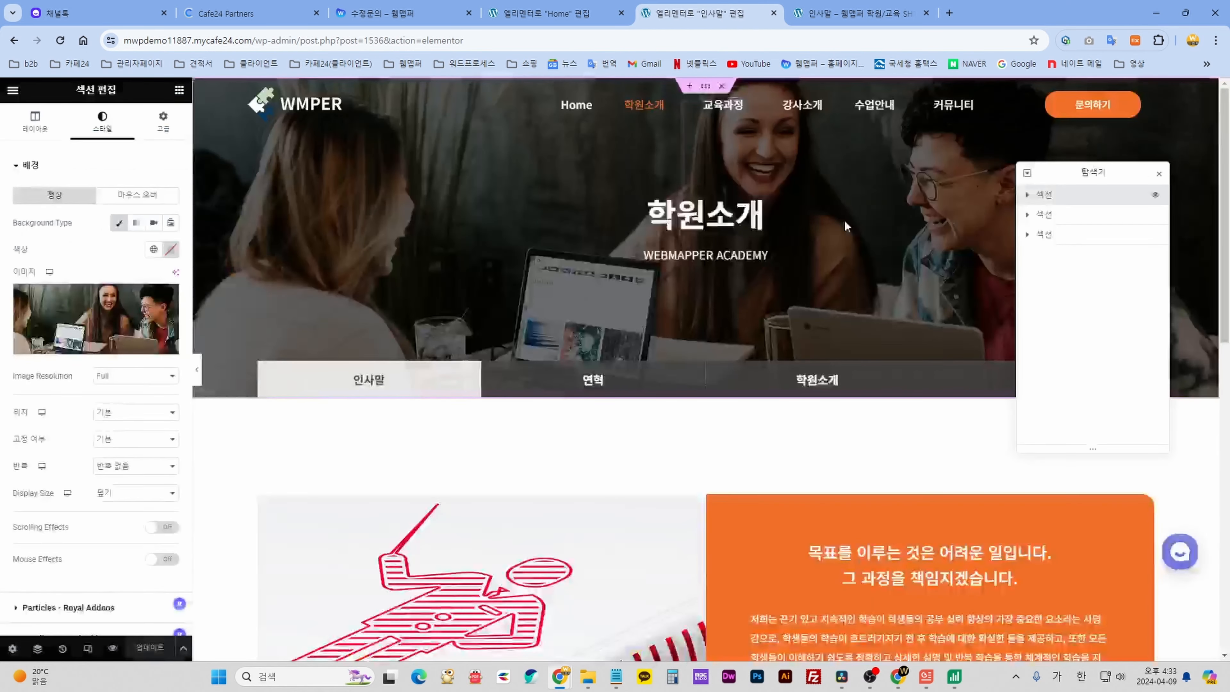
Browse the media library for a replacement background image and select 학원소개_02.jpg.
{"action": "left_click", "coordinate": [118, 315]}
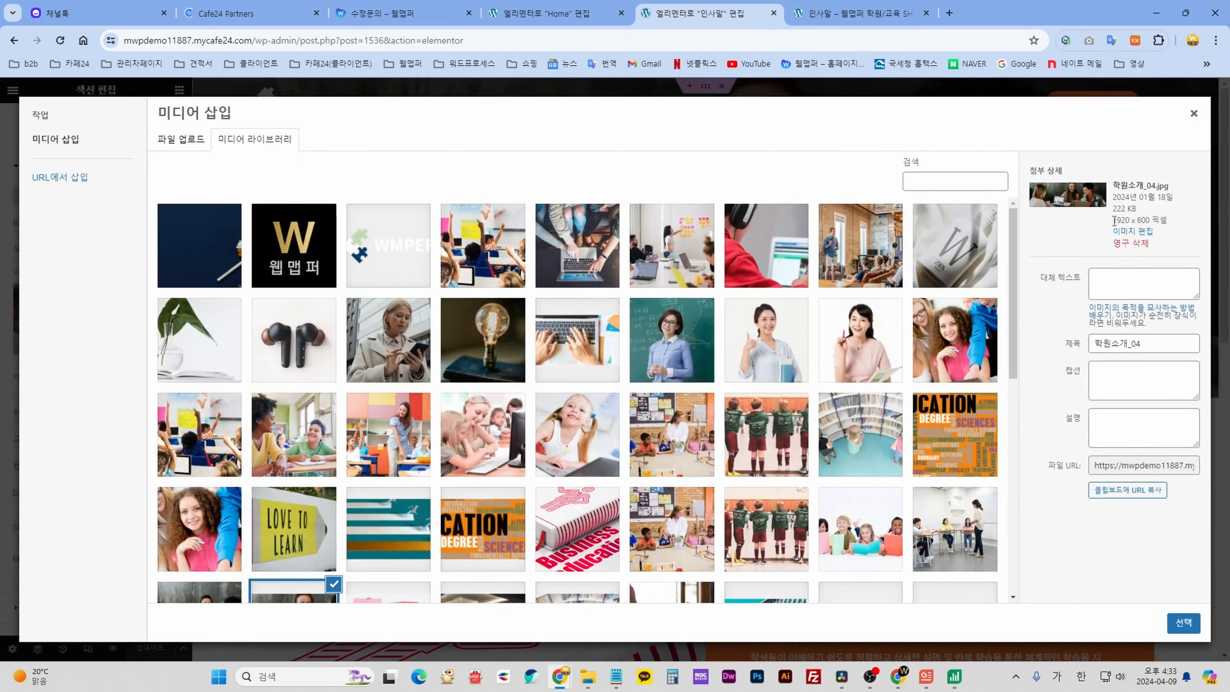
{"action": "scroll", "coordinate": [767, 453], "scroll_direction": "down", "scroll_amount": 8}
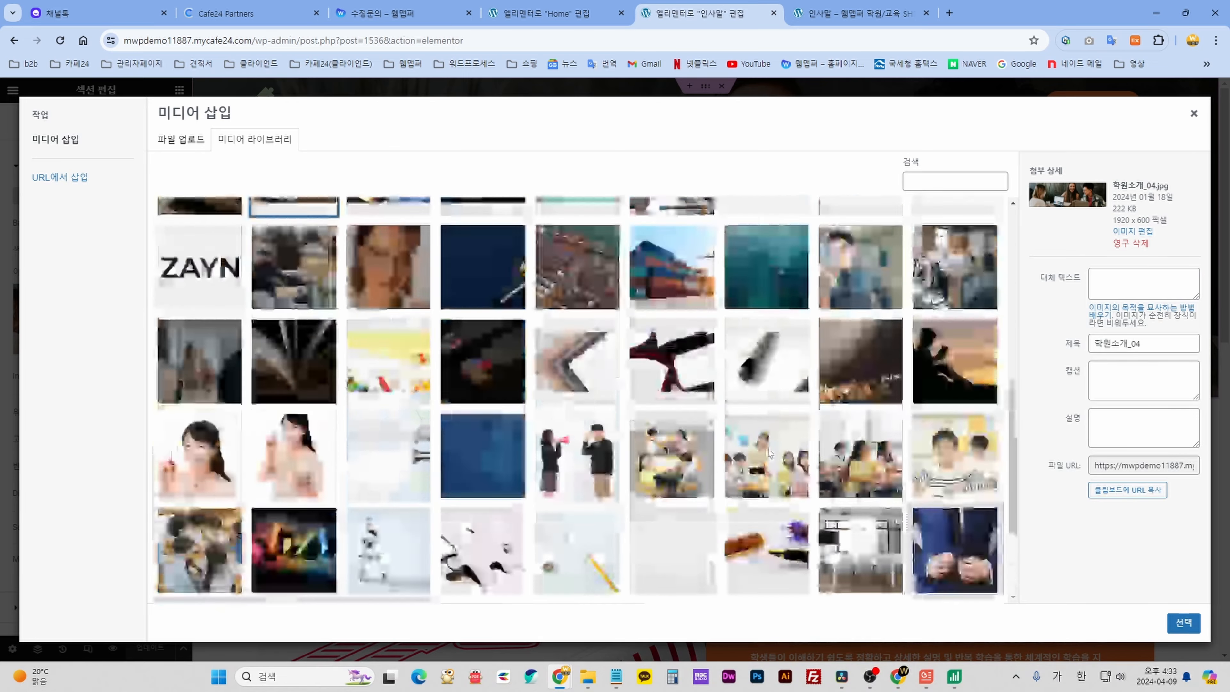
{"action": "scroll", "coordinate": [767, 453], "scroll_direction": "up", "scroll_amount": 5}
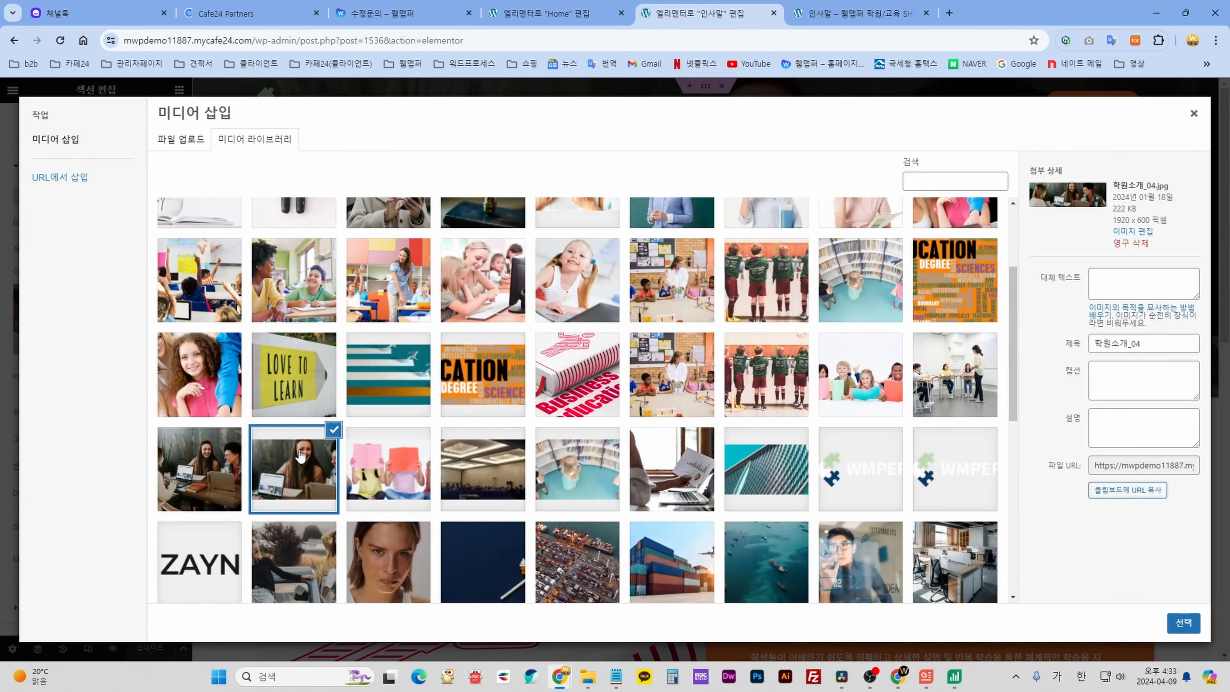
{"action": "left_click", "coordinate": [211, 470]}
{"action": "left_click", "coordinate": [293, 472]}
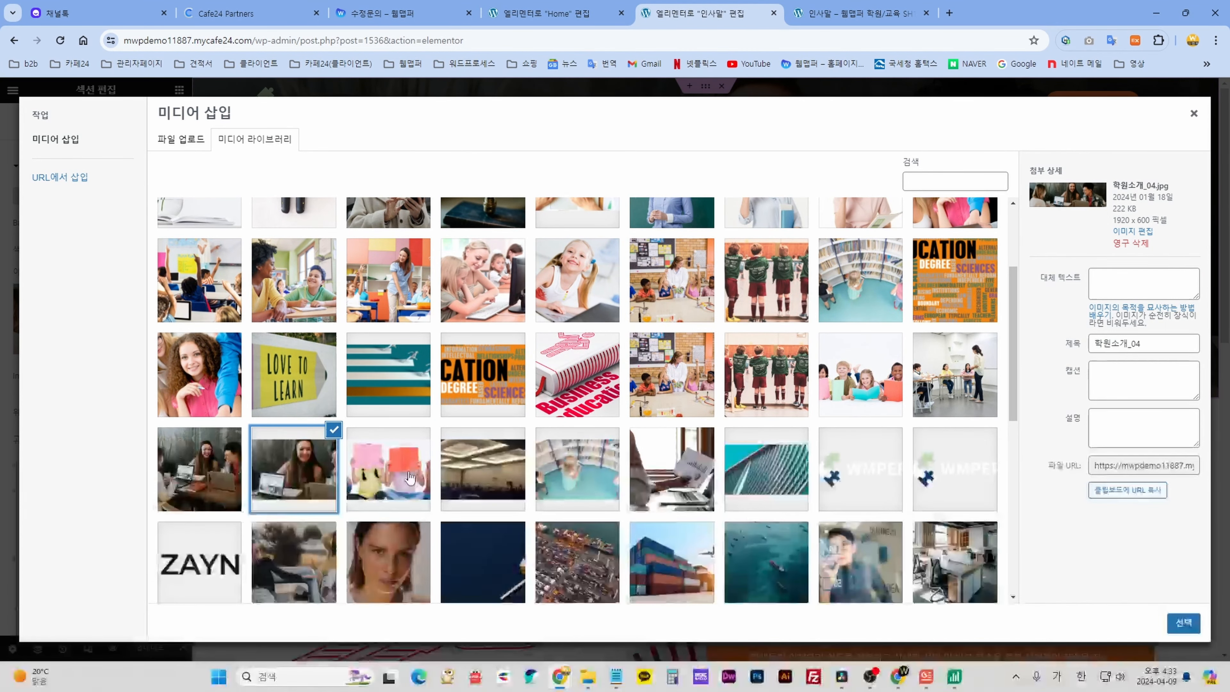
{"action": "left_click", "coordinate": [357, 482]}
{"action": "left_click", "coordinate": [294, 470]}
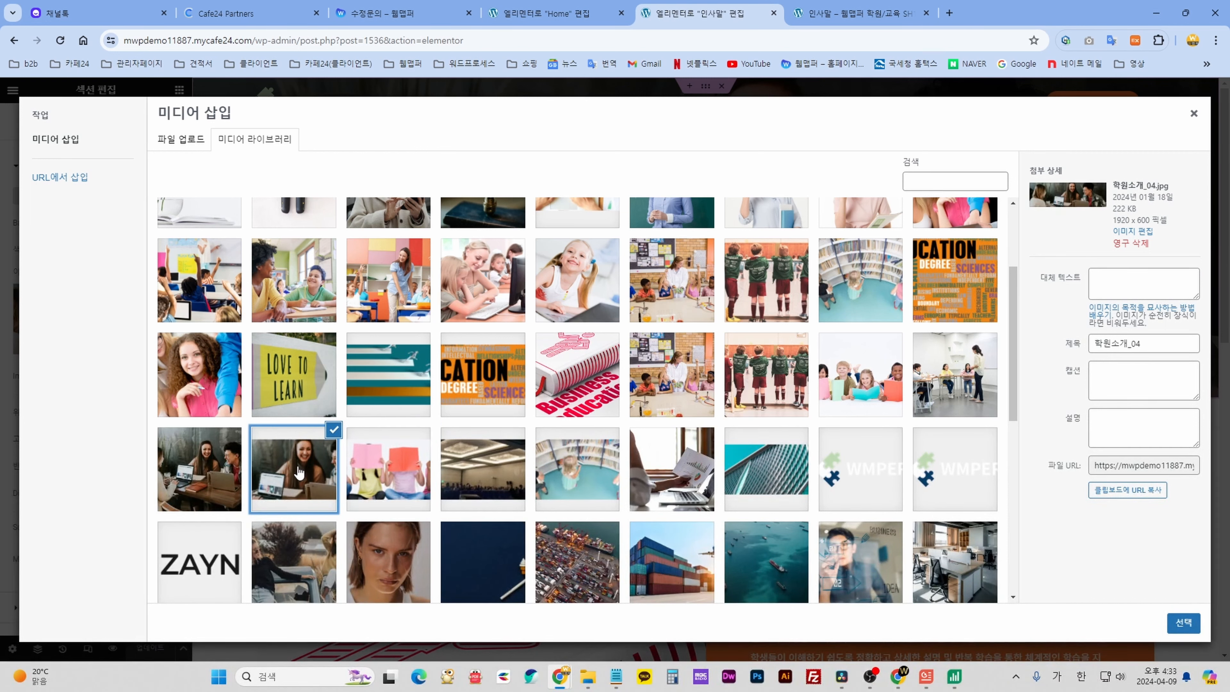
{"action": "left_click", "coordinate": [375, 472]}
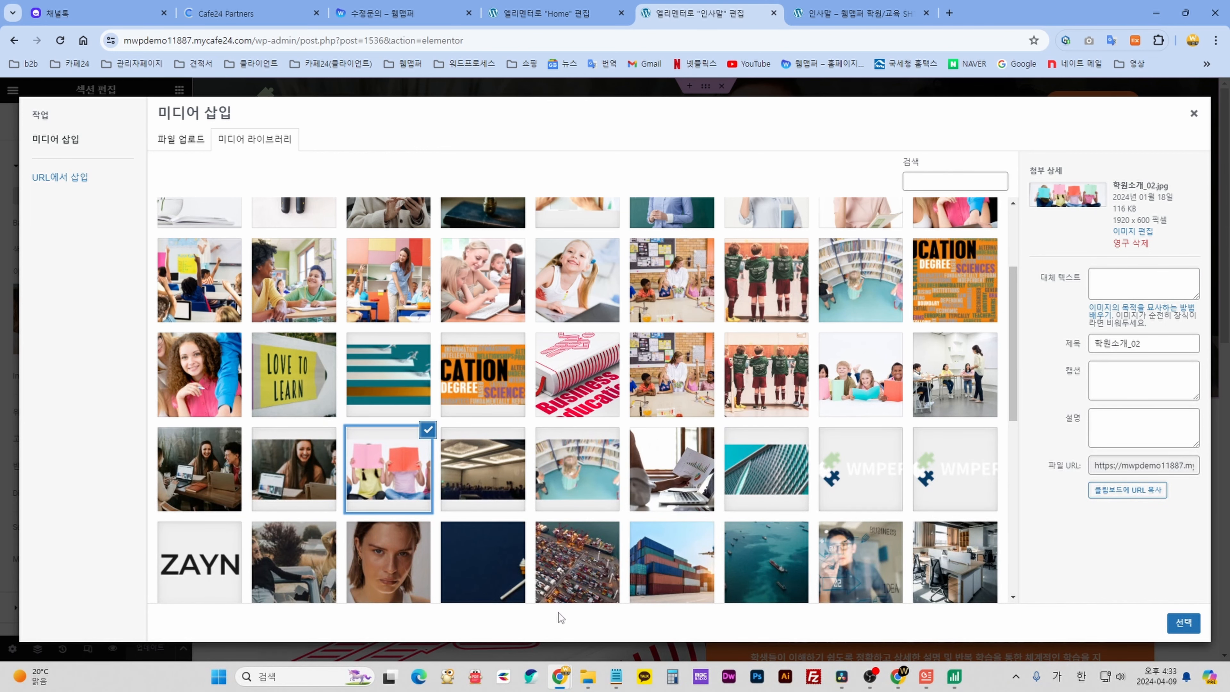
Upload the image 2-3-2-1536x864 from the uploads/2024/01 folder in File Explorer into the media library.
{"action": "left_click", "coordinate": [617, 655]}
{"action": "left_click", "coordinate": [72, 10]}
{"action": "left_click", "coordinate": [1184, 9]}
{"action": "scroll", "coordinate": [604, 456], "scroll_direction": "down", "scroll_amount": 2}
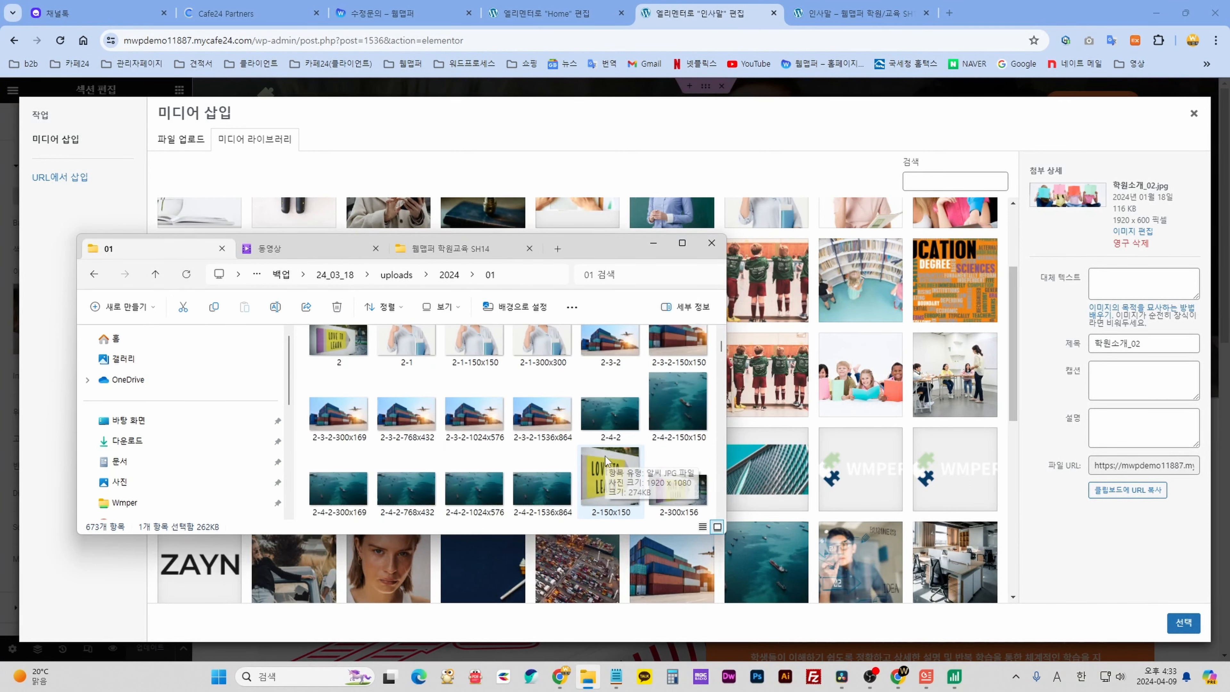
{"action": "left_click", "coordinate": [541, 416]}
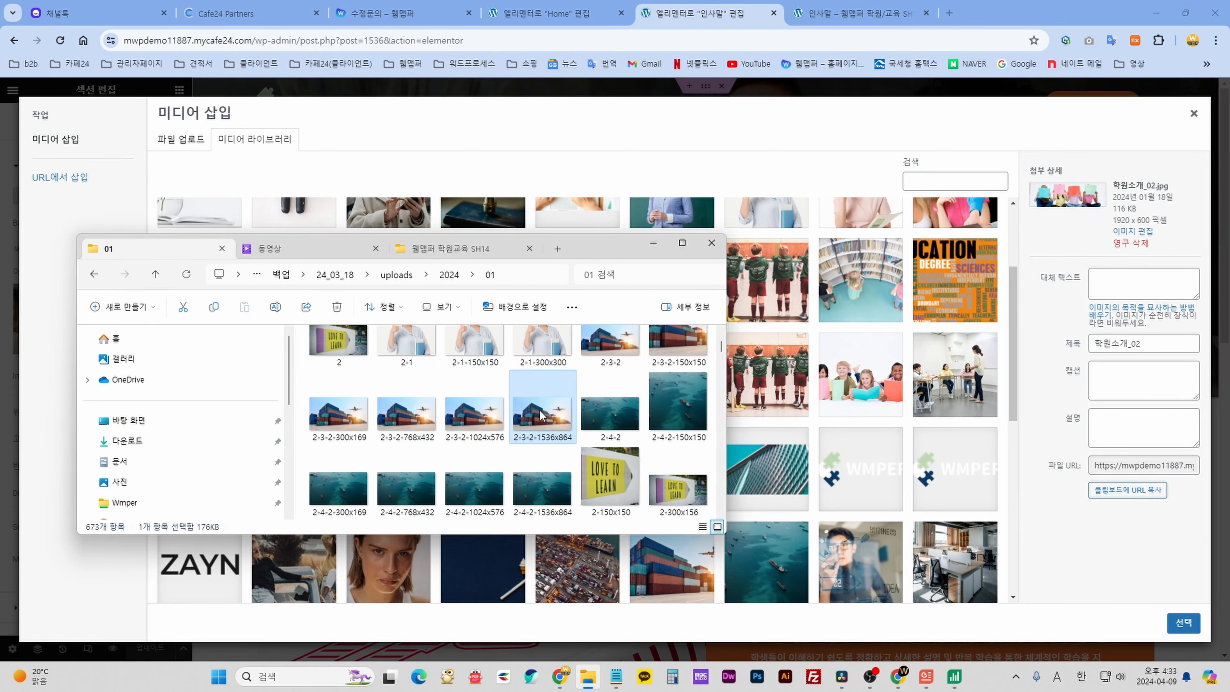
{"action": "left_click_drag", "start_coordinate": [539, 411], "coordinate": [802, 401]}
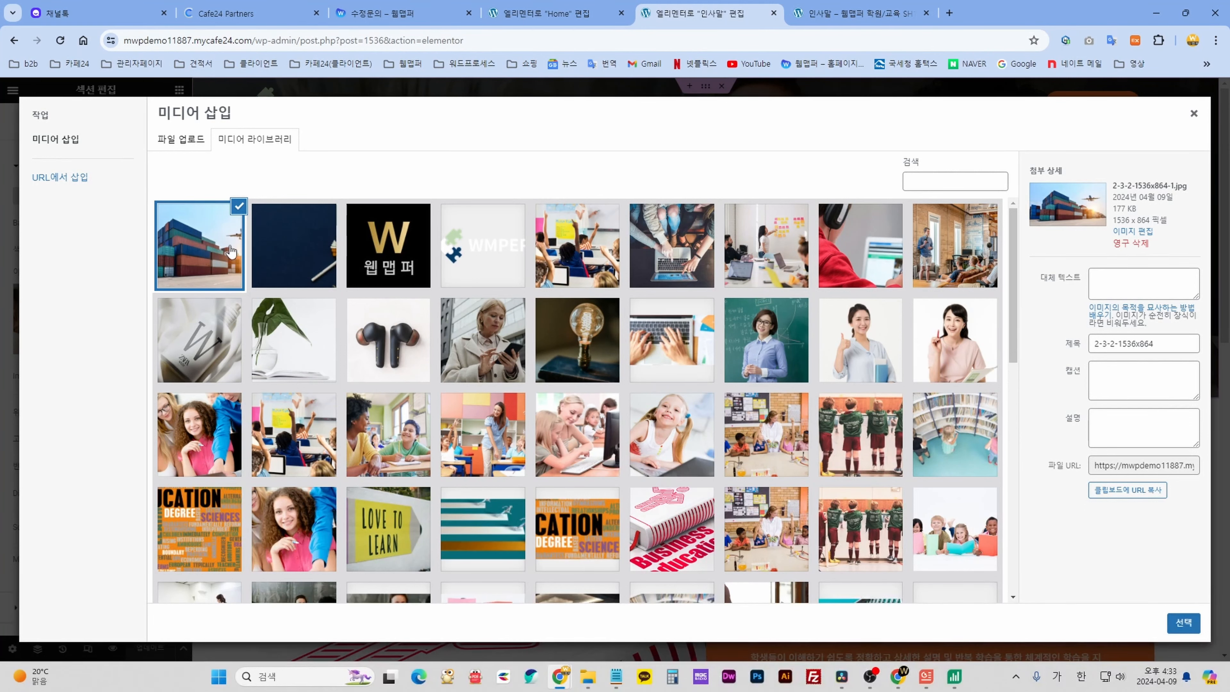
Open the file chooser for uploading from the computer, cancel it and close the media dialog without replacing the background.
{"action": "left_click", "coordinate": [197, 146]}
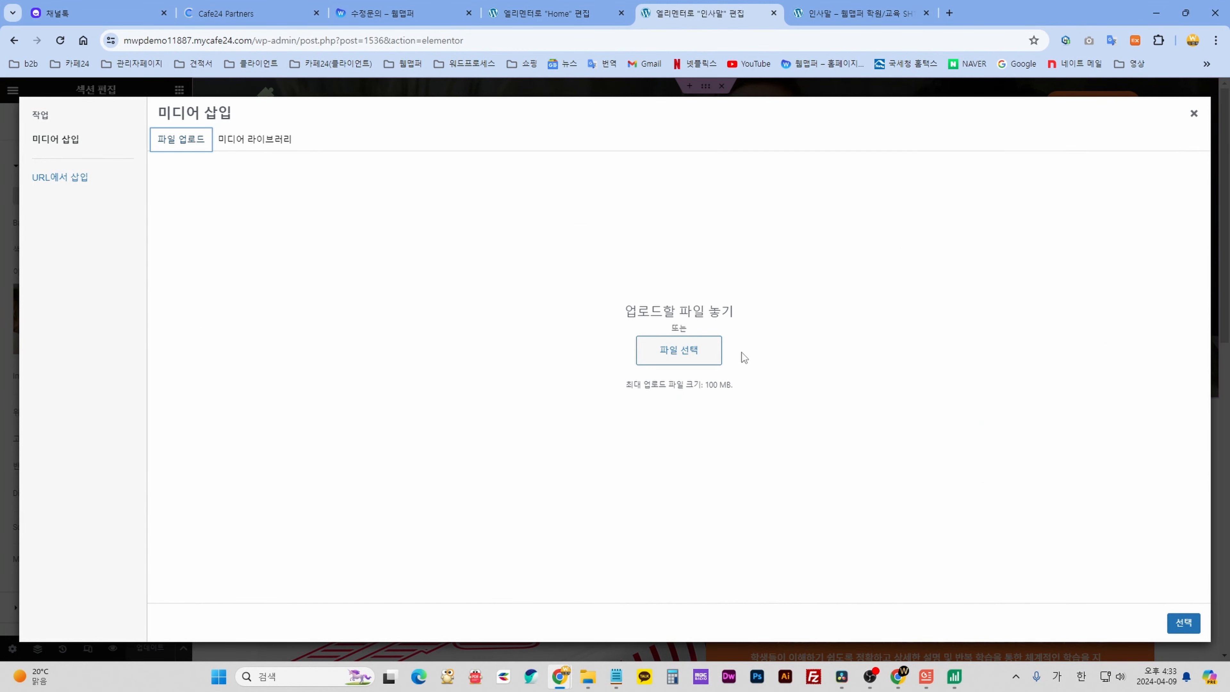
{"action": "left_click", "coordinate": [697, 350]}
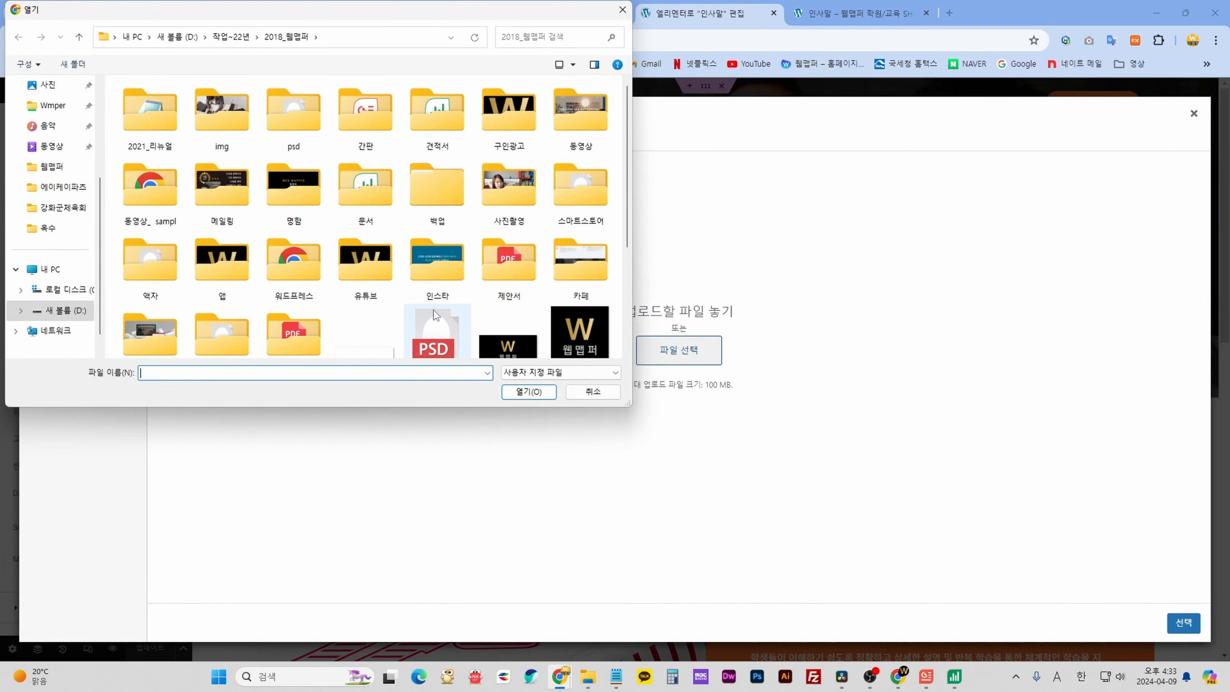
{"action": "left_click", "coordinate": [592, 391]}
{"action": "left_click", "coordinate": [1193, 114]}
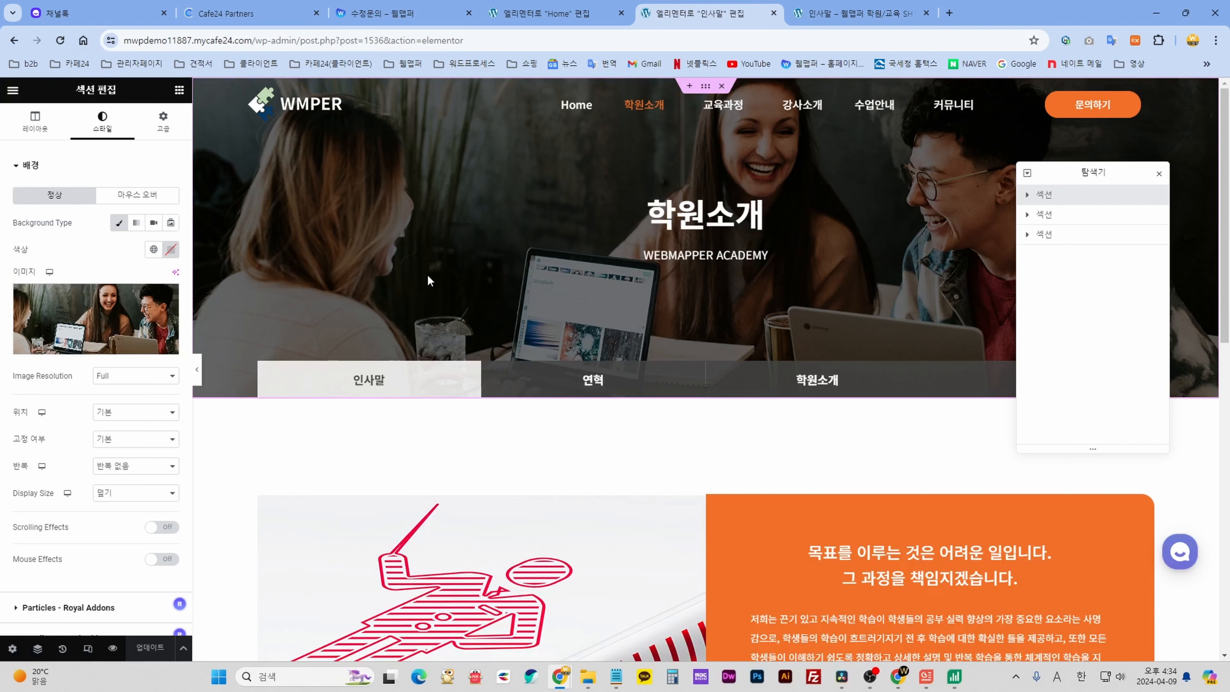
Look through the position (위치) options of the section's background image.
{"action": "left_click", "coordinate": [110, 415]}
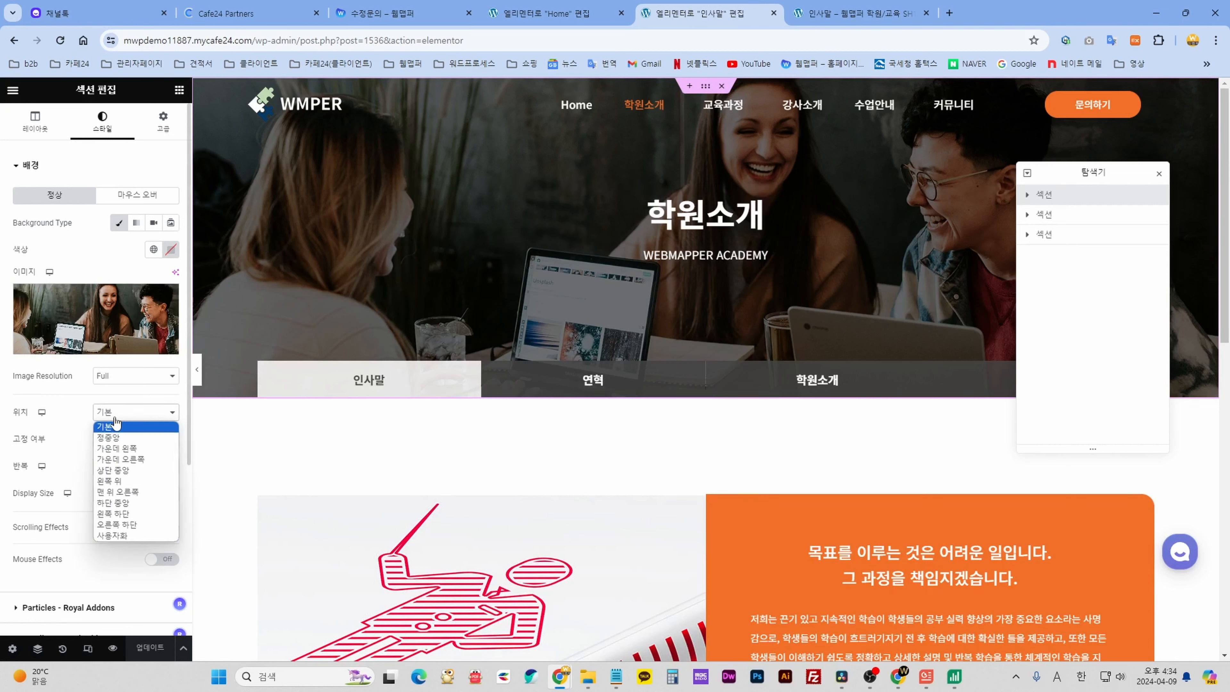
{"action": "left_click", "coordinate": [76, 424]}
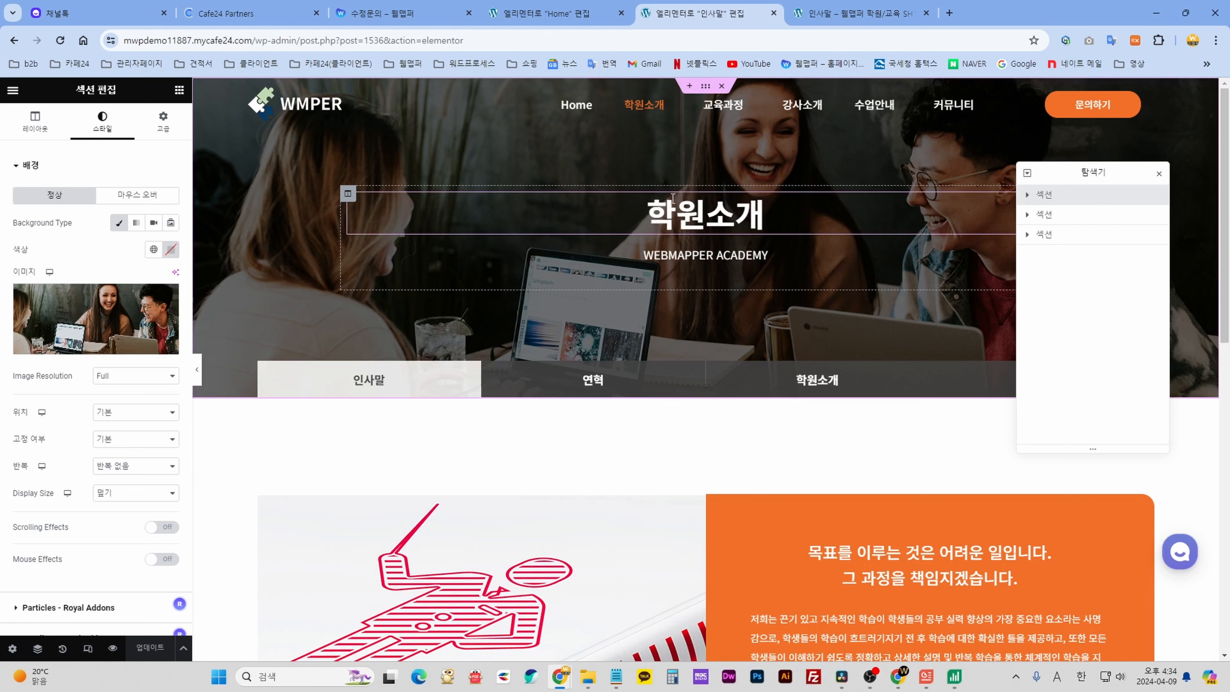
Open the 학원소개 heading in the first section and select its title text.
{"action": "left_click", "coordinate": [786, 213]}
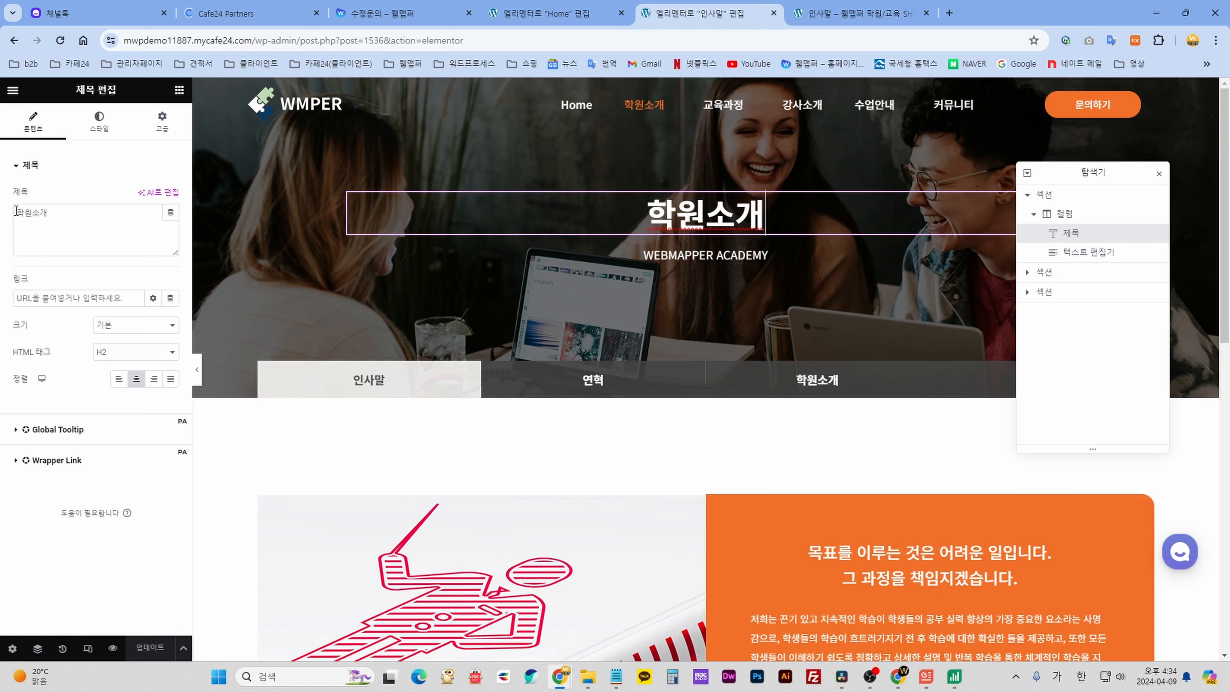
{"action": "left_click_drag", "start_coordinate": [61, 213], "coordinate": [11, 217]}
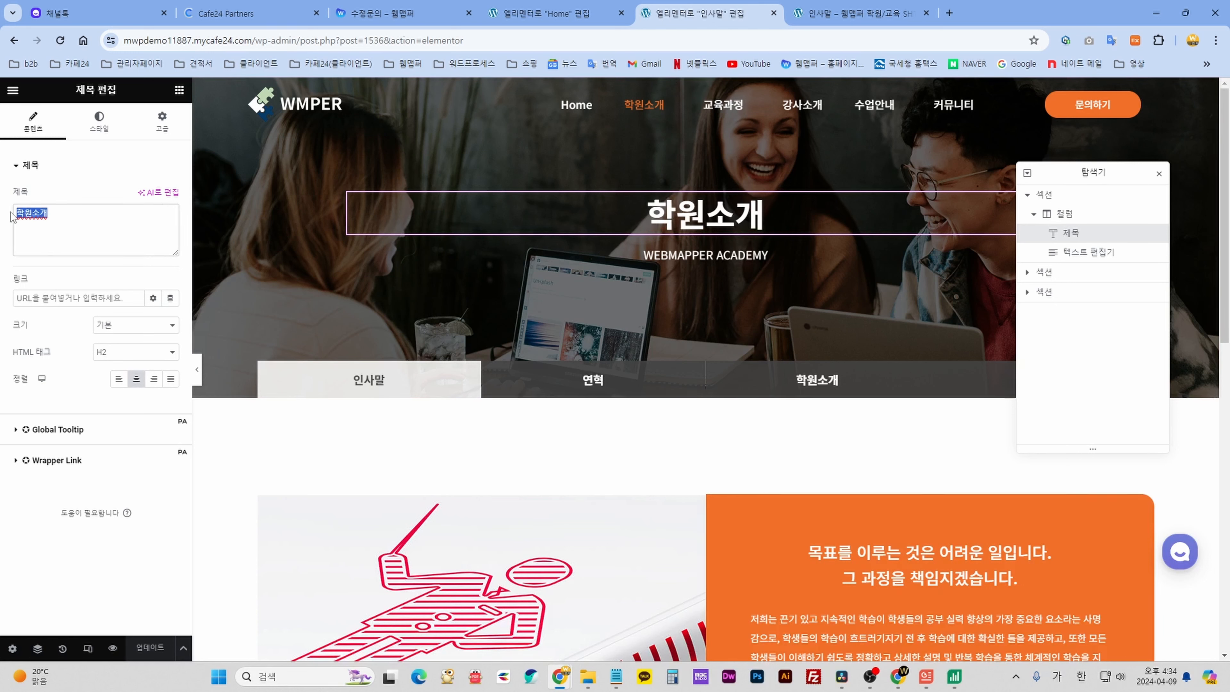
{"action": "left_click", "coordinate": [88, 223]}
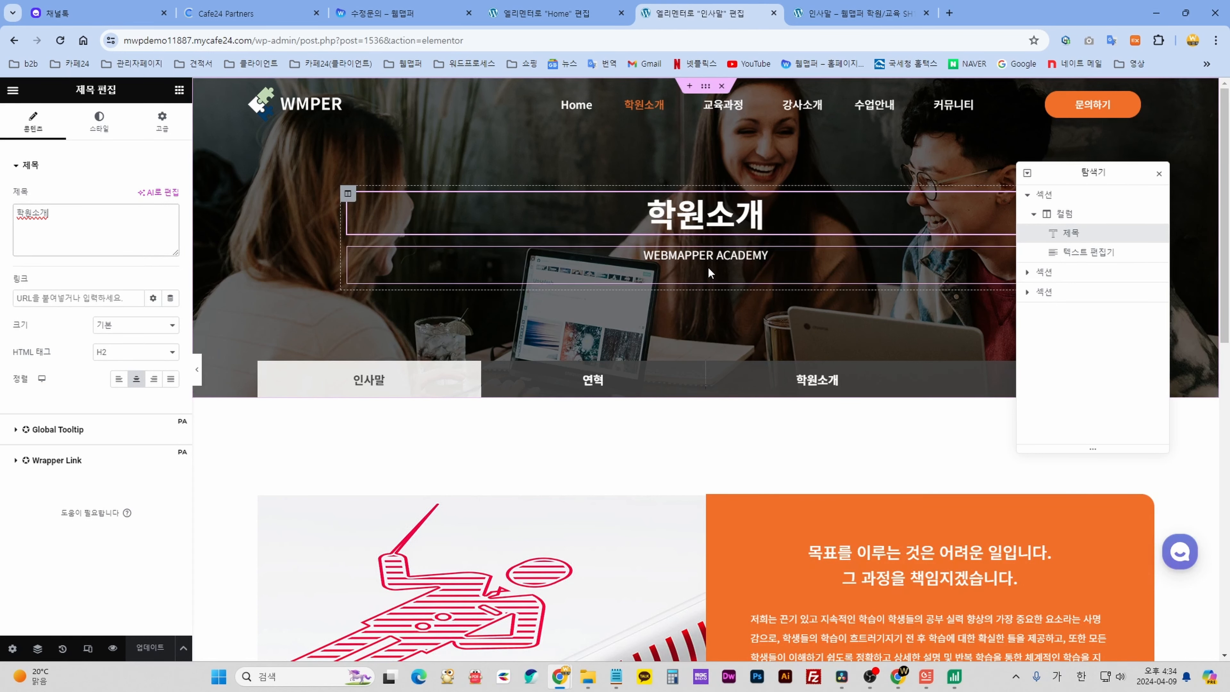
Open the WEBMAPPER ACADEMY text block below the heading, select its text, and move the Navigator slightly aside.
{"action": "left_click", "coordinate": [773, 260]}
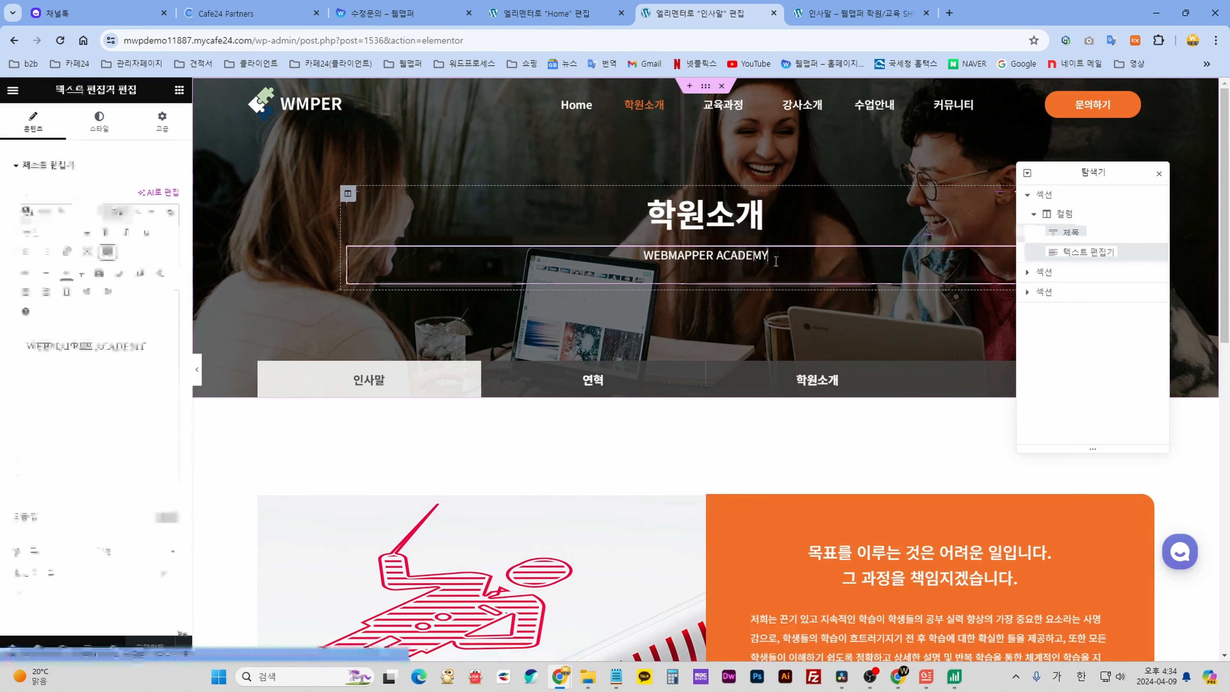
{"action": "left_click_drag", "start_coordinate": [153, 347], "coordinate": [21, 348]}
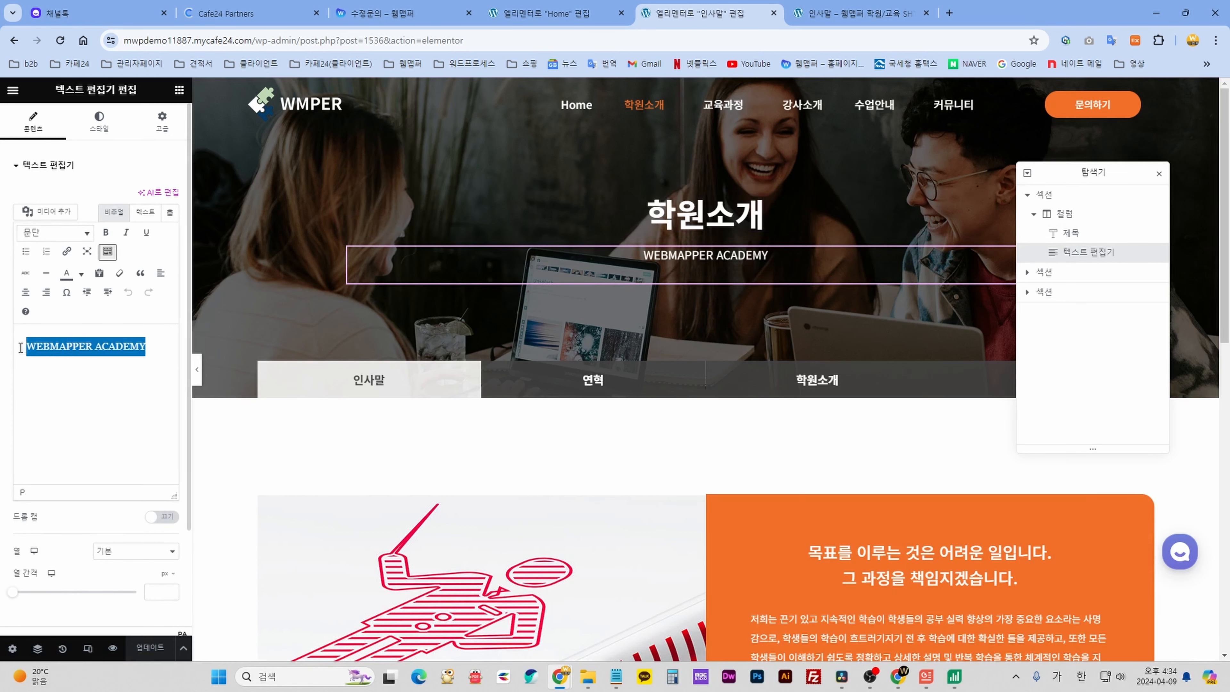
{"action": "left_click", "coordinate": [126, 371]}
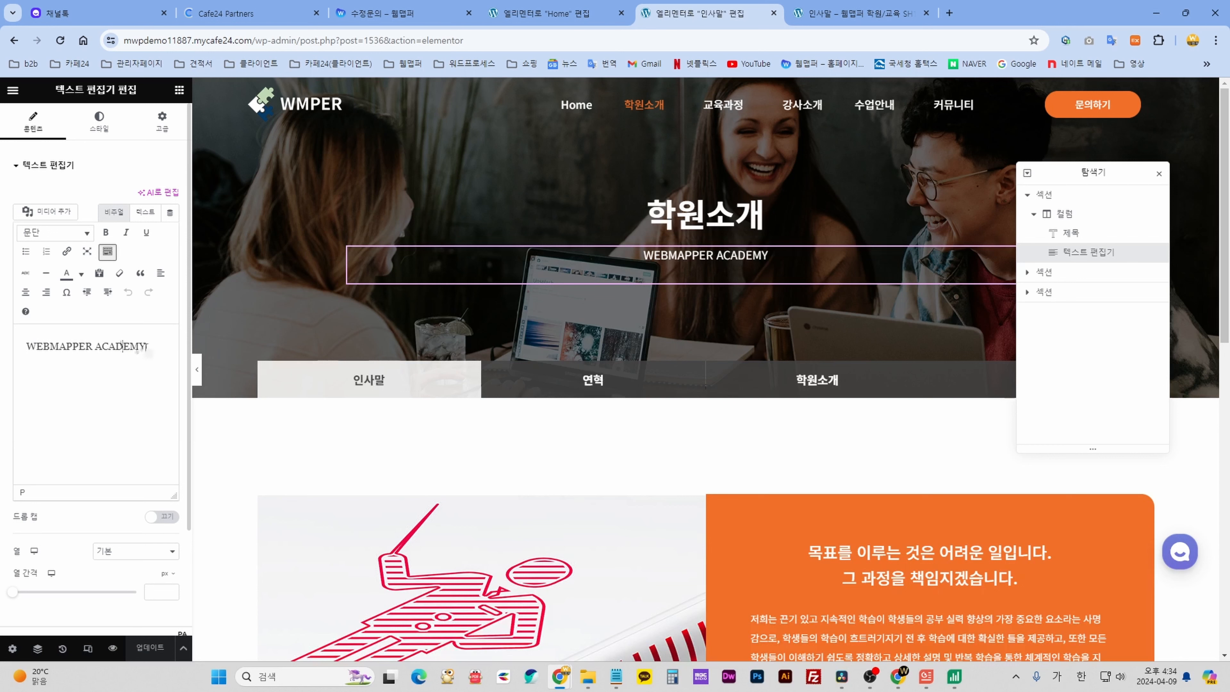
{"action": "left_click_drag", "start_coordinate": [146, 347], "coordinate": [37, 347]}
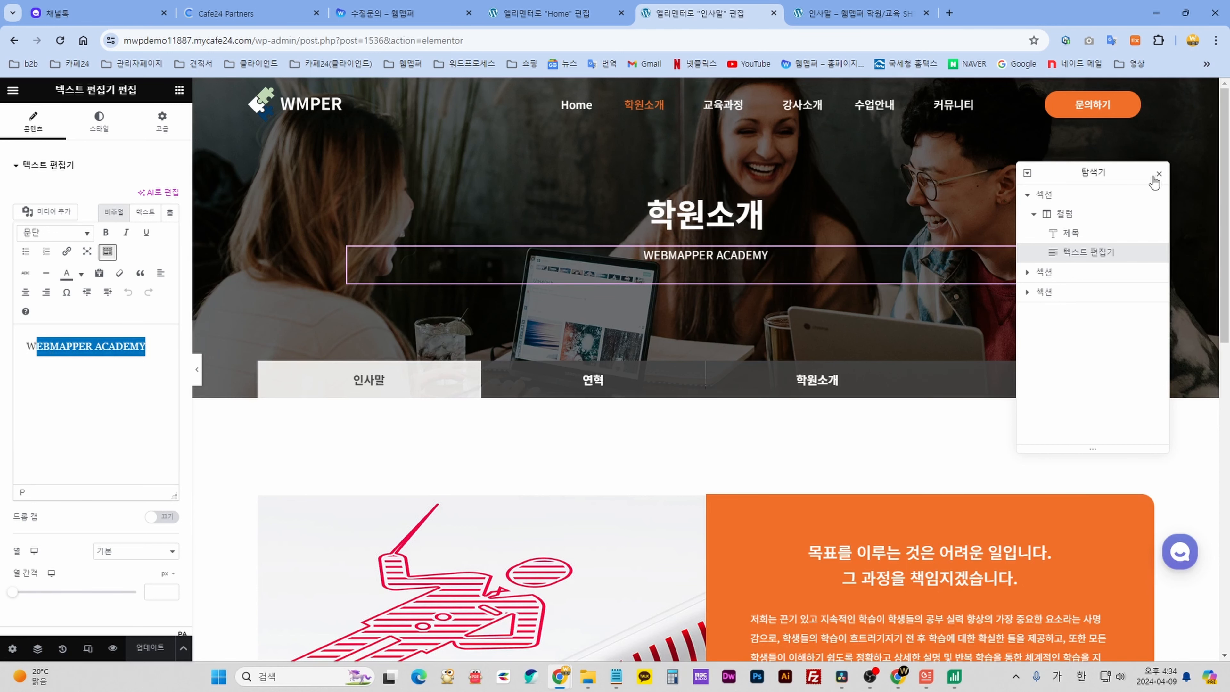
{"action": "left_click_drag", "start_coordinate": [1130, 170], "coordinate": [1142, 145]}
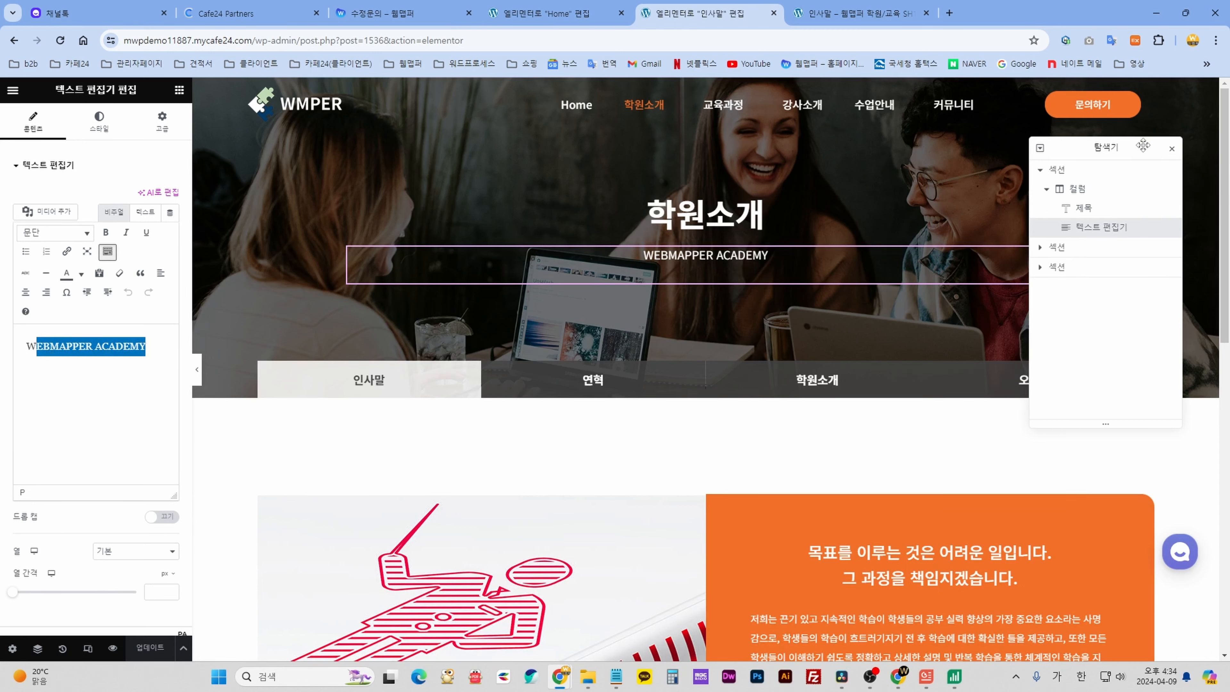
Close the Navigator and change the label of the 인사말 button below the banner to 인사말111.
{"action": "left_click", "coordinate": [1174, 152]}
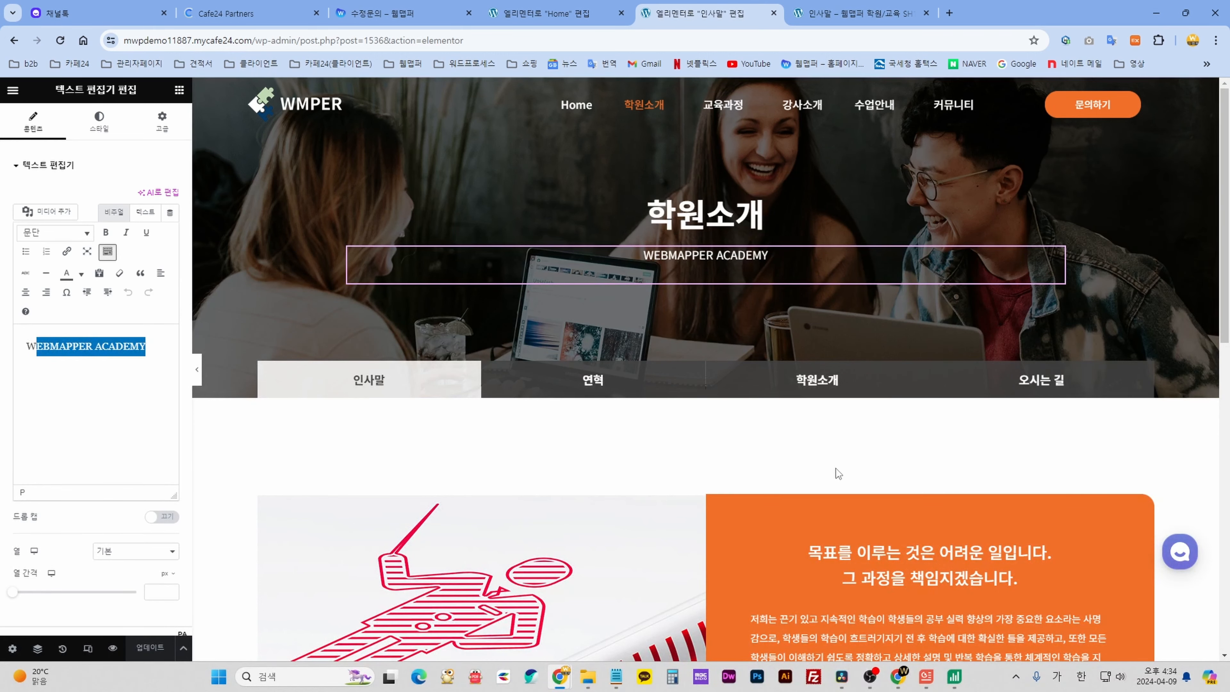
{"action": "scroll", "coordinate": [835, 468], "scroll_direction": "down", "scroll_amount": 3}
{"action": "scroll", "coordinate": [1076, 339], "scroll_direction": "up", "scroll_amount": 1}
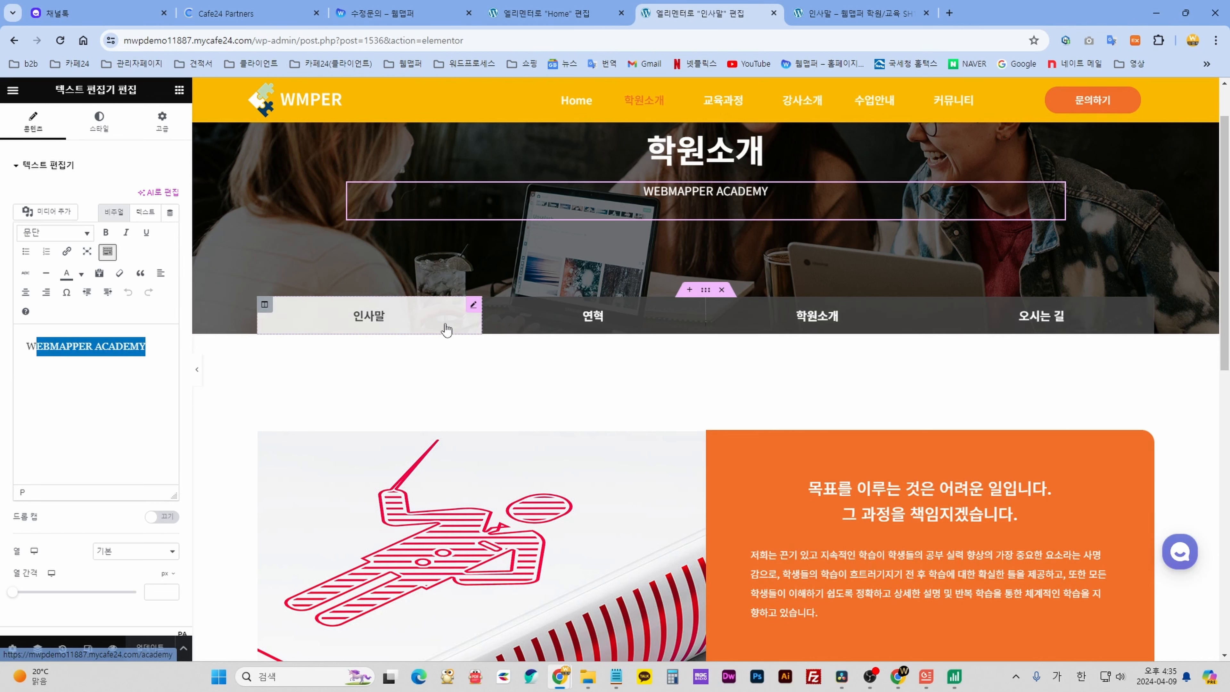
{"action": "left_click", "coordinate": [474, 305]}
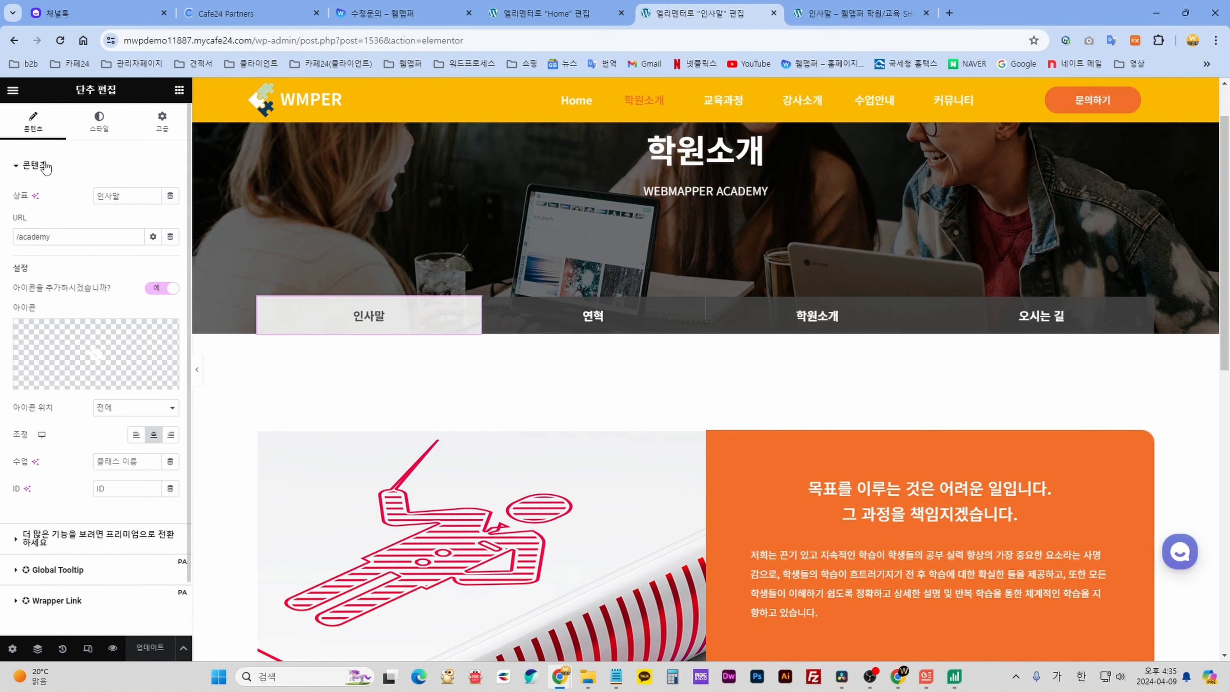
{"action": "double_click", "coordinate": [128, 196]}
{"action": "left_click", "coordinate": [127, 200]}
{"action": "type", "text": "111"}
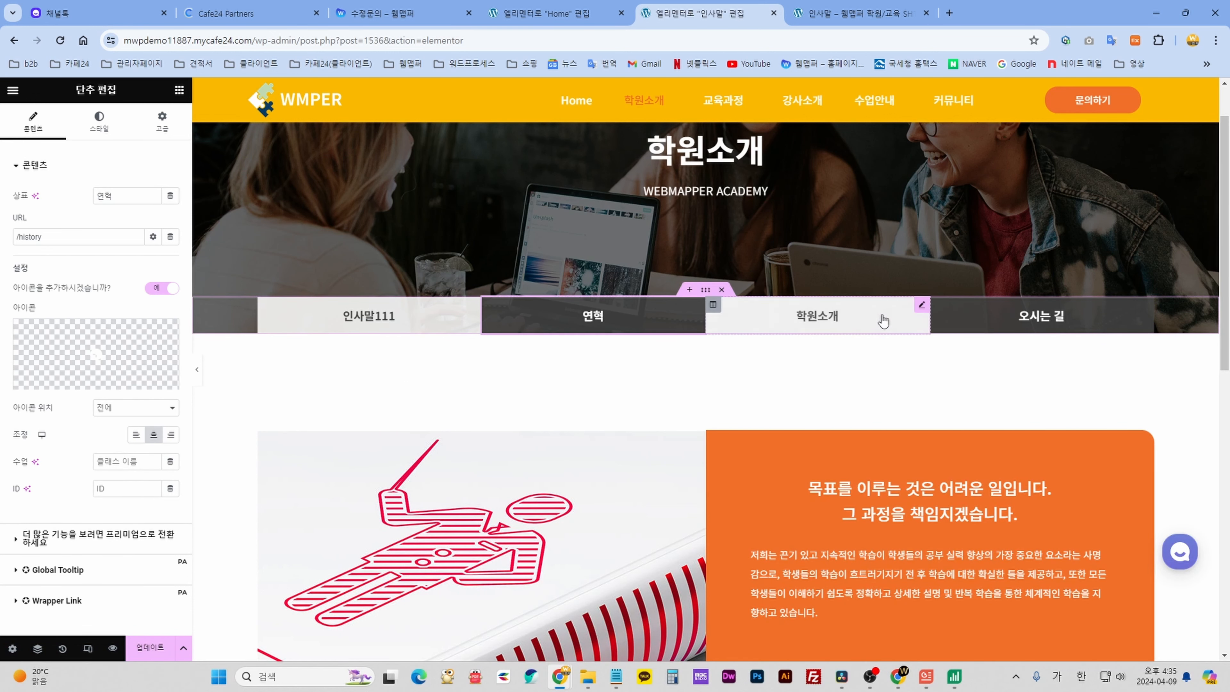
Open the 학원소개 and 오시는 길 buttons, and set the first button's label back to 인사말.
{"action": "left_click", "coordinate": [901, 320]}
{"action": "left_click", "coordinate": [1041, 317]}
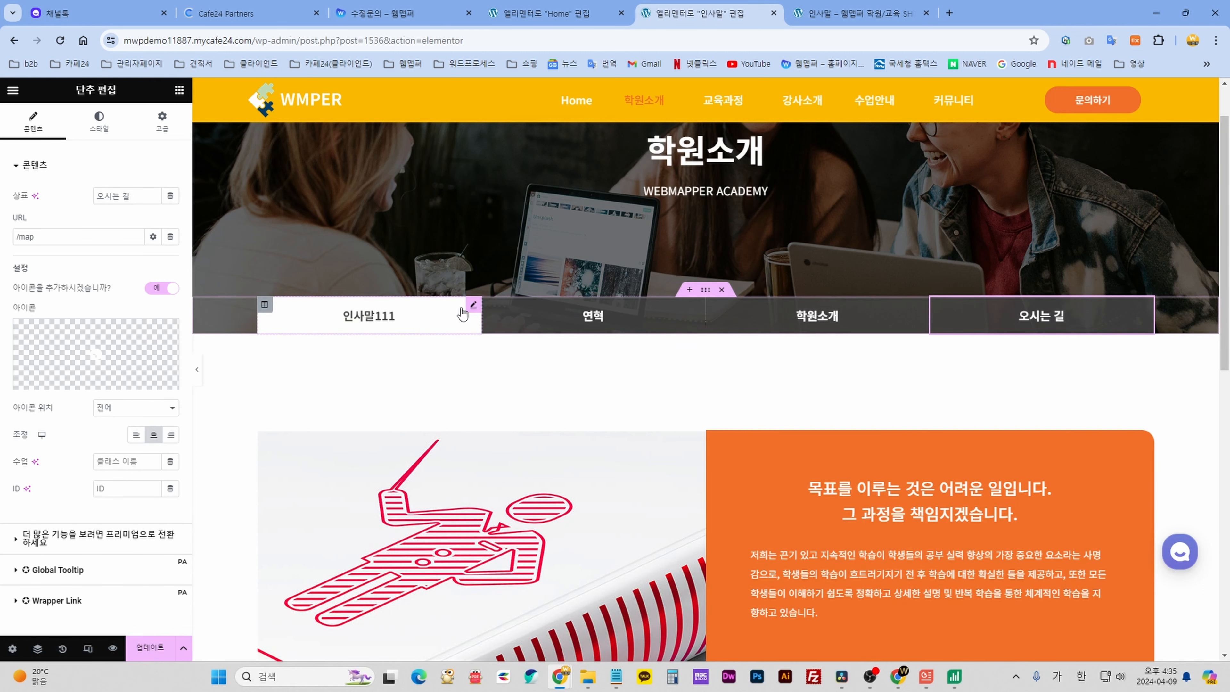
{"action": "left_click", "coordinate": [473, 305]}
{"action": "left_click_drag", "start_coordinate": [144, 196], "coordinate": [120, 197]}
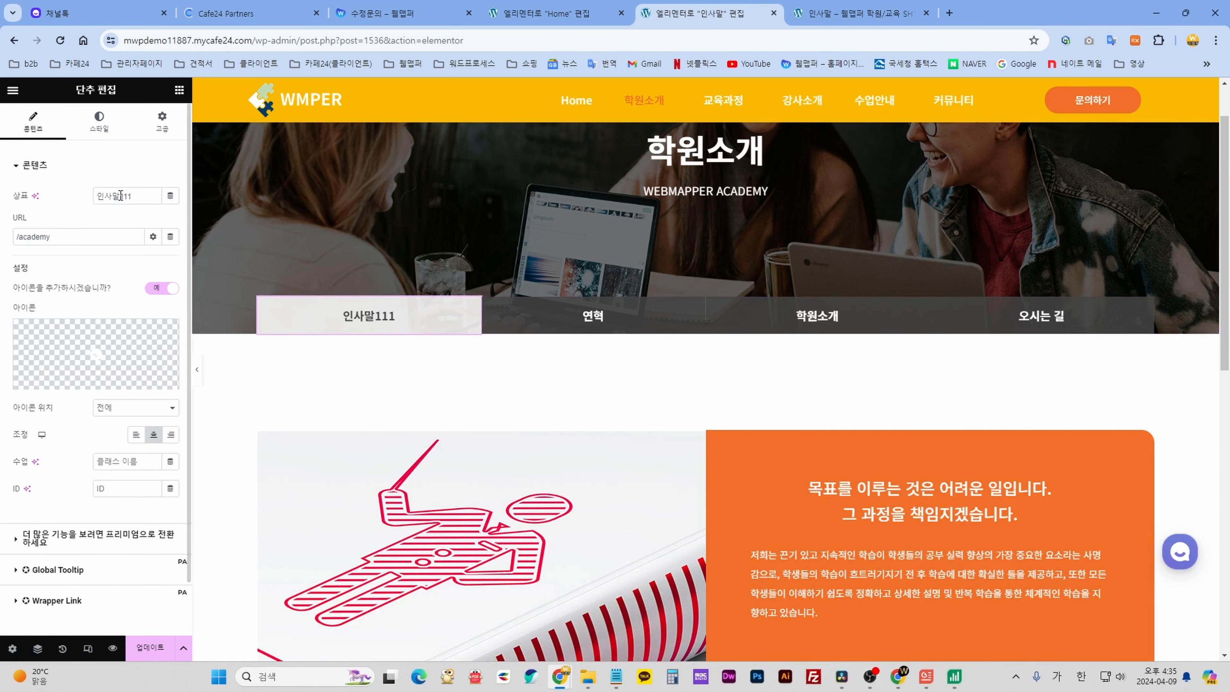
{"action": "key", "text": "BackSpace"}
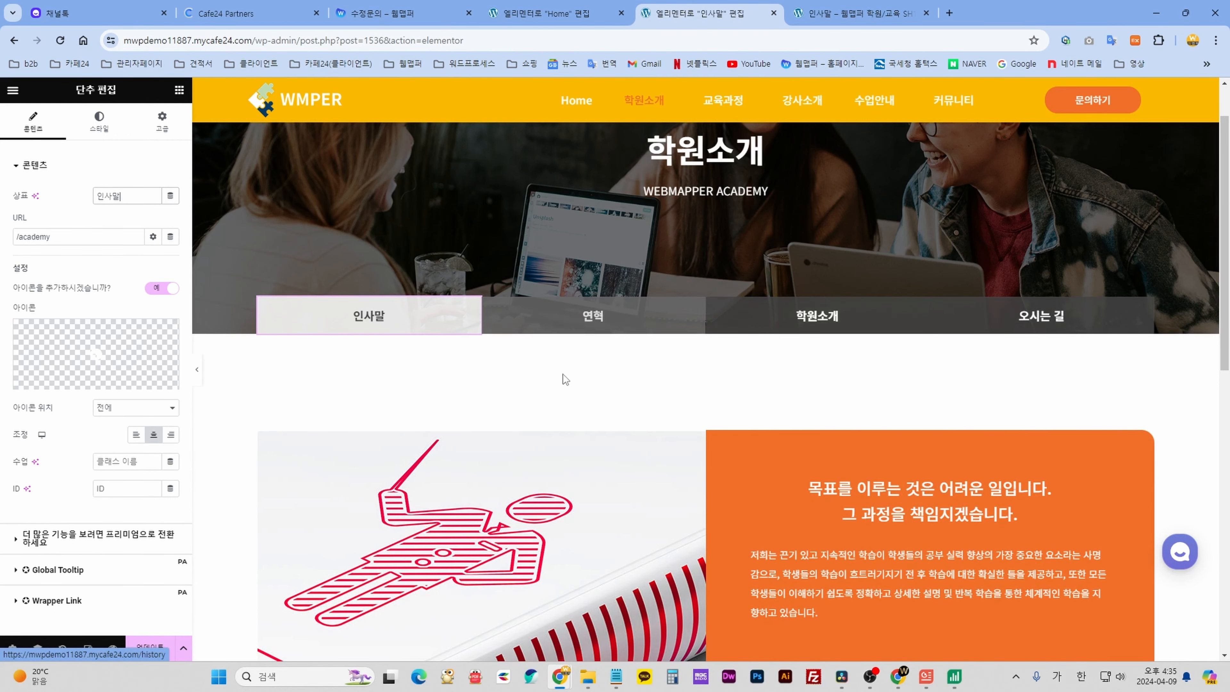
Delete the column containing the 연혁 button from the button row.
{"action": "right_click", "coordinate": [489, 307]}
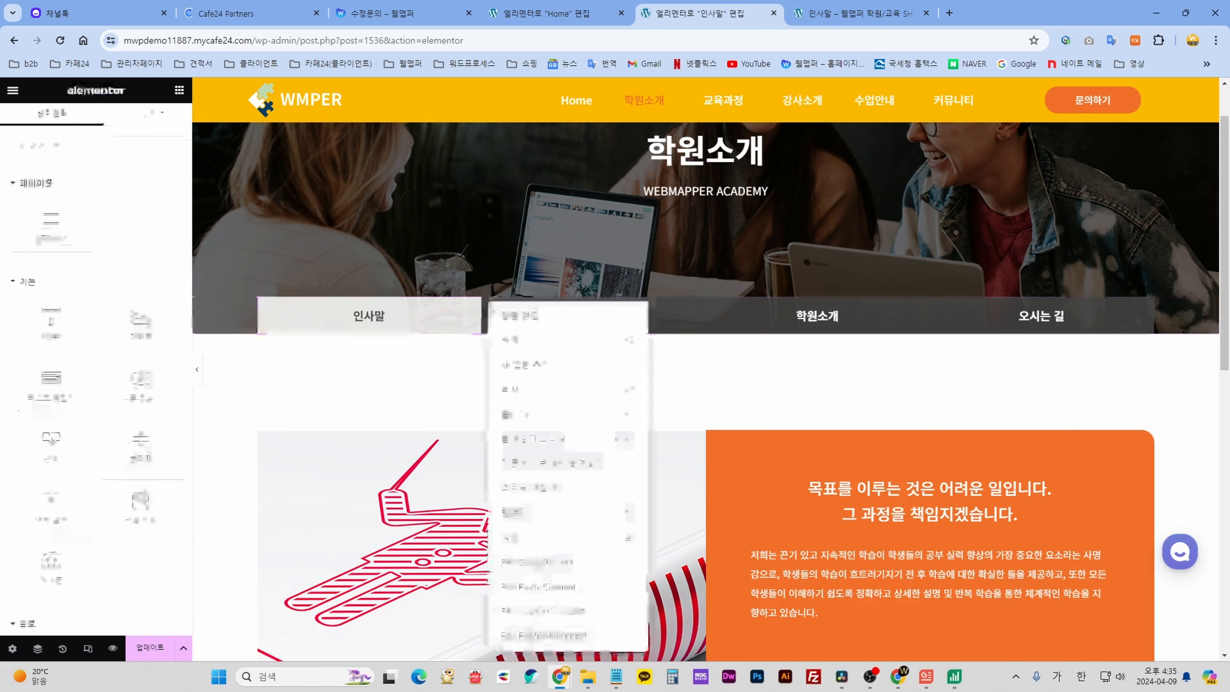
{"action": "left_click", "coordinate": [515, 539]}
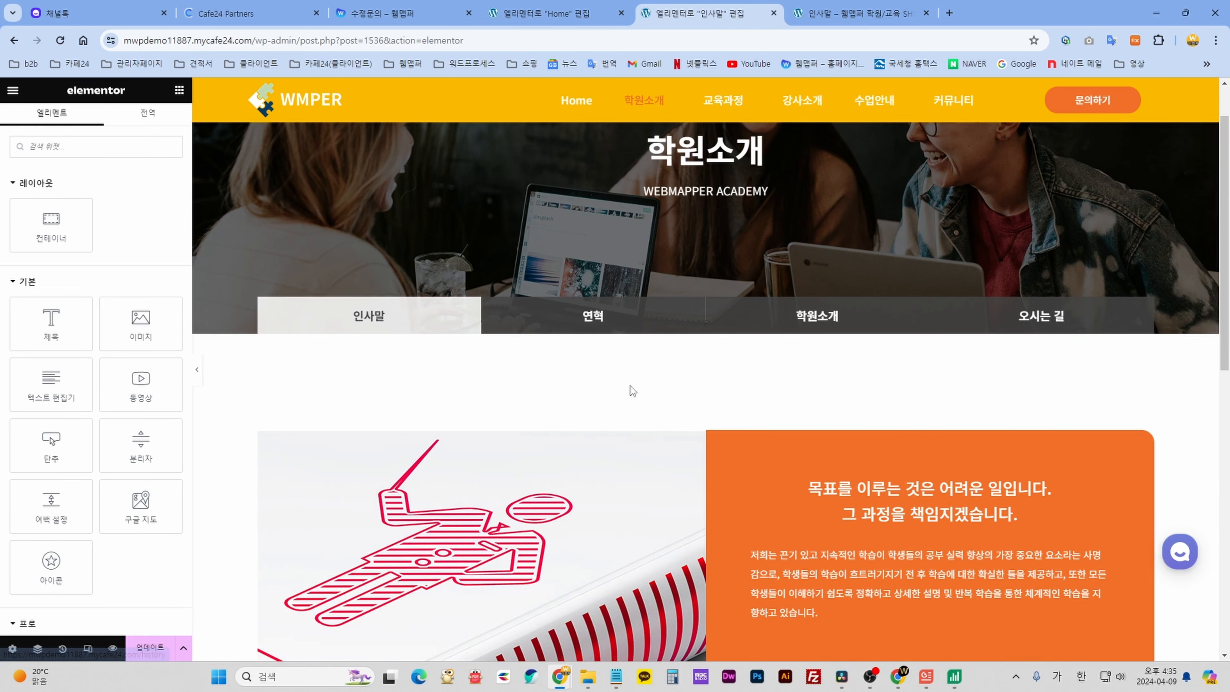
Open the settings of the section below the button row and of the spacer over the book picture.
{"action": "scroll", "coordinate": [730, 404], "scroll_direction": "down", "scroll_amount": 3}
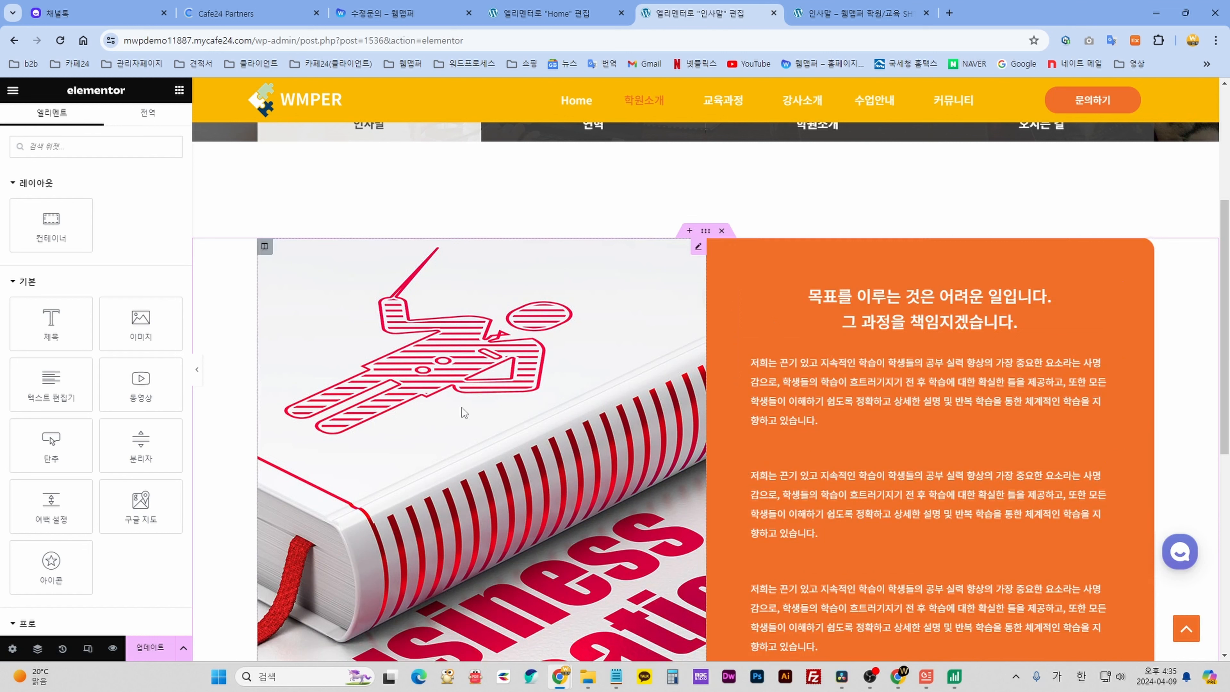
{"action": "left_click", "coordinate": [706, 232]}
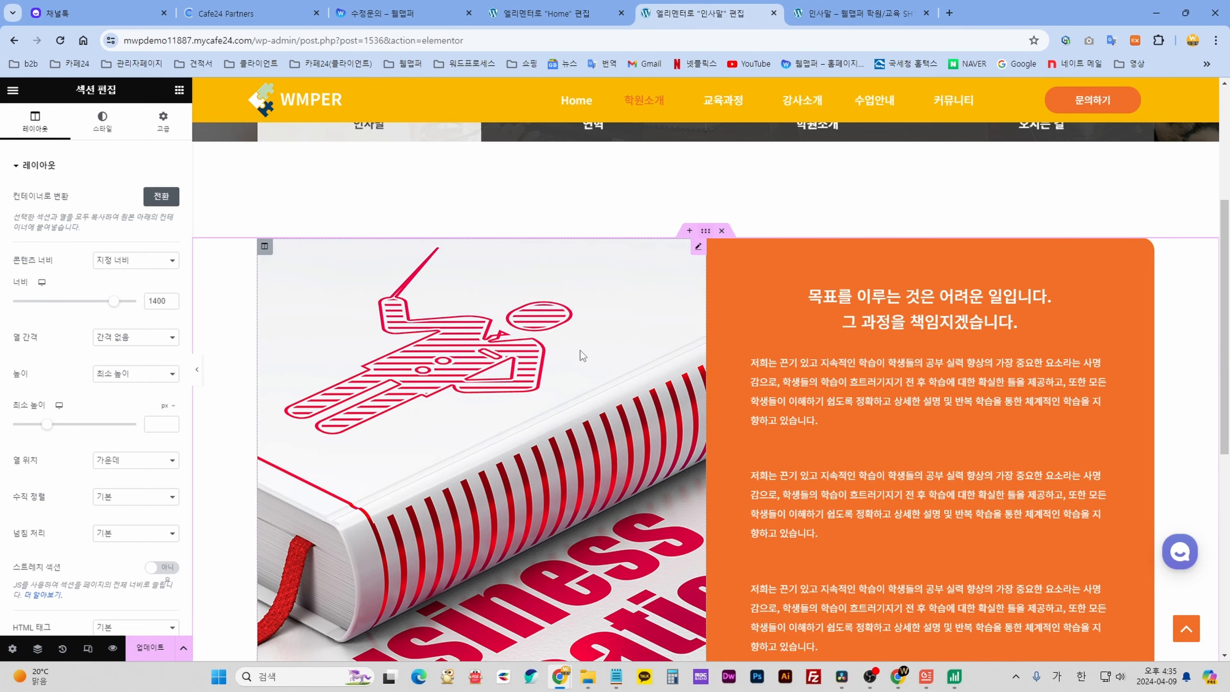
{"action": "left_click", "coordinate": [505, 351]}
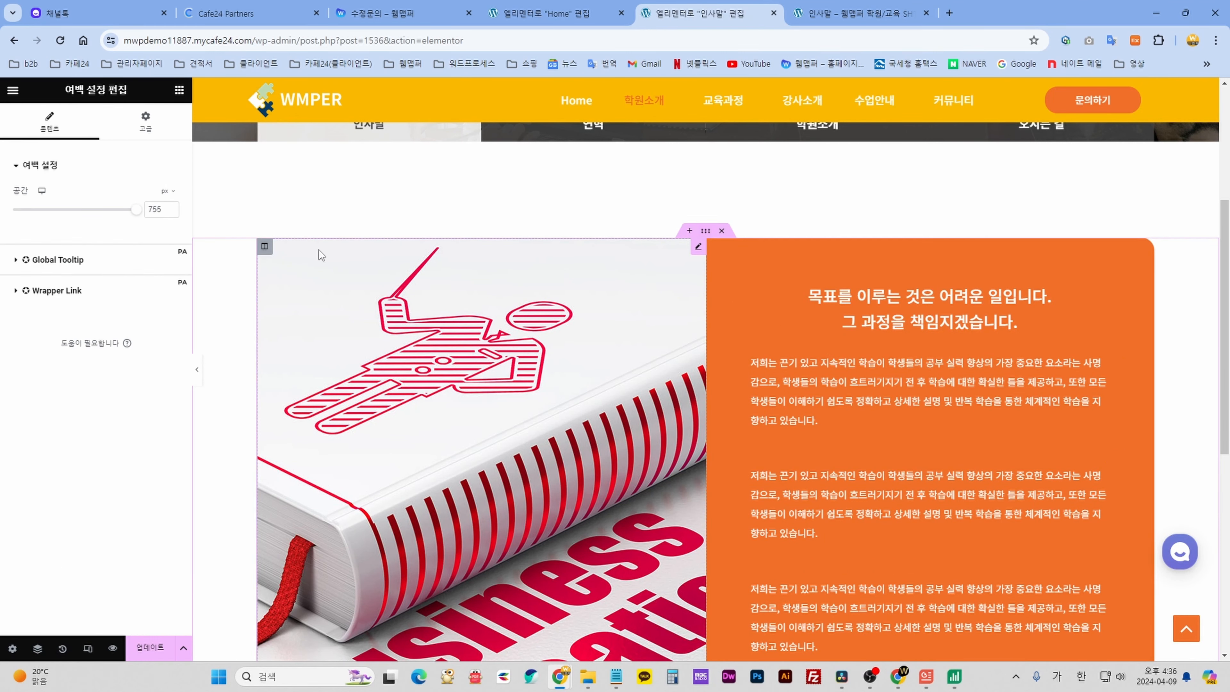
{"action": "scroll", "coordinate": [310, 465], "scroll_direction": "down", "scroll_amount": 2}
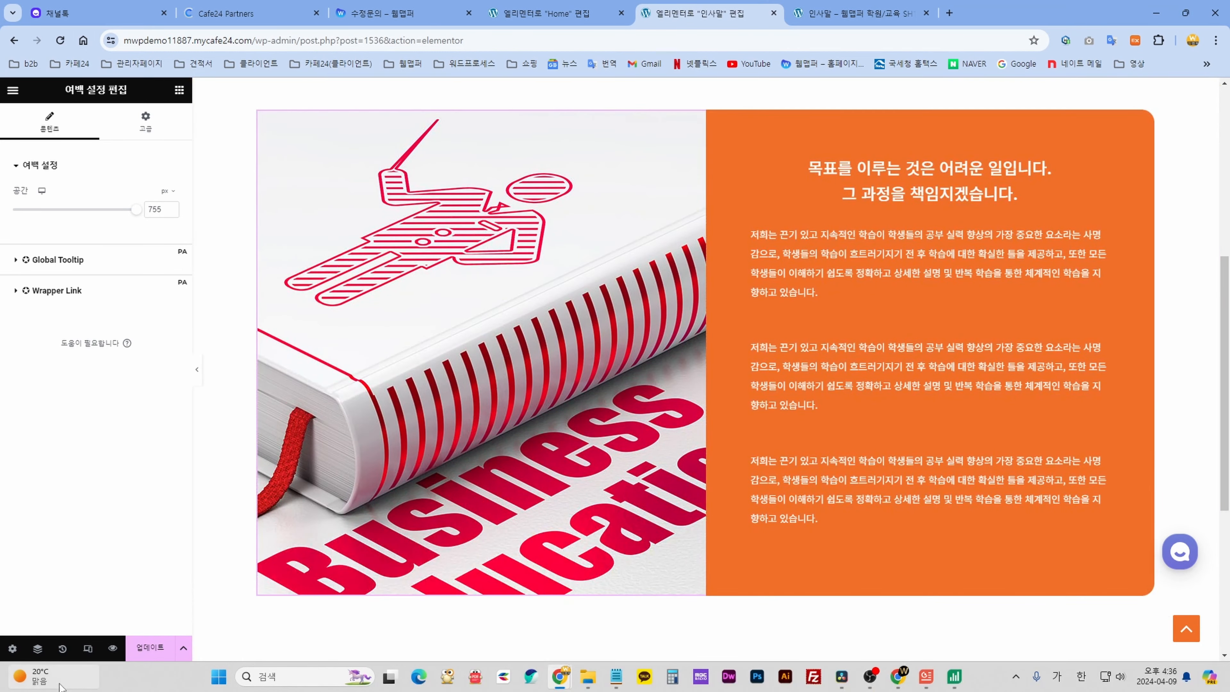
Open the Navigator and show the background style settings of the column containing the book picture.
{"action": "left_click", "coordinate": [37, 648]}
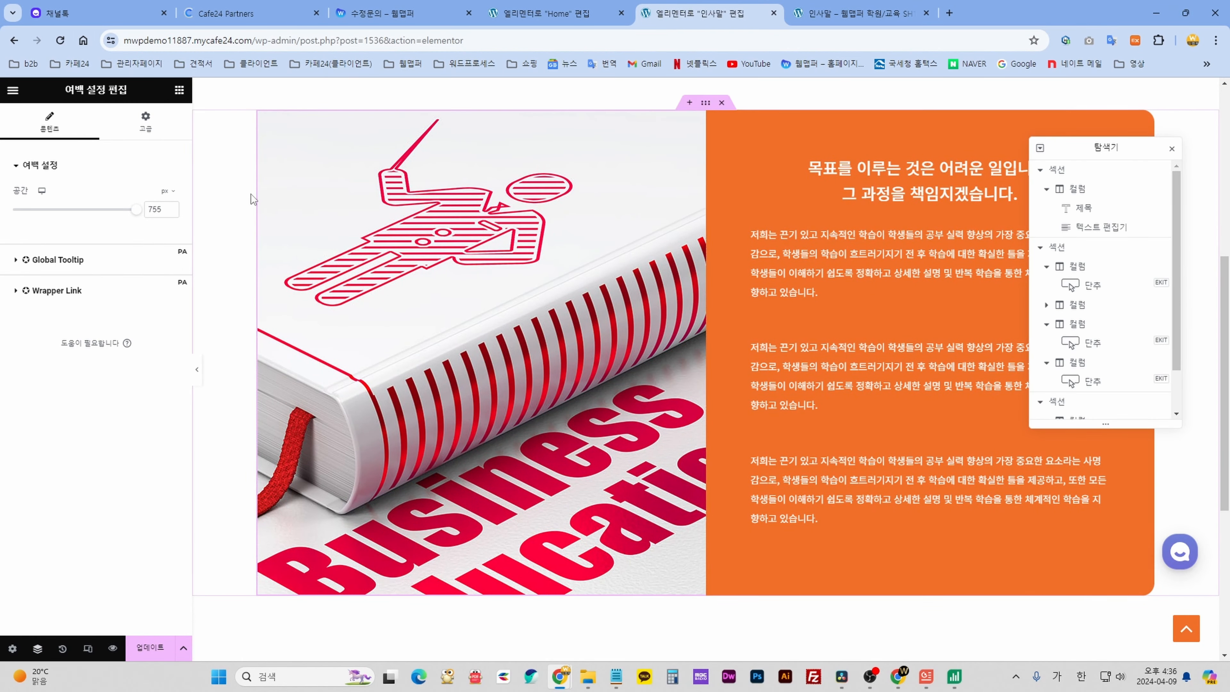
{"action": "scroll", "coordinate": [350, 256], "scroll_direction": "up", "scroll_amount": 1}
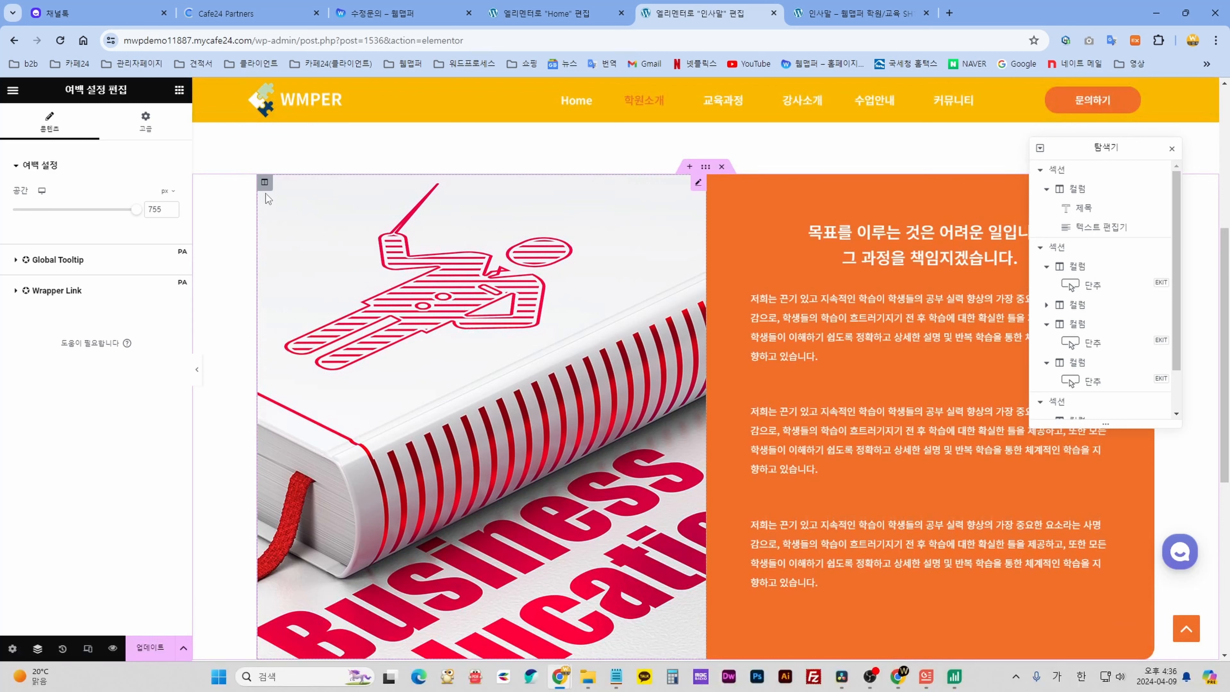
{"action": "left_click", "coordinate": [264, 184]}
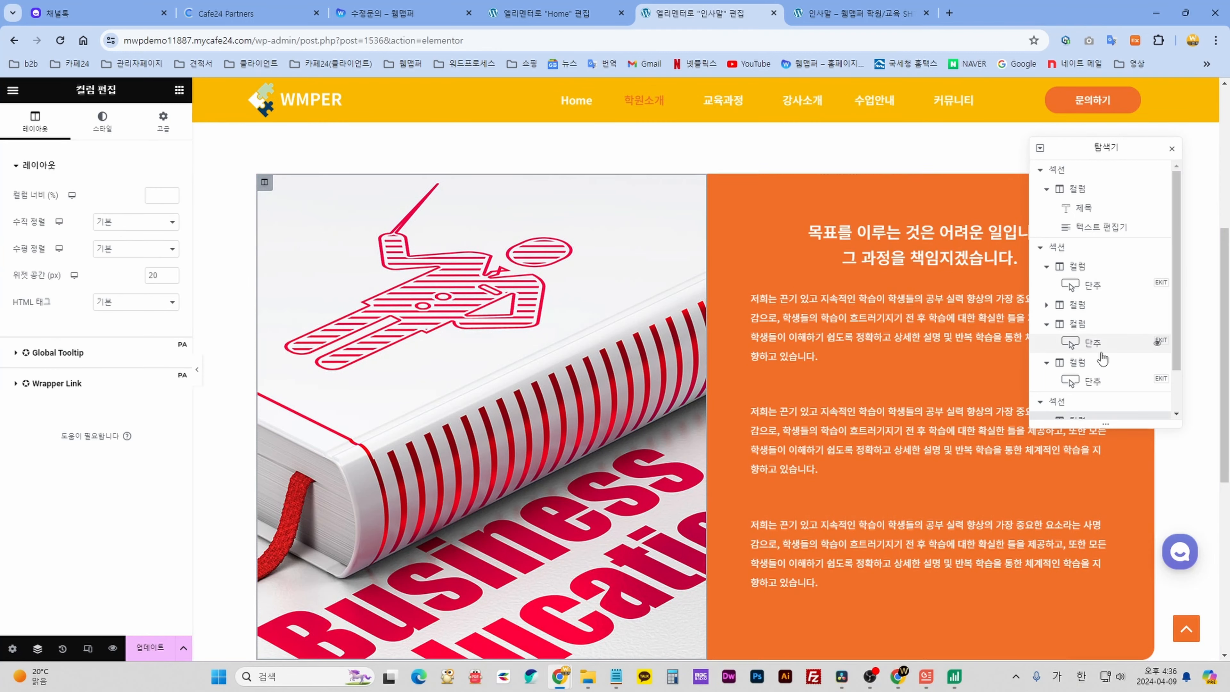
{"action": "scroll", "coordinate": [1089, 348], "scroll_direction": "down", "scroll_amount": 1}
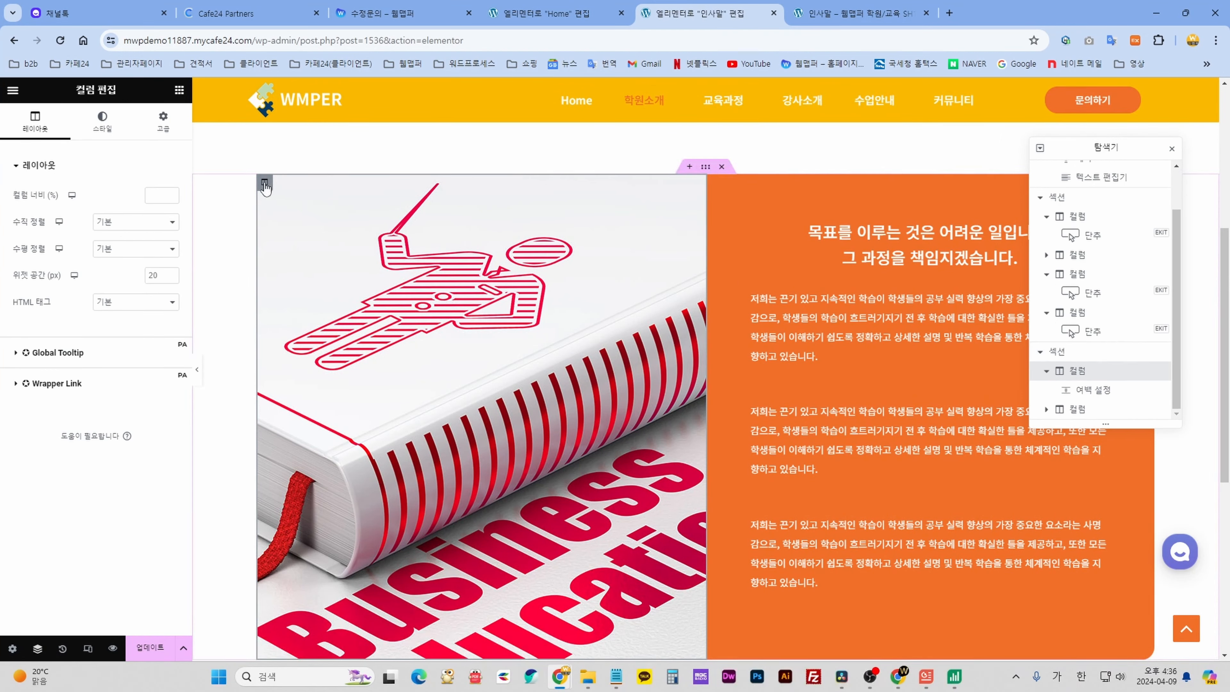
{"action": "left_click", "coordinate": [104, 121]}
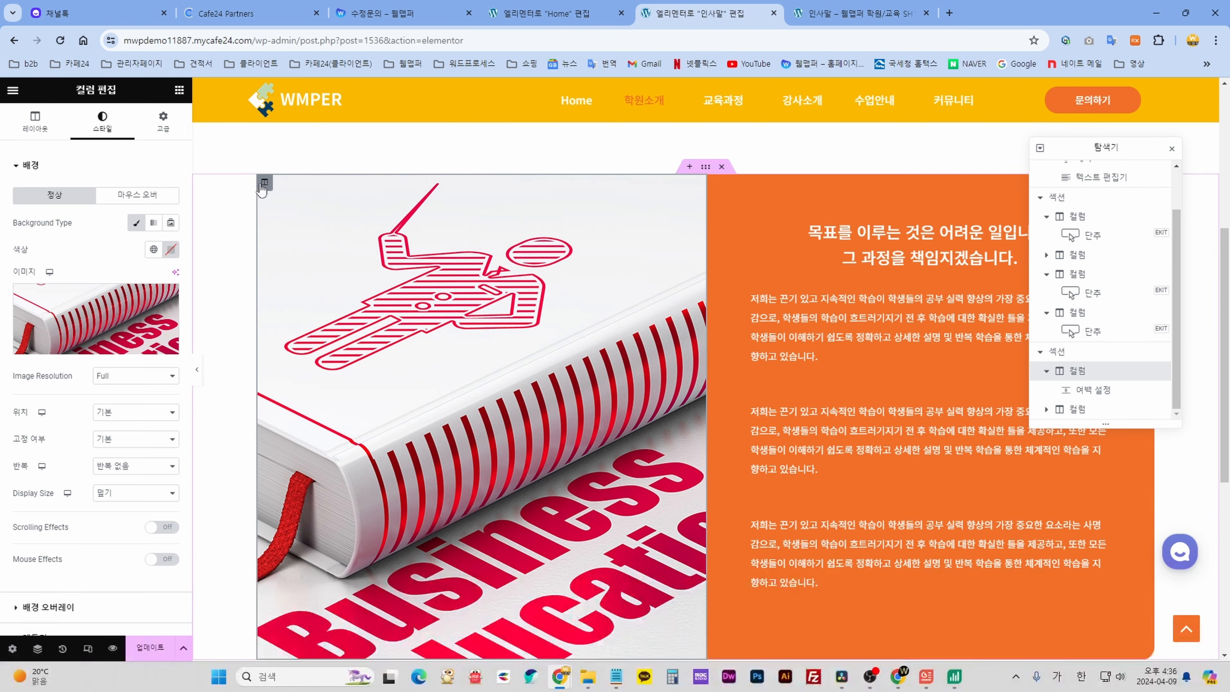
{"action": "left_click", "coordinate": [705, 166]}
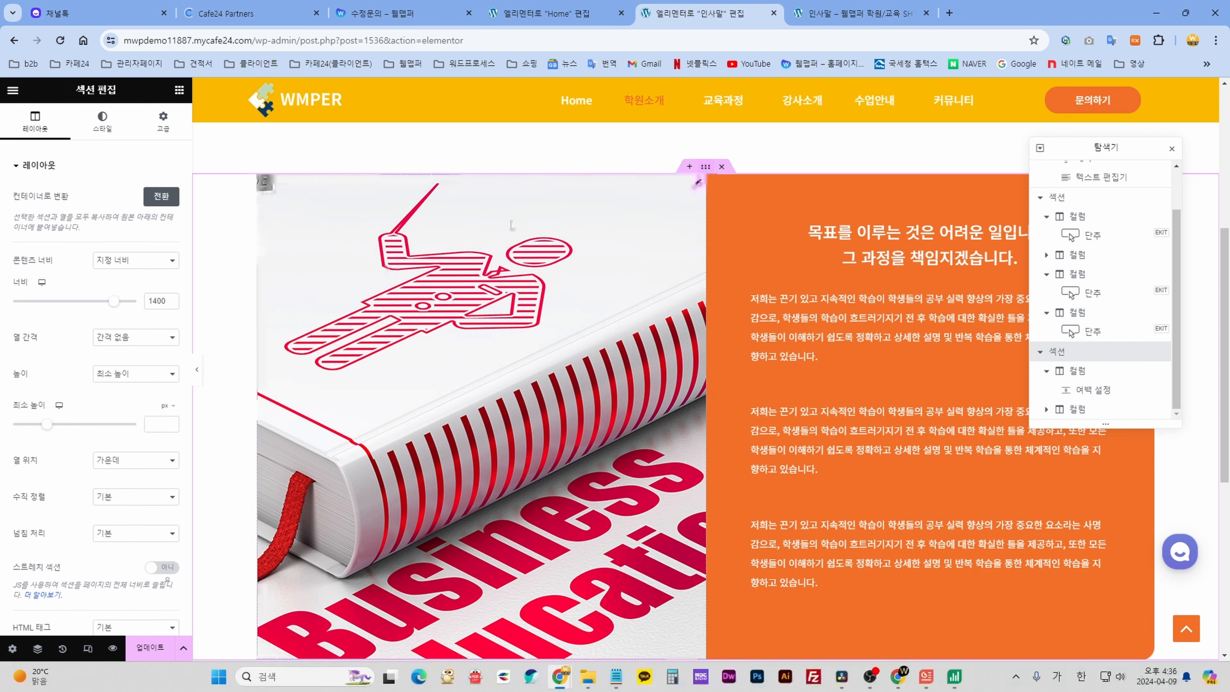
{"action": "left_click", "coordinate": [264, 185]}
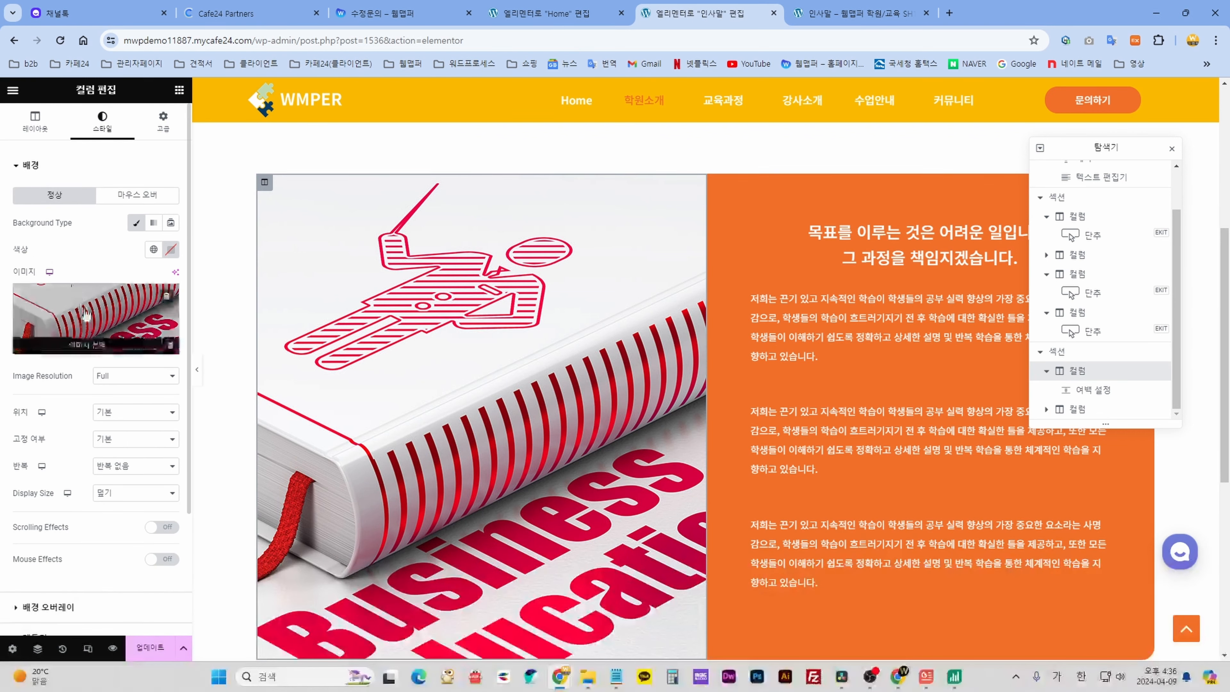
Open the media library for the column's background image and compare the pixel sizes of the book and classroom pictures.
{"action": "left_click", "coordinate": [73, 290]}
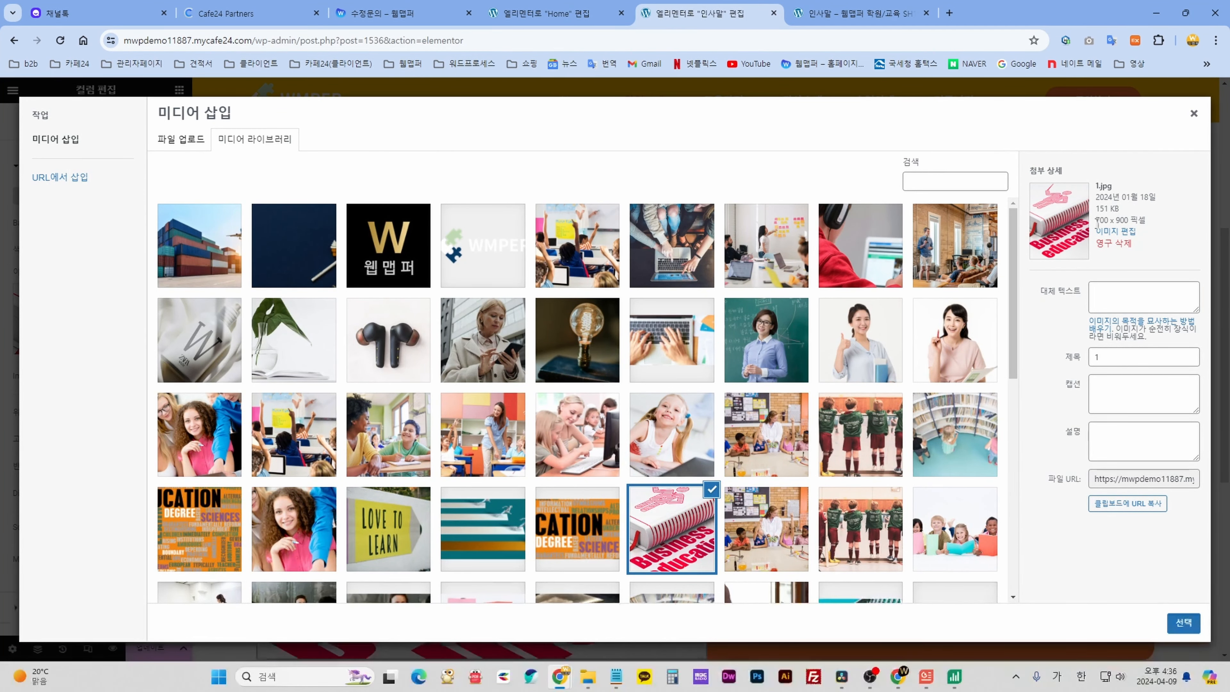
{"action": "left_click_drag", "start_coordinate": [1098, 220], "coordinate": [1123, 220]}
{"action": "scroll", "coordinate": [910, 398], "scroll_direction": "down", "scroll_amount": 4}
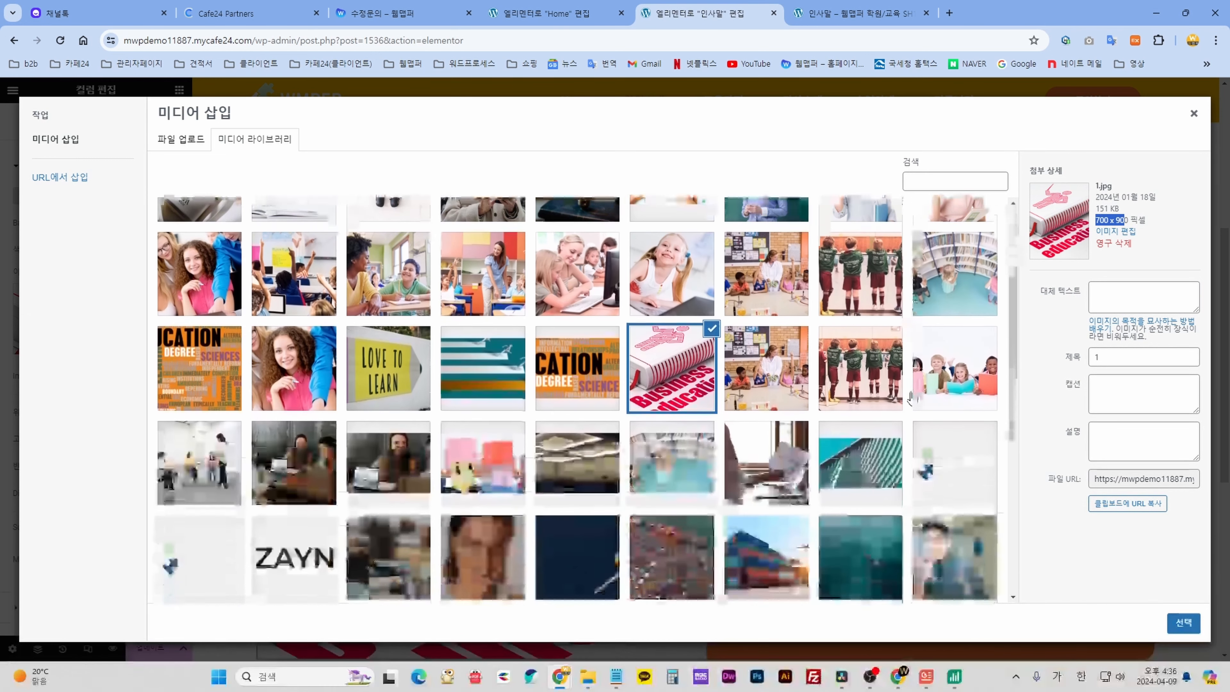
{"action": "left_click", "coordinate": [775, 335]}
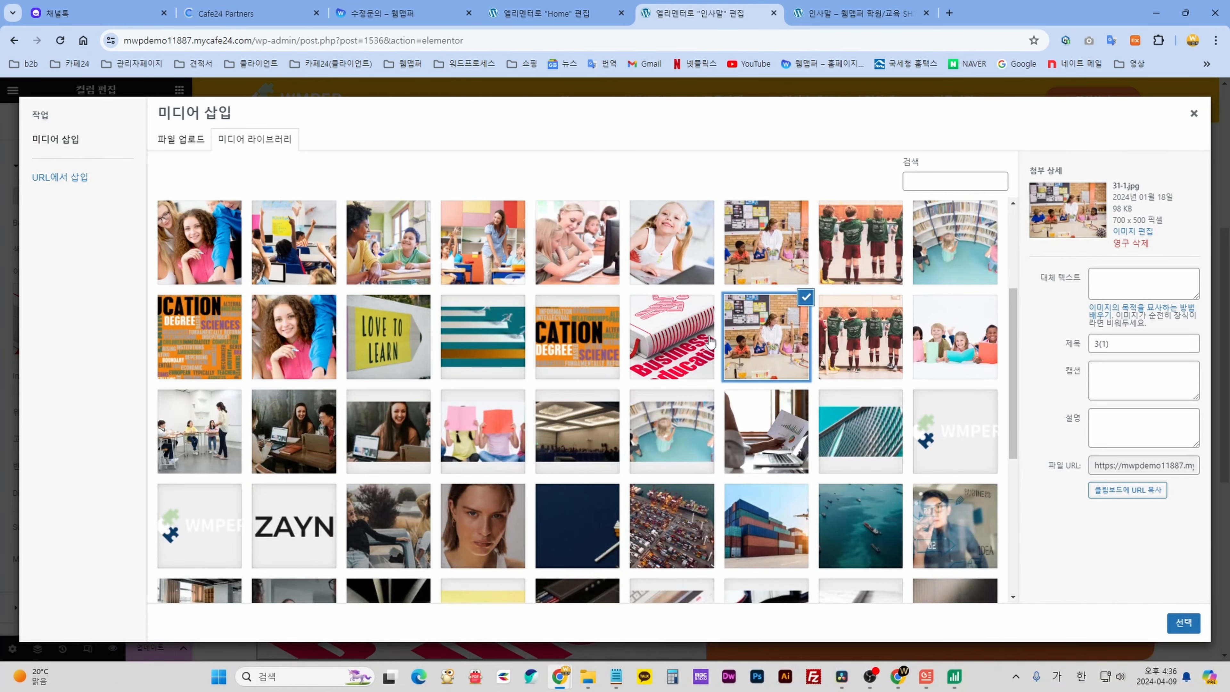
{"action": "left_click", "coordinate": [678, 339]}
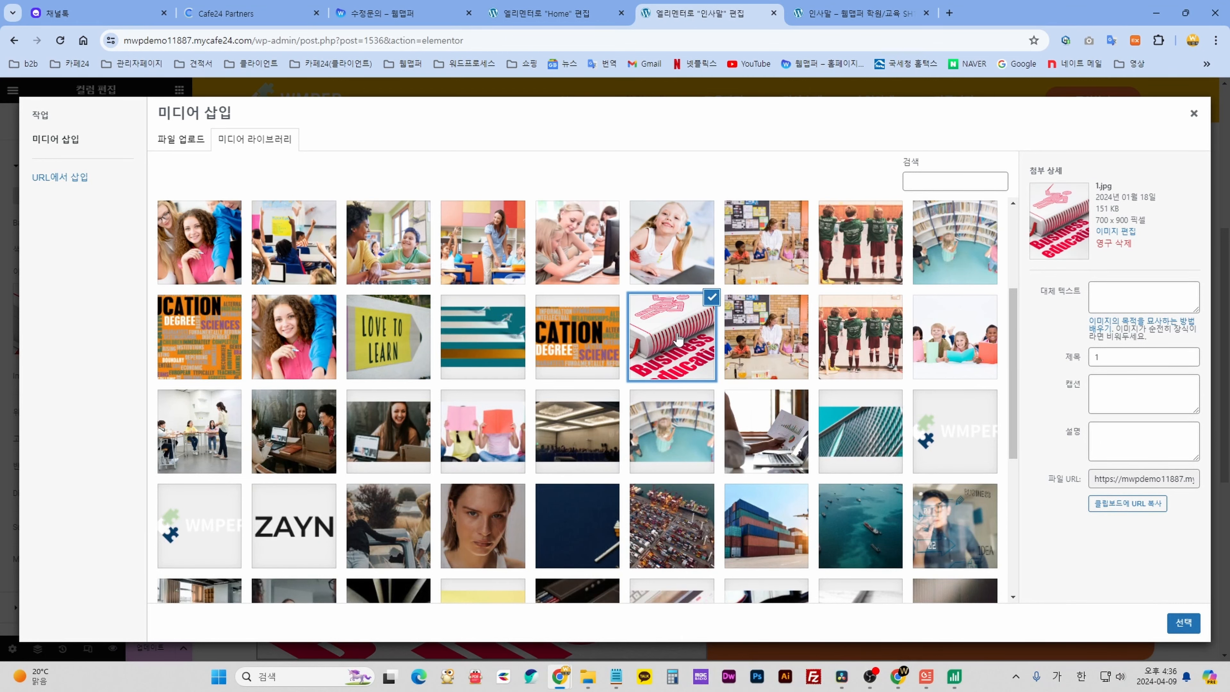
Try the classroom picture 31-1.jpg as the column's background image, and put the book picture back.
{"action": "left_click", "coordinate": [770, 351]}
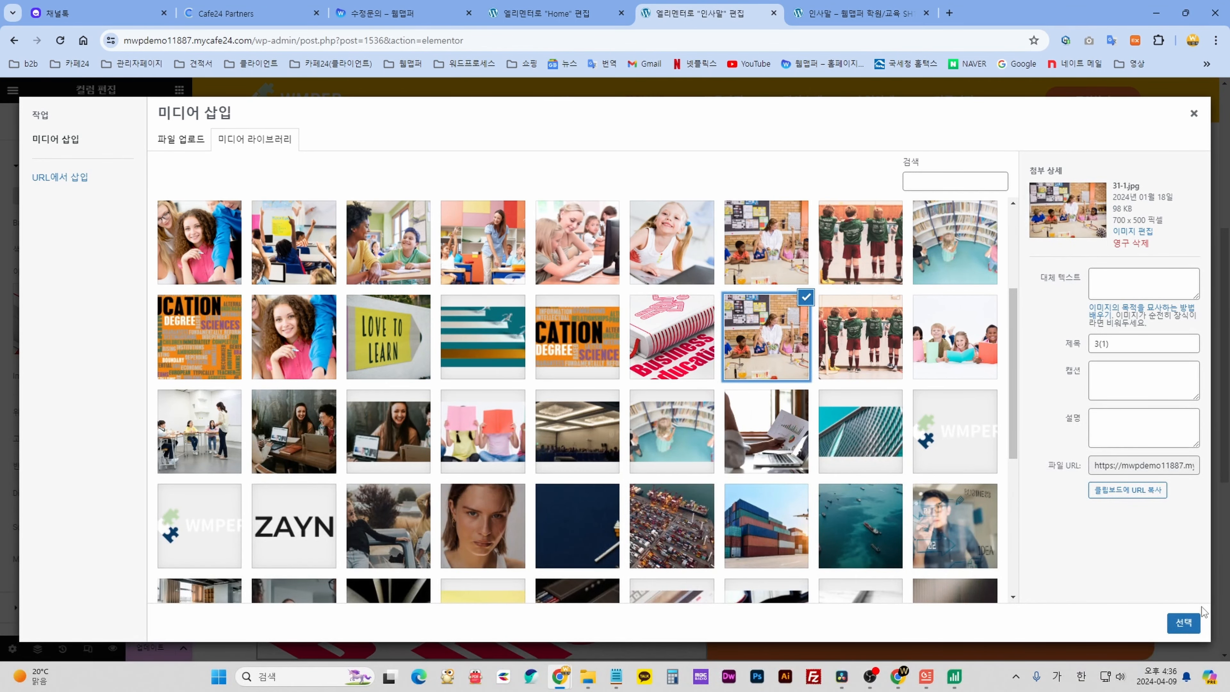
{"action": "left_click", "coordinate": [1183, 622]}
{"action": "scroll", "coordinate": [726, 494], "scroll_direction": "down", "scroll_amount": 5}
{"action": "scroll", "coordinate": [582, 502], "scroll_direction": "up", "scroll_amount": 3}
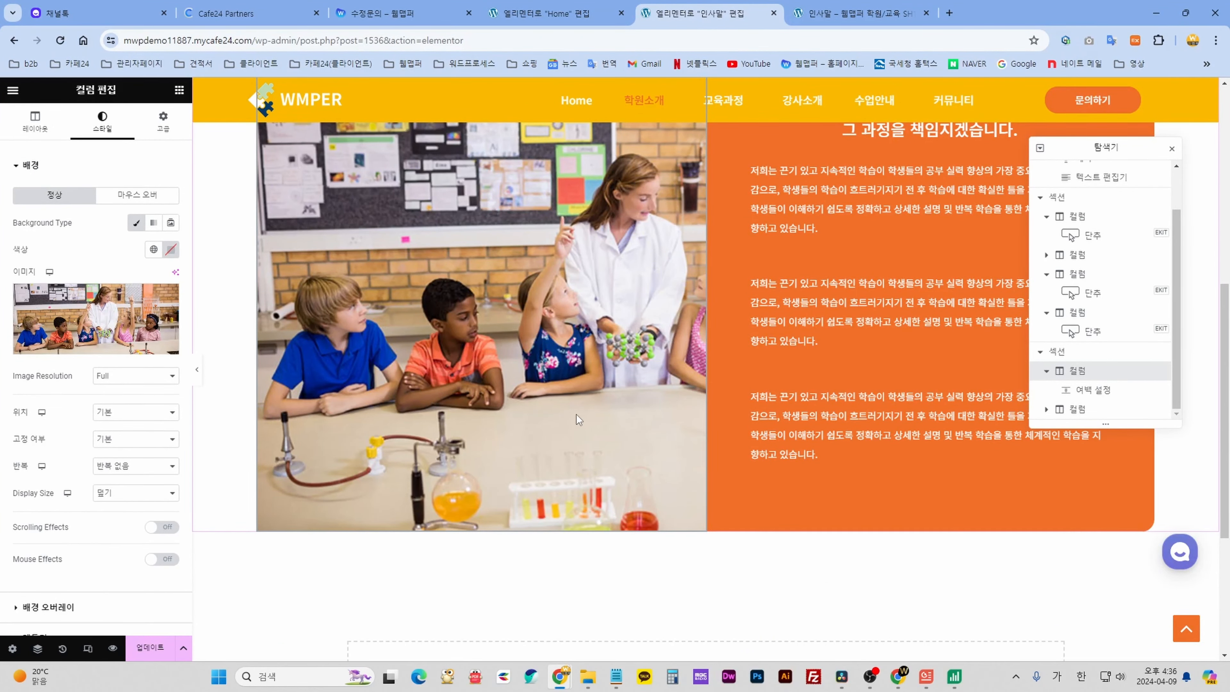
{"action": "scroll", "coordinate": [434, 439], "scroll_direction": "up", "scroll_amount": 3}
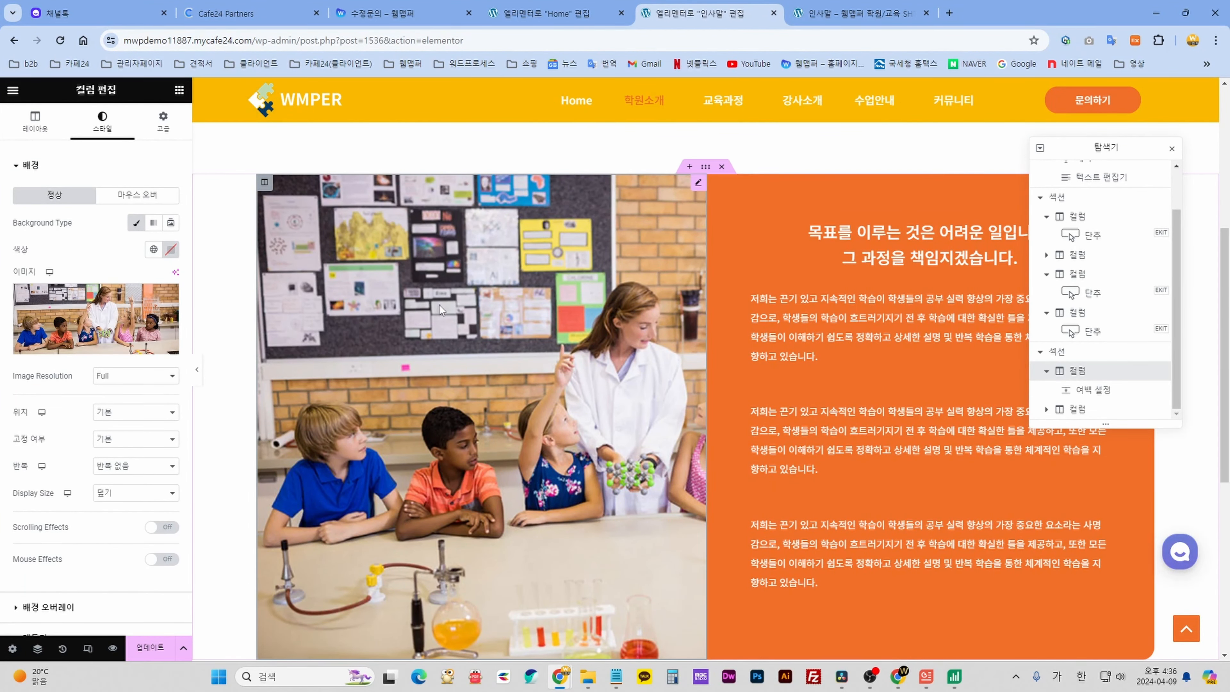
{"action": "left_click", "coordinate": [95, 318]}
{"action": "scroll", "coordinate": [581, 387], "scroll_direction": "down", "scroll_amount": 1}
Change the background colour of the orange column to blue and undo the colour change.
{"action": "left_click", "coordinate": [1077, 409]}
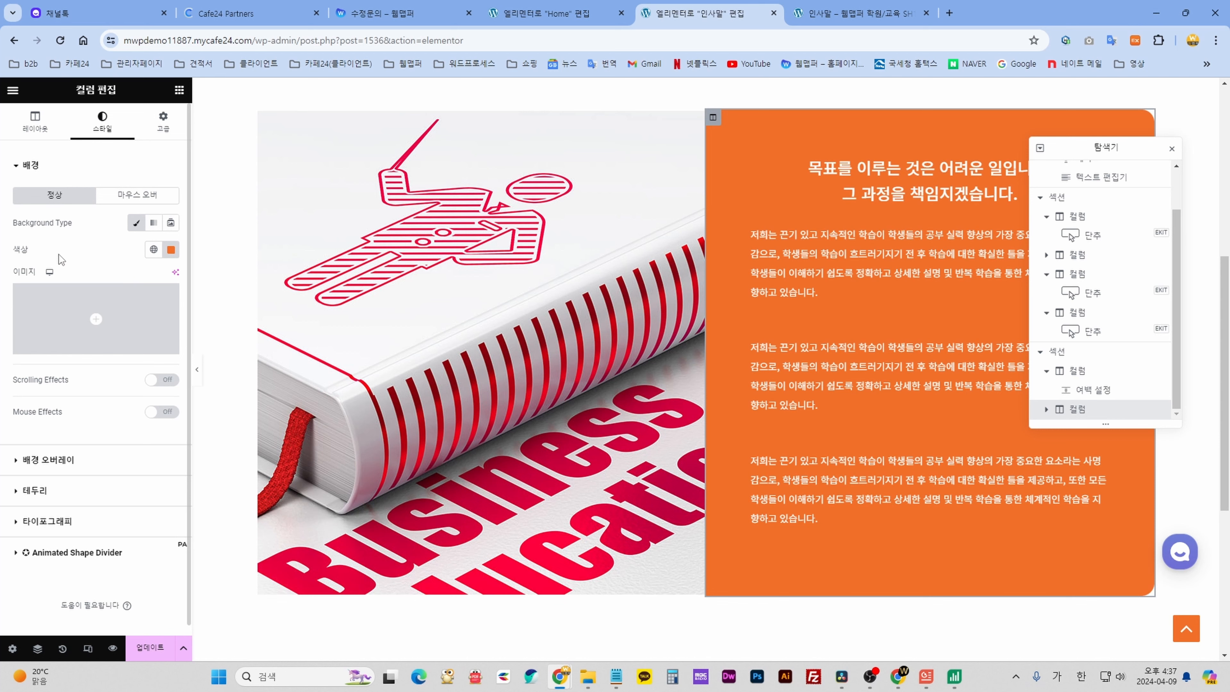
{"action": "left_click", "coordinate": [171, 250]}
{"action": "left_click_drag", "start_coordinate": [178, 406], "coordinate": [189, 406]}
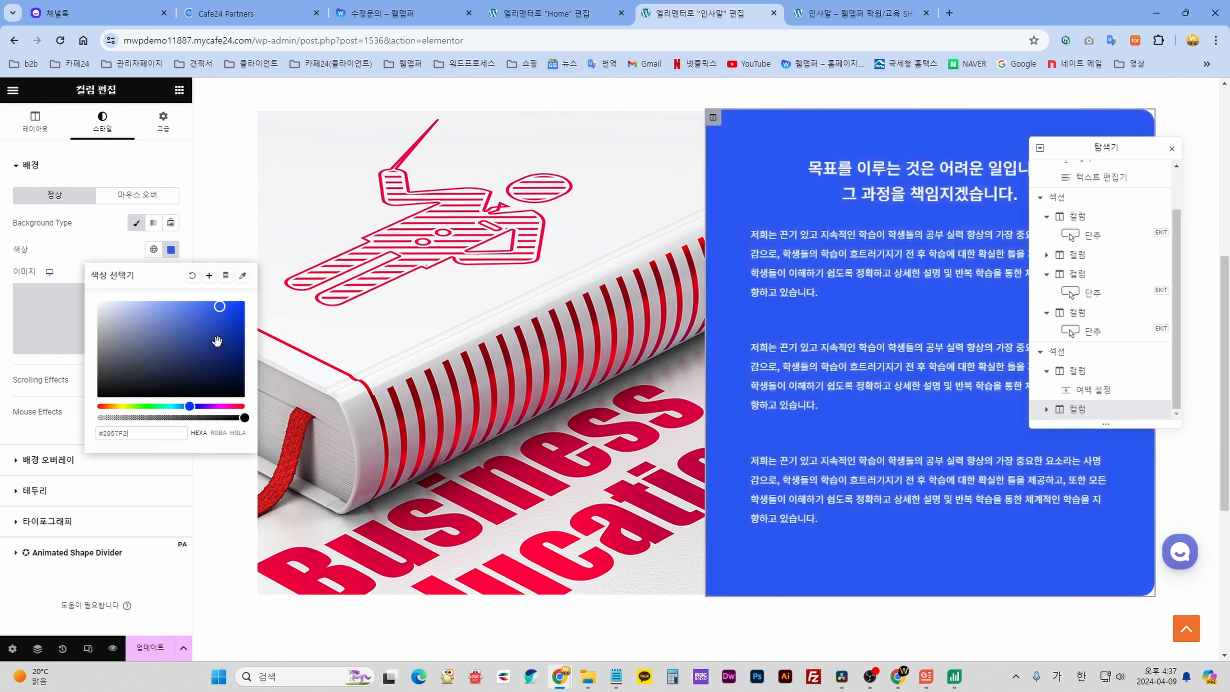
{"action": "left_click", "coordinate": [229, 311]}
{"action": "left_click", "coordinate": [103, 254]}
{"action": "key", "text": "ctrl+z"}
Open the heading in the orange column, highlight its title text, and move the Navigator clear of the heading.
{"action": "left_click", "coordinate": [914, 183]}
{"action": "left_click_drag", "start_coordinate": [127, 228], "coordinate": [4, 215]}
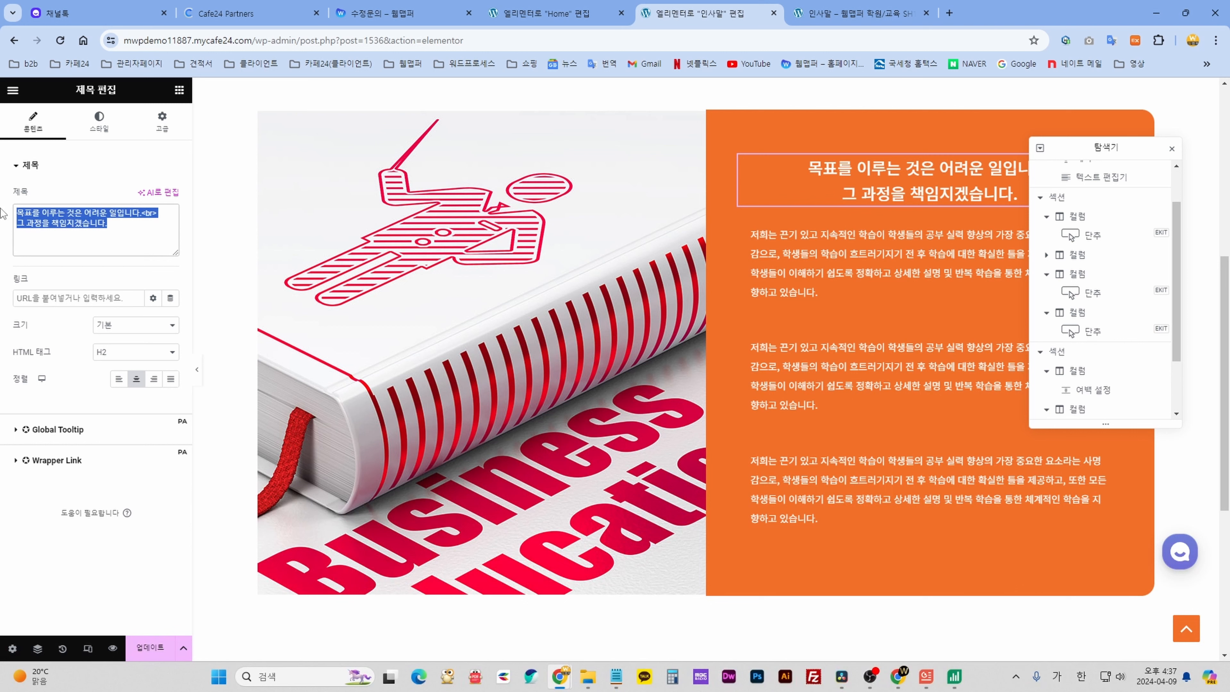
{"action": "left_click", "coordinate": [100, 223]}
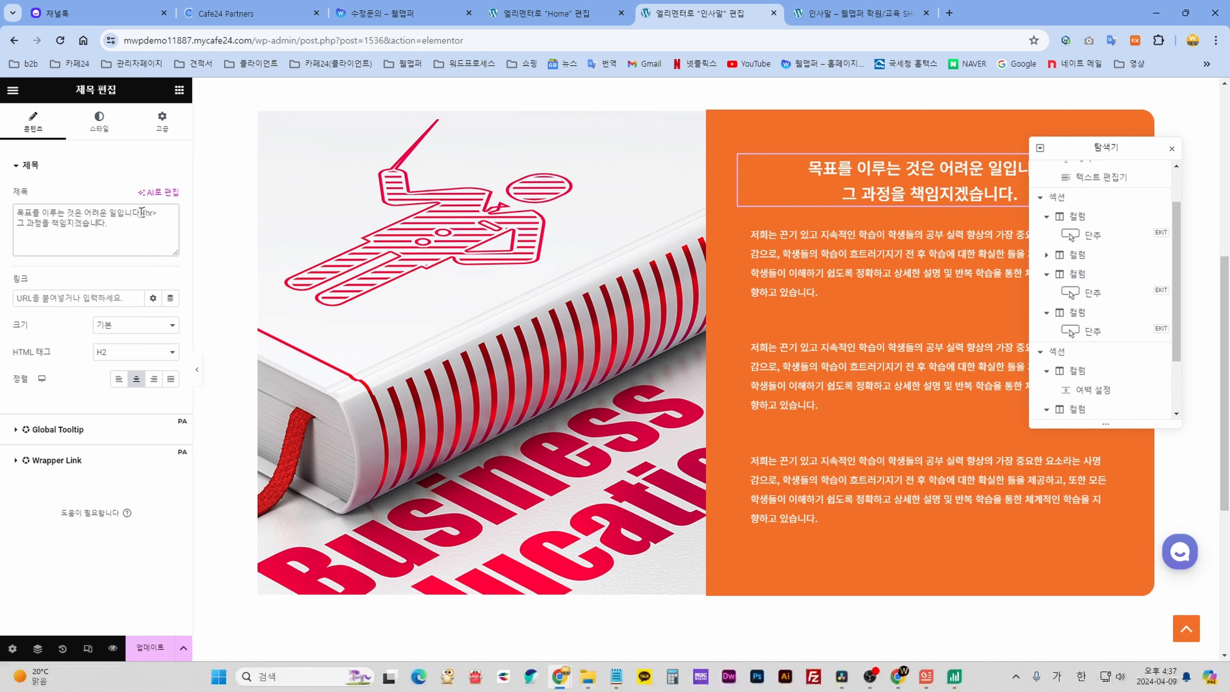
{"action": "left_click_drag", "start_coordinate": [140, 214], "coordinate": [158, 214]}
{"action": "left_click_drag", "start_coordinate": [1130, 150], "coordinate": [1061, 401]}
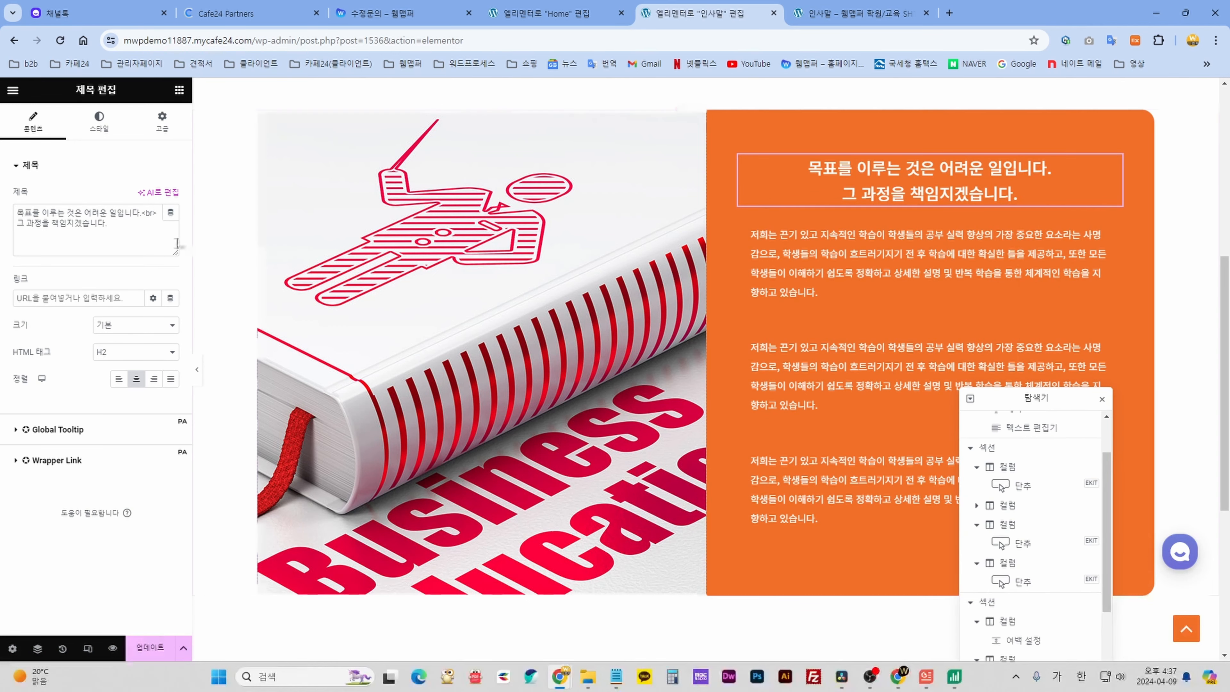
Copy and remove the <br> tag after the heading's first sentence, and add a plain line break in its place.
{"action": "left_click_drag", "start_coordinate": [140, 213], "coordinate": [161, 213]}
{"action": "key", "text": "ctrl+c"}
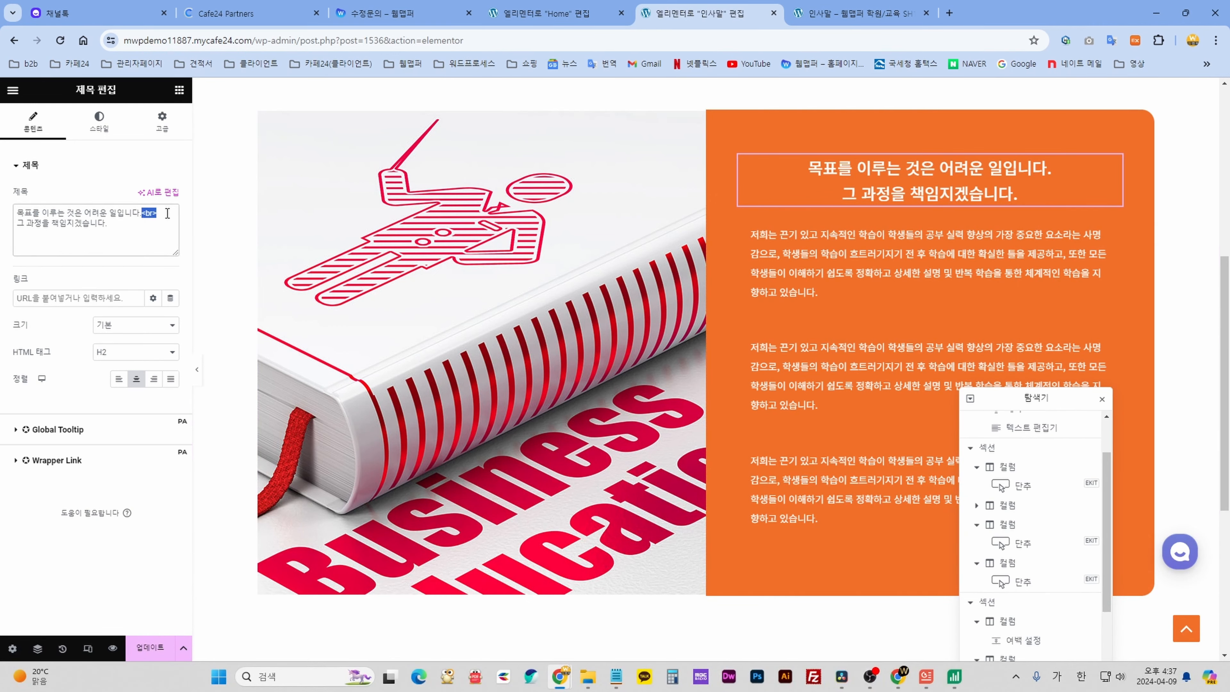
{"action": "key", "text": "BackSpace"}
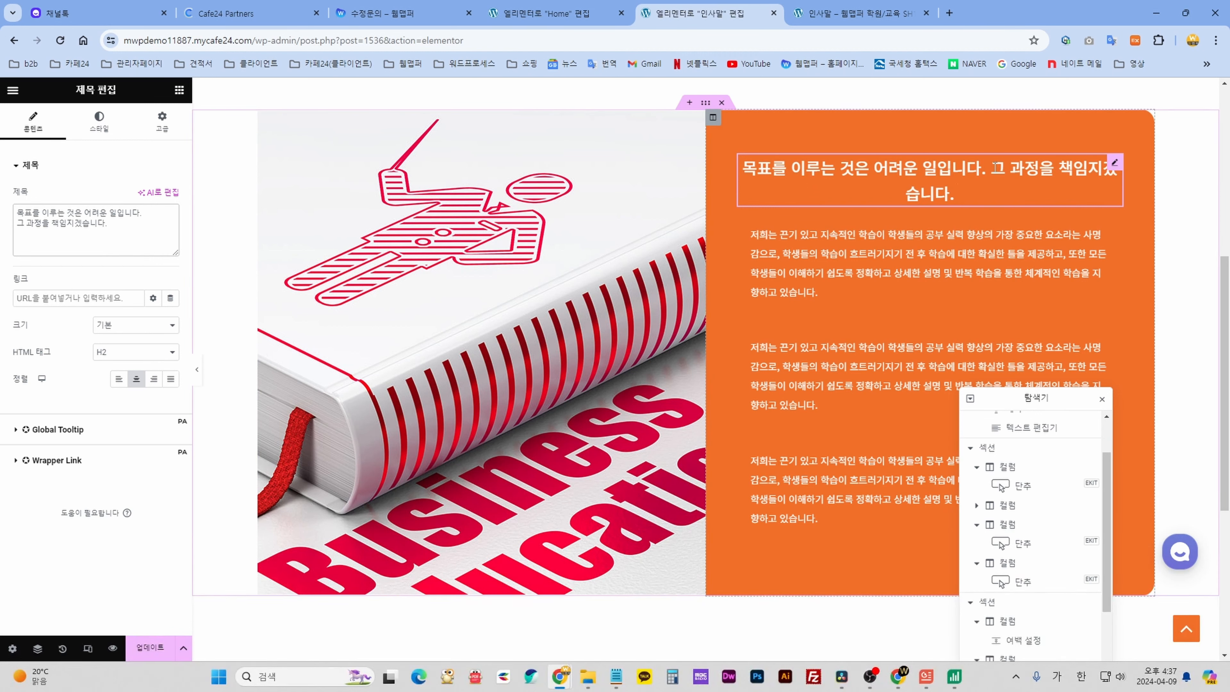
{"action": "left_click", "coordinate": [150, 214]}
{"action": "key", "text": "Return"}
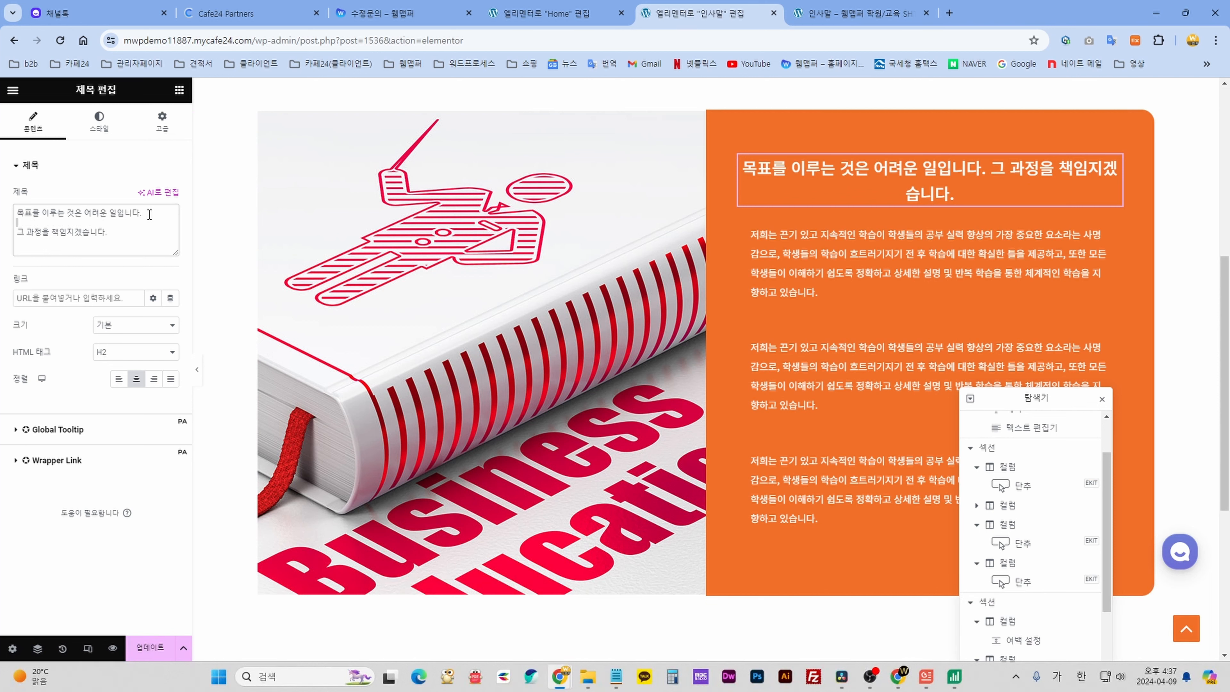
Remove the extra blank line in the heading, paste the <br> tag back after its first sentence, and highlight the title text.
{"action": "key", "text": "BackSpace"}
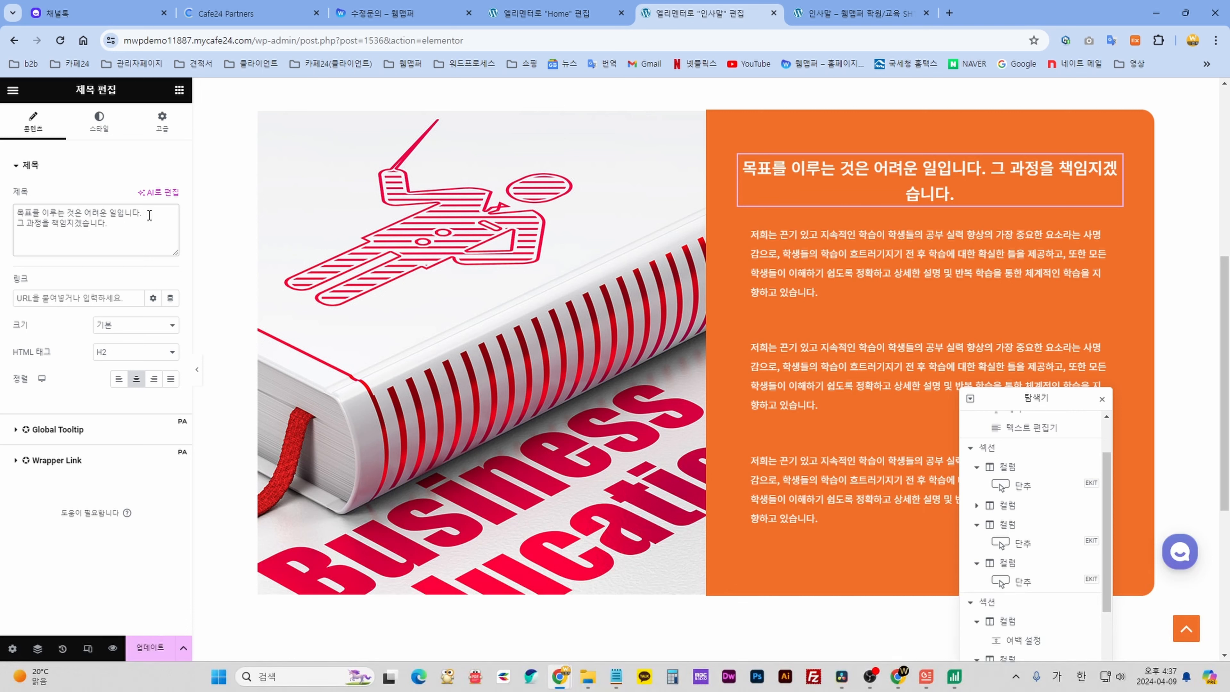
{"action": "key", "text": "ctrl+v"}
{"action": "left_click_drag", "start_coordinate": [143, 213], "coordinate": [156, 214]}
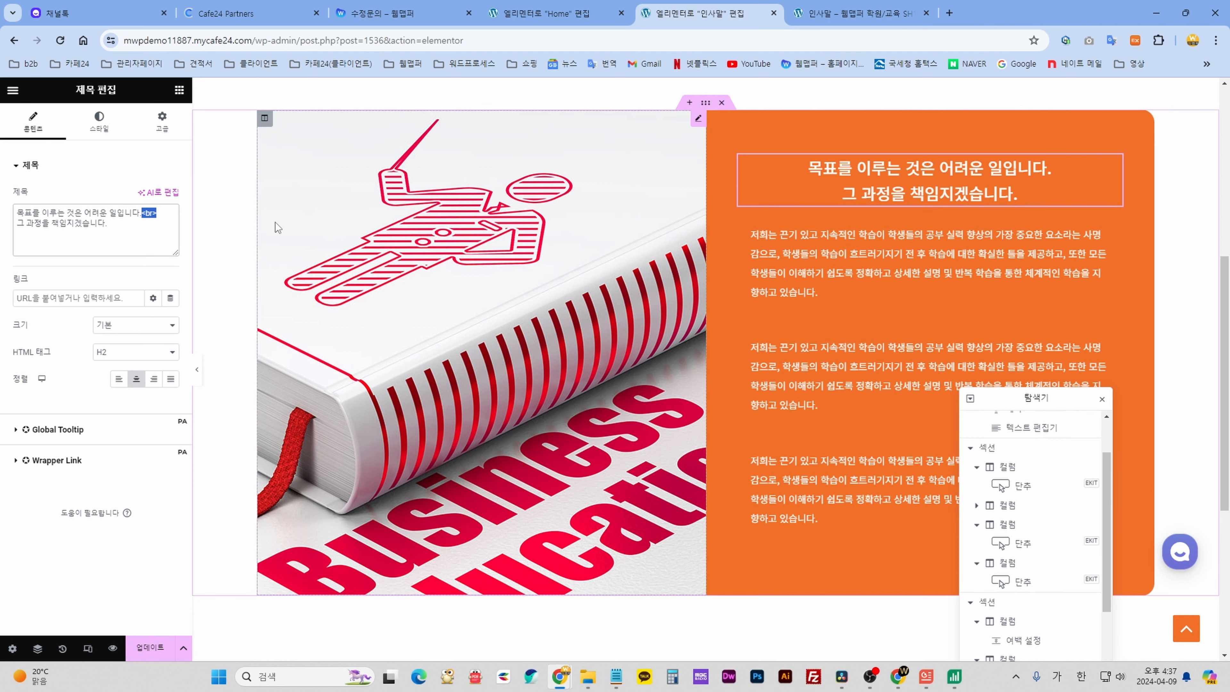
{"action": "left_click_drag", "start_coordinate": [107, 224], "coordinate": [20, 207]}
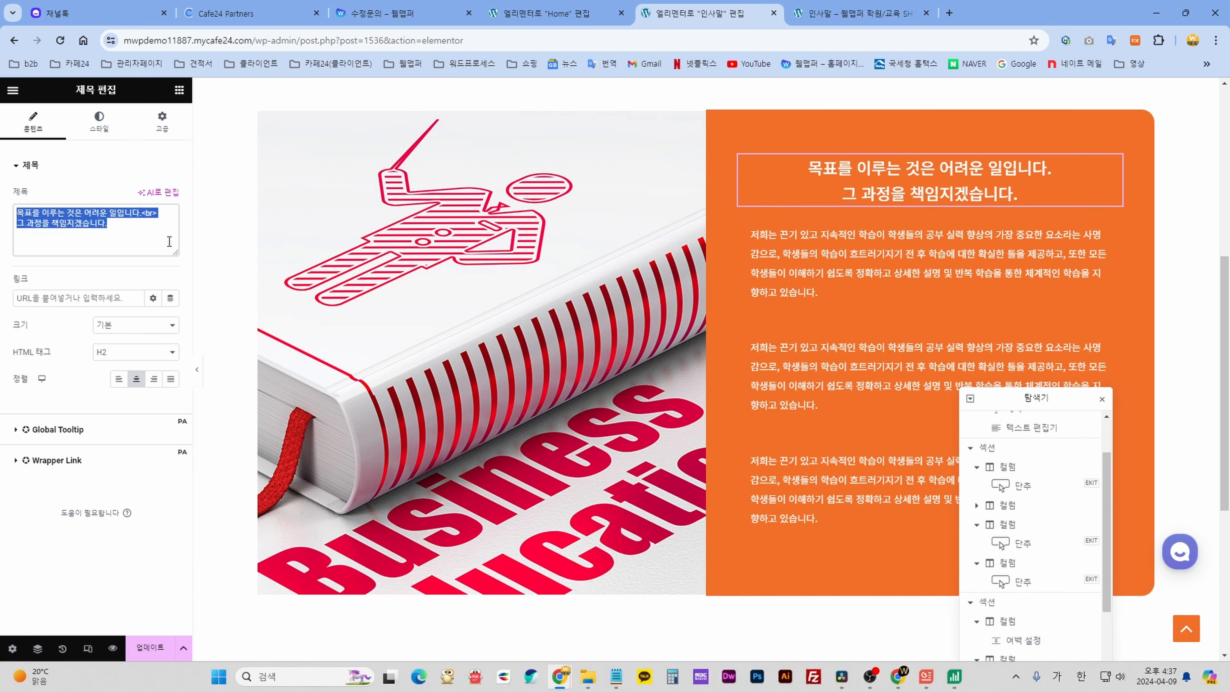
Open each of the three text paragraphs in the orange column and highlight text in the first and third.
{"action": "left_click", "coordinate": [1089, 247]}
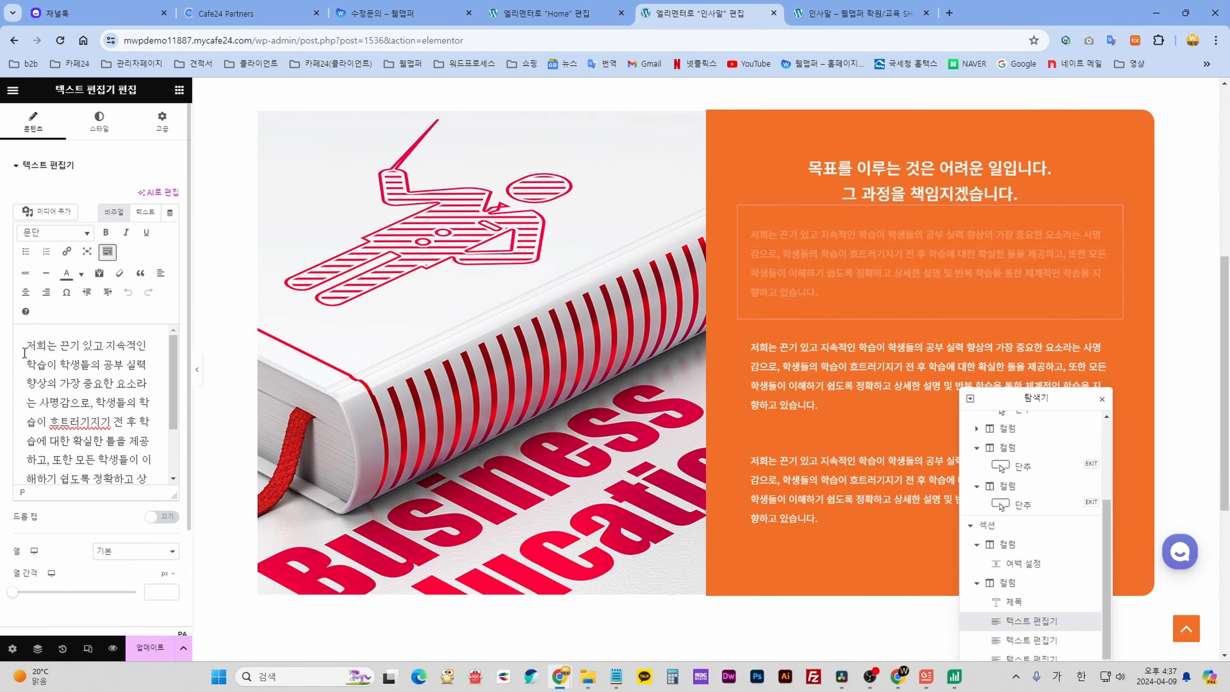
{"action": "left_click_drag", "start_coordinate": [26, 345], "coordinate": [138, 481]}
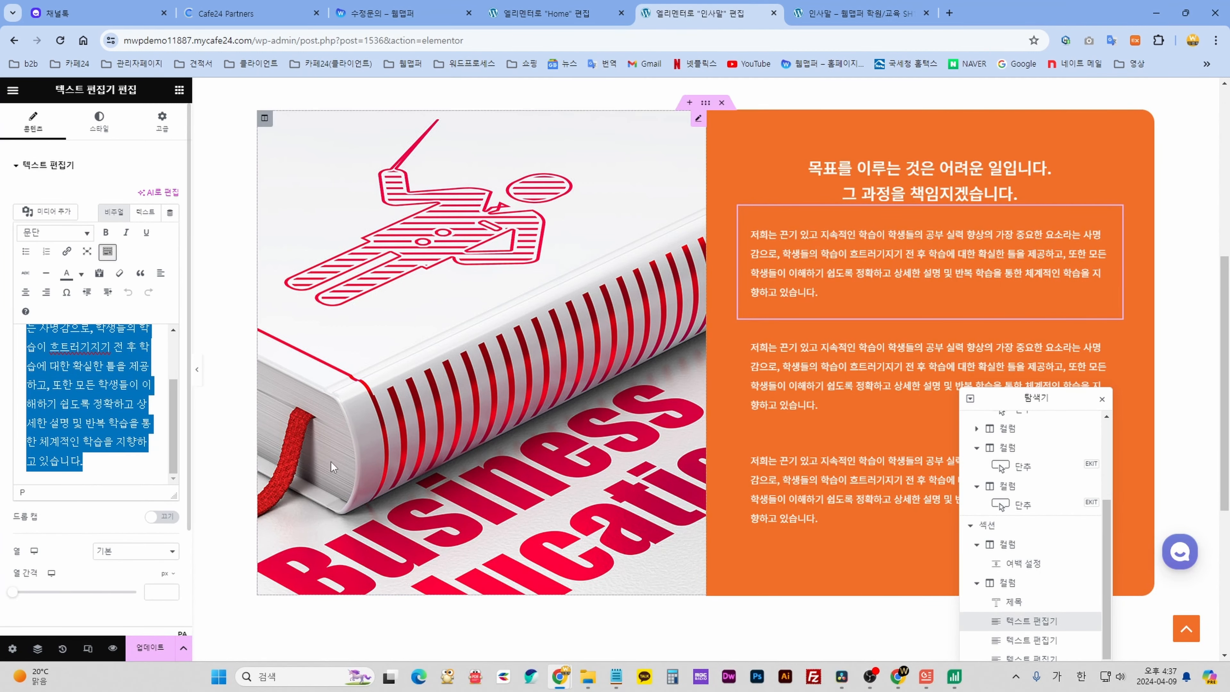
{"action": "left_click", "coordinate": [885, 380]}
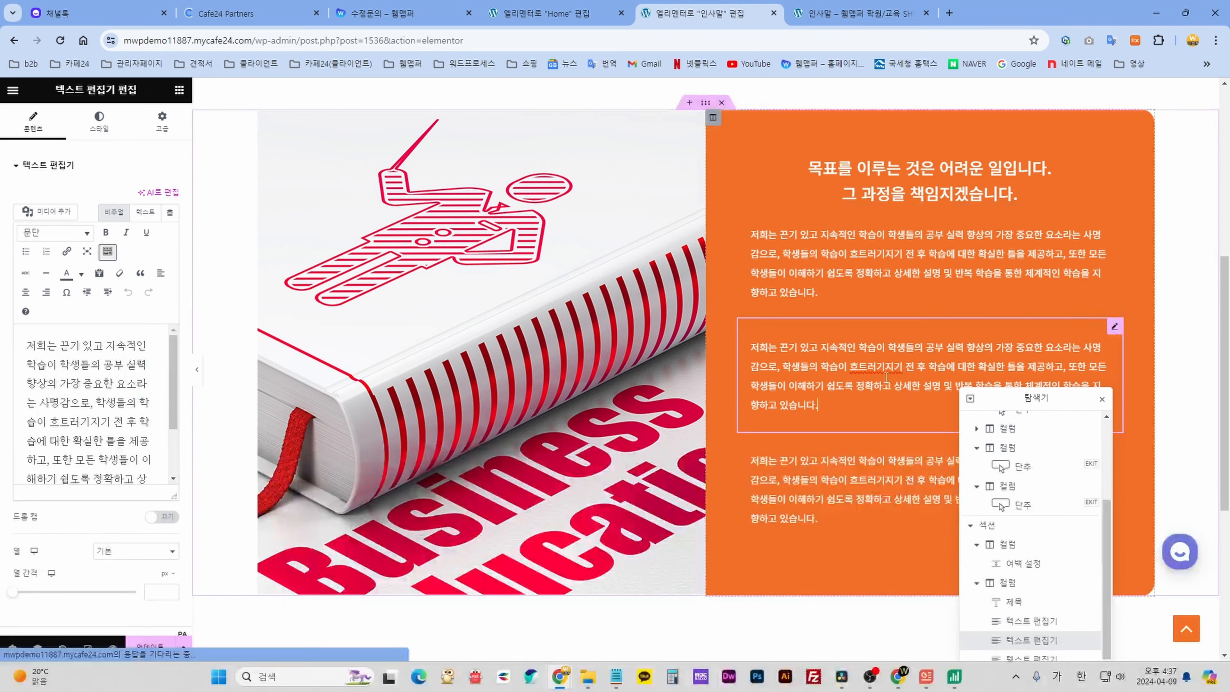
{"action": "left_click", "coordinate": [831, 477]}
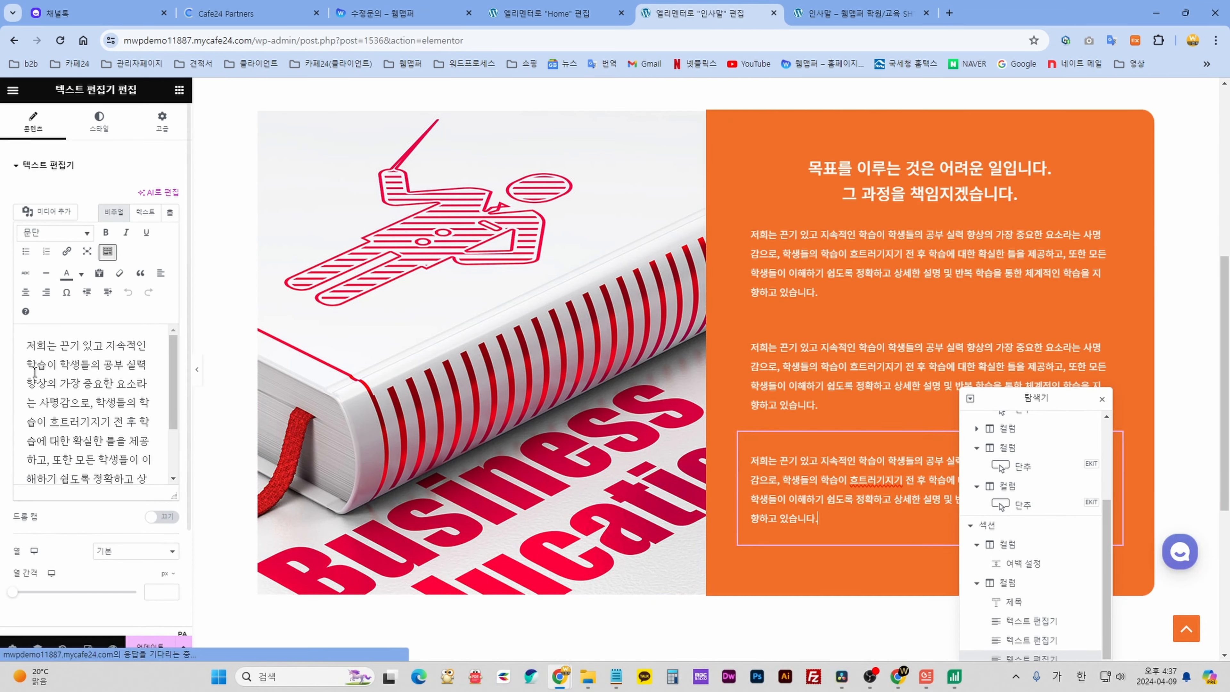
{"action": "left_click_drag", "start_coordinate": [28, 366], "coordinate": [81, 404]}
Update the 인사말 page and preview the changes.
{"action": "scroll", "coordinate": [842, 421], "scroll_direction": "down", "scroll_amount": 5}
{"action": "scroll", "coordinate": [842, 423], "scroll_direction": "up", "scroll_amount": 10}
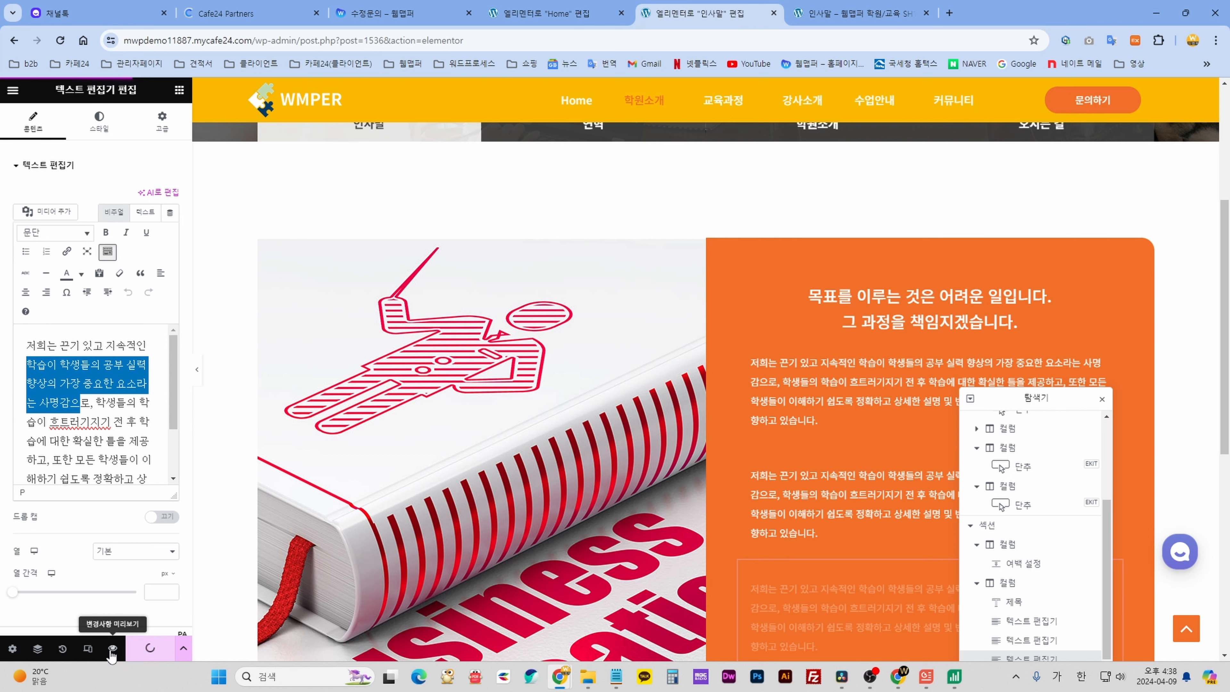
{"action": "left_click", "coordinate": [150, 649]}
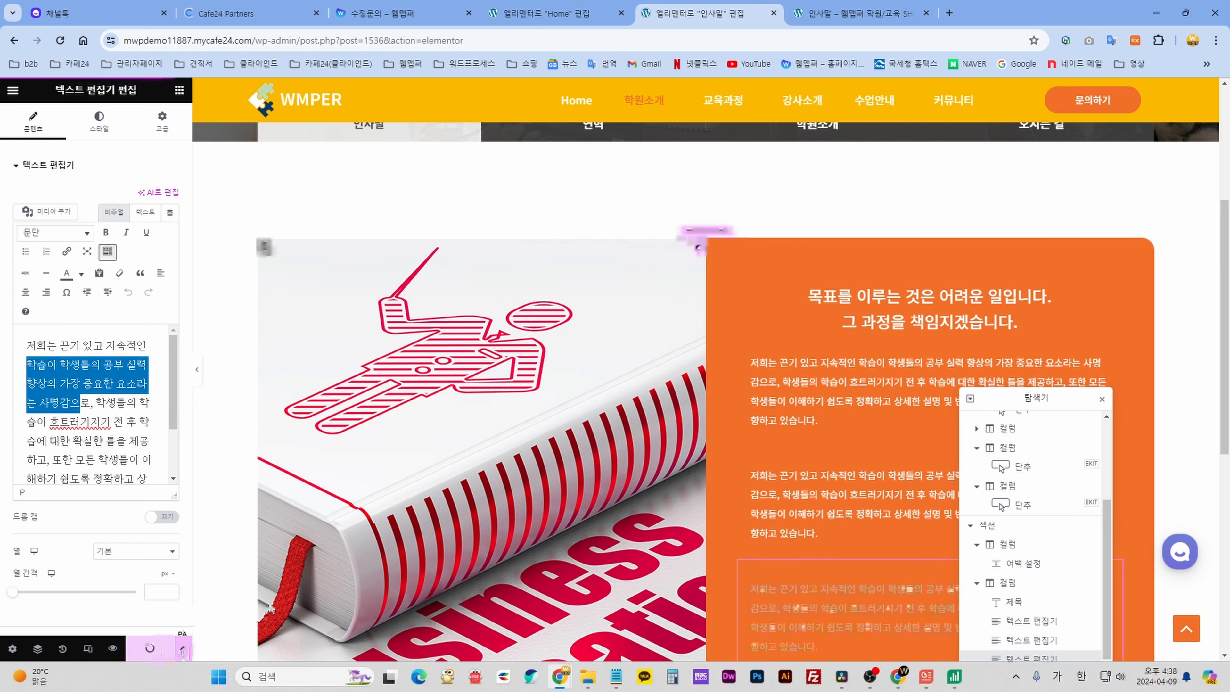
{"action": "left_click", "coordinate": [114, 651]}
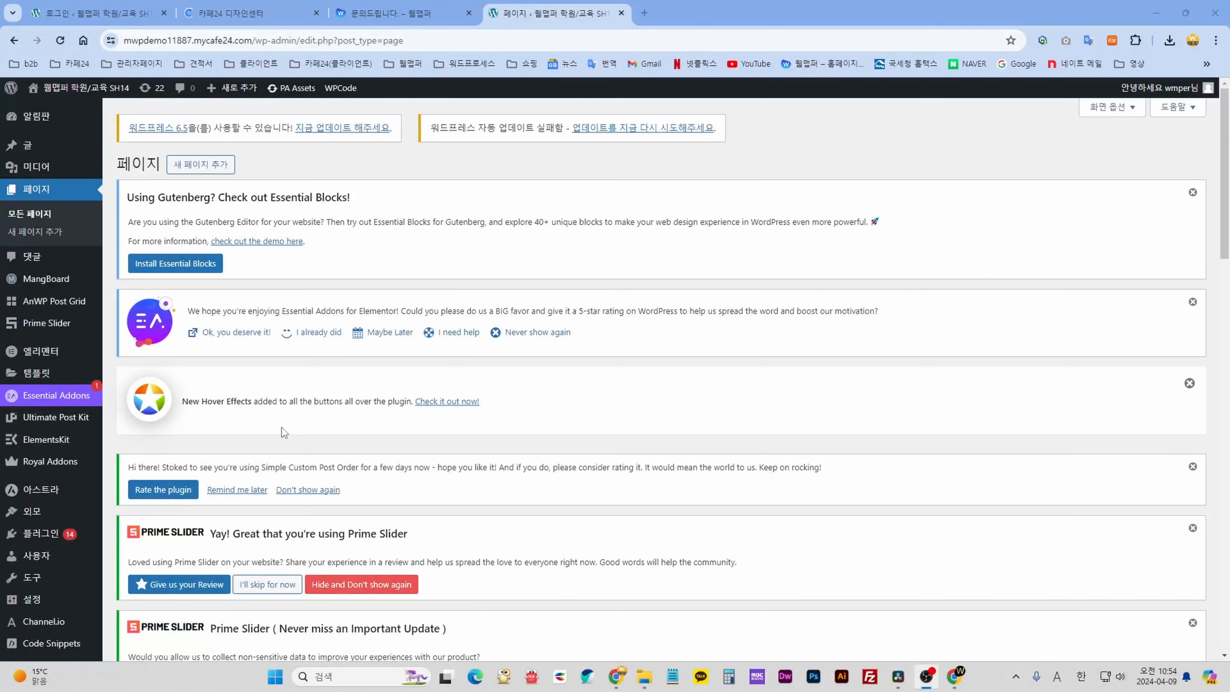
List all the site's pages, and in the 연혁 page's editor select the classroom picture container beside the history text and expand it.
{"action": "left_click", "coordinate": [25, 212]}
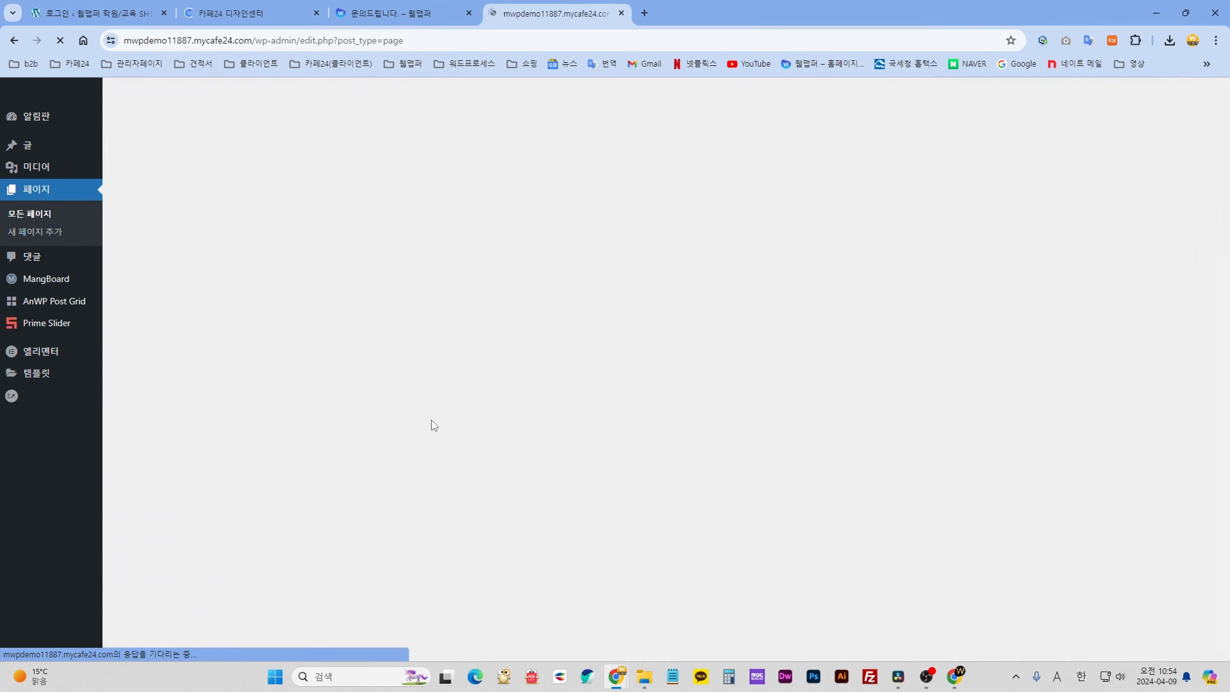
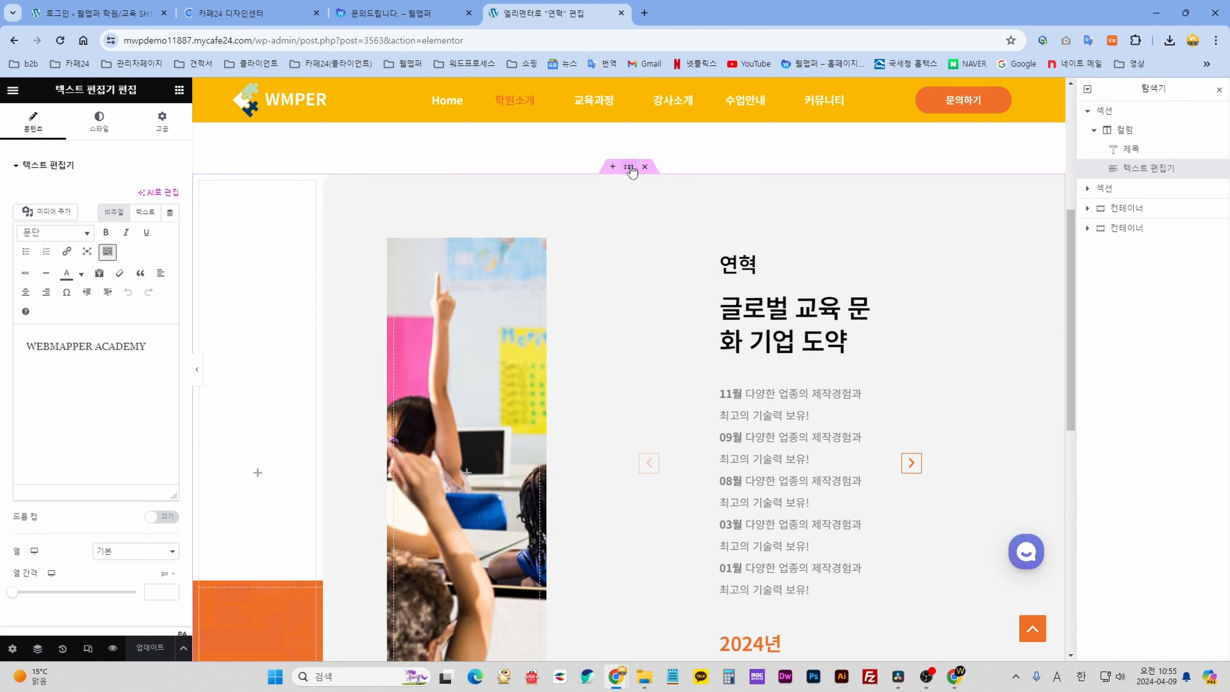
{"action": "left_click", "coordinate": [630, 169]}
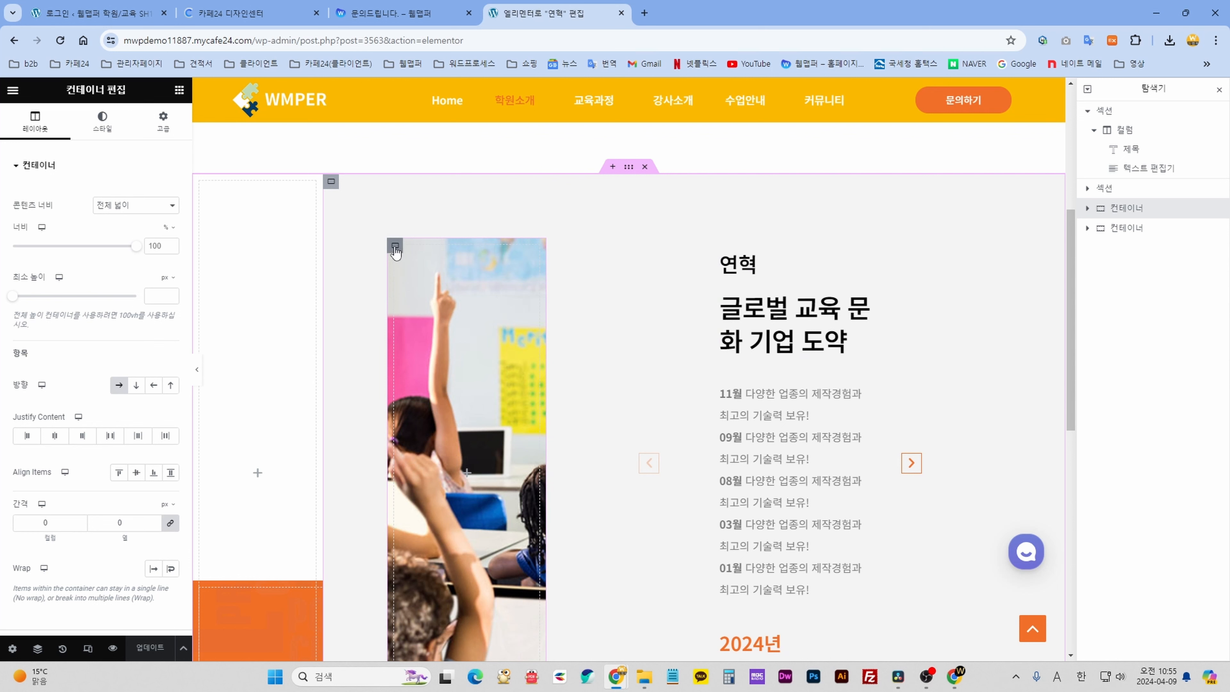
{"action": "left_click", "coordinate": [395, 245]}
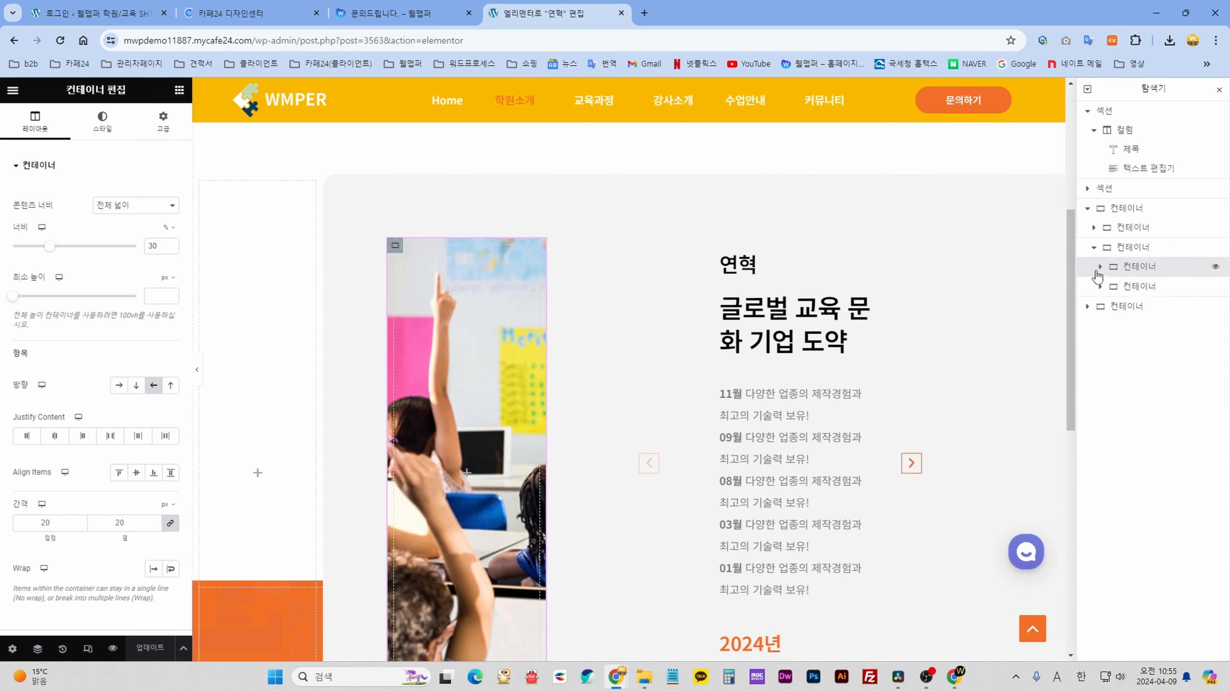
{"action": "left_click", "coordinate": [1099, 267]}
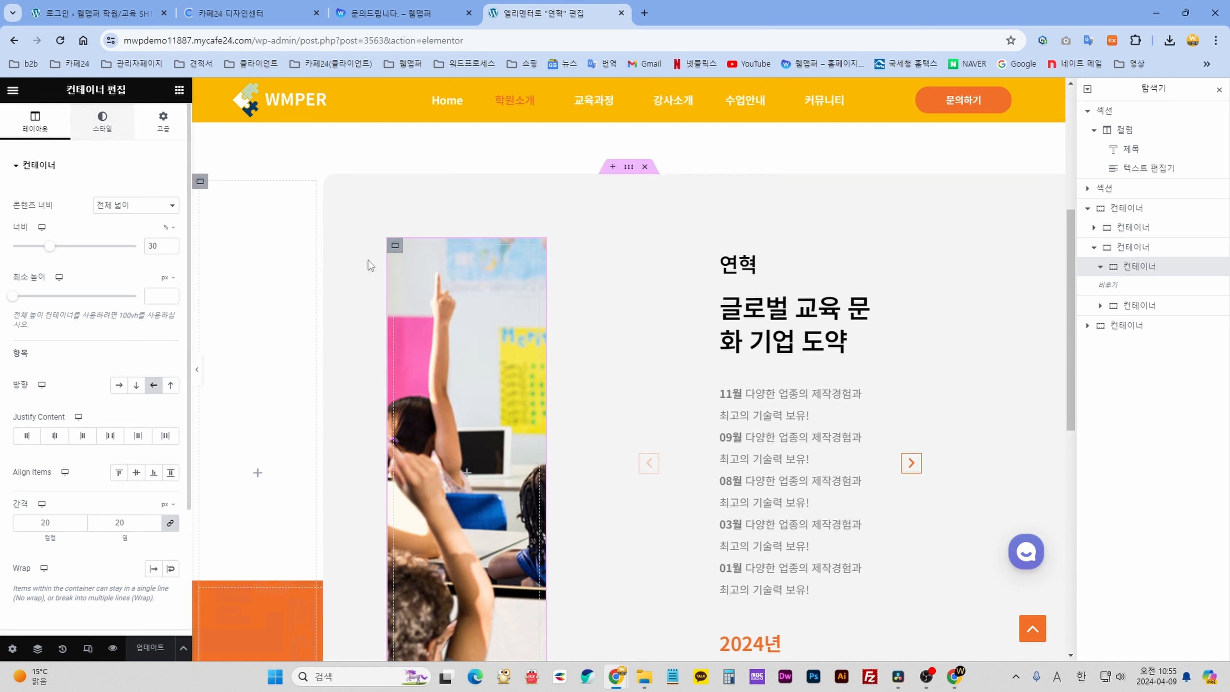
Open the picture container's background image in the media library and highlight its pixel dimensions.
{"action": "left_click", "coordinate": [102, 121]}
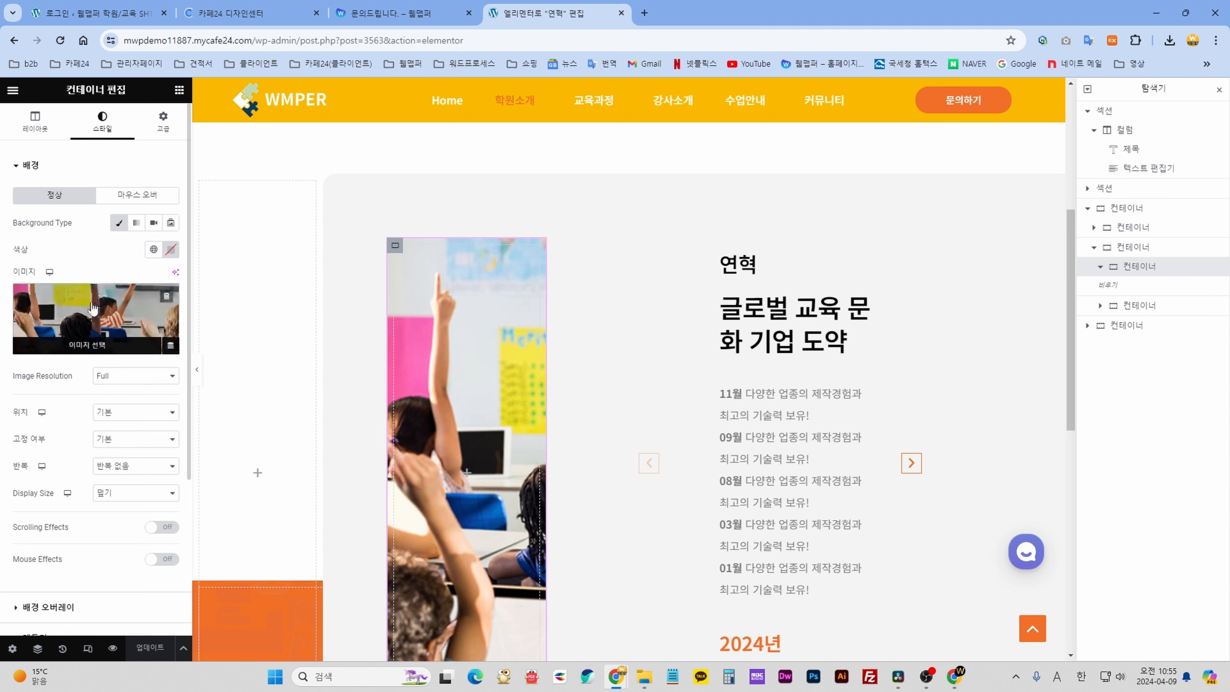
{"action": "left_click", "coordinate": [75, 309]}
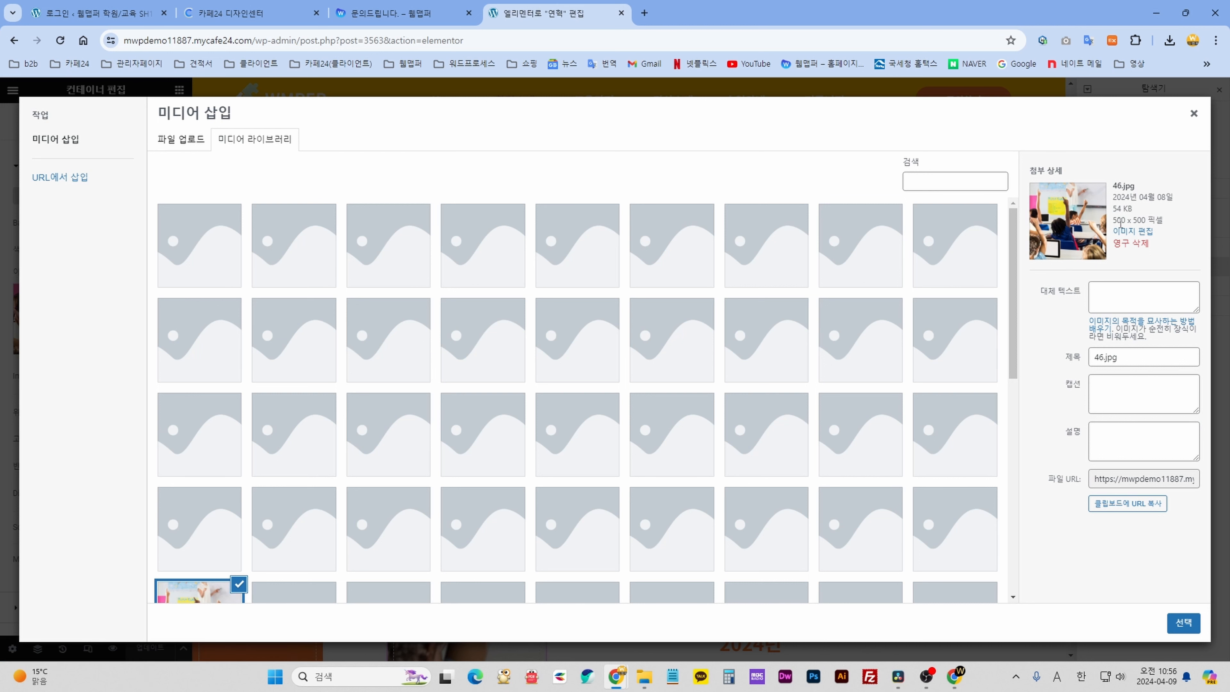
{"action": "left_click_drag", "start_coordinate": [1114, 221], "coordinate": [1141, 220]}
Load more media library items and set the teacher picture 3.jpg as the container's background image.
{"action": "left_click_drag", "start_coordinate": [1016, 284], "coordinate": [1010, 508]}
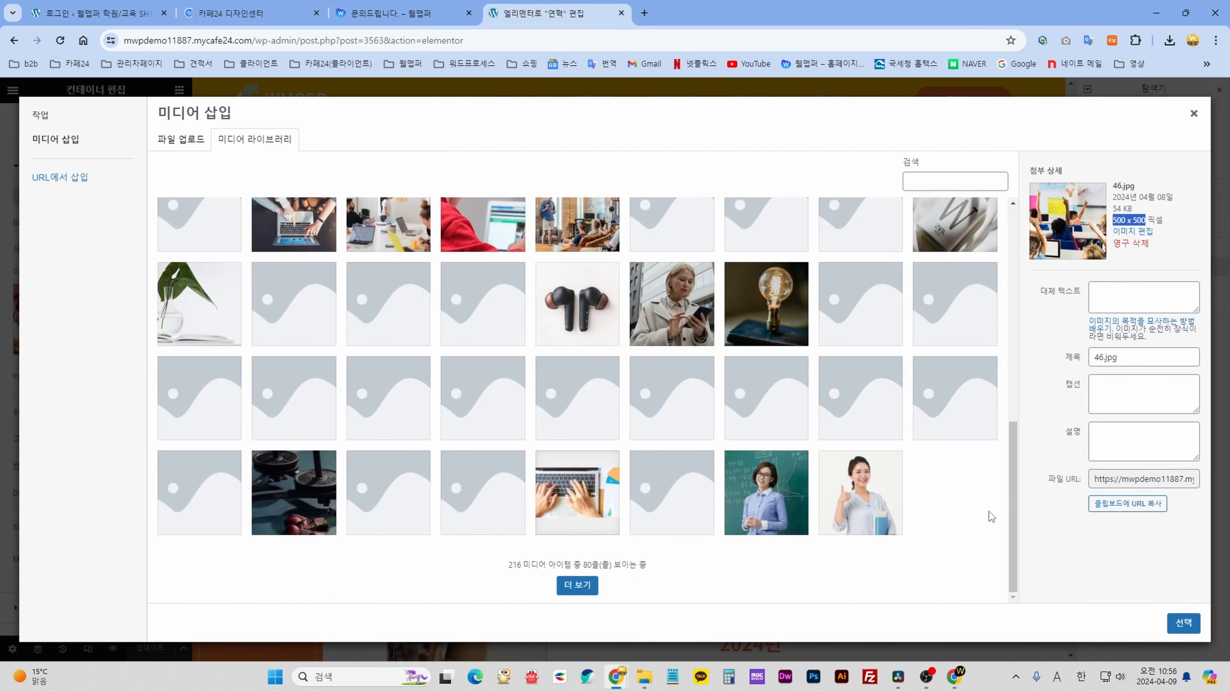
{"action": "left_click", "coordinate": [577, 584]}
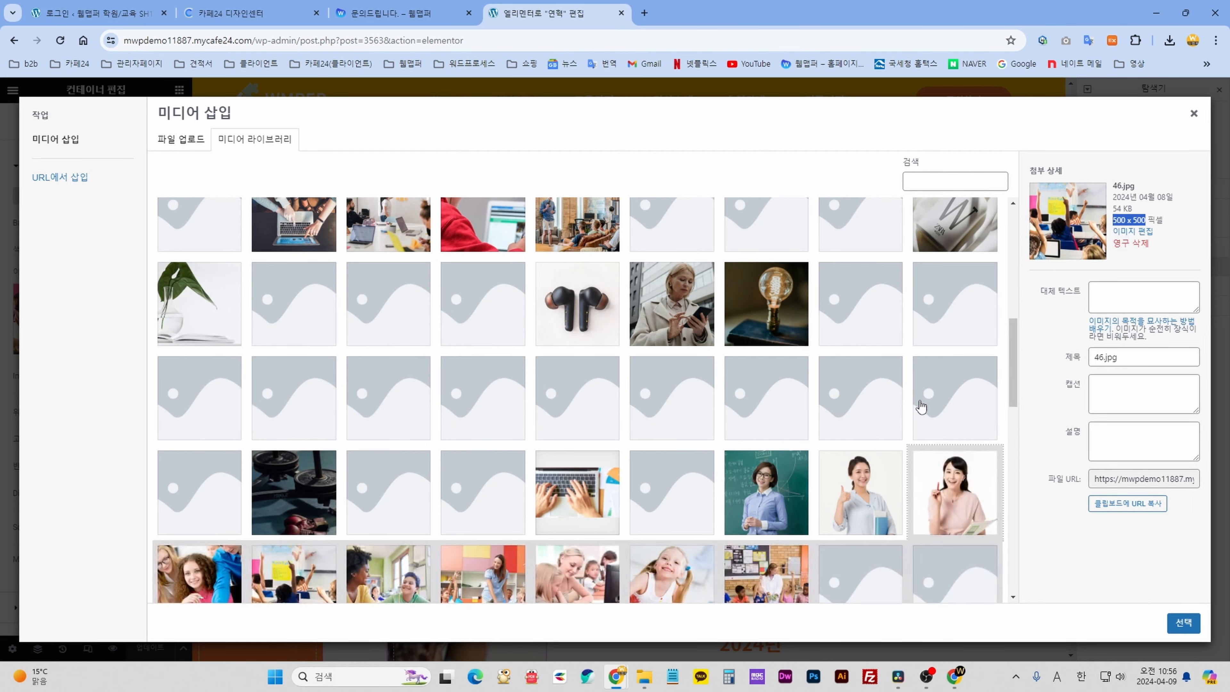
{"action": "scroll", "coordinate": [908, 431], "scroll_direction": "down", "scroll_amount": 5}
{"action": "scroll", "coordinate": [660, 402], "scroll_direction": "up", "scroll_amount": 1}
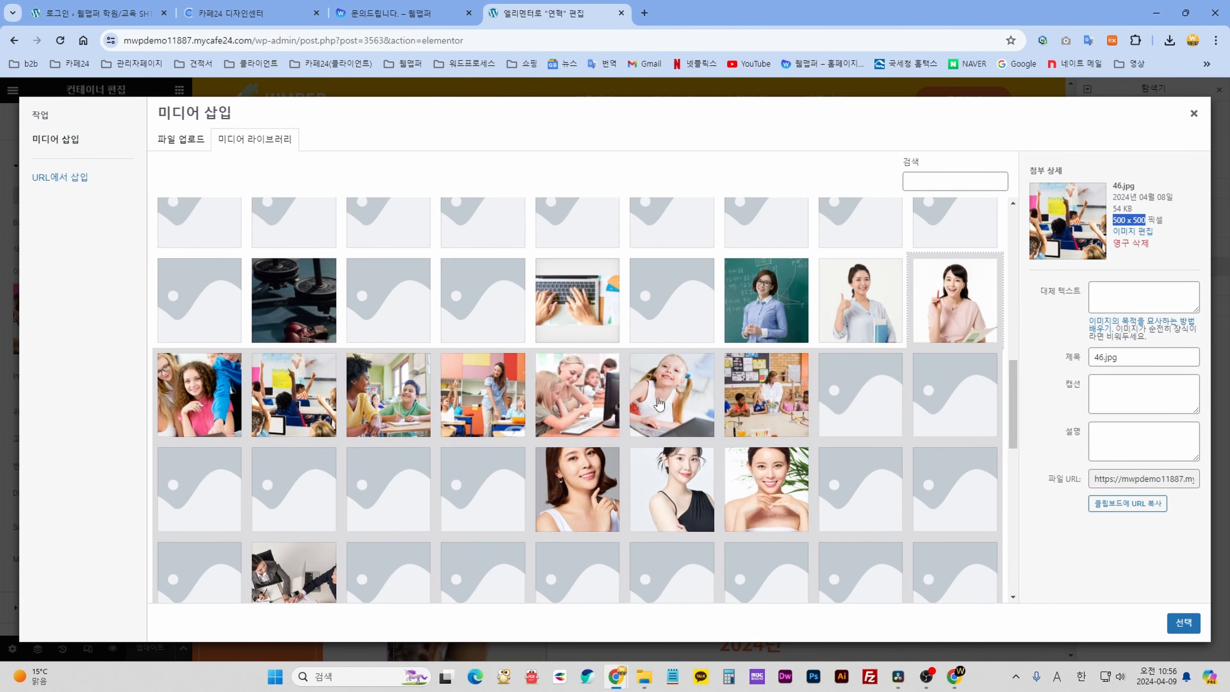
{"action": "left_click", "coordinate": [763, 317]}
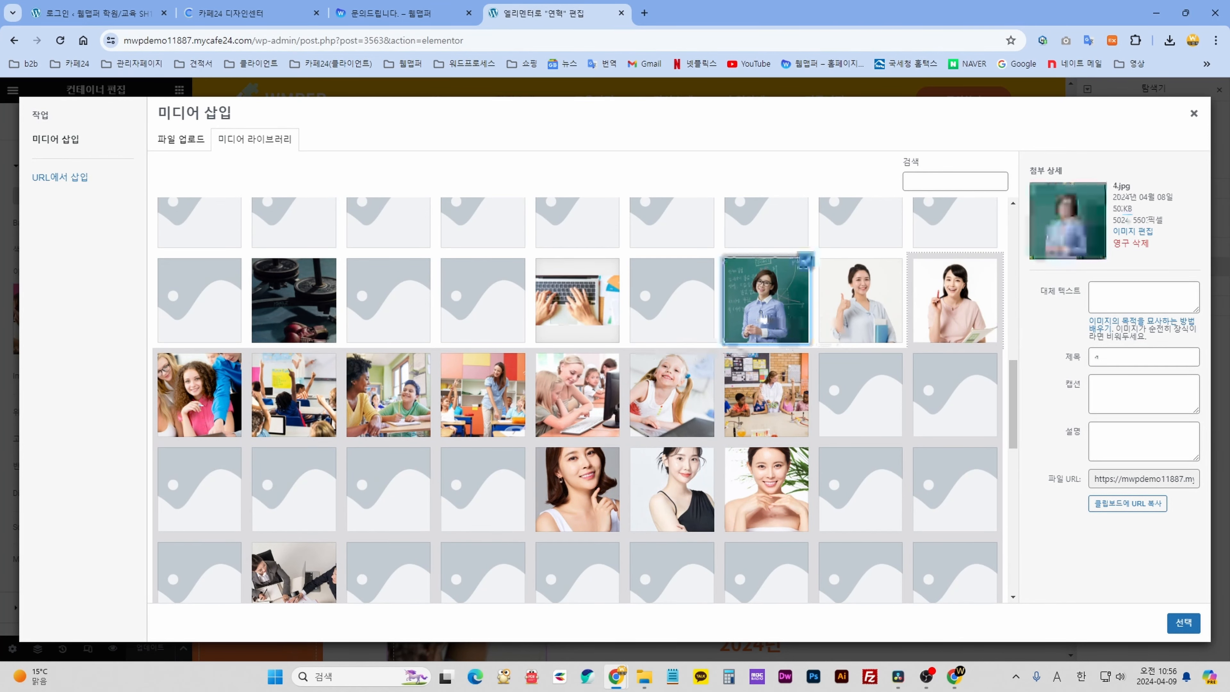
{"action": "left_click", "coordinate": [277, 403]}
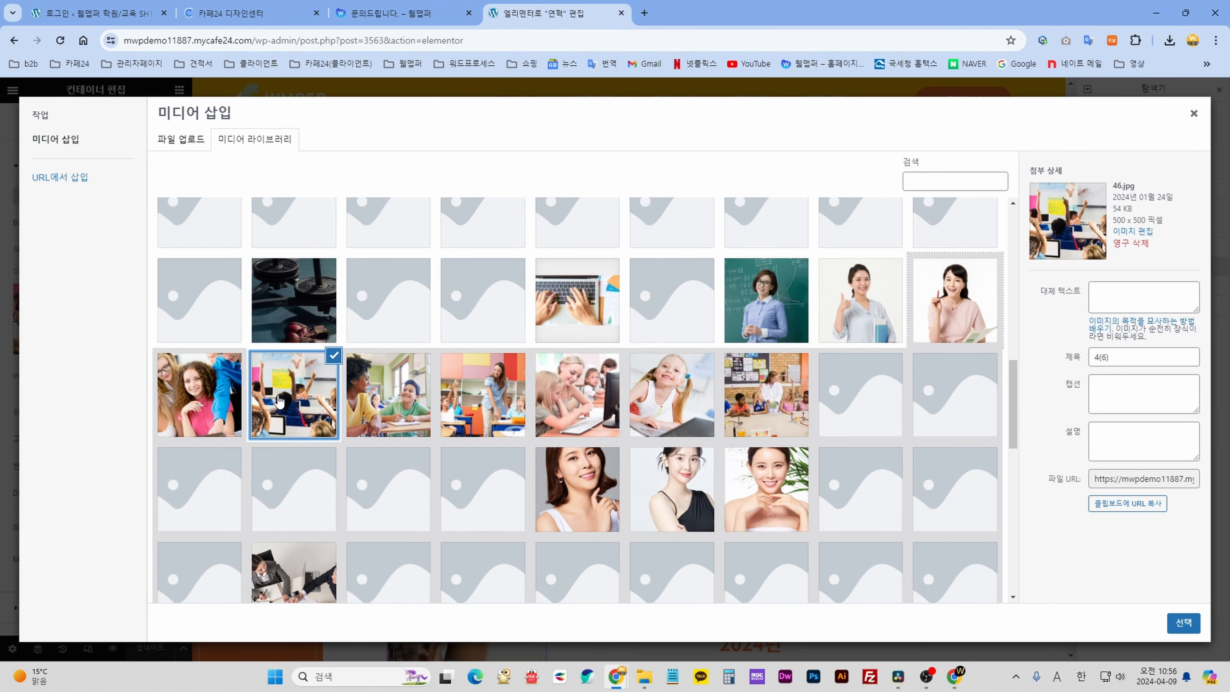
{"action": "left_click", "coordinate": [792, 331]}
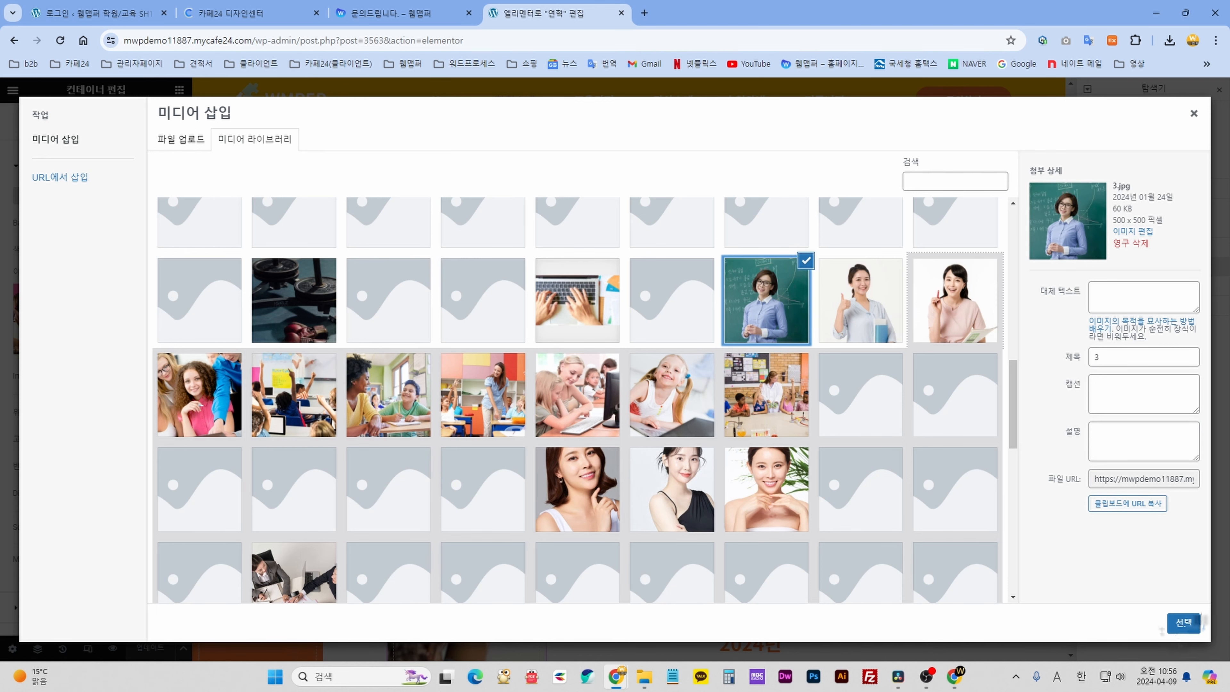
{"action": "left_click", "coordinate": [1183, 622]}
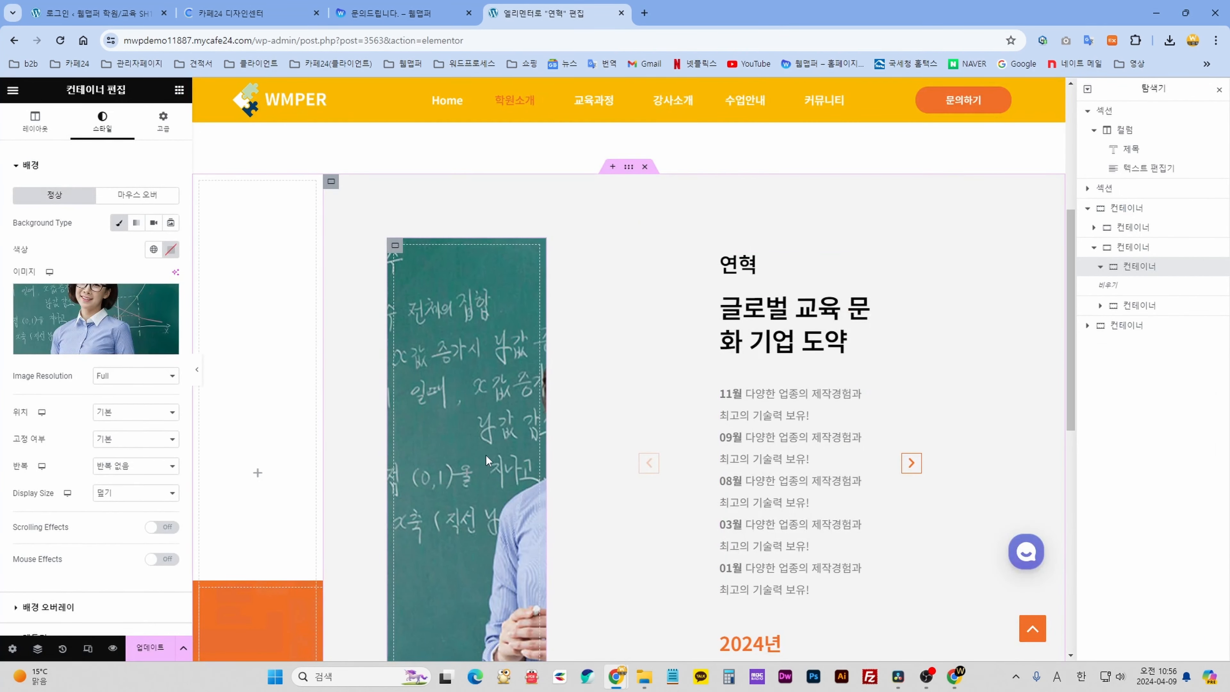
Update the 연혁 page, preview the picture area, and return to the page editor.
{"action": "left_click", "coordinate": [152, 649]}
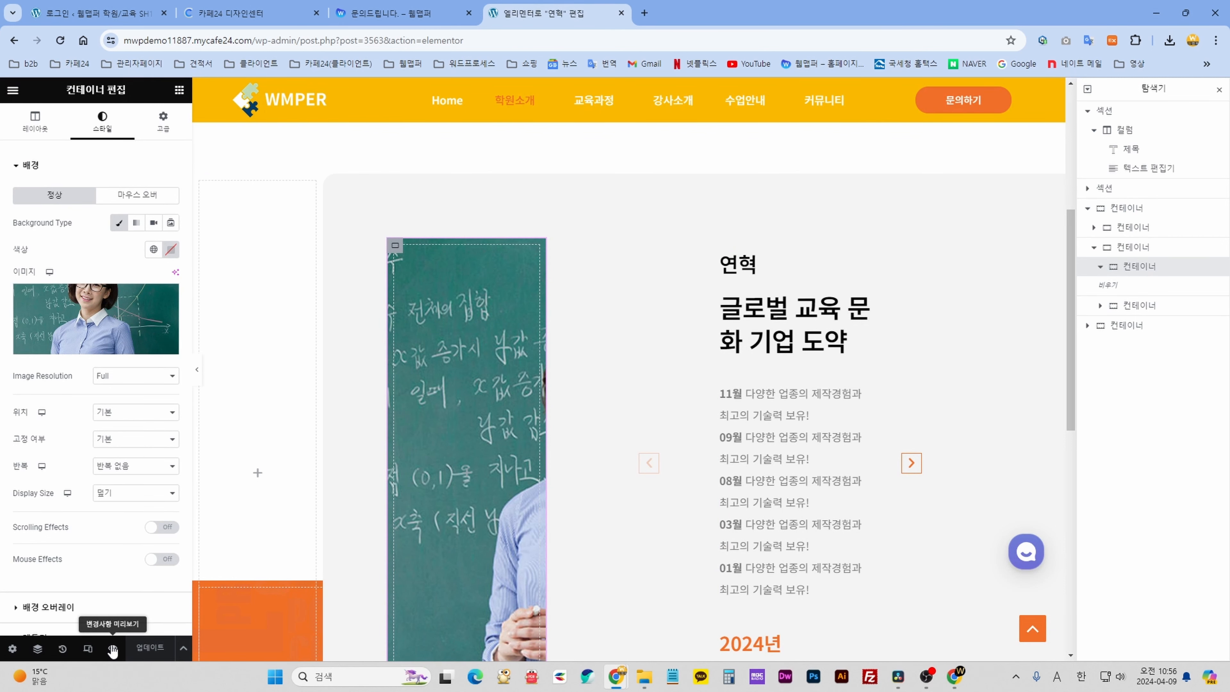
{"action": "left_click", "coordinate": [112, 649]}
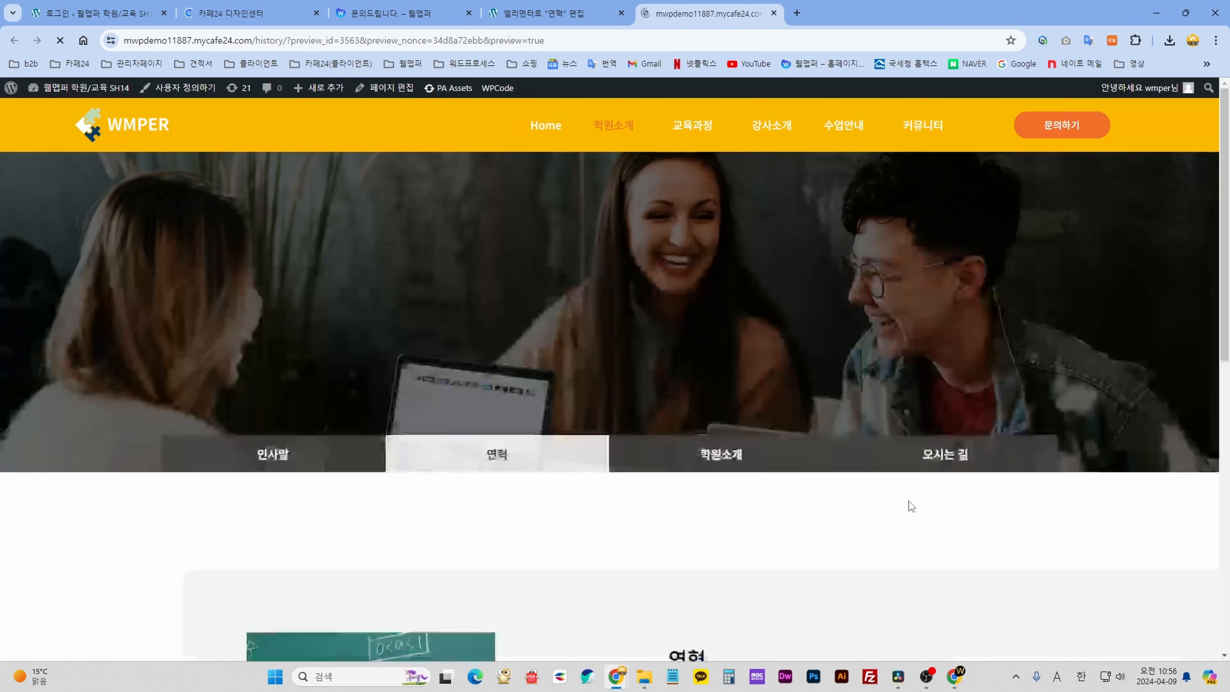
{"action": "scroll", "coordinate": [665, 394], "scroll_direction": "up", "scroll_amount": 4}
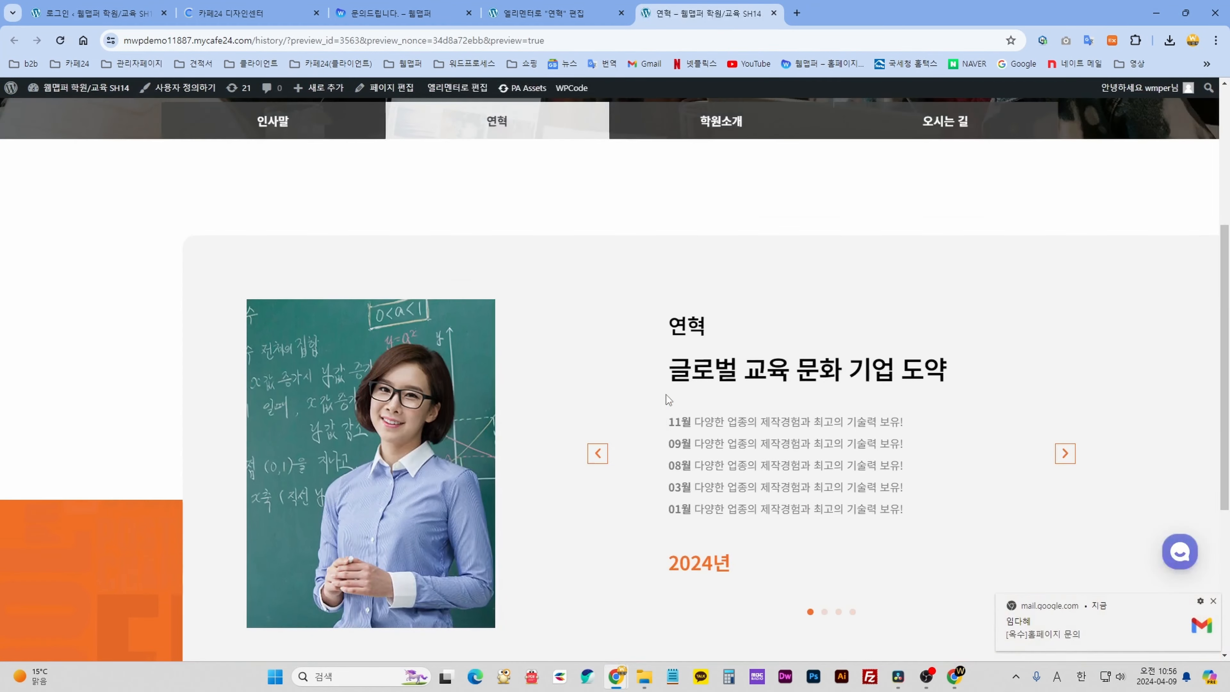
{"action": "left_click", "coordinate": [549, 13]}
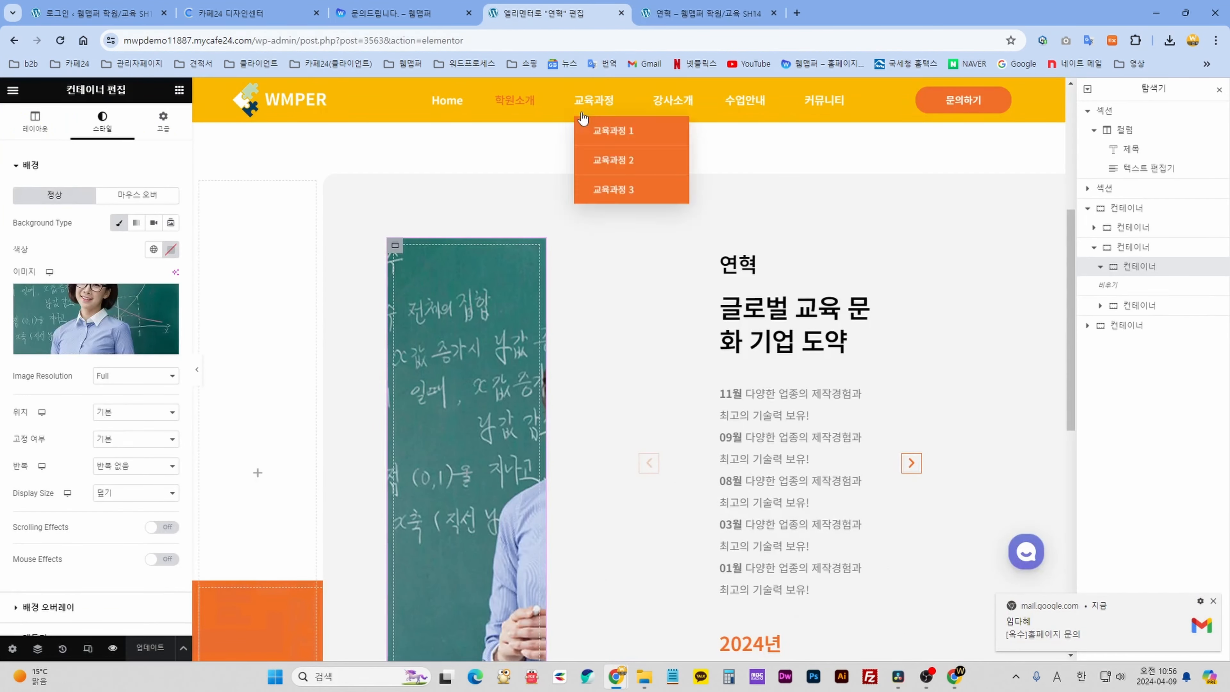
Set the container's background image back to the classroom picture 46.jpg from the media library.
{"action": "left_click", "coordinate": [76, 314]}
{"action": "left_click", "coordinate": [295, 400]}
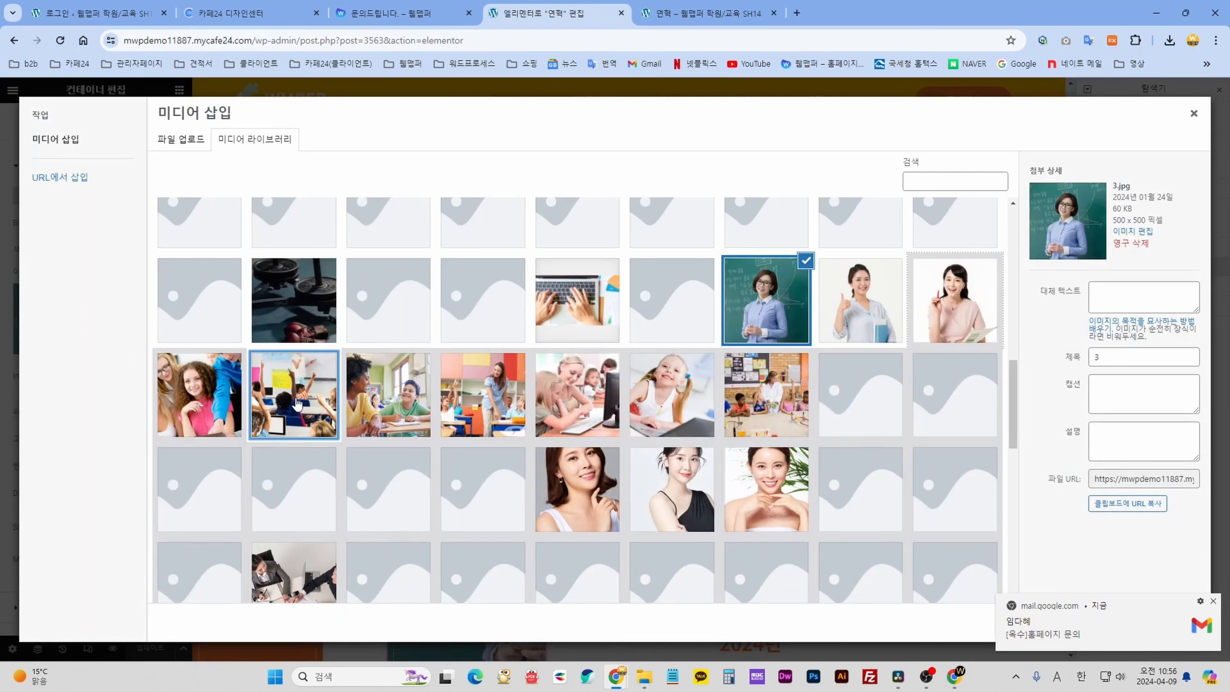
{"action": "left_click", "coordinate": [782, 306]}
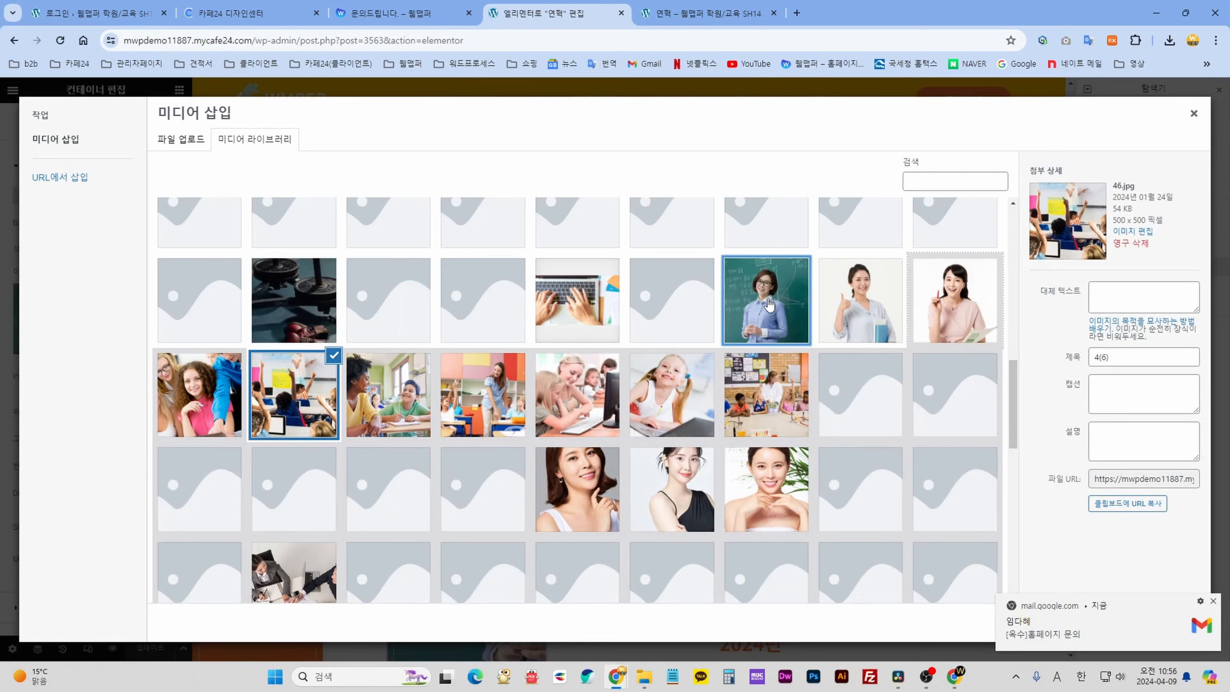
{"action": "left_click", "coordinate": [304, 394]}
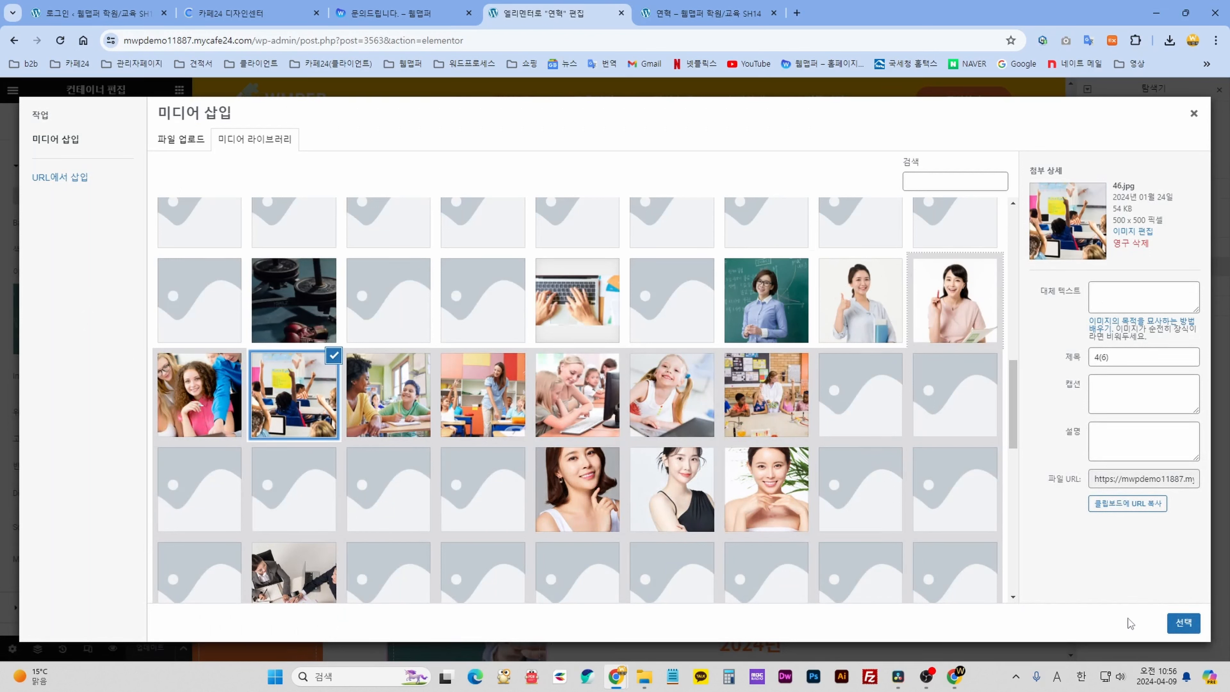
{"action": "left_click", "coordinate": [1173, 624]}
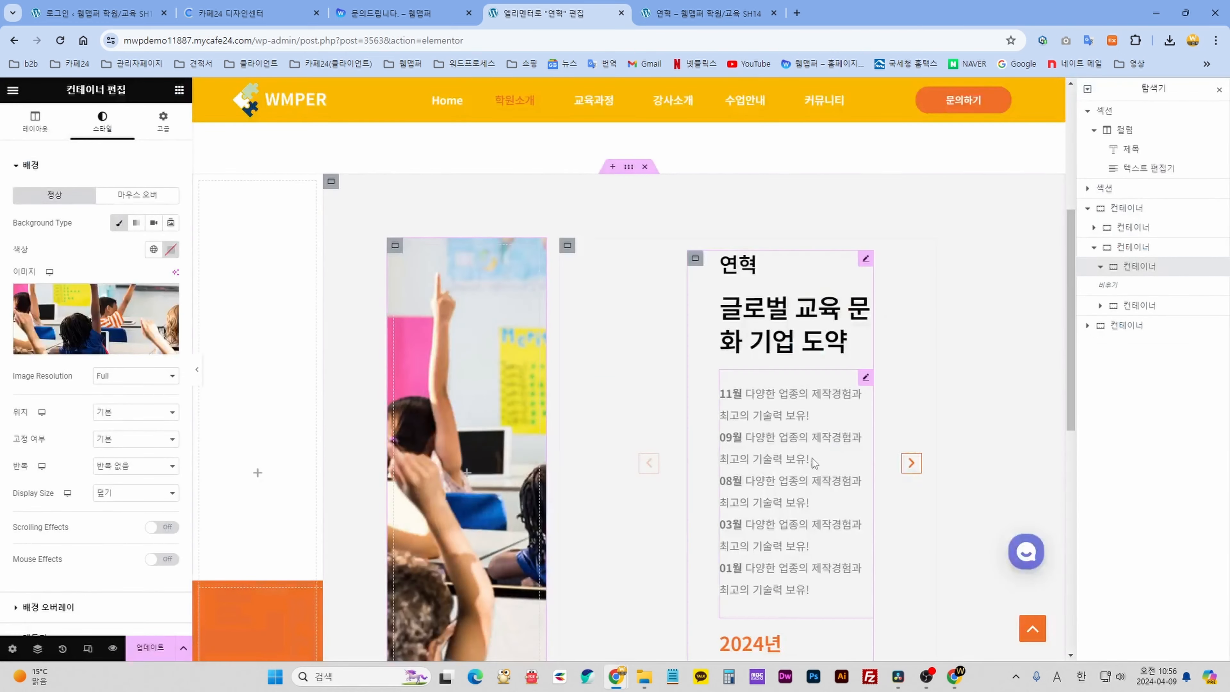
Open the 연혁 and 글로벌 교육 문화 기업 도약 headings in the first carousel slide and highlight their title texts.
{"action": "left_click", "coordinate": [773, 268]}
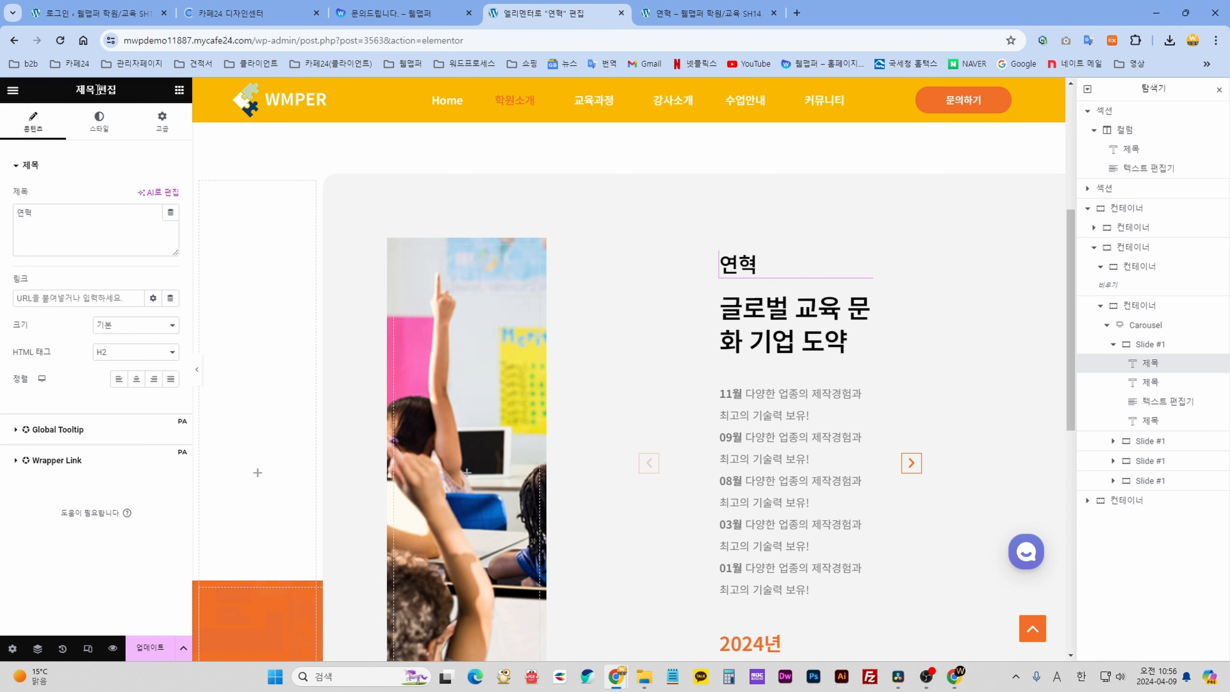
{"action": "double_click", "coordinate": [24, 212]}
{"action": "left_click", "coordinate": [800, 325]}
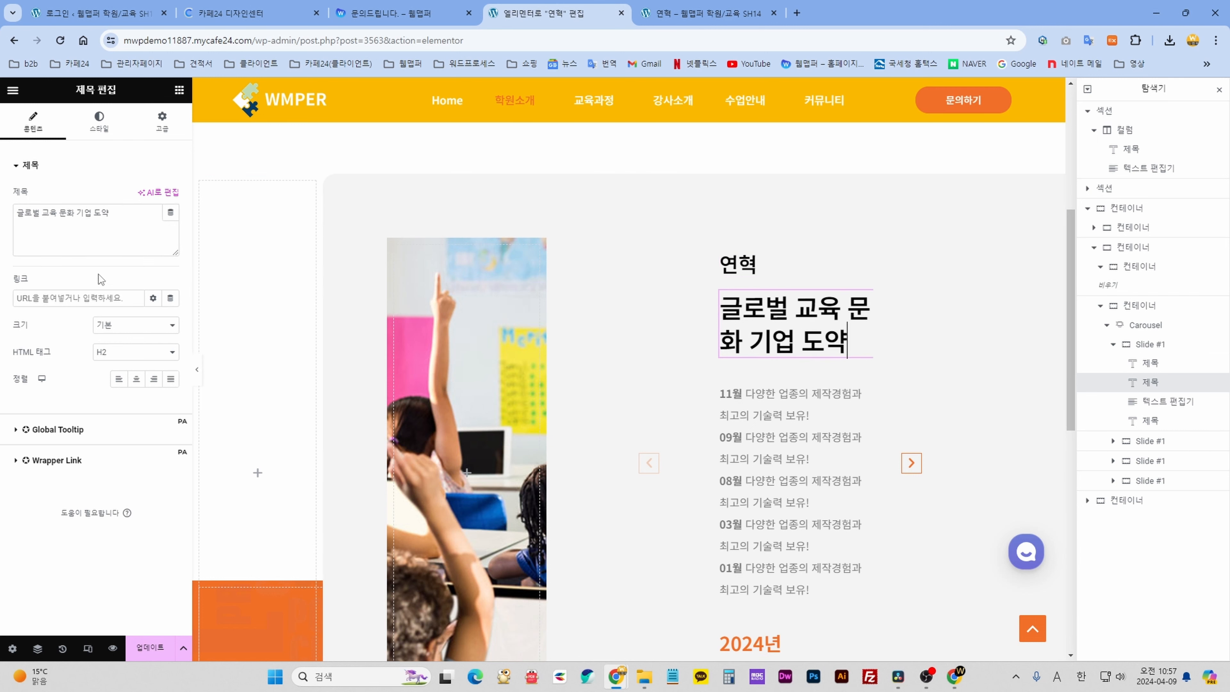
{"action": "left_click_drag", "start_coordinate": [121, 219], "coordinate": [14, 213]}
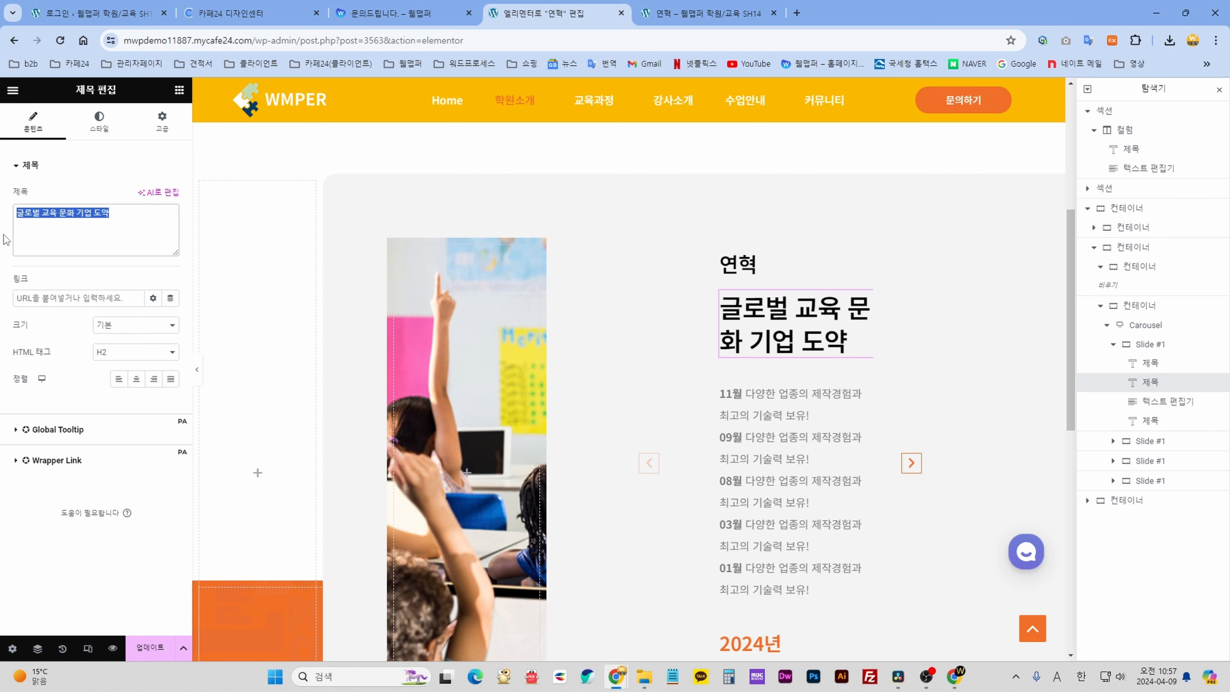
Open the settings of the Carousel widget and bring its first slide, 2024년, back into view.
{"action": "scroll", "coordinate": [846, 414], "scroll_direction": "down", "scroll_amount": 1}
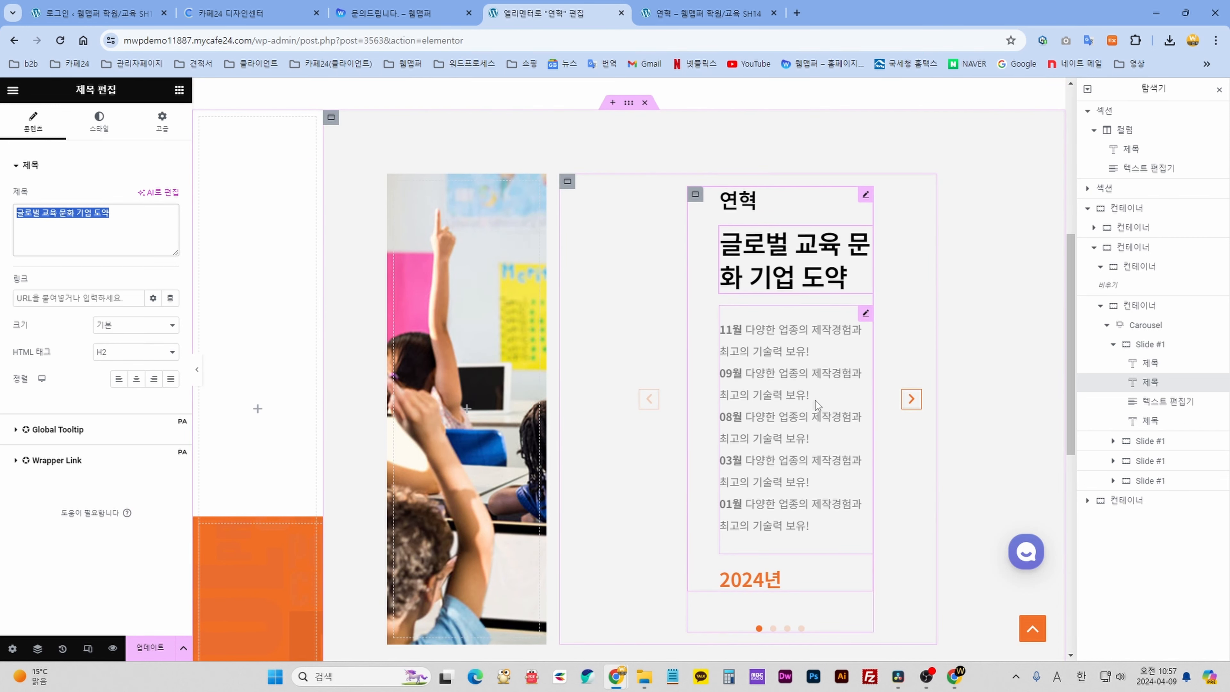
{"action": "left_click", "coordinate": [864, 313]}
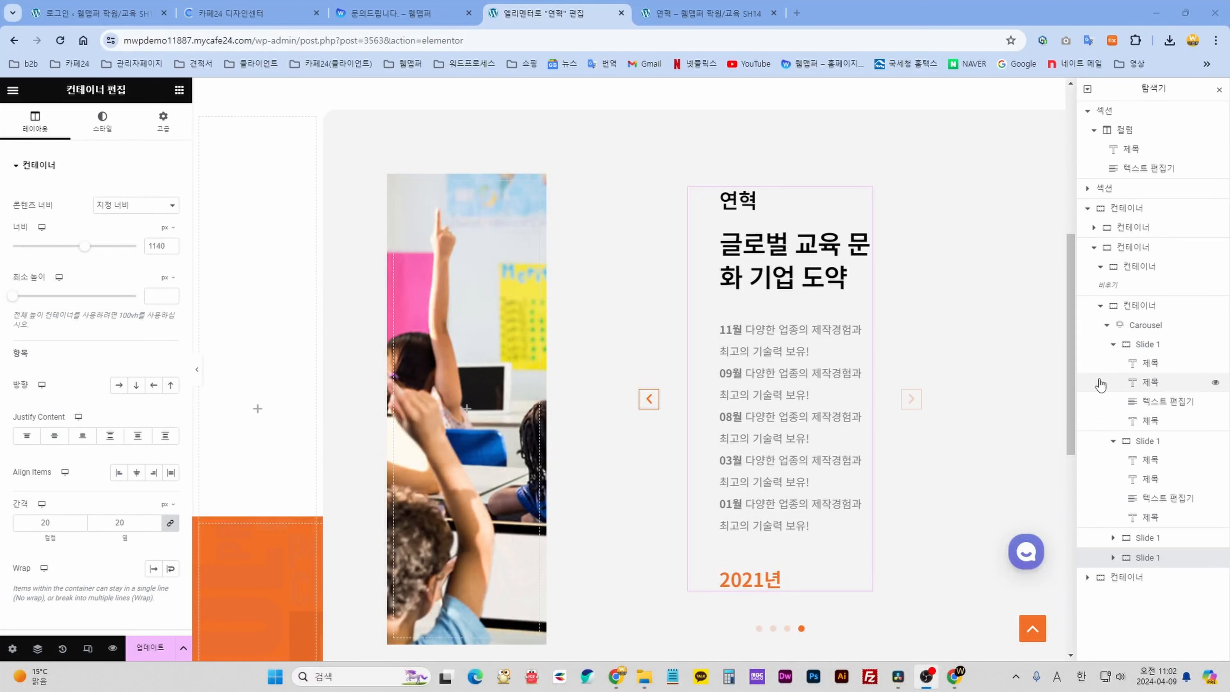
{"action": "left_click", "coordinate": [1157, 325]}
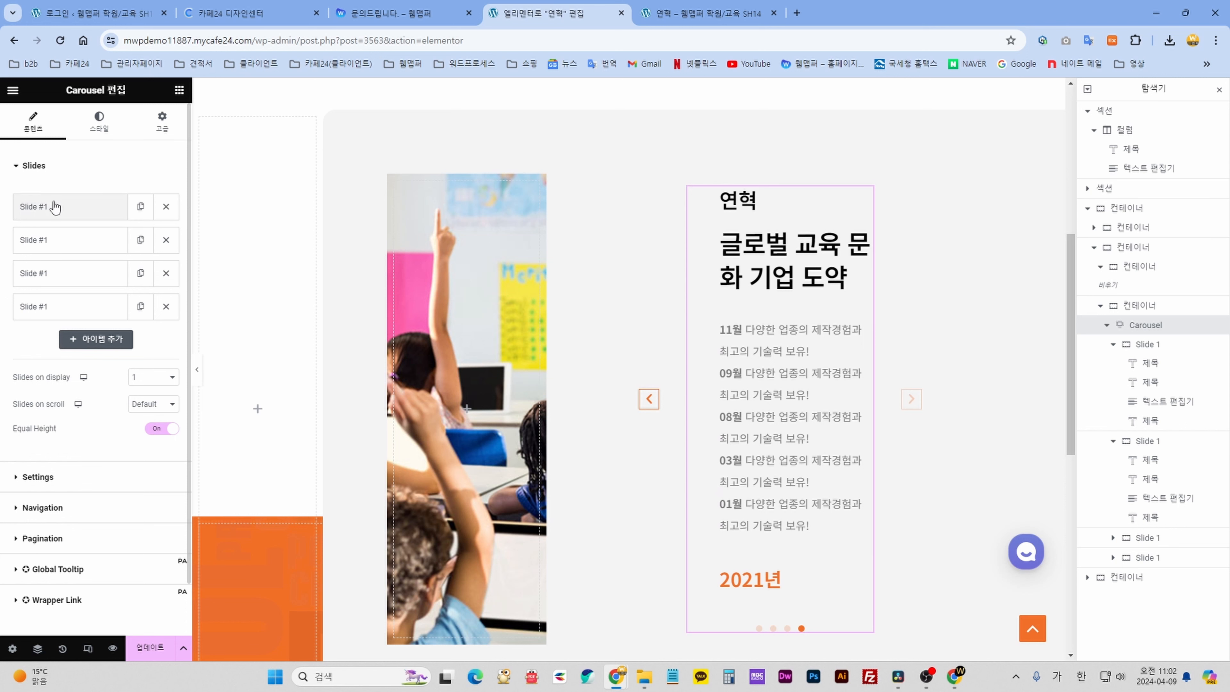
{"action": "left_click", "coordinate": [650, 400]}
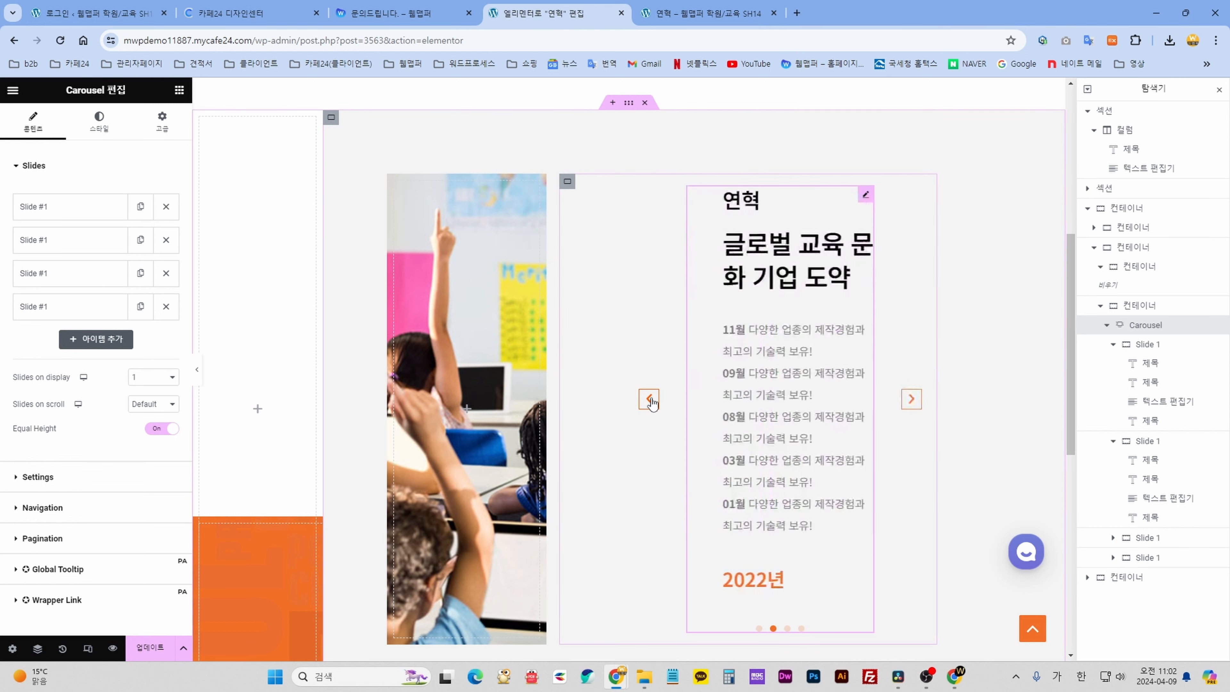
{"action": "left_click", "coordinate": [650, 399]}
{"action": "left_click", "coordinate": [649, 399]}
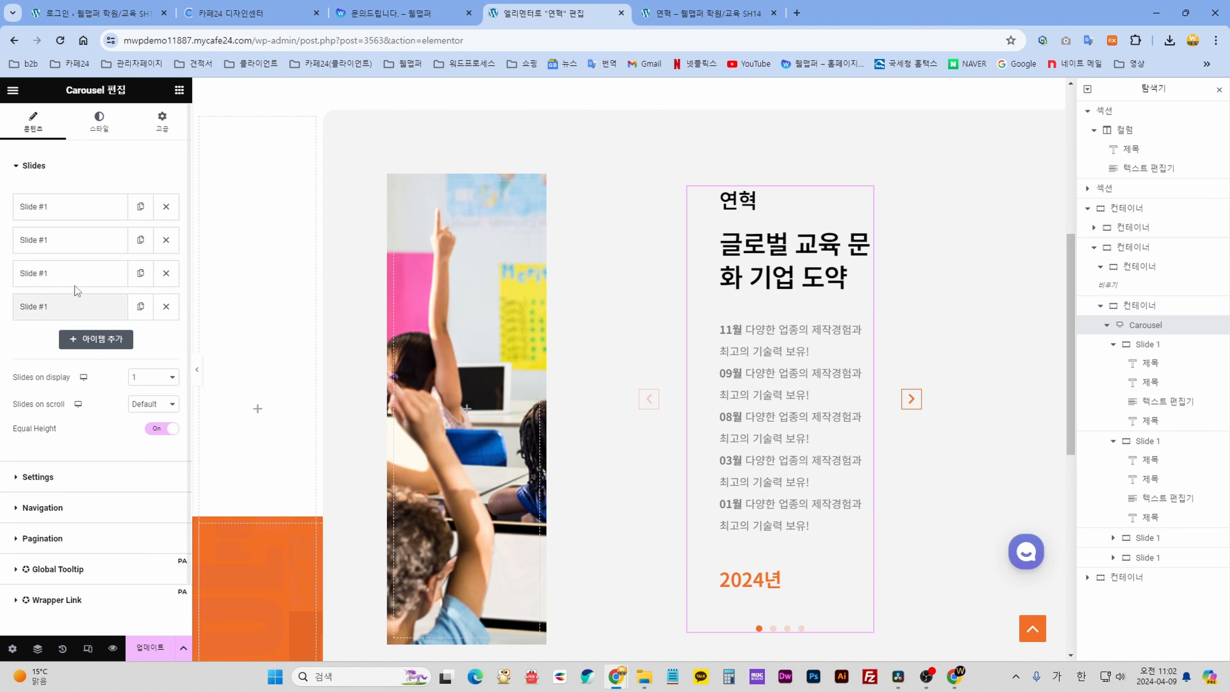
Retitle the carousel's first slide item as 2024 and its second slide item as 2023.
{"action": "left_click", "coordinate": [42, 207]}
{"action": "left_click", "coordinate": [42, 207]}
{"action": "left_click", "coordinate": [43, 206]}
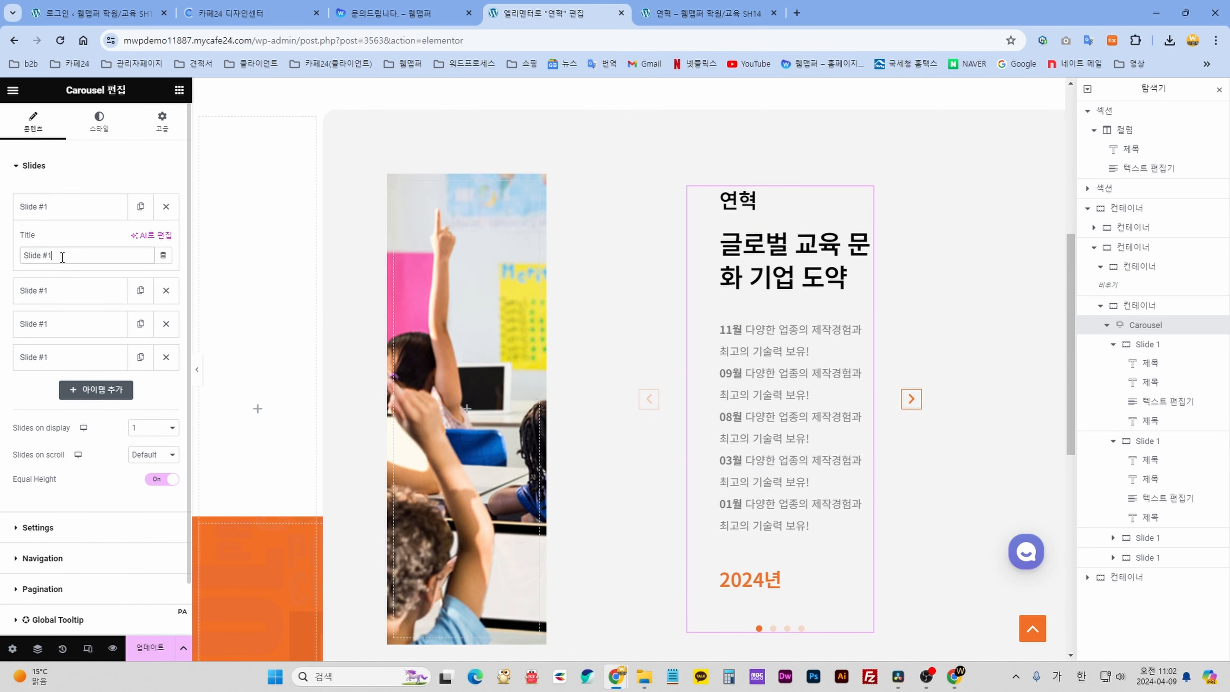
{"action": "left_click_drag", "start_coordinate": [60, 255], "coordinate": [3, 245]}
{"action": "type", "text": "2024"}
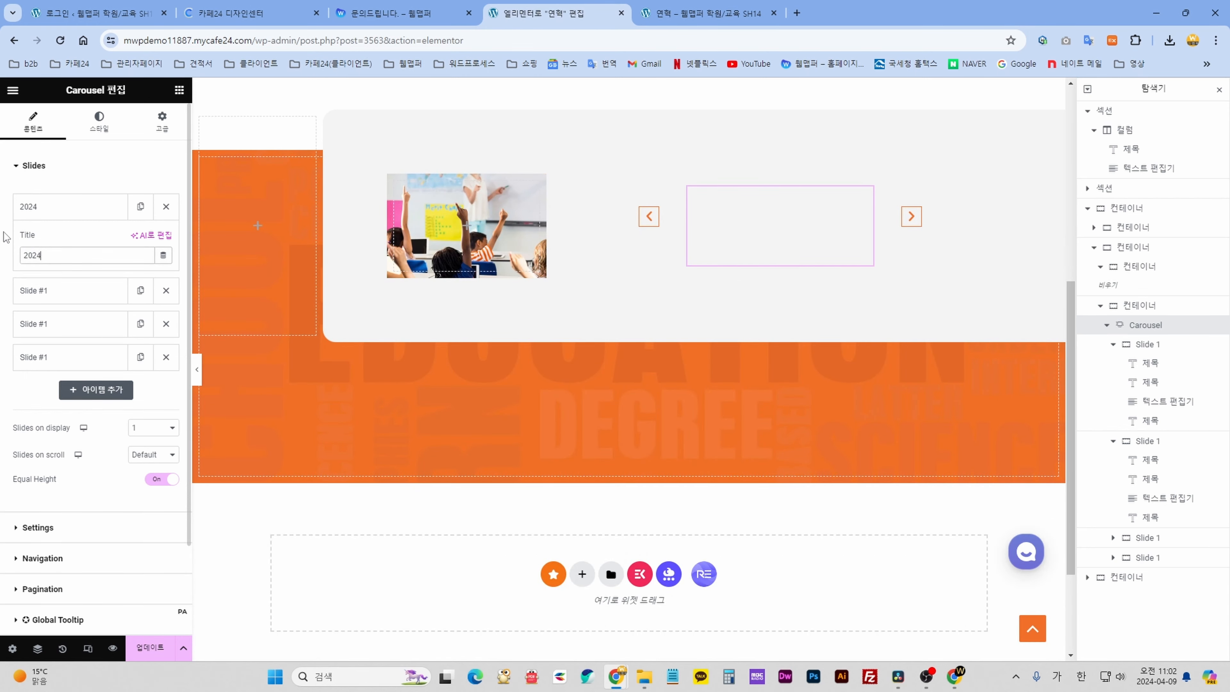
{"action": "left_click", "coordinate": [53, 291]}
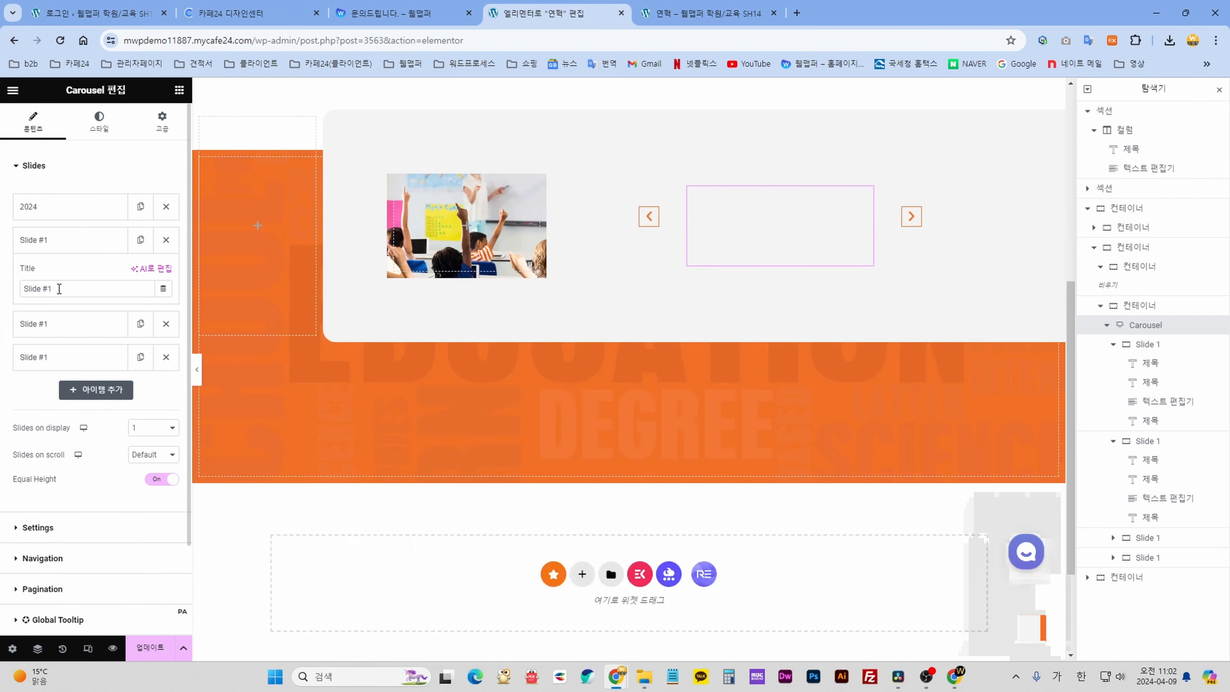
{"action": "left_click_drag", "start_coordinate": [59, 288], "coordinate": [15, 286]}
{"action": "type", "text": "2023"}
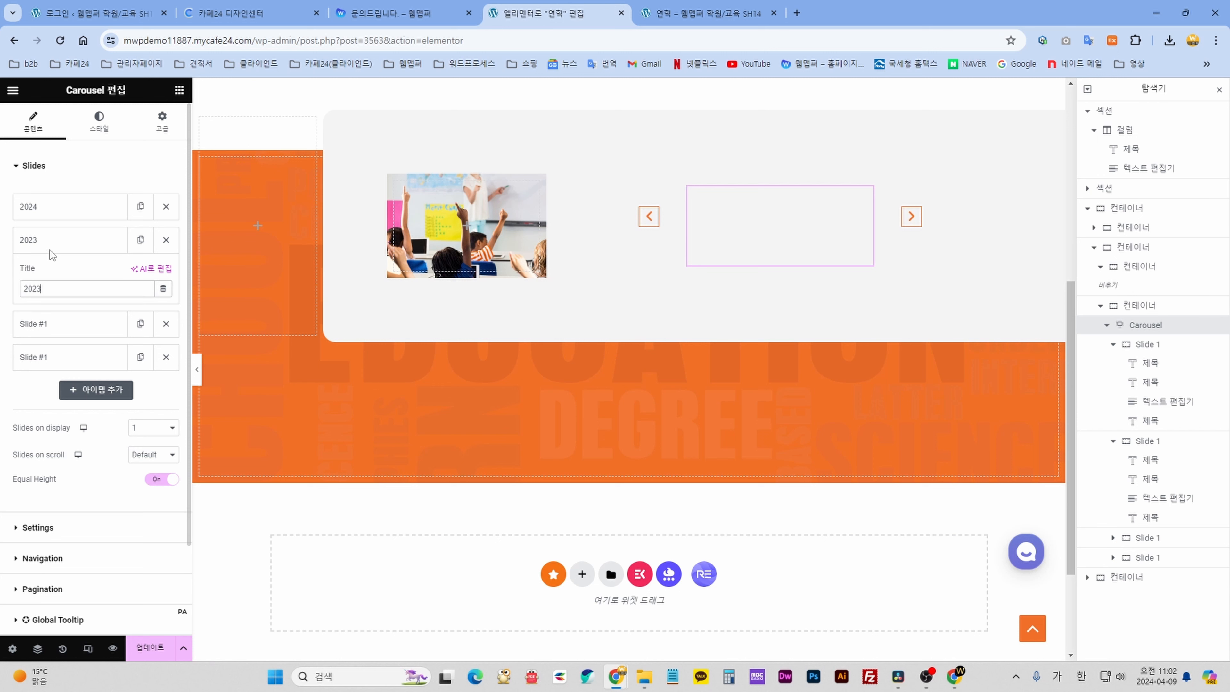
Retitle the carousel's third slide item as 2022 and its fourth slide item as 2021.
{"action": "left_click", "coordinate": [51, 246]}
{"action": "left_click", "coordinate": [52, 276]}
{"action": "left_click", "coordinate": [53, 277]}
{"action": "left_click", "coordinate": [58, 280]}
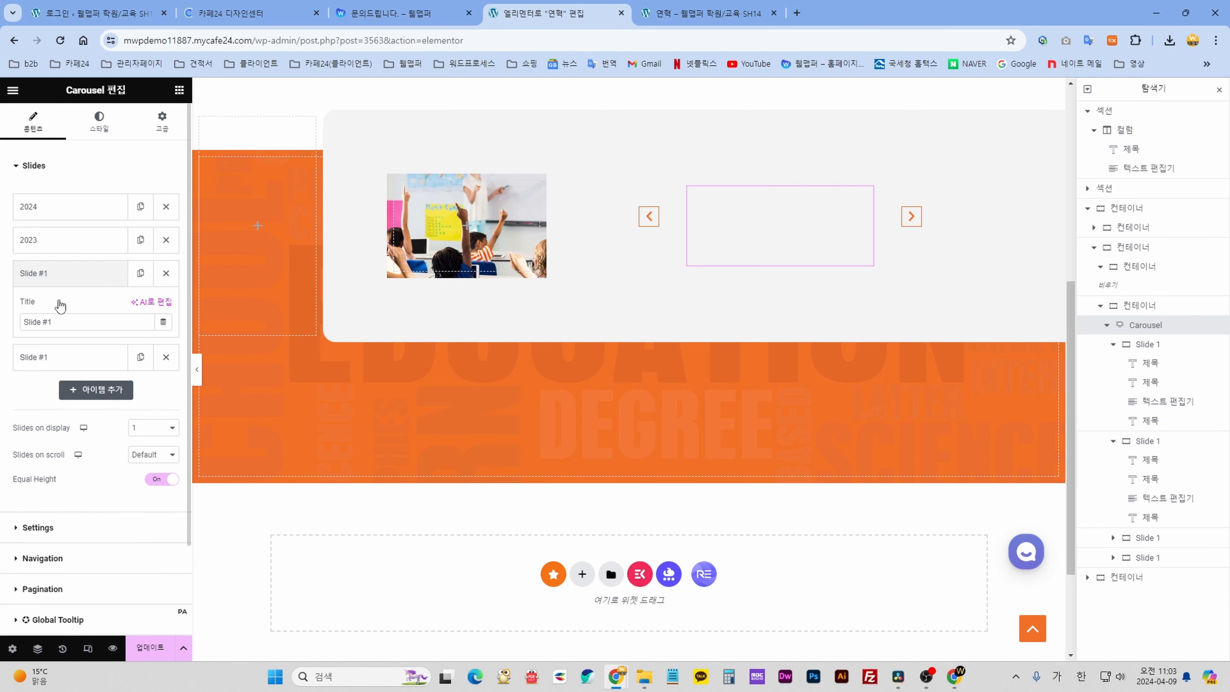
{"action": "left_click_drag", "start_coordinate": [55, 322], "coordinate": [15, 321]}
{"action": "type", "text": "202"}
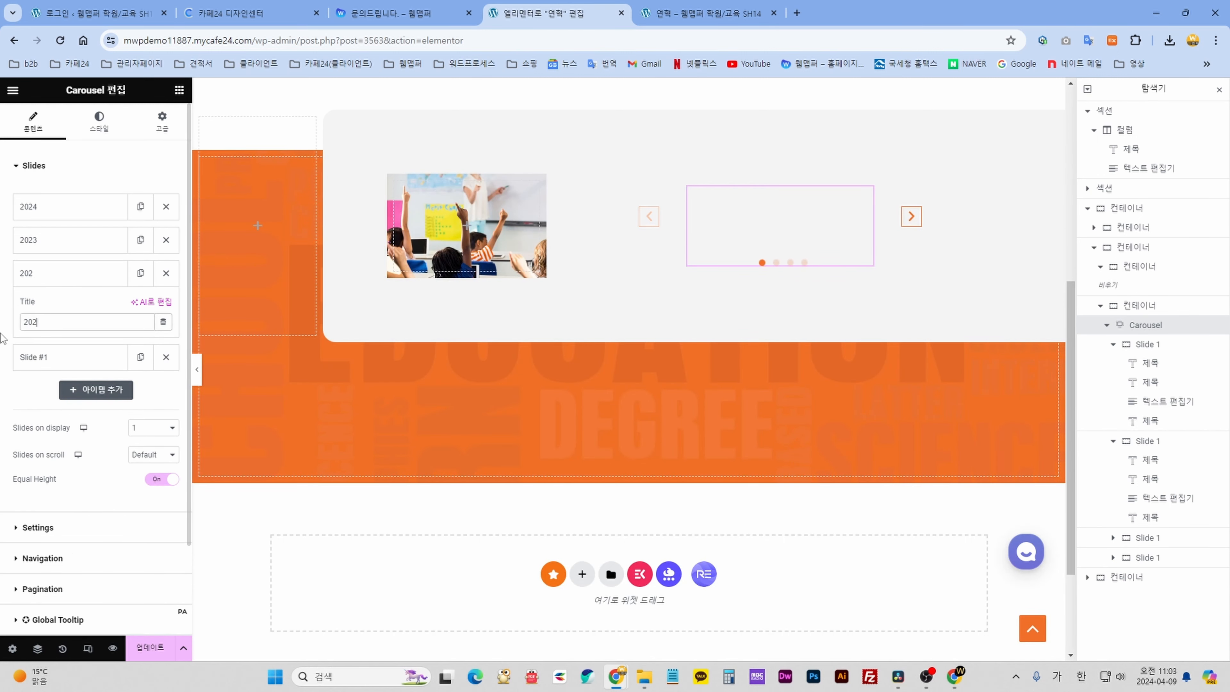
{"action": "type", "text": "2"}
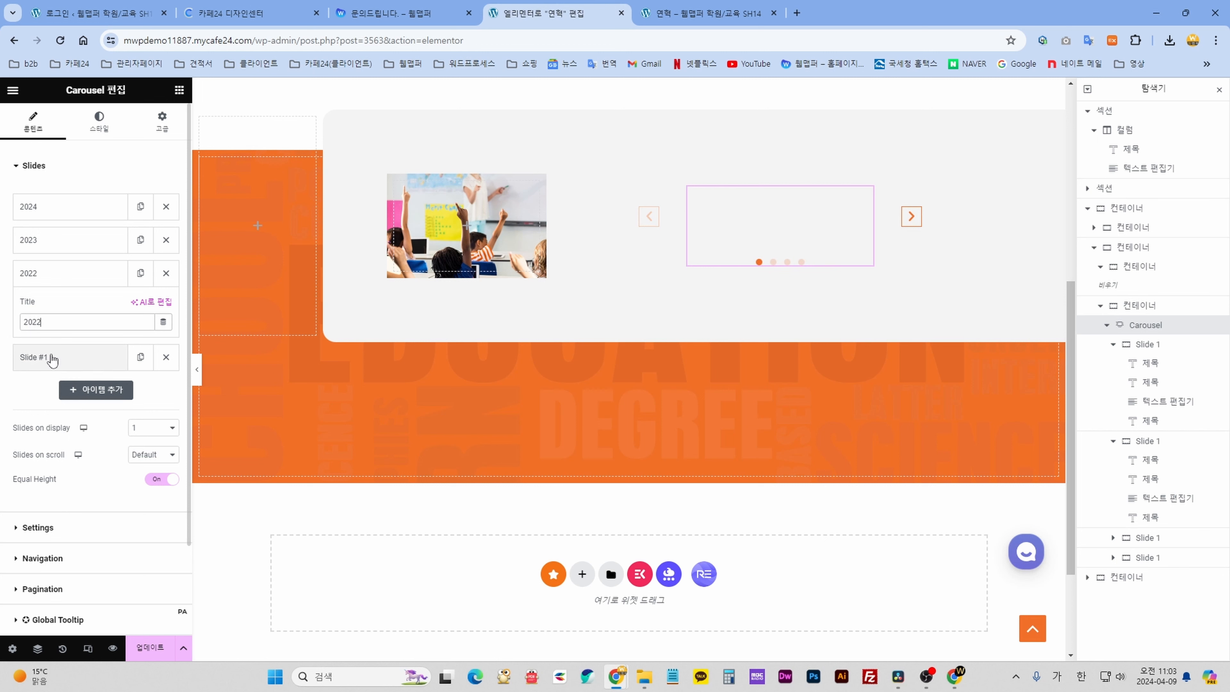
{"action": "left_click", "coordinate": [52, 360]}
{"action": "left_click_drag", "start_coordinate": [54, 355], "coordinate": [6, 362]}
{"action": "type", "text": "20"}
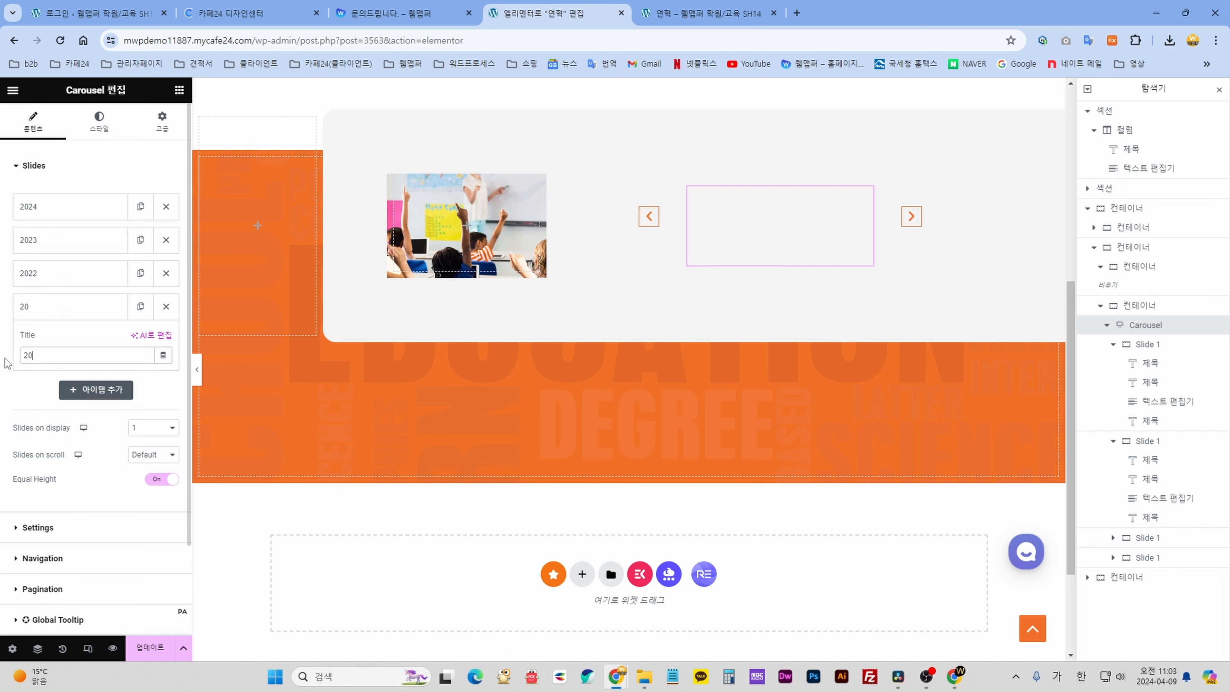
{"action": "type", "text": "21"}
{"action": "left_click", "coordinate": [68, 313]}
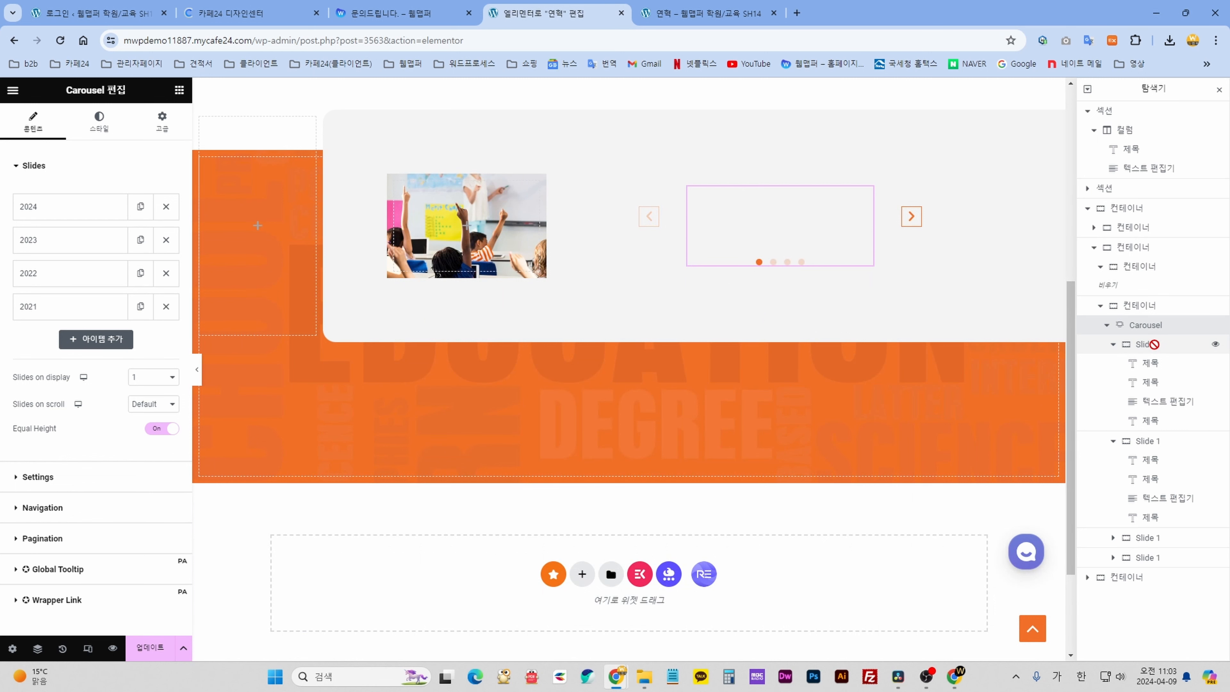
Rename the first two slide containers in the page structure as 2024 and 2023.
{"action": "double_click", "coordinate": [1154, 344]}
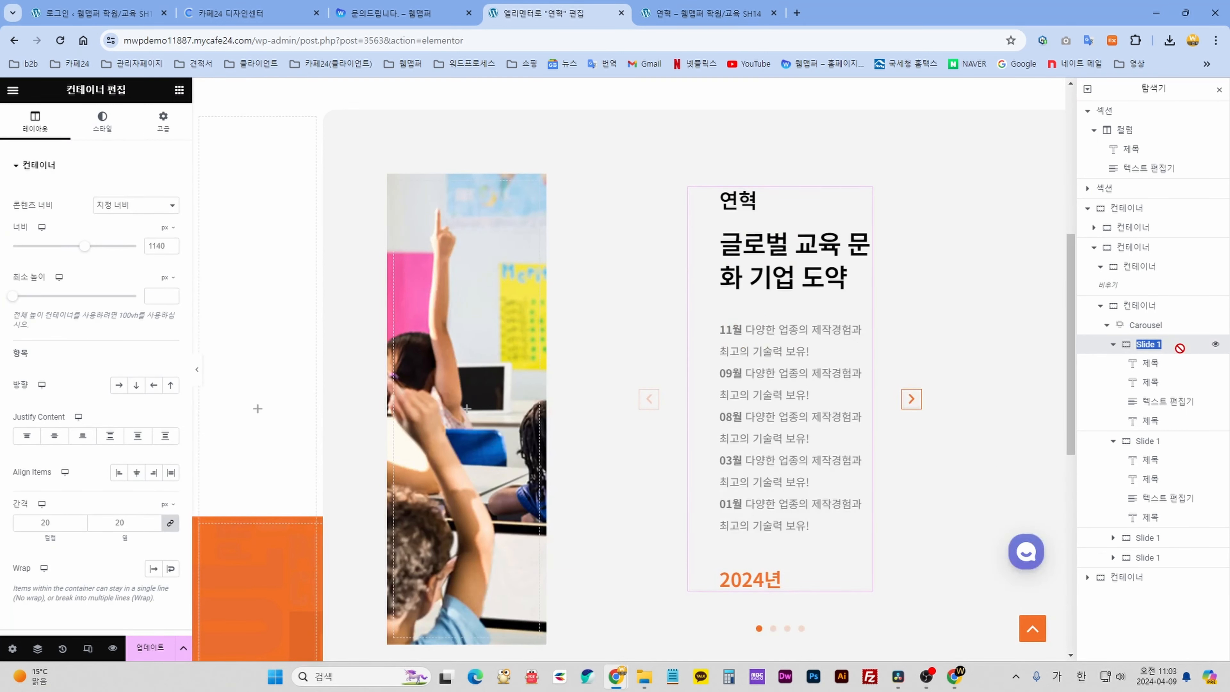
{"action": "type", "text": "2024"}
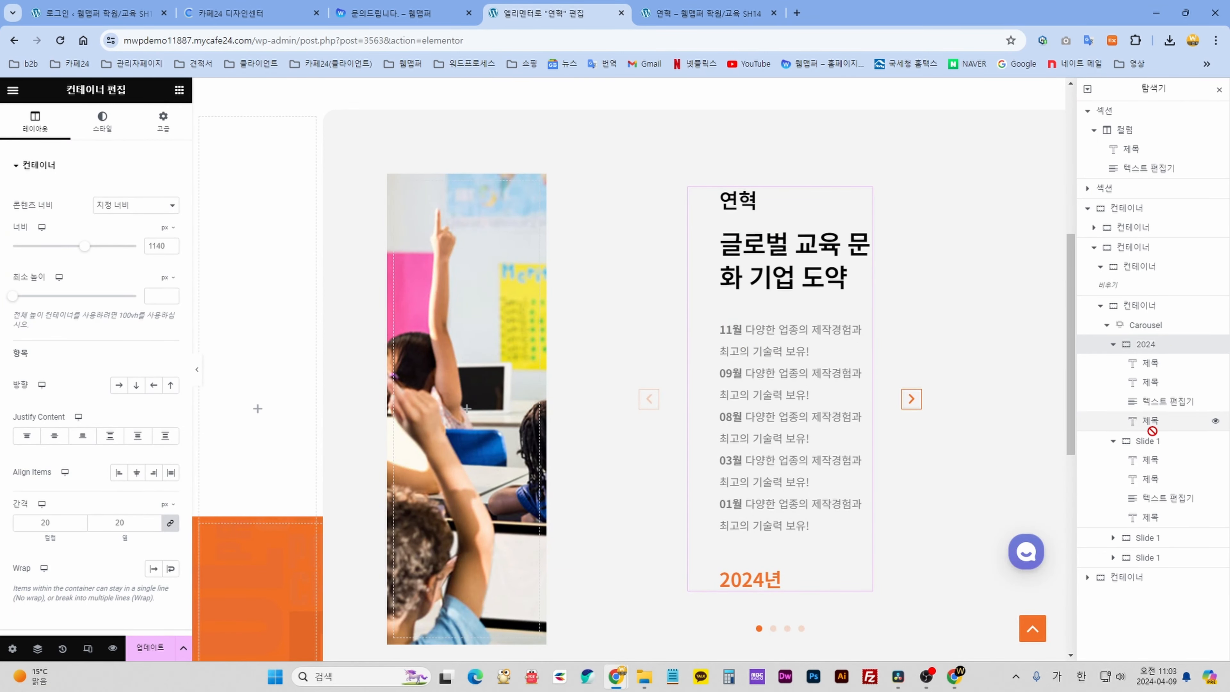
{"action": "double_click", "coordinate": [1149, 440]}
{"action": "type", "text": "20"}
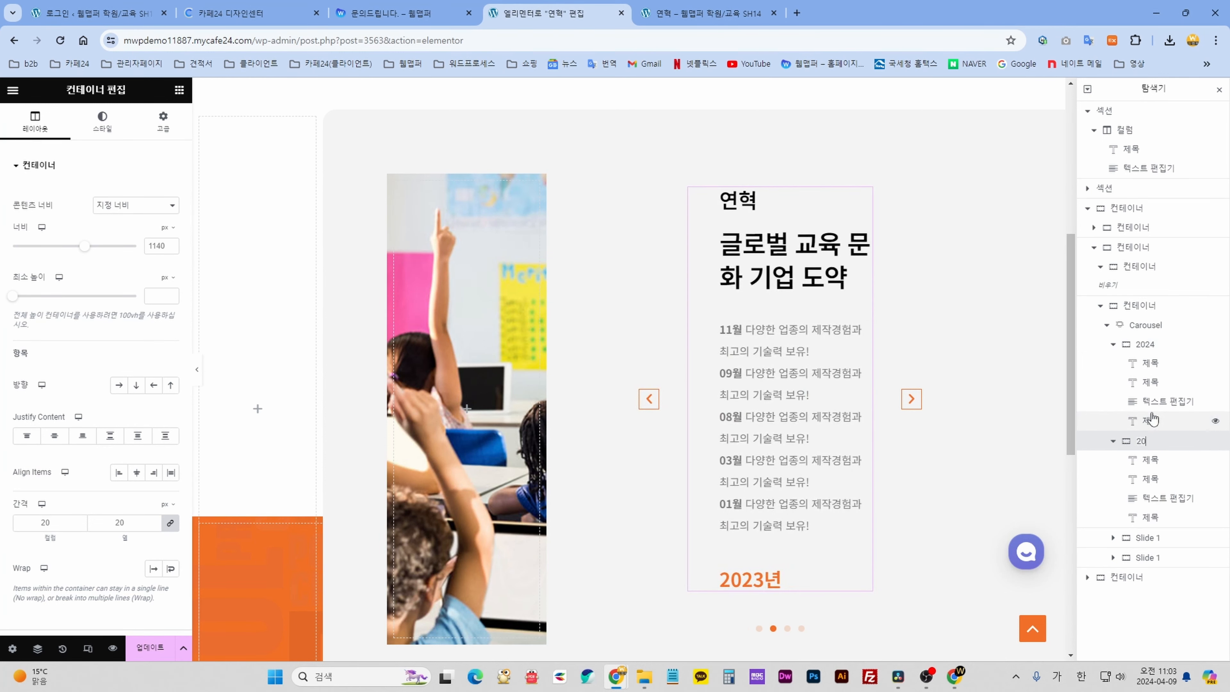
{"action": "type", "text": "23"}
Rename the third and fourth slide containers in the page structure as 2022 and 2021.
{"action": "double_click", "coordinate": [1159, 535]}
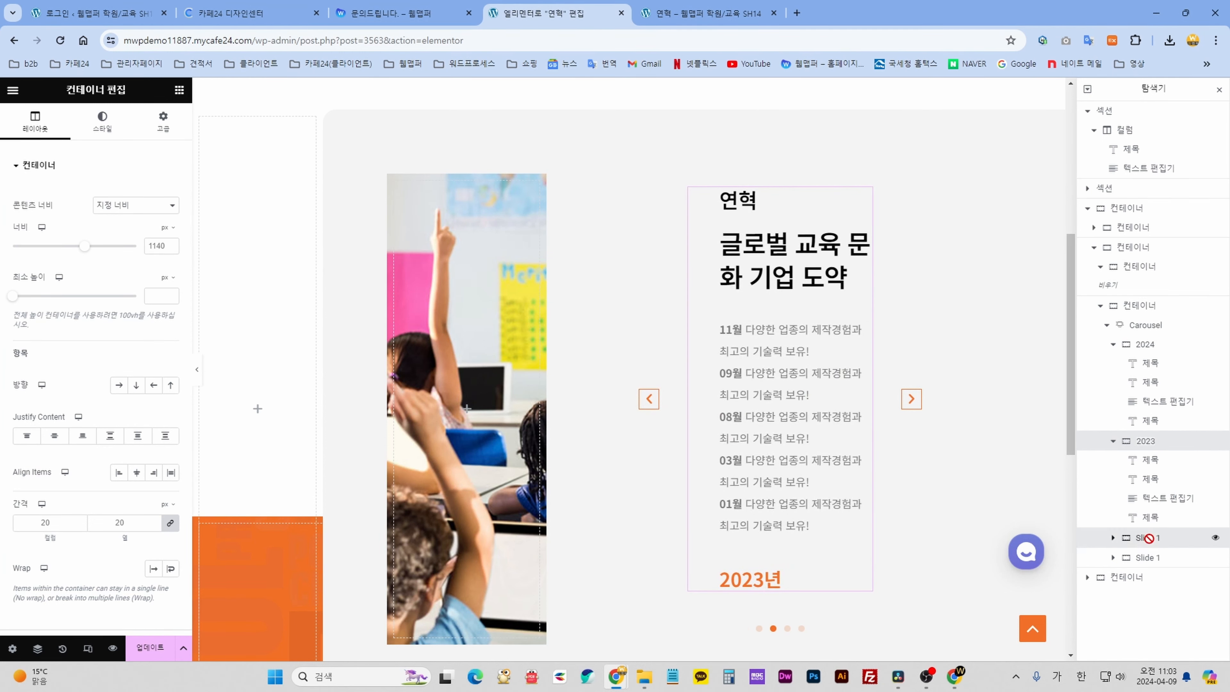
{"action": "type", "text": "202"}
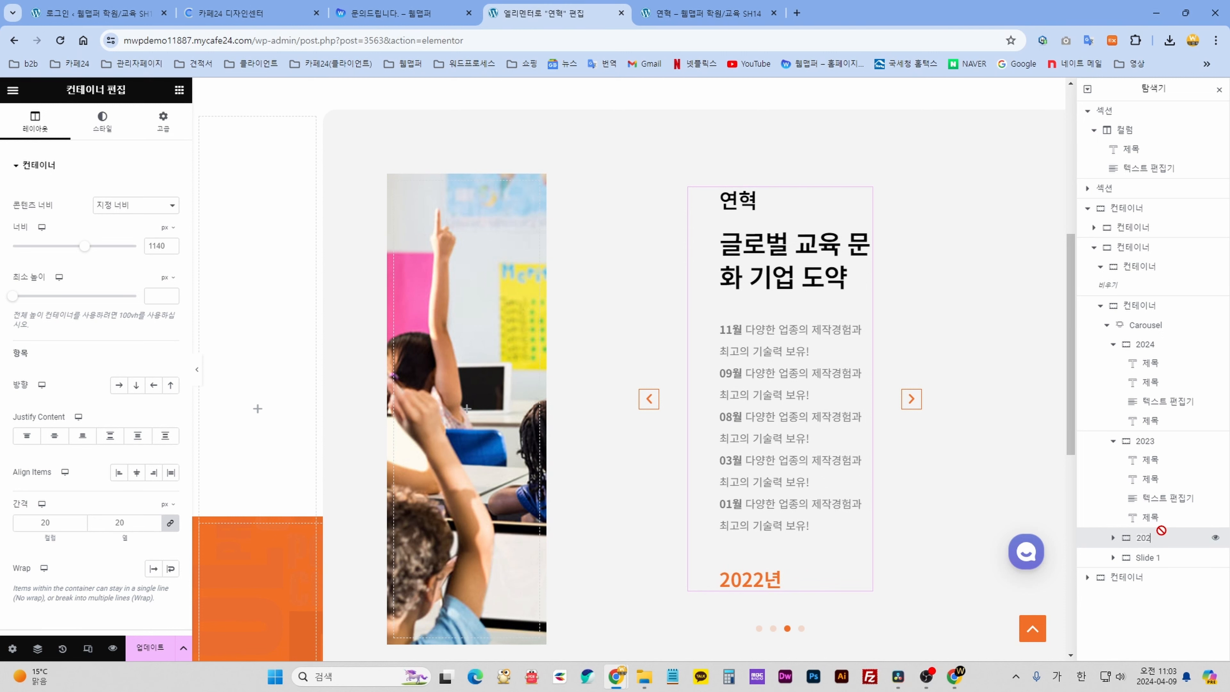
{"action": "type", "text": "1"}
{"action": "left_click", "coordinate": [1143, 560]}
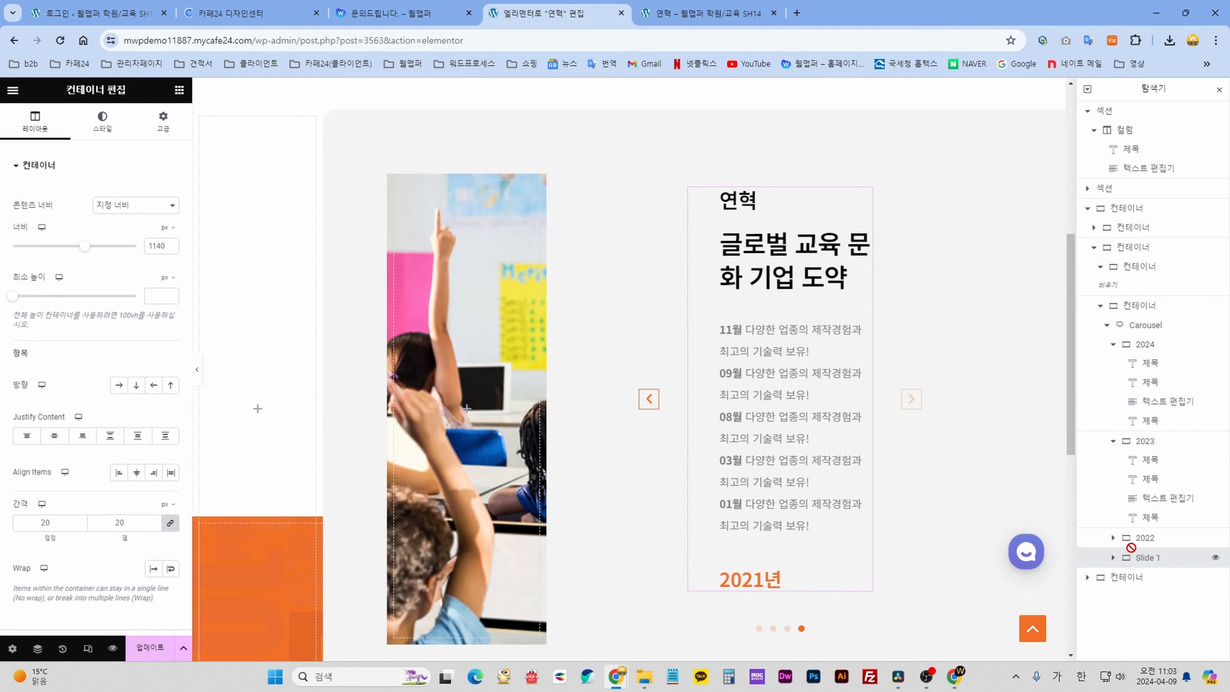
{"action": "double_click", "coordinate": [1150, 556]}
{"action": "type", "text": "2021"}
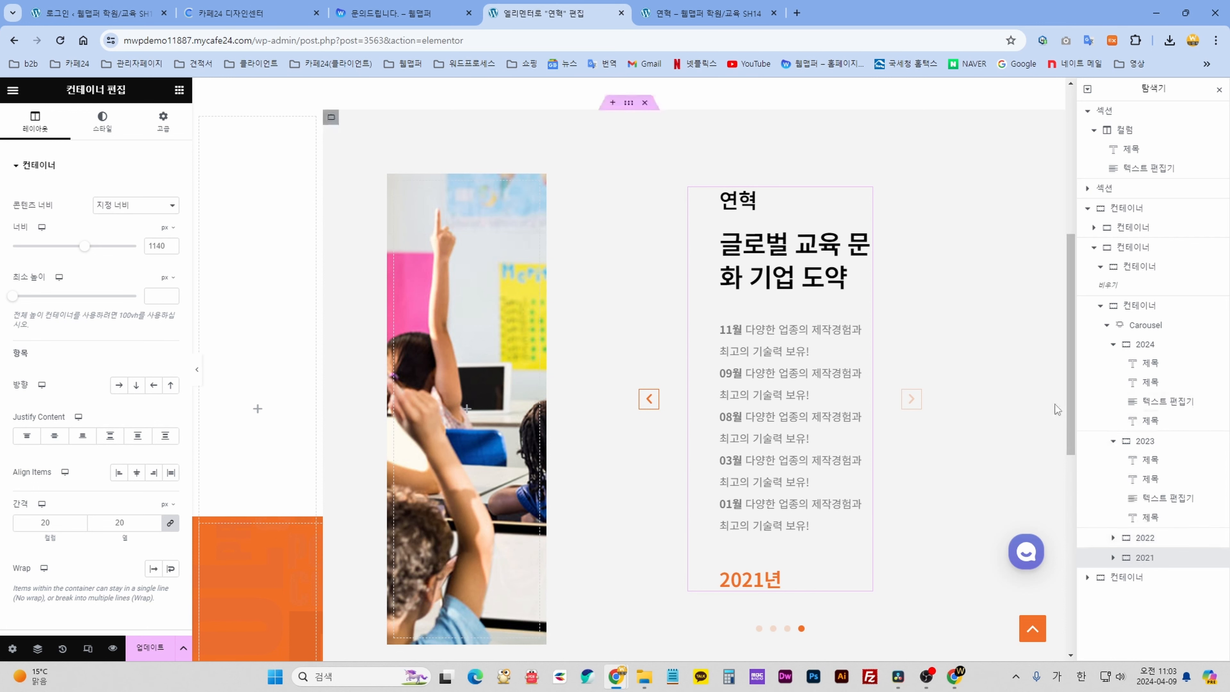
Return the carousel to the 2024년 slide and open its monthly history text for editing.
{"action": "scroll", "coordinate": [845, 485], "scroll_direction": "down", "scroll_amount": 1}
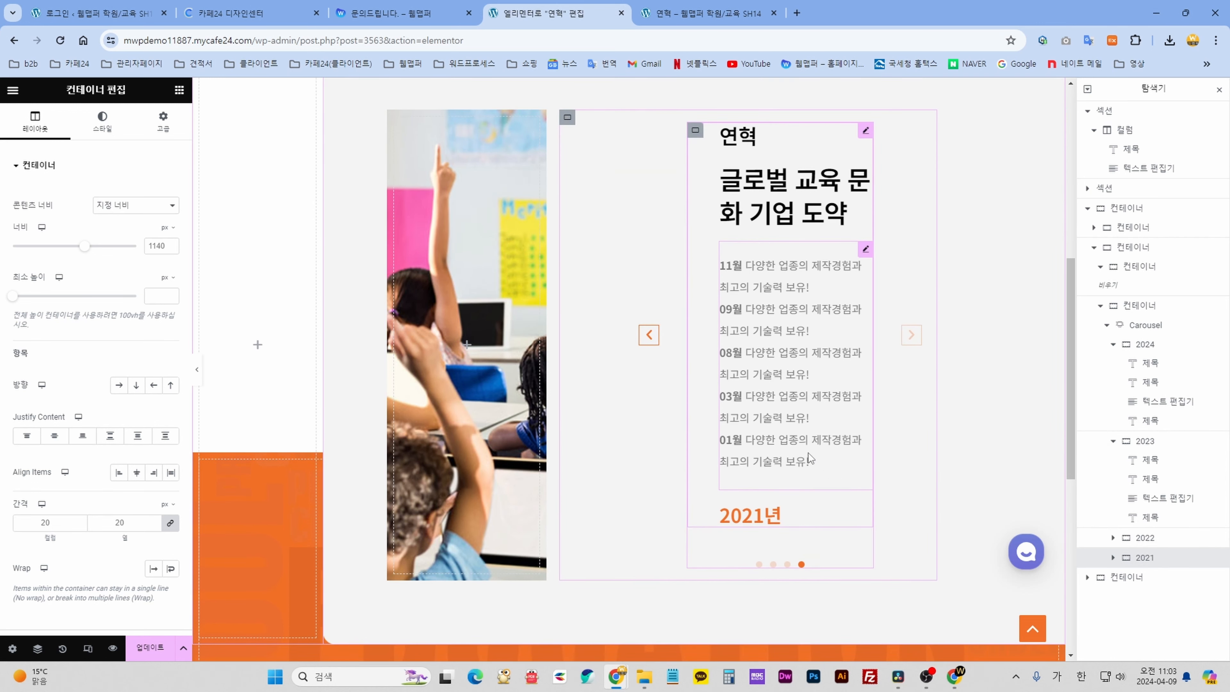
{"action": "left_click", "coordinate": [648, 335]}
{"action": "left_click", "coordinate": [648, 336]}
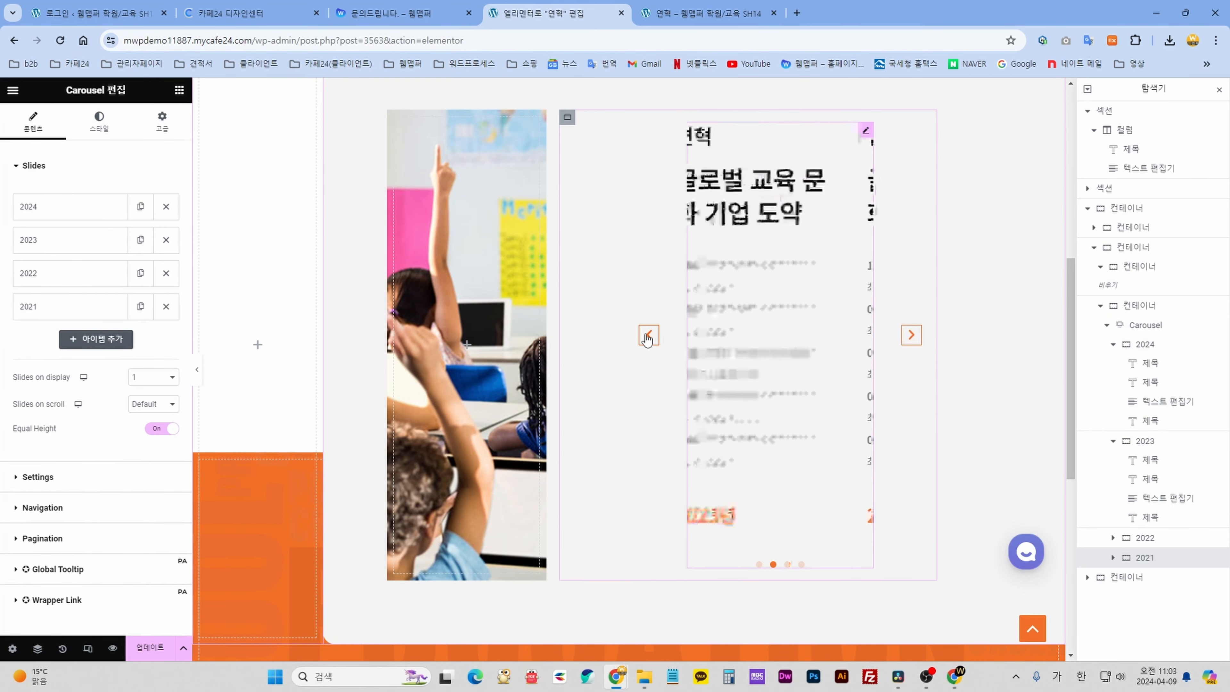
{"action": "left_click", "coordinate": [648, 335]}
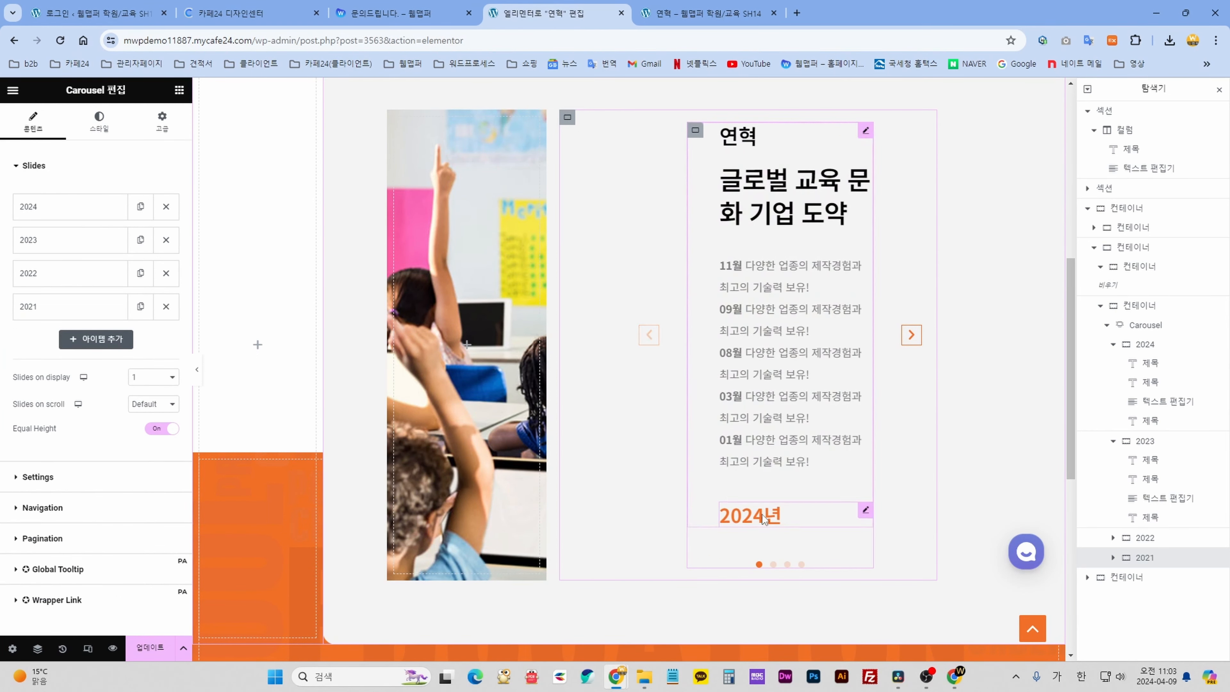
{"action": "left_click", "coordinate": [791, 319]}
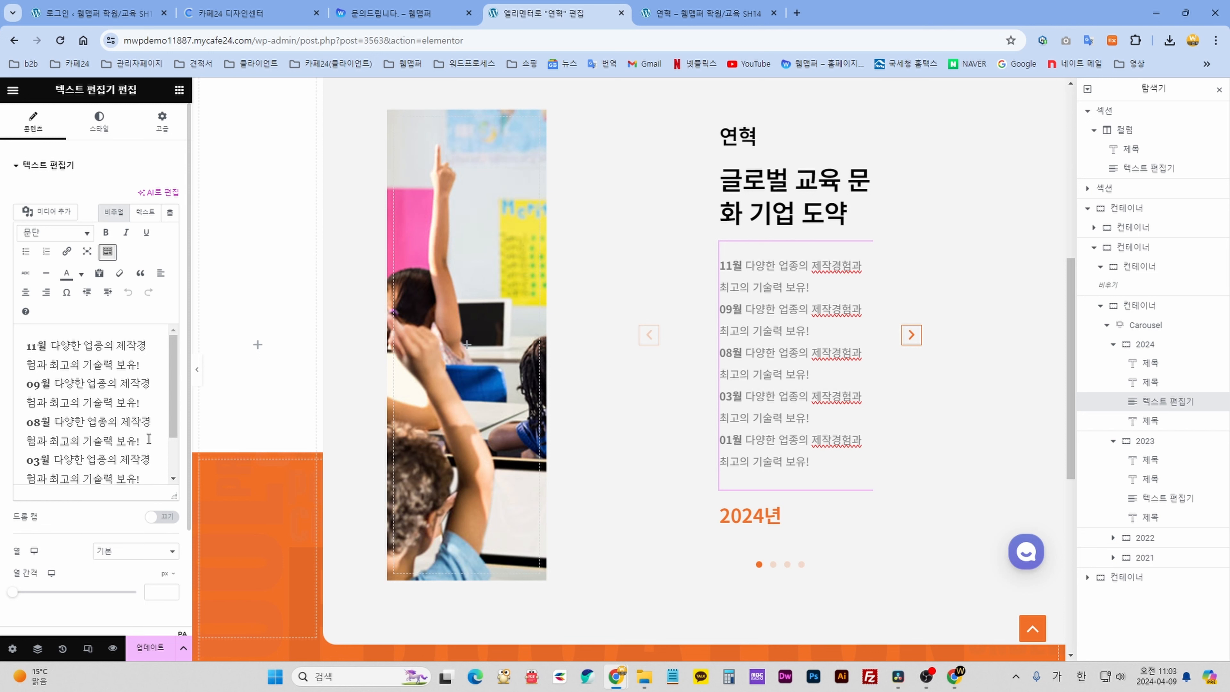
Copy all the history text of the 2024 slide into a new Notepad tab as plain text.
{"action": "left_click", "coordinate": [90, 357]}
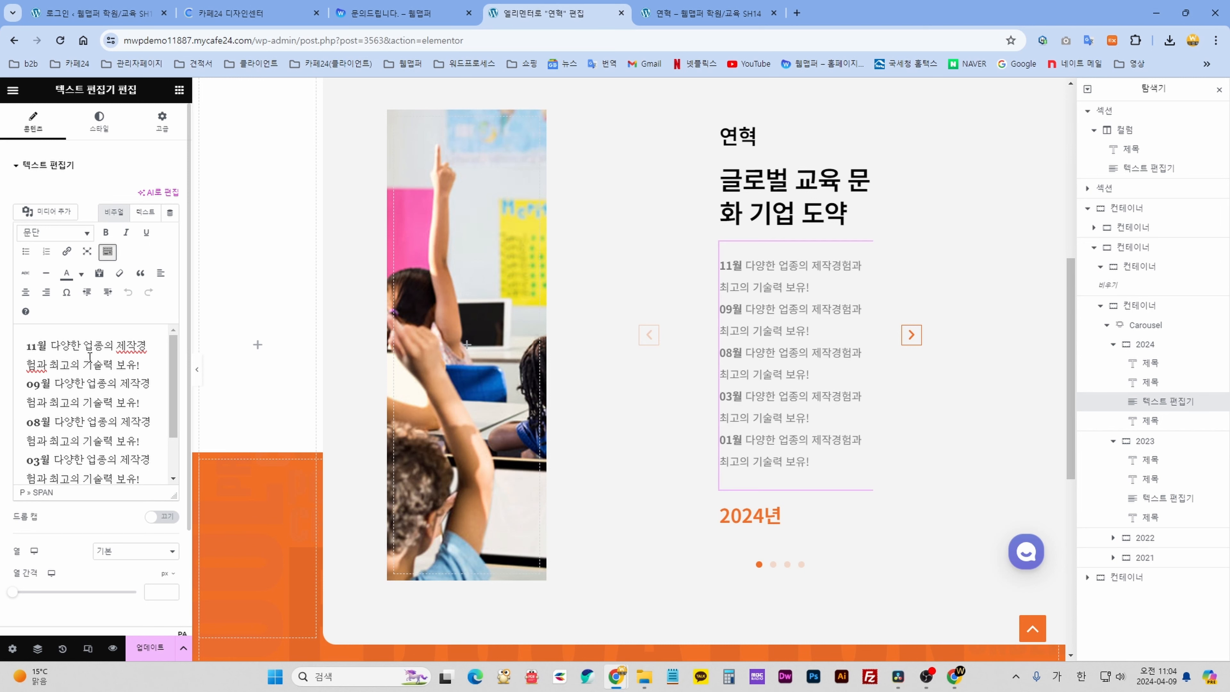
{"action": "key", "text": "ctrl+a"}
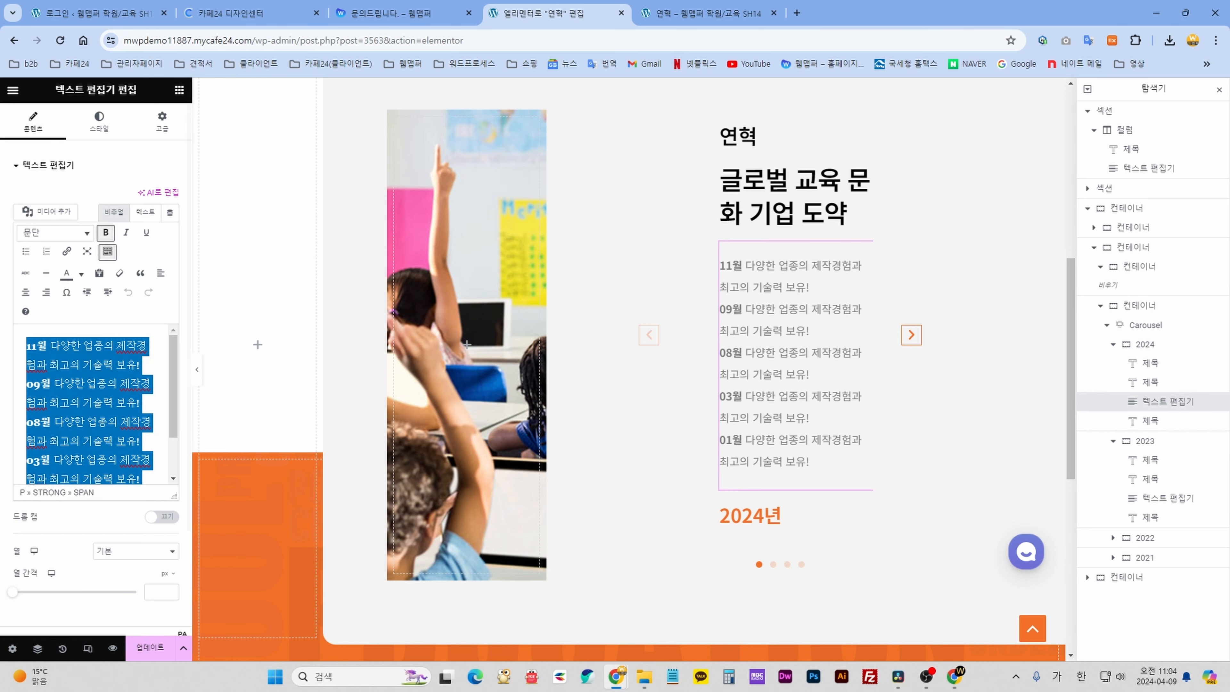
{"action": "left_click", "coordinate": [672, 676]}
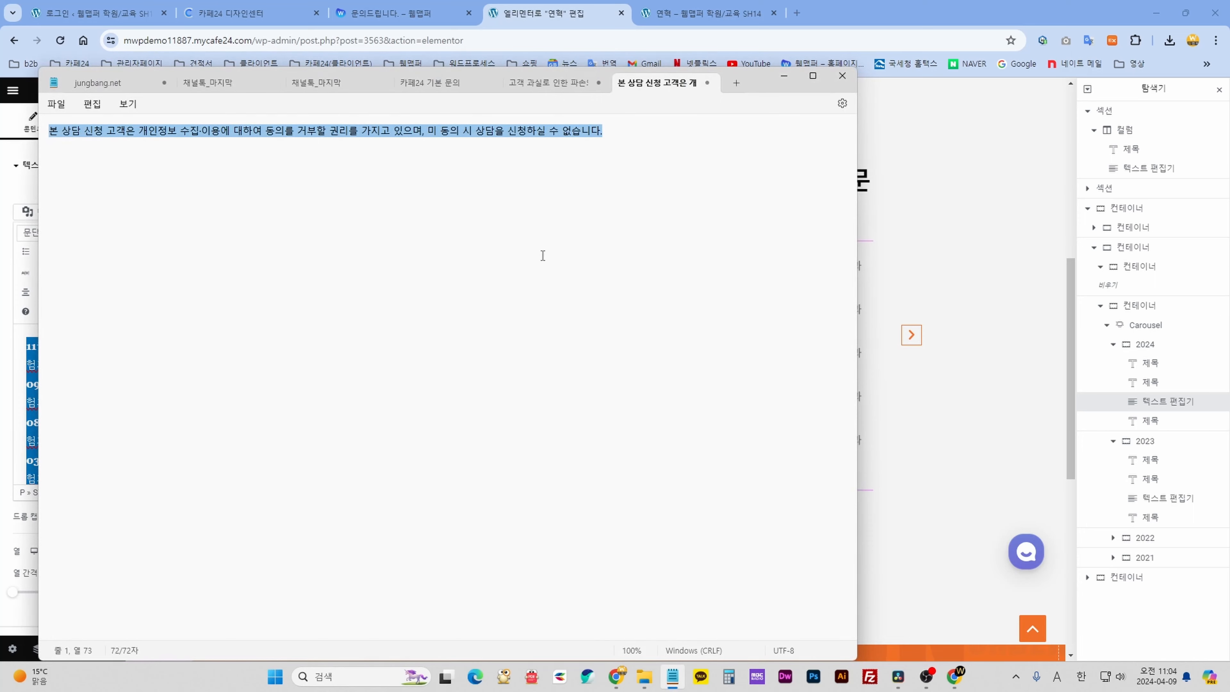
{"action": "left_click", "coordinate": [735, 83]}
{"action": "type", "text": "11월 다양한 업종의 제작경험과 최고의 기술력 보유! 09월 다양한 업종의 제작경험과 최고의 기술력 보유! 08월 다양한 업종의 제작경험과 최고의 기술력 보유! 03월 다양한 업종의 제작경험과 최고의 기술력 보유! 01월 다양한 업종의 제작경험과 최고의 기술력 보유!"}
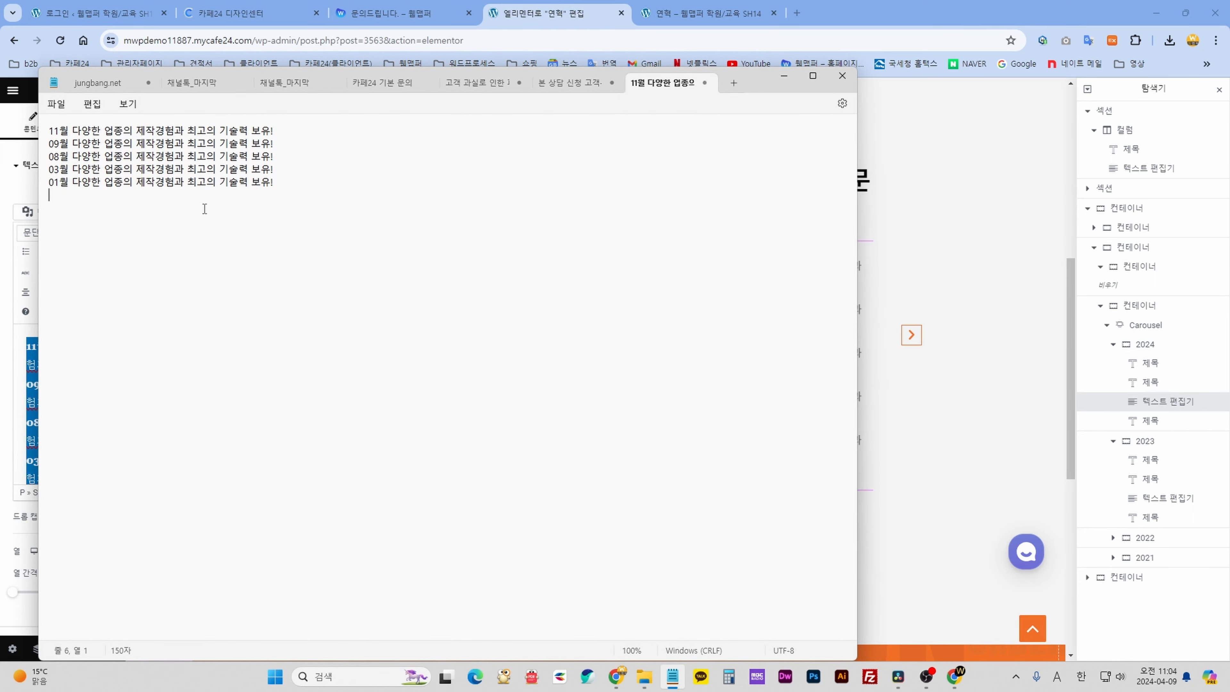
{"action": "left_click", "coordinate": [784, 77]}
Examine the bold month labels in the 2024 slide's text and the HTML source behind them.
{"action": "left_click", "coordinate": [89, 415]}
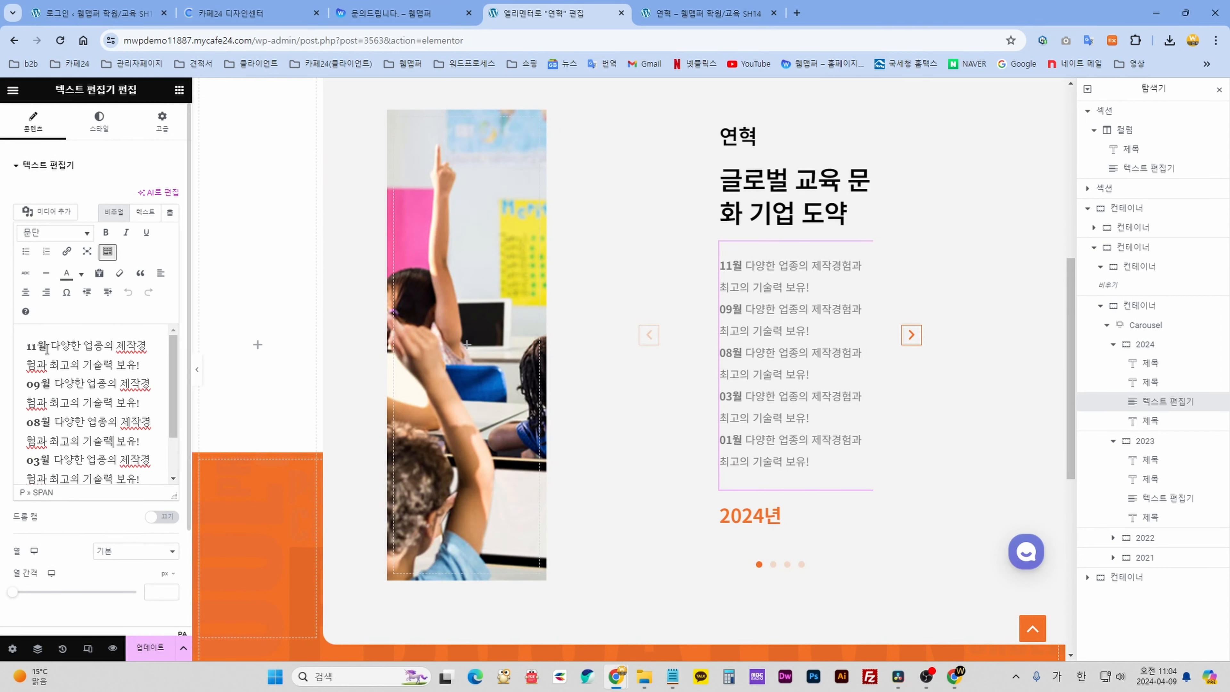
{"action": "left_click_drag", "start_coordinate": [54, 344], "coordinate": [29, 345]}
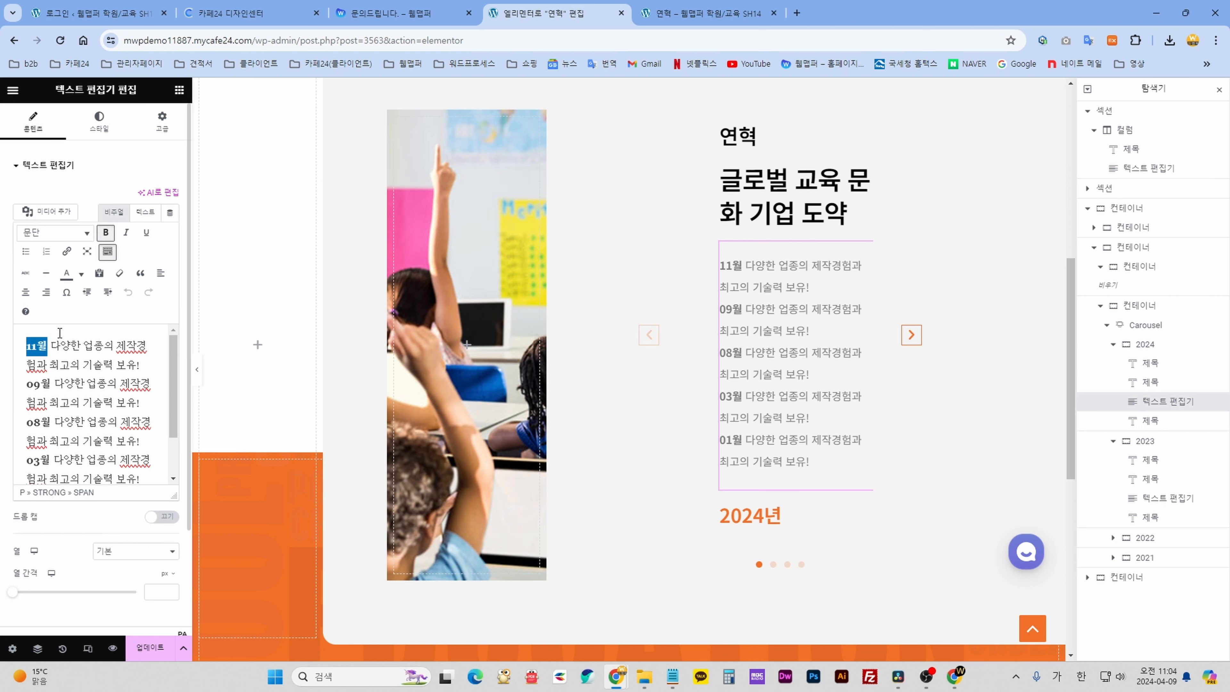
{"action": "left_click", "coordinate": [59, 344]}
{"action": "left_click", "coordinate": [27, 345]}
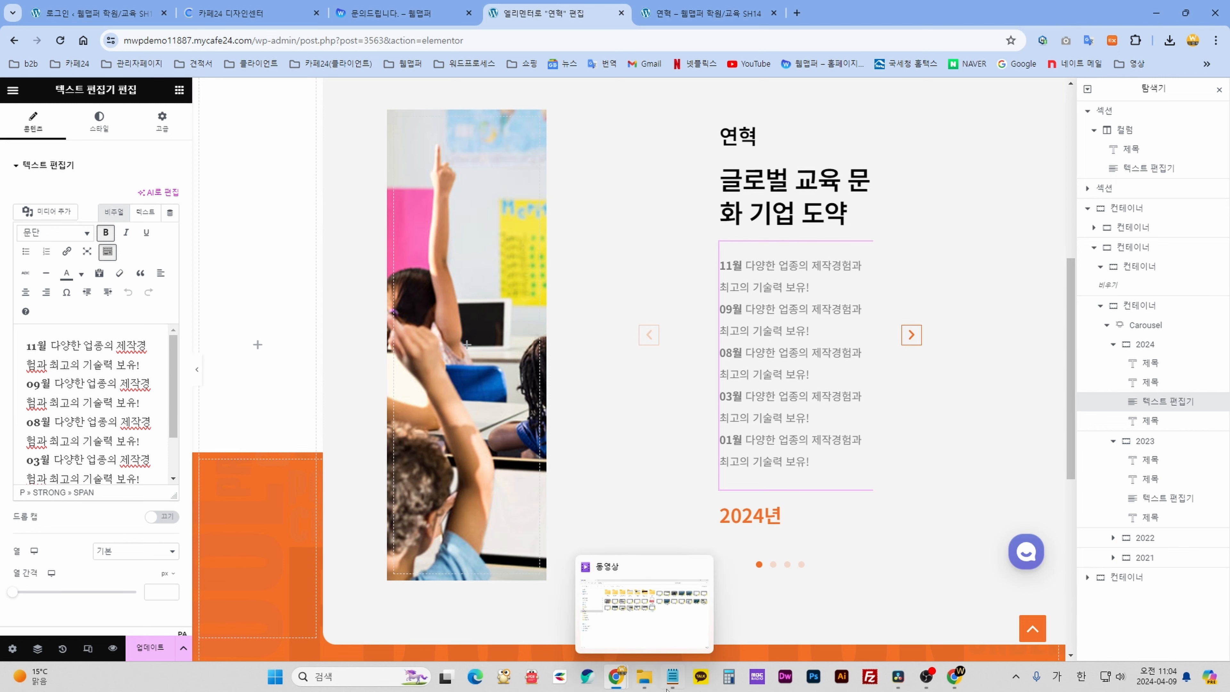
{"action": "left_click", "coordinate": [672, 676]}
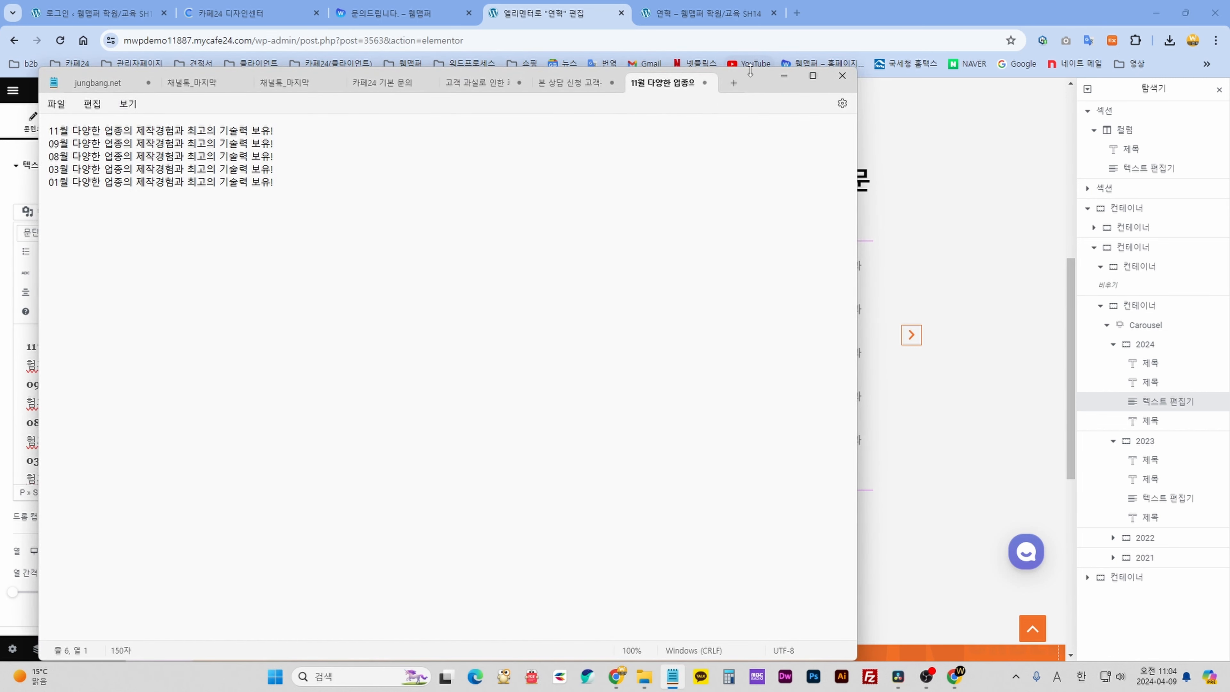
{"action": "left_click", "coordinate": [784, 76]}
{"action": "left_click", "coordinate": [145, 212]}
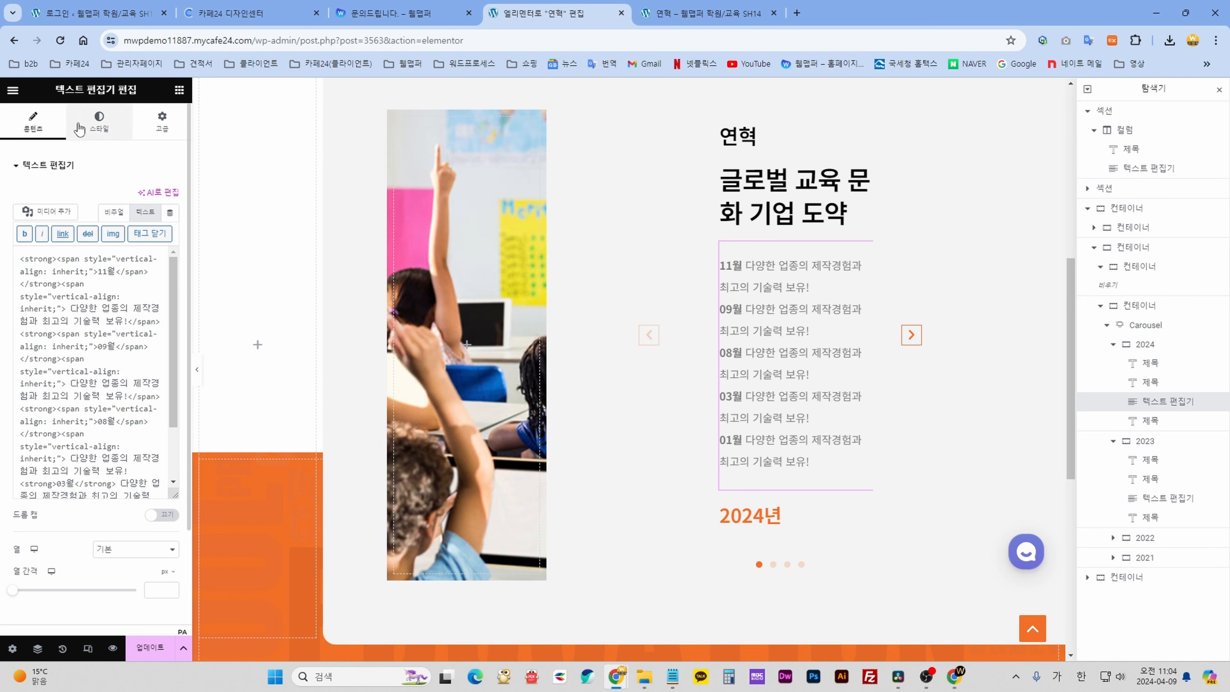
{"action": "left_click", "coordinate": [114, 211]}
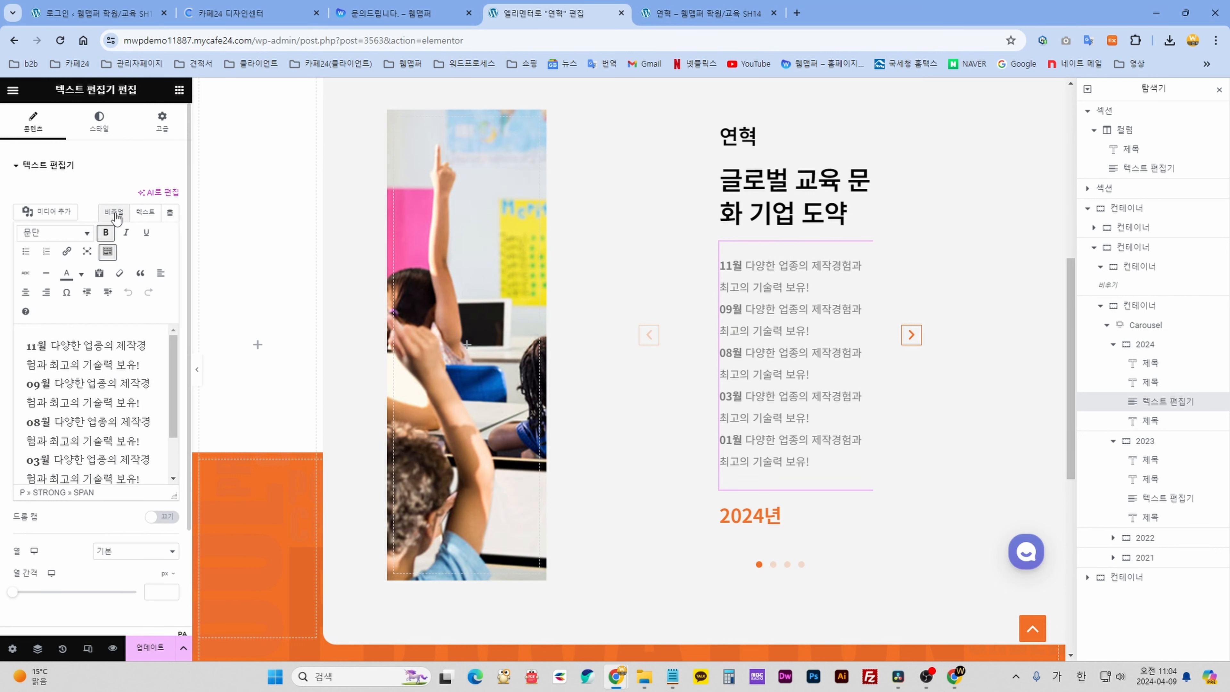
Bring up Notepad, narrow its window and move it clear of the text editor, then copy the five history lines.
{"action": "left_click", "coordinate": [672, 676]}
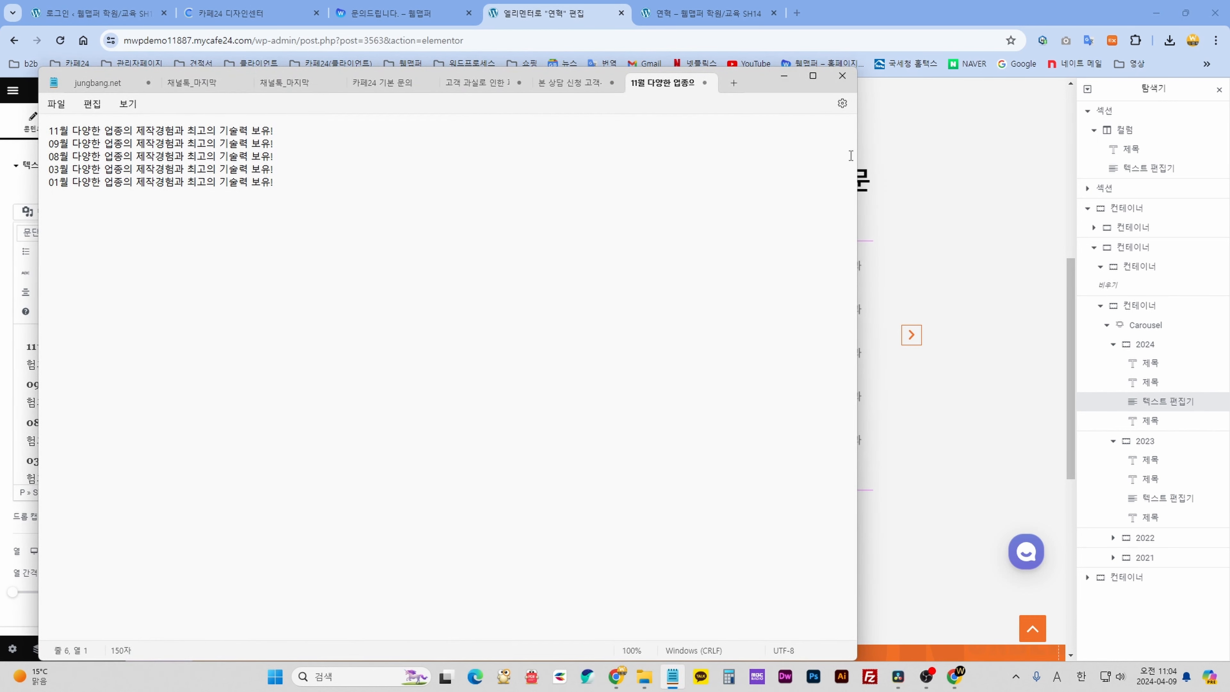
{"action": "left_click_drag", "start_coordinate": [857, 151], "coordinate": [545, 138]}
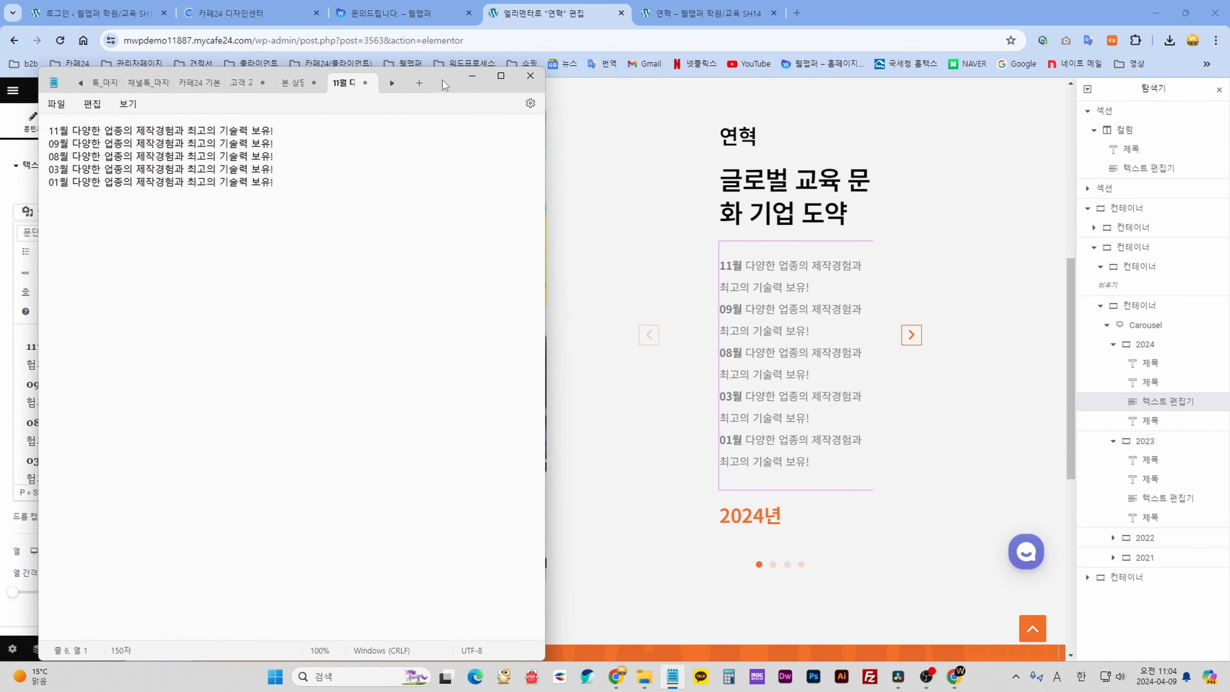
{"action": "left_click_drag", "start_coordinate": [444, 85], "coordinate": [890, 191]}
{"action": "left_click_drag", "start_coordinate": [745, 289], "coordinate": [482, 232]}
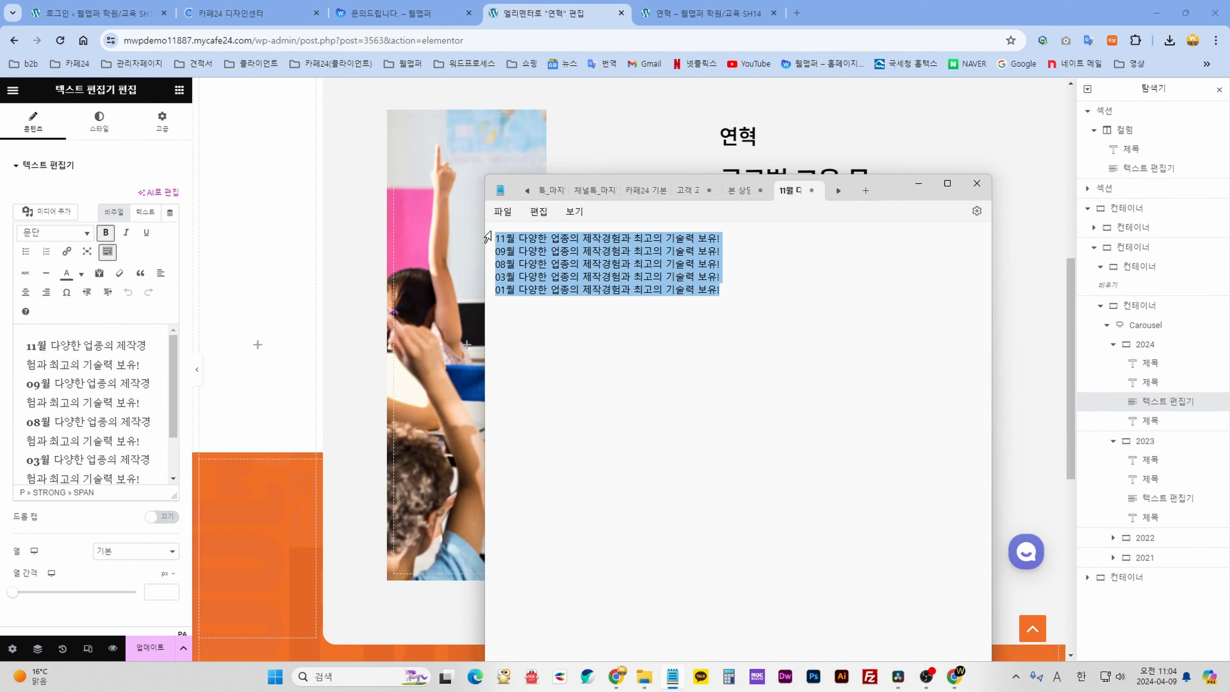
Replace the 2024 slide's formatted history text with the five plain-text lines from Notepad.
{"action": "left_click", "coordinate": [118, 396]}
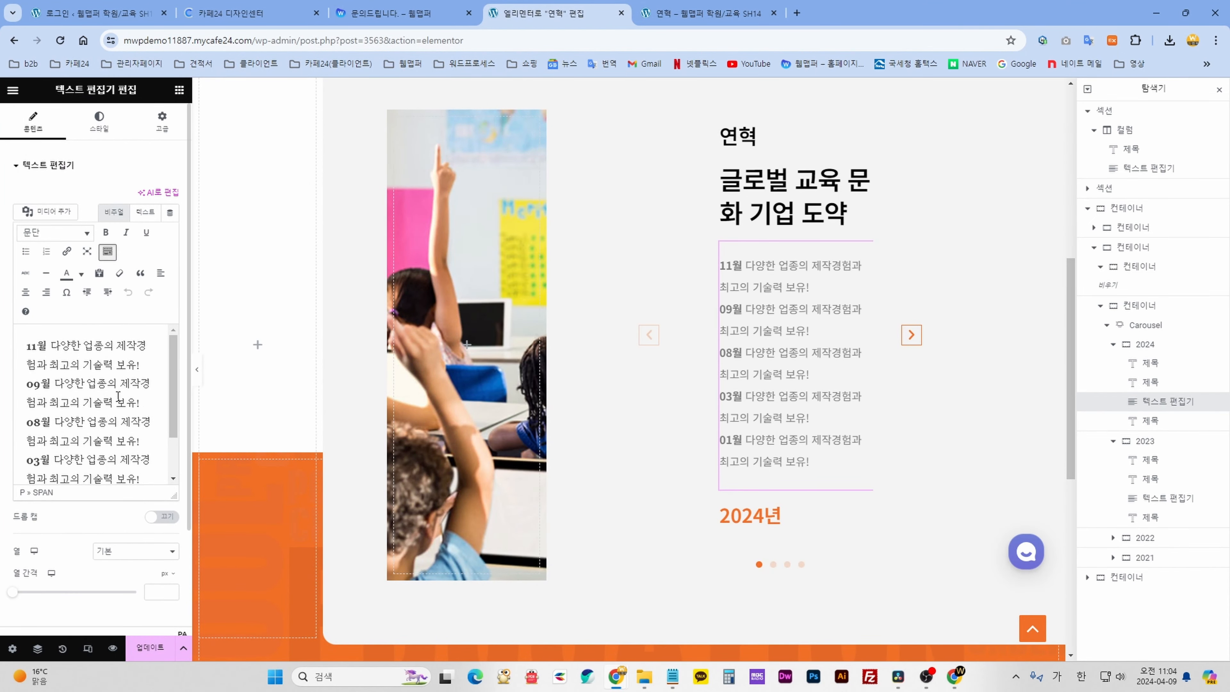
{"action": "key", "text": "ctrl+a"}
{"action": "key", "text": "ctrl+c"}
{"action": "key", "text": "BackSpace"}
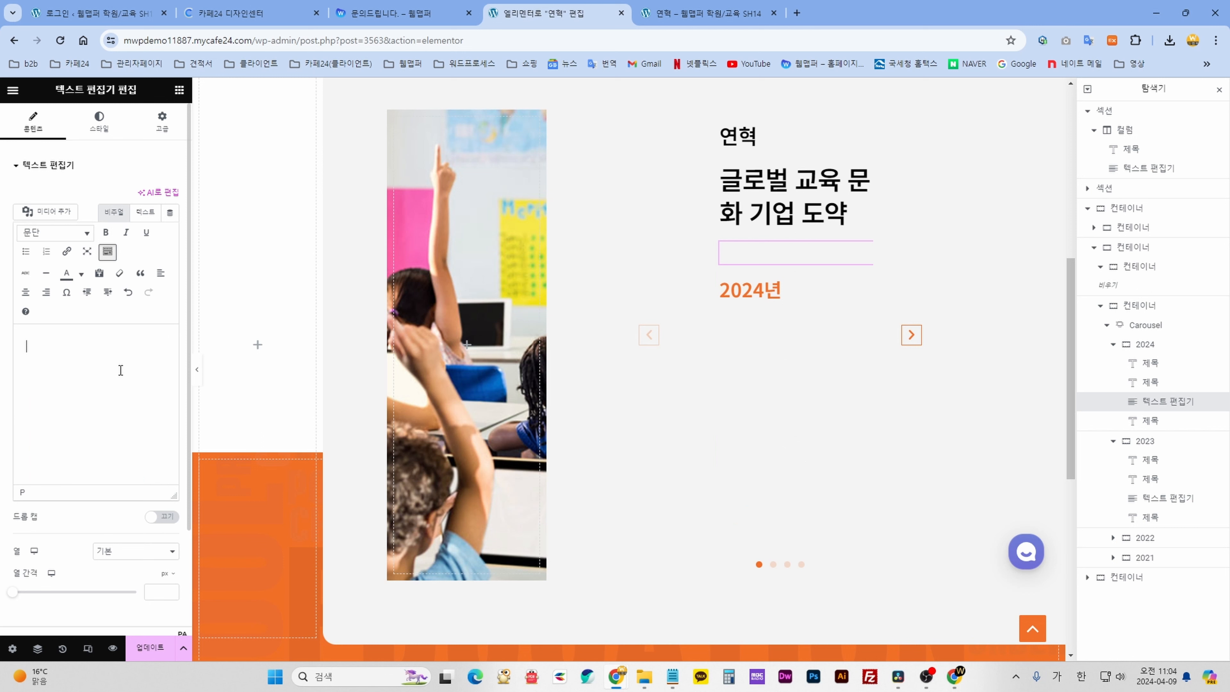
{"action": "key", "text": "ctrl+v"}
{"action": "scroll", "coordinate": [169, 383], "scroll_direction": "up", "scroll_amount": 2}
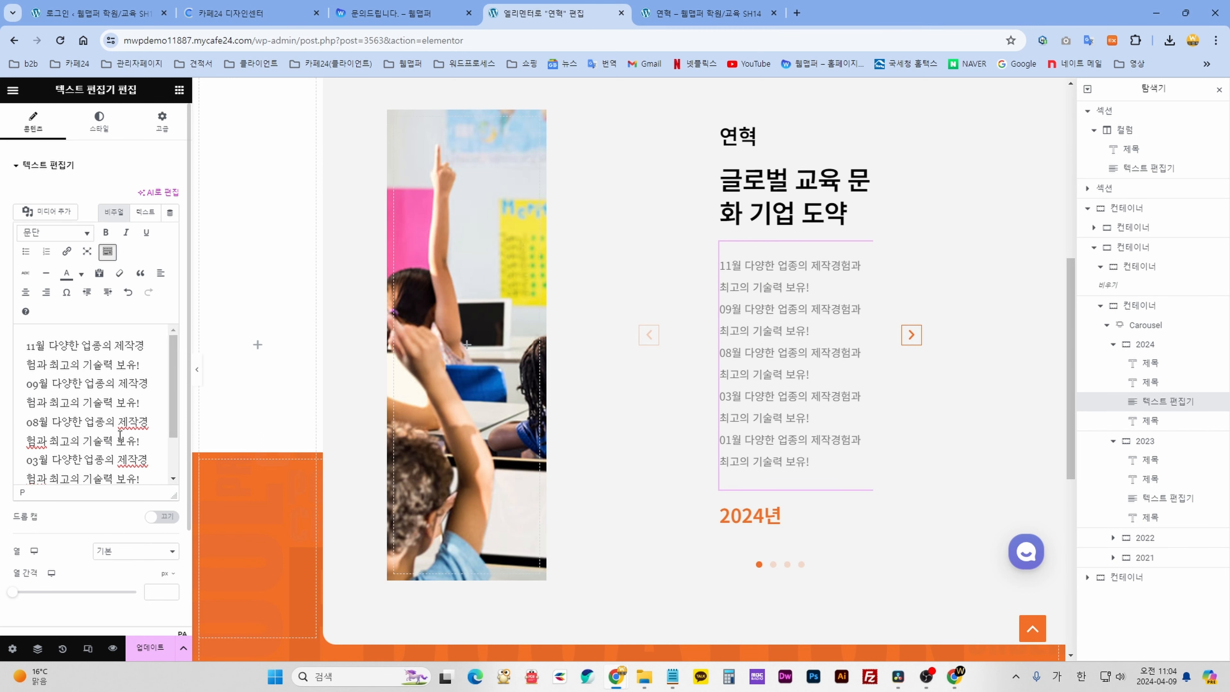
Insert a paragraph break after the 11월 entry and swap it for a single line break.
{"action": "left_click", "coordinate": [143, 366]}
{"action": "key", "text": "Return"}
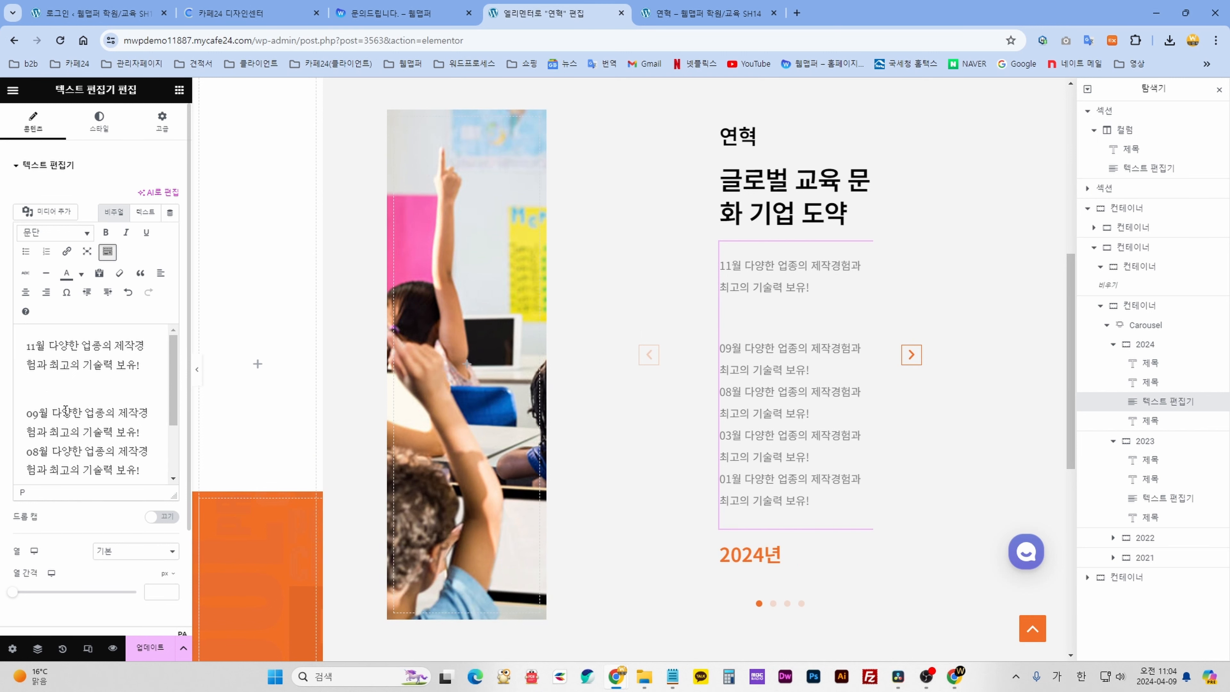
{"action": "left_click", "coordinate": [145, 366]}
{"action": "key", "text": "Delete"}
{"action": "key", "text": "Delete"}
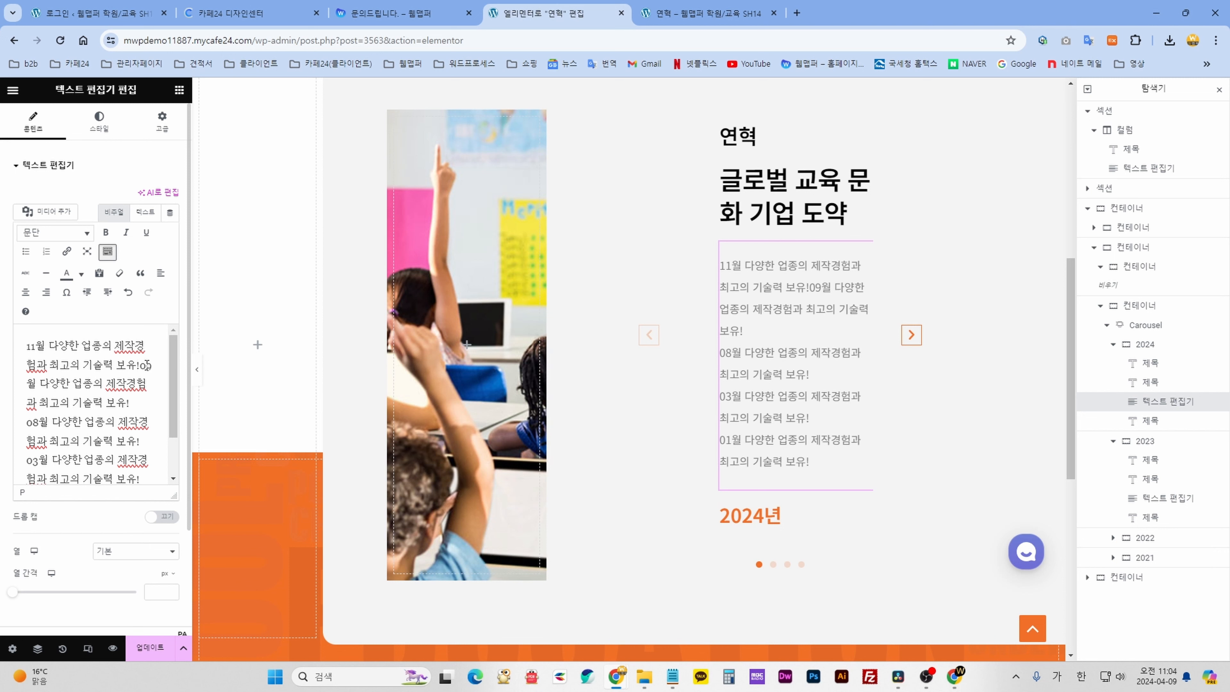
{"action": "key", "text": "Return"}
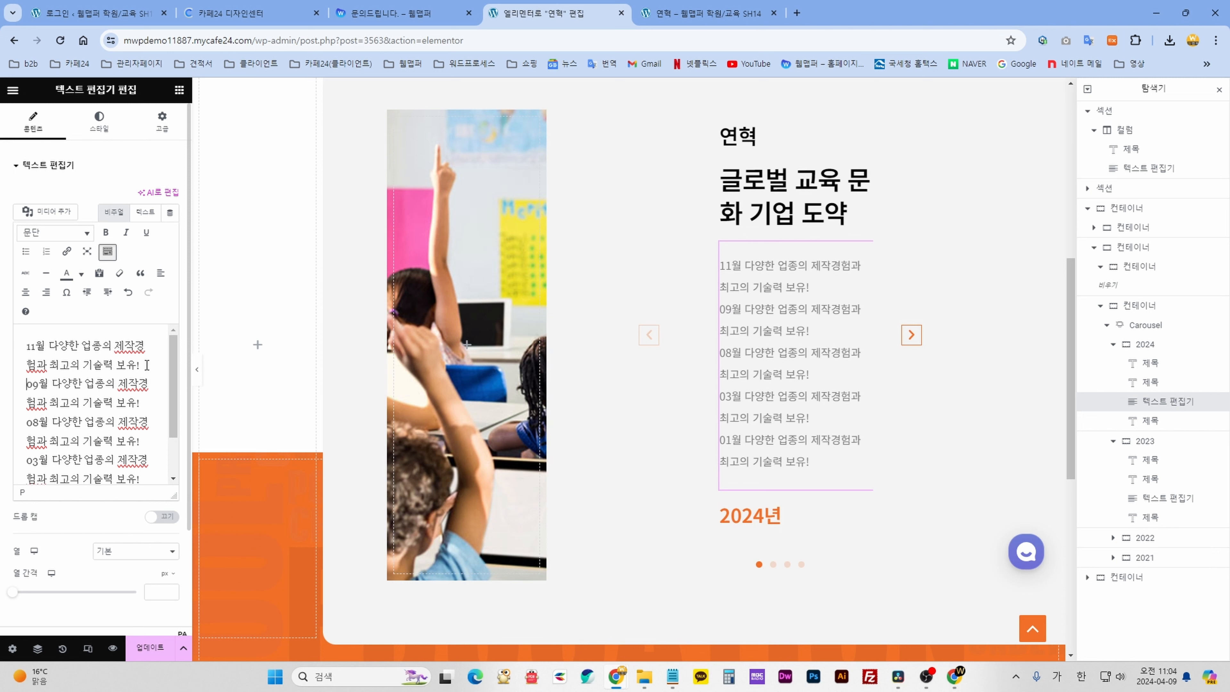
Try a paragraph break after the 09월 entry, remove it and restore a single line break.
{"action": "left_click", "coordinate": [148, 403]}
{"action": "key", "text": "Return"}
{"action": "key", "text": "Return"}
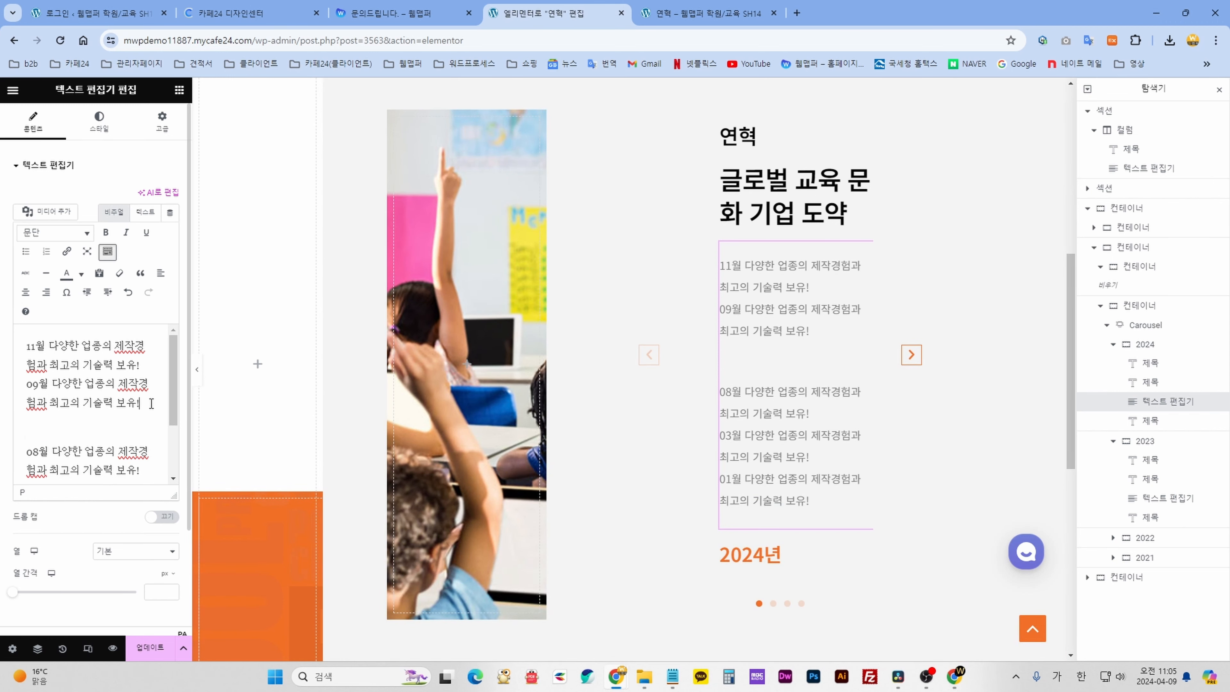
{"action": "key", "text": "Delete"}
{"action": "key", "text": "Delete"}
{"action": "key", "text": "Delete"}
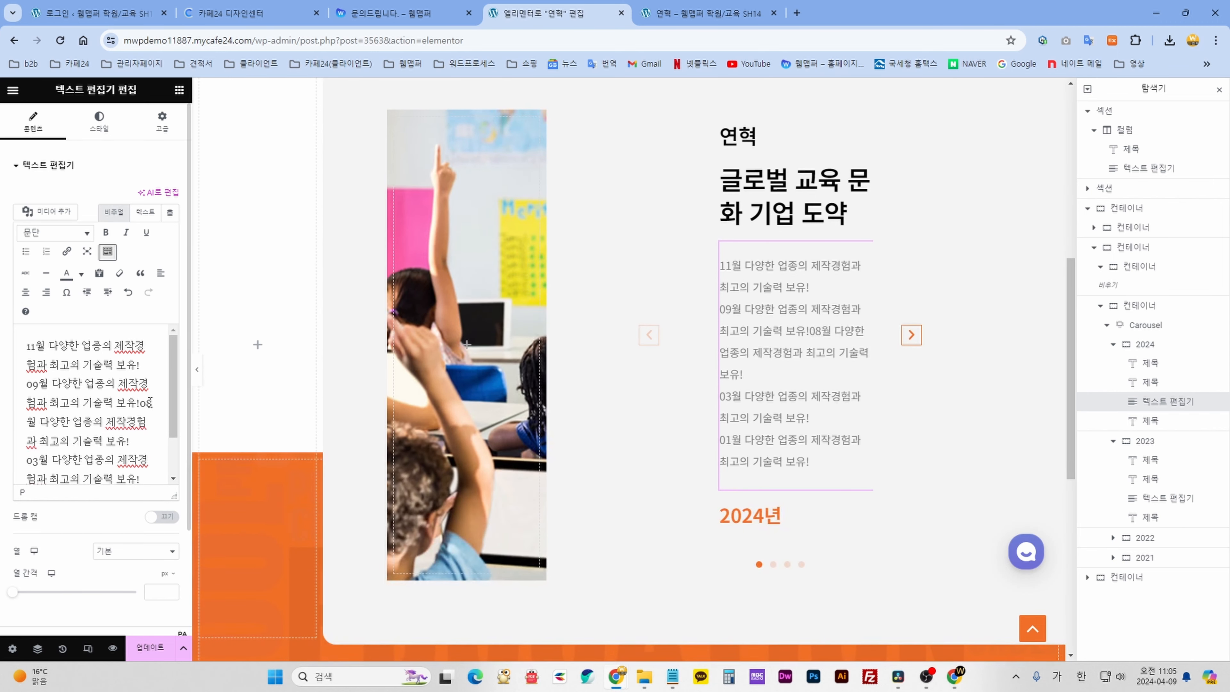
{"action": "key", "text": "Return"}
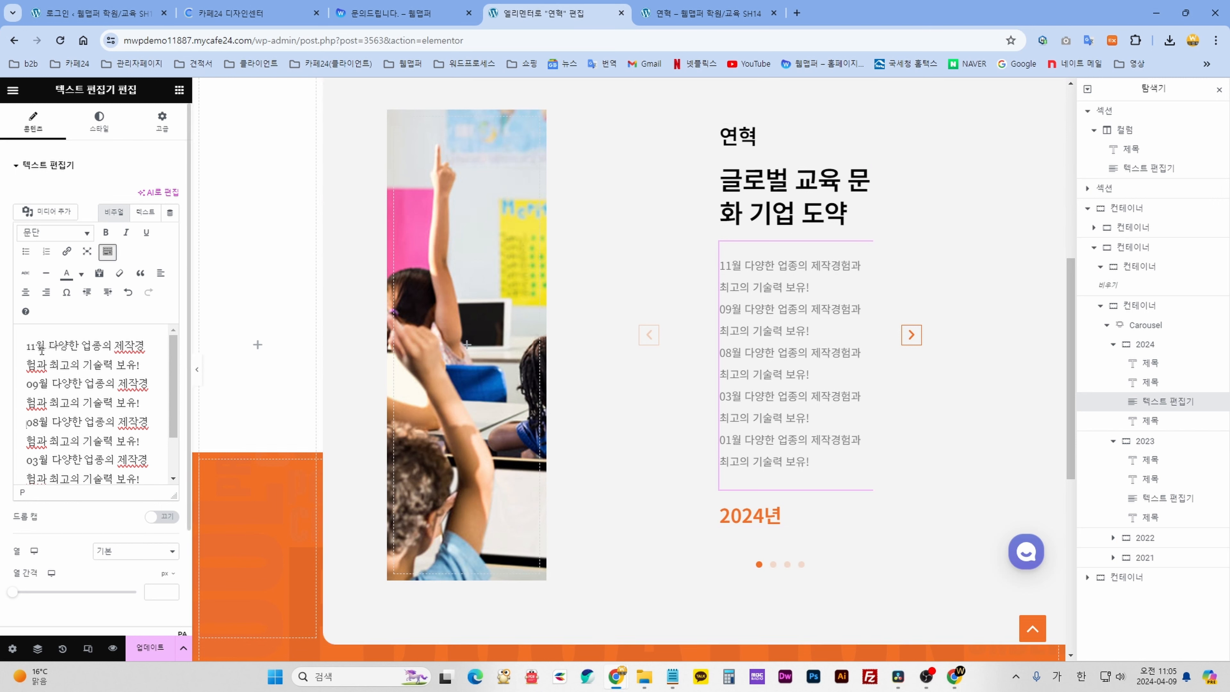
Make the month labels 11월, 09월, 08월, 03월 and 01월 bold in the 2024 slide's text.
{"action": "left_click_drag", "start_coordinate": [43, 346], "coordinate": [36, 345]}
{"action": "left_click", "coordinate": [106, 232]}
{"action": "left_click_drag", "start_coordinate": [49, 383], "coordinate": [26, 459]}
{"action": "left_click", "coordinate": [105, 232]}
{"action": "left_click", "coordinate": [106, 232]}
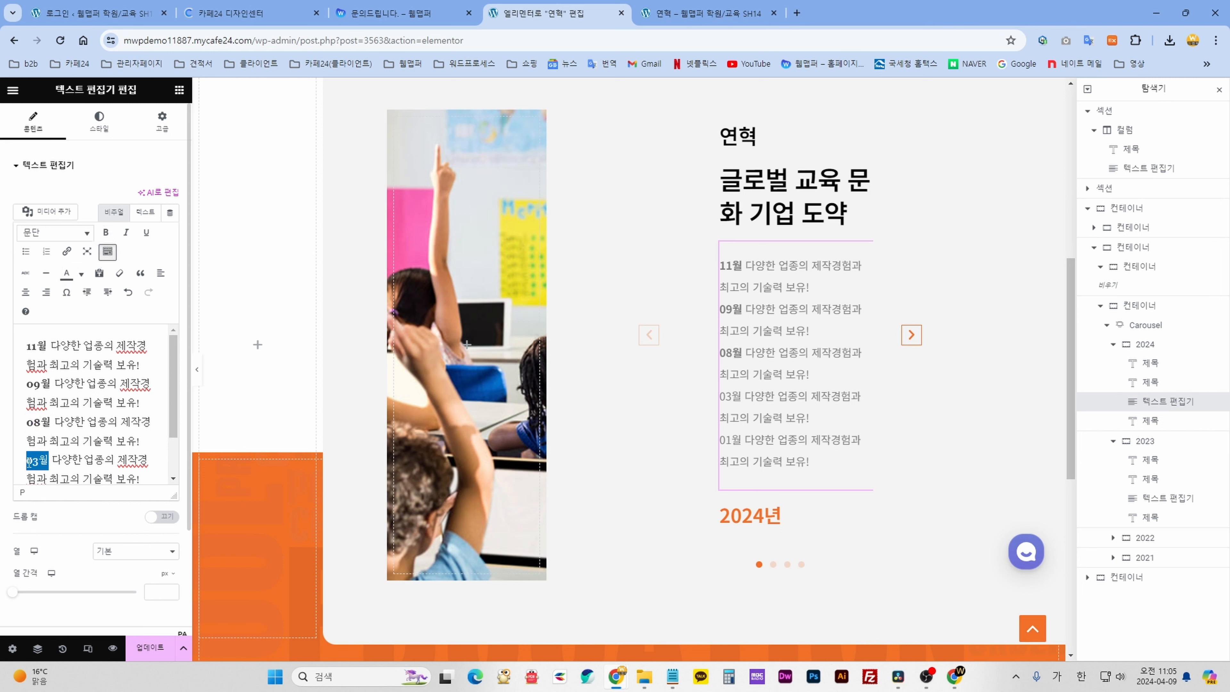
{"action": "left_click", "coordinate": [106, 233]}
{"action": "scroll", "coordinate": [73, 415], "scroll_direction": "down", "scroll_amount": 2}
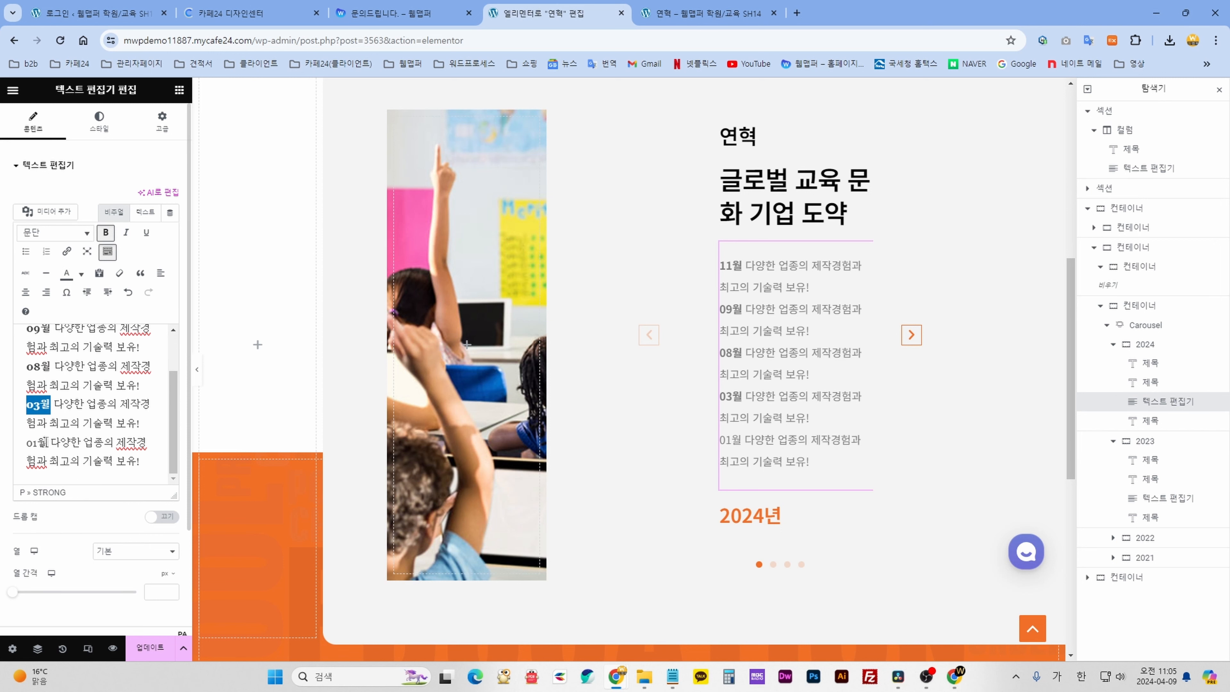
{"action": "left_click_drag", "start_coordinate": [48, 441], "coordinate": [27, 441]}
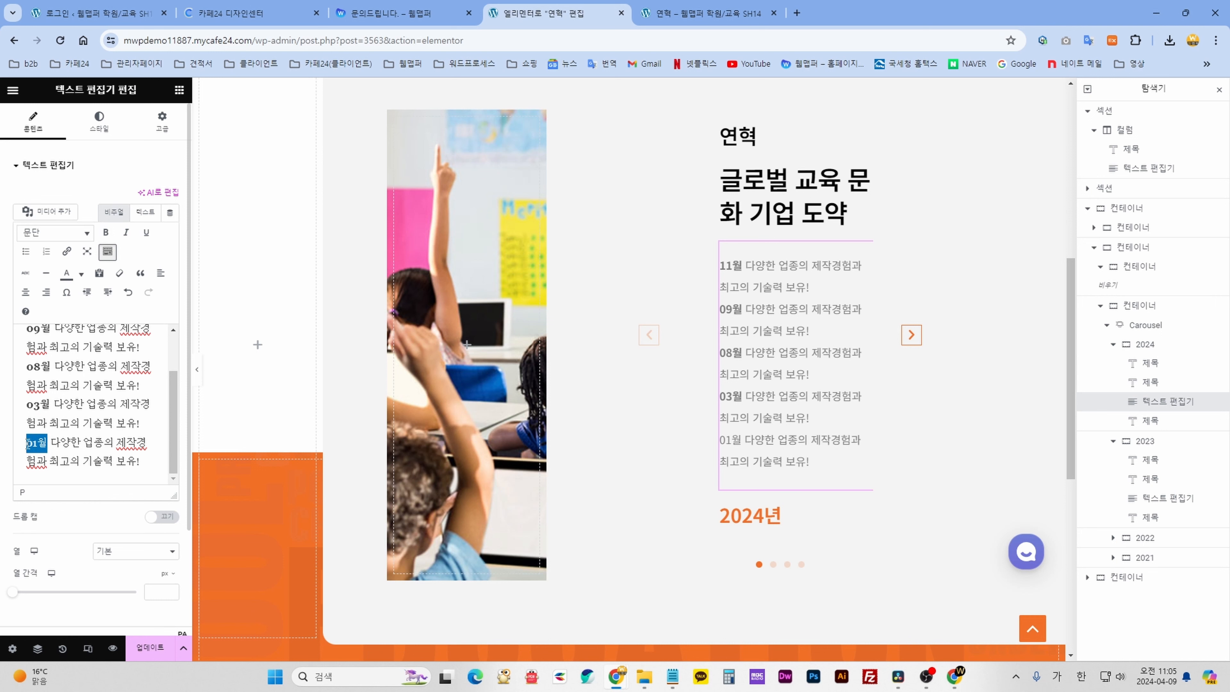
{"action": "left_click", "coordinate": [110, 232]}
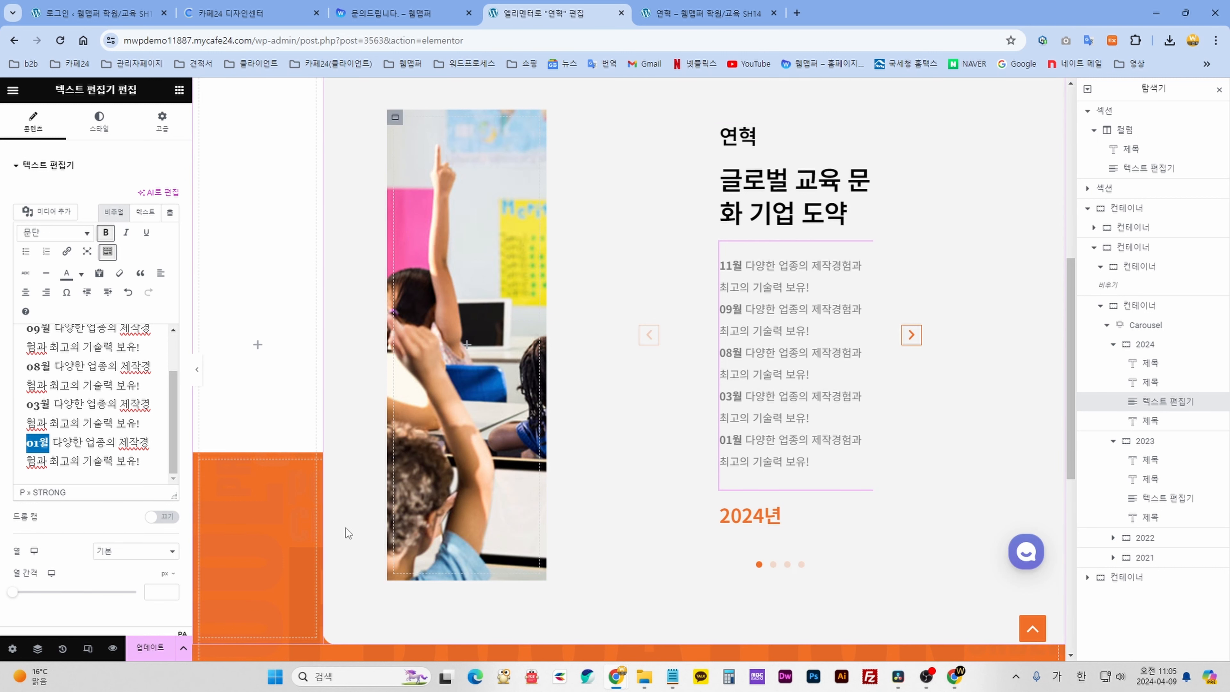
{"action": "scroll", "coordinate": [95, 512], "scroll_direction": "down", "scroll_amount": 3}
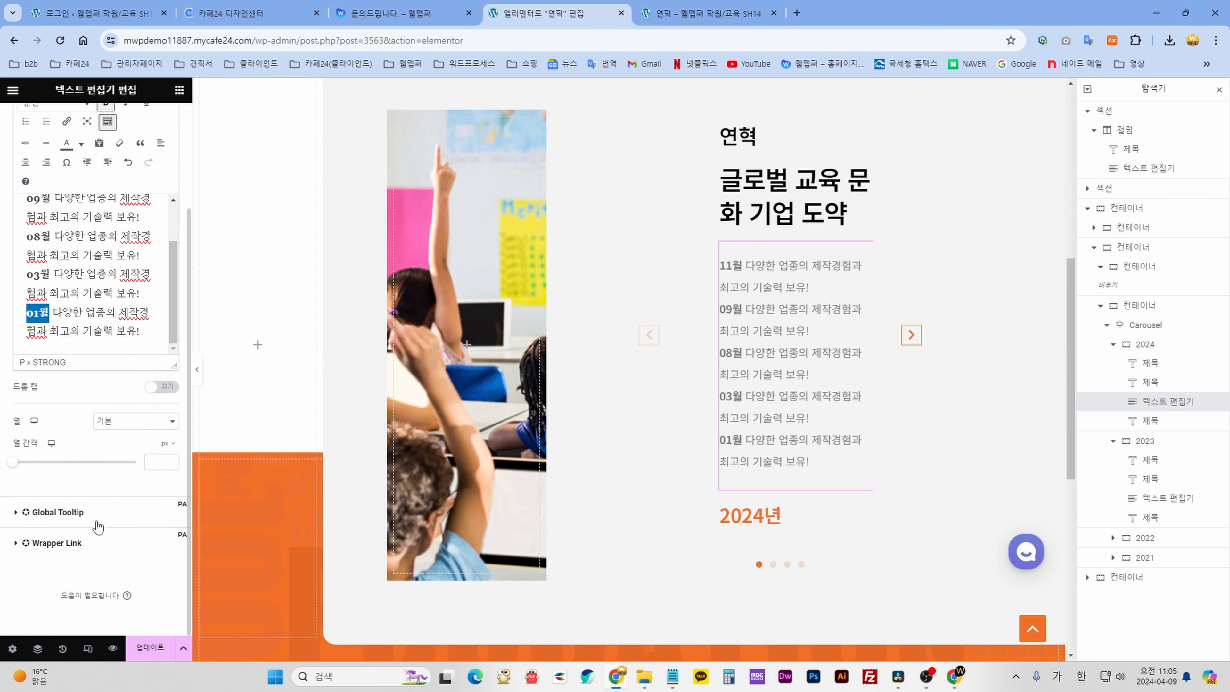
Try a blue text color on the 2024년 heading, then undo the color change.
{"action": "left_click", "coordinate": [800, 521]}
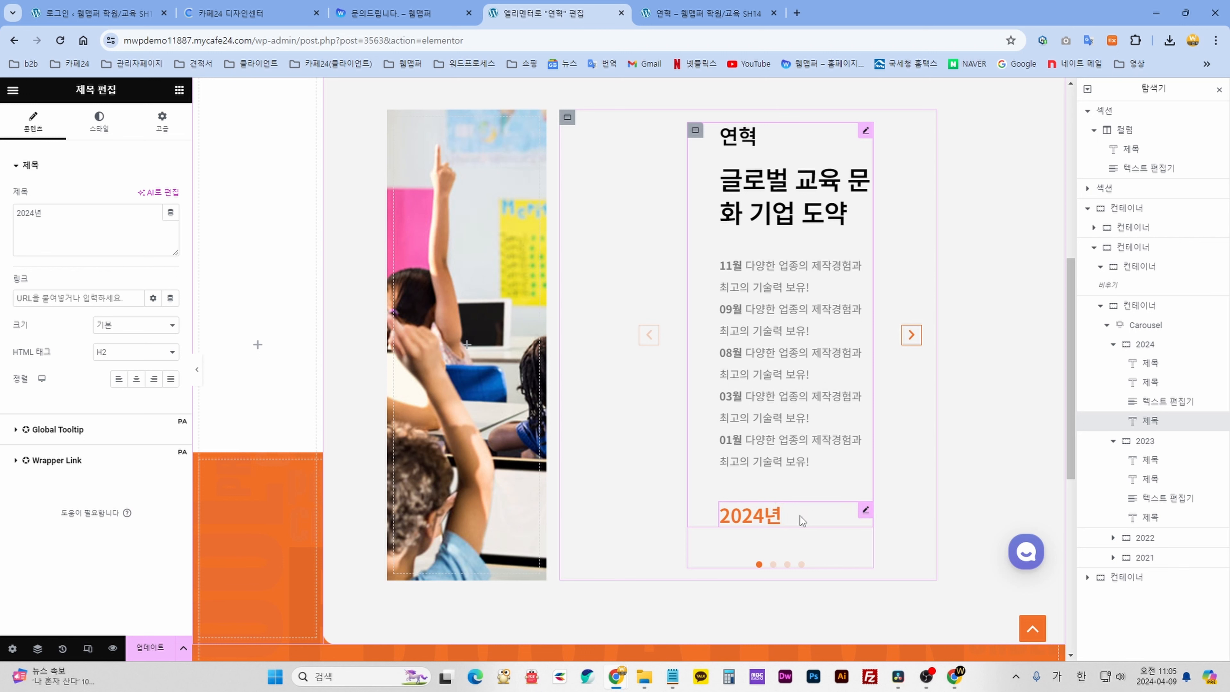
{"action": "left_click", "coordinate": [98, 133]}
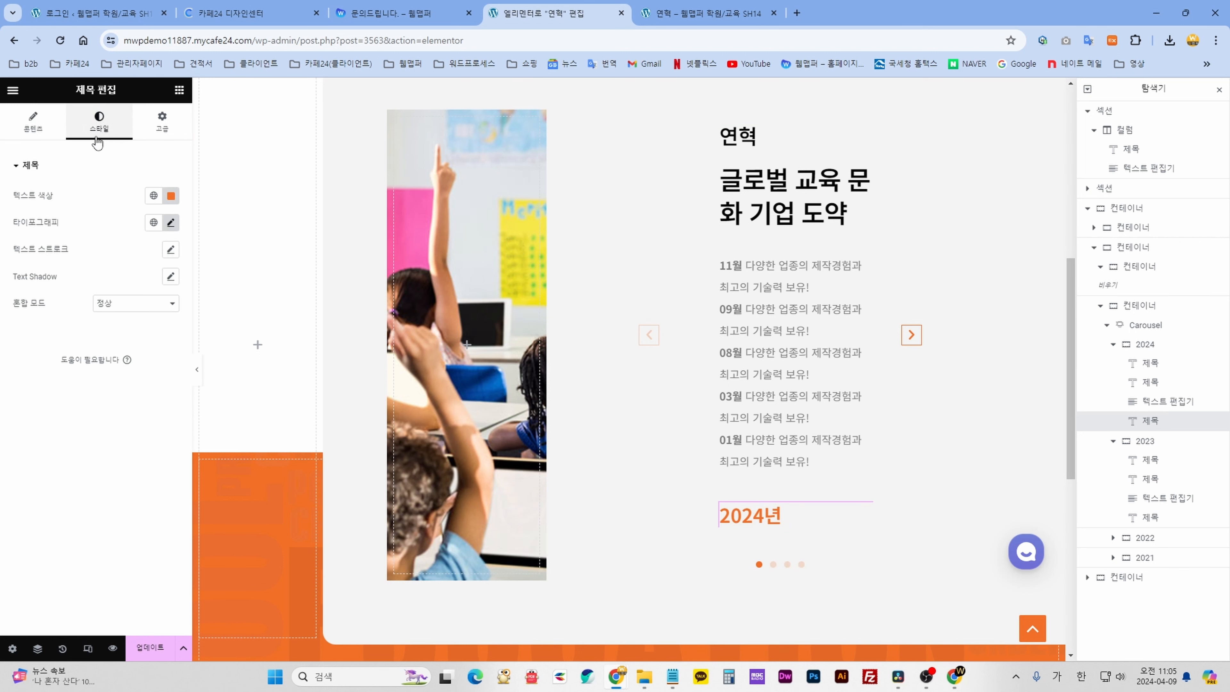
{"action": "left_click", "coordinate": [171, 196]}
{"action": "left_click", "coordinate": [152, 382]}
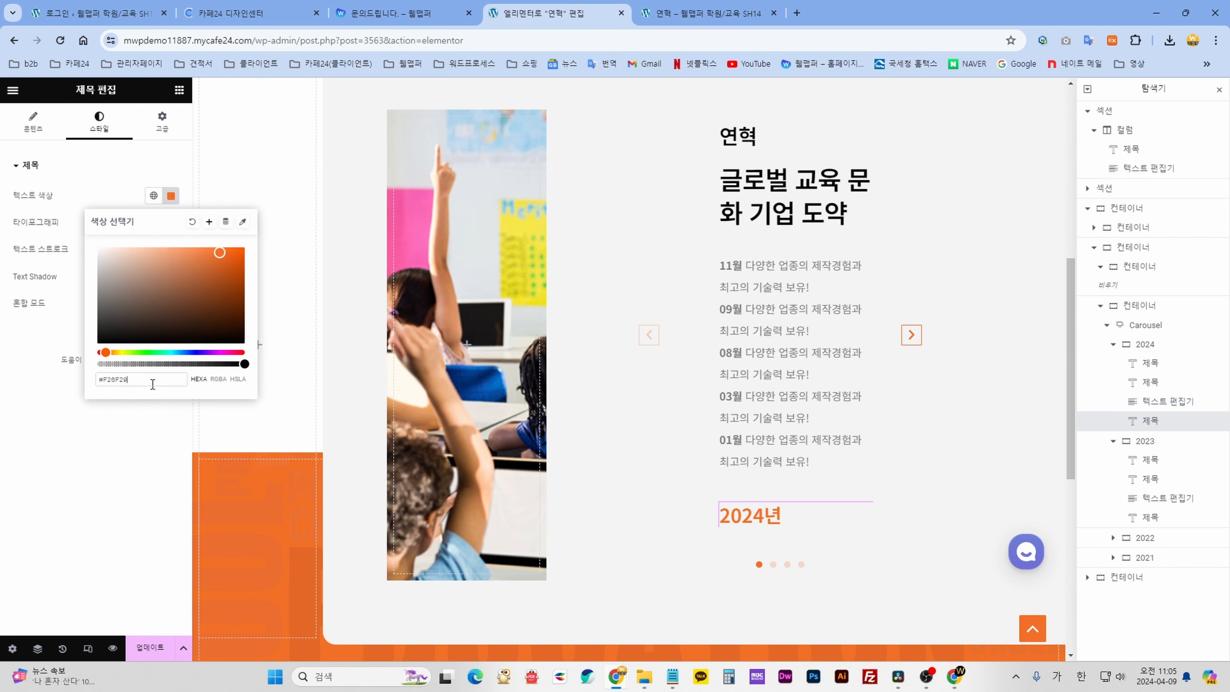
{"action": "left_click", "coordinate": [171, 294]}
{"action": "left_click", "coordinate": [188, 352]}
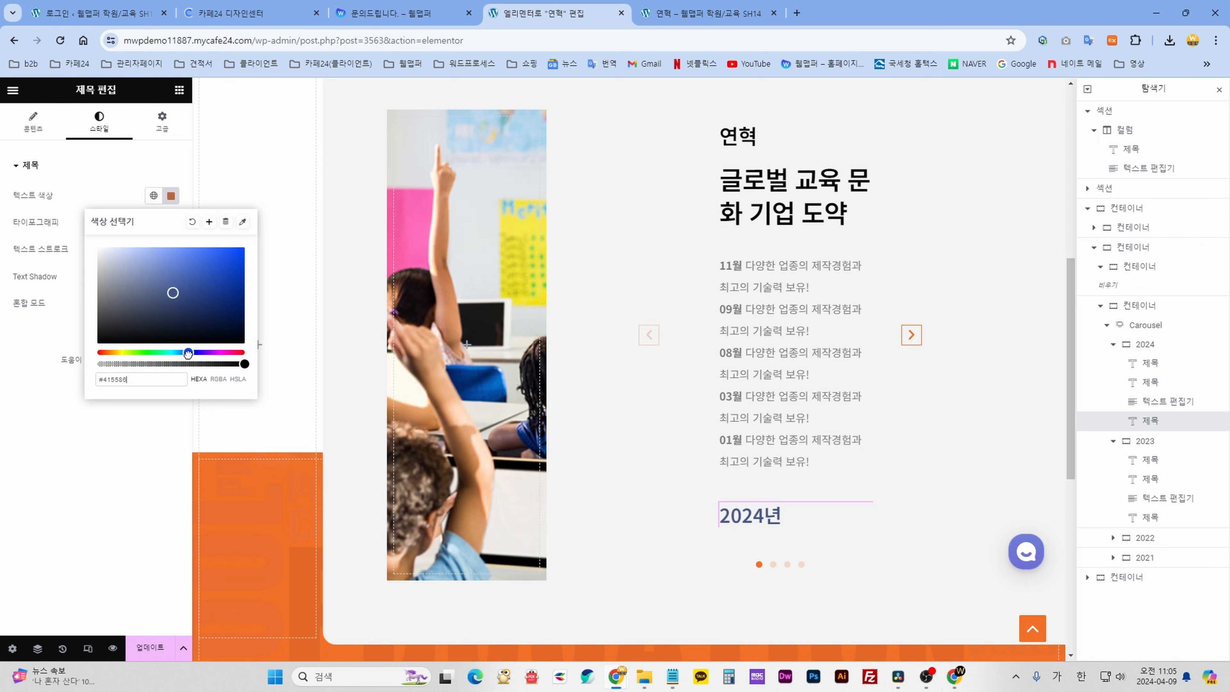
{"action": "left_click_drag", "start_coordinate": [208, 298], "coordinate": [245, 247]}
{"action": "left_click", "coordinate": [147, 409]}
{"action": "key", "text": "ctrl+z"}
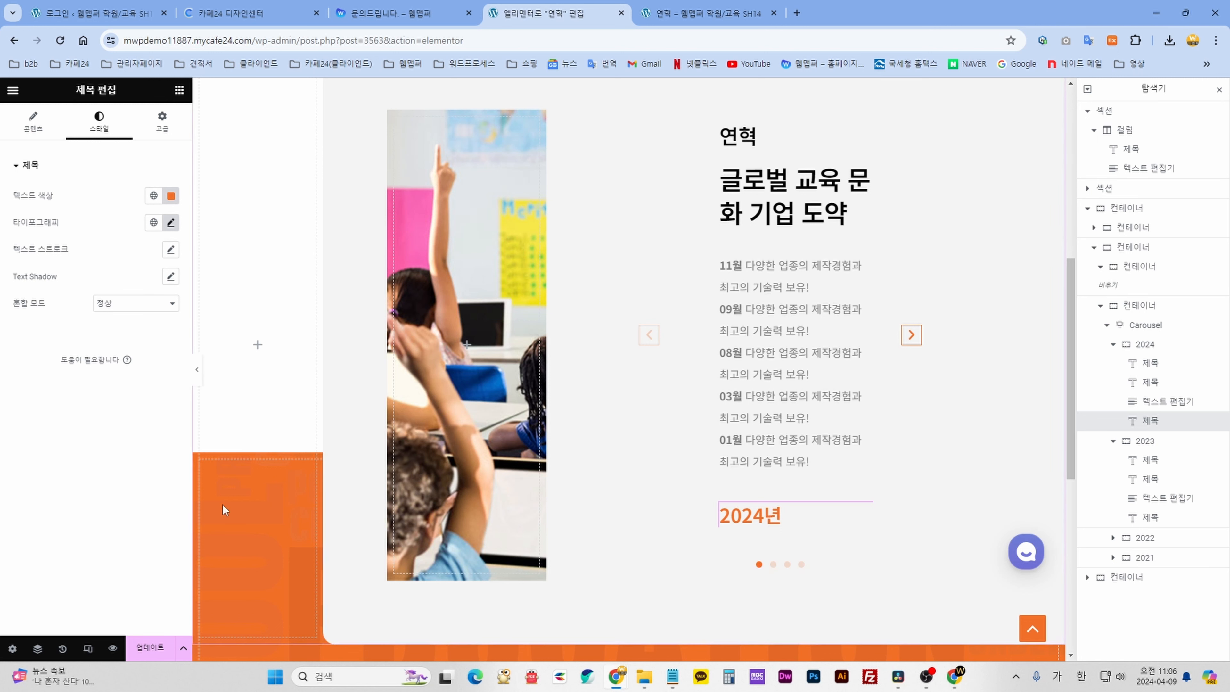
Save the page update and view the 2023 slide's text before returning the carousel to the 2024 slide.
{"action": "left_click", "coordinate": [150, 647]}
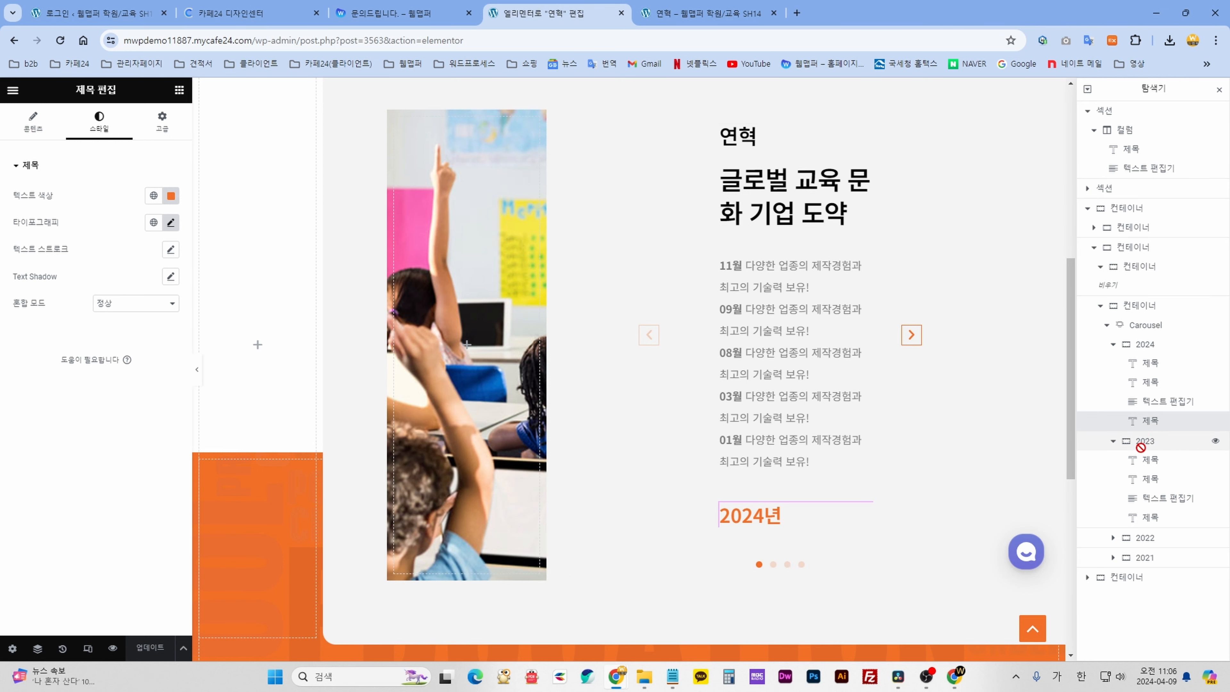
{"action": "left_click", "coordinate": [1158, 499]}
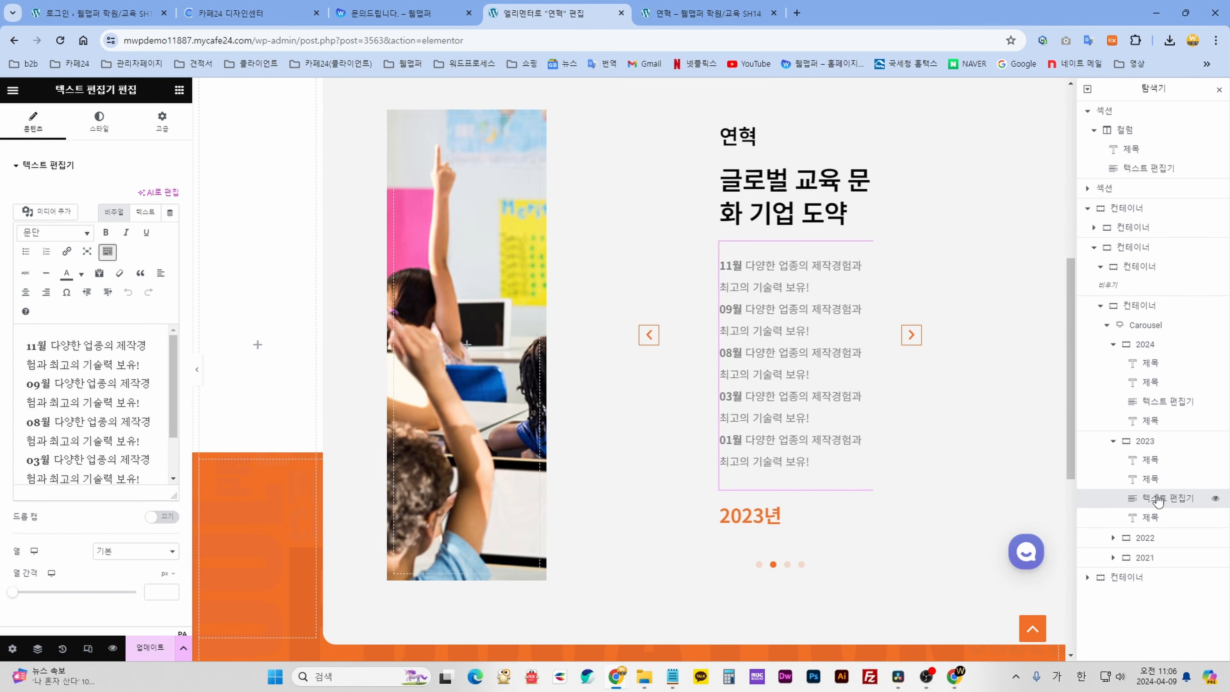
{"action": "left_click", "coordinate": [646, 337]}
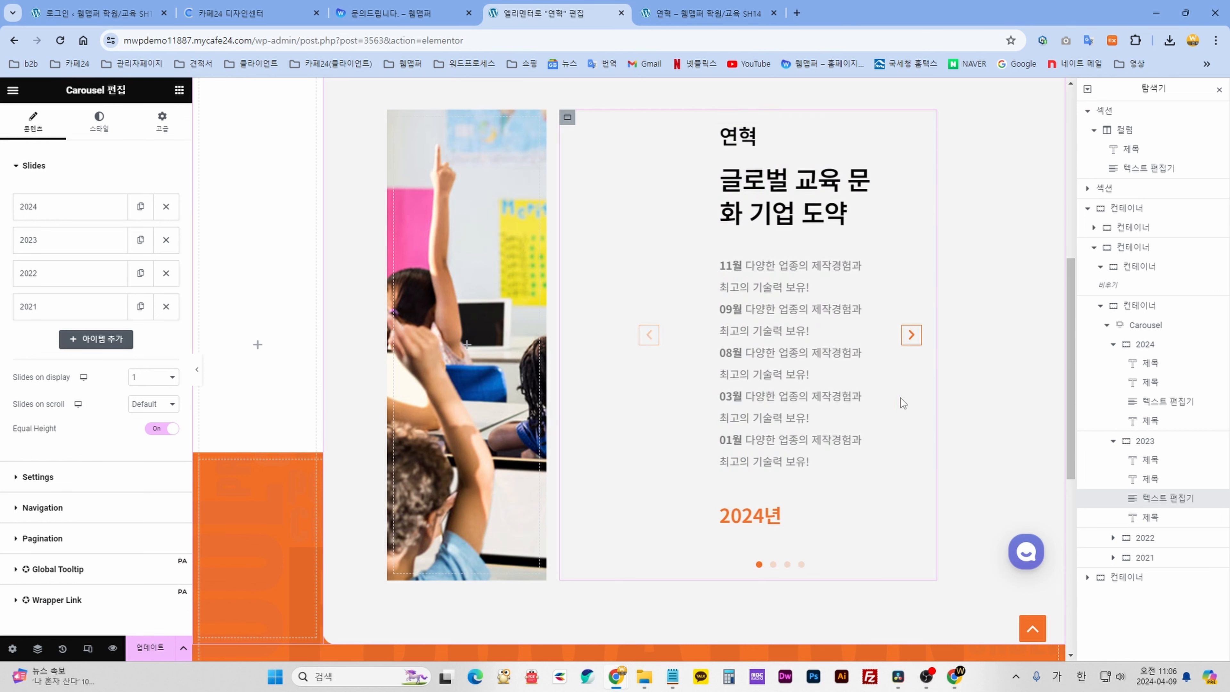
Show the 2023 slide in the carousel and delete all the month entries from its text.
{"action": "left_click", "coordinate": [910, 339]}
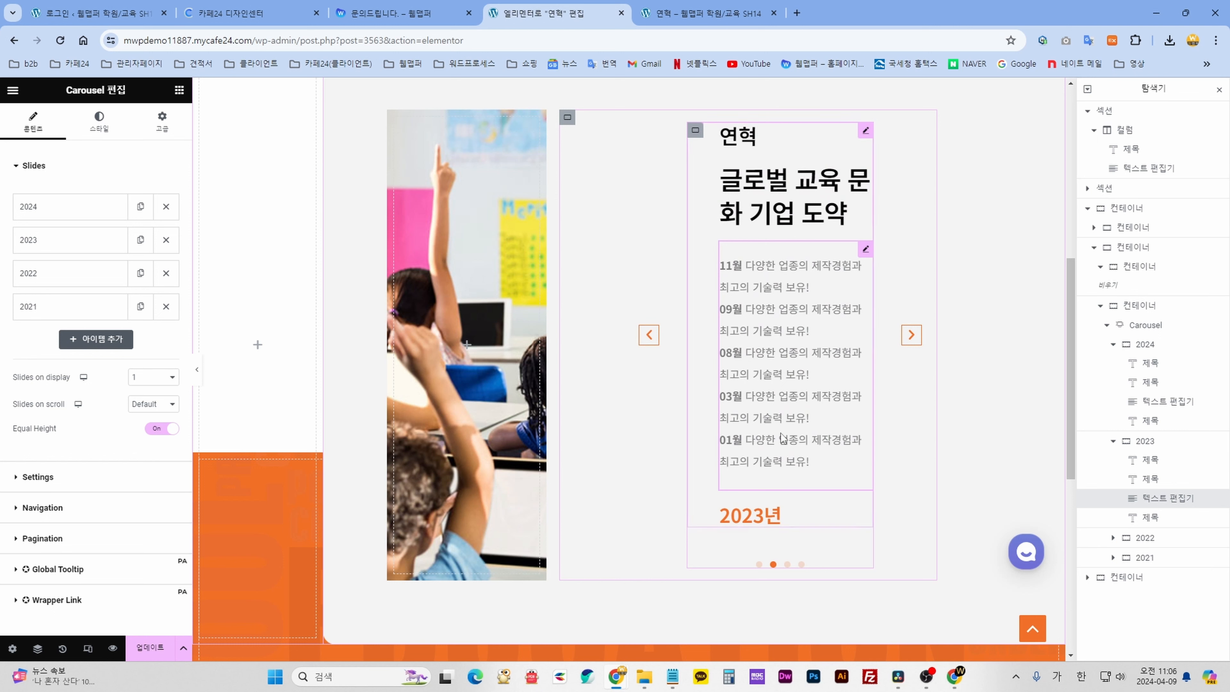
{"action": "left_click", "coordinate": [798, 363]}
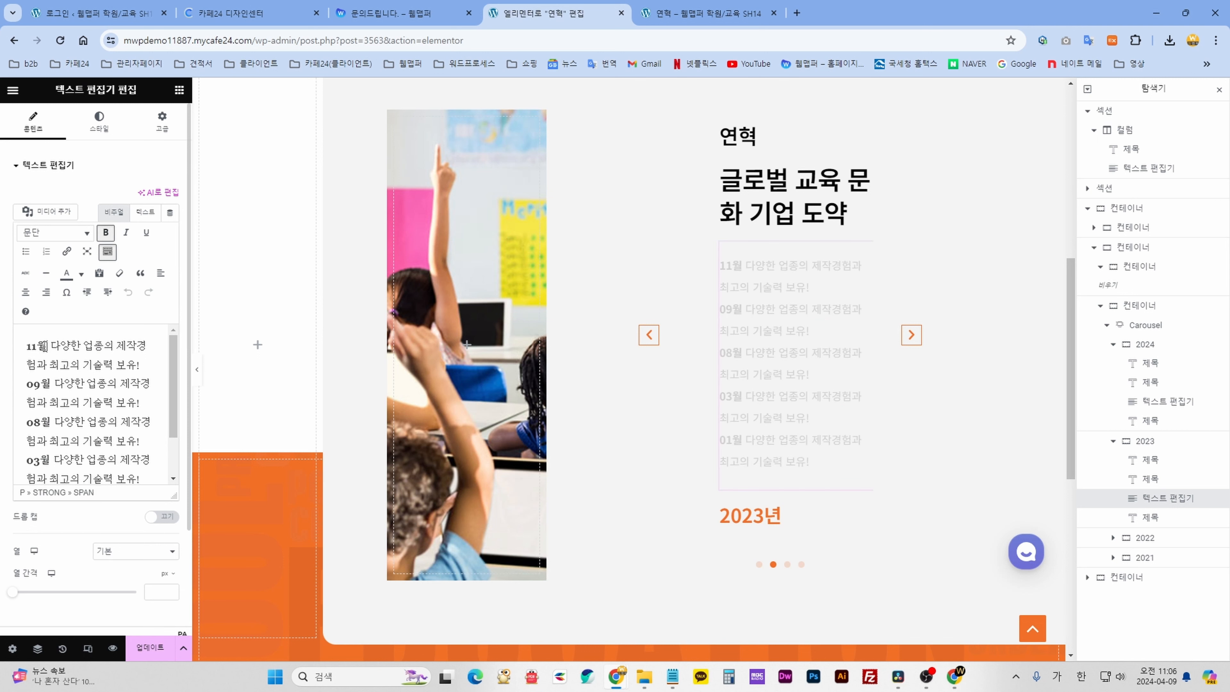
{"action": "left_click_drag", "start_coordinate": [47, 351], "coordinate": [29, 349]}
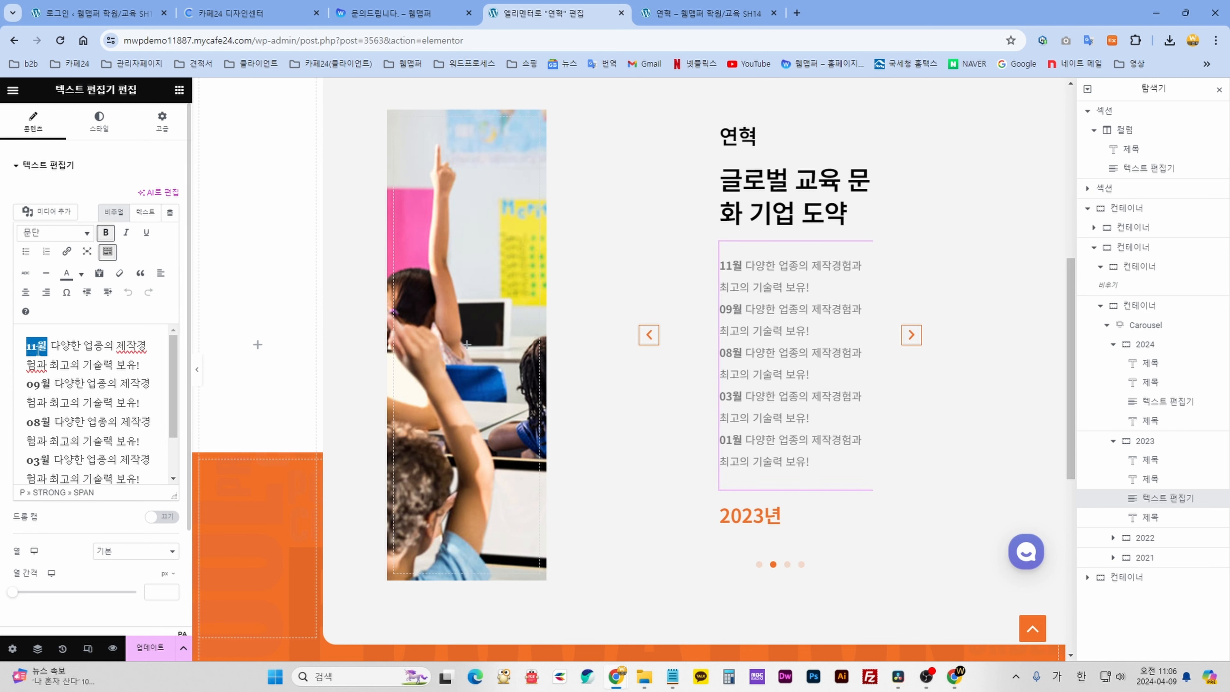
{"action": "left_click", "coordinate": [52, 352]}
{"action": "key", "text": "ctrl+a"}
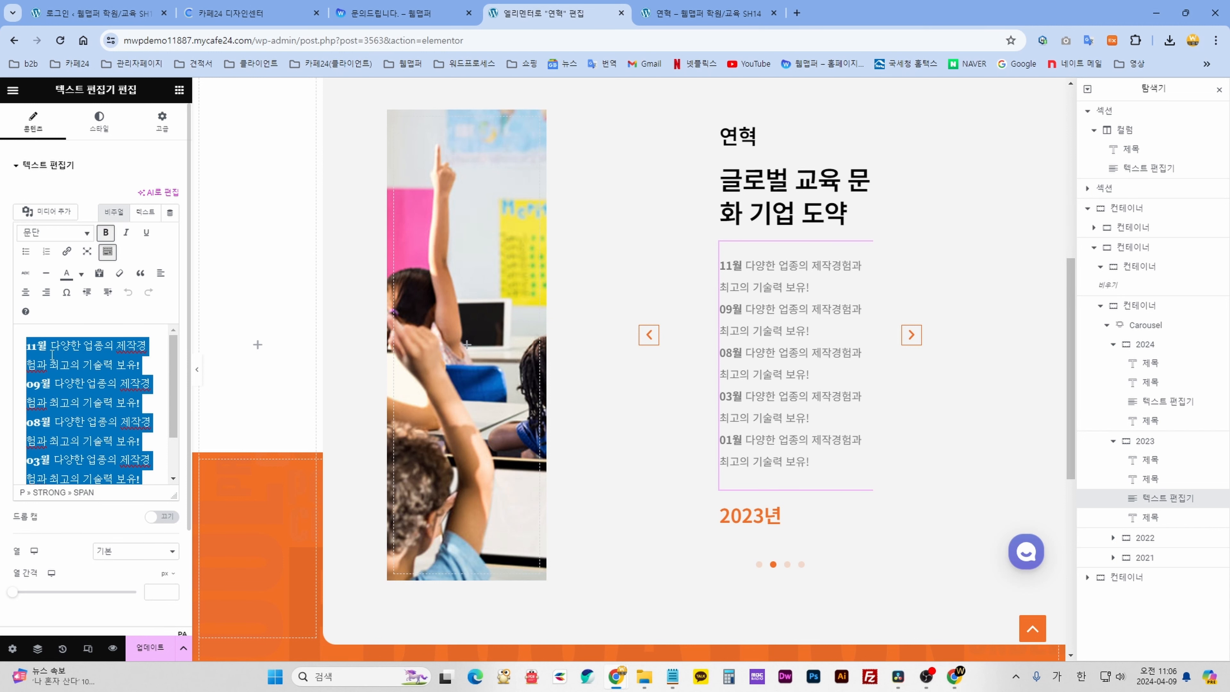
{"action": "key", "text": "Delete"}
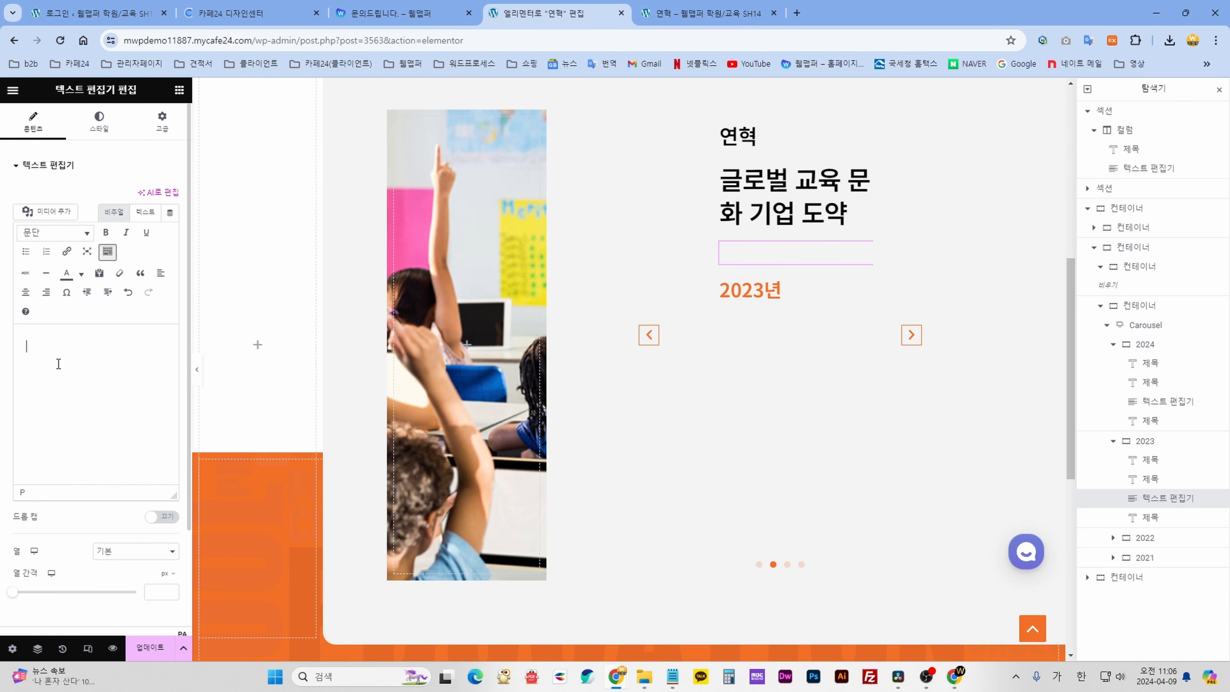
Copy the five month entries from the Notepad notes and paste them into the 2023 slide's text.
{"action": "left_click", "coordinate": [672, 676]}
{"action": "left_click", "coordinate": [690, 348]}
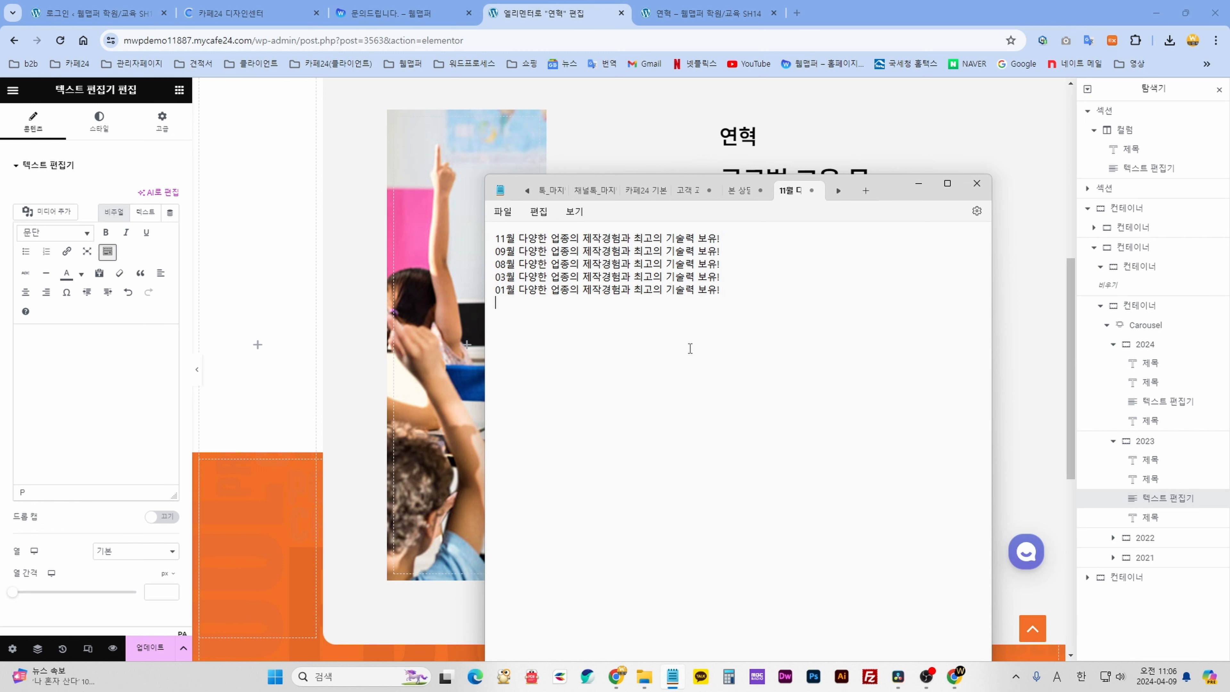
{"action": "mouse_move", "coordinate": [721, 277]}
{"action": "left_mouse_down"}
{"action": "mouse_move", "coordinate": [604, 290]}
{"action": "mouse_move", "coordinate": [499, 239]}
{"action": "mouse_move", "coordinate": [721, 291]}
{"action": "left_mouse_up"}
{"action": "key", "text": "ctrl+c"}
{"action": "left_click", "coordinate": [83, 365]}
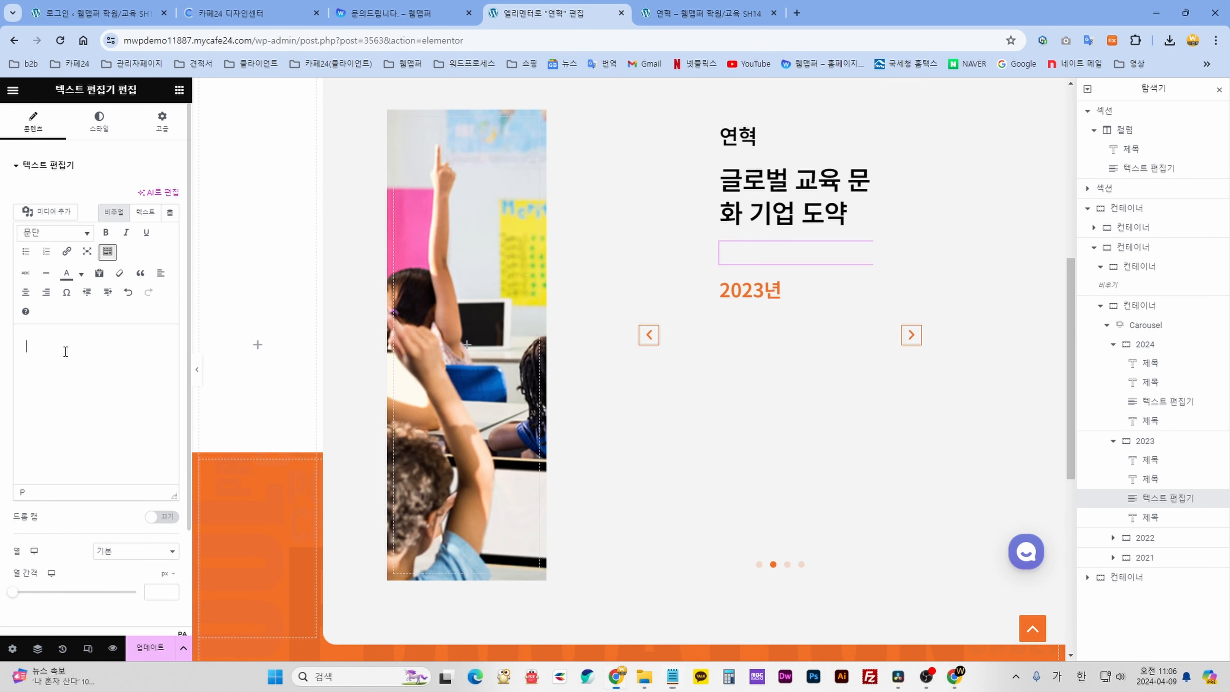
{"action": "key", "text": "ctrl+v"}
{"action": "scroll", "coordinate": [92, 387], "scroll_direction": "up", "scroll_amount": 2}
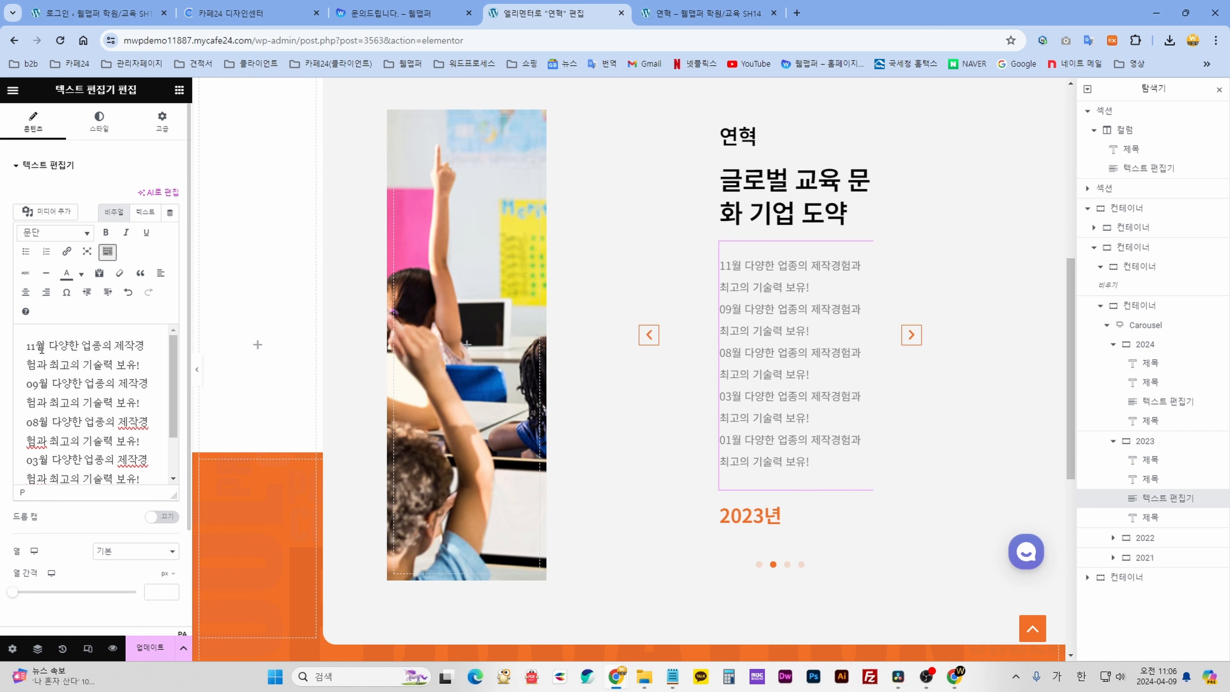
Make the month labels 11월 and 09월 bold in the 2023 slide's pasted text.
{"action": "left_click_drag", "start_coordinate": [47, 347], "coordinate": [26, 383]}
{"action": "left_click", "coordinate": [105, 232]}
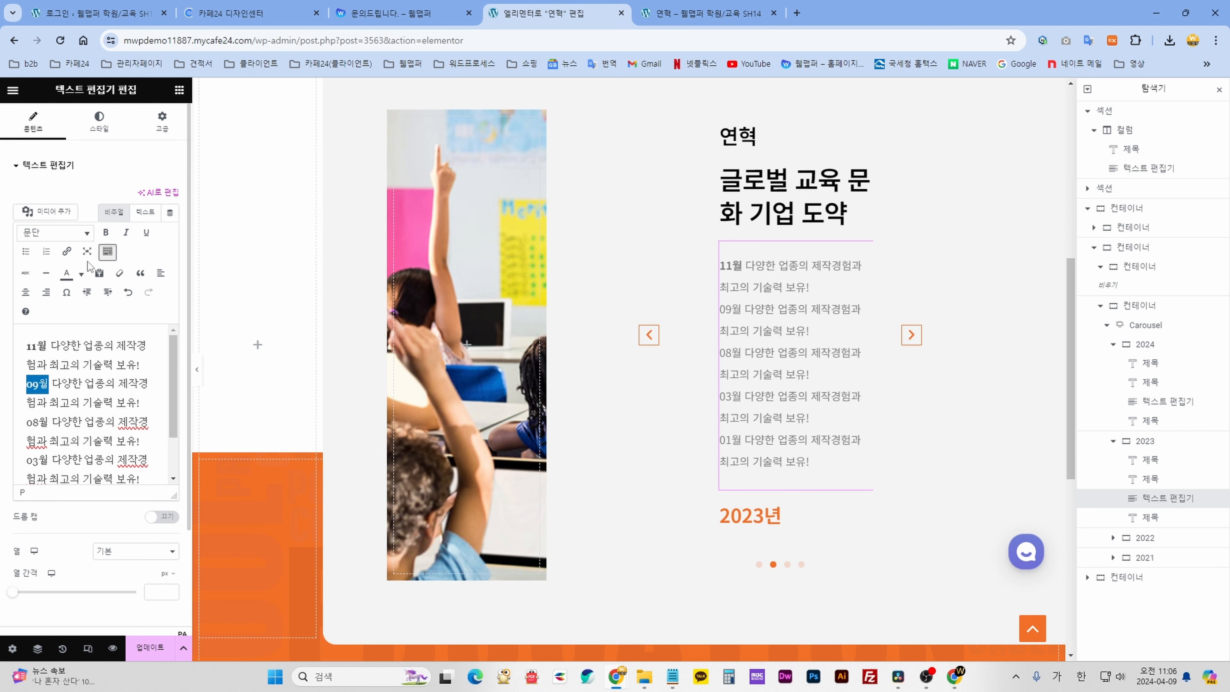
{"action": "left_click", "coordinate": [106, 234]}
{"action": "left_click", "coordinate": [85, 409]}
Undo the bolding, the paste and the deletion in the 2023 slide's text.
{"action": "key", "text": "ctrl+z"}
{"action": "key", "text": "ctrl+z"}
{"action": "key", "text": "ctrl+z"}
{"action": "key", "text": "ctrl+z"}
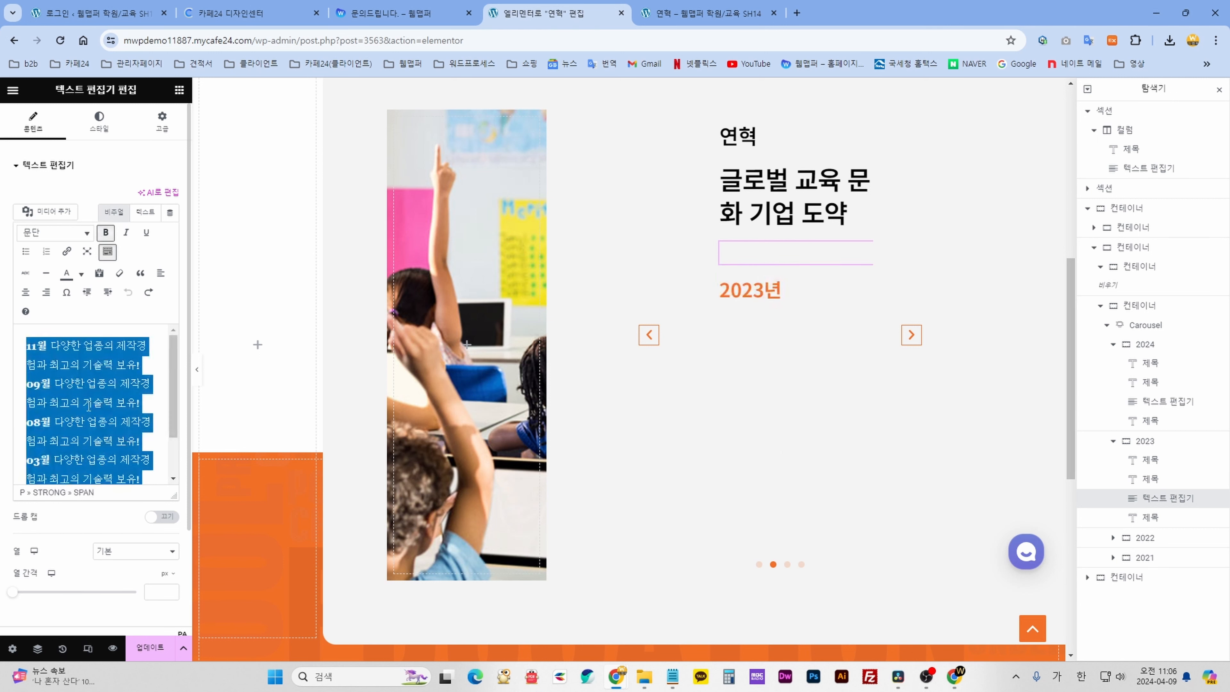
{"action": "left_click", "coordinate": [135, 419]}
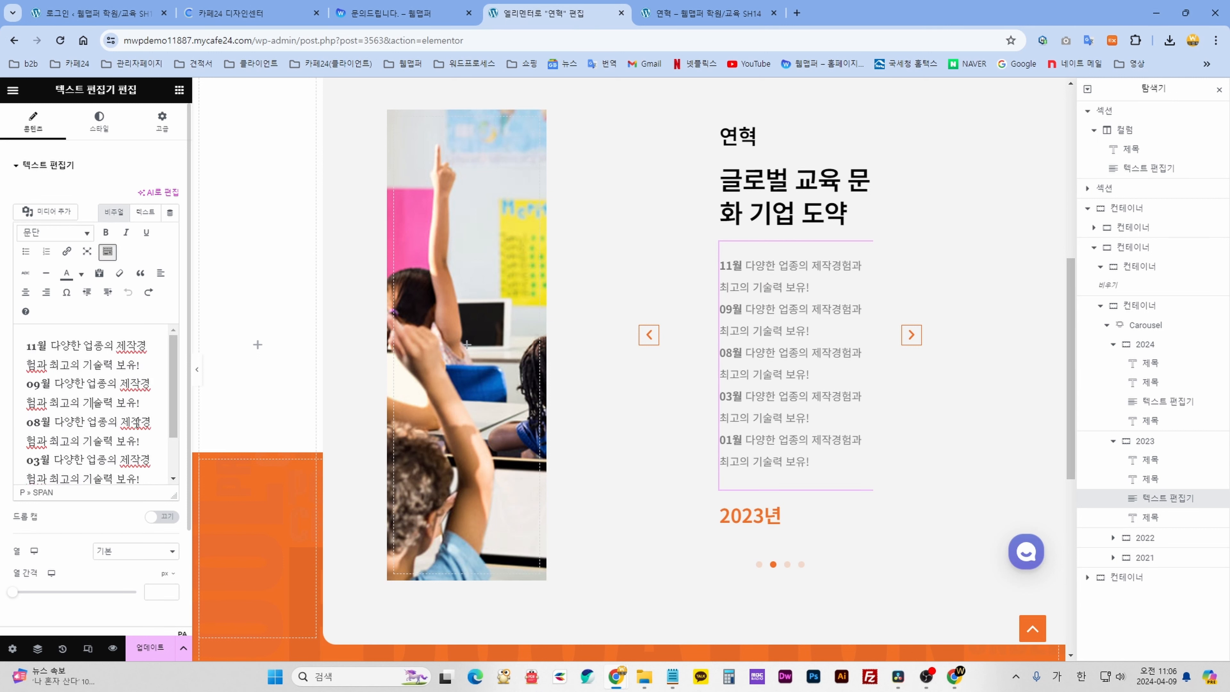
Try a paragraph break after the 11월 entry in the 2023 slide, remove it and restore a single line break.
{"action": "left_click", "coordinate": [143, 368]}
{"action": "key", "text": "Return"}
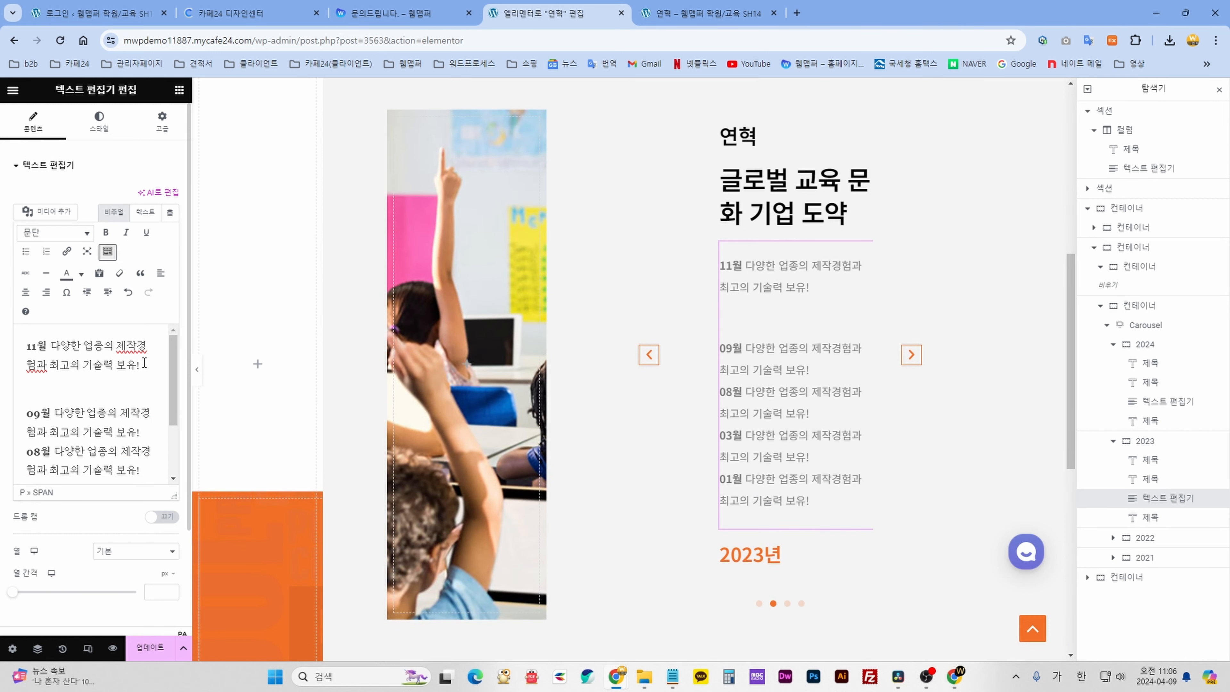
{"action": "key", "text": "BackSpace"}
{"action": "key", "text": "Delete"}
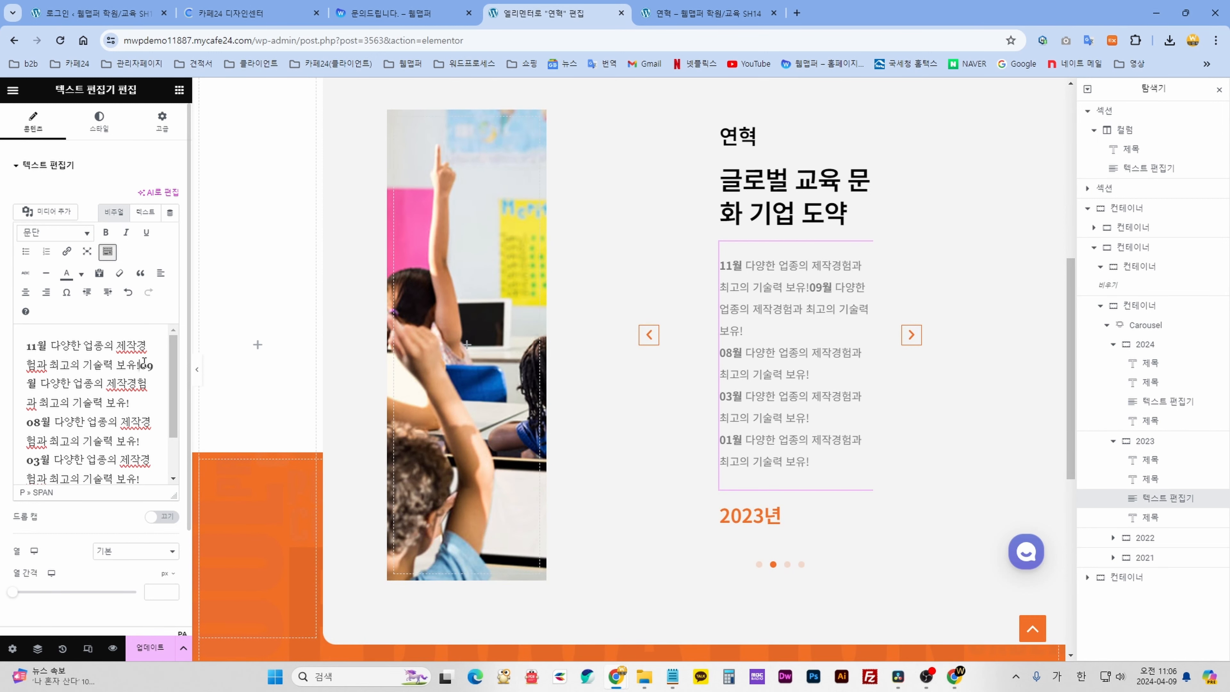
{"action": "key", "text": "Return"}
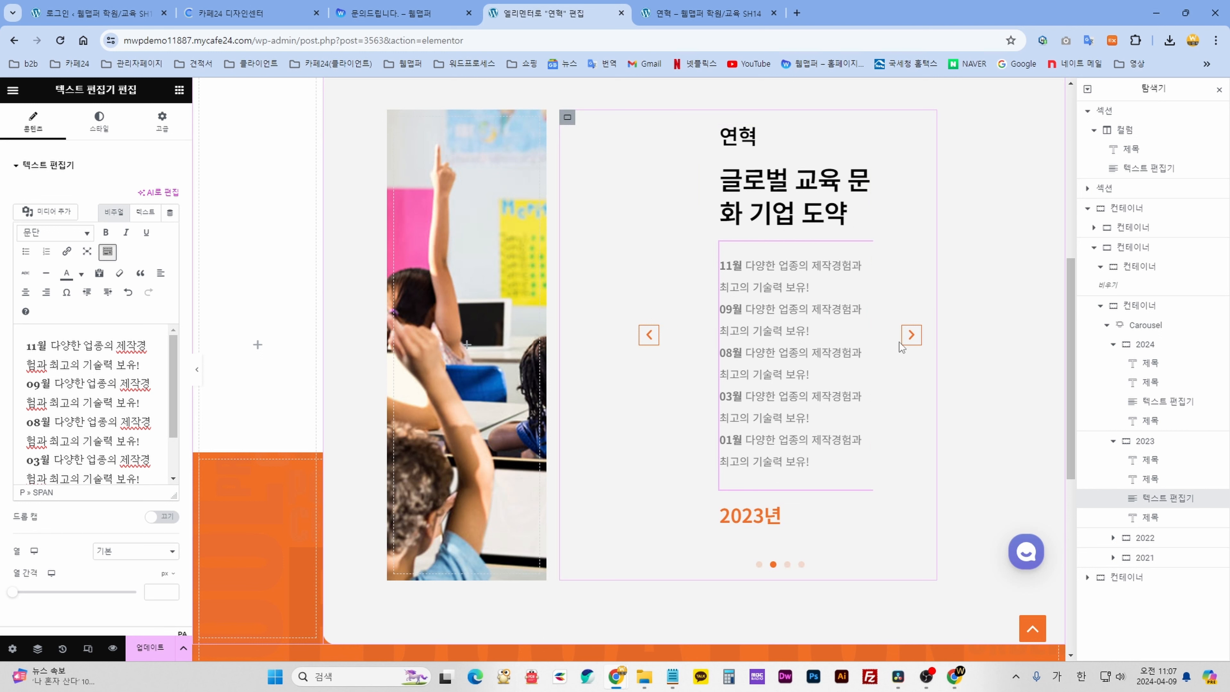
Collapse the 2024 slide in the structure, view the 2023 slide's heading and text settings, and collapse that slide too.
{"action": "left_click", "coordinate": [1113, 344]}
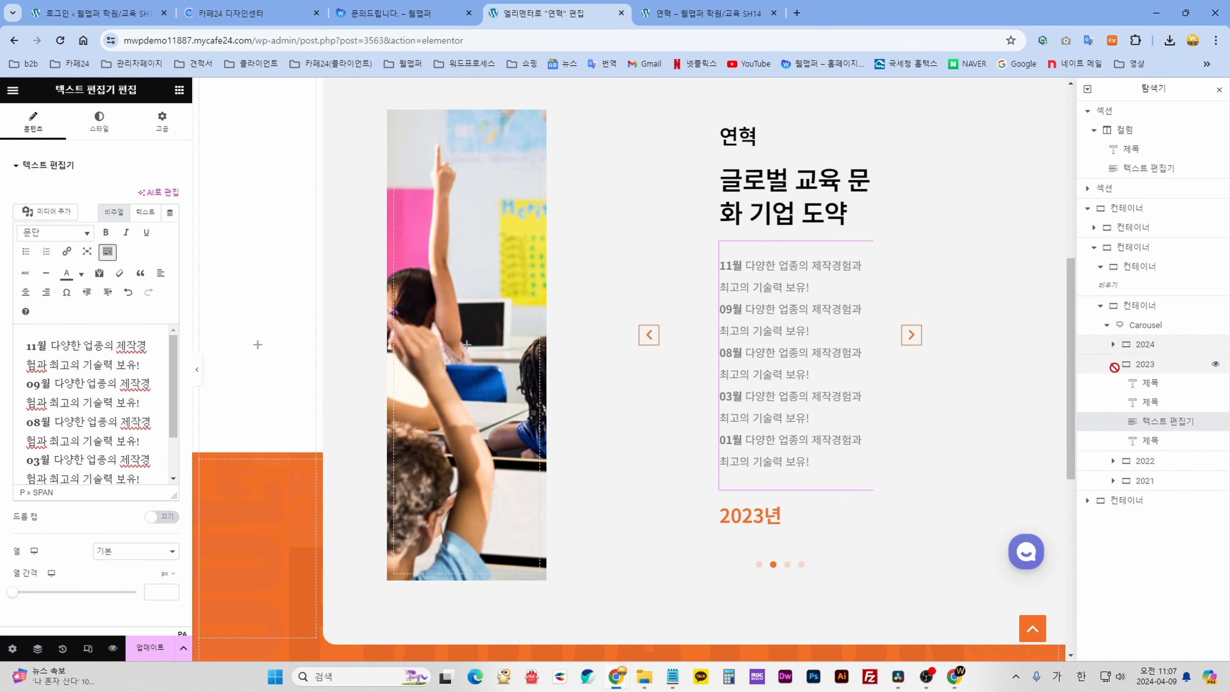
{"action": "left_click", "coordinate": [784, 517]}
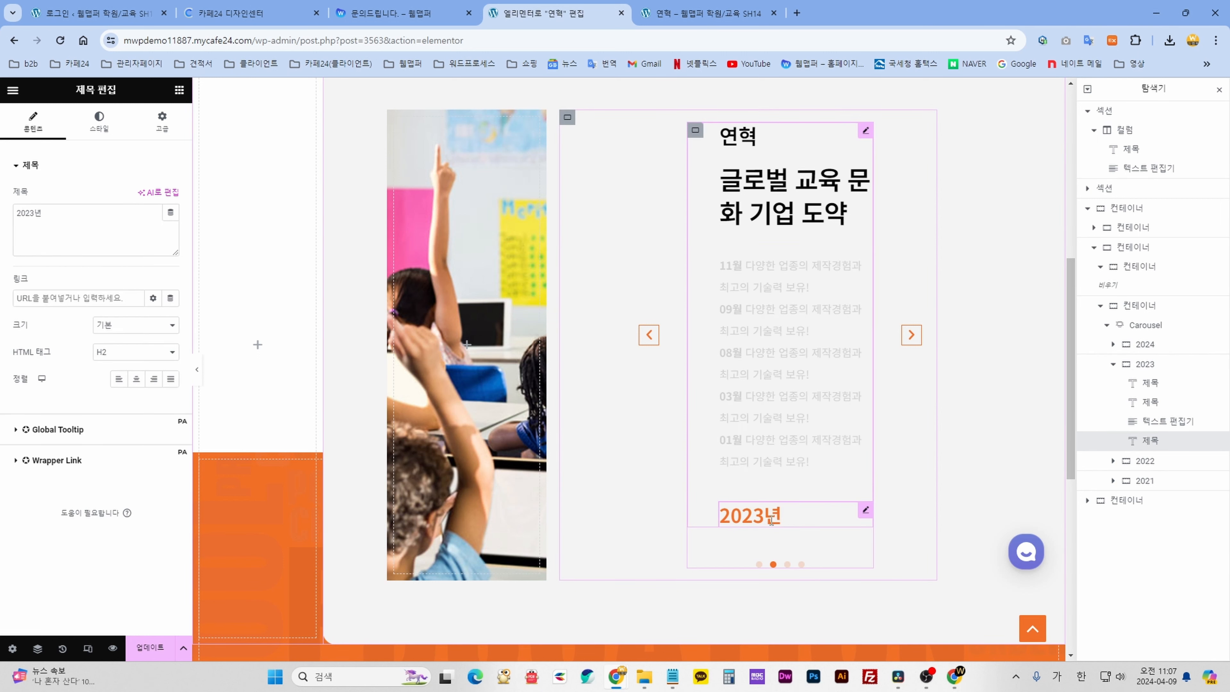
{"action": "left_click", "coordinate": [801, 401]}
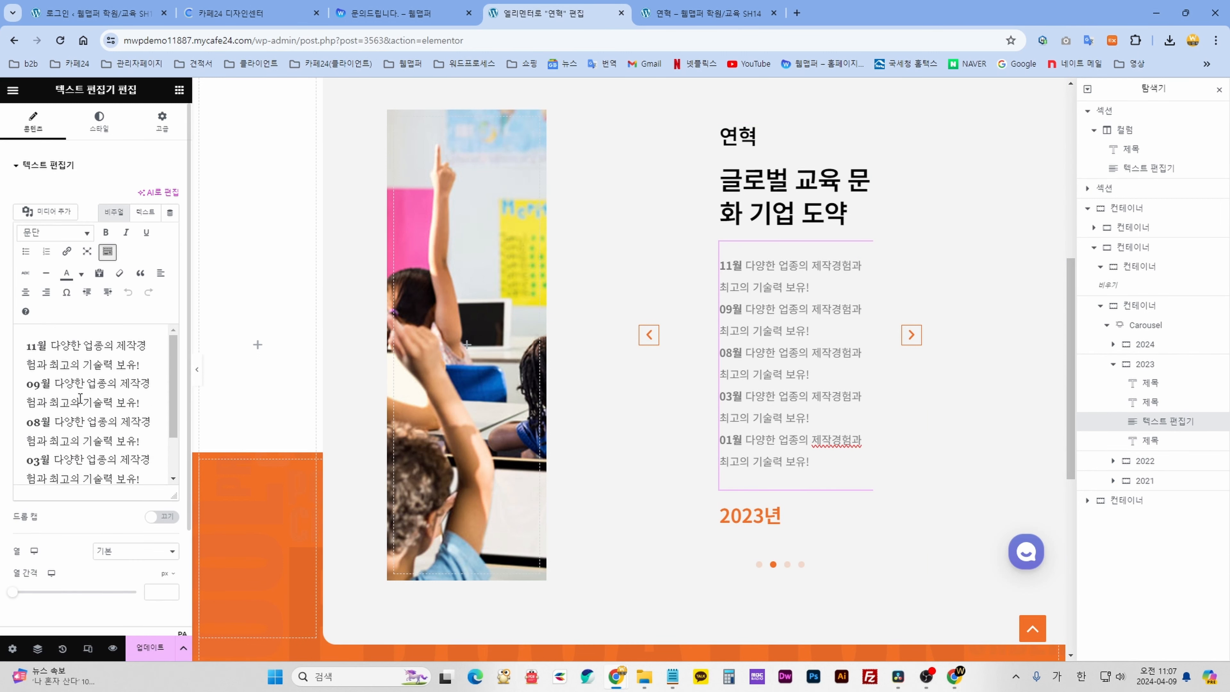
{"action": "left_click", "coordinate": [723, 521]}
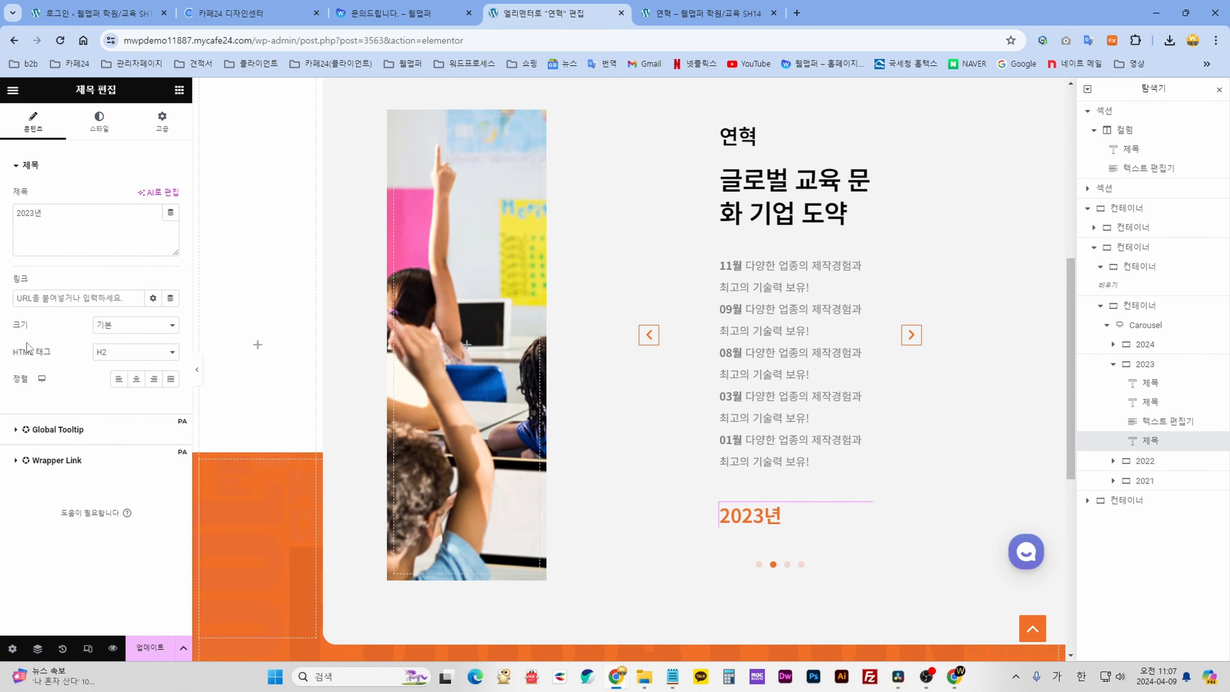
{"action": "left_click", "coordinate": [1116, 363]}
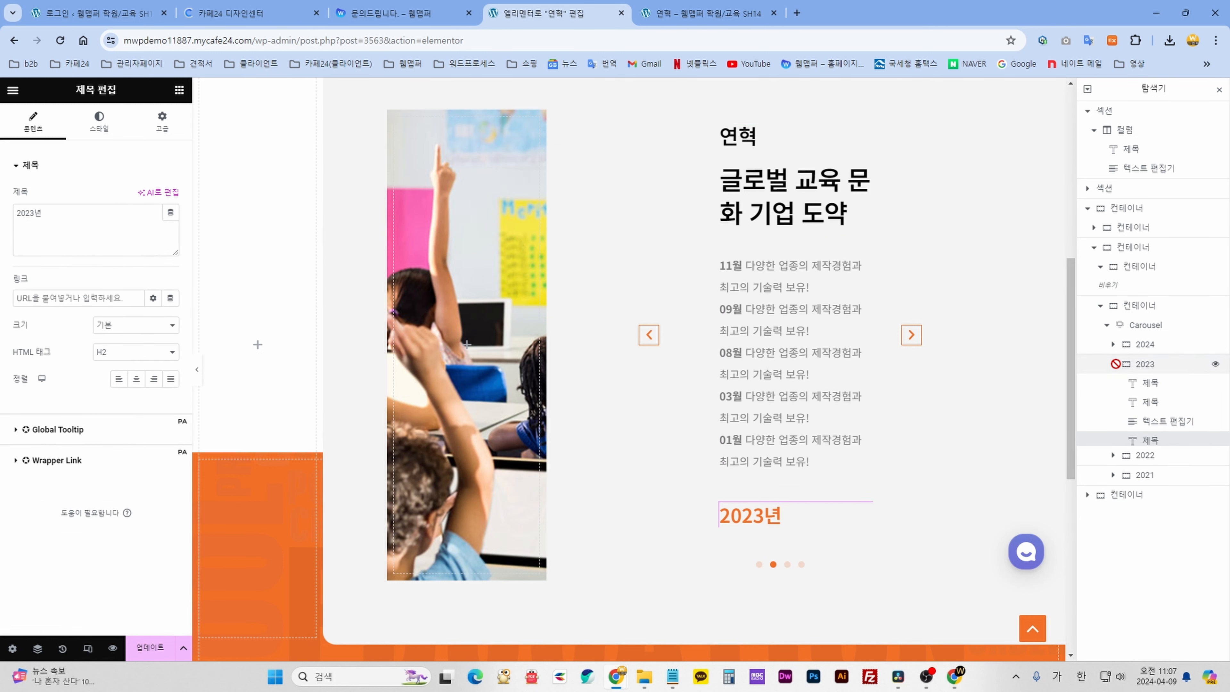
Expand the 2022 slide in the structure and view the settings of its history text and 2022년 heading.
{"action": "left_click", "coordinate": [915, 341]}
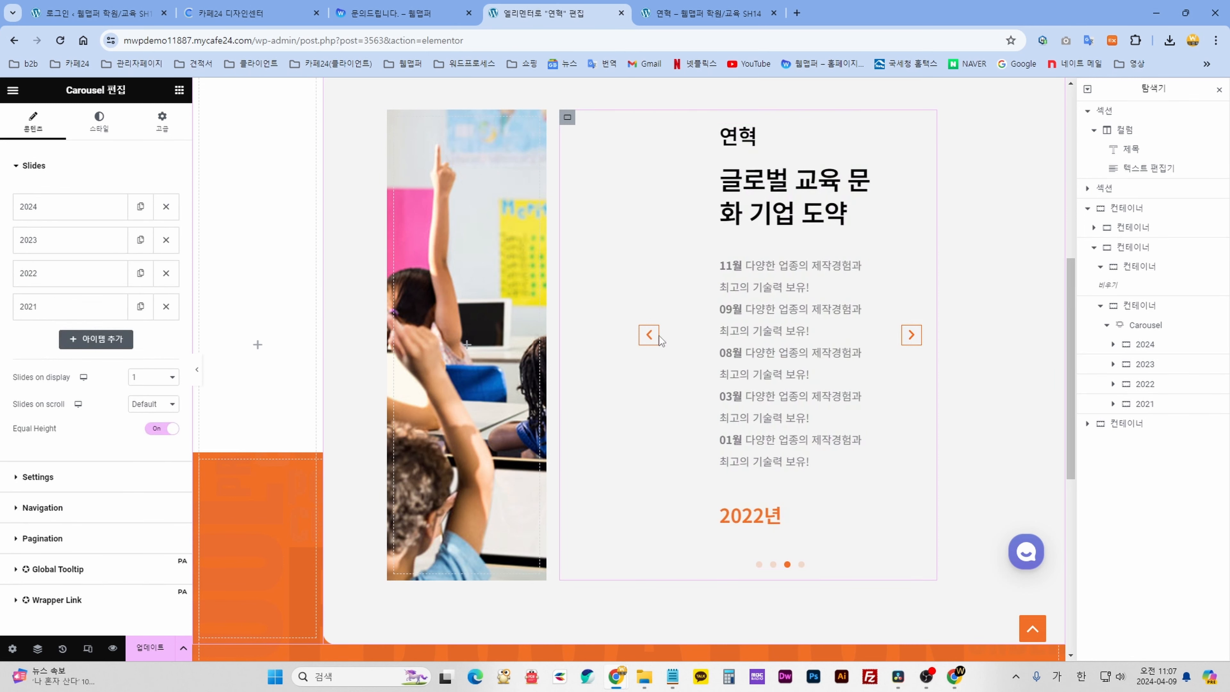
{"action": "left_click", "coordinate": [649, 336]}
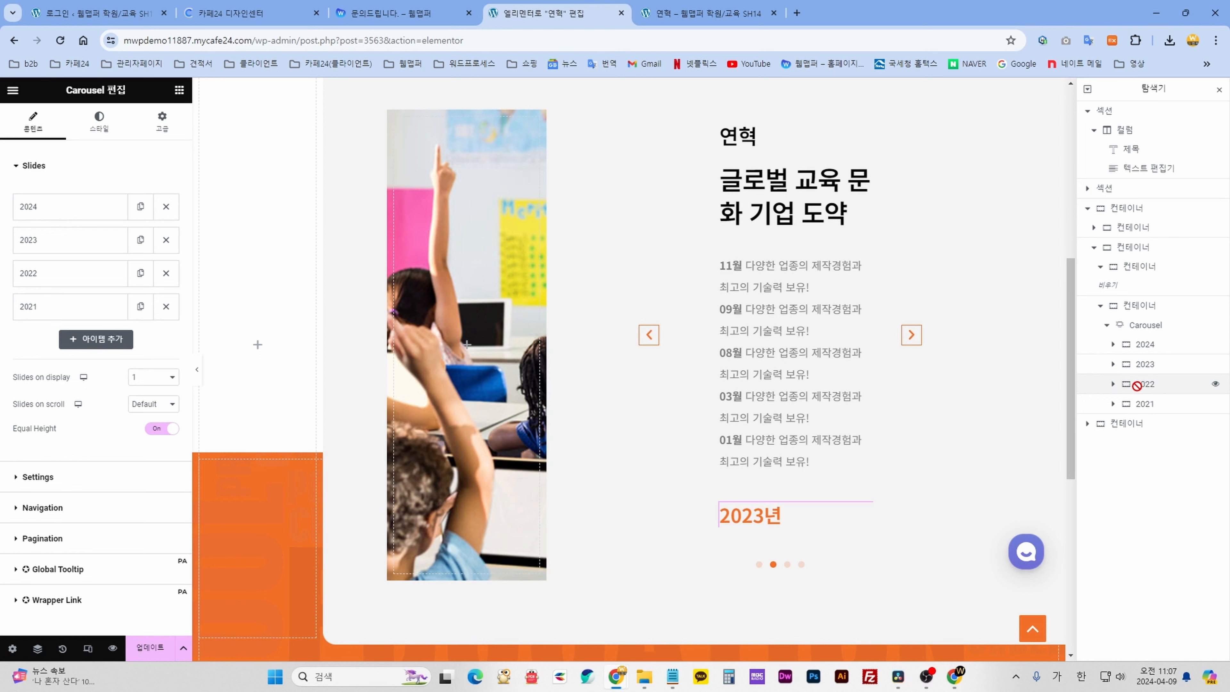
{"action": "left_click", "coordinate": [1136, 385]}
{"action": "left_click", "coordinate": [1113, 384]}
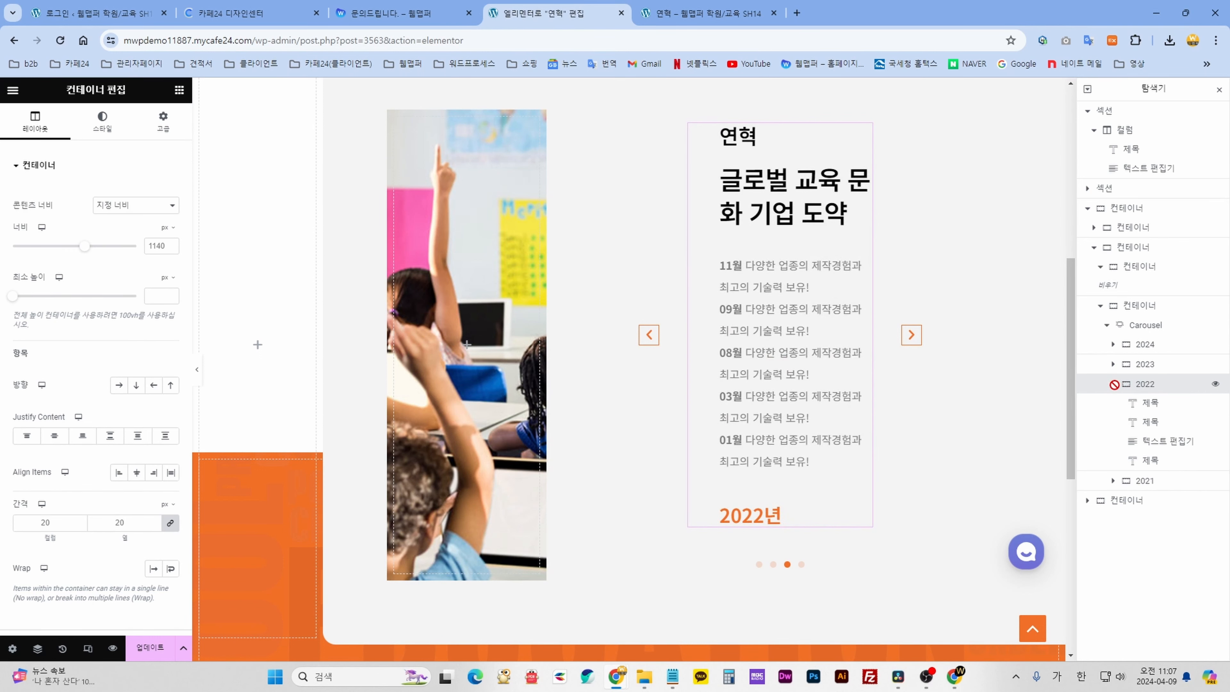
{"action": "left_click", "coordinate": [1135, 441]}
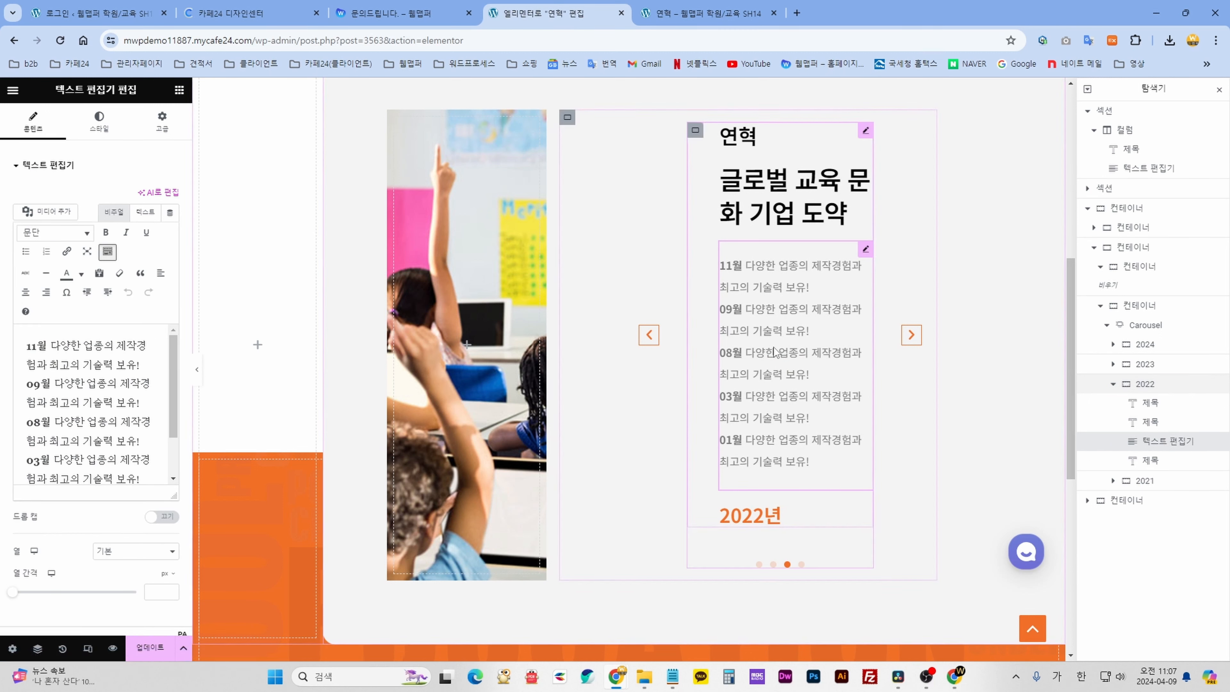
{"action": "left_click", "coordinate": [797, 360]}
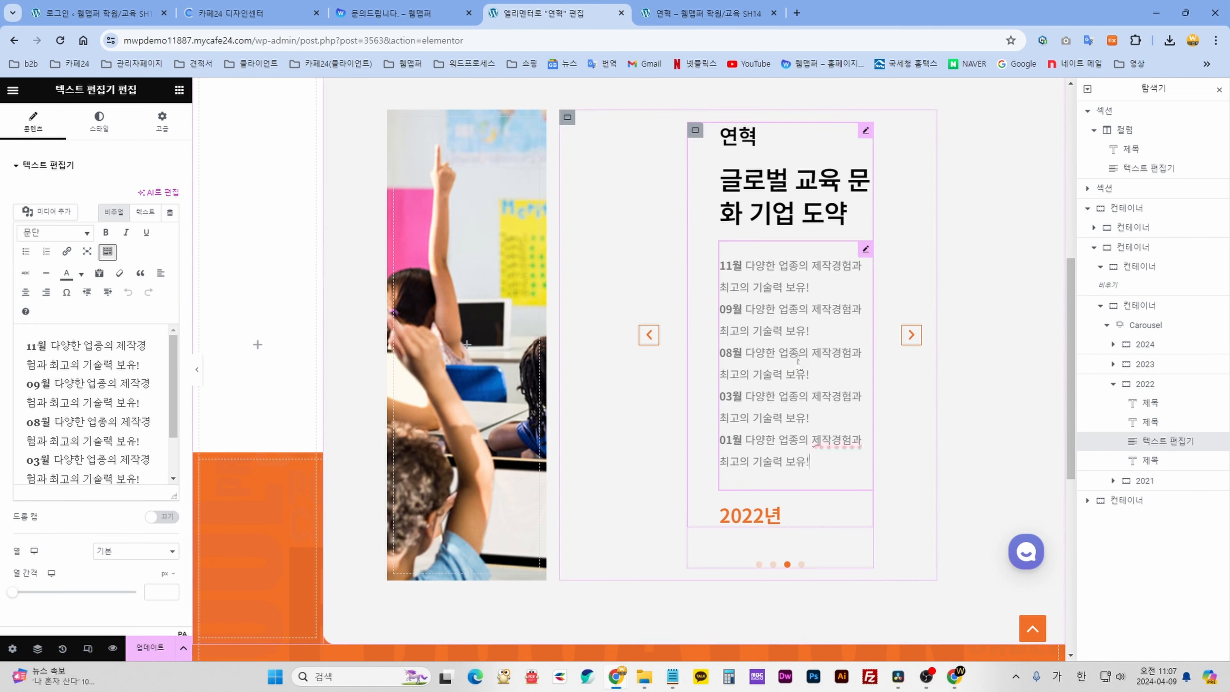
{"action": "left_click", "coordinate": [101, 382]}
{"action": "left_click", "coordinate": [755, 517]}
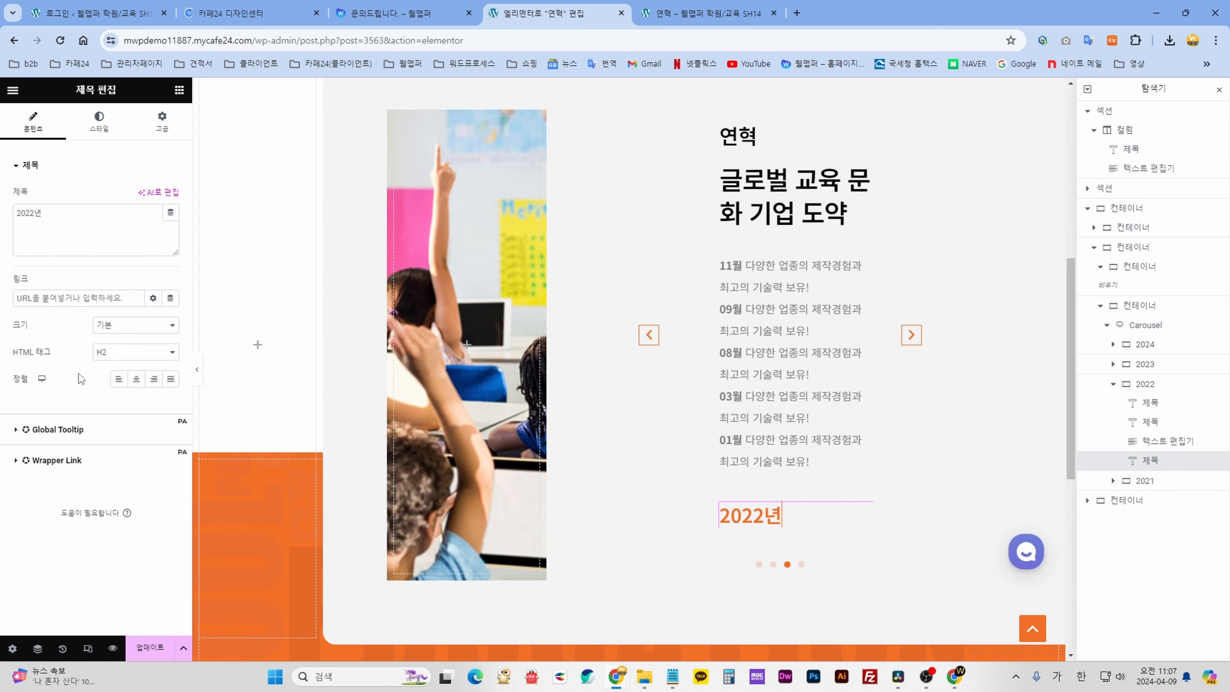
Expand the 2021 slide, view its history text and 2021년 heading settings, and collapse the 2022 slide.
{"action": "left_click", "coordinate": [1113, 481]}
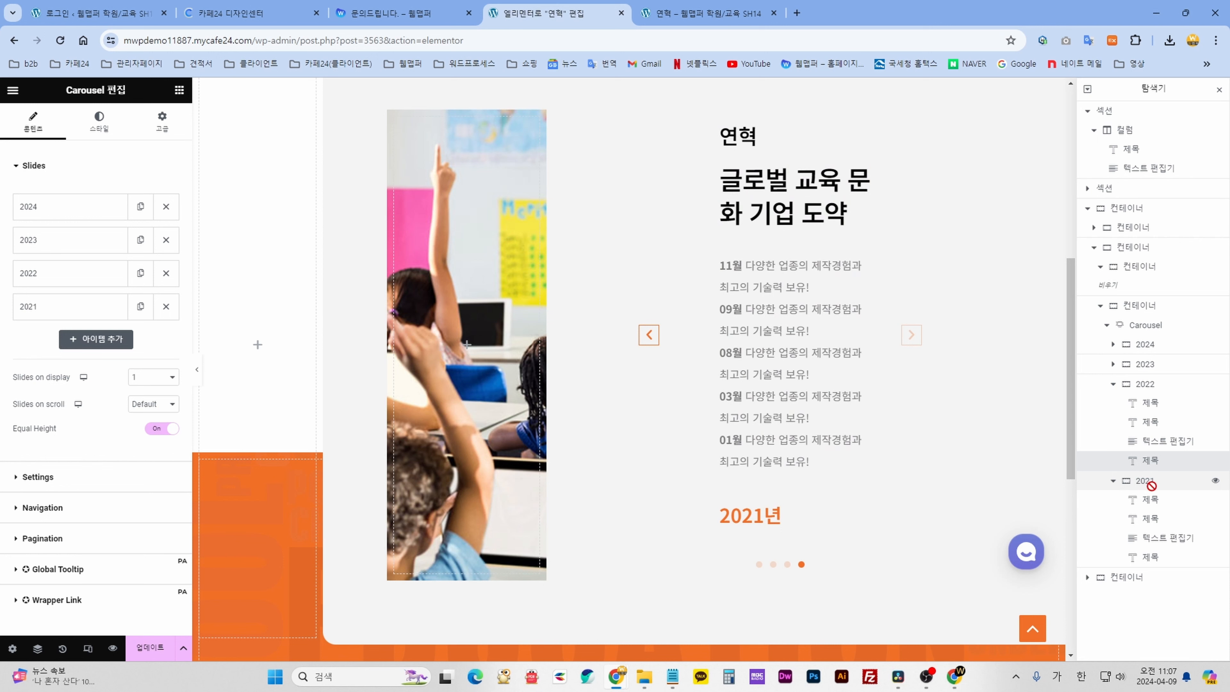
{"action": "left_click", "coordinate": [1162, 538]}
{"action": "left_click", "coordinate": [1150, 562]}
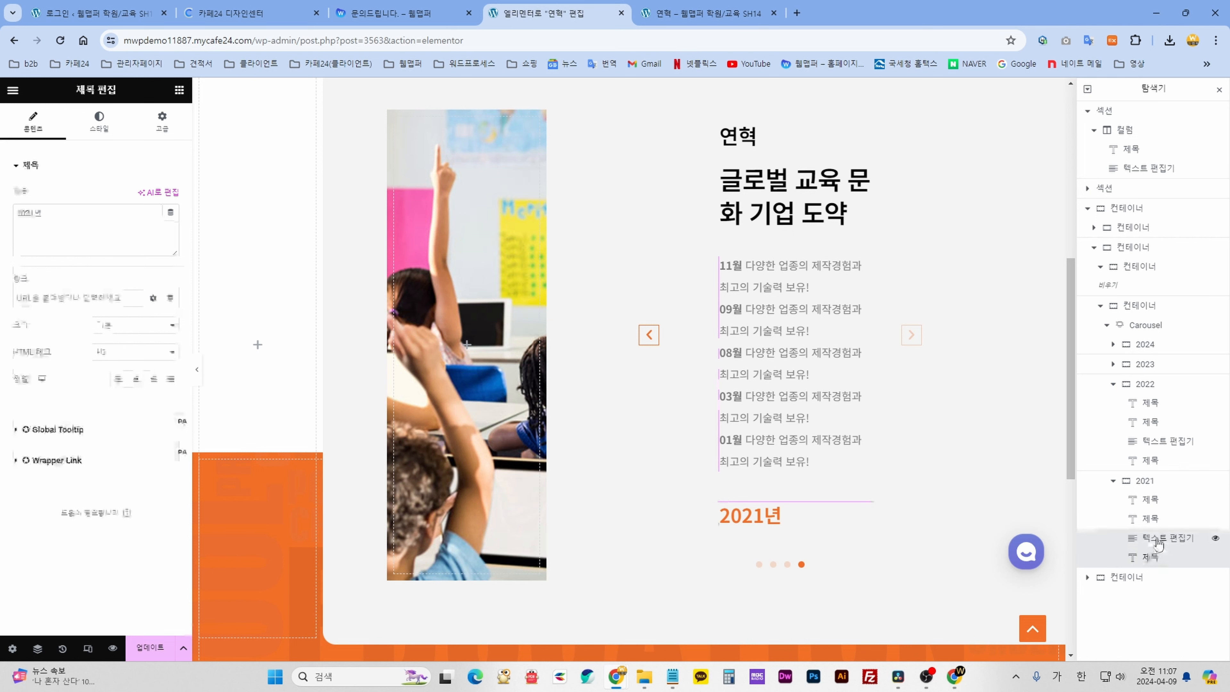
{"action": "left_click", "coordinate": [1154, 541]}
{"action": "left_click", "coordinate": [1152, 556]}
{"action": "left_click", "coordinate": [1152, 546]}
{"action": "left_click", "coordinate": [1154, 556]}
{"action": "left_click", "coordinate": [1157, 539]}
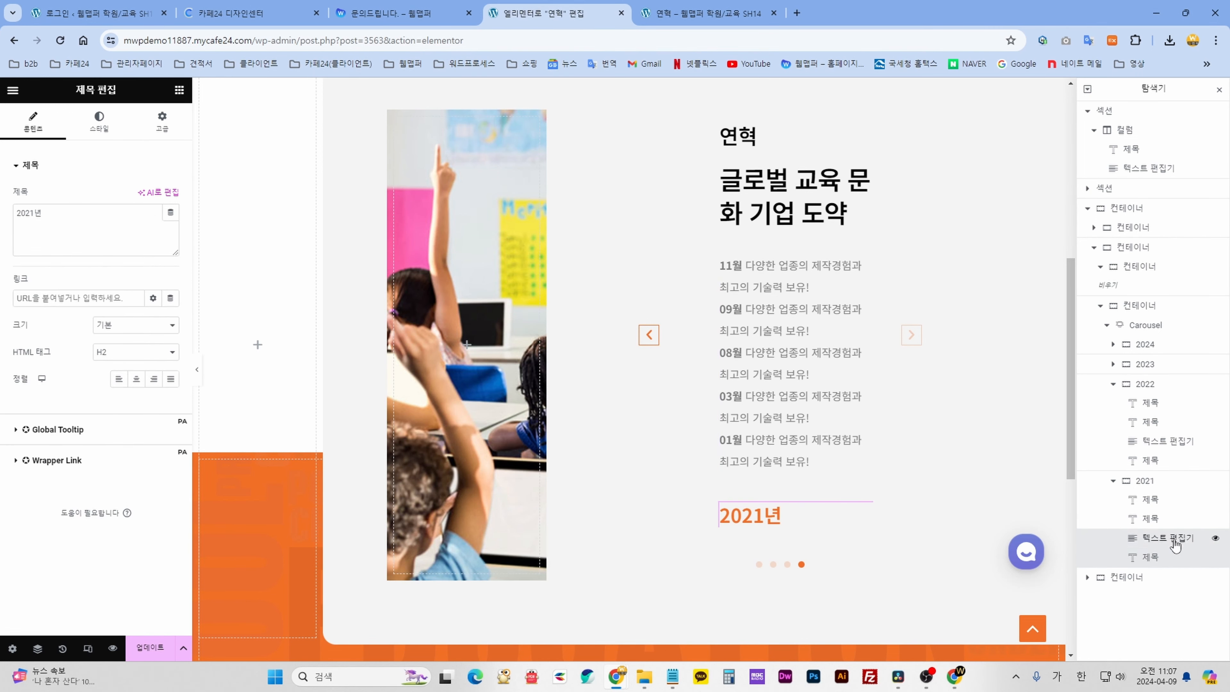
{"action": "left_click", "coordinate": [1152, 557]}
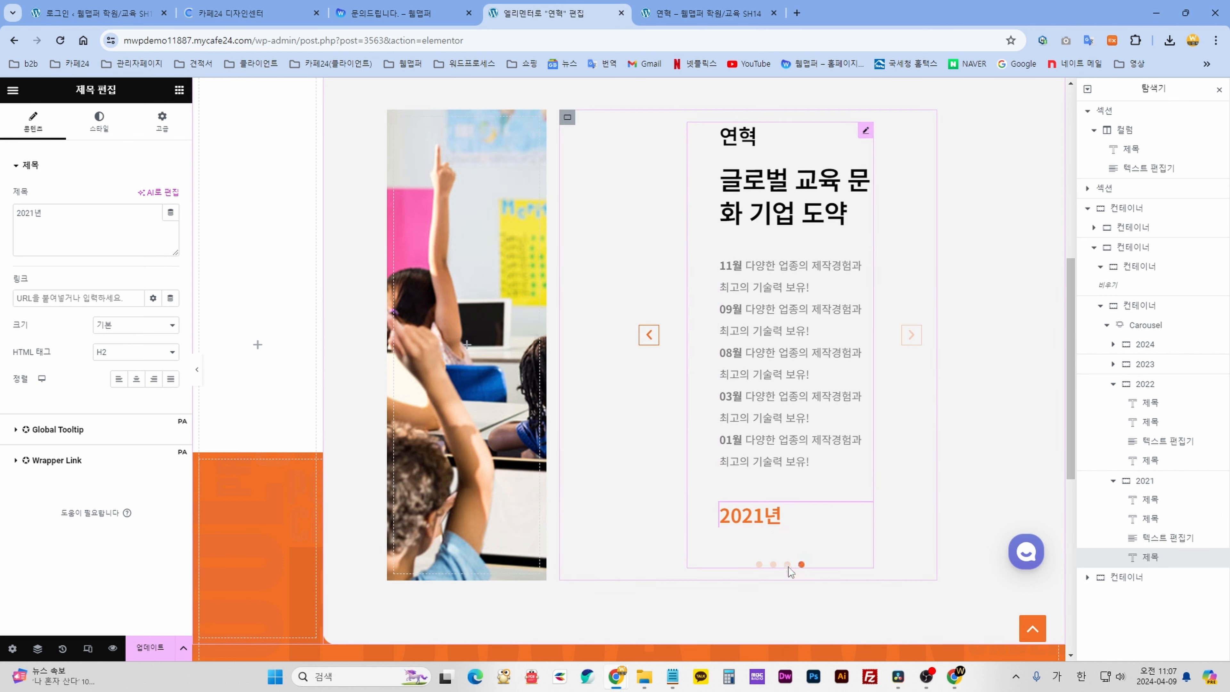
{"action": "left_click", "coordinate": [1113, 383]}
{"action": "left_click", "coordinate": [769, 323]}
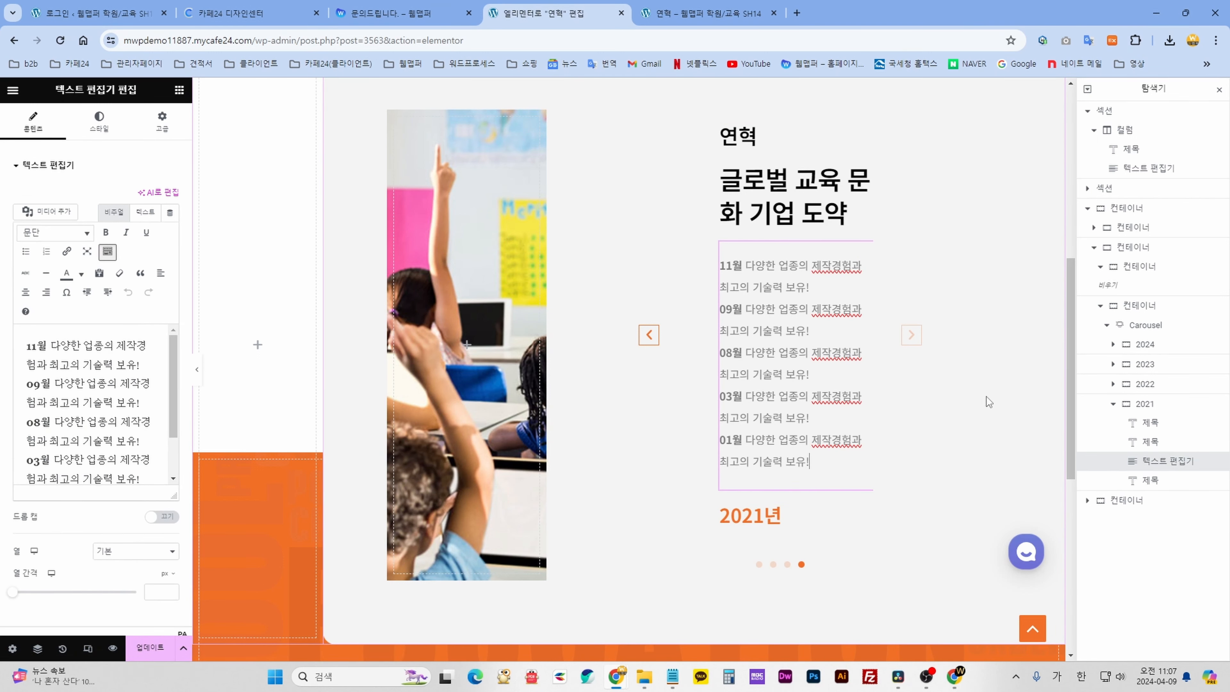
Duplicate the 2021 slide in the Carousel widget and check the carousel on the page.
{"action": "left_click", "coordinate": [1145, 326]}
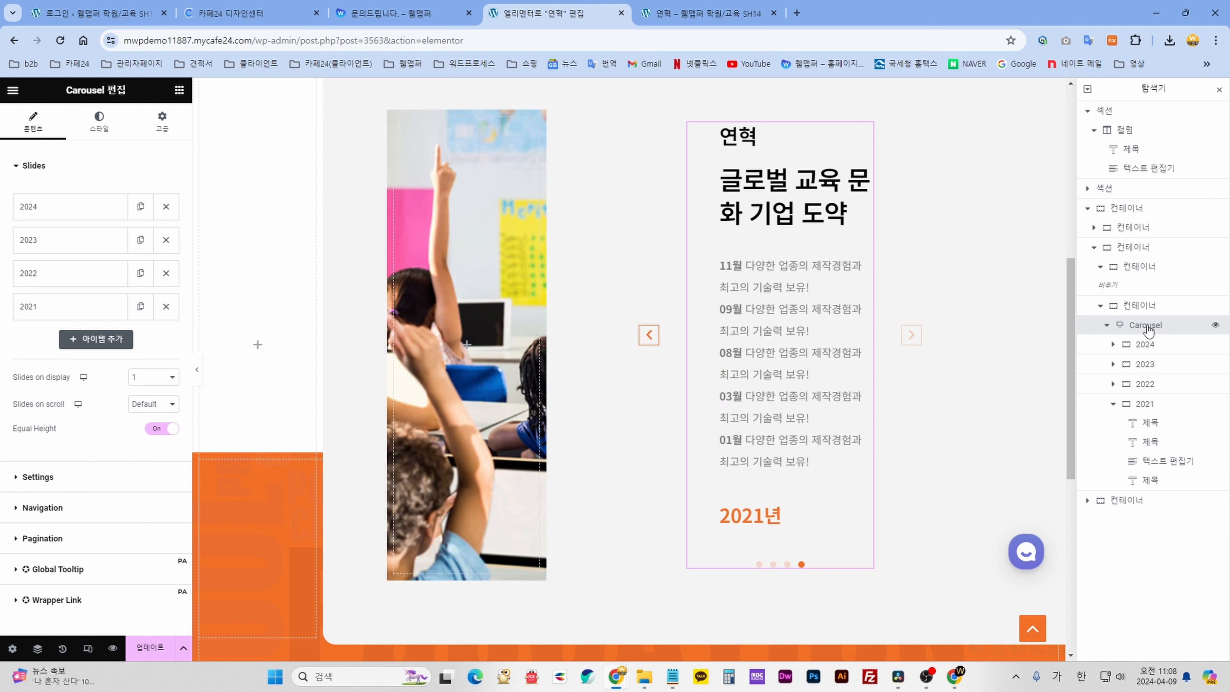
{"action": "left_click", "coordinate": [140, 306]}
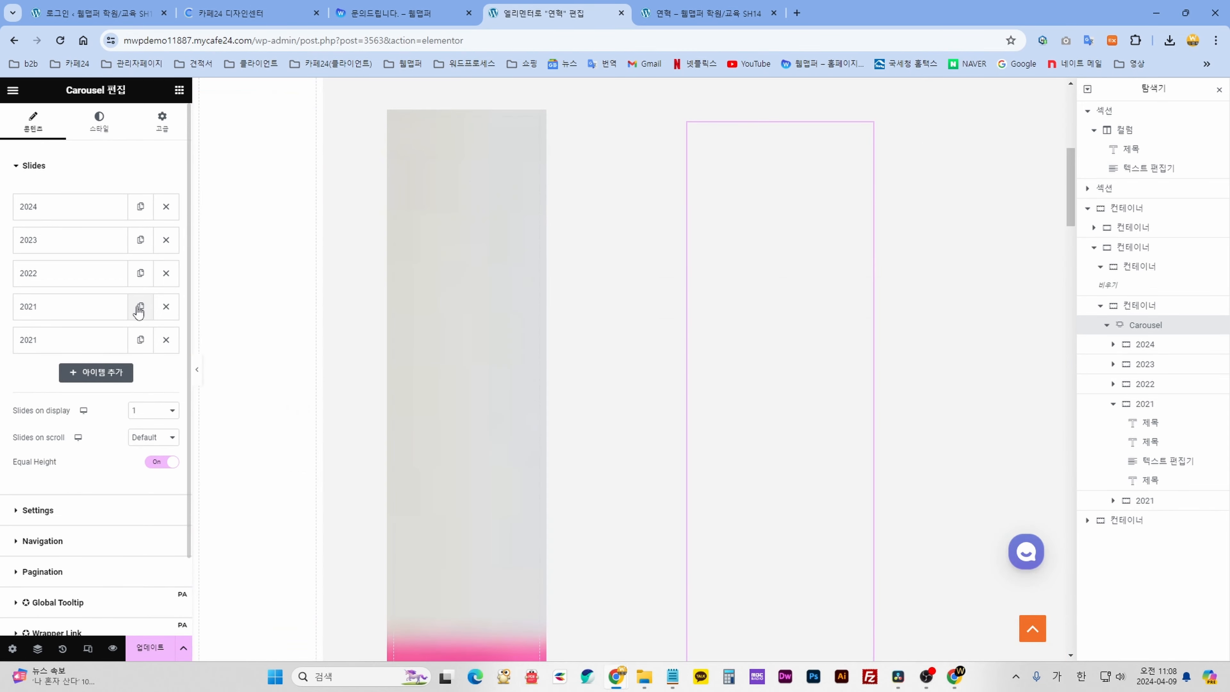
{"action": "scroll", "coordinate": [825, 499], "scroll_direction": "up", "scroll_amount": 2}
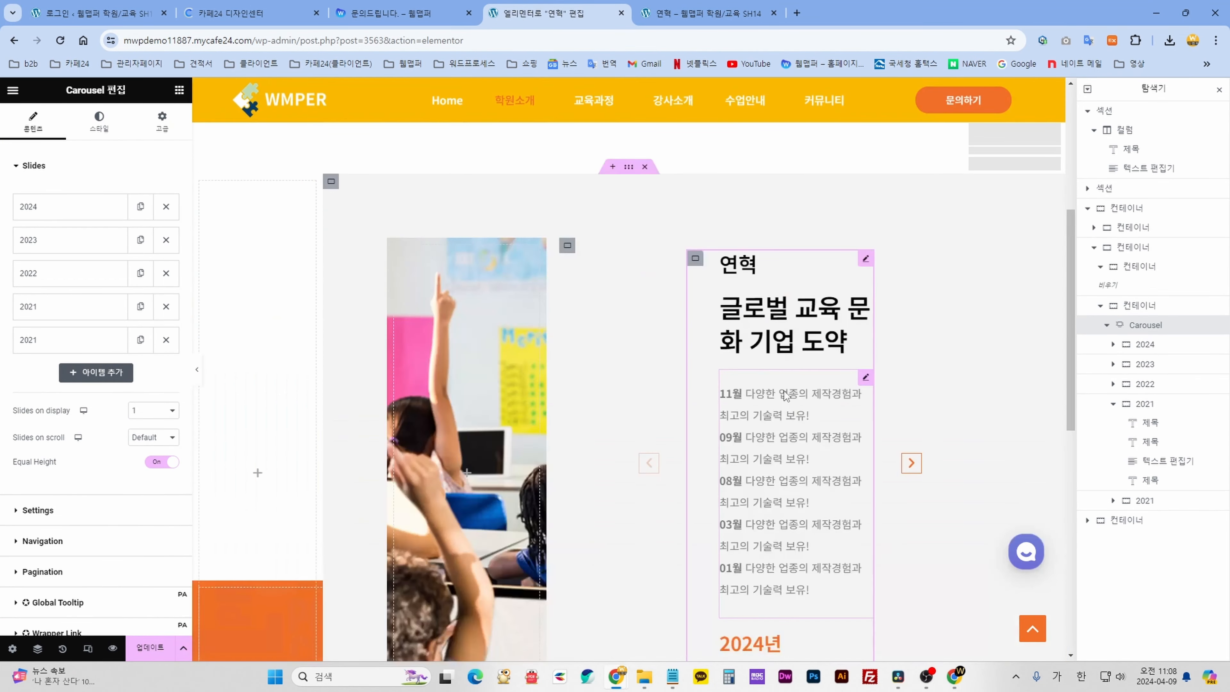
{"action": "scroll", "coordinate": [858, 529], "scroll_direction": "down", "scroll_amount": 3}
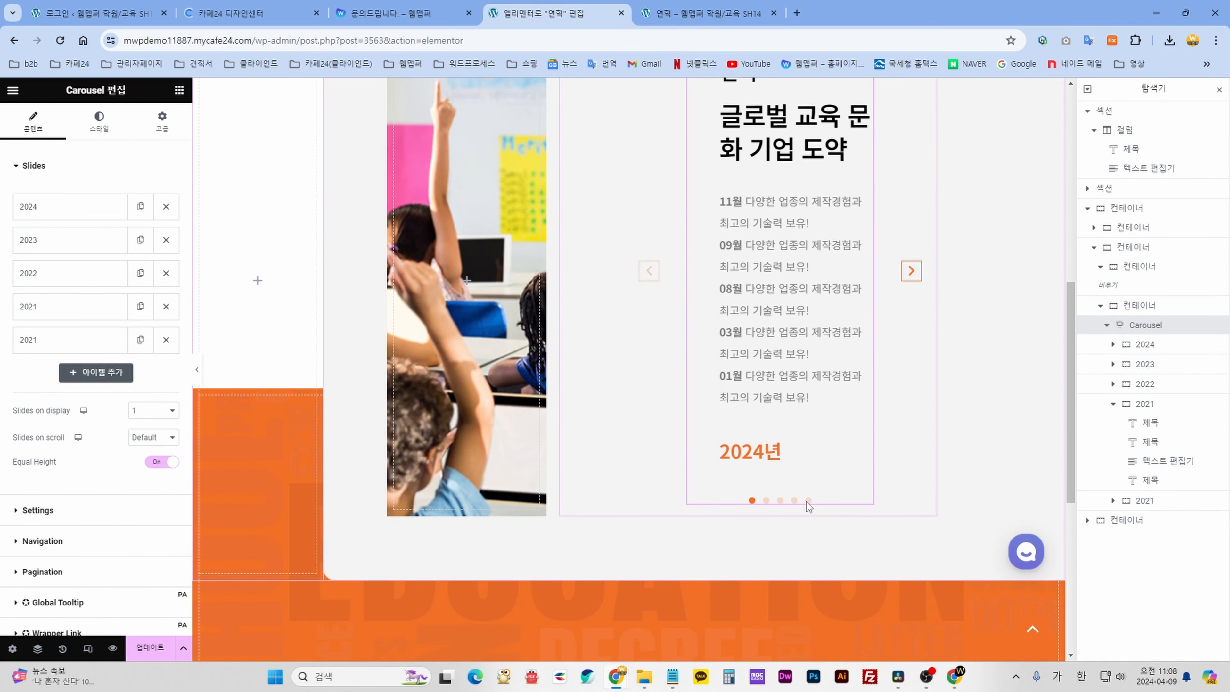
Change the title of the duplicated 2021 slide in the Carousel widget to 2020 and expand that slide in the structure.
{"action": "left_click", "coordinate": [99, 345]}
{"action": "left_click", "coordinate": [49, 388]}
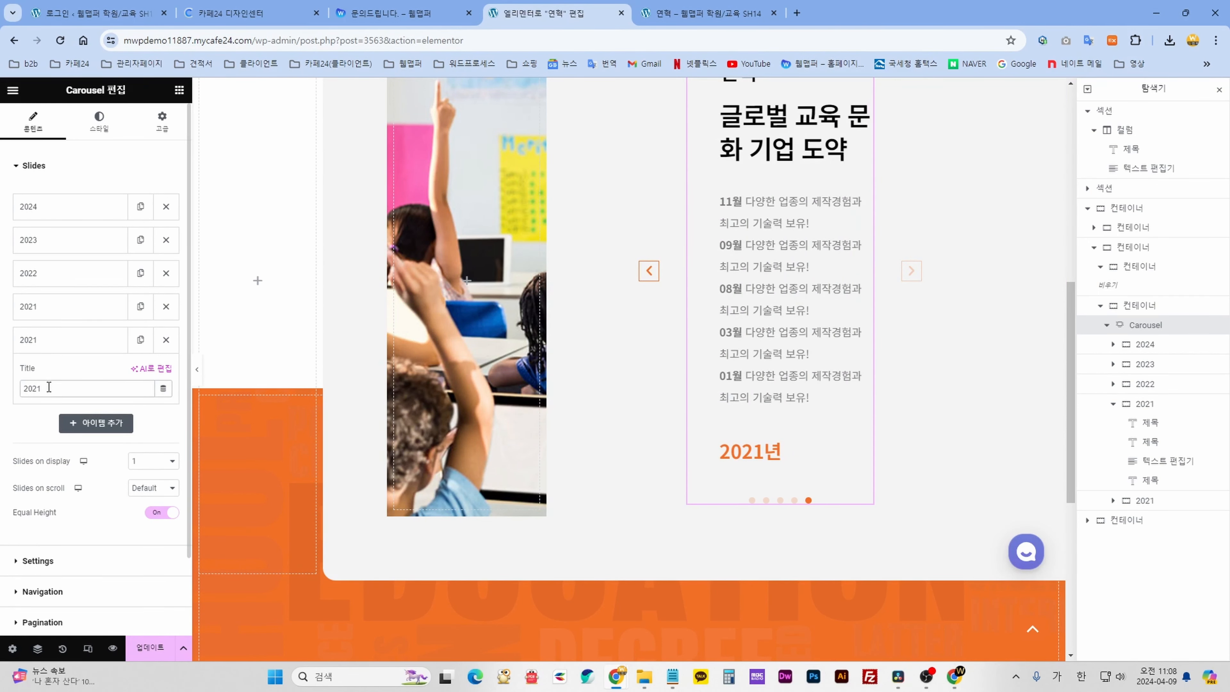
{"action": "key", "text": "BackSpace"}
{"action": "double_click", "coordinate": [1144, 500]}
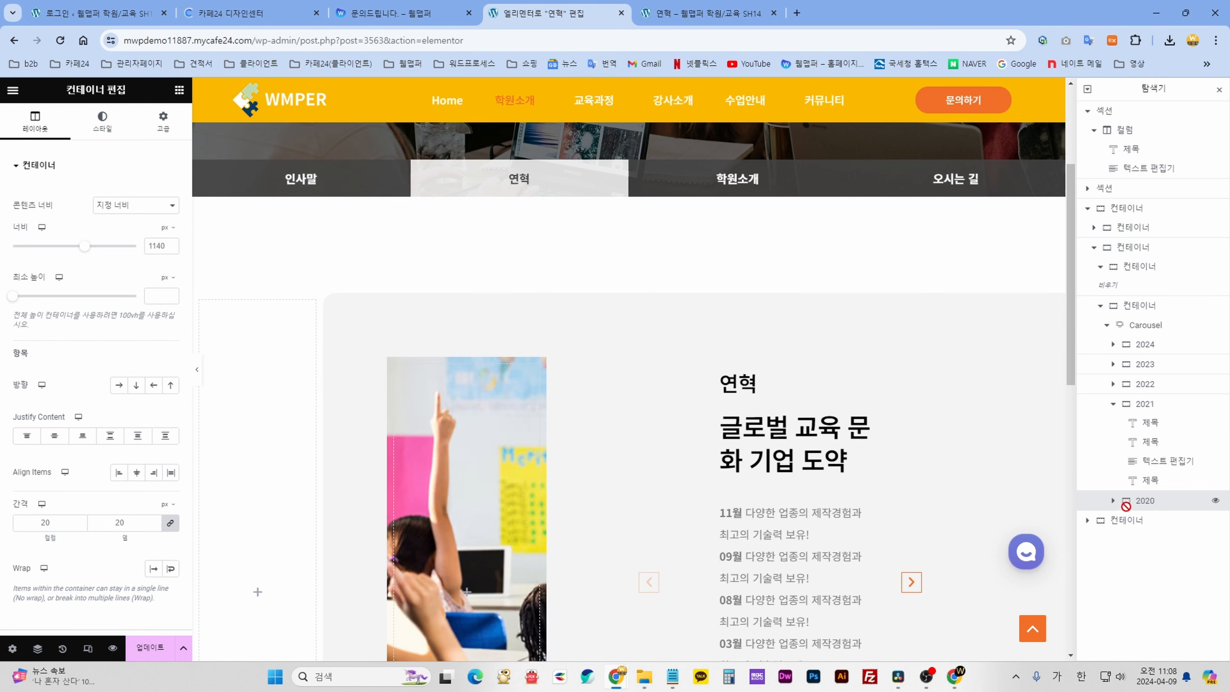
{"action": "left_click", "coordinate": [1116, 500]}
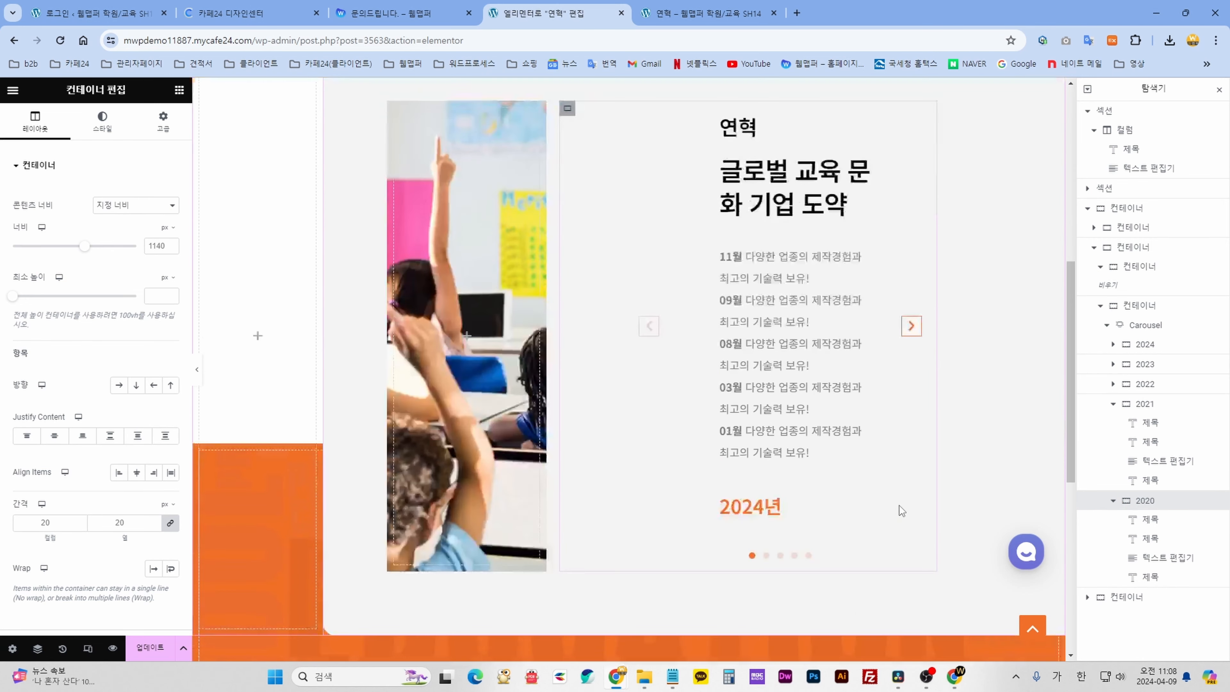
Advance the carousel to its last slide and clear all the history text of the 2020 slide.
{"action": "left_click", "coordinate": [919, 337]}
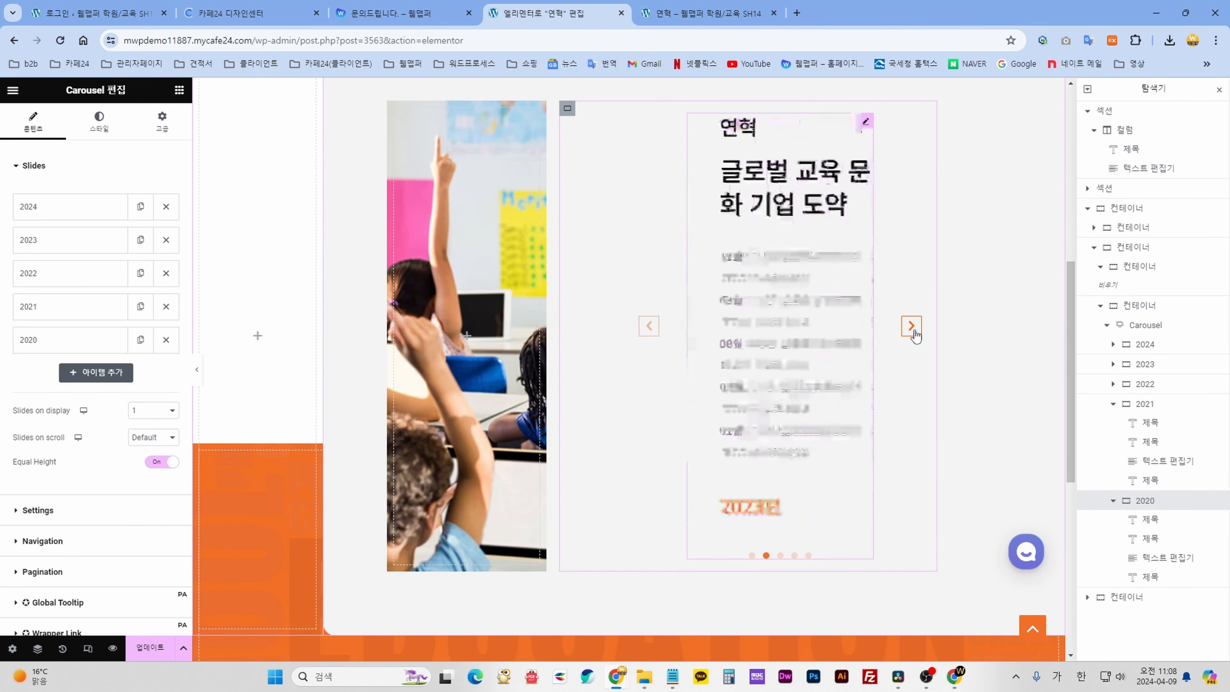
{"action": "left_click", "coordinate": [917, 336]}
{"action": "left_click", "coordinate": [915, 334]}
{"action": "left_click", "coordinate": [915, 334]}
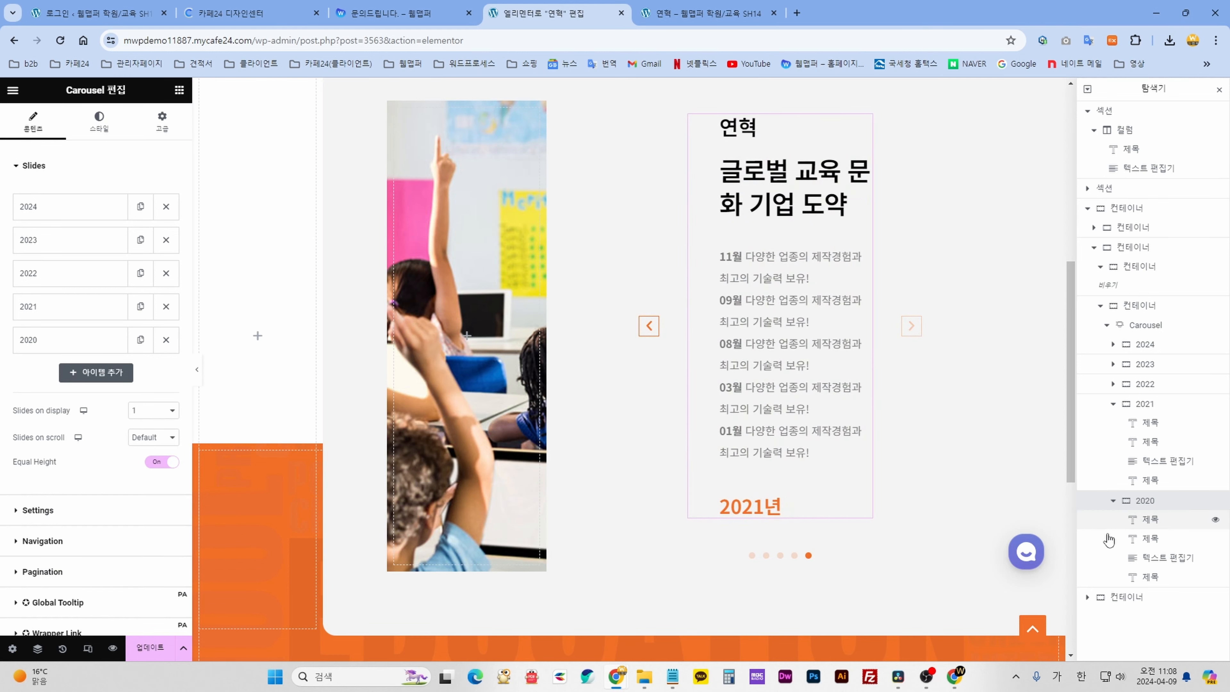
{"action": "left_click", "coordinate": [1152, 562]}
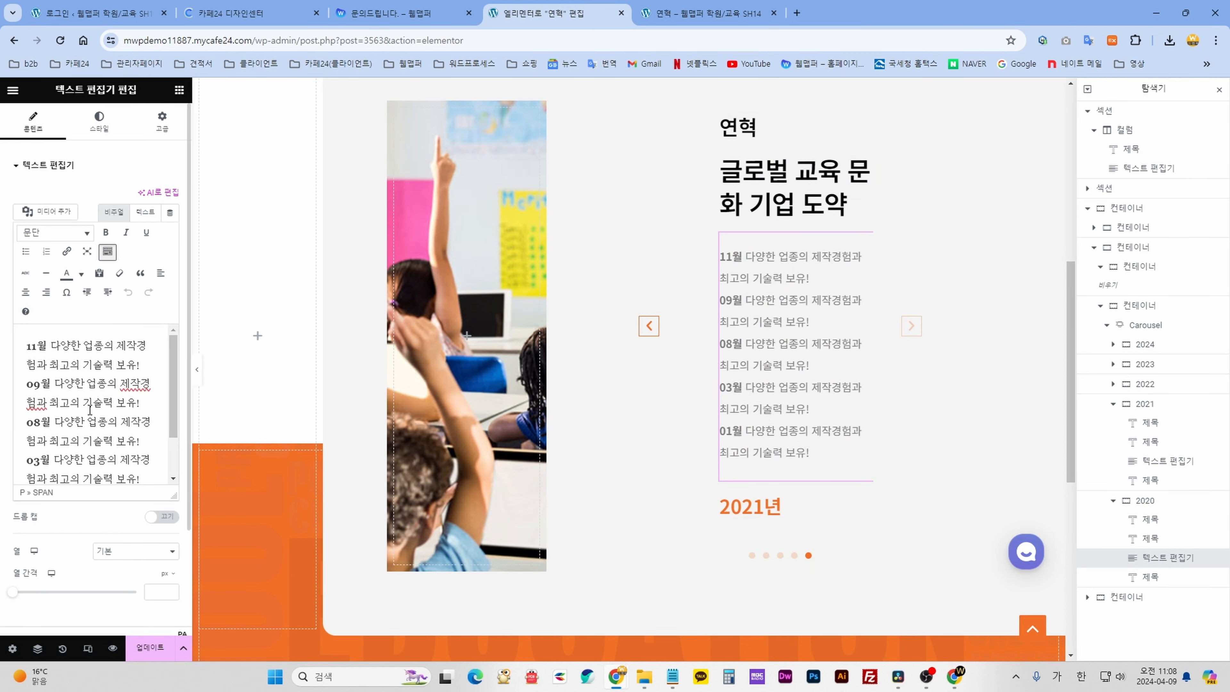
{"action": "key", "text": "ctrl+a"}
{"action": "key", "text": "BackSpace"}
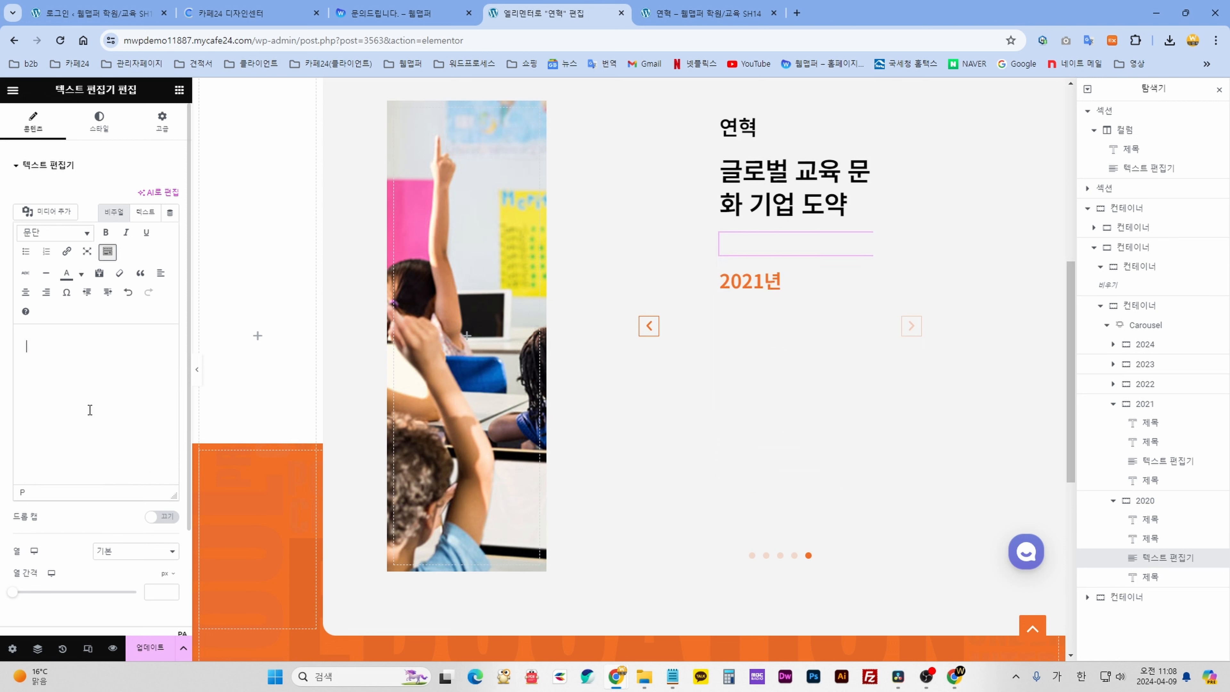
Enter "10월 연혁 입력합니다." as the 2020 slide's history text and make 10월 bold.
{"action": "type", "text": "10ㅇ"}
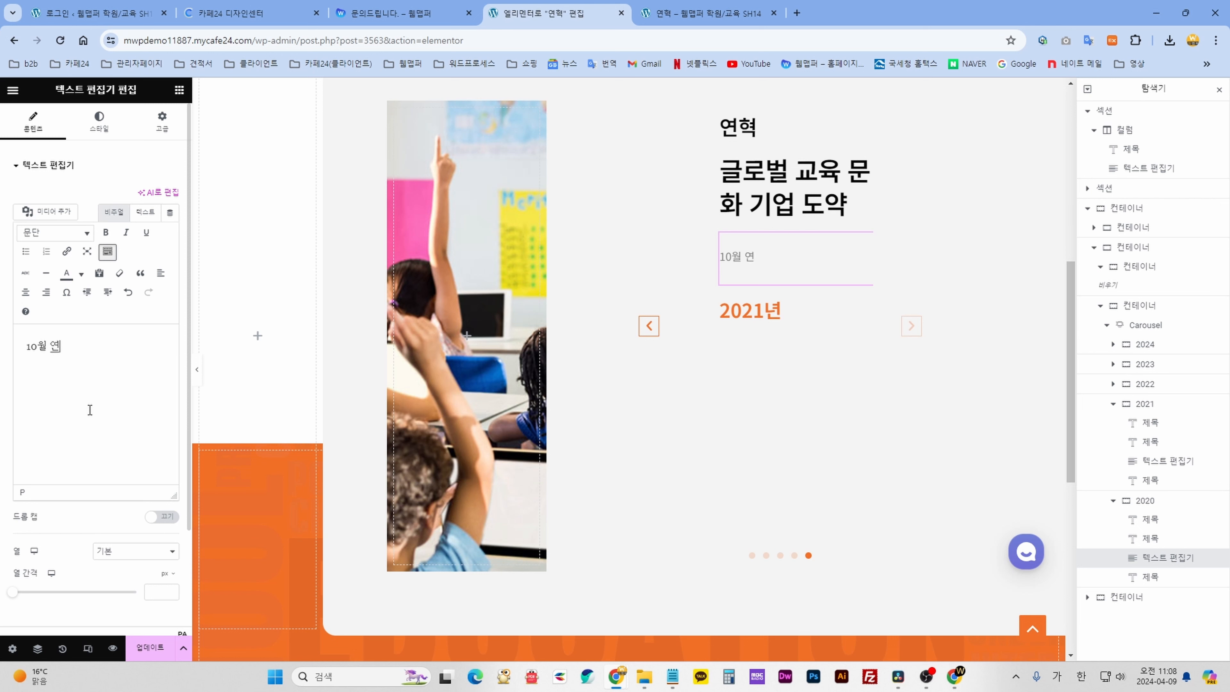
{"action": "type", "text": "ㅕ"}
{"action": "key", "text": "BackSpace"}
{"action": "key", "text": "BackSpace"}
{"action": "type", "text": "ㅂ력합니ㅏ"}
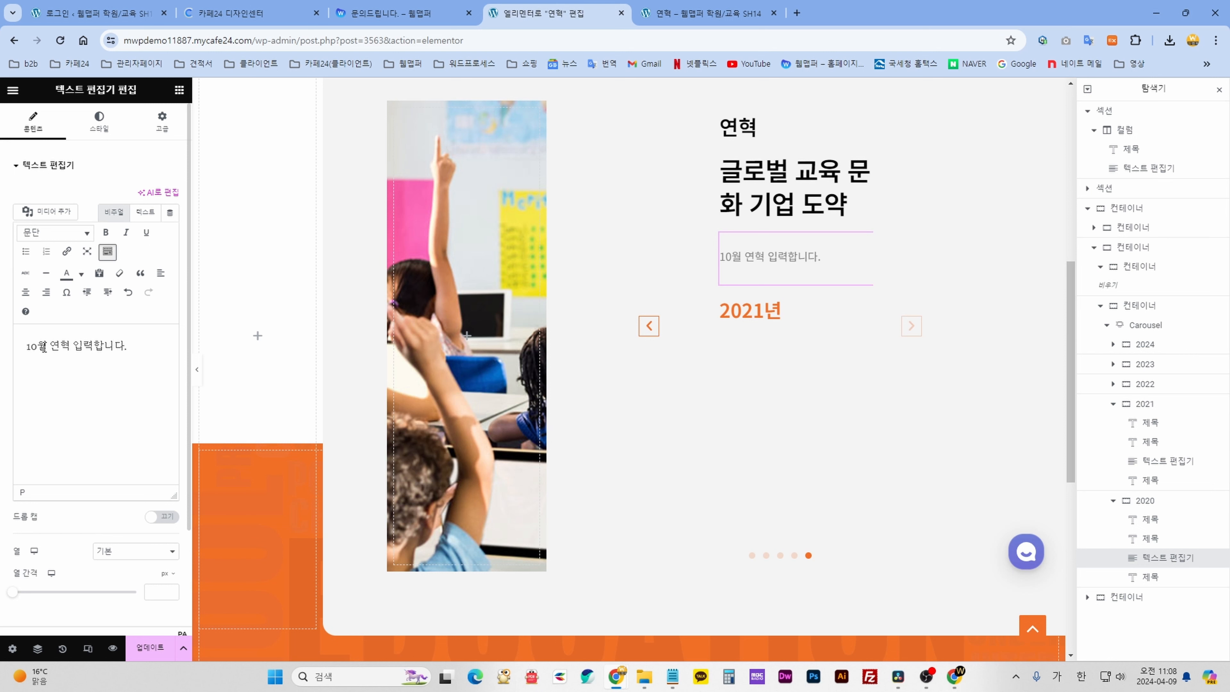
{"action": "left_click_drag", "start_coordinate": [45, 346], "coordinate": [24, 346]}
{"action": "left_click", "coordinate": [106, 232]}
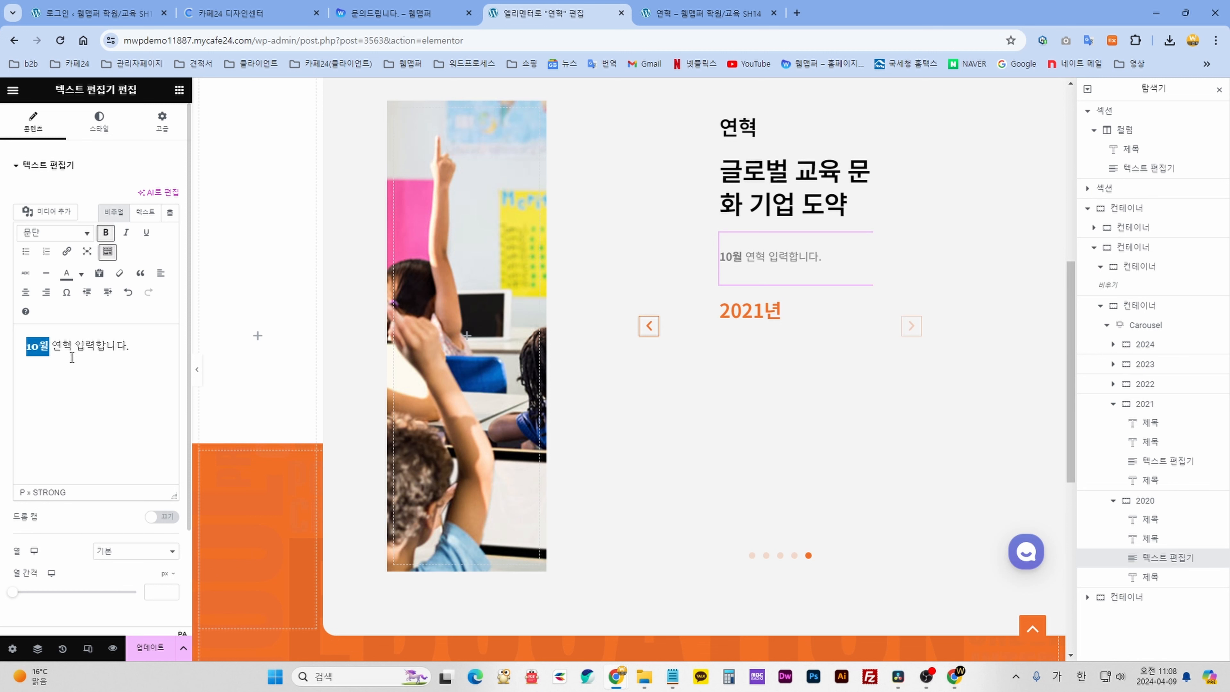
Copy the history entry onto a line directly below it with a single line break and change the copy's month to 02월.
{"action": "left_click", "coordinate": [72, 357]}
{"action": "left_click_drag", "start_coordinate": [134, 346], "coordinate": [18, 345]}
{"action": "key", "text": "ctrl+c"}
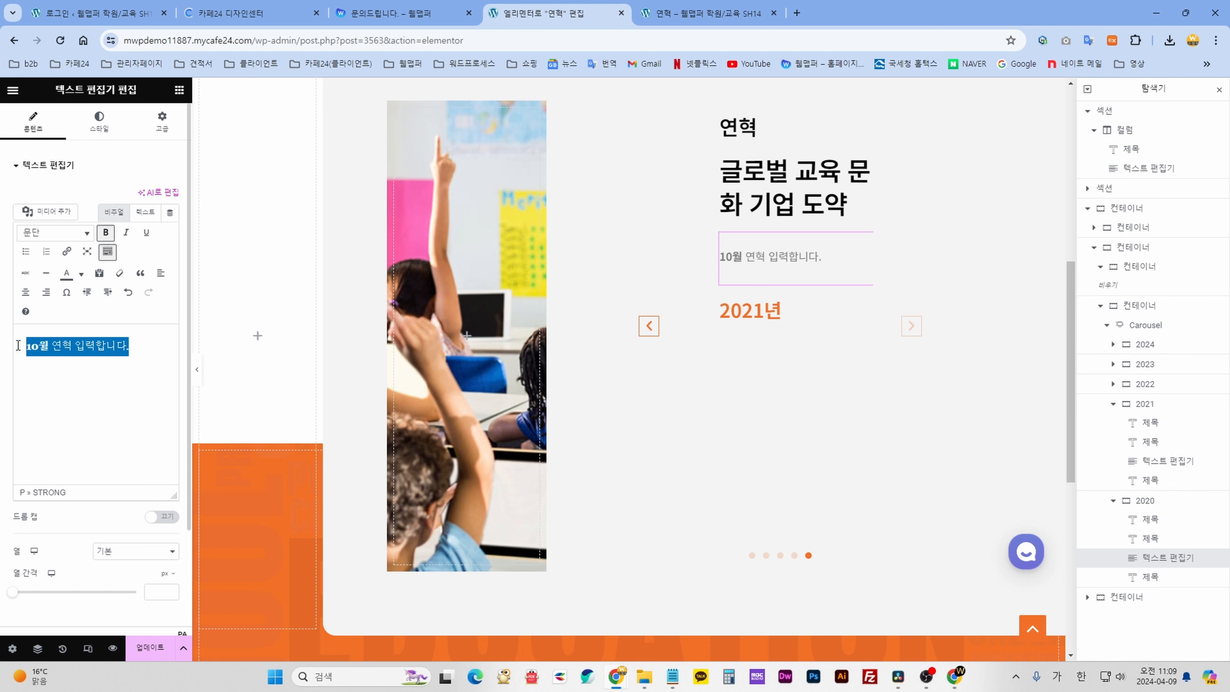
{"action": "left_click", "coordinate": [133, 344]}
{"action": "key", "text": "Return"}
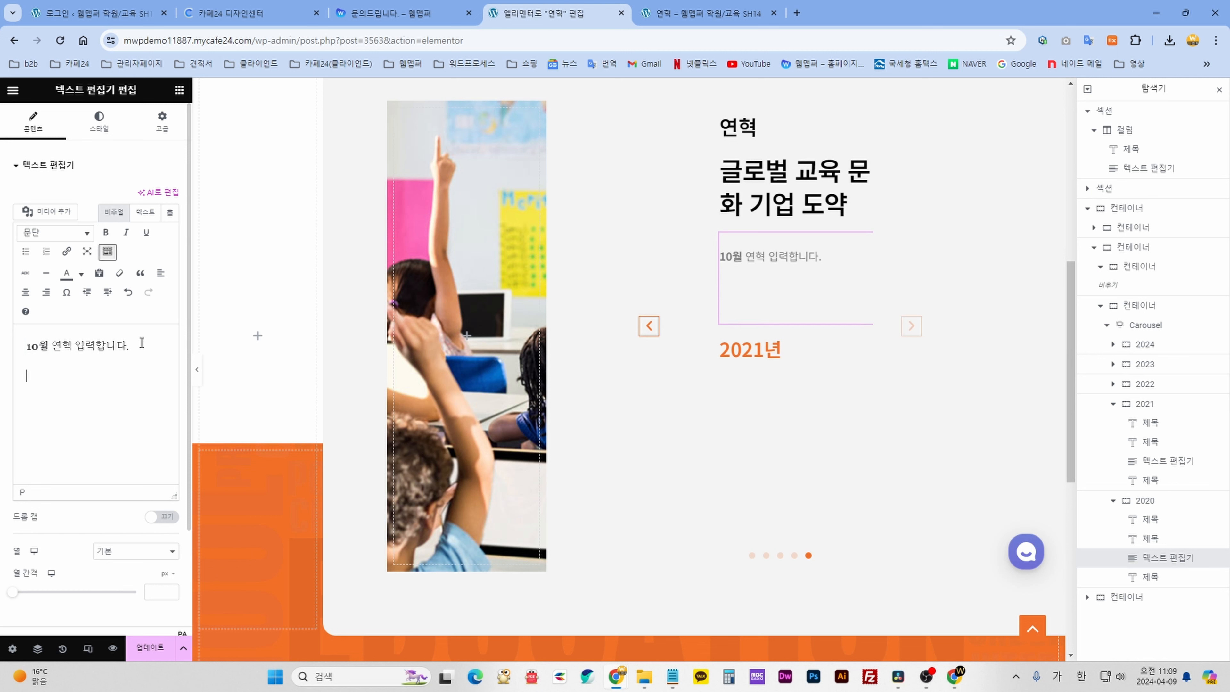
{"action": "key", "text": "ctrl+v"}
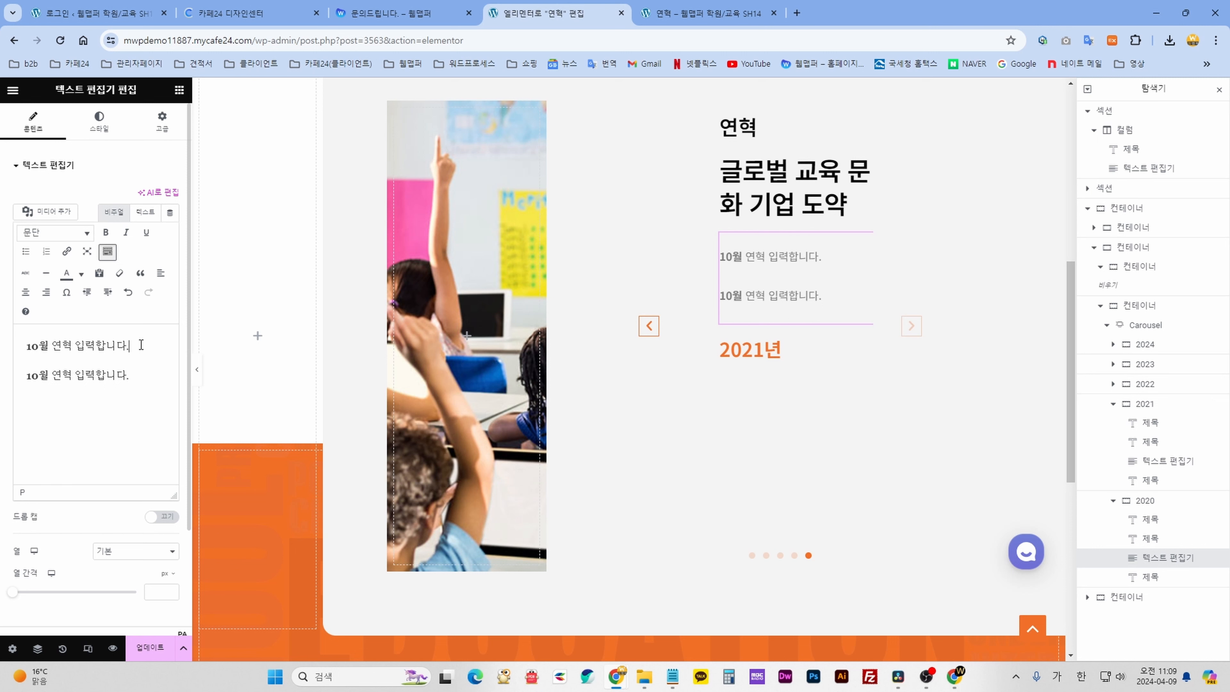
{"action": "key", "text": "Delete"}
{"action": "key", "text": "shift+Return"}
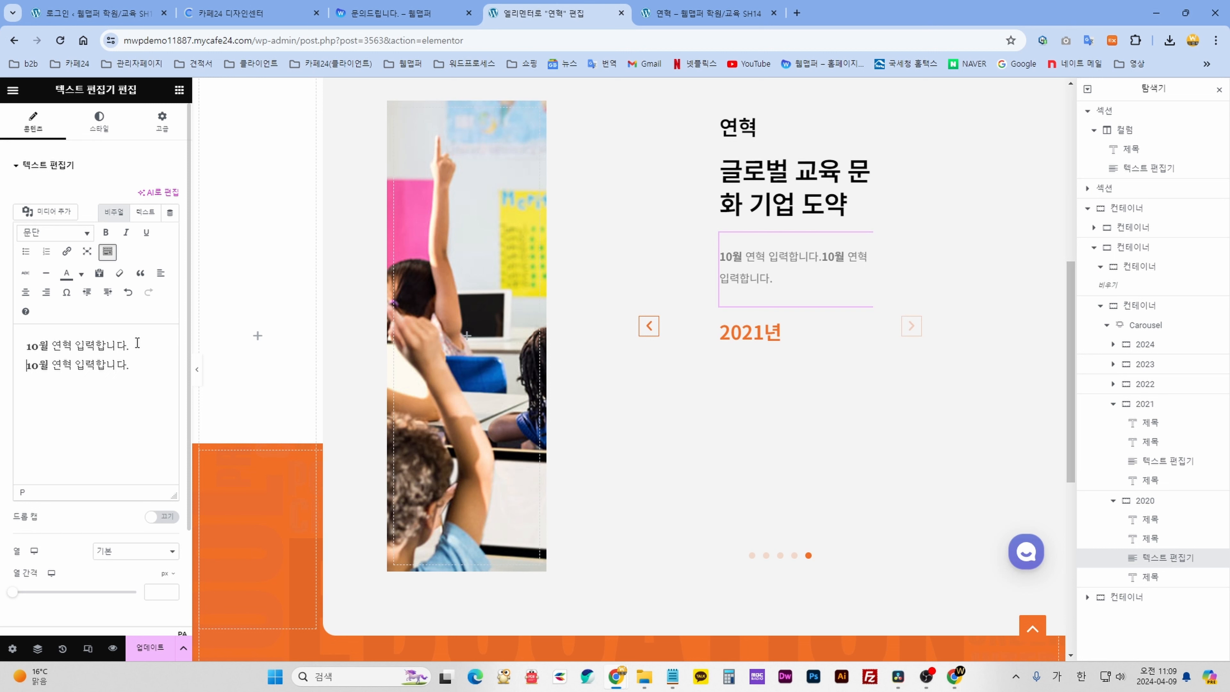
{"action": "left_click", "coordinate": [33, 366]}
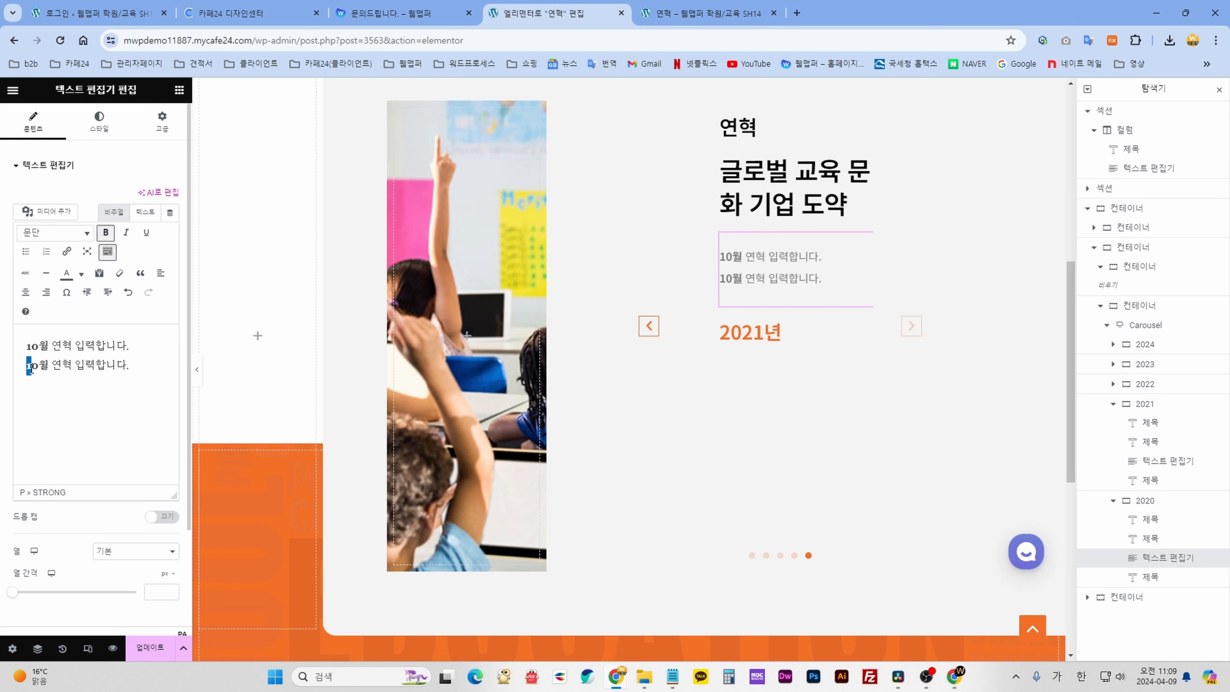
{"action": "left_click_drag", "start_coordinate": [39, 369], "coordinate": [31, 368]}
{"action": "type", "text": "02"}
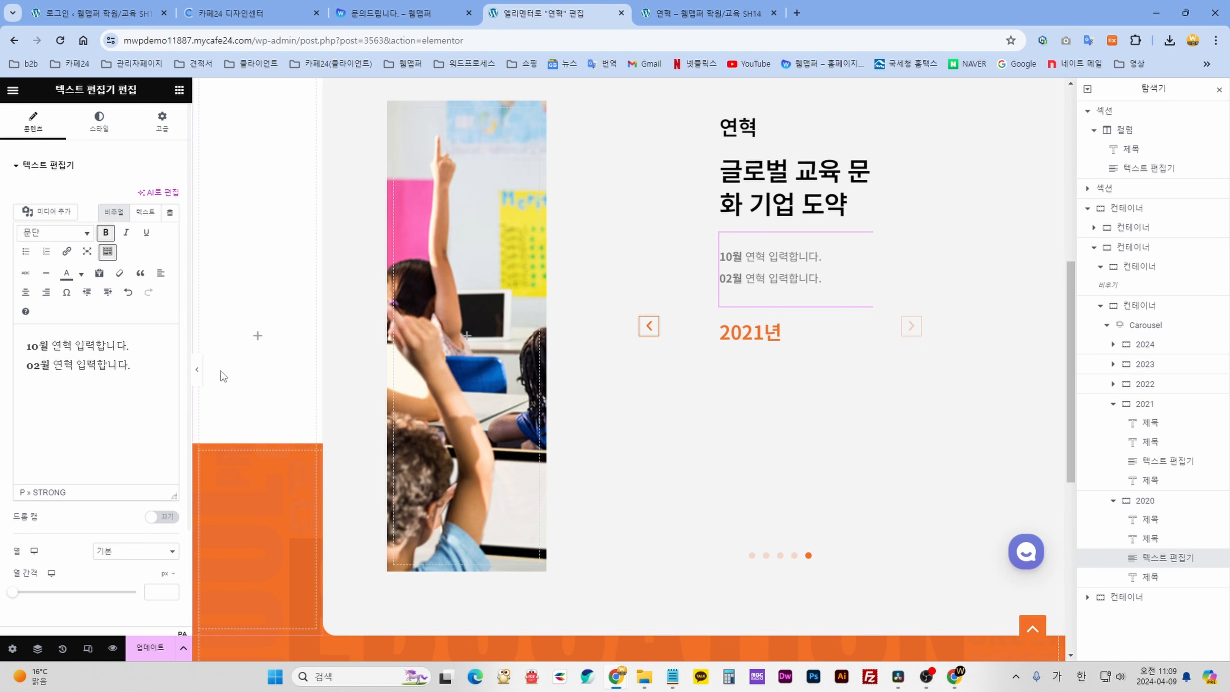
Change the 2020 slide's year heading to 2020년 and update the page.
{"action": "left_click", "coordinate": [1160, 579]}
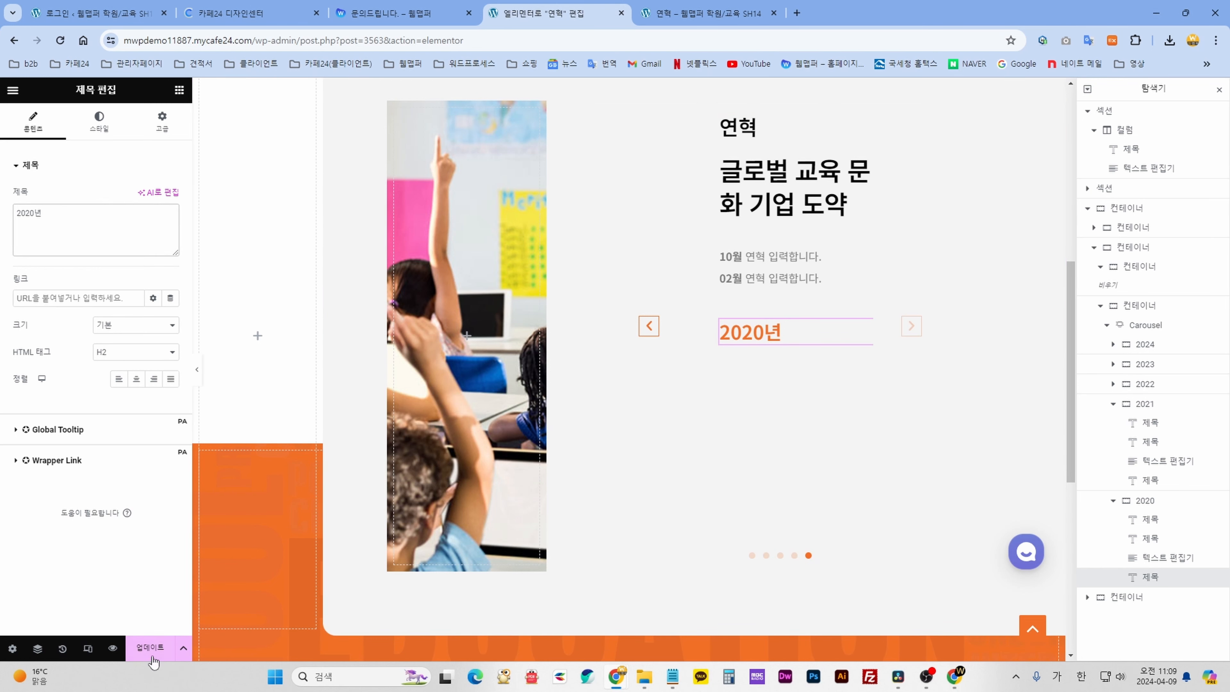
{"action": "left_click", "coordinate": [162, 652]}
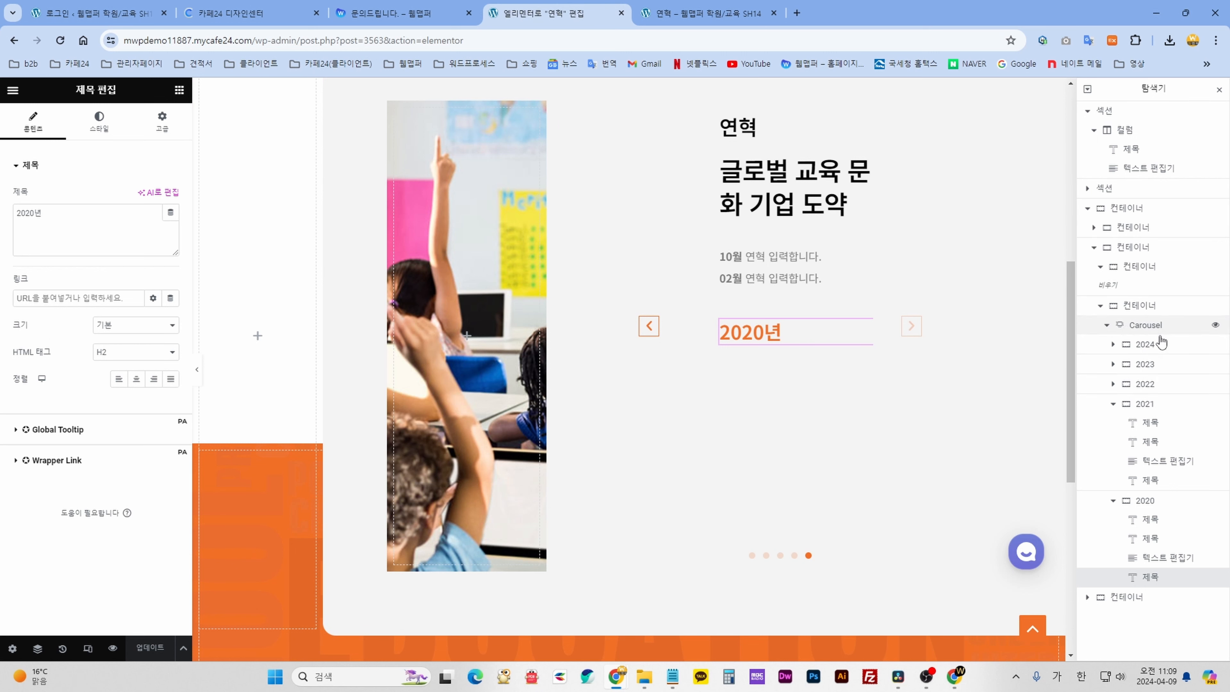
Delete the 2020 slide from the Carousel widget and update the page.
{"action": "left_click", "coordinate": [1132, 327]}
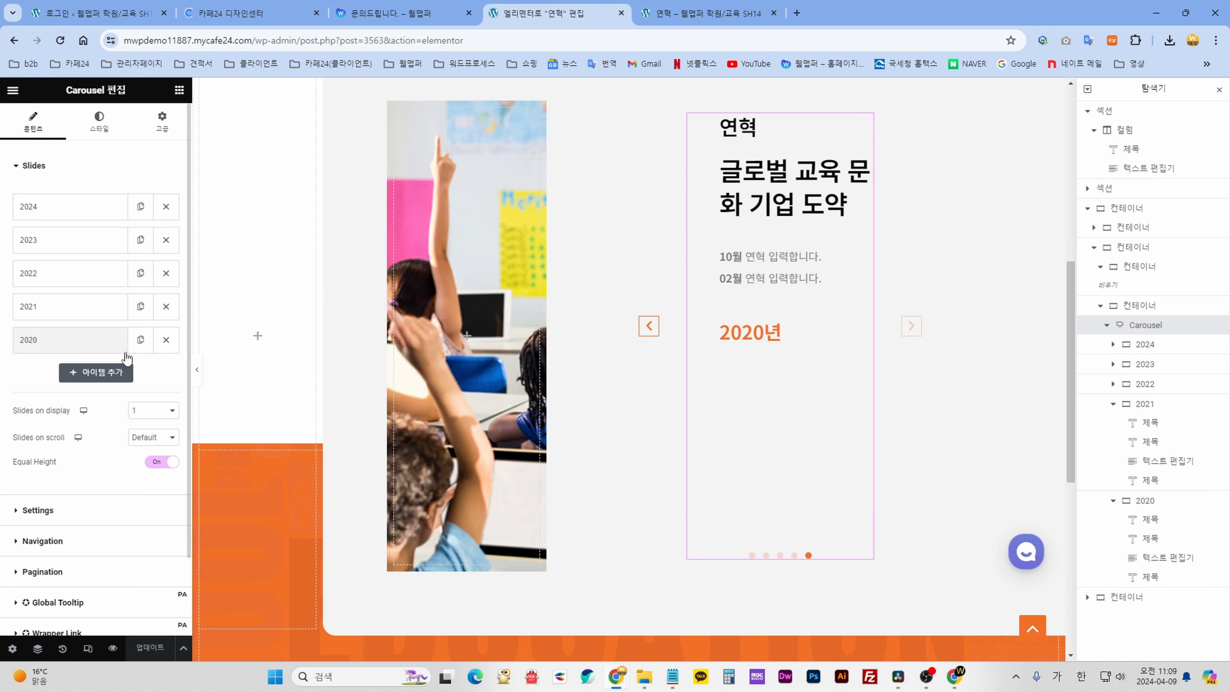
{"action": "left_click", "coordinate": [166, 340]}
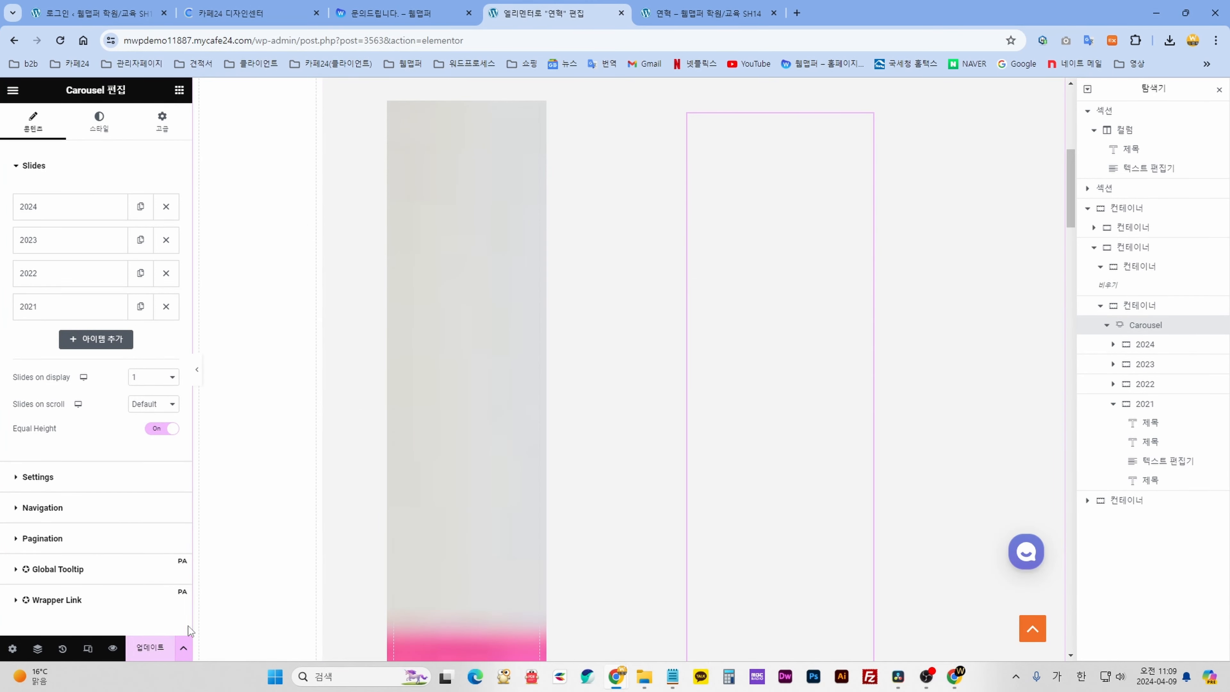
{"action": "left_click", "coordinate": [150, 647]}
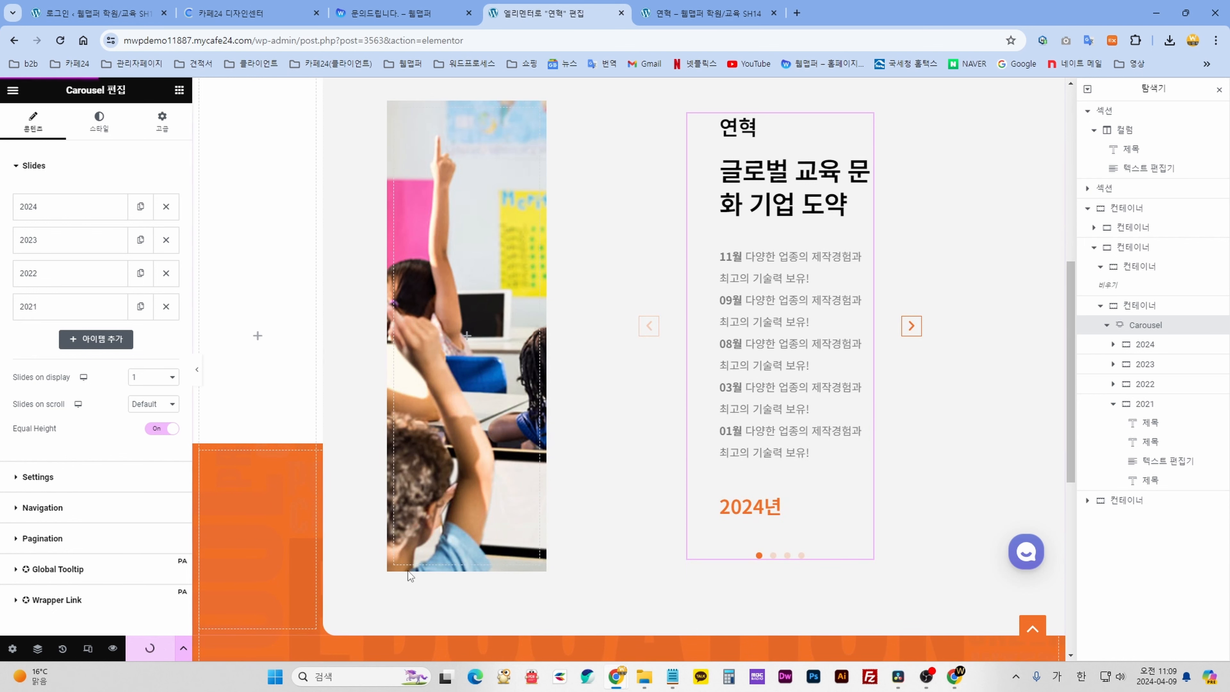
Collapse the container holding the carousel in the structure and open the background style settings of the last container.
{"action": "scroll", "coordinate": [672, 461], "scroll_direction": "up", "scroll_amount": 4}
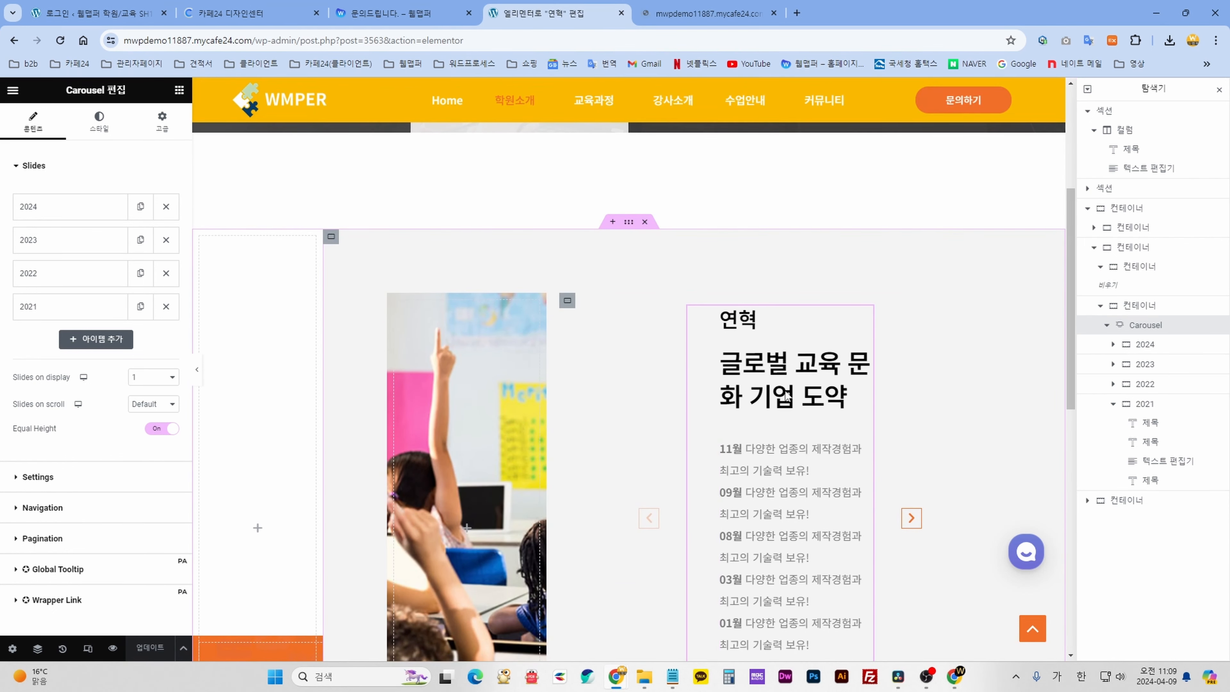
{"action": "scroll", "coordinate": [772, 463], "scroll_direction": "down", "scroll_amount": 9}
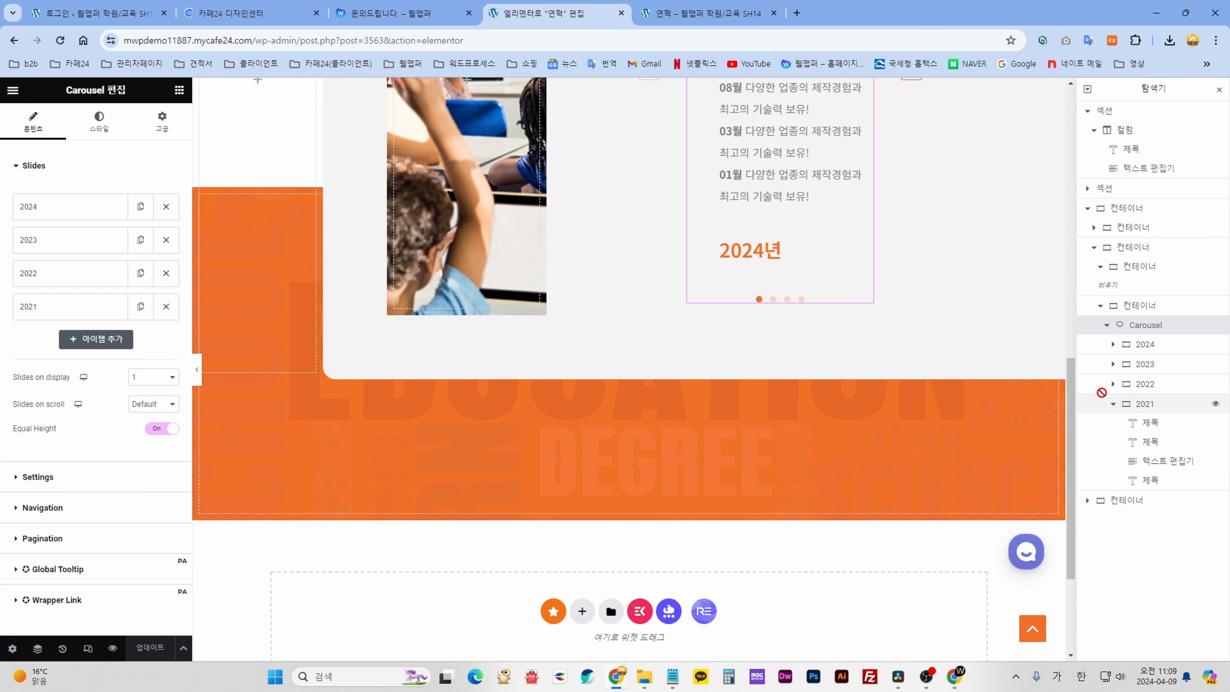
{"action": "left_click", "coordinate": [1099, 307]}
{"action": "left_click", "coordinate": [1099, 306]}
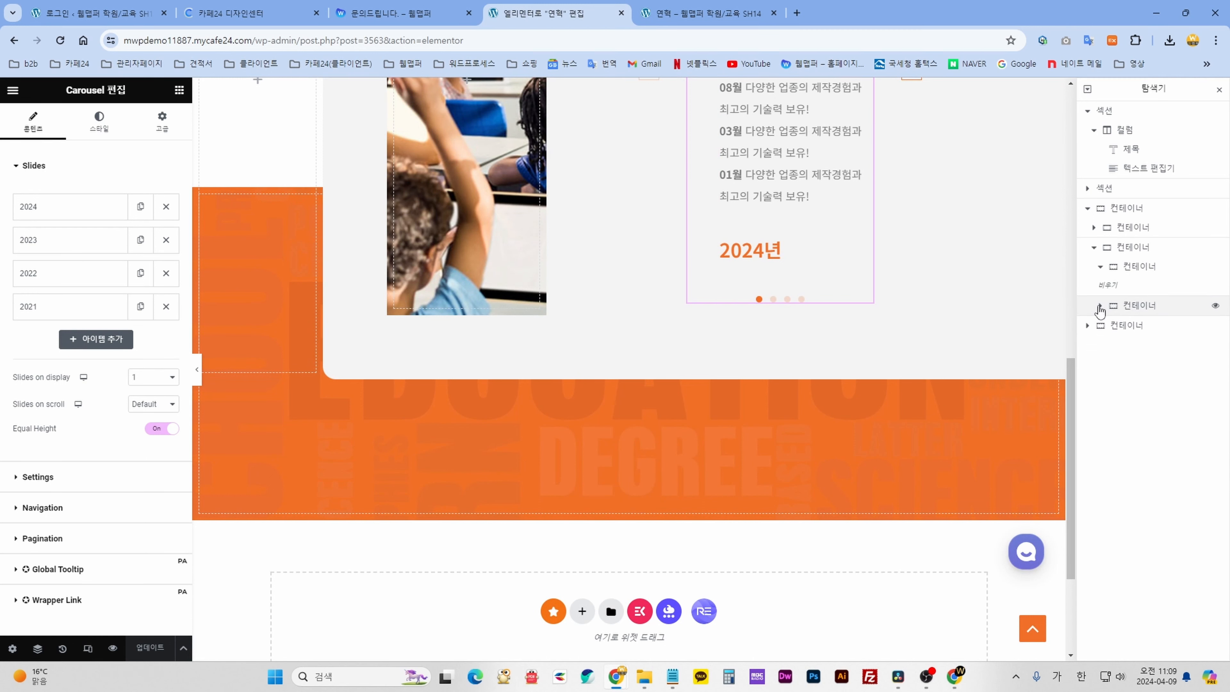
{"action": "scroll", "coordinate": [677, 461], "scroll_direction": "up", "scroll_amount": 1}
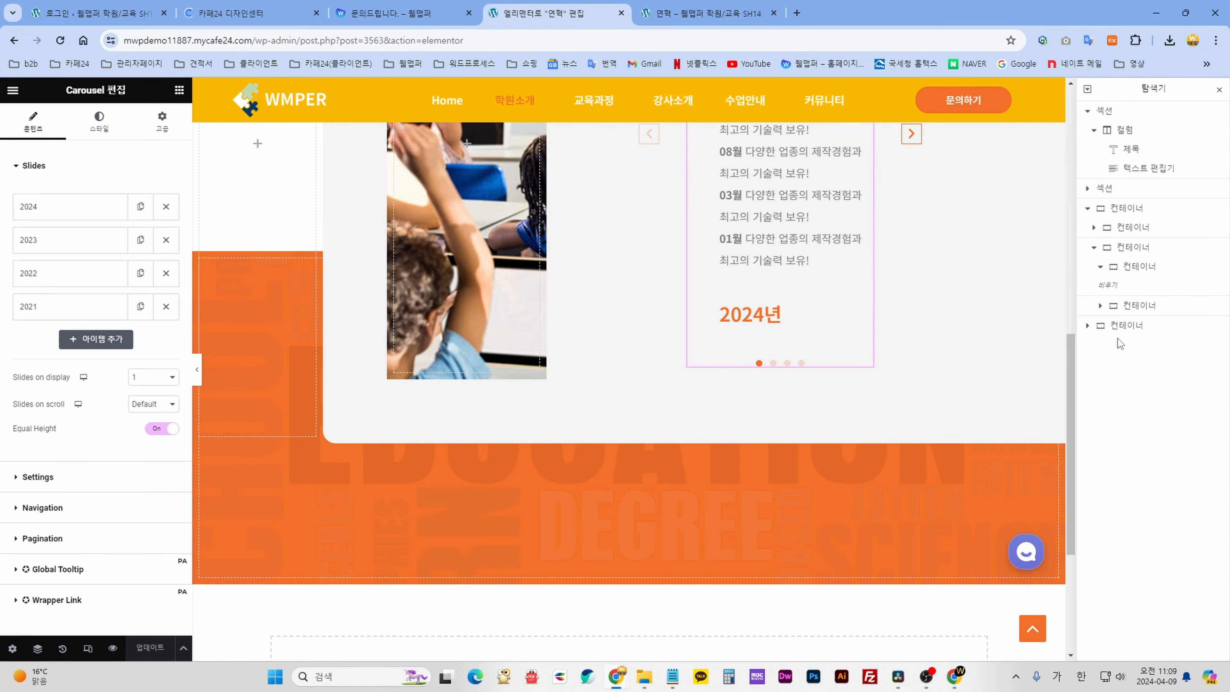
{"action": "left_click", "coordinate": [1093, 247]}
{"action": "left_click", "coordinate": [1134, 270]}
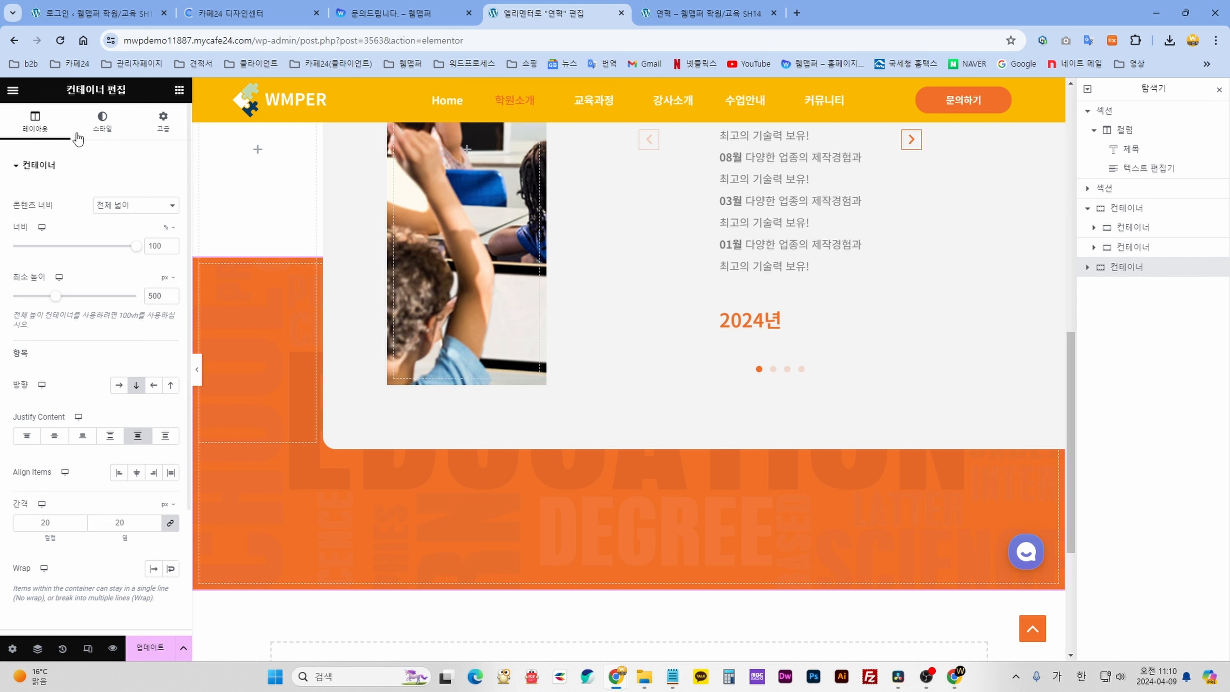
{"action": "left_click", "coordinate": [104, 122]}
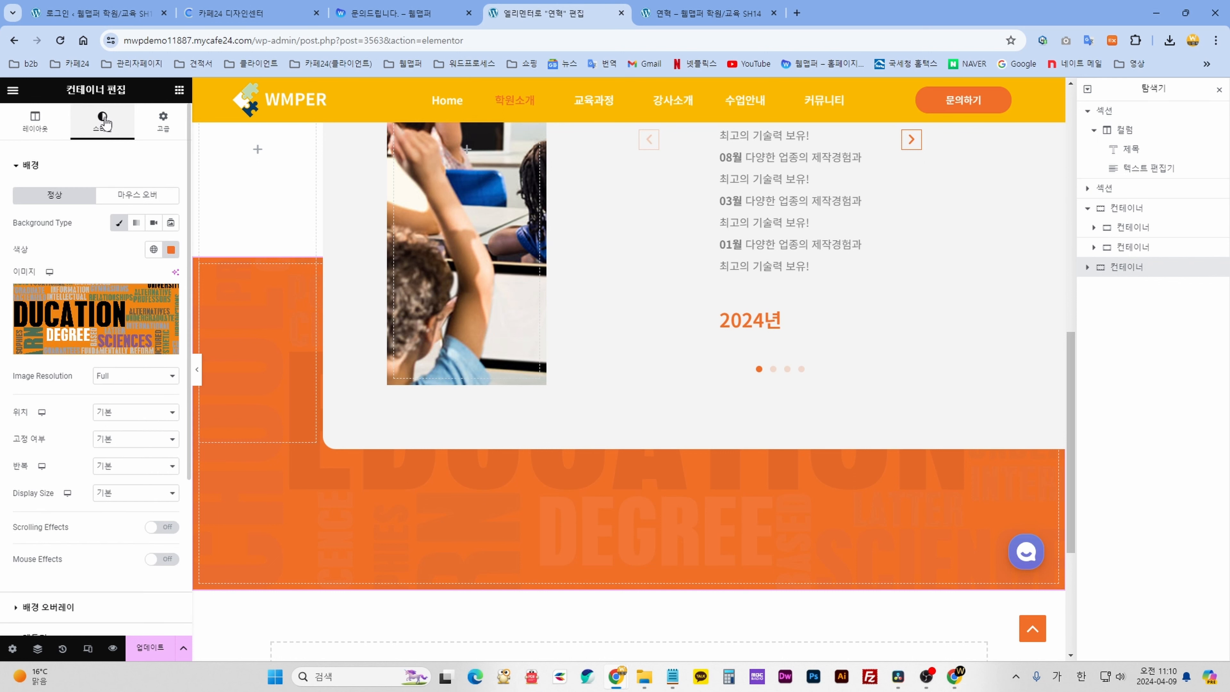
Replace the last container's background image with 학원소개_06.jpg from the media library and check it on the page.
{"action": "left_click", "coordinate": [107, 318]}
{"action": "scroll", "coordinate": [596, 401], "scroll_direction": "down", "scroll_amount": 10}
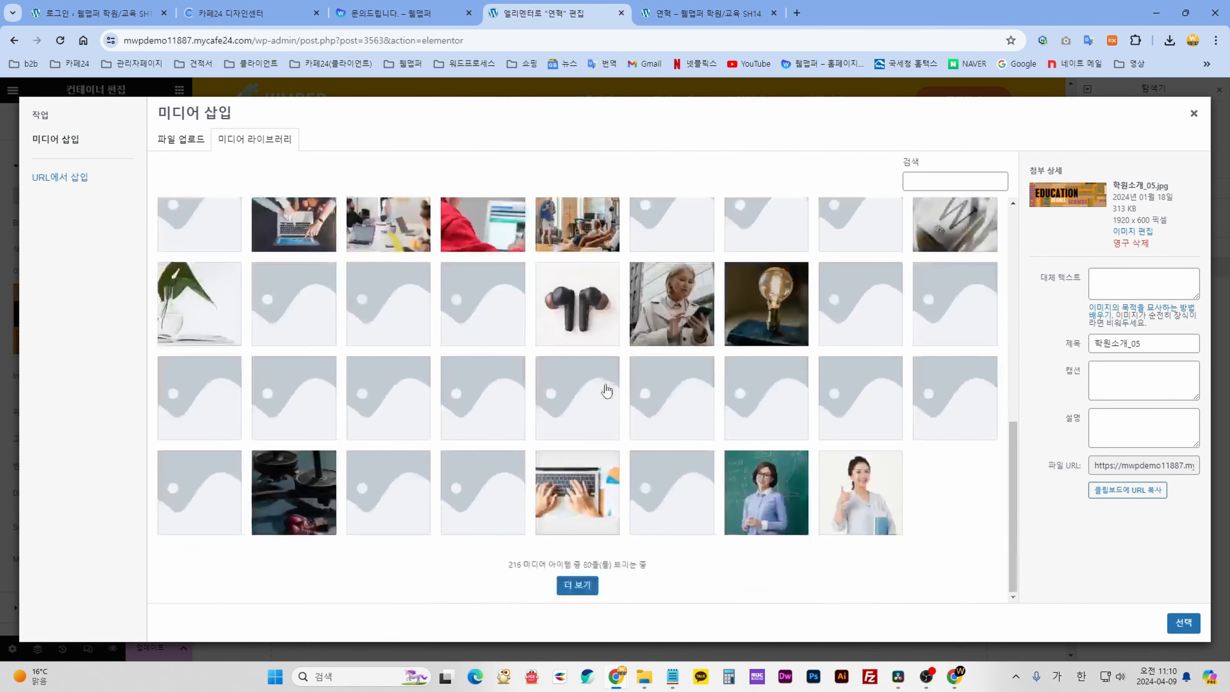
{"action": "left_click", "coordinate": [577, 585]}
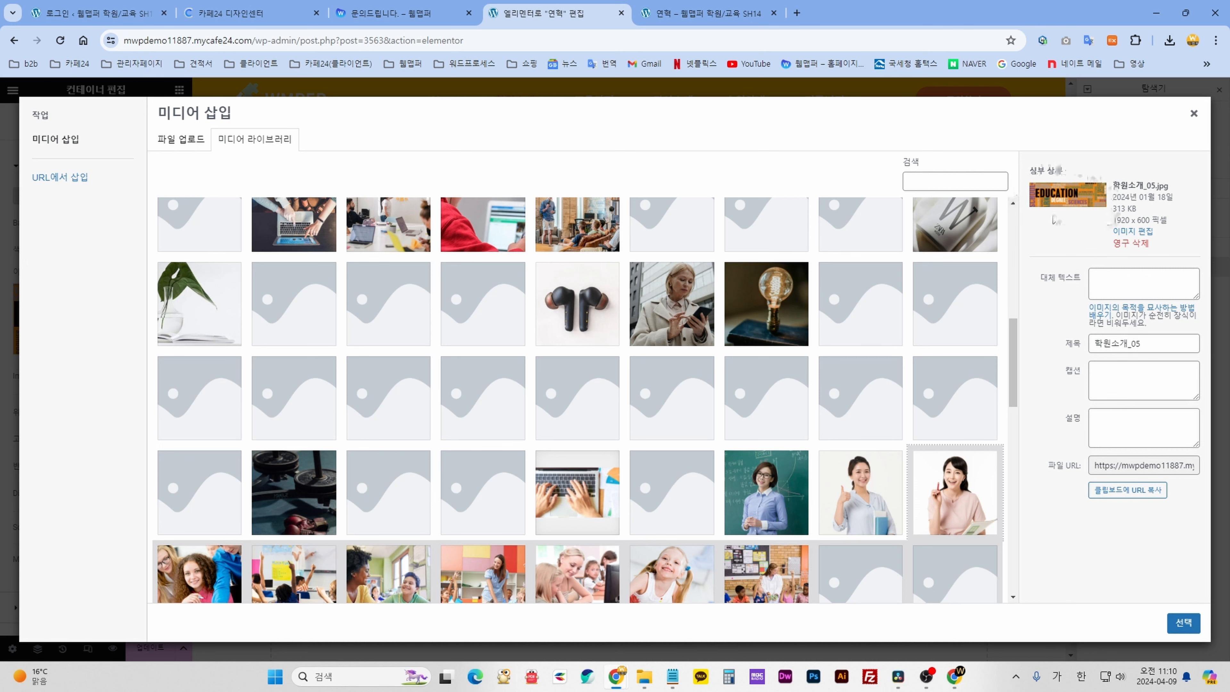
{"action": "scroll", "coordinate": [842, 406], "scroll_direction": "down", "scroll_amount": 10}
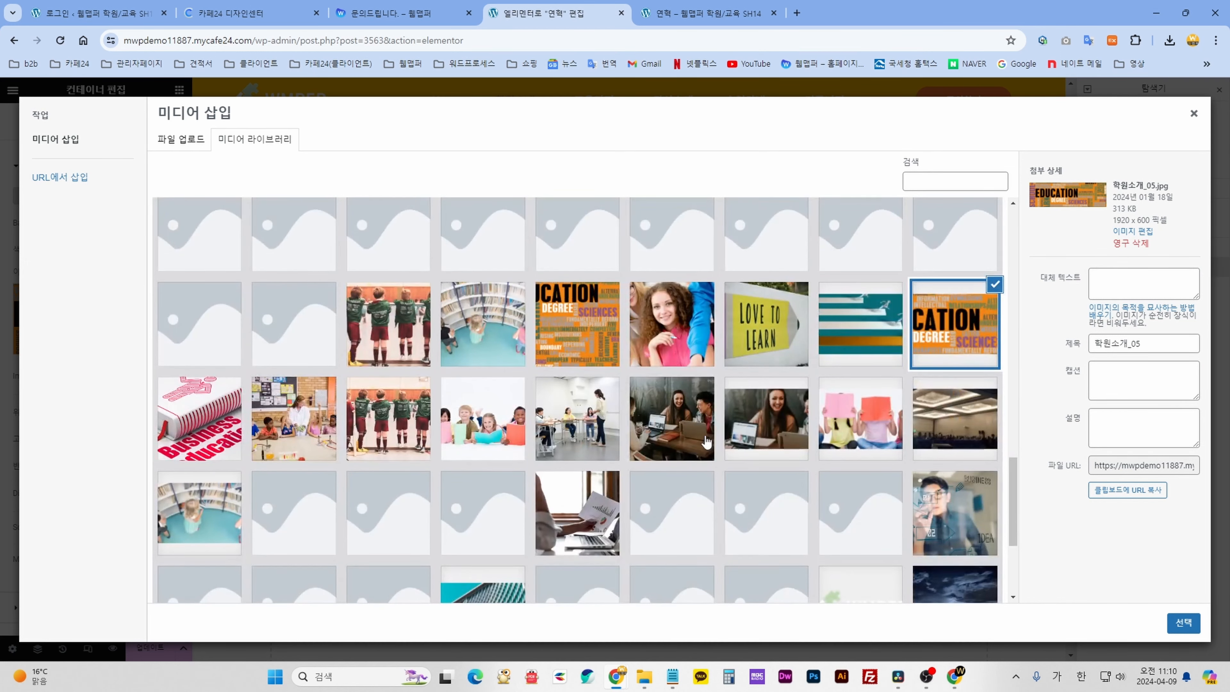
{"action": "left_click", "coordinate": [586, 328]}
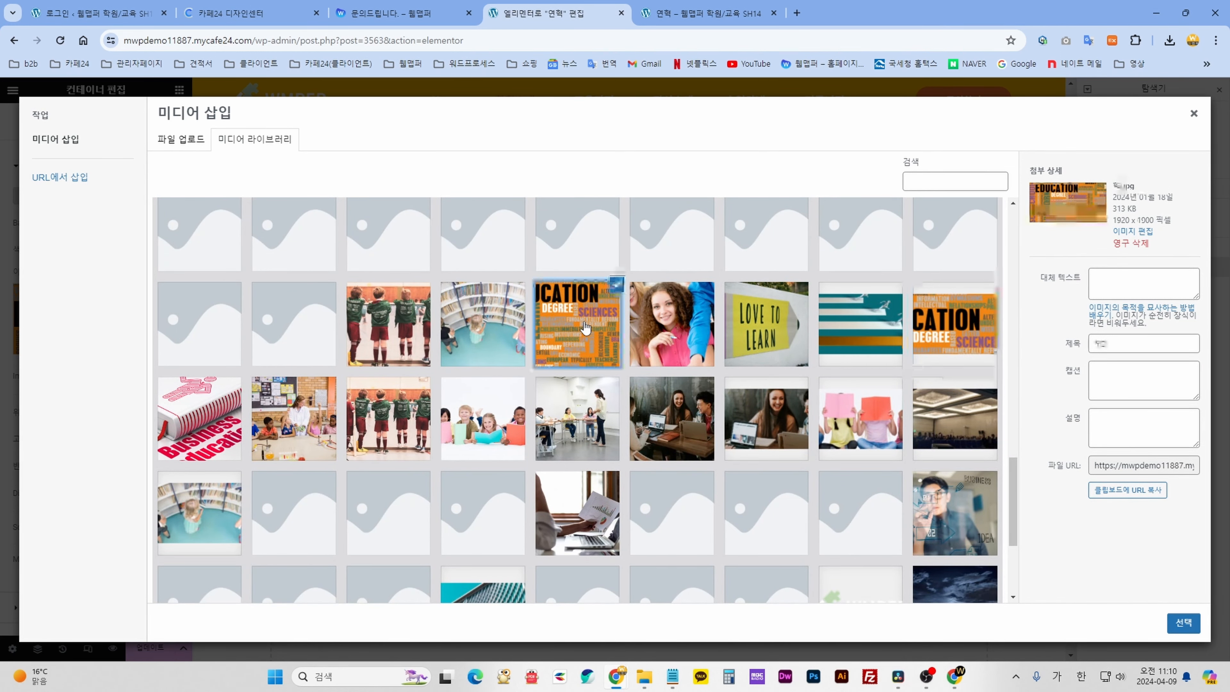
{"action": "left_click", "coordinate": [960, 318]}
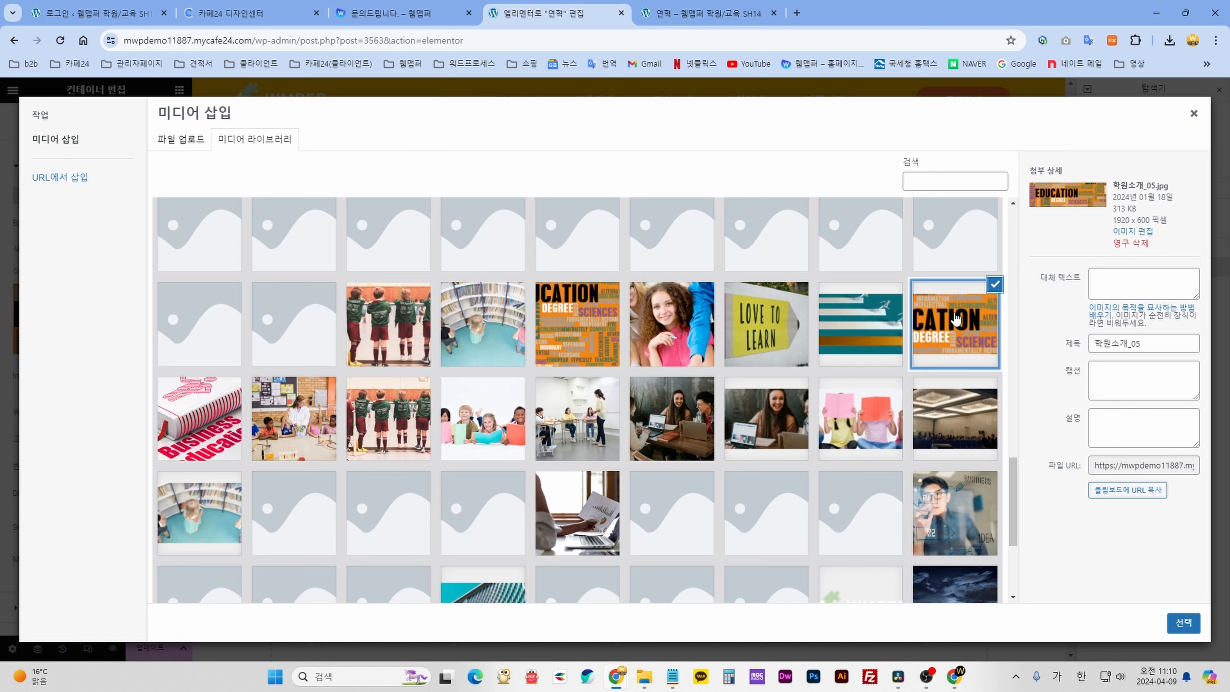
{"action": "left_click", "coordinate": [865, 323]}
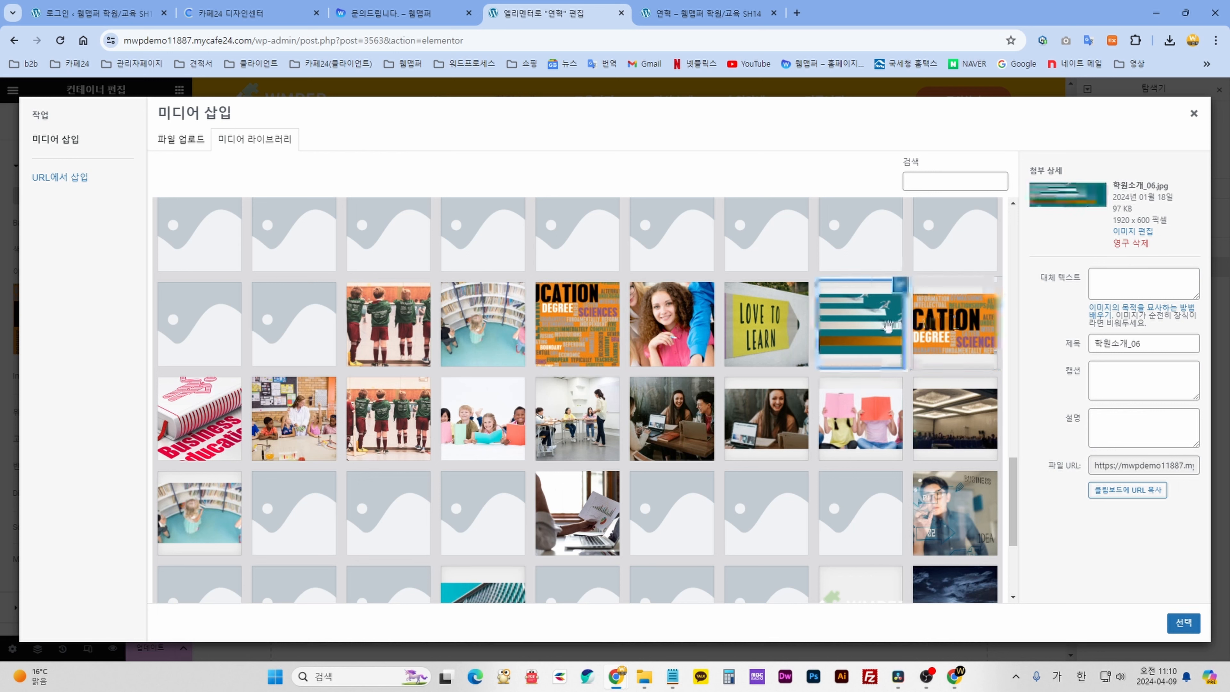
{"action": "left_click", "coordinate": [1184, 623]}
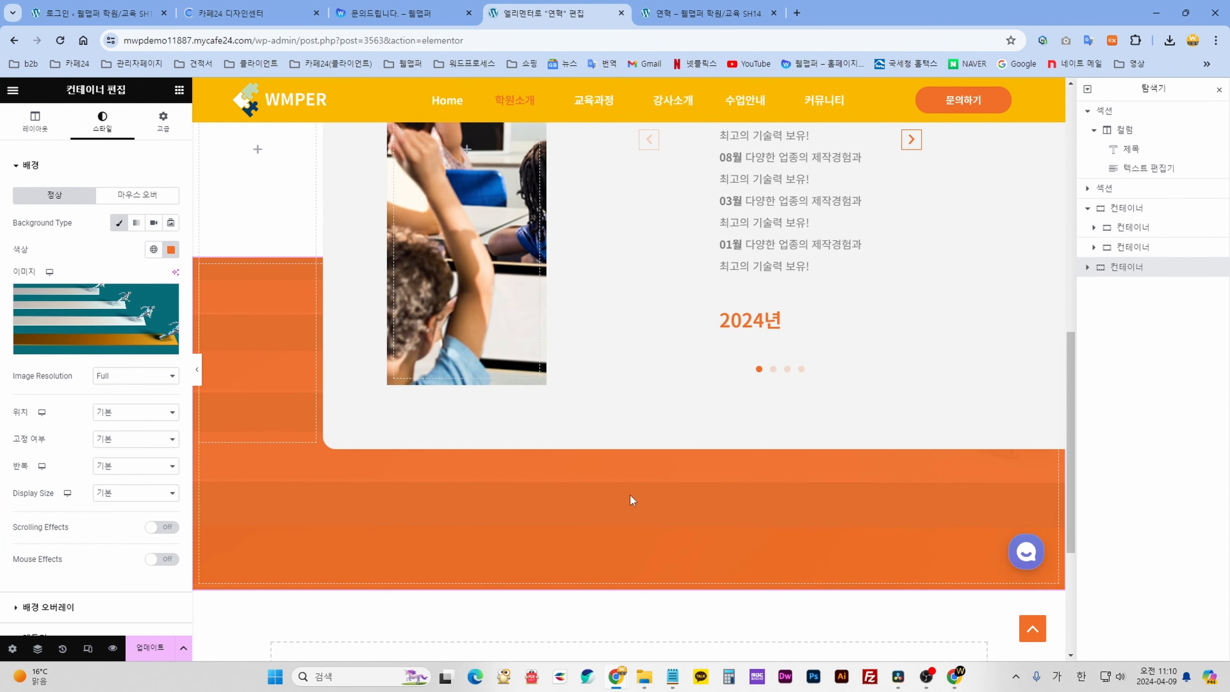
{"action": "scroll", "coordinate": [225, 421], "scroll_direction": "down", "scroll_amount": 3}
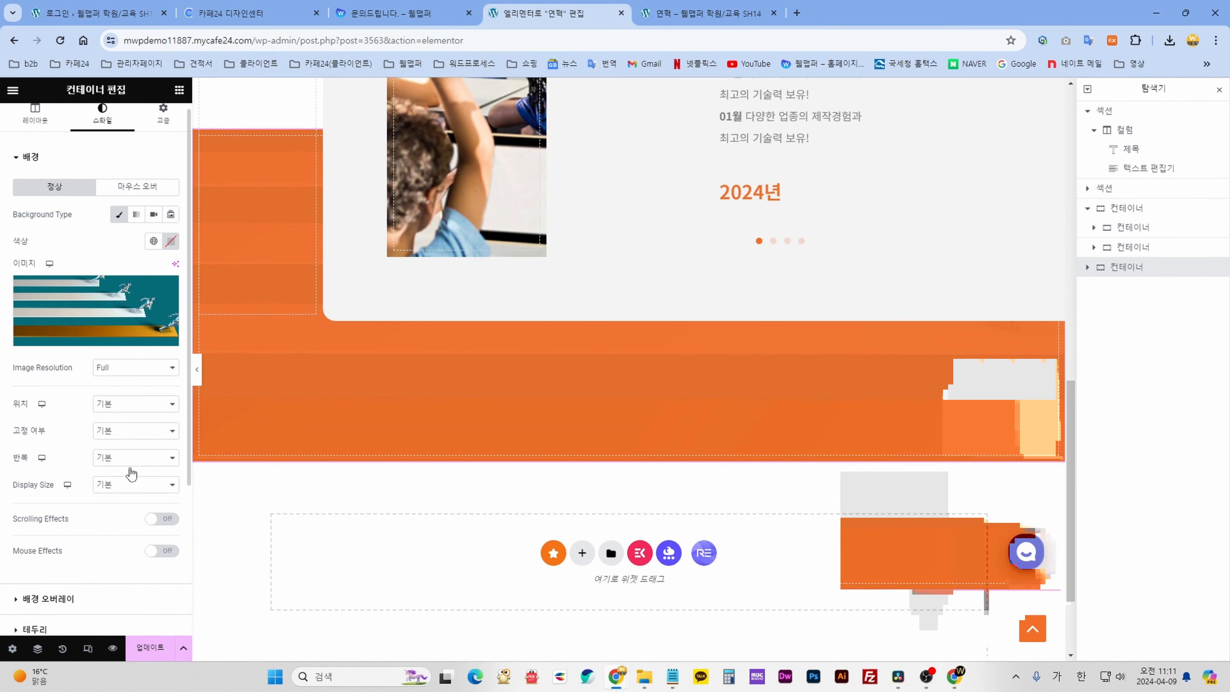
Try a bright blue #0CC3FF background overlay colour on the last container and undo the change.
{"action": "left_click", "coordinate": [79, 603]}
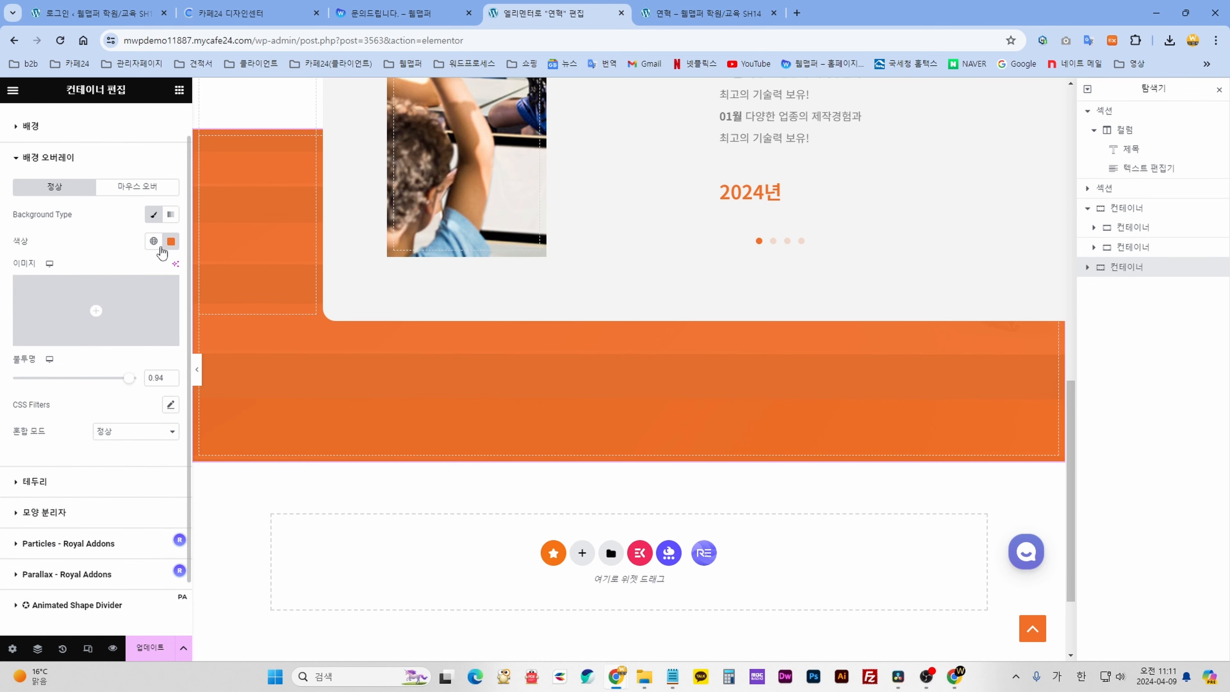
{"action": "left_click", "coordinate": [171, 241]}
{"action": "mouse_move", "coordinate": [200, 370]}
{"action": "left_mouse_down"}
{"action": "mouse_move", "coordinate": [199, 351]}
{"action": "mouse_move", "coordinate": [156, 343]}
{"action": "mouse_move", "coordinate": [151, 317]}
{"action": "mouse_move", "coordinate": [198, 308]}
{"action": "left_mouse_up"}
{"action": "left_click", "coordinate": [177, 398]}
{"action": "left_click", "coordinate": [237, 293]}
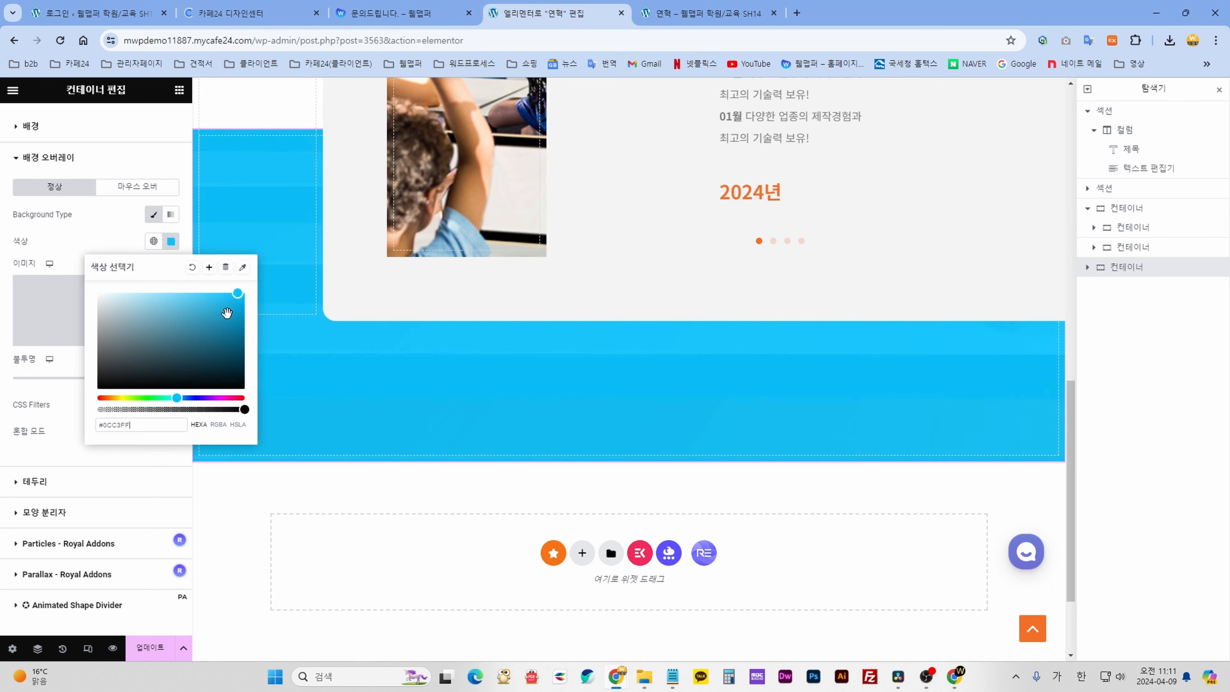
{"action": "left_click", "coordinate": [104, 244]}
{"action": "key", "text": "ctrl+z"}
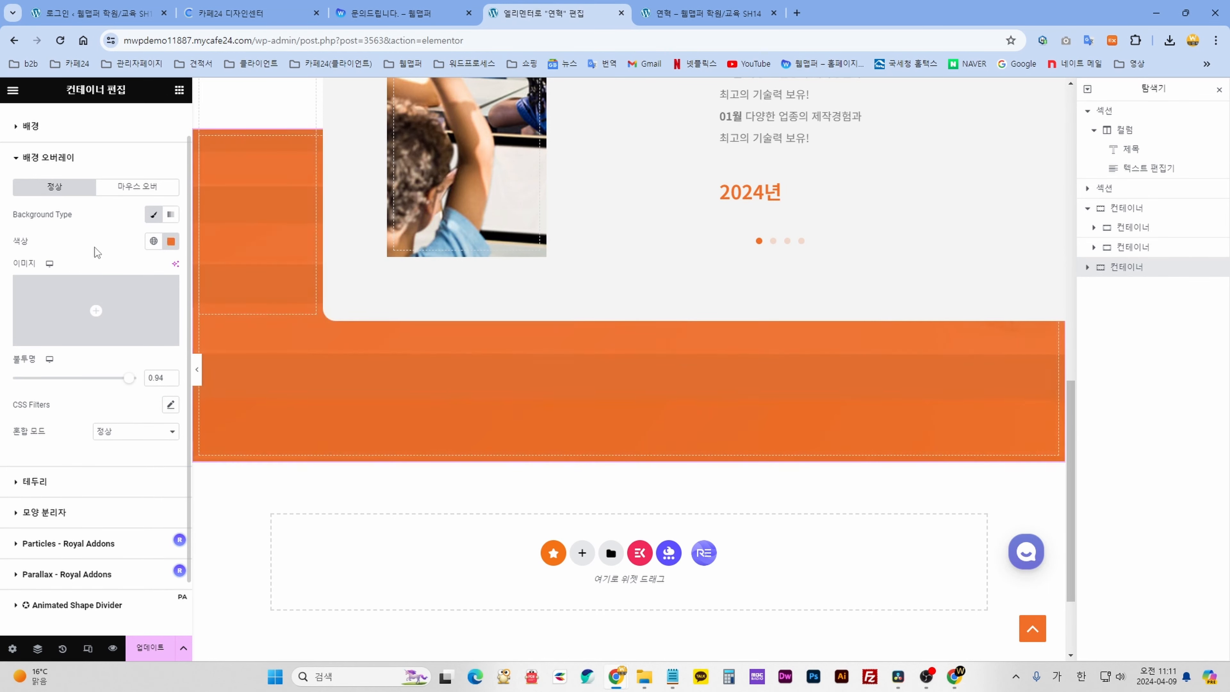
{"action": "left_click", "coordinate": [53, 159]}
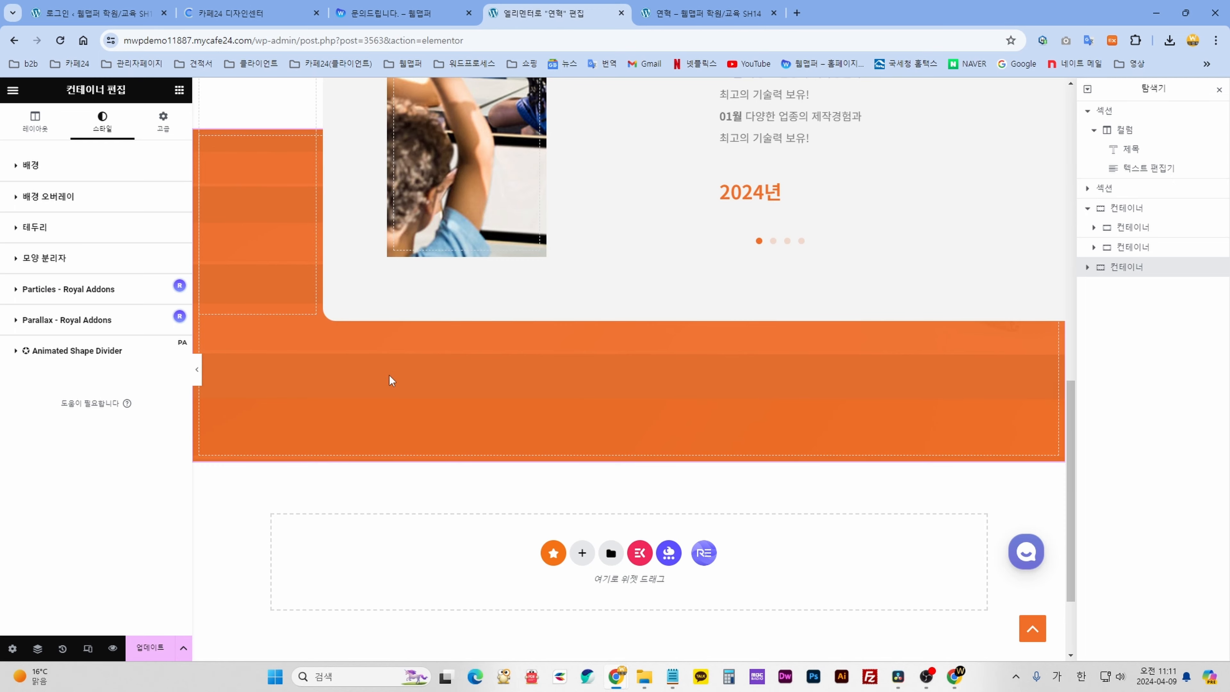
Look up the pixel dimensions of 학원소개_05.jpg in the media library opened from the last container's background image.
{"action": "left_click", "coordinate": [31, 164]}
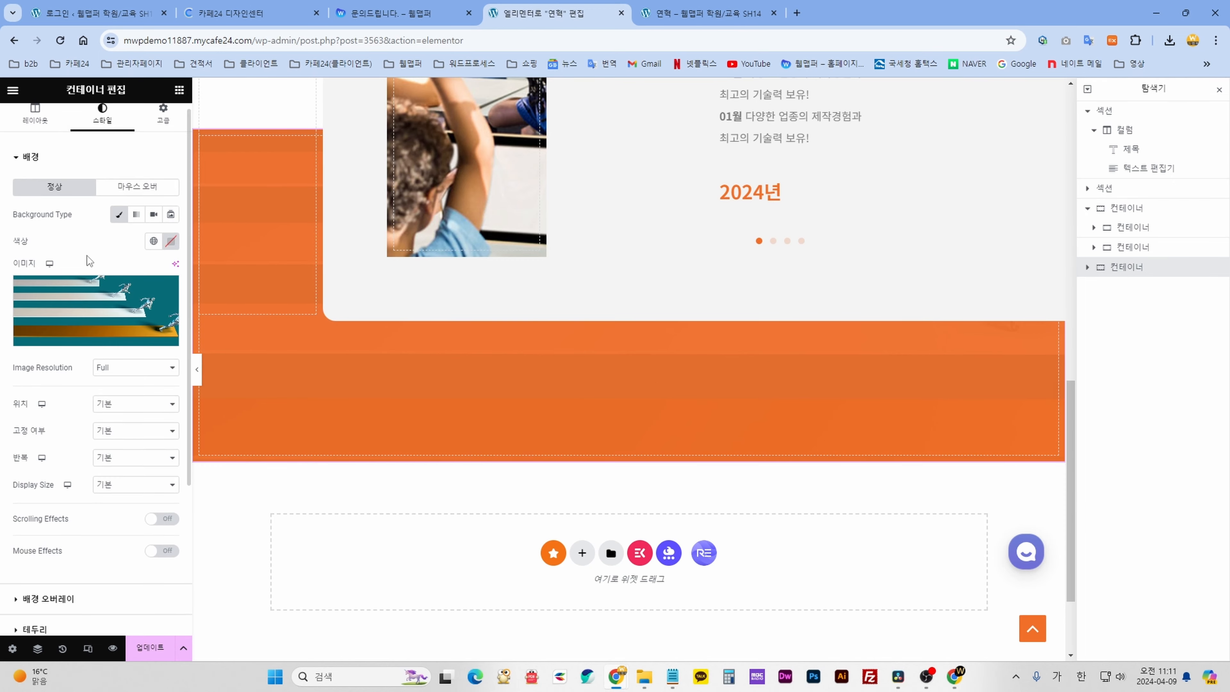
{"action": "left_click", "coordinate": [90, 293]}
{"action": "scroll", "coordinate": [886, 465], "scroll_direction": "down", "scroll_amount": 5}
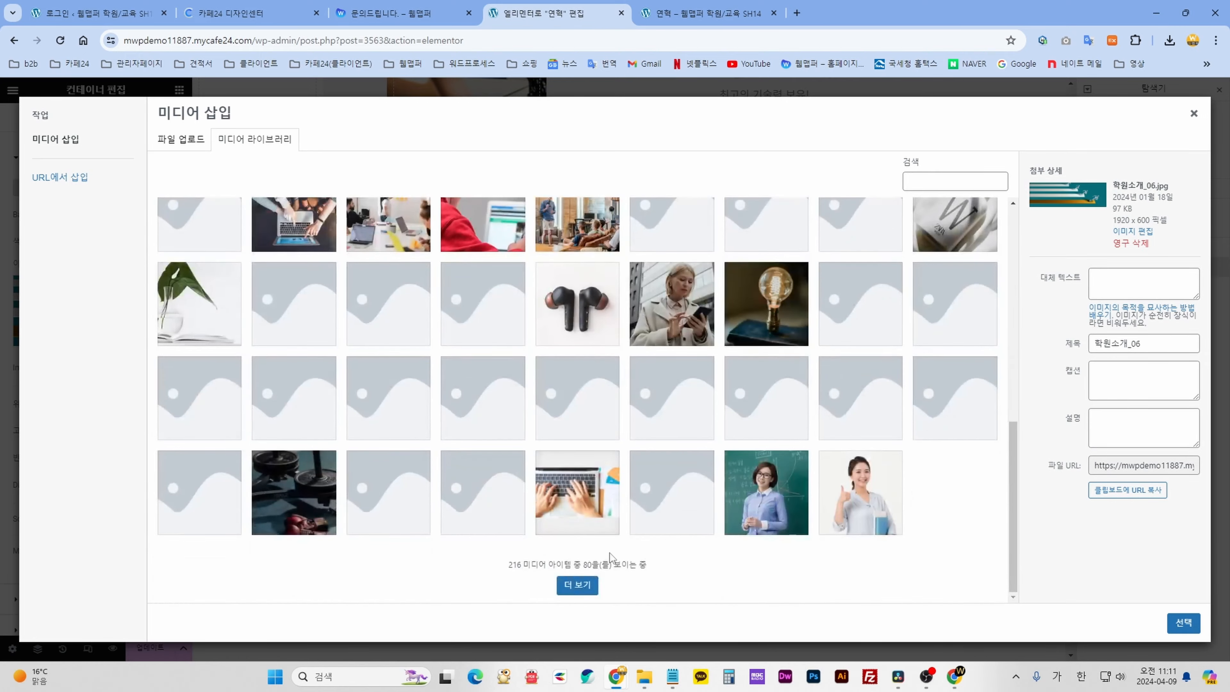
{"action": "left_click", "coordinate": [577, 585]}
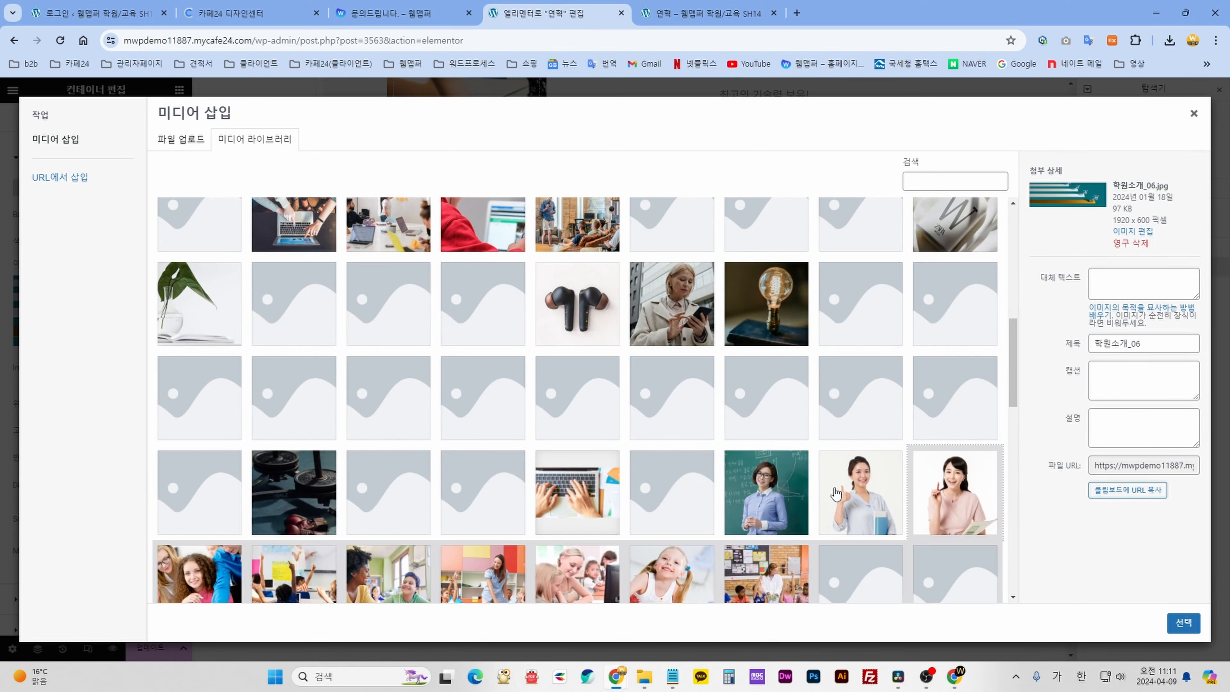
{"action": "scroll", "coordinate": [833, 490], "scroll_direction": "down", "scroll_amount": 10}
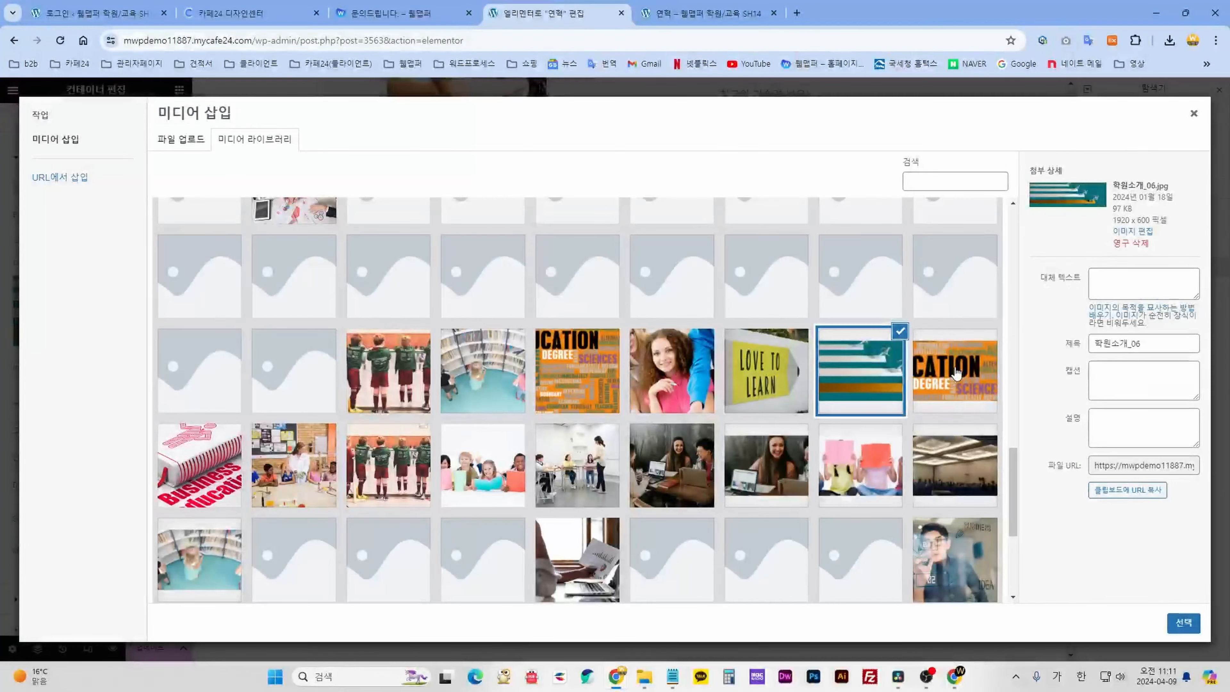
{"action": "left_click", "coordinate": [954, 373]}
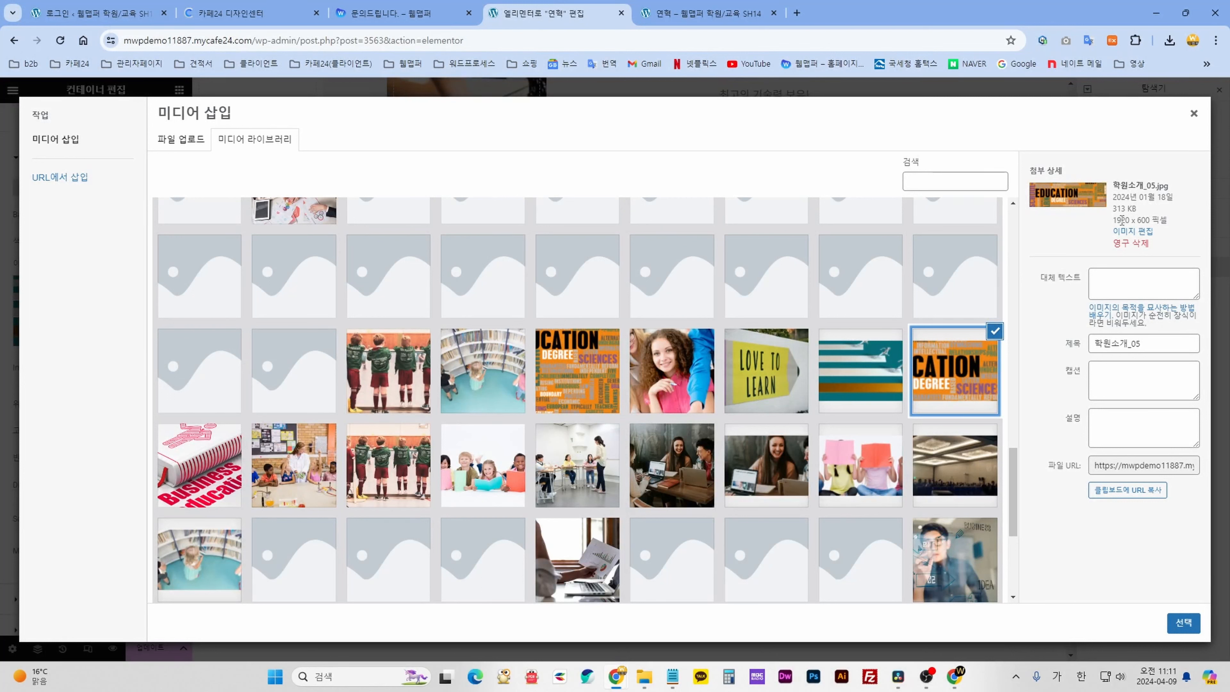
{"action": "mouse_move", "coordinate": [1111, 224]}
{"action": "left_mouse_down"}
{"action": "mouse_move", "coordinate": [1139, 220]}
{"action": "mouse_move", "coordinate": [1116, 232]}
{"action": "left_mouse_up"}
{"action": "left_click", "coordinate": [1154, 221]}
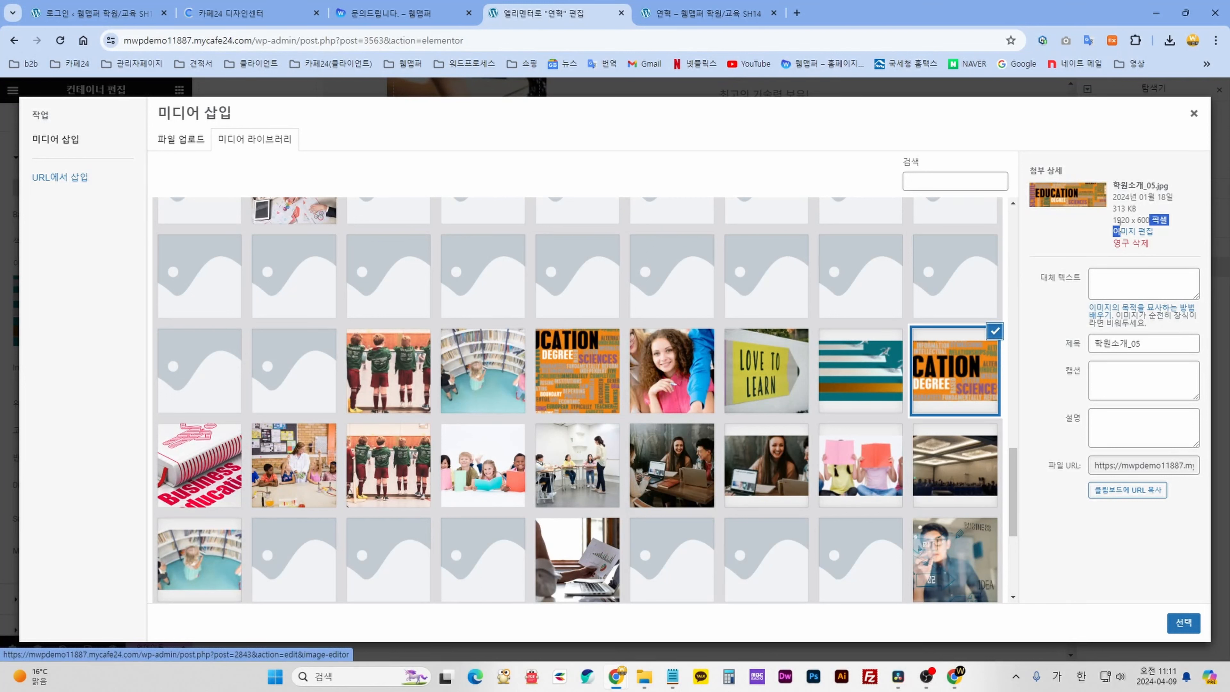
{"action": "left_click", "coordinate": [1161, 237]}
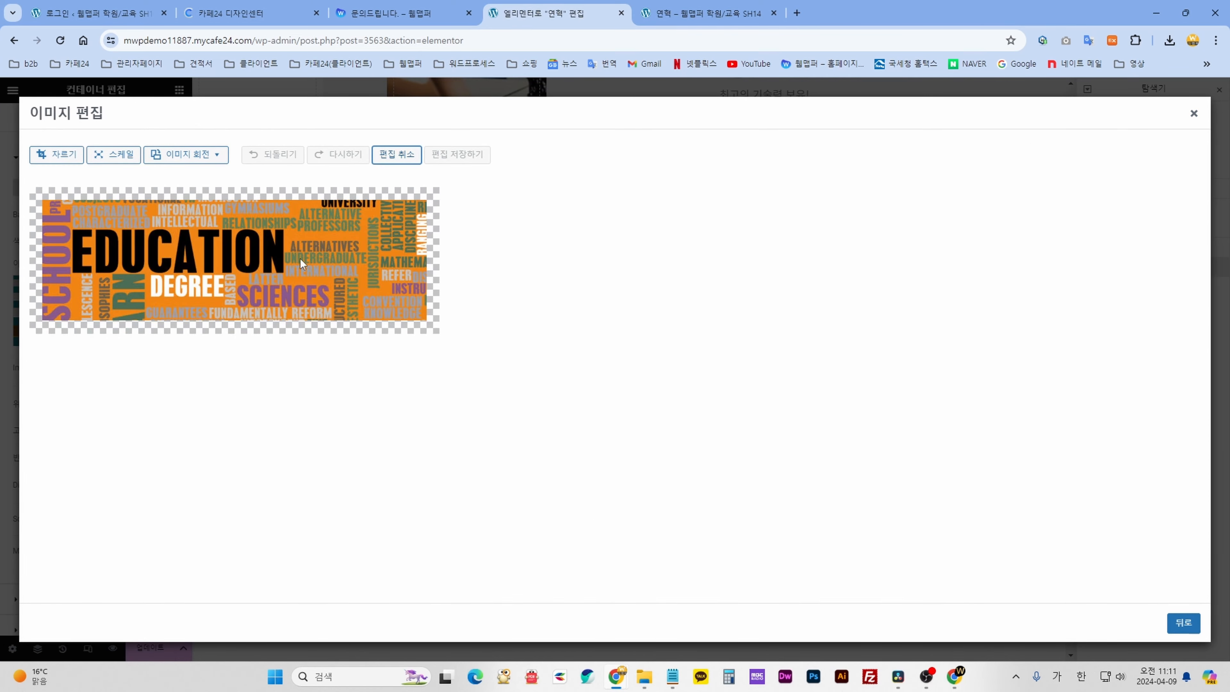
{"action": "left_click", "coordinate": [1193, 114]}
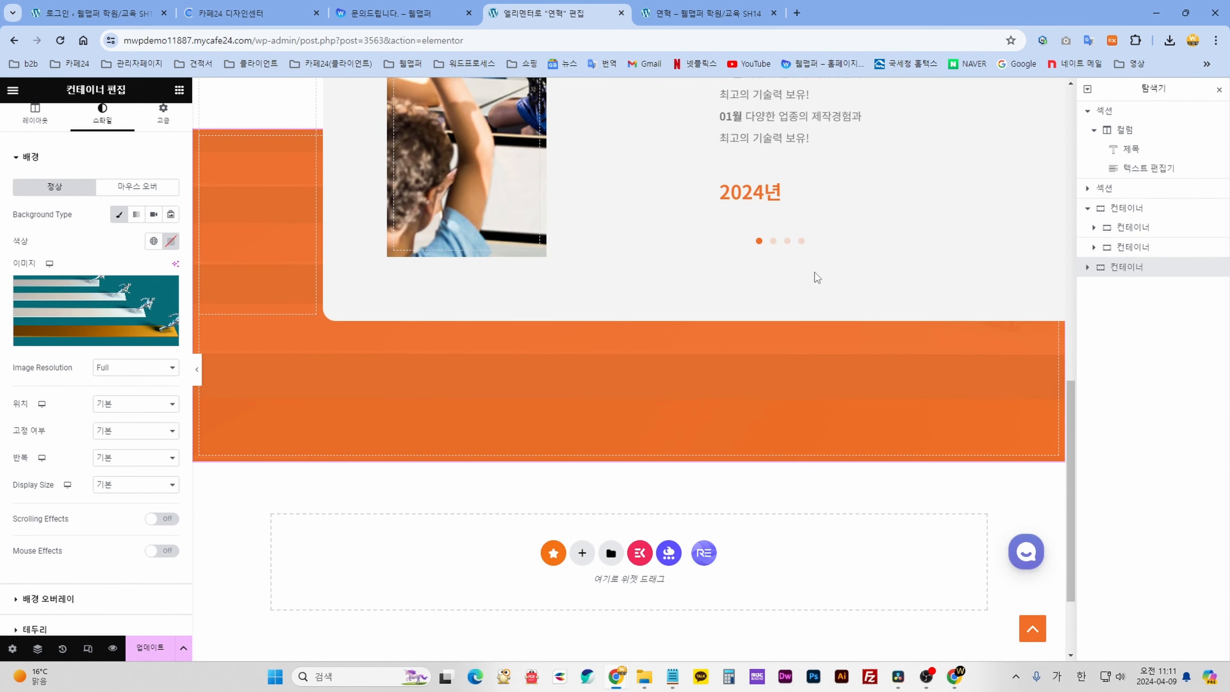
{"action": "left_click", "coordinate": [97, 320]}
Switch to the 연혁 page preview and step forward through the carousel's year slides.
{"action": "left_click", "coordinate": [707, 13]}
{"action": "left_click", "coordinate": [1057, 421]}
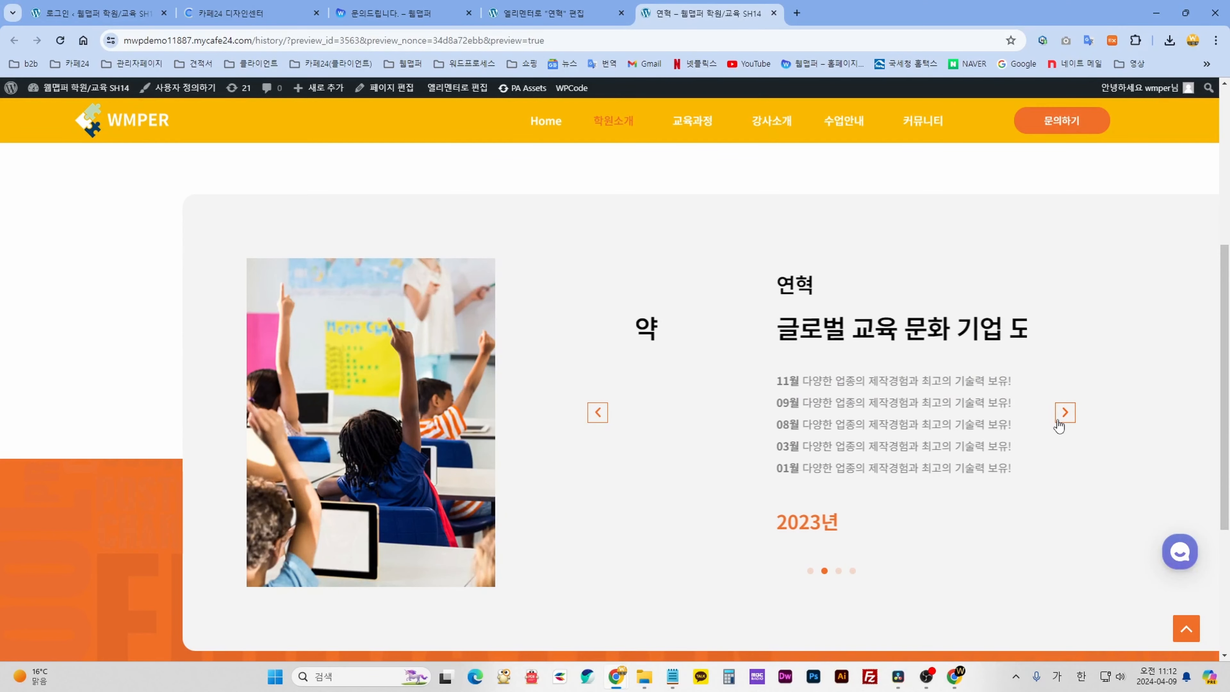
{"action": "left_click", "coordinate": [1056, 421]}
{"action": "left_click", "coordinate": [1057, 425]}
{"action": "left_click", "coordinate": [1057, 424]}
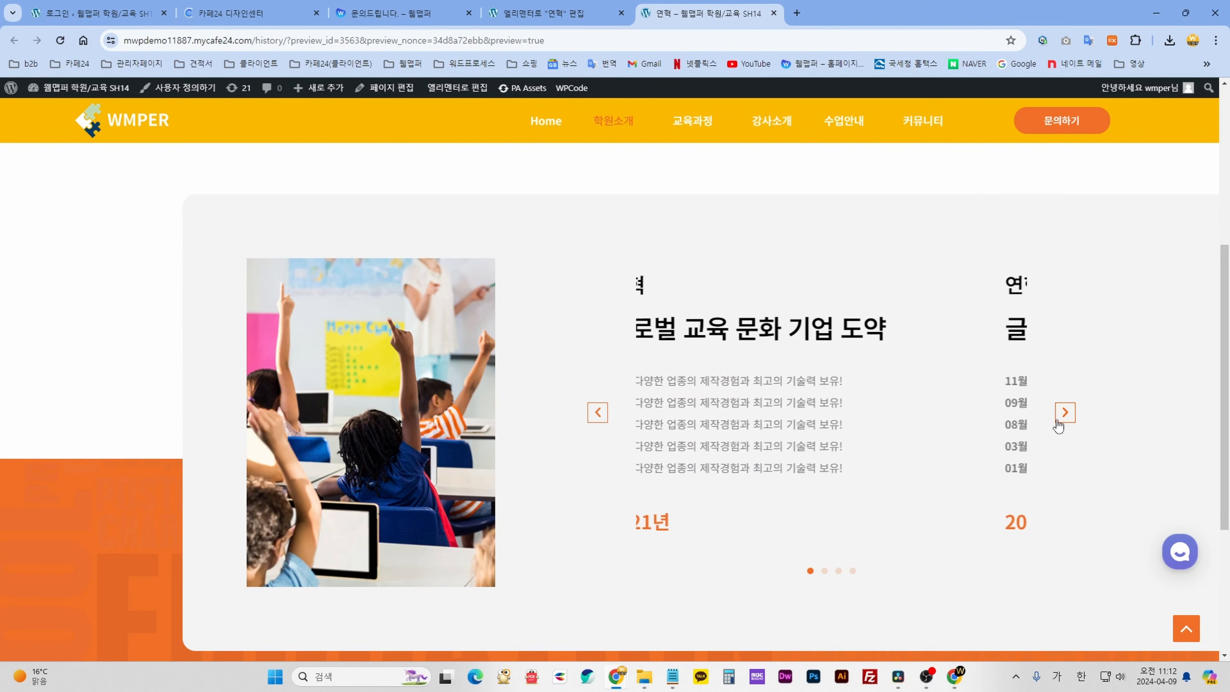
{"action": "left_click", "coordinate": [1057, 424]}
{"action": "left_click", "coordinate": [1058, 425]}
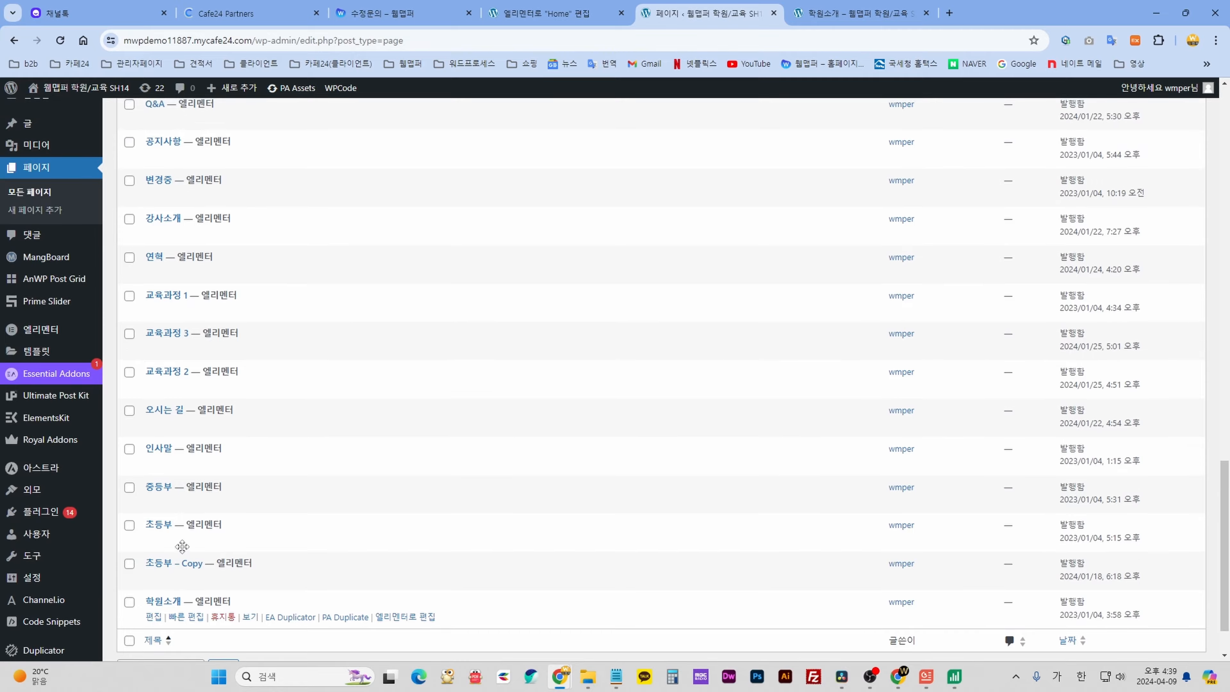
Find the 학원소개 page in the WordPress page list and open it for editing in Elementor.
{"action": "scroll", "coordinate": [182, 546], "scroll_direction": "up", "scroll_amount": 10}
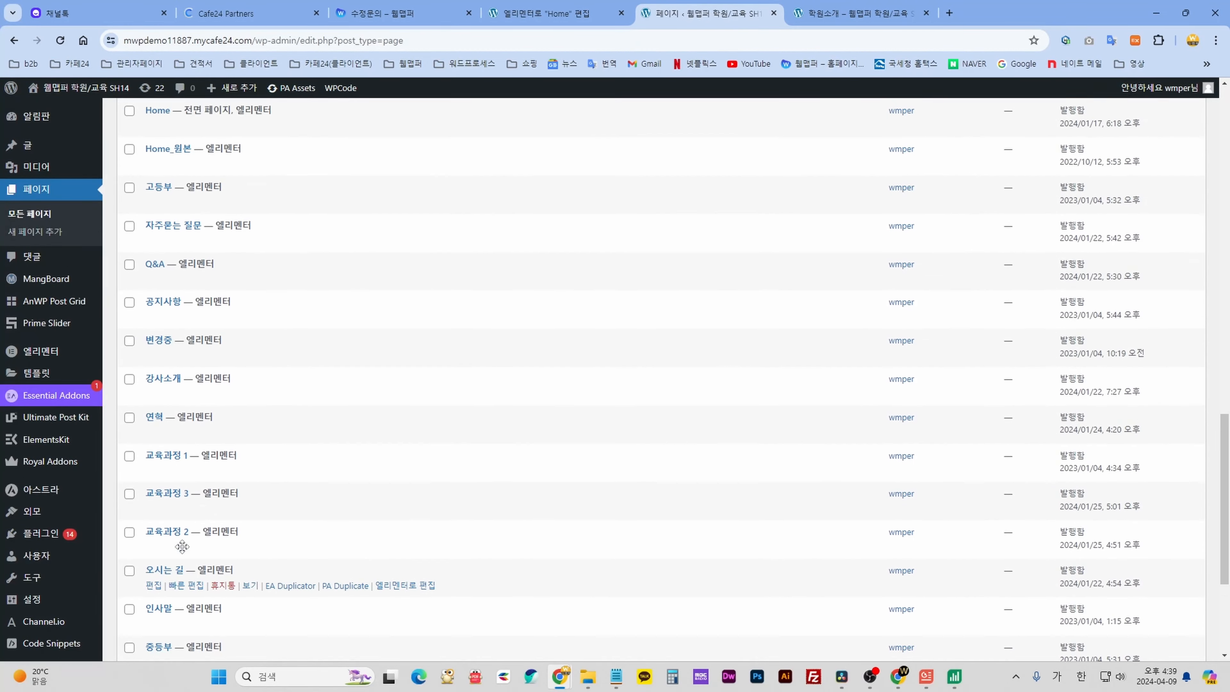
{"action": "scroll", "coordinate": [181, 547], "scroll_direction": "down", "scroll_amount": 8}
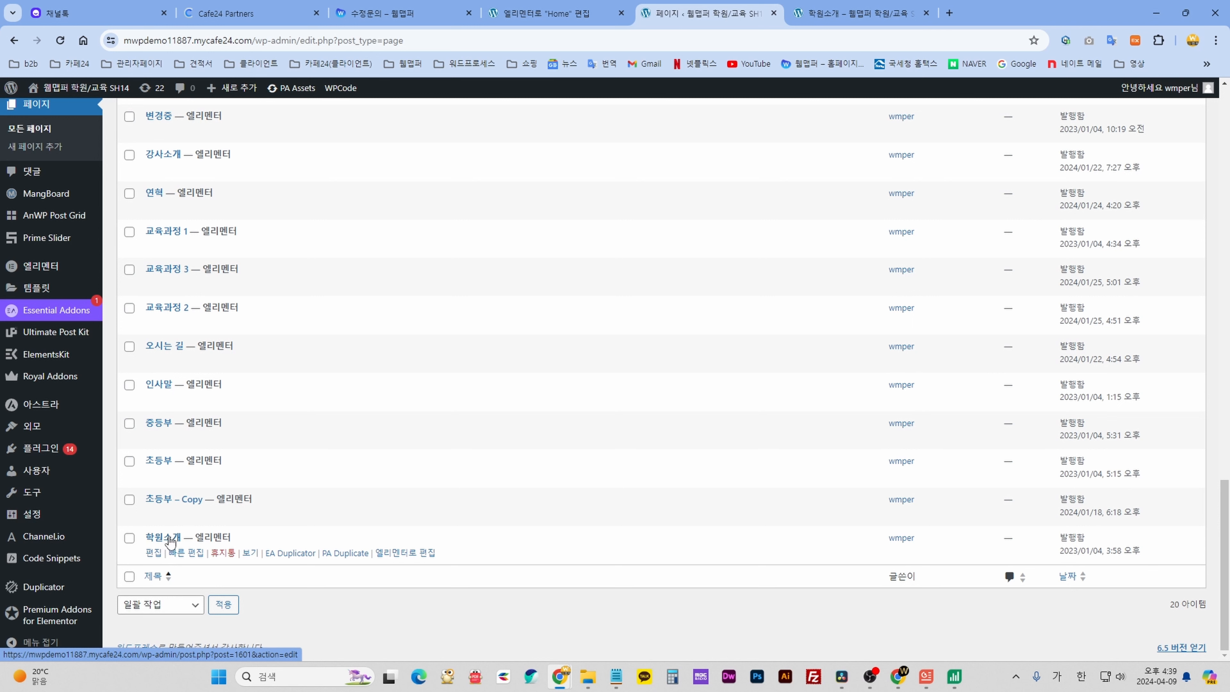
{"action": "left_click", "coordinate": [417, 556]}
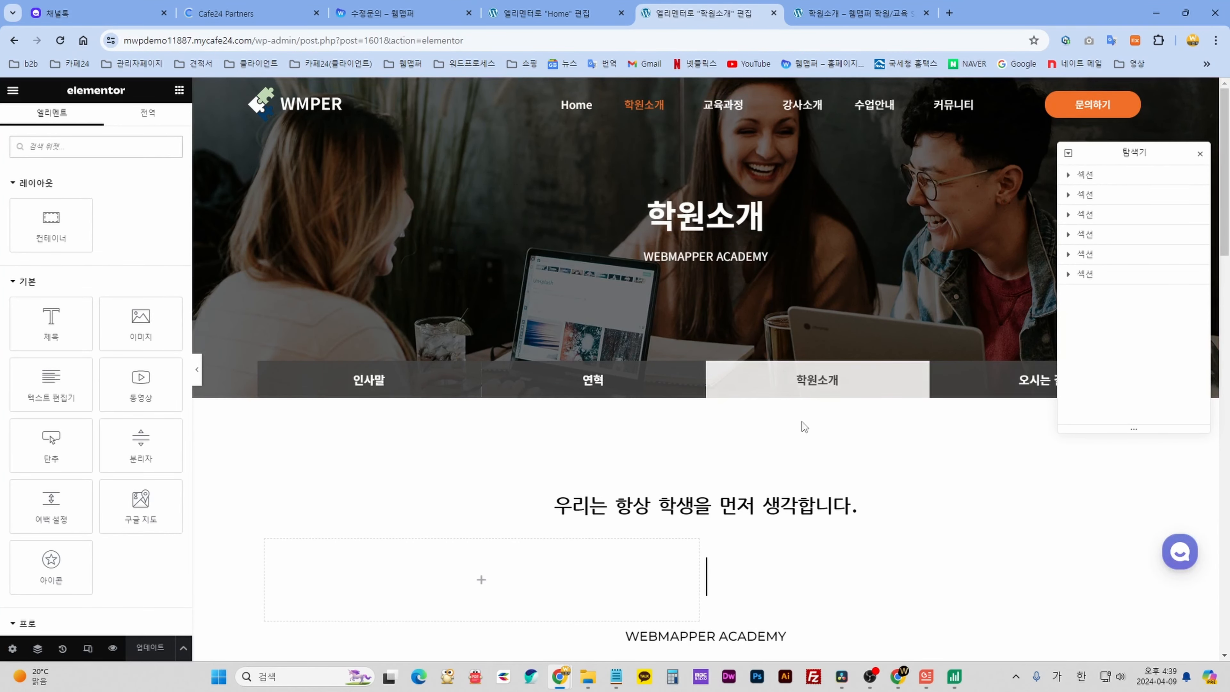
Review the 학원소개 page layout and inspect the editable content of the first photo section's image, heading and bulleted text.
{"action": "scroll", "coordinate": [802, 426], "scroll_direction": "down", "scroll_amount": 2}
{"action": "scroll", "coordinate": [802, 426], "scroll_direction": "down", "scroll_amount": 2}
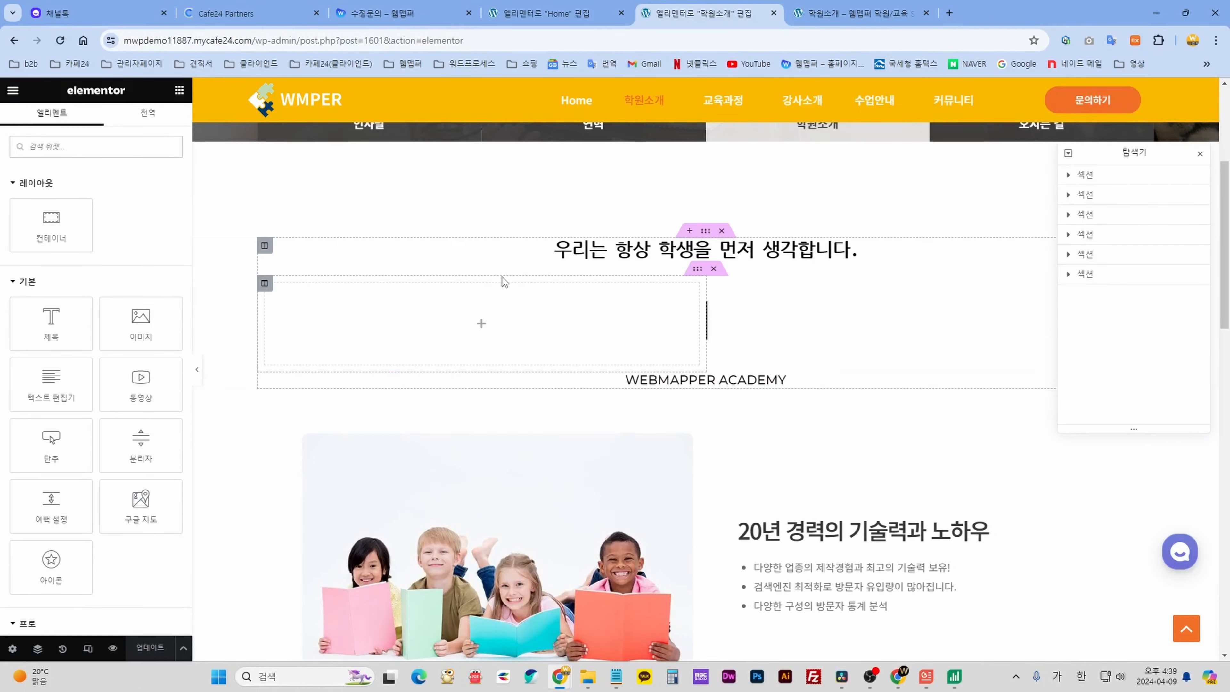
{"action": "scroll", "coordinate": [694, 404], "scroll_direction": "down", "scroll_amount": 3}
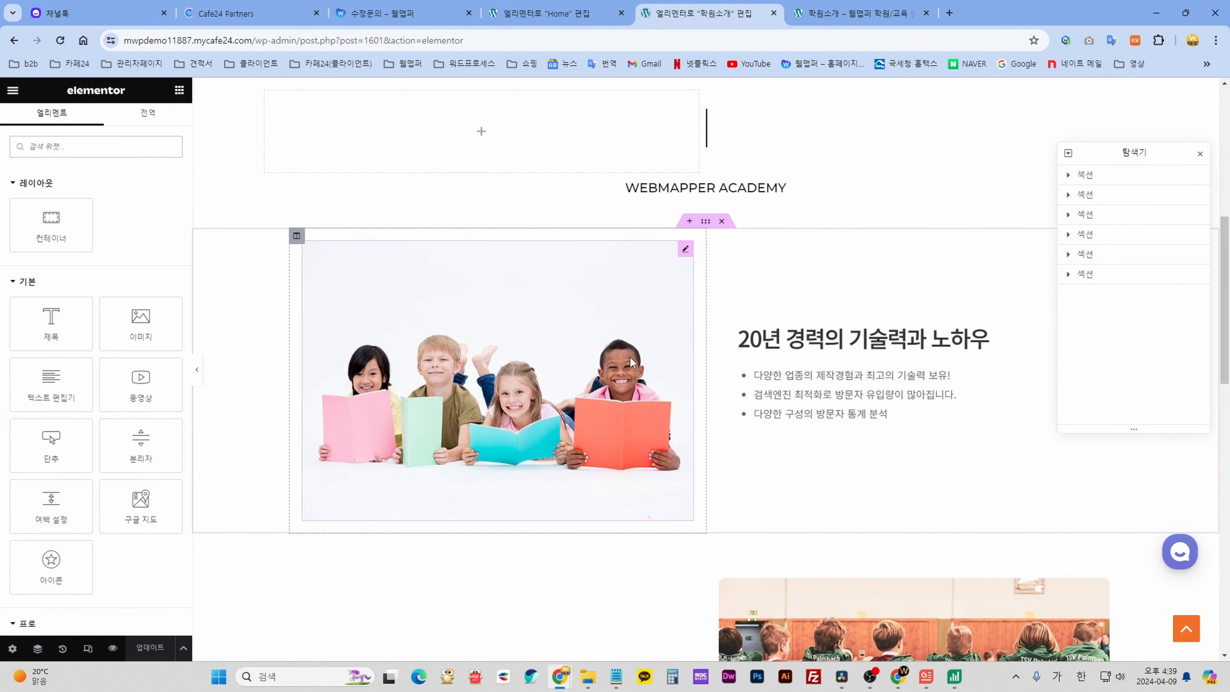
{"action": "scroll", "coordinate": [851, 461], "scroll_direction": "down", "scroll_amount": 7}
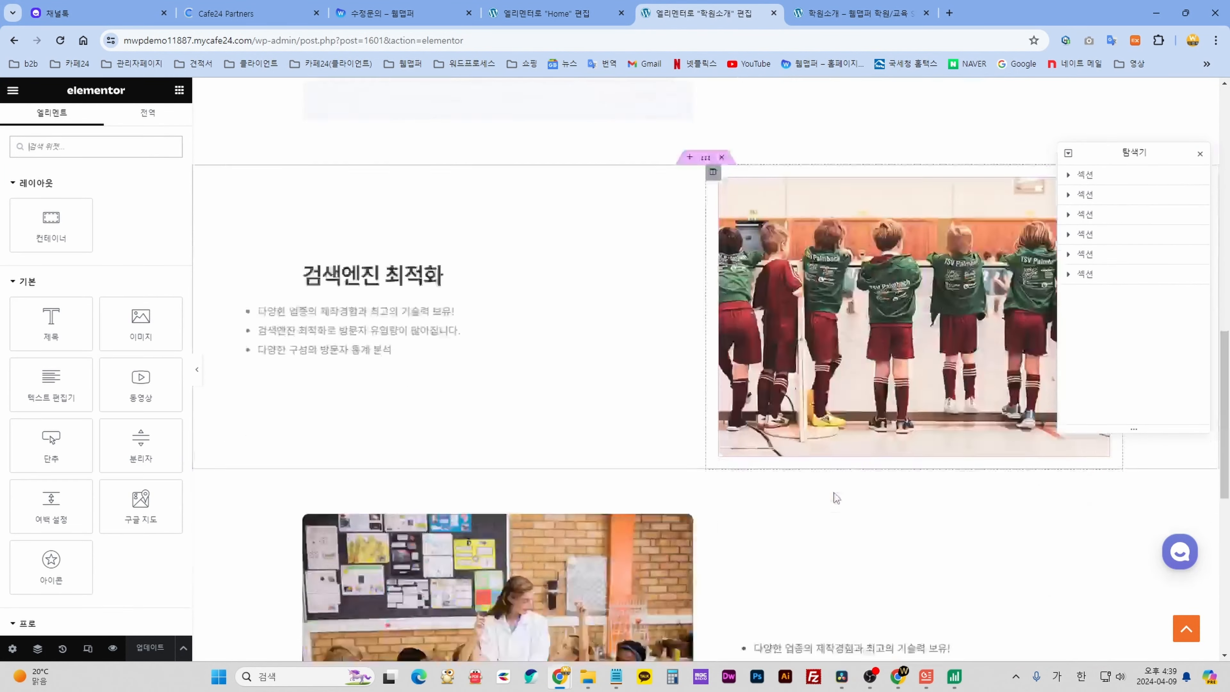
{"action": "scroll", "coordinate": [741, 512], "scroll_direction": "up", "scroll_amount": 7}
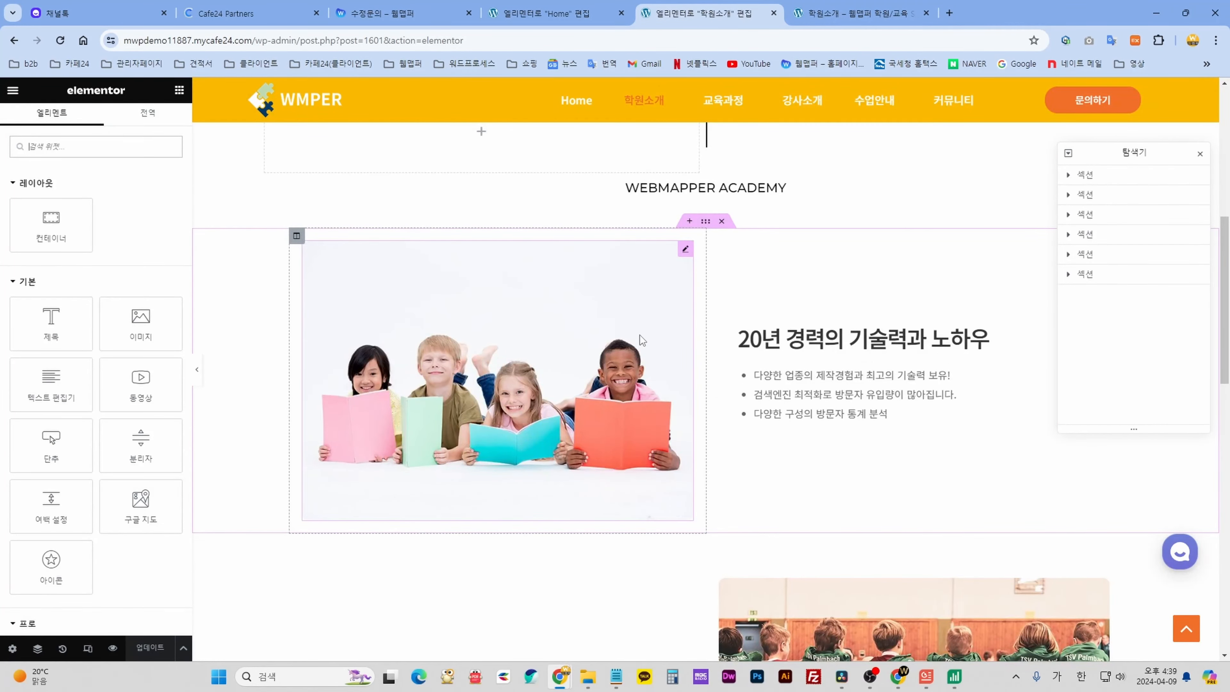
{"action": "left_click", "coordinate": [563, 318]}
{"action": "left_click", "coordinate": [861, 340]}
{"action": "left_click_drag", "start_coordinate": [118, 211], "coordinate": [17, 212]}
{"action": "left_click", "coordinate": [846, 409]}
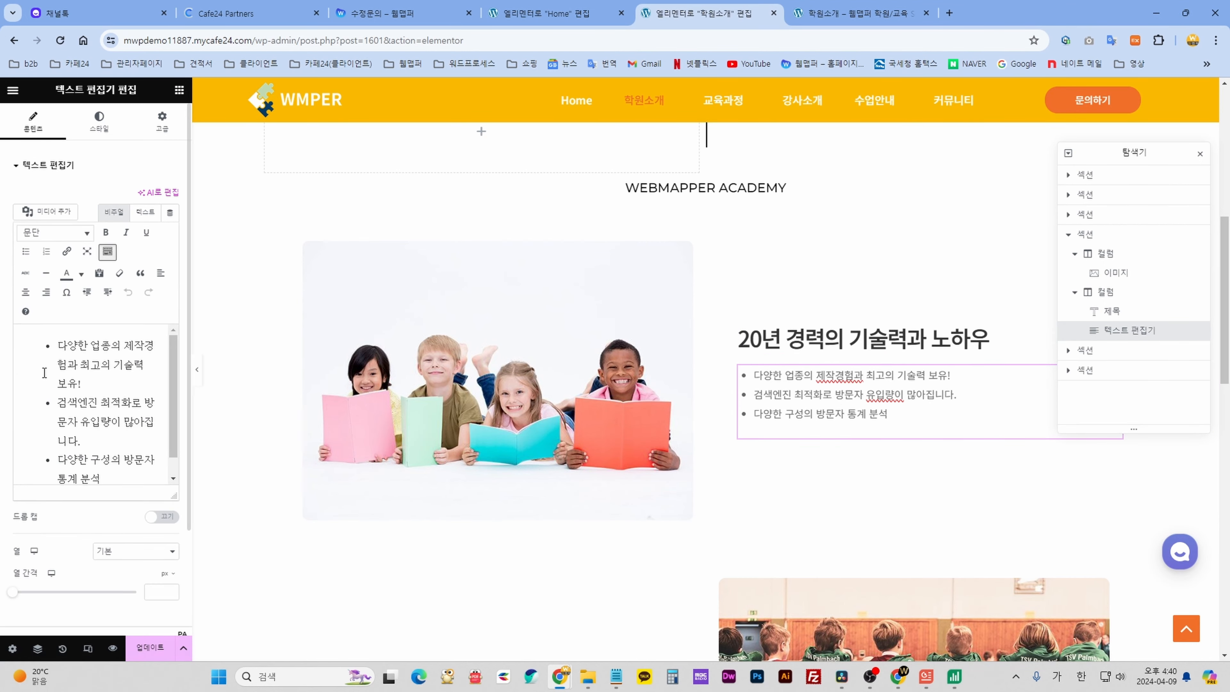
{"action": "scroll", "coordinate": [814, 457], "scroll_direction": "down", "scroll_amount": 6}
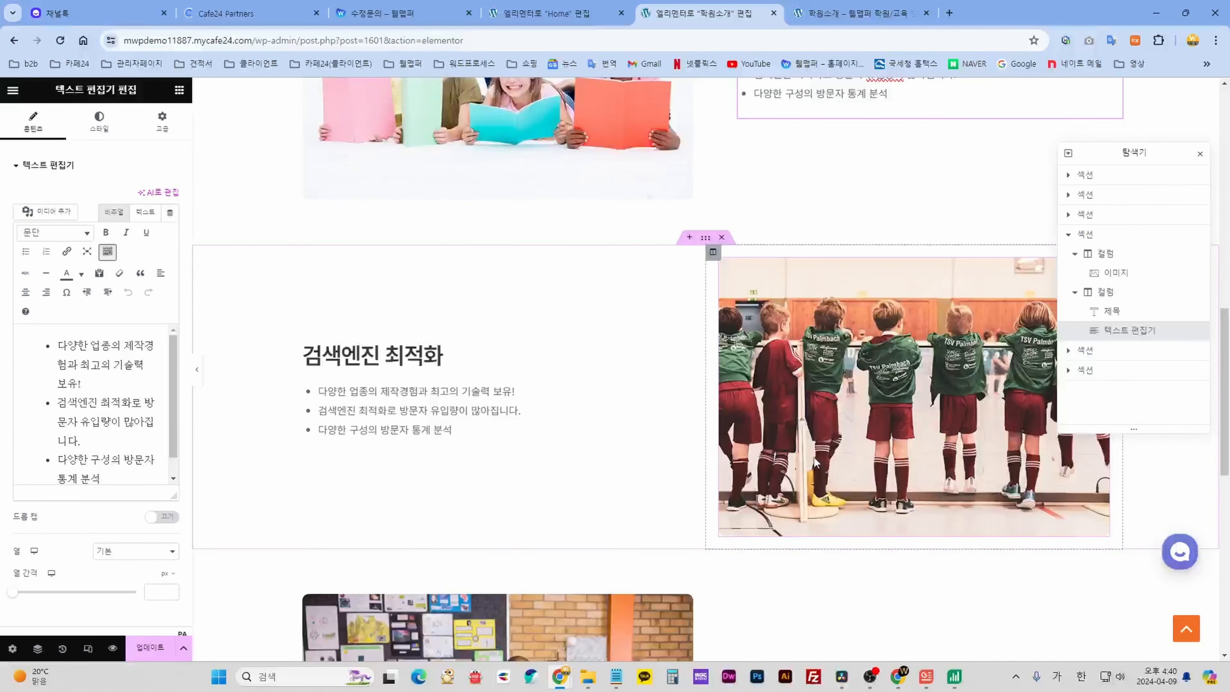
{"action": "left_click", "coordinate": [93, 359]}
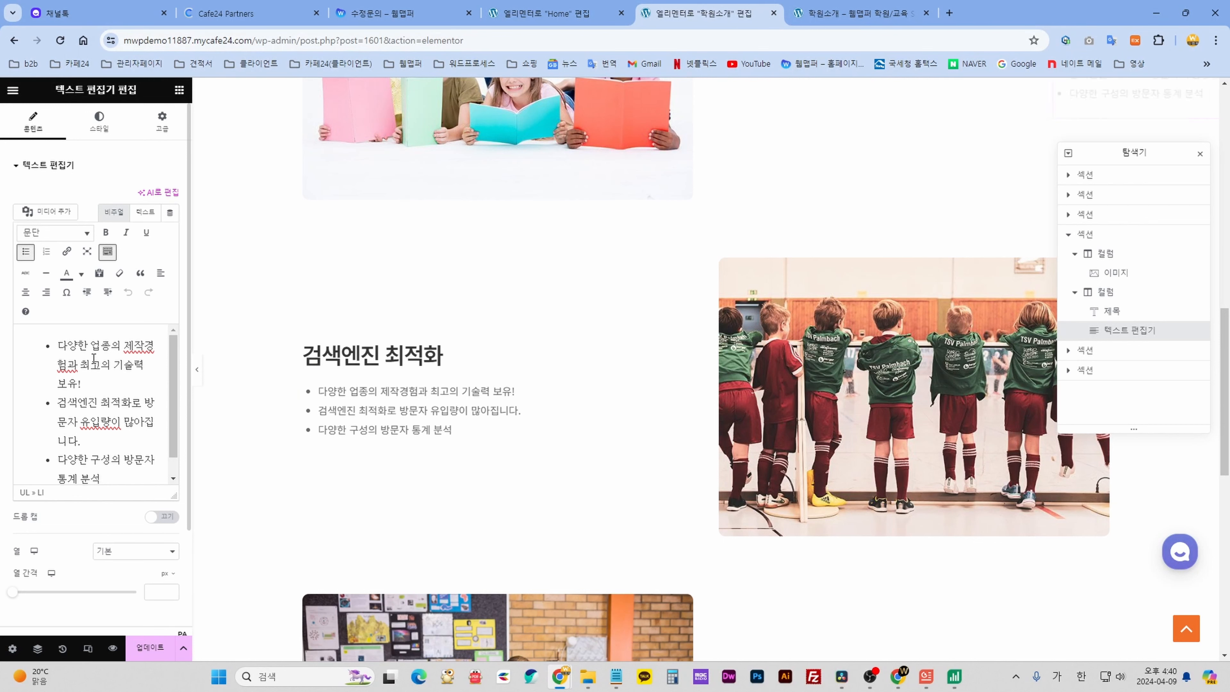
Inspect the image, bulleted text and heading widgets of the 검색엔진 최적화 section and view the section below it.
{"action": "scroll", "coordinate": [890, 371], "scroll_direction": "down", "scroll_amount": 4}
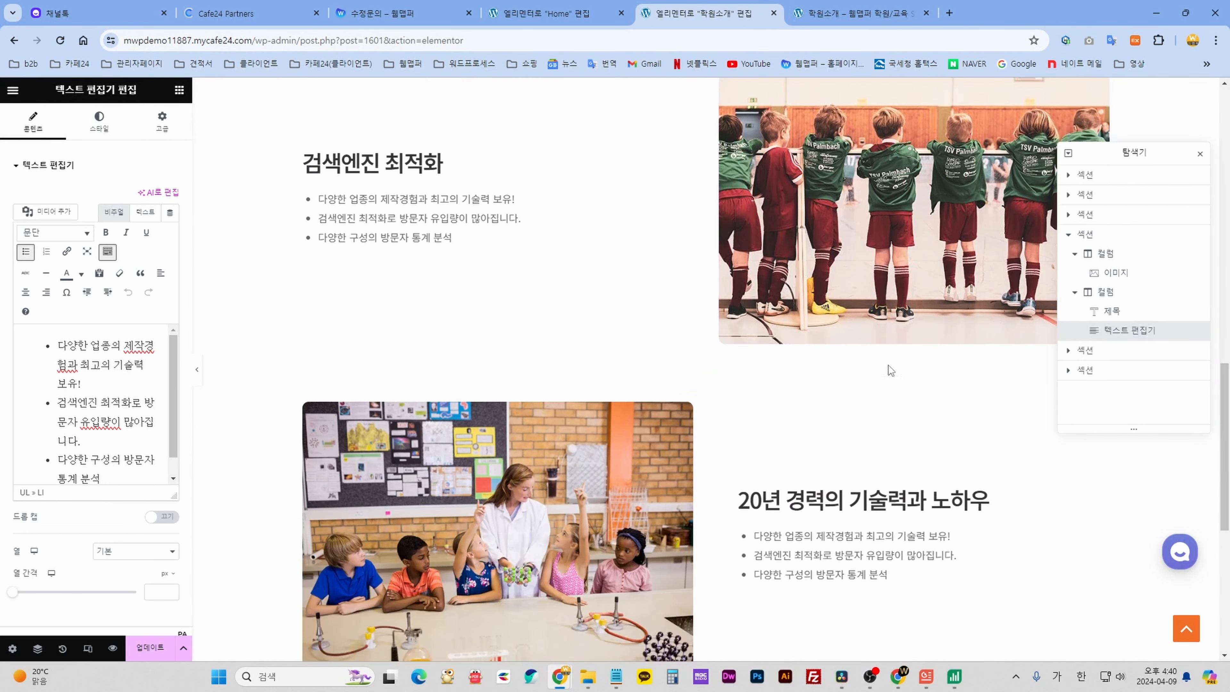
{"action": "scroll", "coordinate": [889, 370], "scroll_direction": "up", "scroll_amount": 3}
{"action": "left_click", "coordinate": [876, 330]}
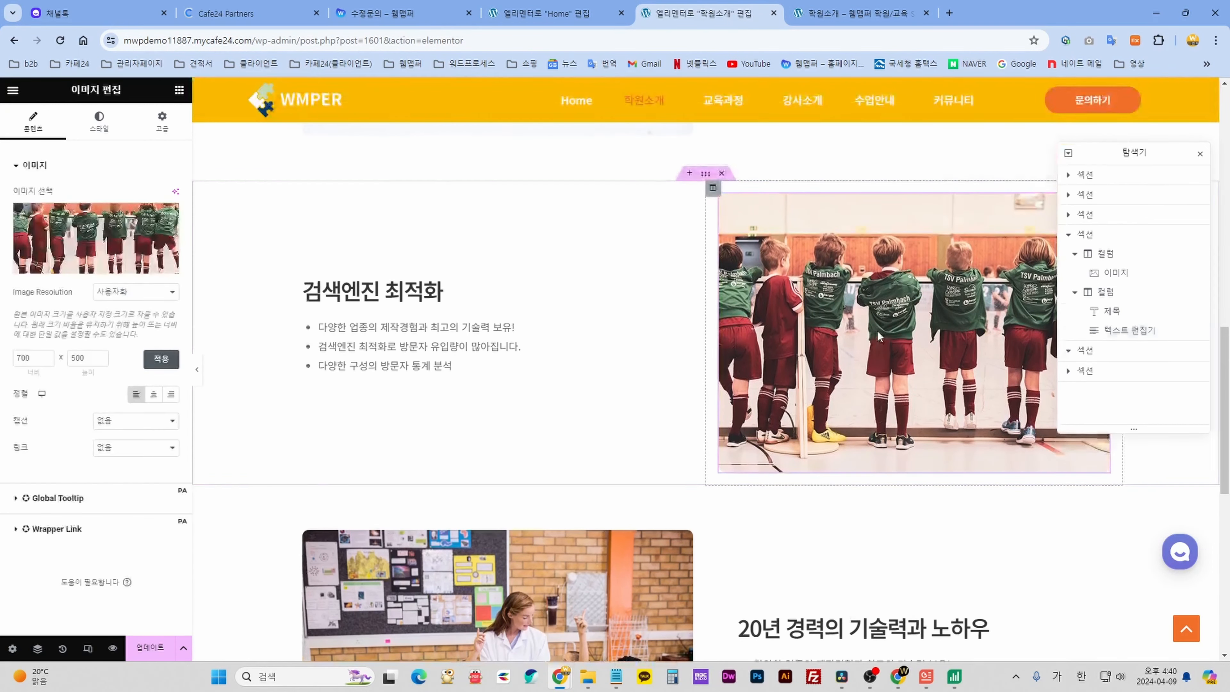
{"action": "left_click", "coordinate": [401, 334]}
{"action": "left_click", "coordinate": [396, 297]}
{"action": "scroll", "coordinate": [397, 297], "scroll_direction": "down", "scroll_amount": 4}
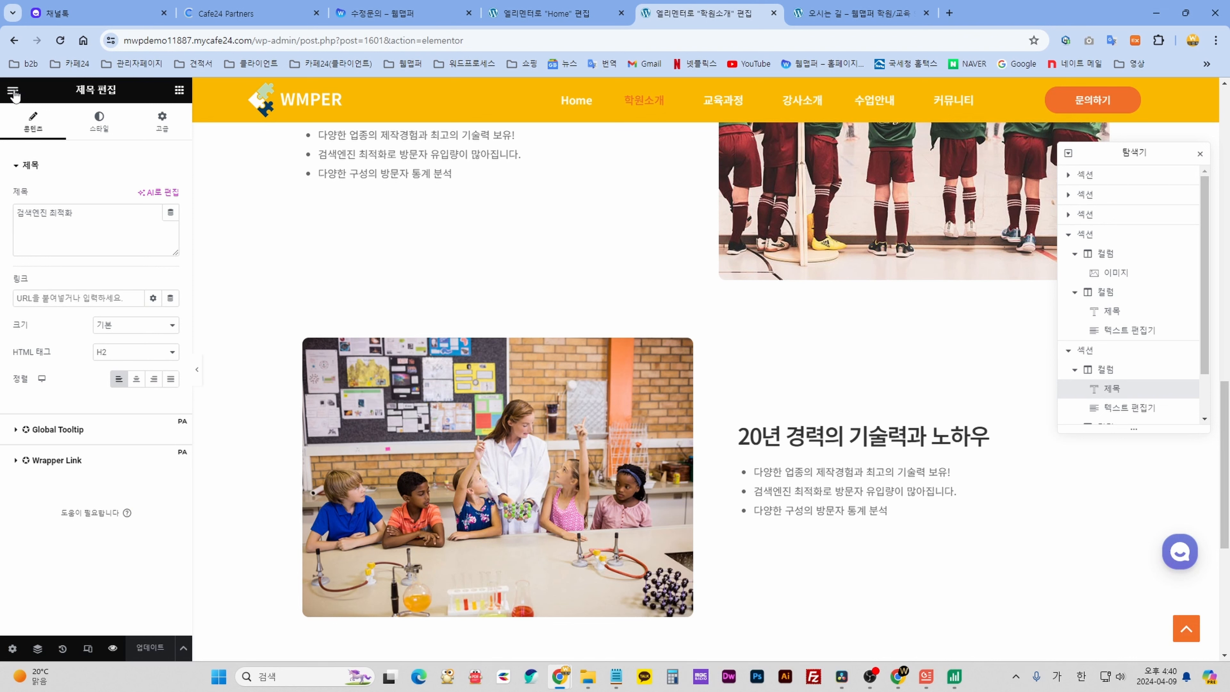
Exit the 학원소개 editor to the WordPress page list and open the 오시는 길 page in Elementor.
{"action": "left_click", "coordinate": [14, 93]}
{"action": "left_click", "coordinate": [49, 340]}
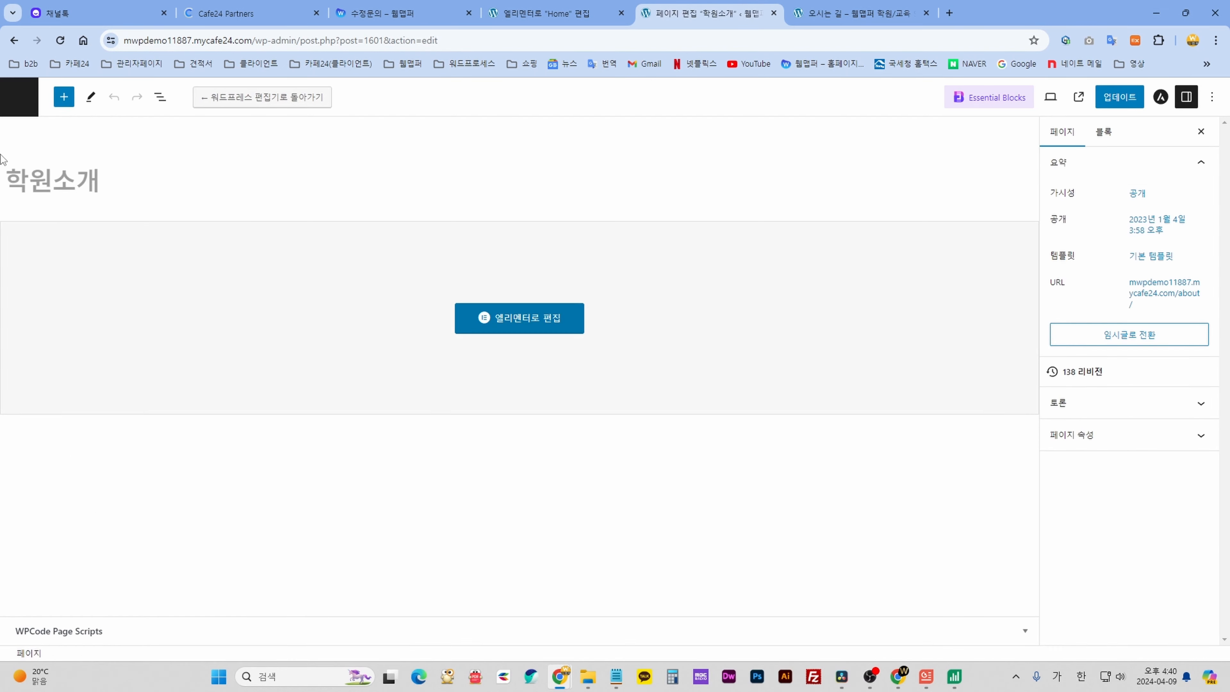
{"action": "left_click", "coordinate": [20, 105]}
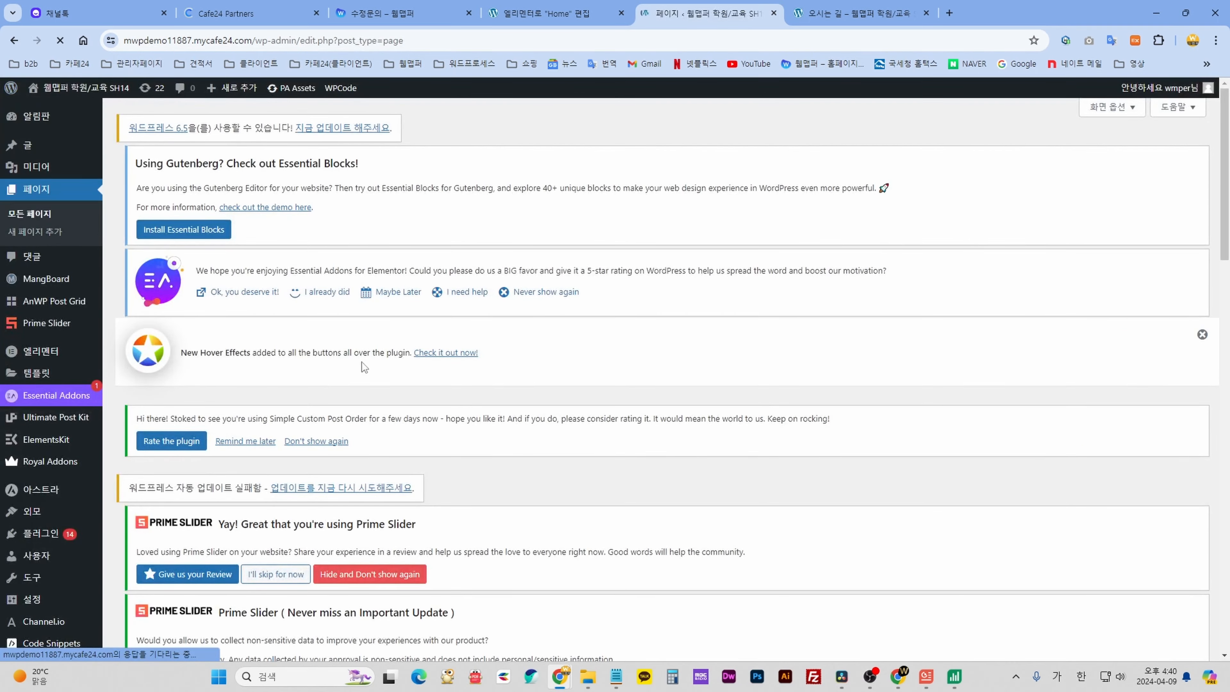
{"action": "scroll", "coordinate": [381, 430], "scroll_direction": "down", "scroll_amount": 15}
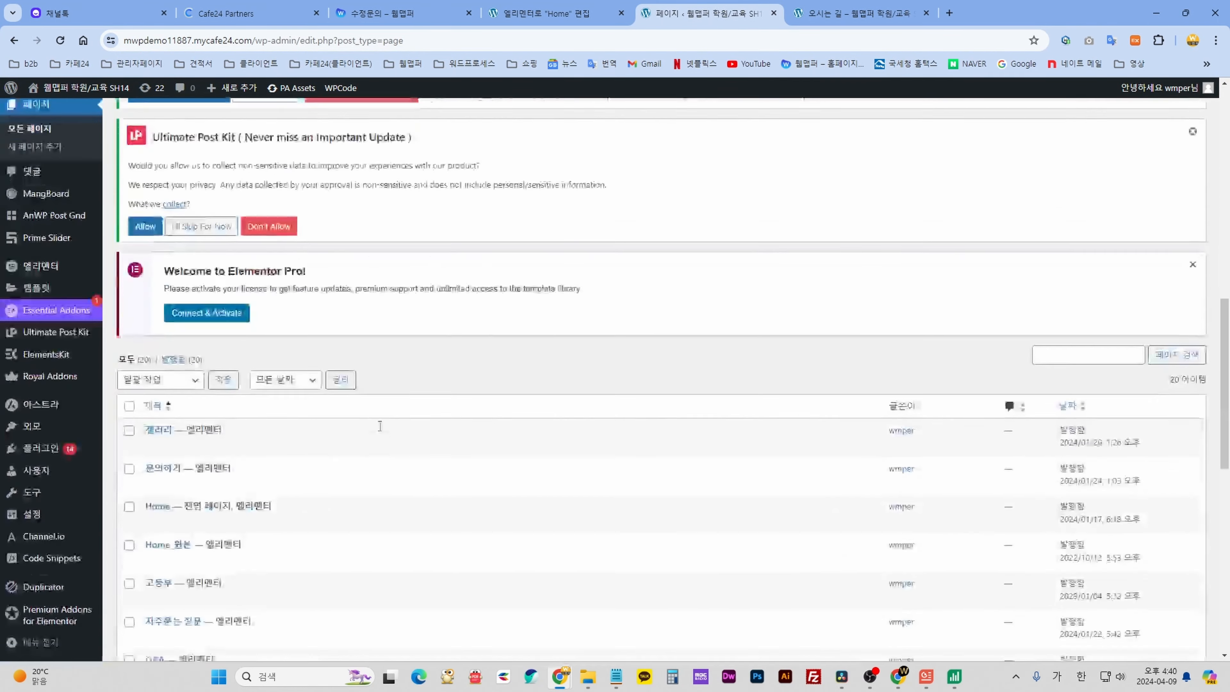
{"action": "scroll", "coordinate": [379, 429], "scroll_direction": "down", "scroll_amount": 5}
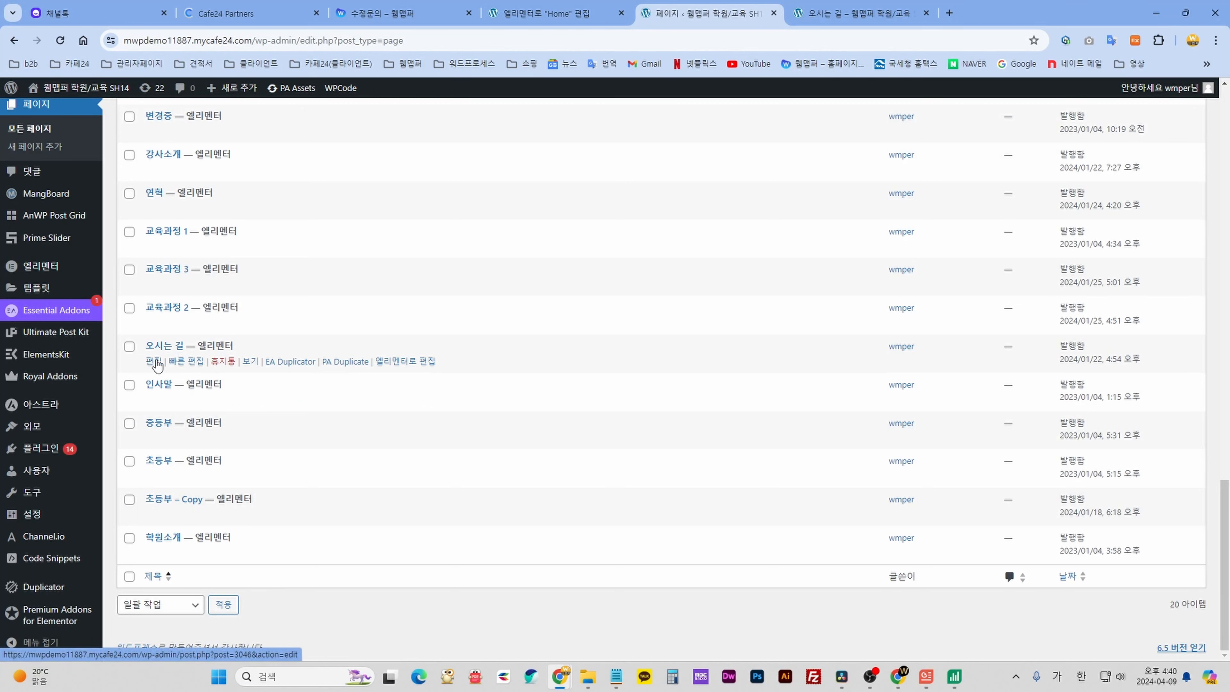
{"action": "left_click", "coordinate": [401, 363]}
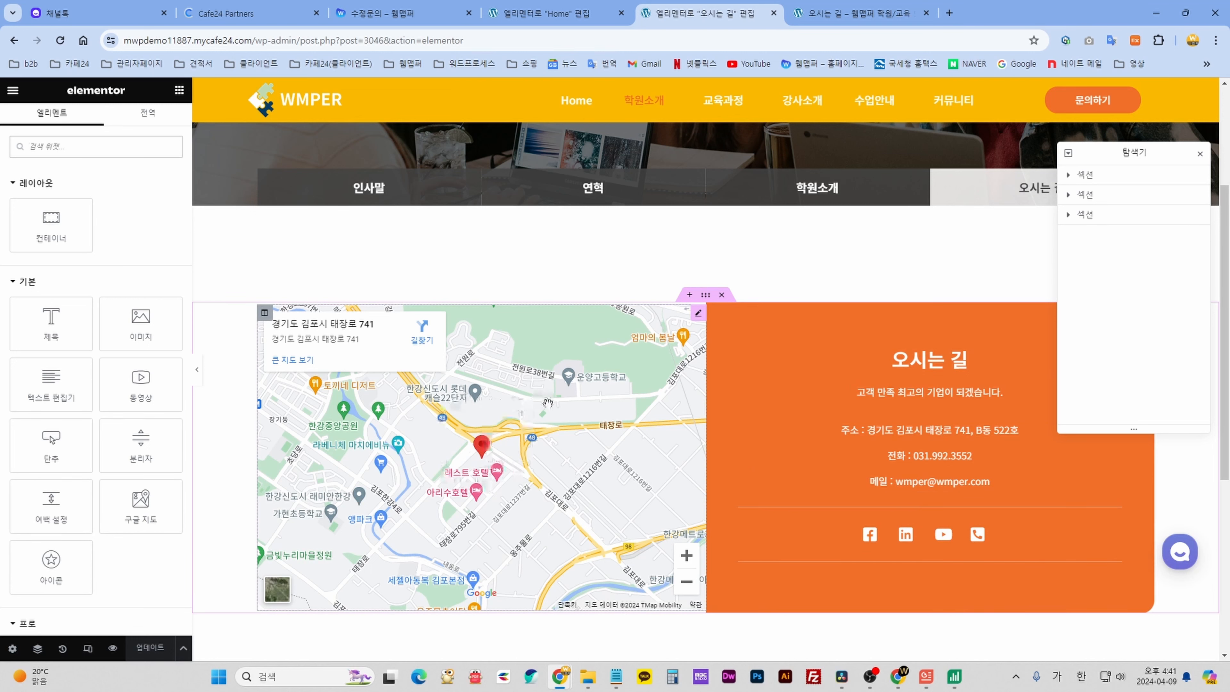
Set the location of the Google Maps widget on the 오시는 길 page to 전원마을4단지.
{"action": "left_click", "coordinate": [698, 315]}
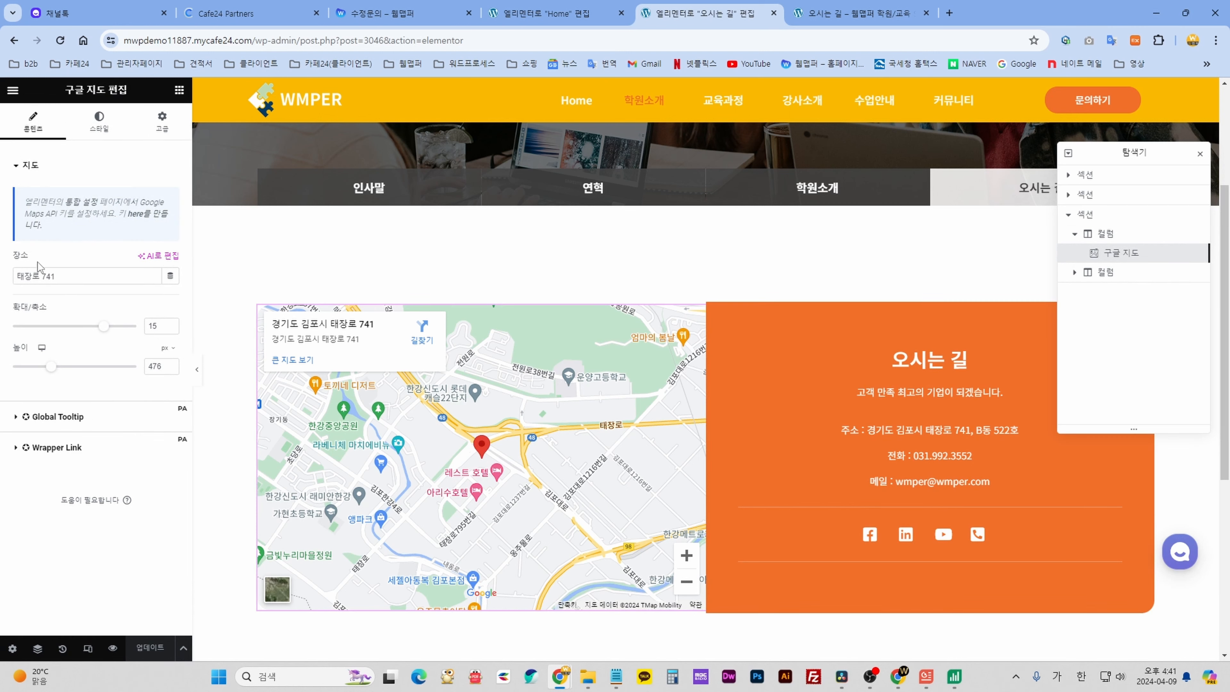
{"action": "triple_click", "coordinate": [48, 276]}
{"action": "type", "text": "전원마을4단지"}
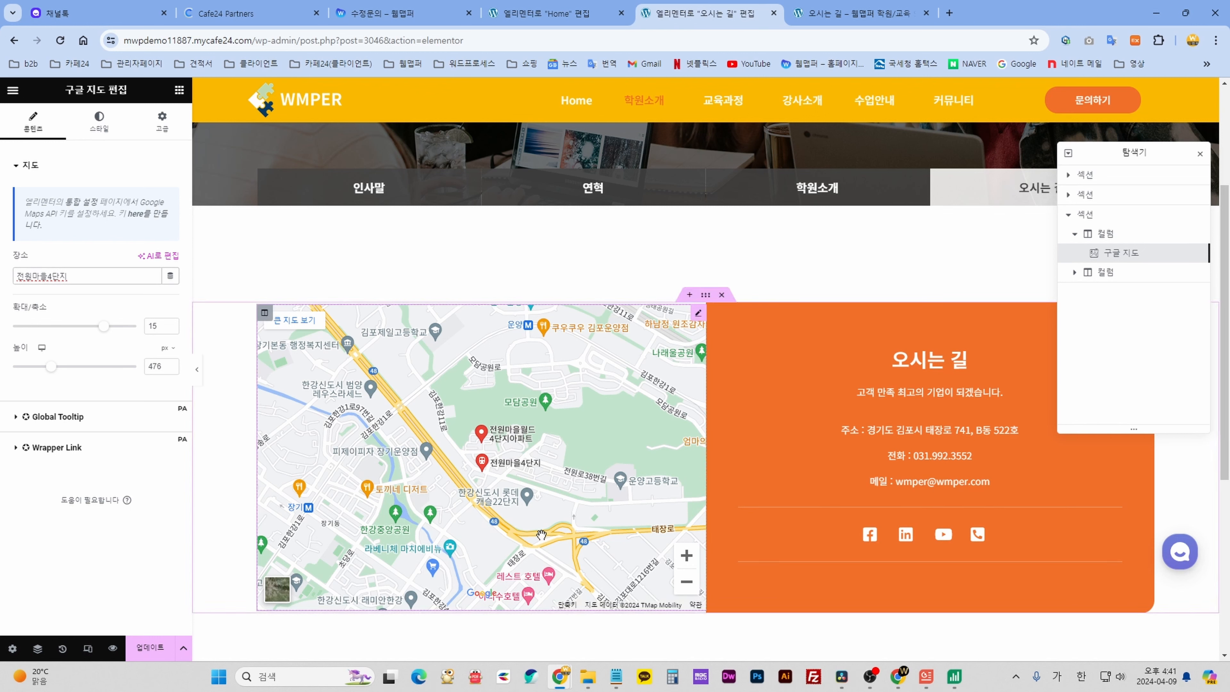
Try zoom levels 17 and 12 on the Google Maps widget.
{"action": "left_click_drag", "start_coordinate": [104, 326], "coordinate": [115, 333]}
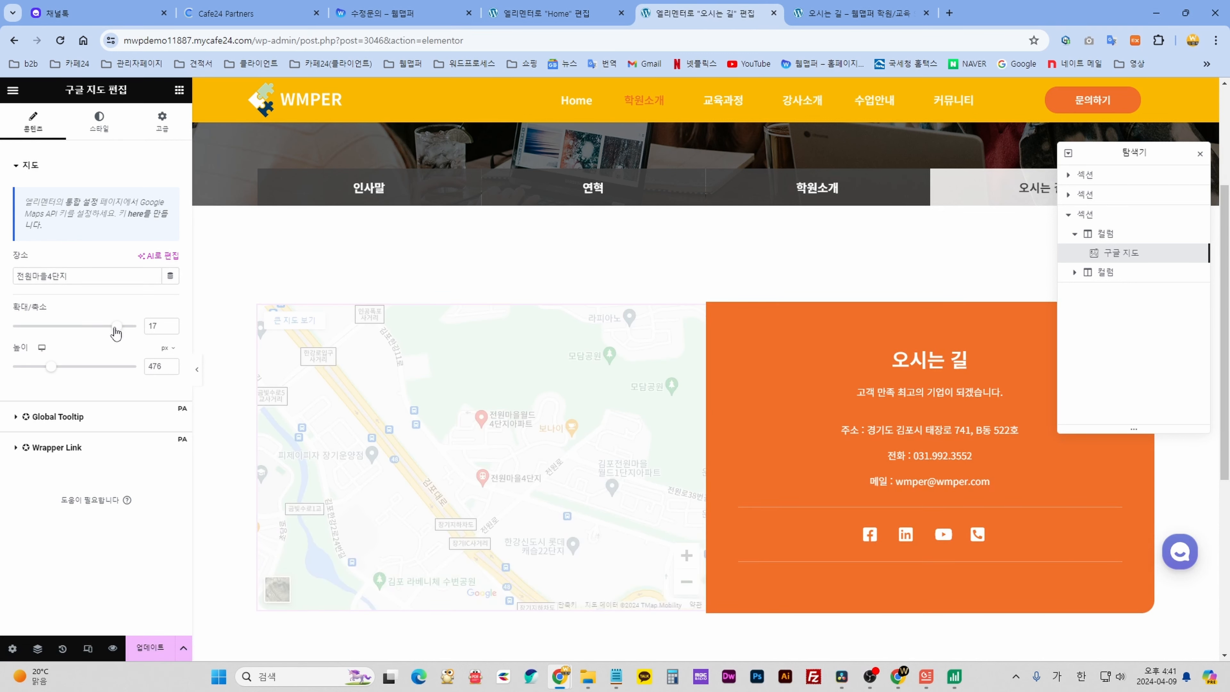
{"action": "left_click_drag", "start_coordinate": [116, 333], "coordinate": [82, 334]}
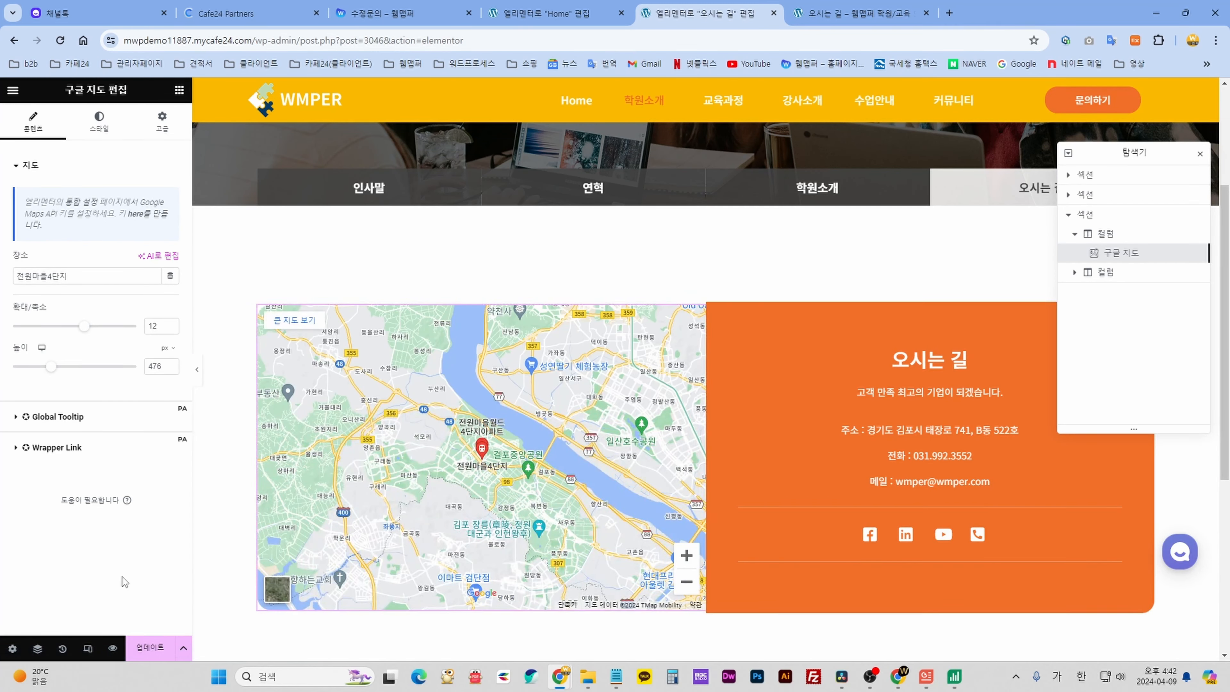
Undo the zoom and location changes made to the Google Maps widget.
{"action": "key", "text": "ctrl+z"}
{"action": "key", "text": "ctrl+z"}
{"action": "key", "text": "ctrl+z"}
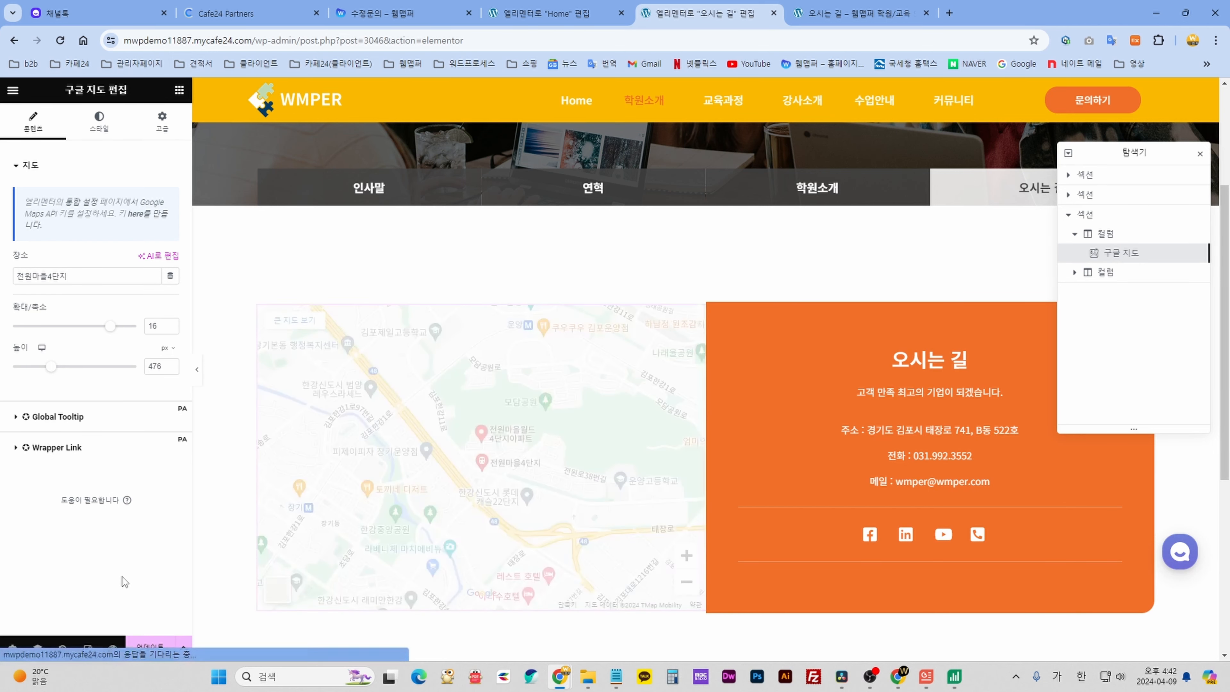
{"action": "key", "text": "ctrl+z"}
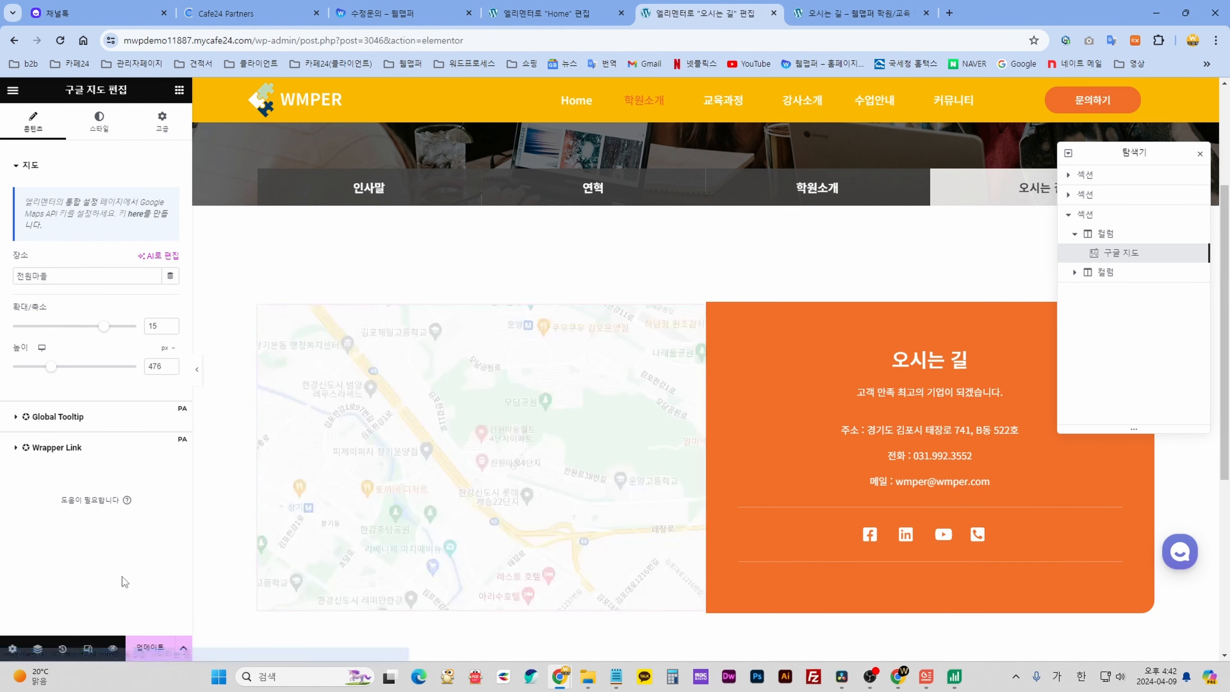
{"action": "key", "text": "ctrl+z"}
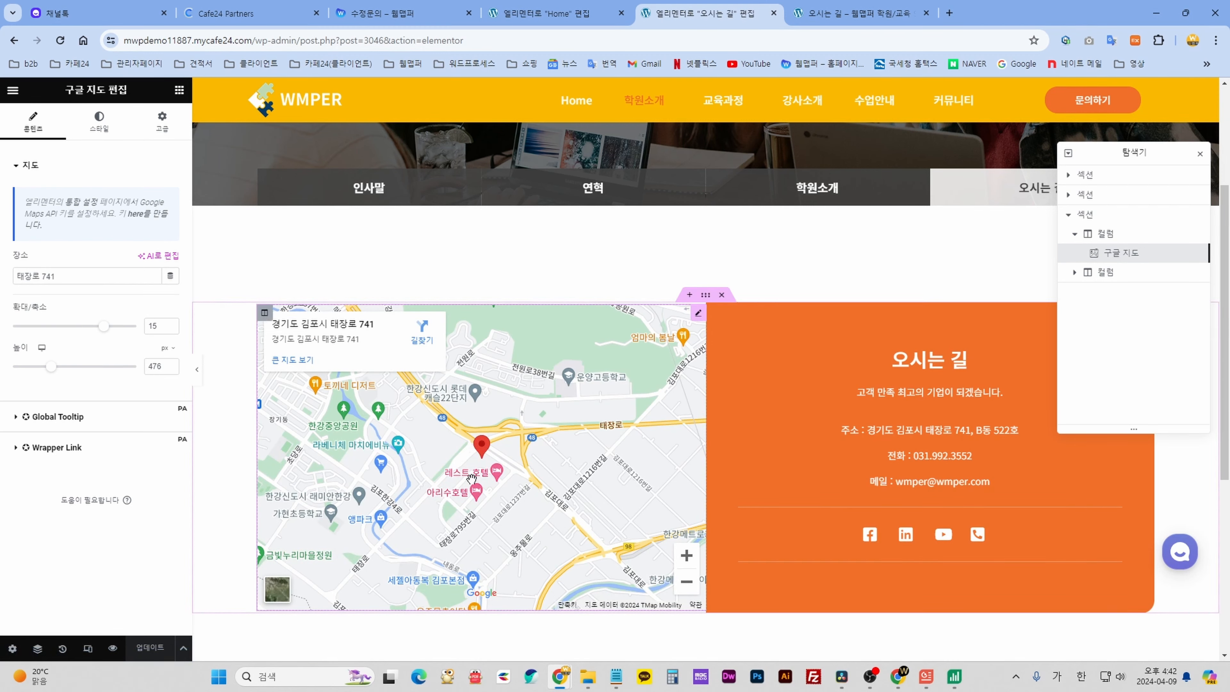
Inspect the heading, text, contact list and social icon widgets beside the map, and preview the 오시는 길 page.
{"action": "left_click", "coordinate": [937, 360]}
{"action": "left_click", "coordinate": [929, 392]}
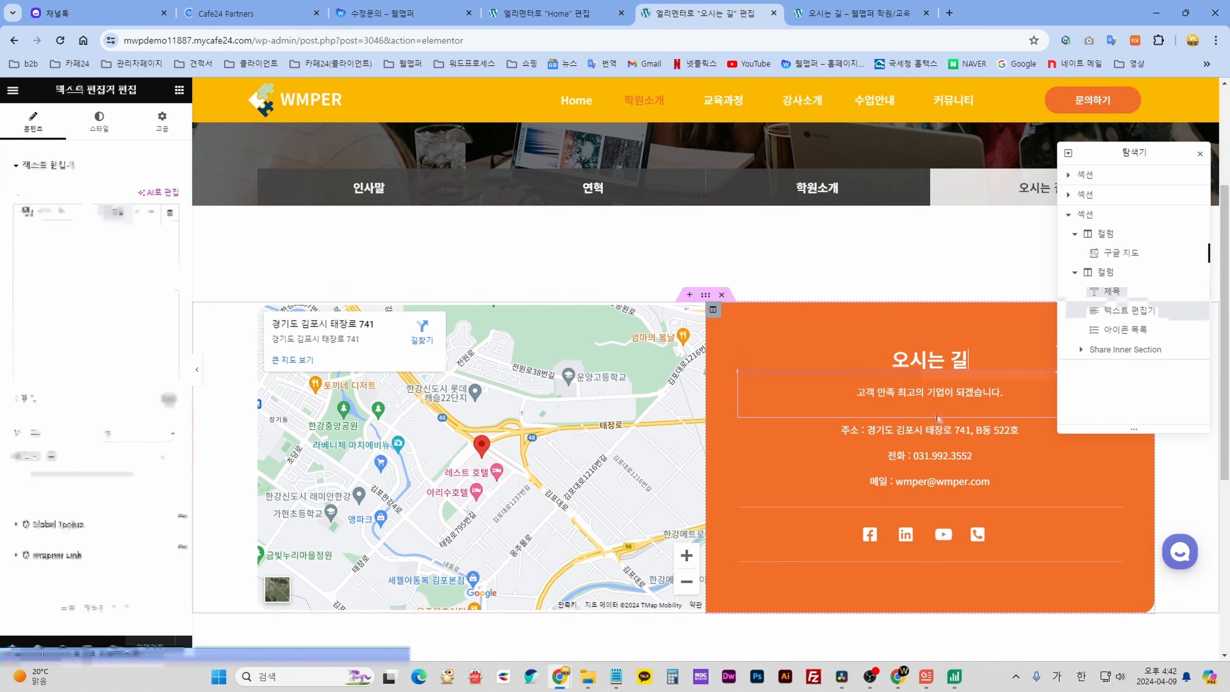
{"action": "left_click", "coordinate": [942, 431]}
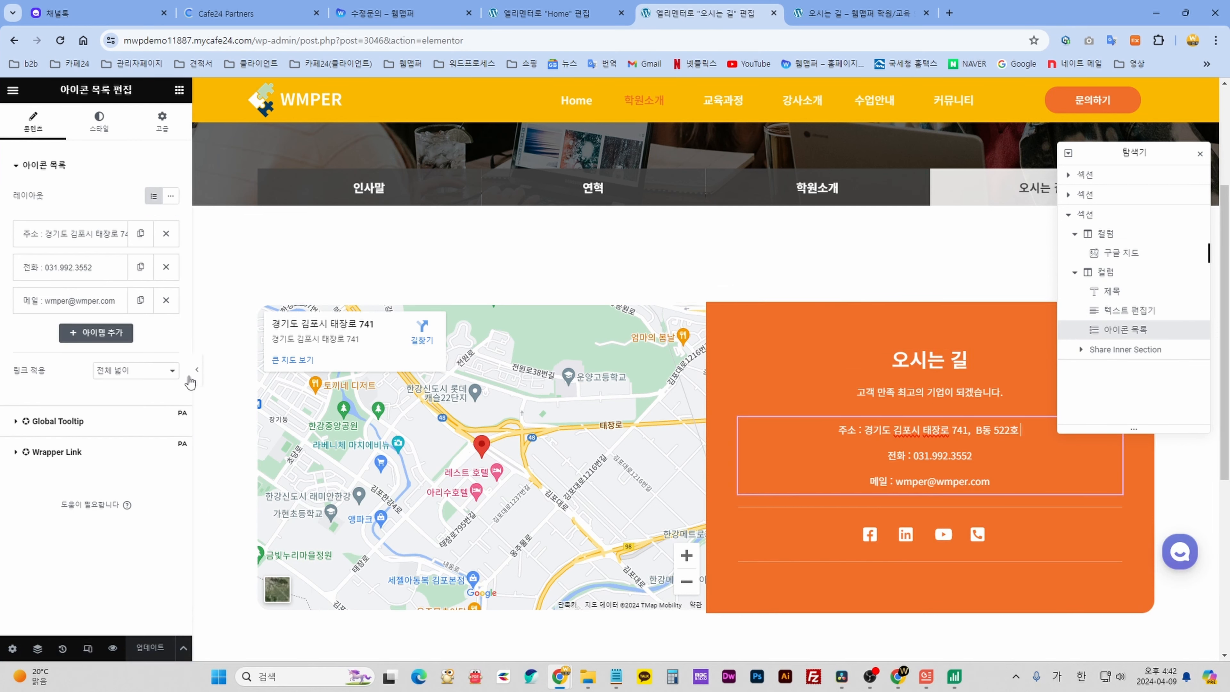
{"action": "left_click", "coordinate": [1022, 539]}
{"action": "scroll", "coordinate": [768, 502], "scroll_direction": "down", "scroll_amount": 4}
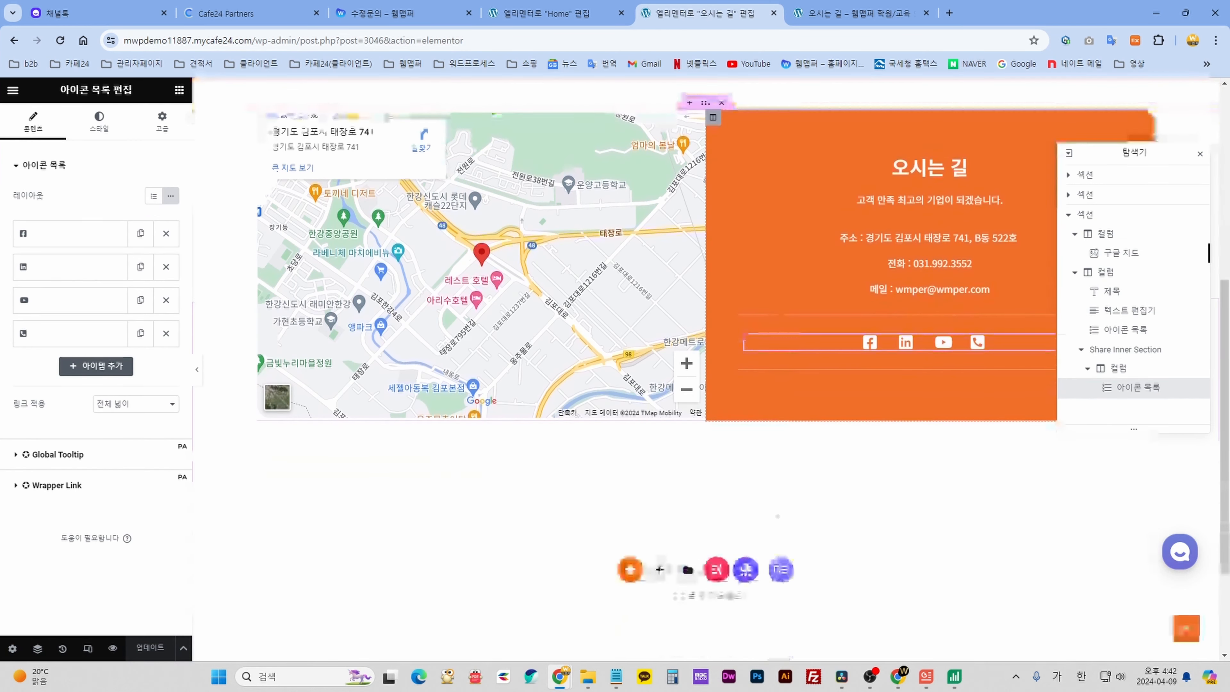
{"action": "scroll", "coordinate": [768, 502], "scroll_direction": "up", "scroll_amount": 3}
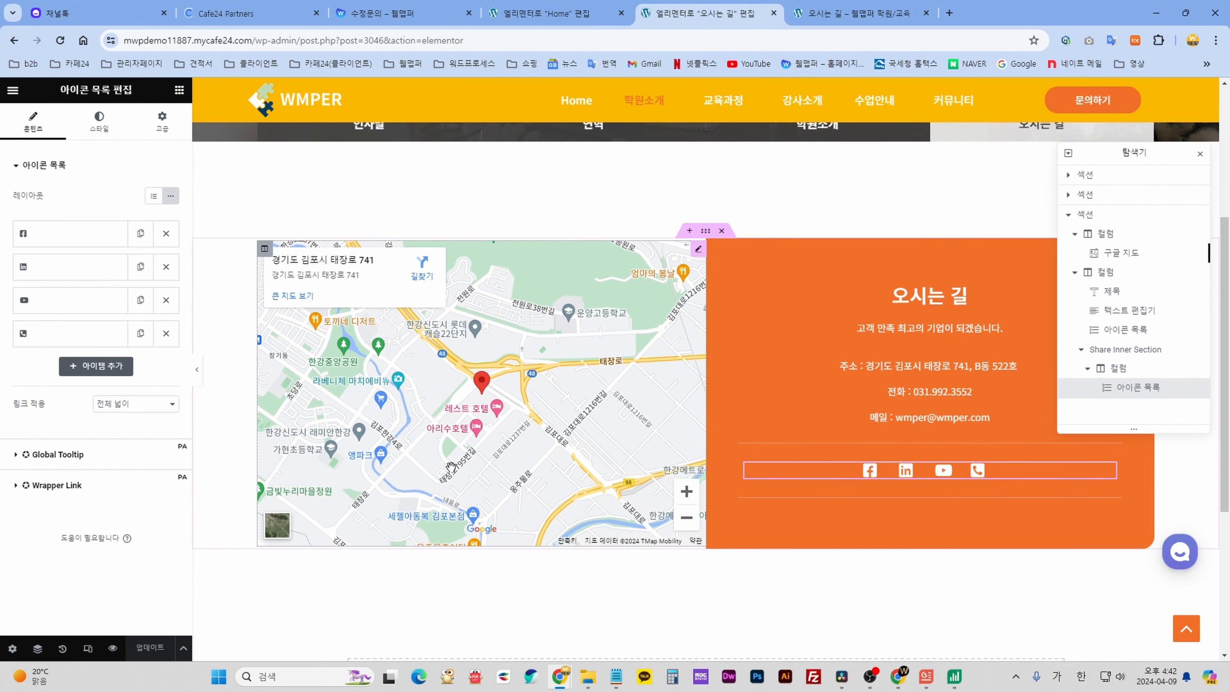
{"action": "left_click", "coordinate": [113, 649]}
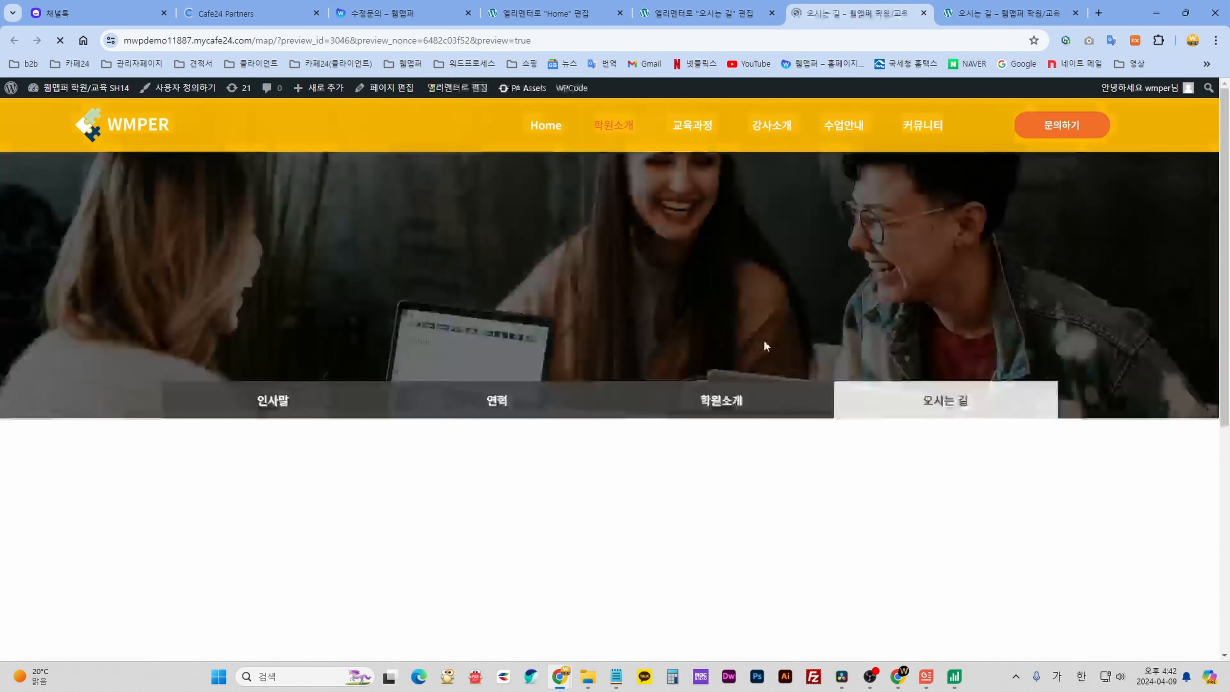
{"action": "scroll", "coordinate": [773, 337], "scroll_direction": "down", "scroll_amount": 8}
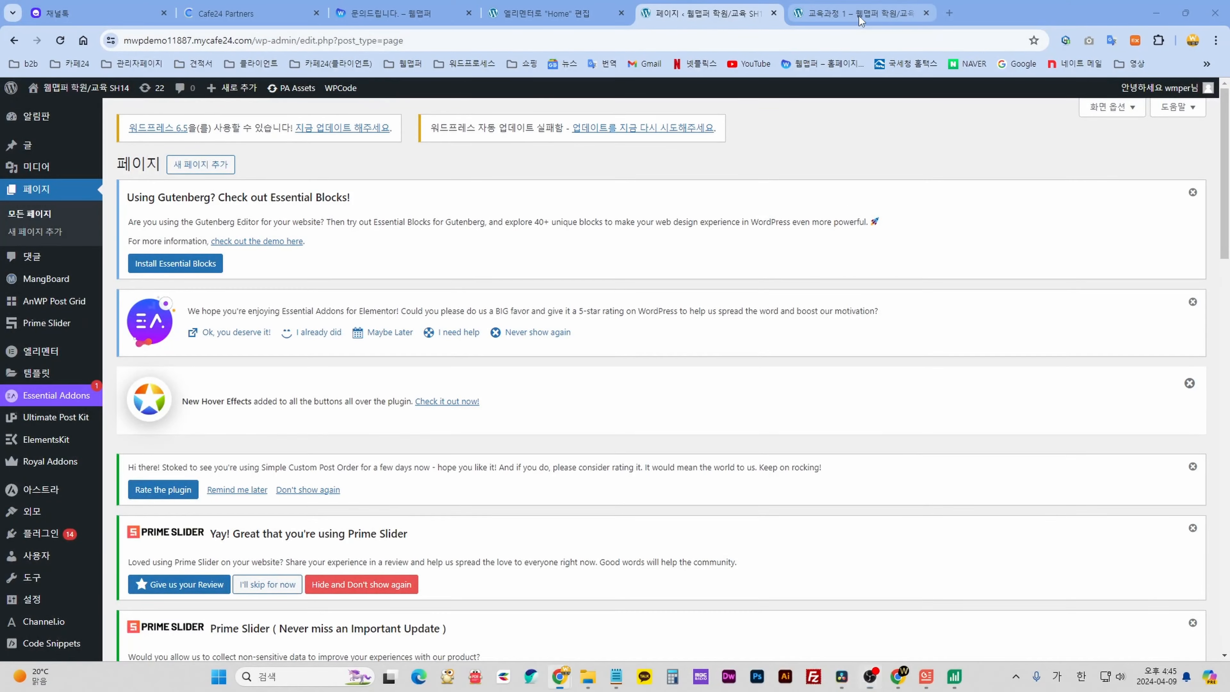
Open the 교육과정 1 page in Elementor from the WordPress page list.
{"action": "scroll", "coordinate": [163, 357], "scroll_direction": "down", "scroll_amount": 15}
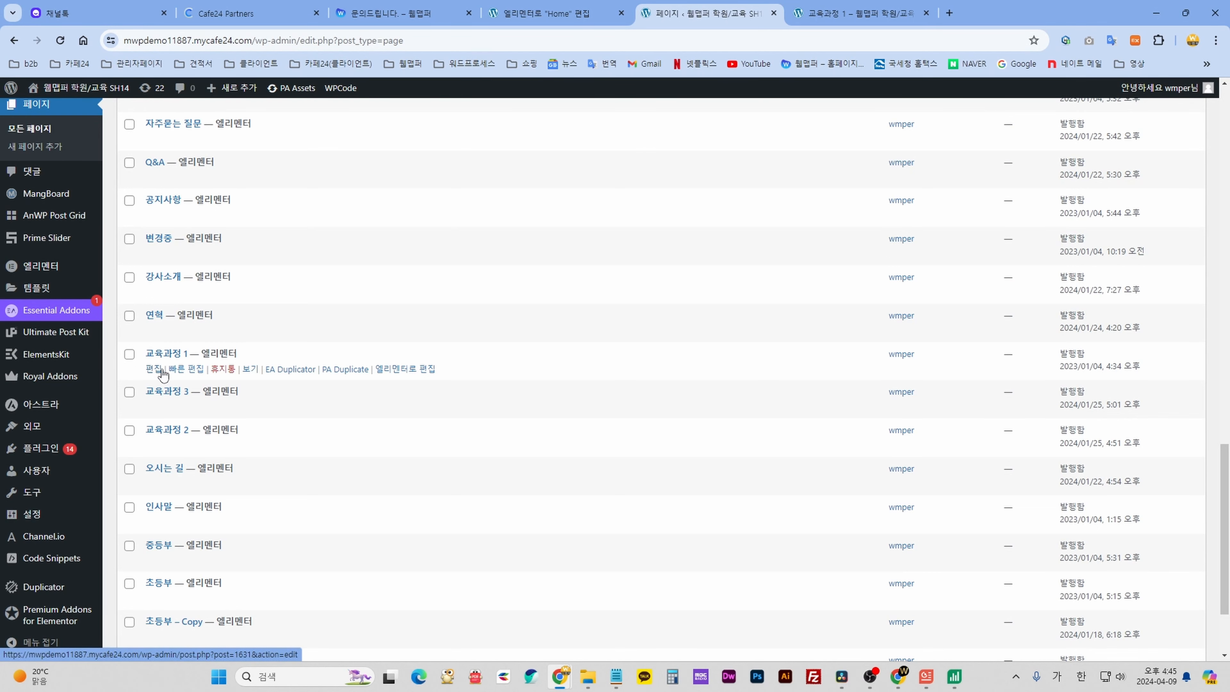
{"action": "left_click", "coordinate": [409, 373]}
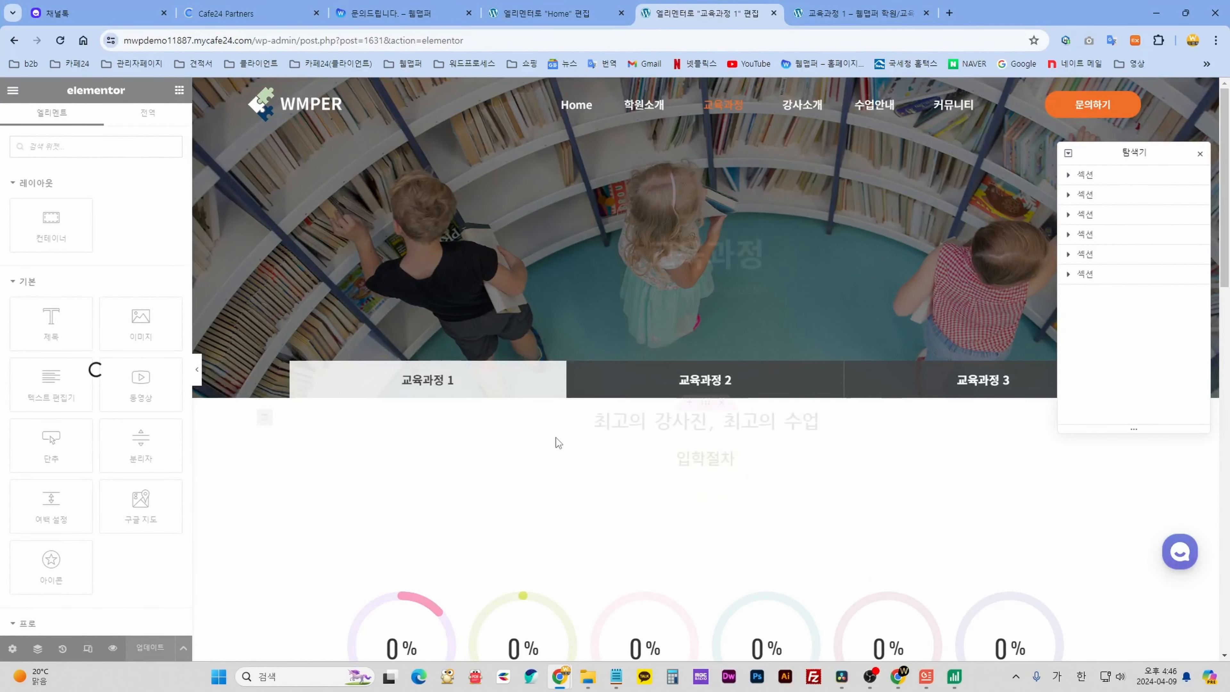
{"action": "scroll", "coordinate": [770, 421], "scroll_direction": "down", "scroll_amount": 1}
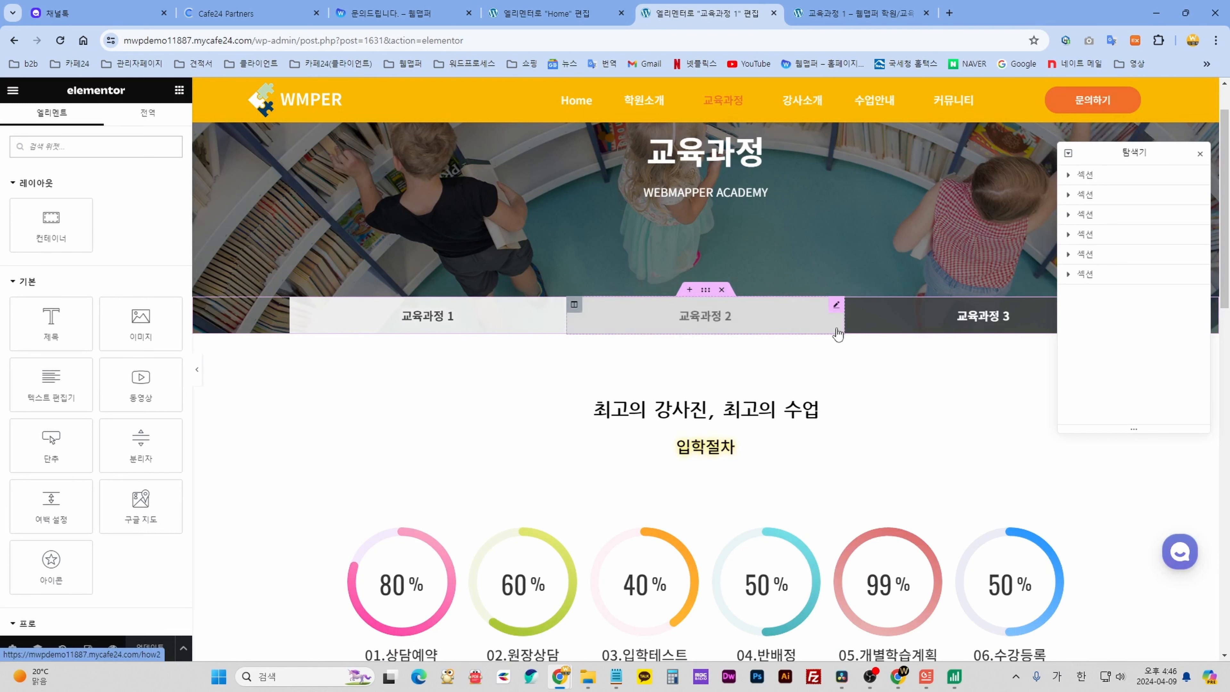
Delete the 교육과정 2 column from the tab row under the banner and undo the deletion.
{"action": "right_click", "coordinate": [575, 309]}
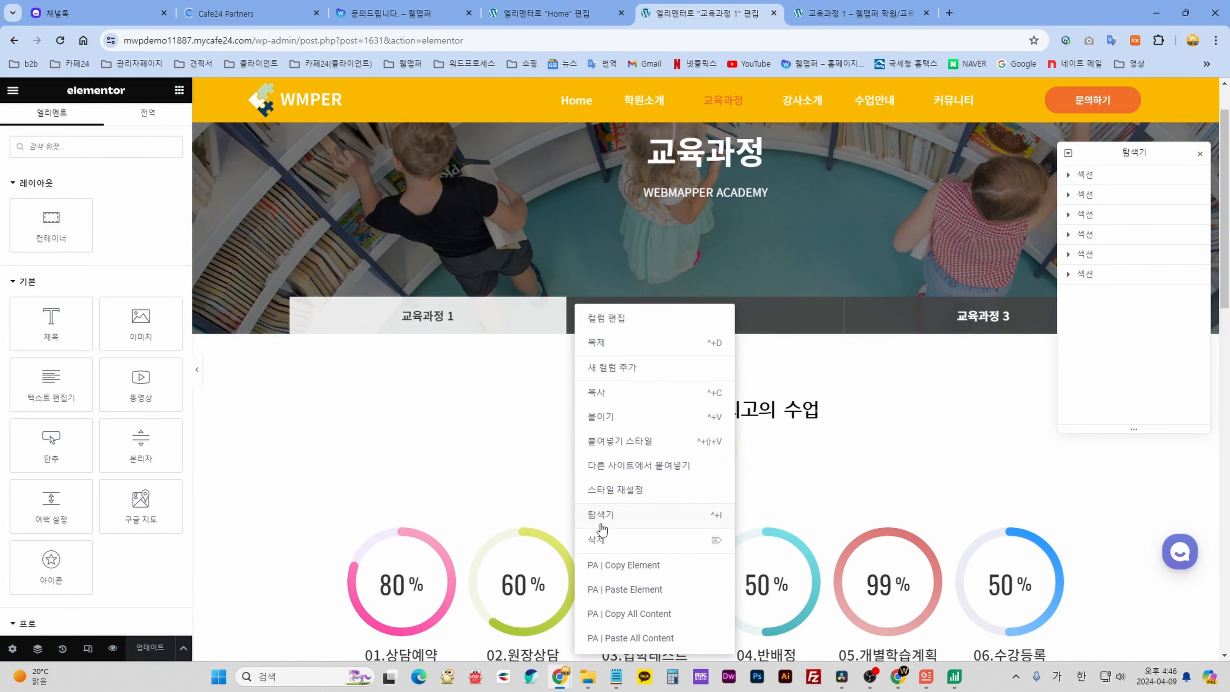
{"action": "left_click", "coordinate": [606, 538]}
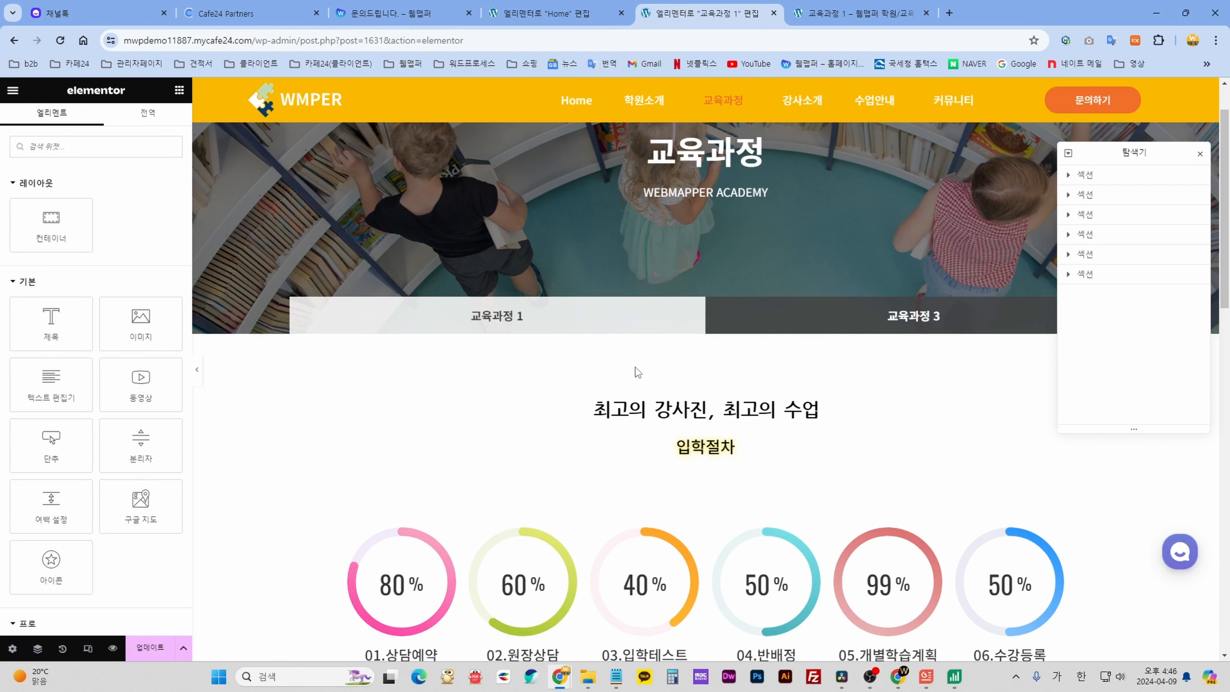
{"action": "key", "text": "ctrl+z"}
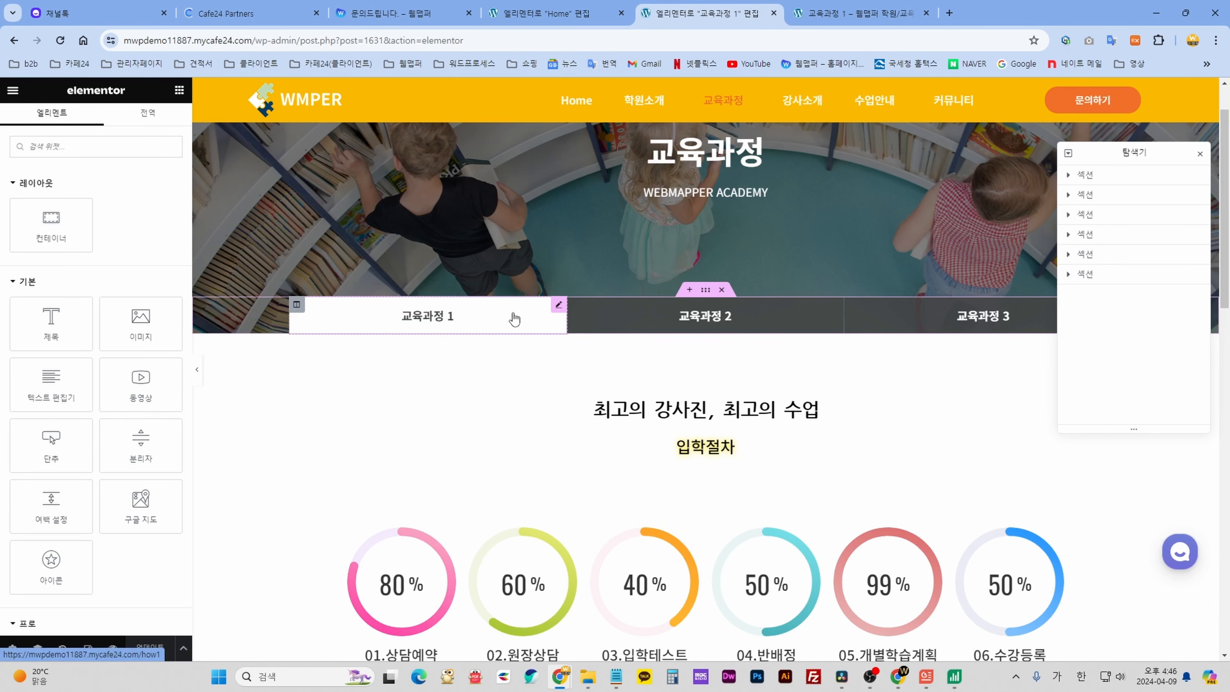
Open the 교육과정 1 tab button for editing and select its label text.
{"action": "left_click", "coordinate": [544, 313]}
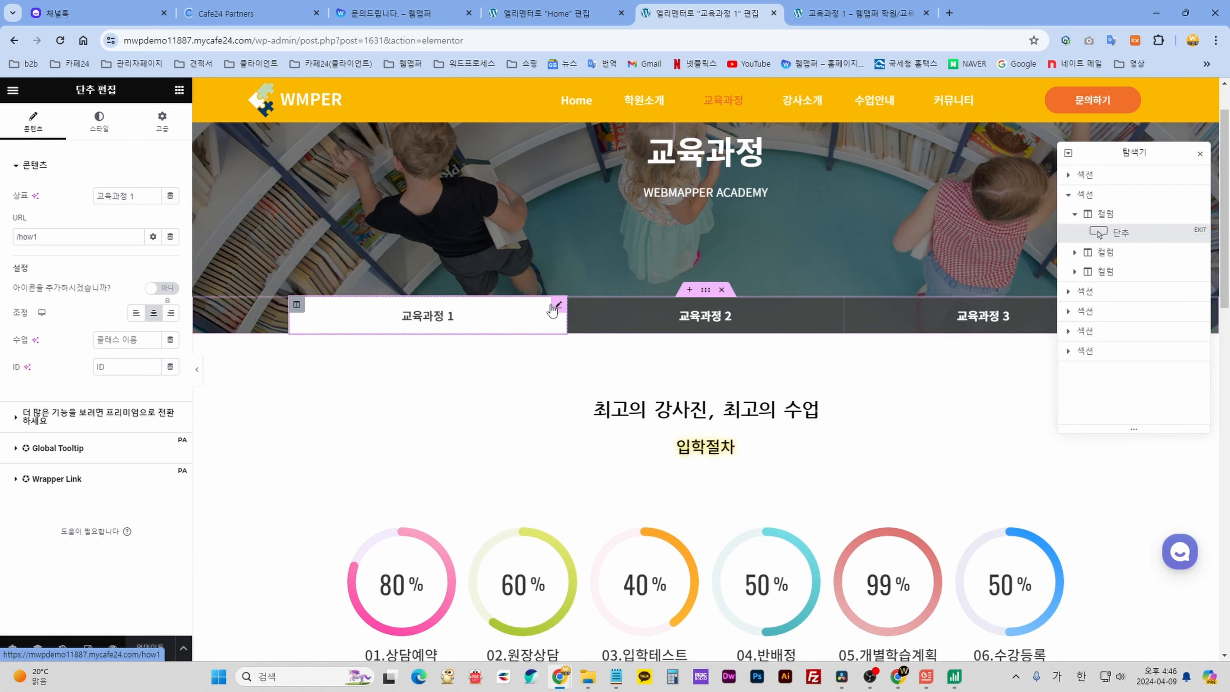
{"action": "left_click_drag", "start_coordinate": [137, 196], "coordinate": [80, 196]}
{"action": "left_click", "coordinate": [135, 196]}
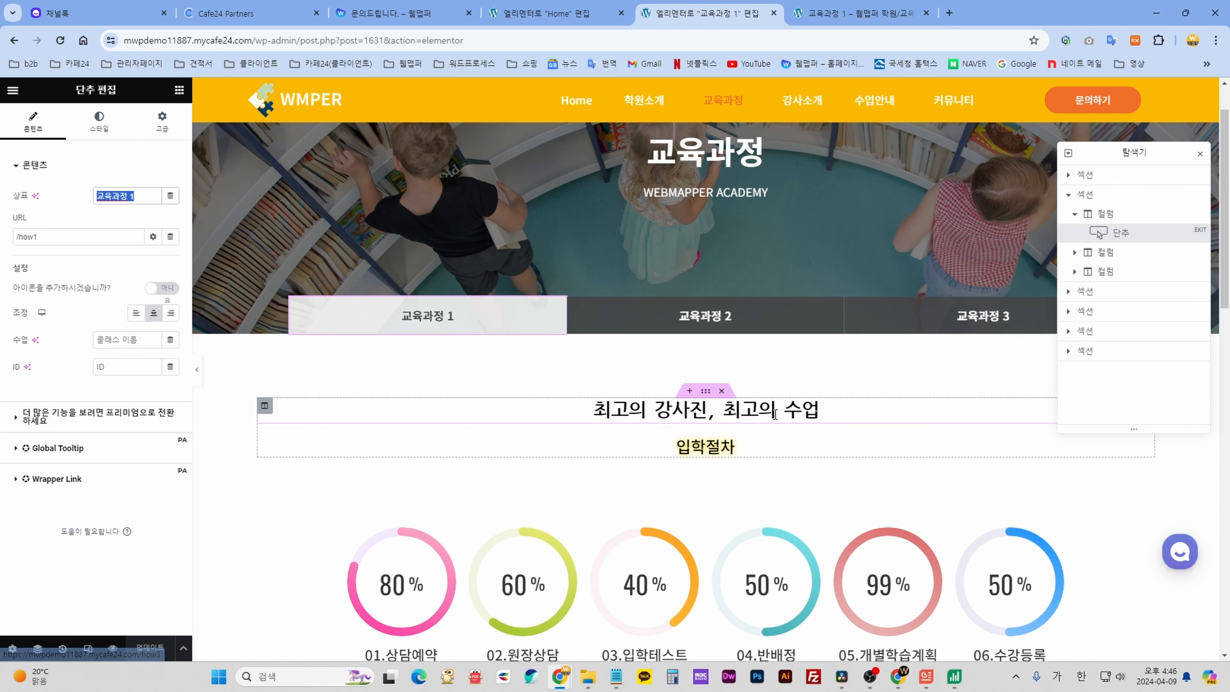
Inspect the editable title text of the 최고의 강사진, 최고의 수업 and 입학절차 headings.
{"action": "scroll", "coordinate": [647, 408], "scroll_direction": "down", "scroll_amount": 3}
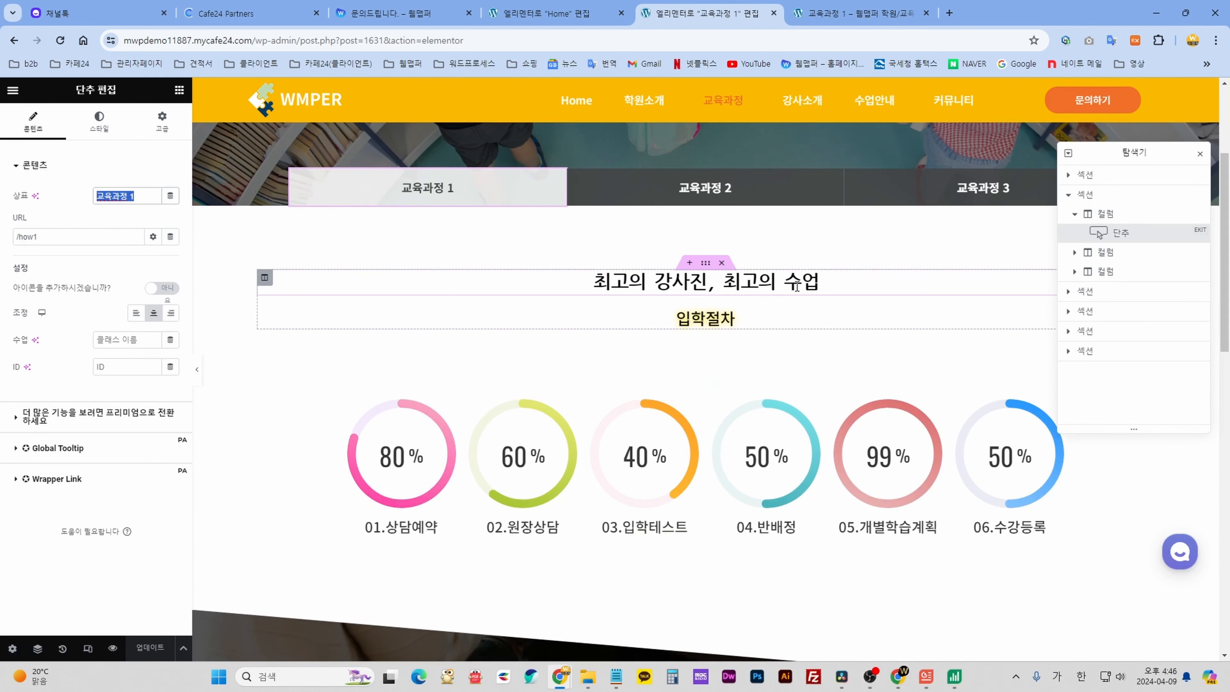
{"action": "left_click", "coordinate": [785, 282]}
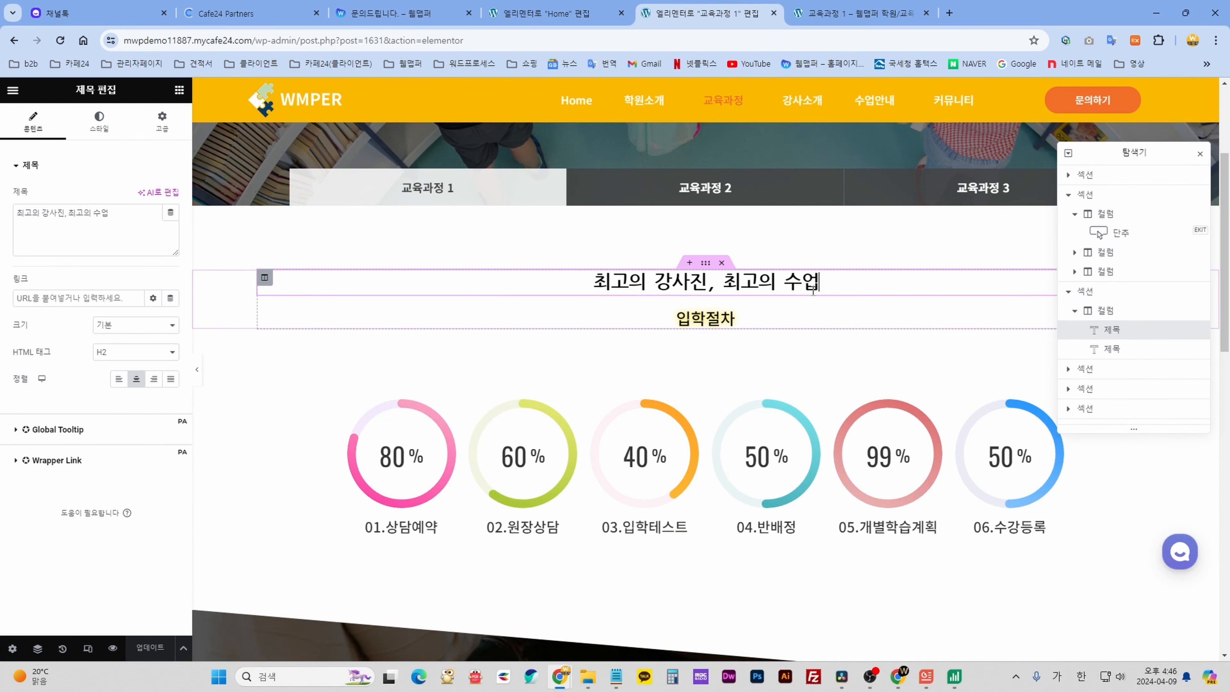
{"action": "left_click", "coordinate": [751, 323]}
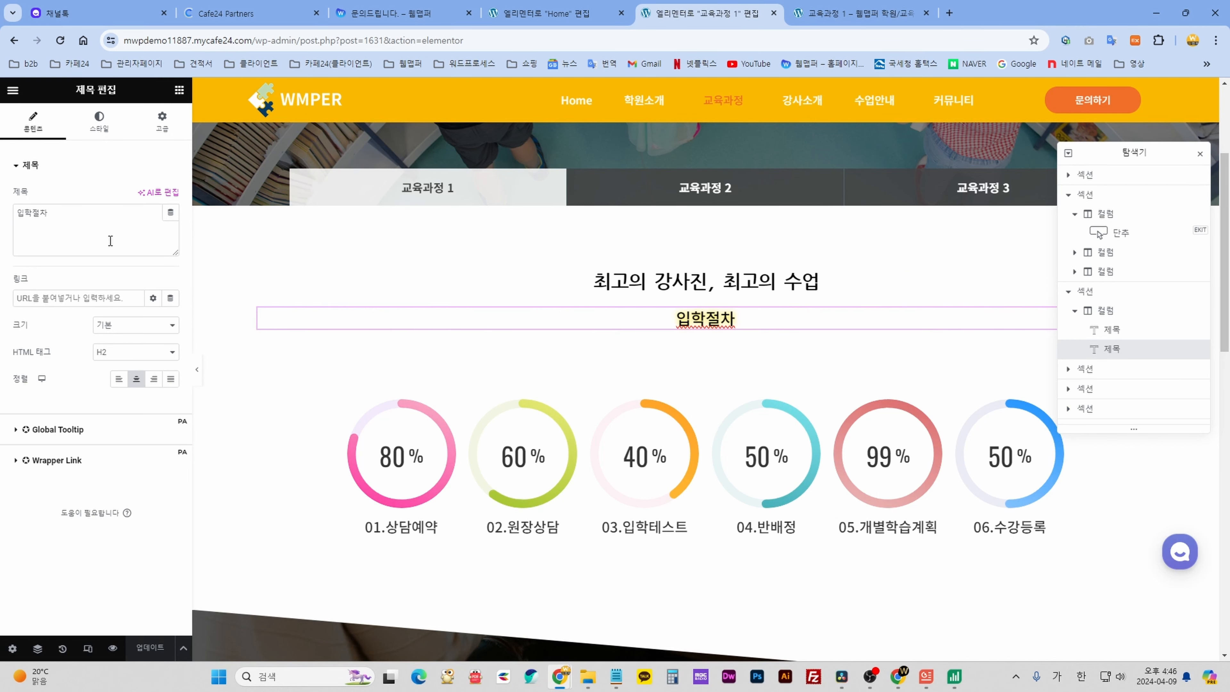
{"action": "left_click", "coordinate": [91, 231]}
Examine the style options of the 입학절차 heading, including its text shadow settings.
{"action": "left_click", "coordinate": [98, 121]}
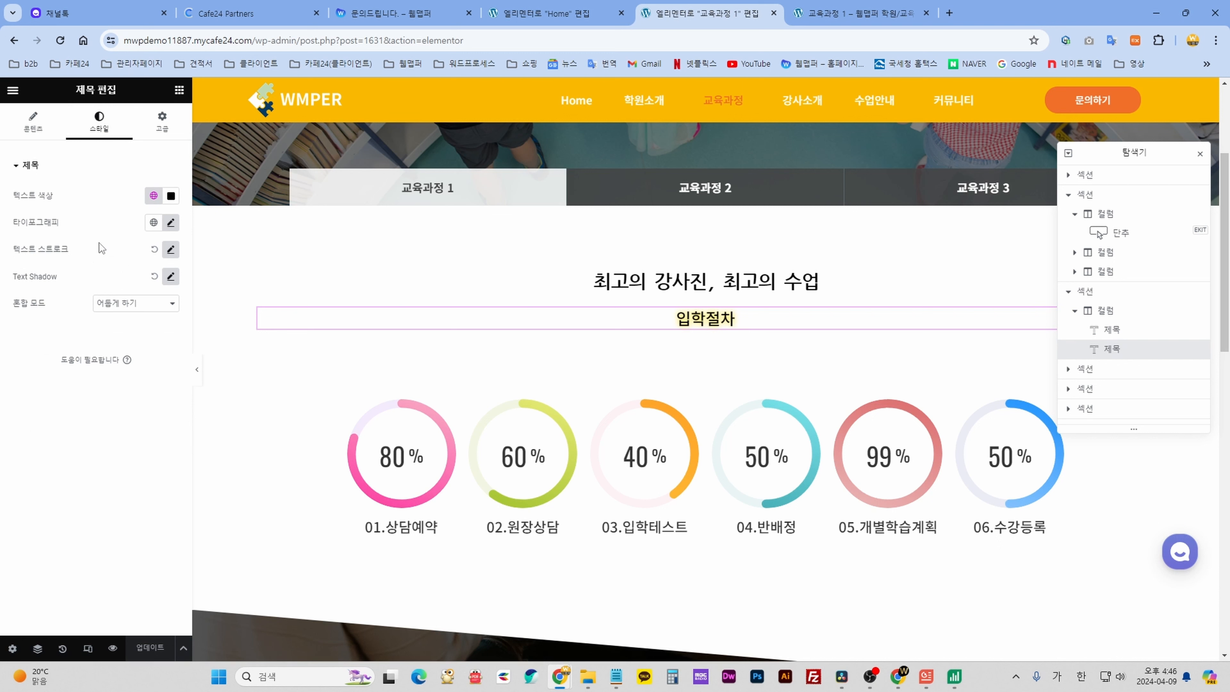
{"action": "left_click", "coordinate": [170, 277]}
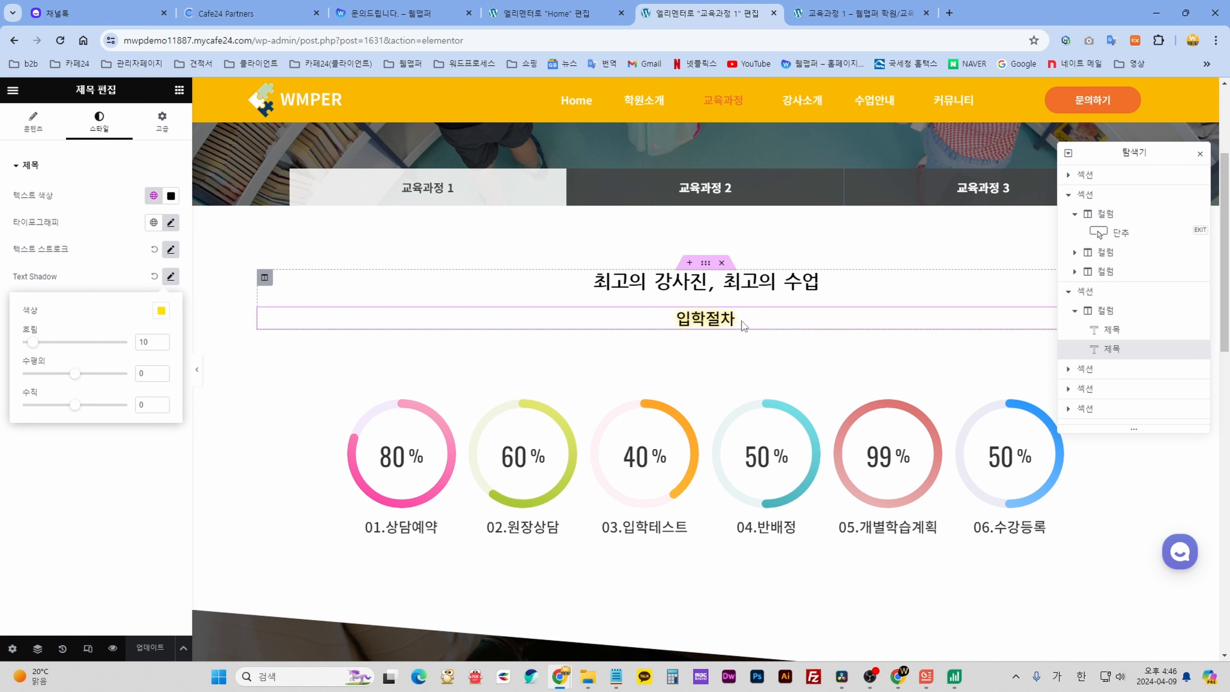
{"action": "left_click", "coordinate": [139, 461]}
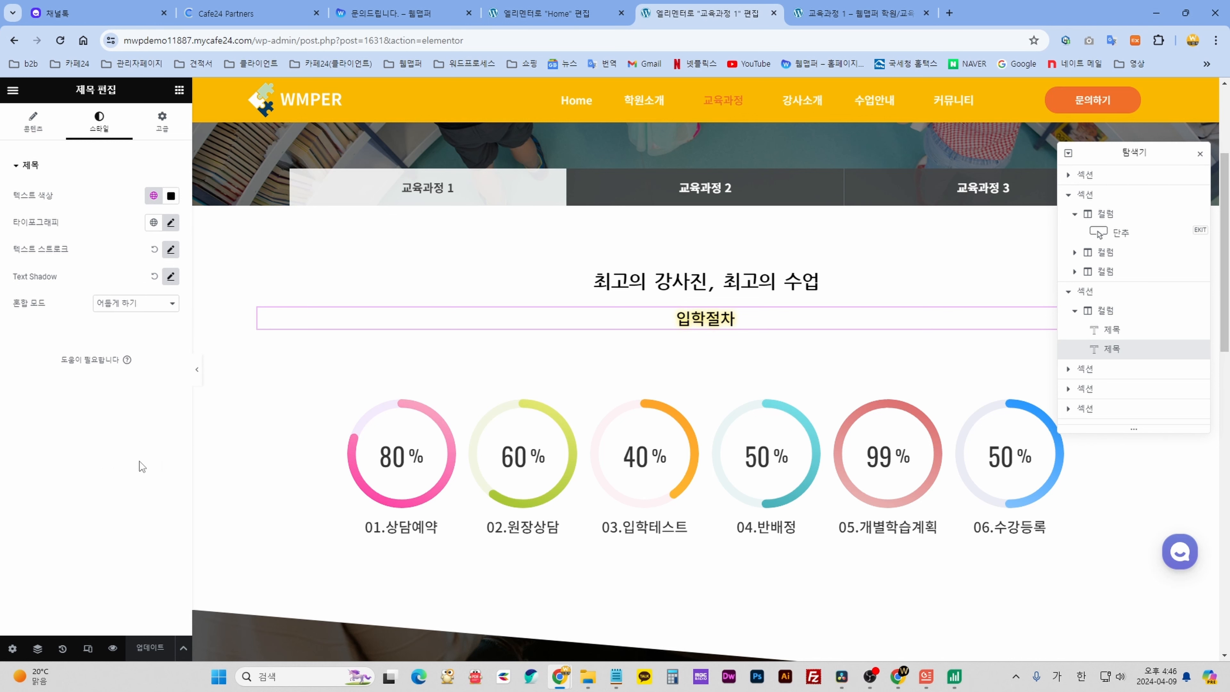
Reload the live 교육과정 1 page to watch the progress circles animate, and return to its Elementor editor.
{"action": "scroll", "coordinate": [480, 431], "scroll_direction": "down", "scroll_amount": 2}
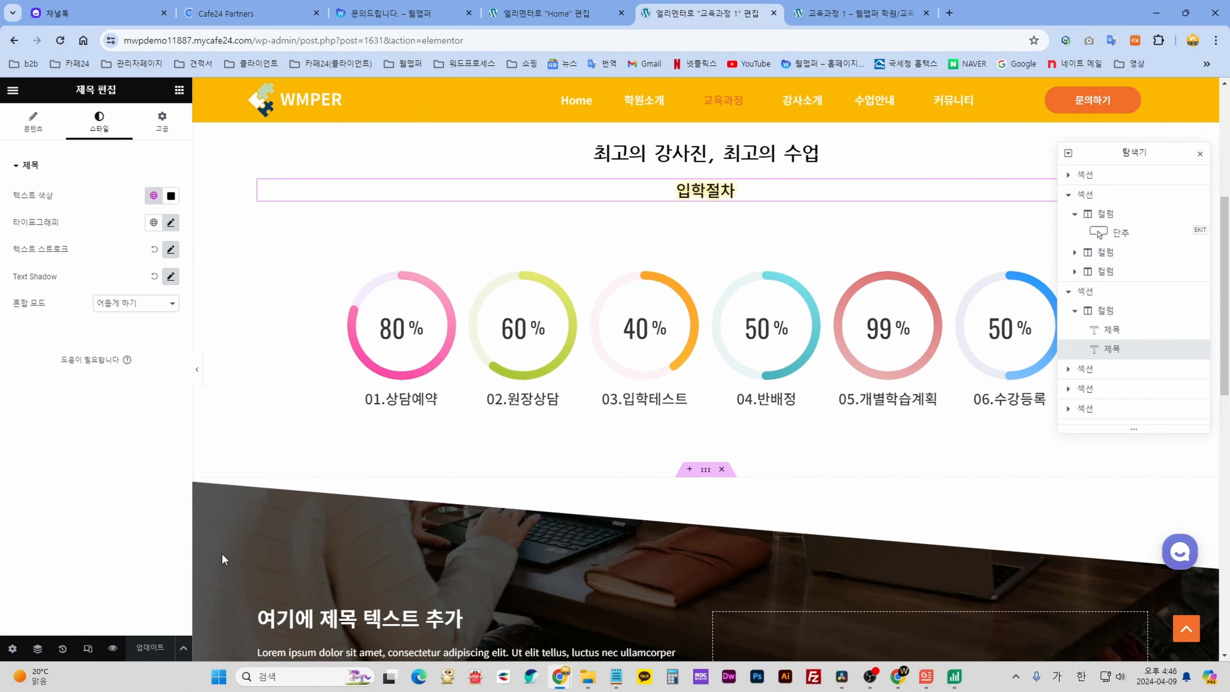
{"action": "left_click", "coordinate": [857, 13]}
{"action": "scroll", "coordinate": [1058, 464], "scroll_direction": "up", "scroll_amount": 15}
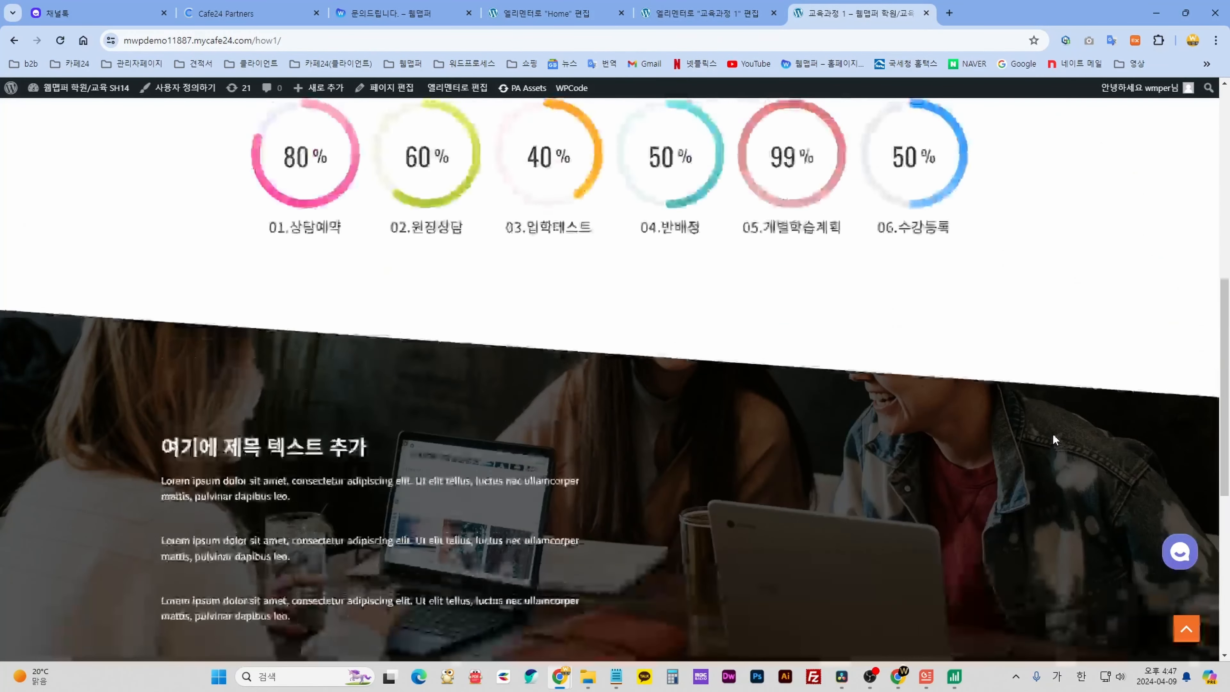
{"action": "key", "text": "F5"}
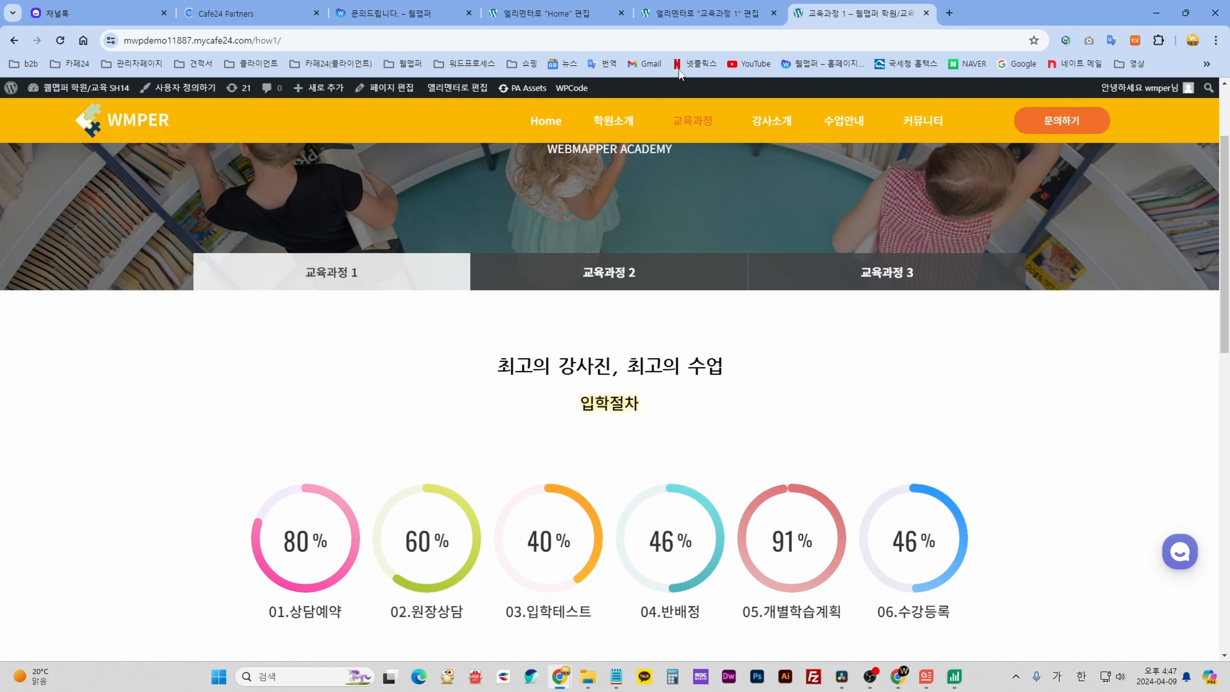
{"action": "left_click", "coordinate": [706, 14]}
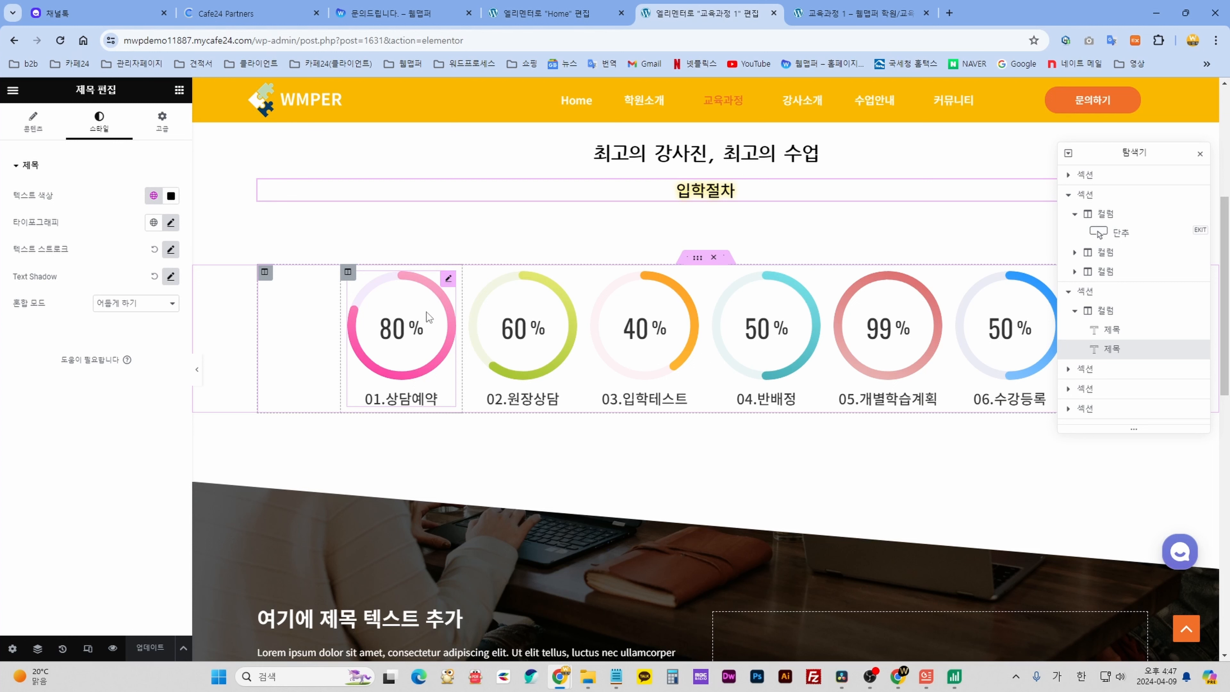
Try counter values 1000, 100 and 90 on the 01.상담예약 progress circle, ending with 80.
{"action": "left_click", "coordinate": [447, 282]}
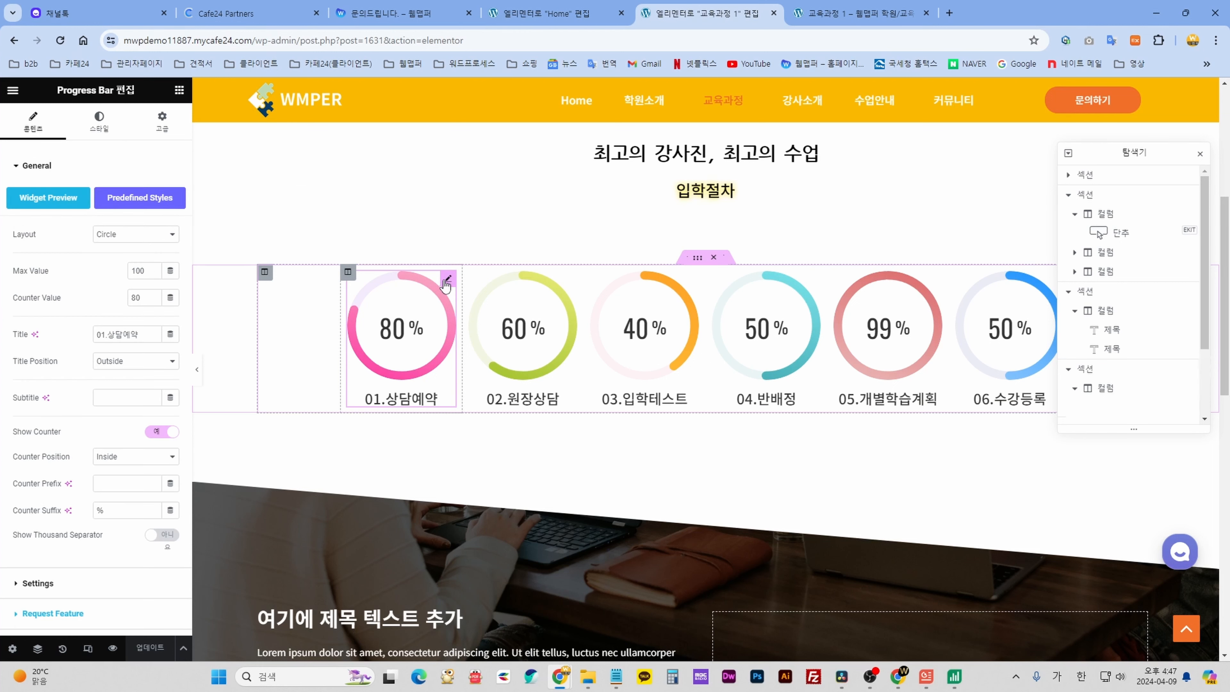
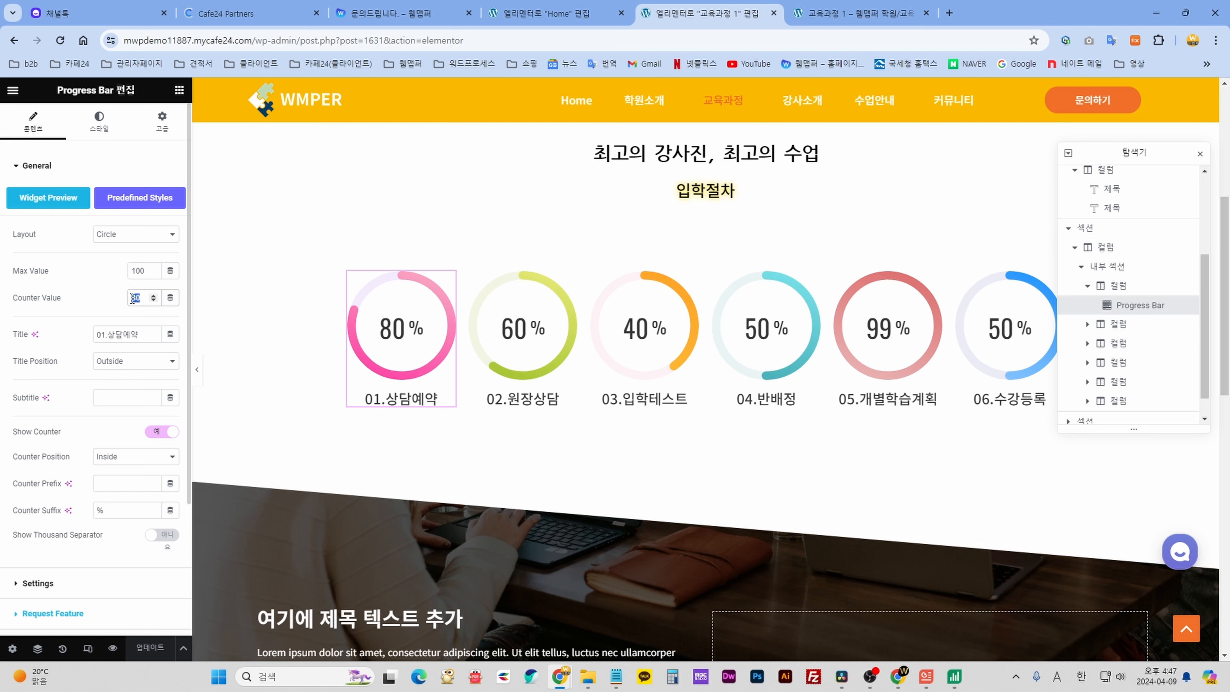
{"action": "type", "text": "1000"}
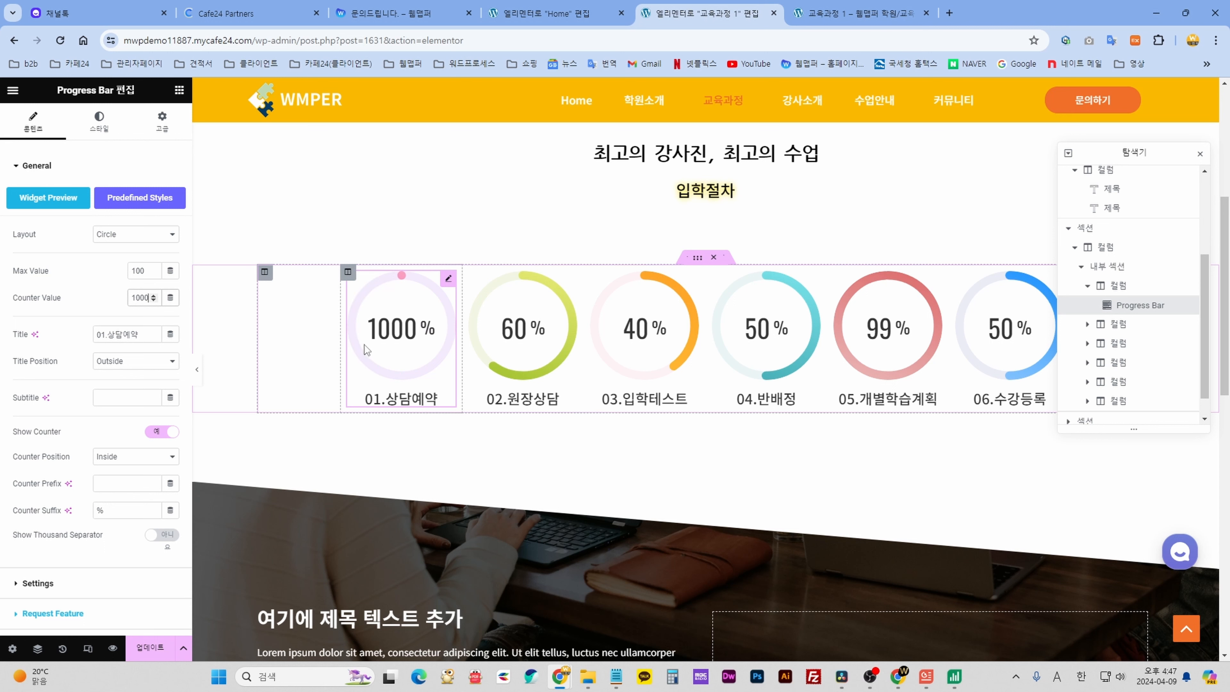
{"action": "key", "text": "BackSpace"}
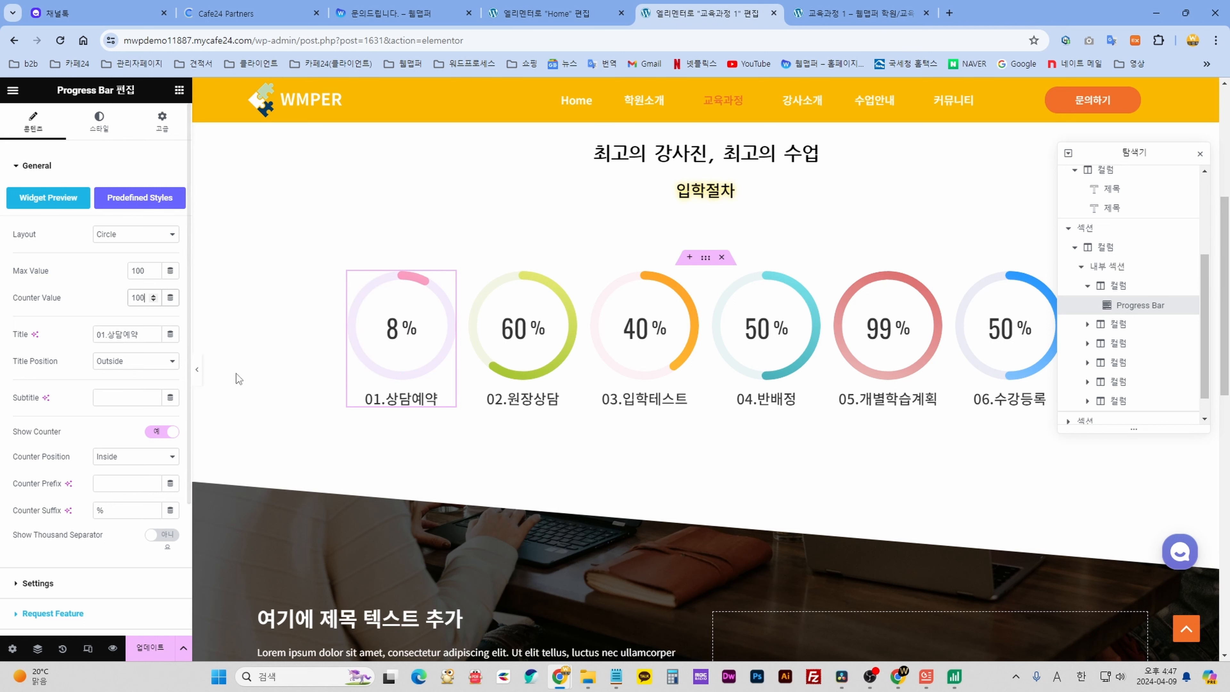
{"action": "double_click", "coordinate": [145, 297]}
{"action": "type", "text": "90"}
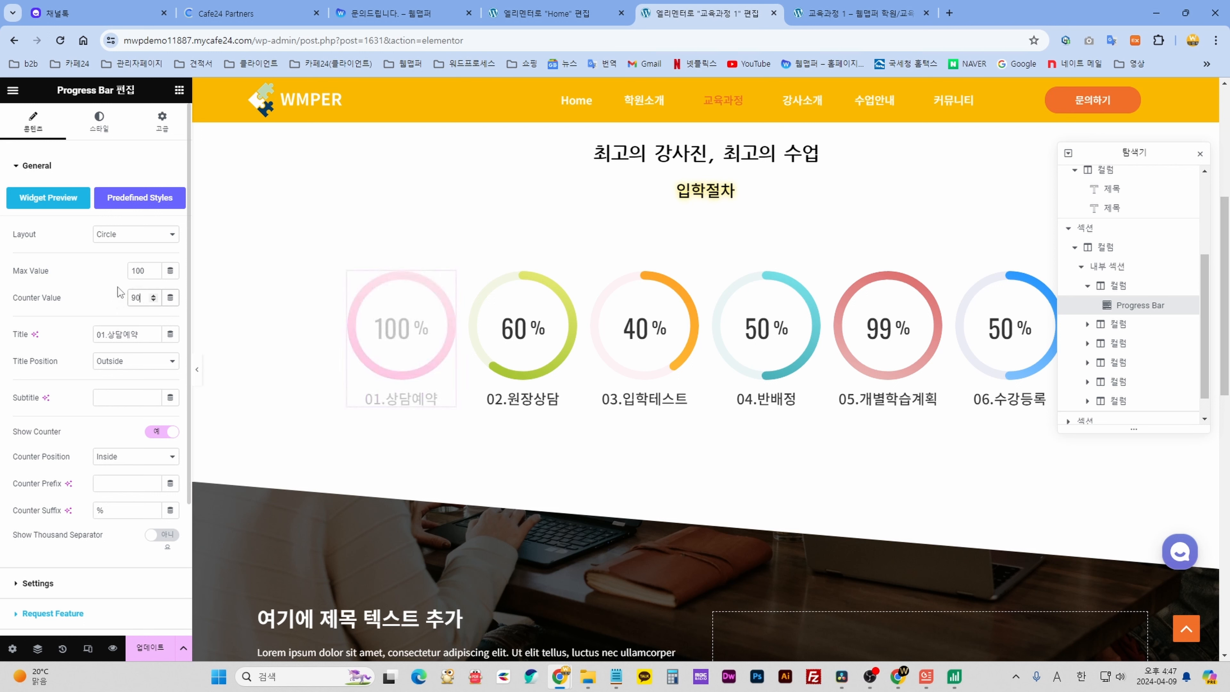
{"action": "double_click", "coordinate": [135, 298]}
{"action": "type", "text": "80"}
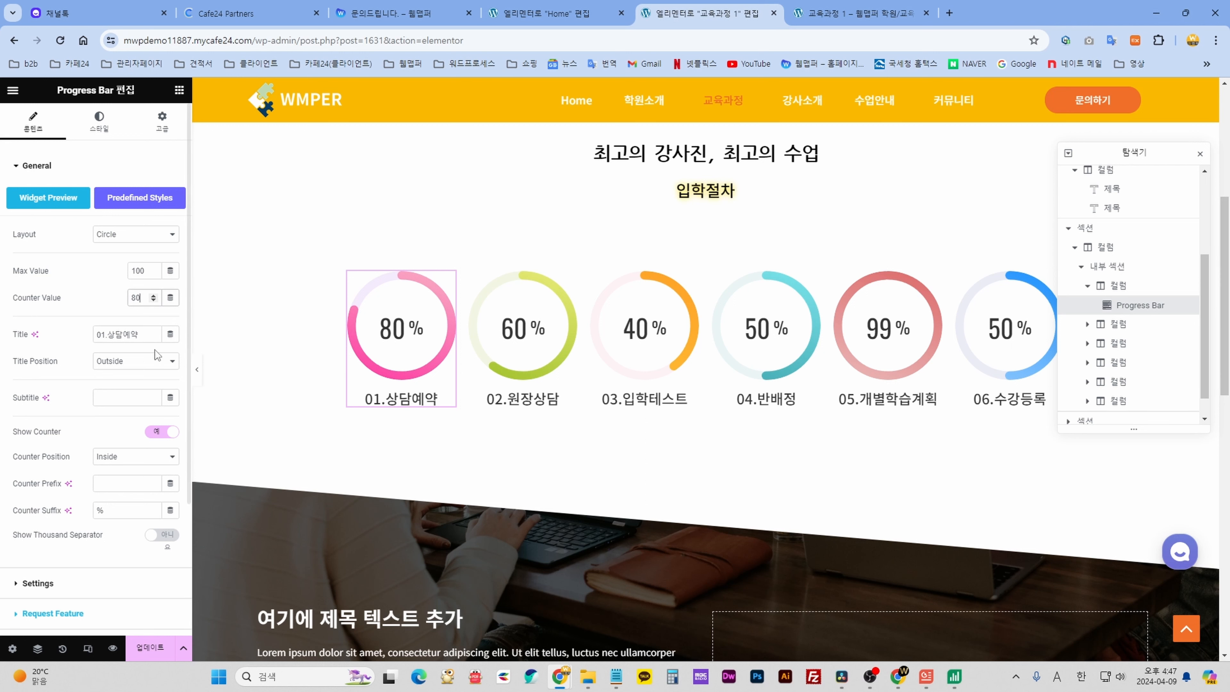
Try counter value 70 on the 02.원장상담 progress circle, ending with 100.
{"action": "left_click_drag", "start_coordinate": [140, 334], "coordinate": [98, 334]}
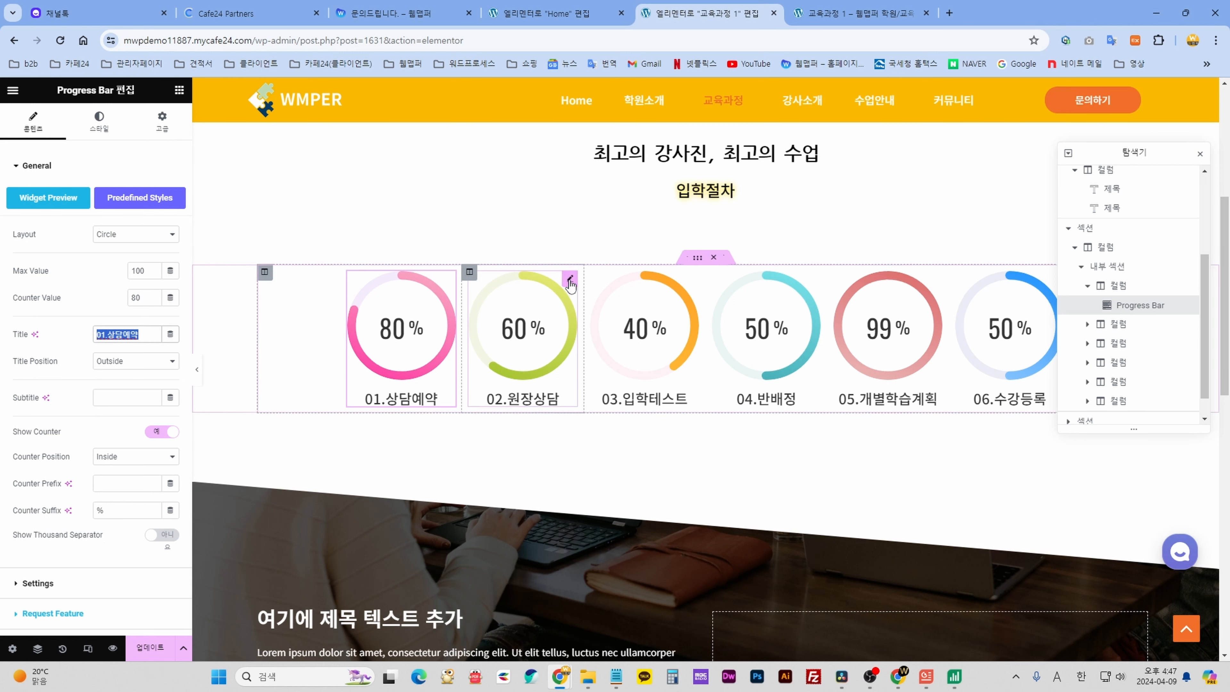
{"action": "left_click", "coordinate": [570, 282]}
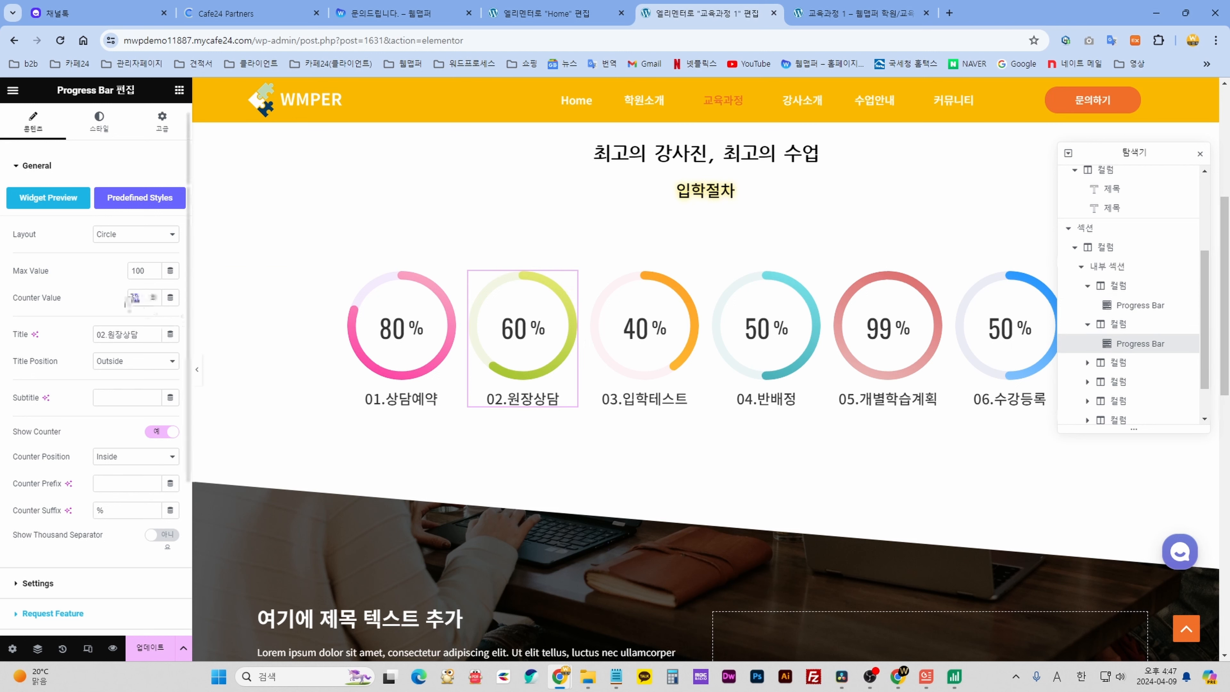
{"action": "left_click_drag", "start_coordinate": [140, 298], "coordinate": [127, 304]}
{"action": "type", "text": "70"}
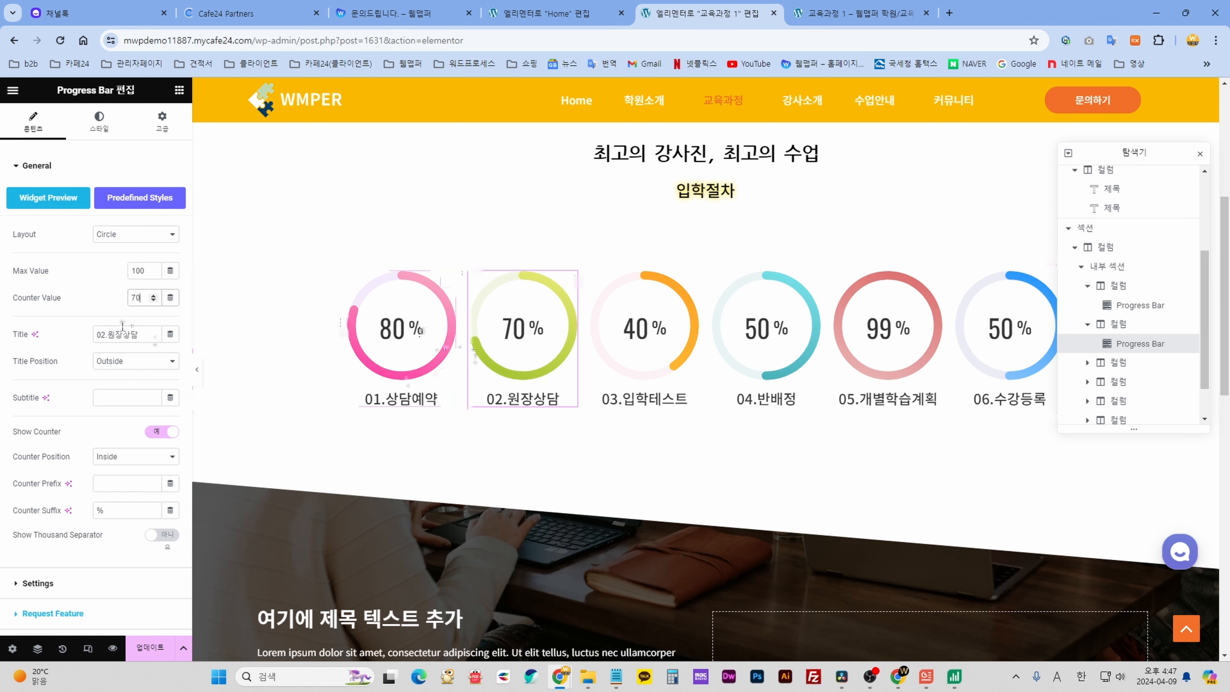
{"action": "left_click_drag", "start_coordinate": [143, 298], "coordinate": [120, 293]}
{"action": "type", "text": "100"}
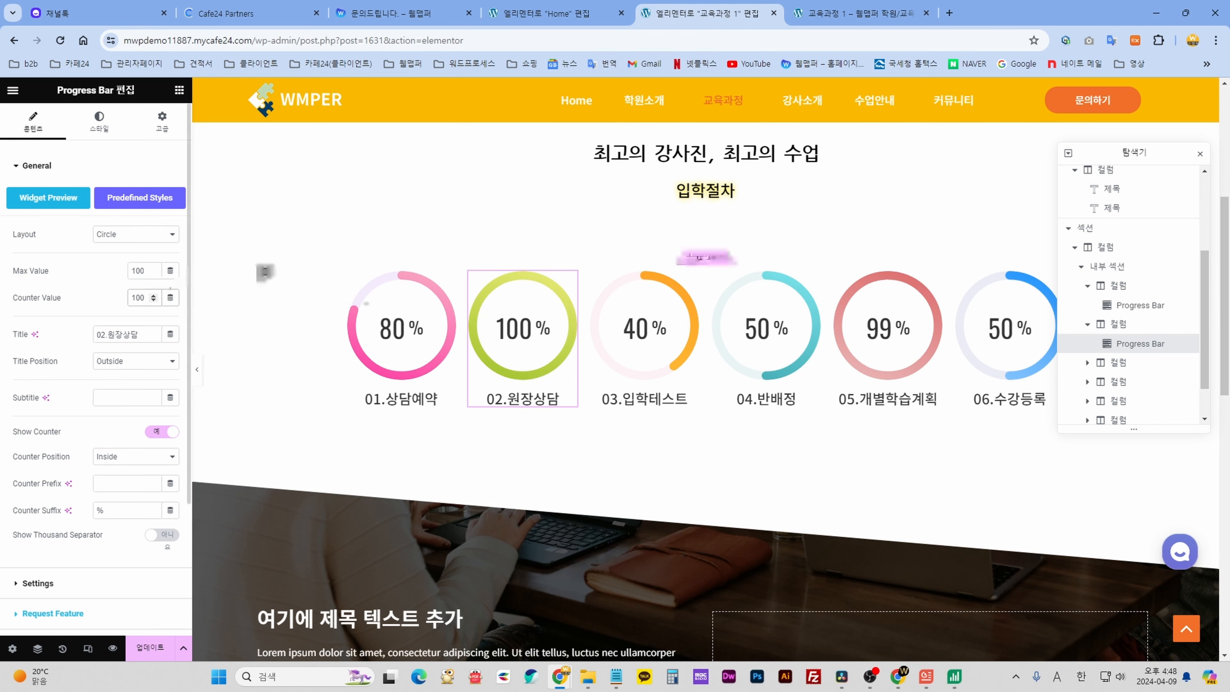
Examine the progress line colour settings of the 01.상담예약 progress circle.
{"action": "left_click", "coordinate": [448, 280]}
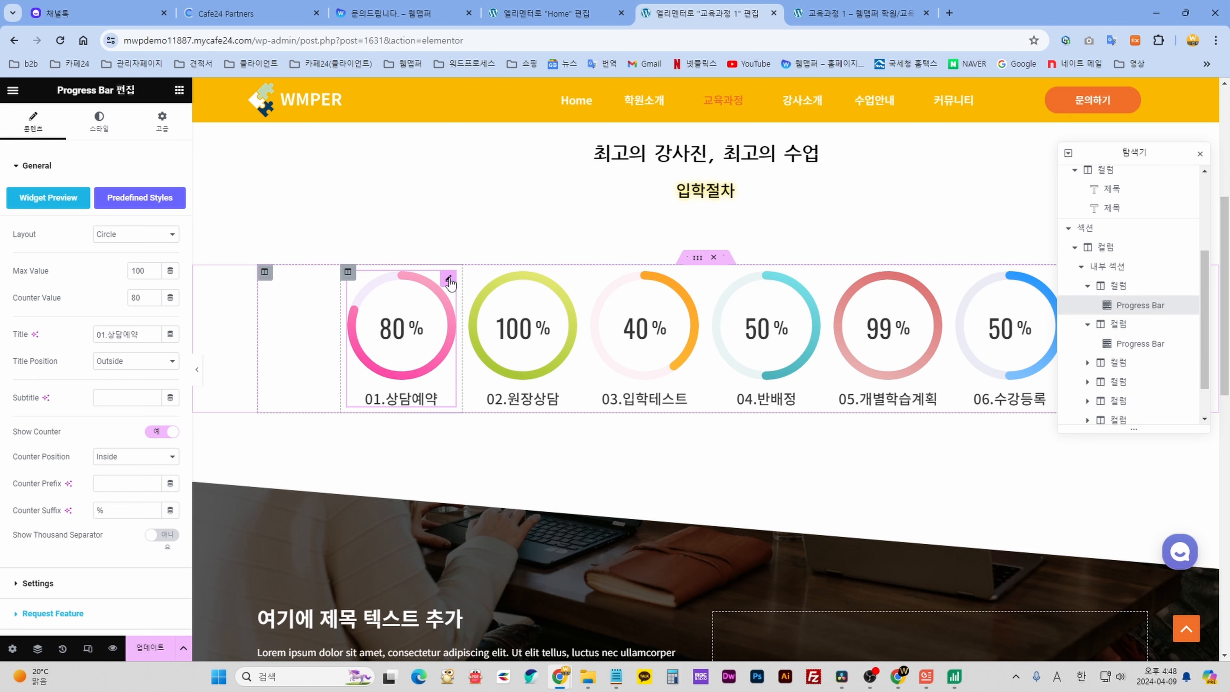
{"action": "left_click", "coordinate": [99, 122]}
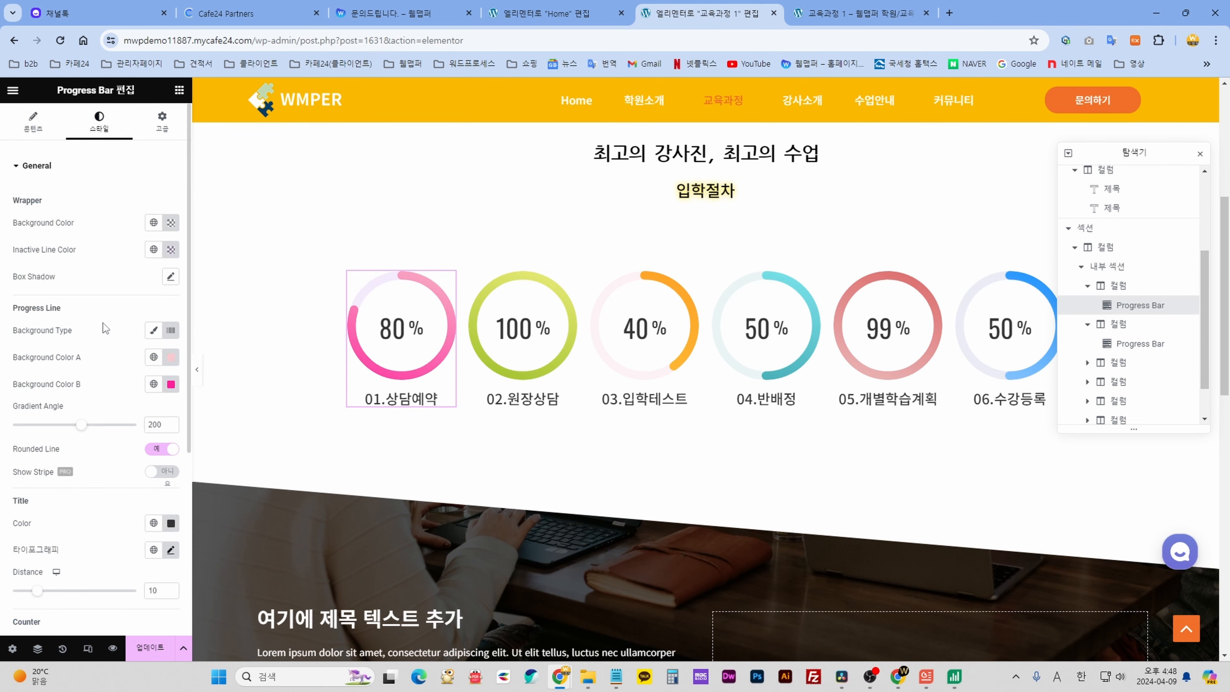
{"action": "scroll", "coordinate": [97, 315], "scroll_direction": "down", "scroll_amount": 1}
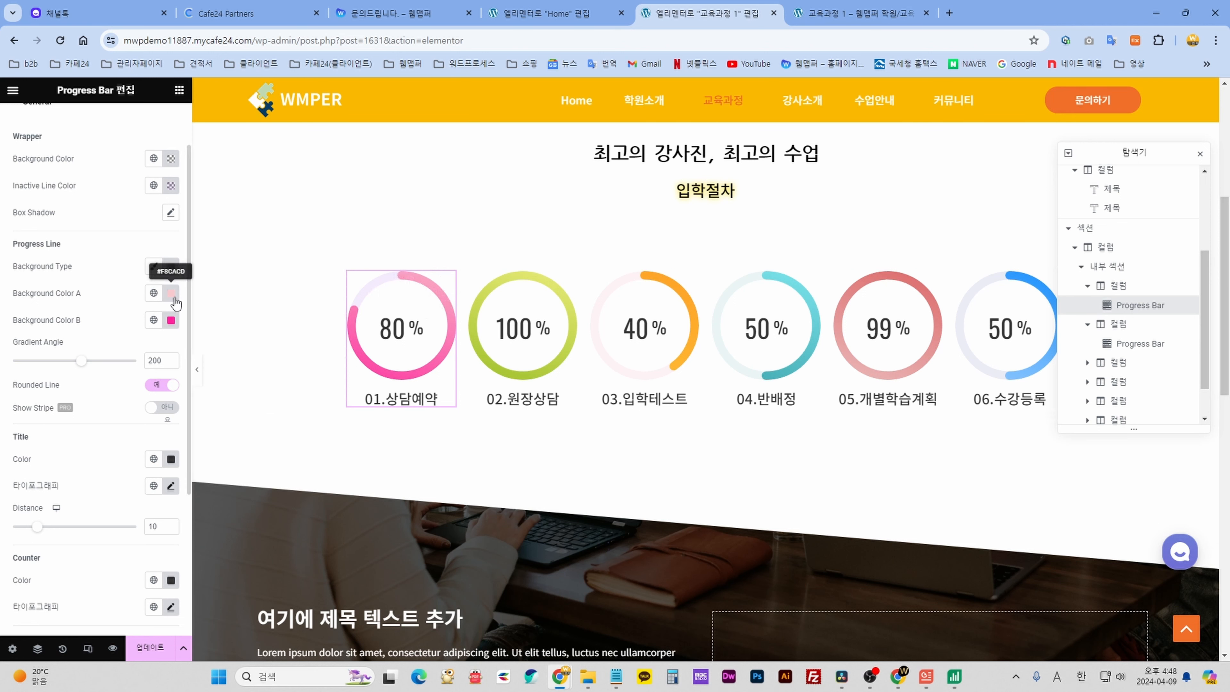
{"action": "left_click", "coordinate": [171, 320]}
{"action": "left_click", "coordinate": [110, 297]}
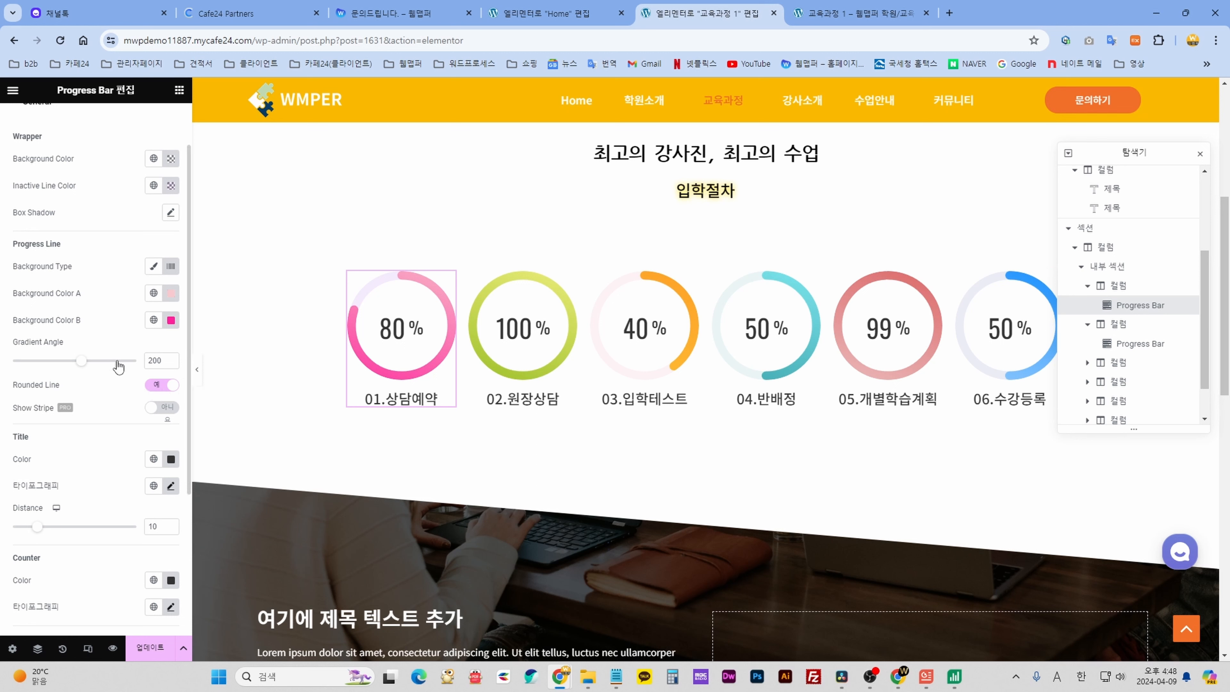
Try a gradient angle of 100 on the 01.상담예약 progress line, and restore it to 200.
{"action": "left_click_drag", "start_coordinate": [161, 362], "coordinate": [140, 359]}
{"action": "type", "text": "100"}
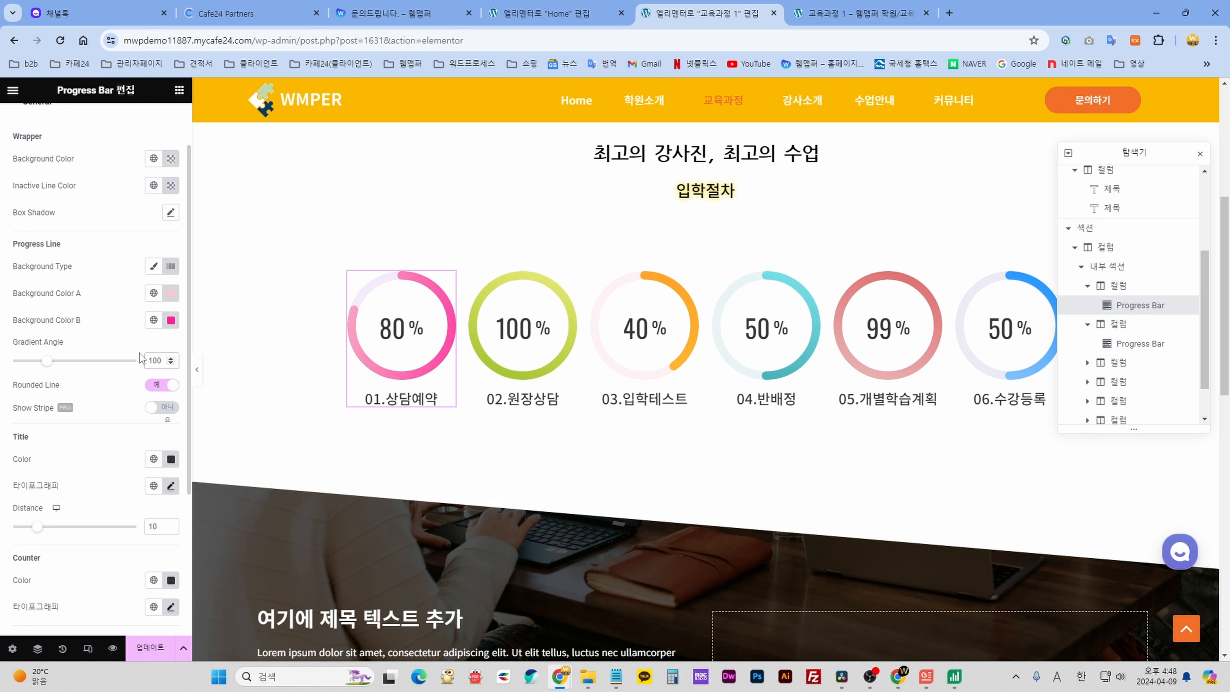
{"action": "left_click_drag", "start_coordinate": [160, 363], "coordinate": [109, 361]}
{"action": "type", "text": "200"}
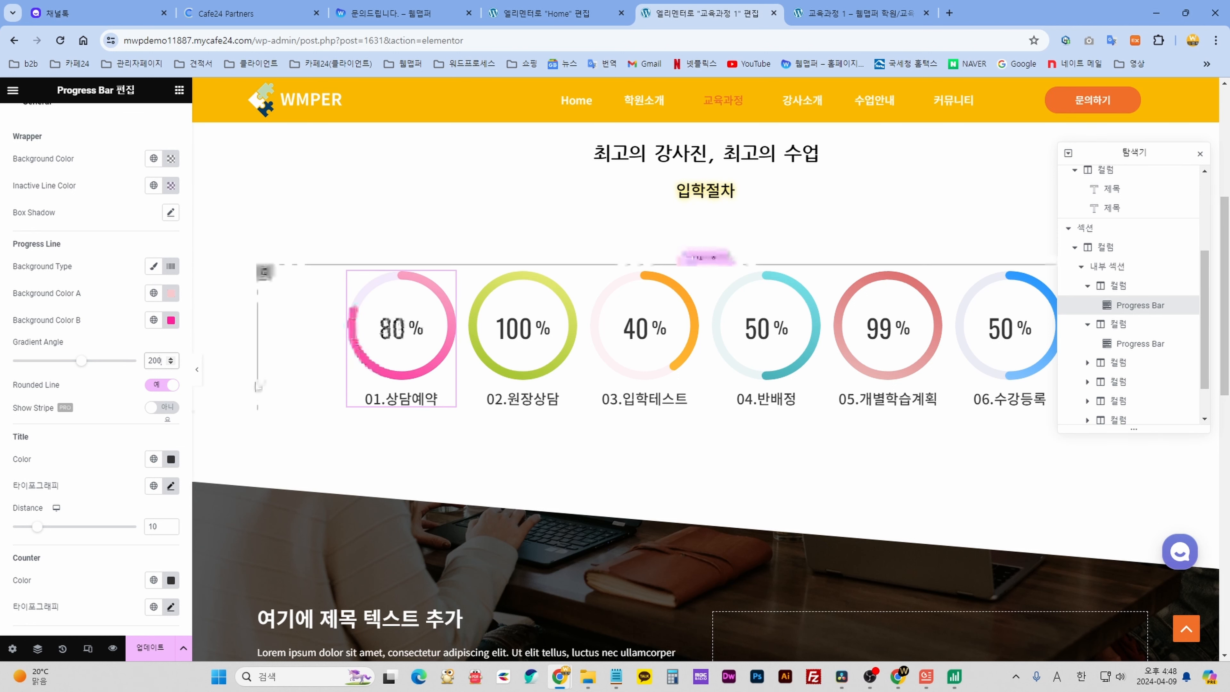
Open the background image of the 여기에 제목 텍스트 추가 section in the media library and check its pixel dimensions.
{"action": "scroll", "coordinate": [690, 428], "scroll_direction": "down", "scroll_amount": 4}
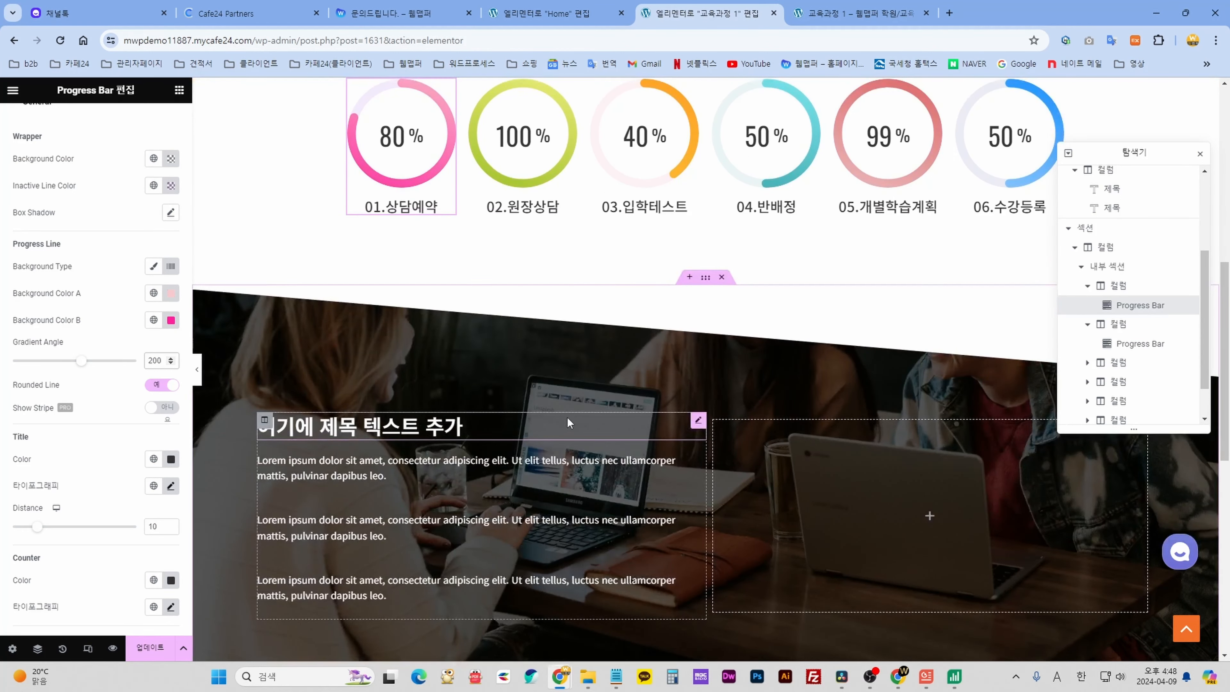
{"action": "scroll", "coordinate": [623, 409], "scroll_direction": "down", "scroll_amount": 3}
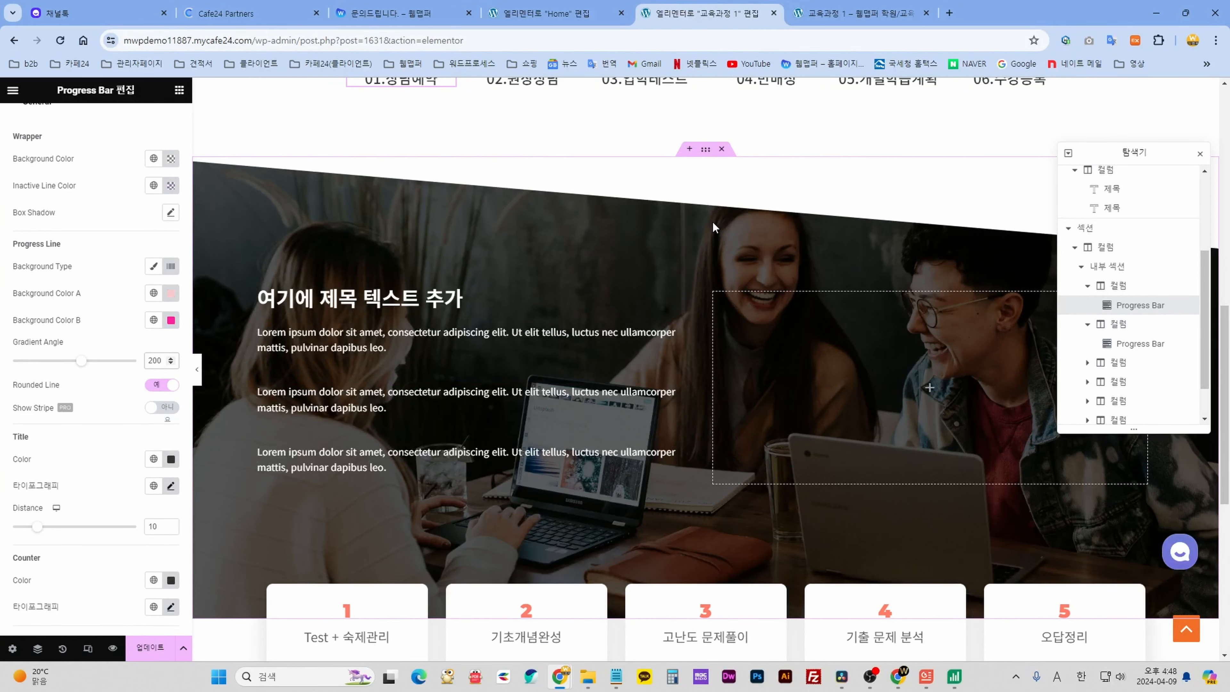
{"action": "scroll", "coordinate": [711, 221], "scroll_direction": "up", "scroll_amount": 1}
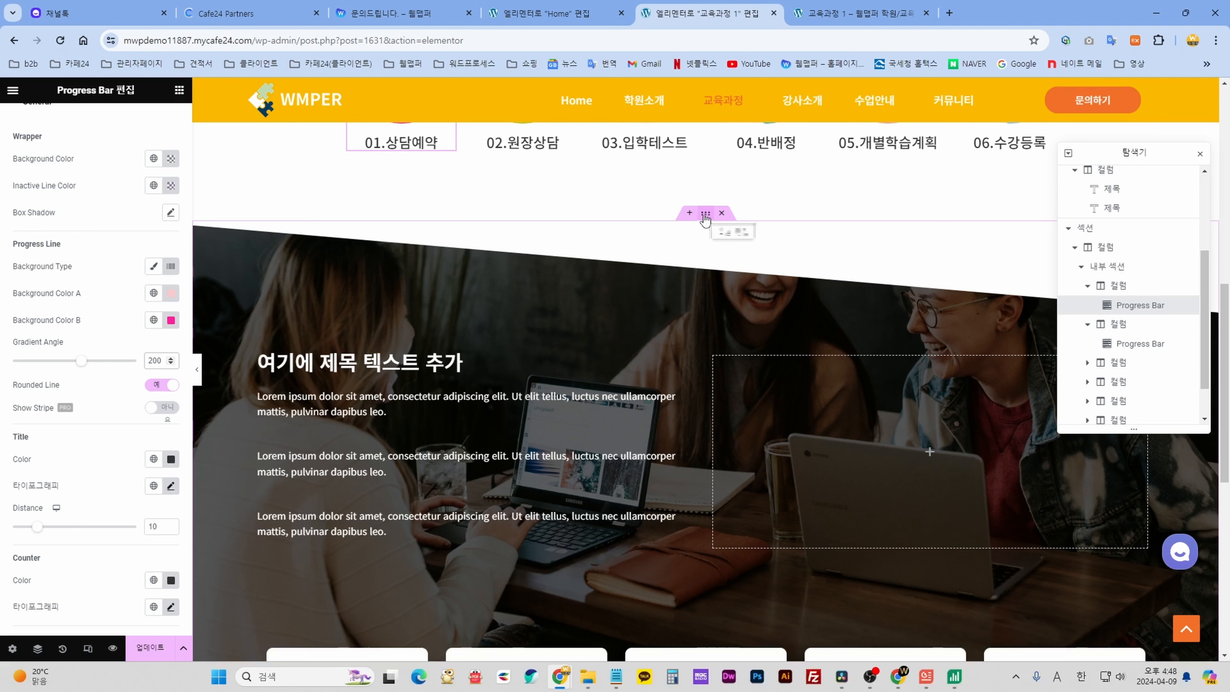
{"action": "left_click", "coordinate": [706, 214]}
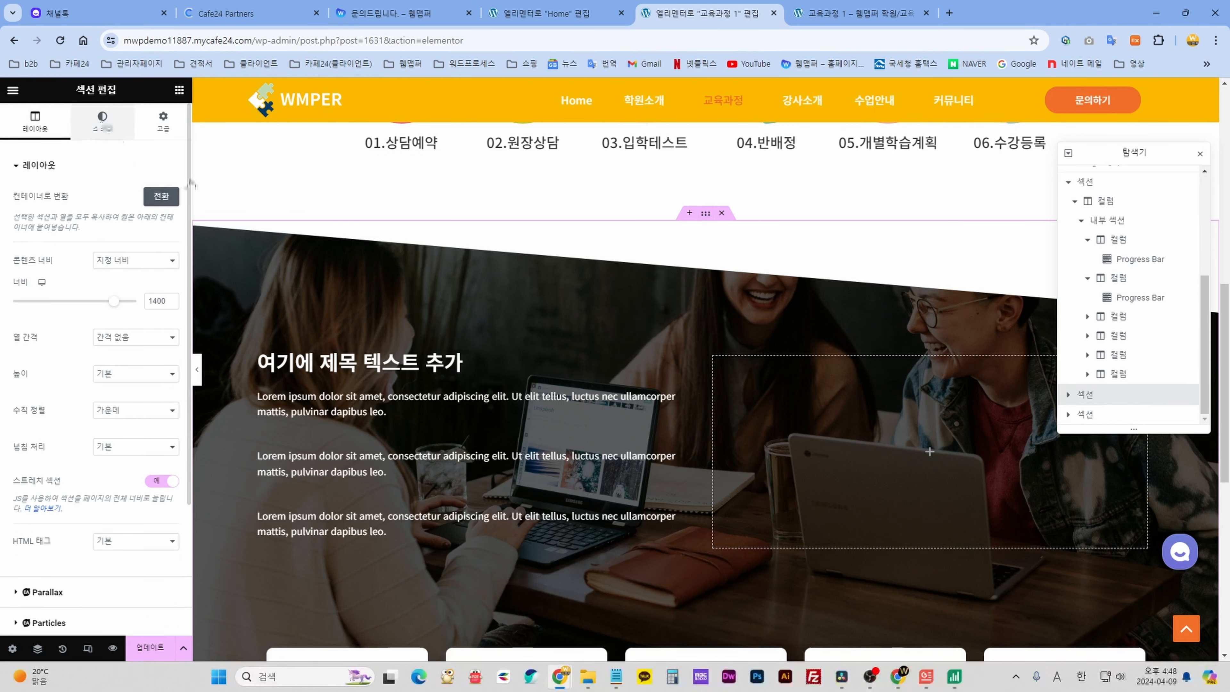
{"action": "left_click", "coordinate": [95, 131]}
{"action": "left_click", "coordinate": [96, 318]}
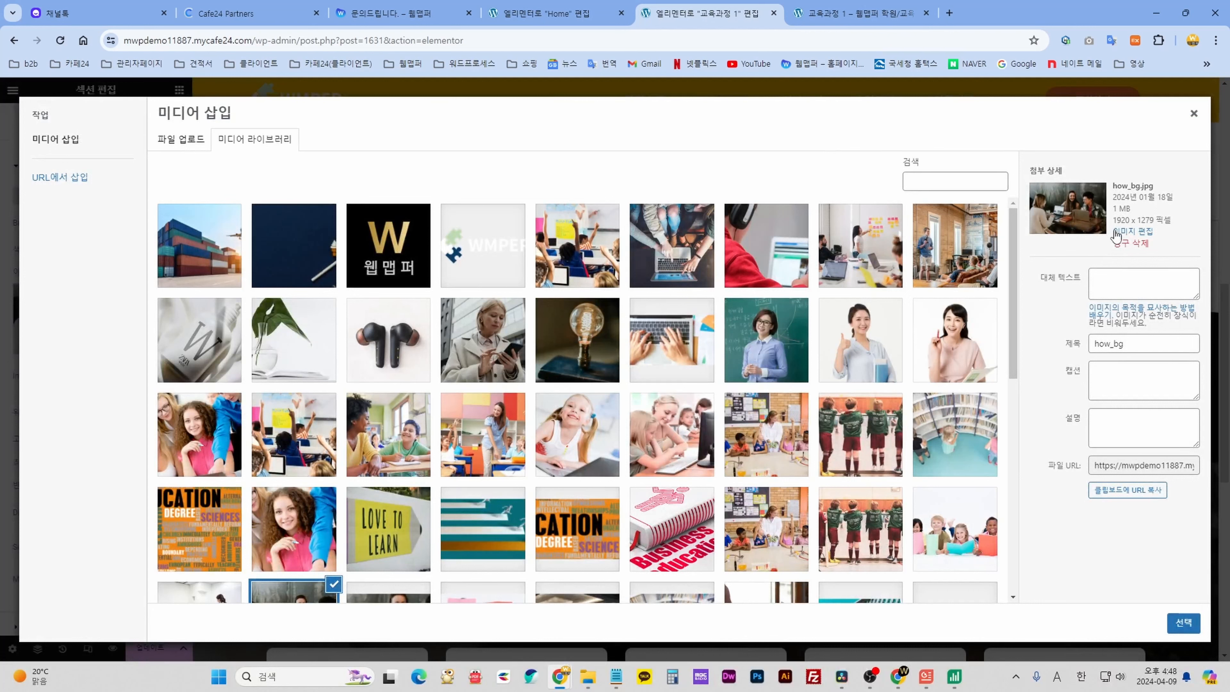
{"action": "left_click_drag", "start_coordinate": [1113, 221], "coordinate": [1155, 220]}
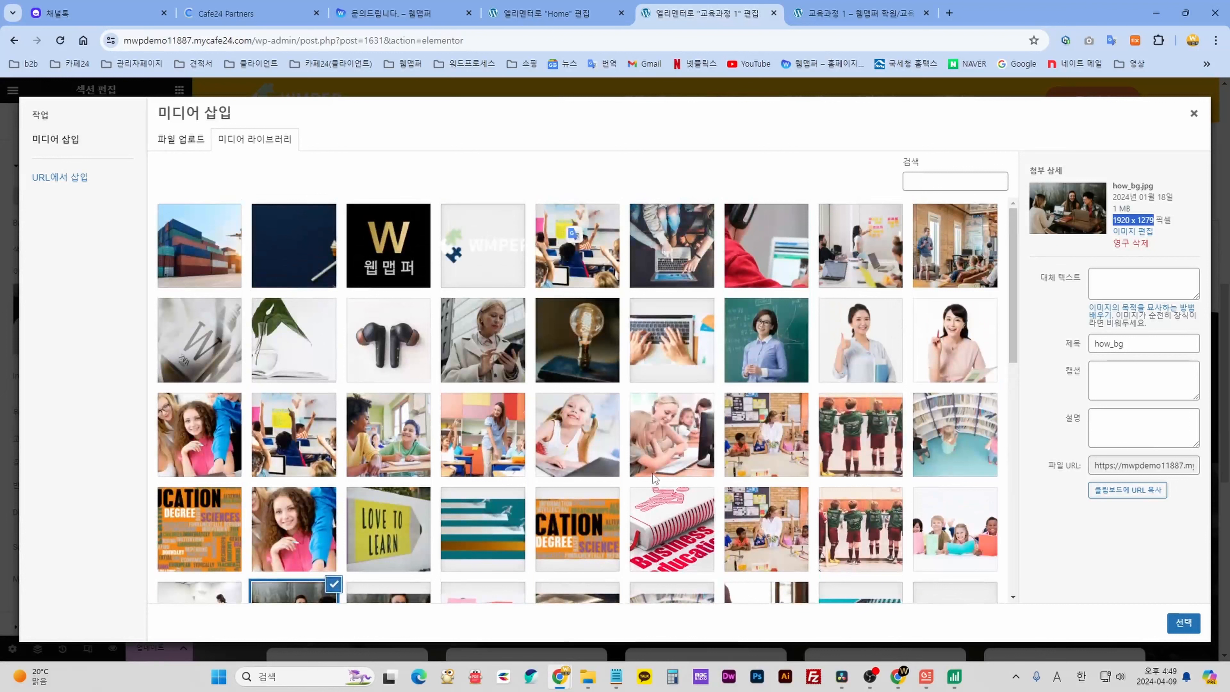
Try other library images such as 학원소개_06.jpg for the section background, and leave the media library without applying one.
{"action": "scroll", "coordinate": [652, 473], "scroll_direction": "down", "scroll_amount": 3}
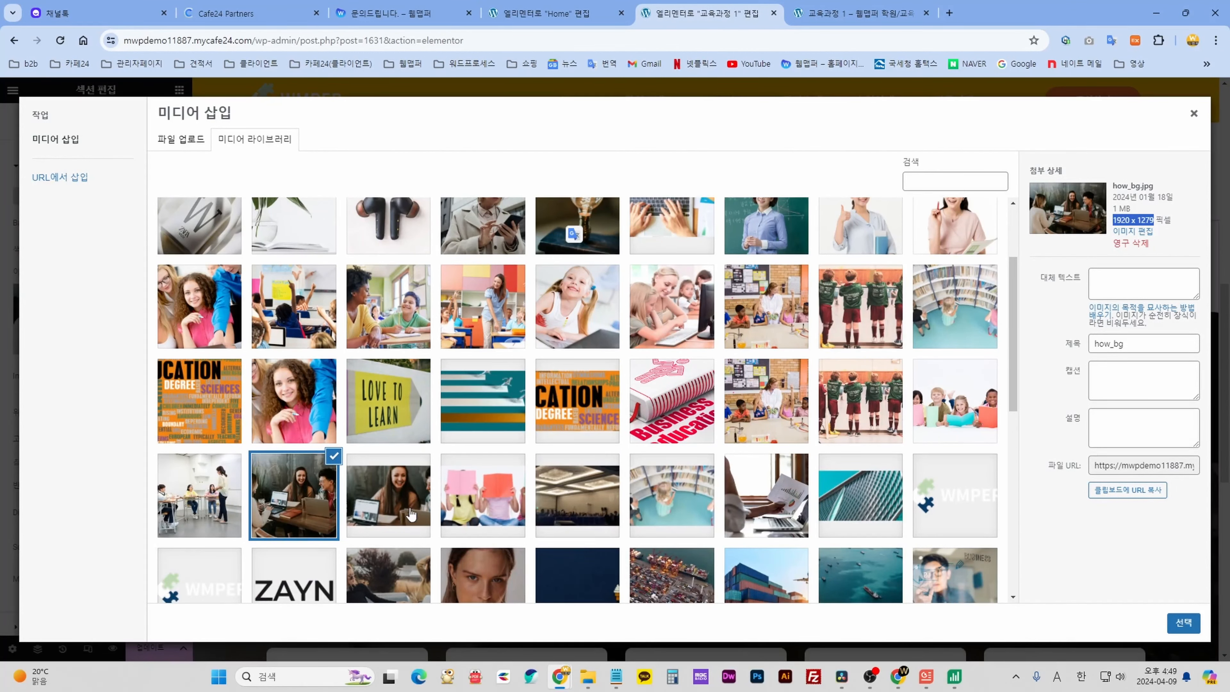
{"action": "left_click", "coordinate": [506, 400]}
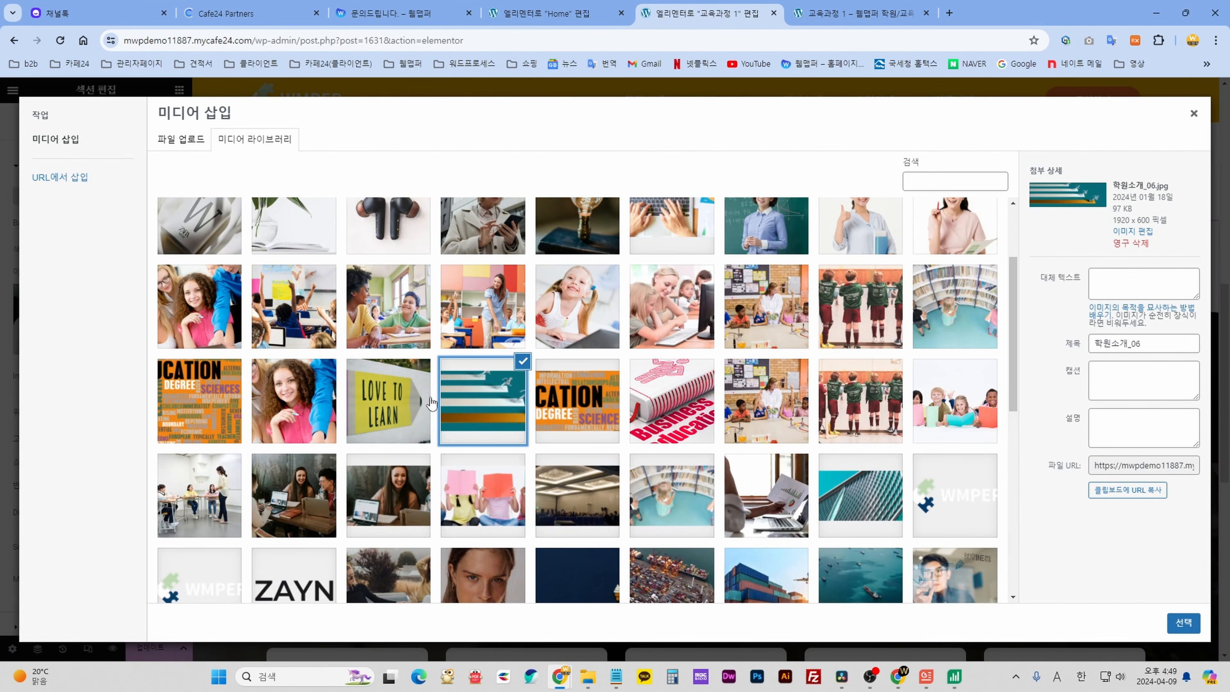
{"action": "left_click", "coordinate": [288, 403]}
{"action": "left_click", "coordinate": [1194, 114]}
Inspect the editable titles of the five numbered counter boxes, from Test + 숙제관리 to 오답정리, closing the navigator along the way.
{"action": "scroll", "coordinate": [702, 412], "scroll_direction": "down", "scroll_amount": 6}
{"action": "left_click", "coordinate": [347, 381]}
{"action": "left_click_drag", "start_coordinate": [94, 401], "coordinate": [16, 401]}
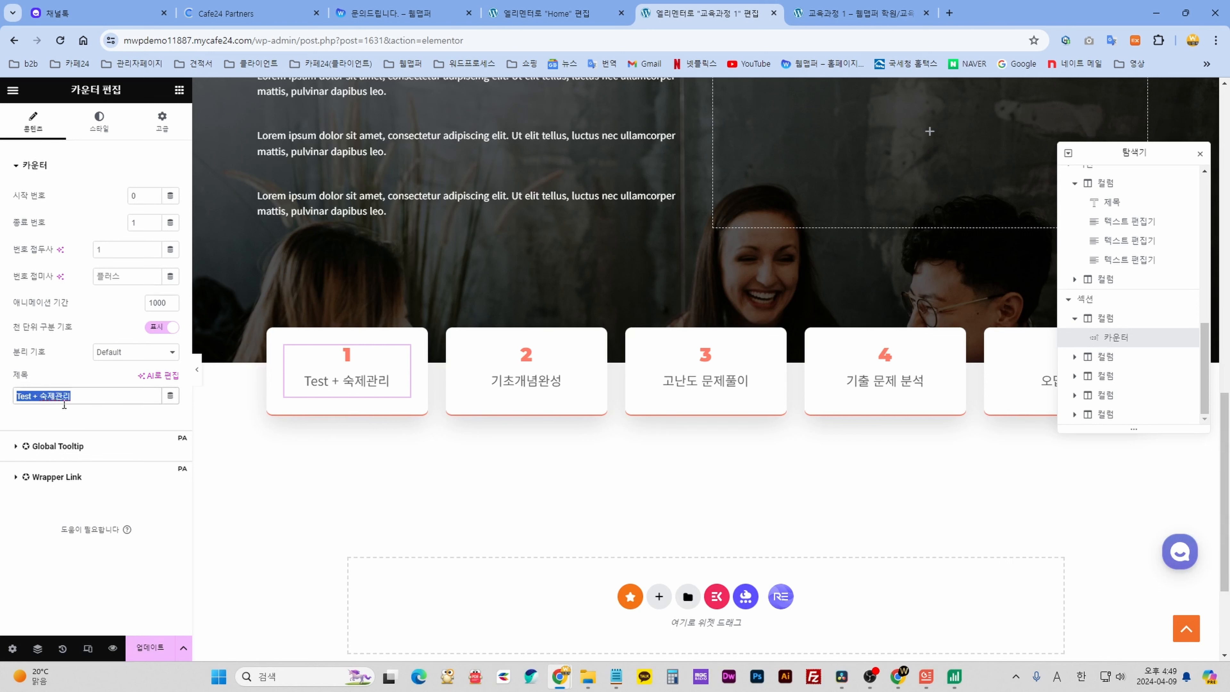
{"action": "left_click", "coordinate": [580, 361]}
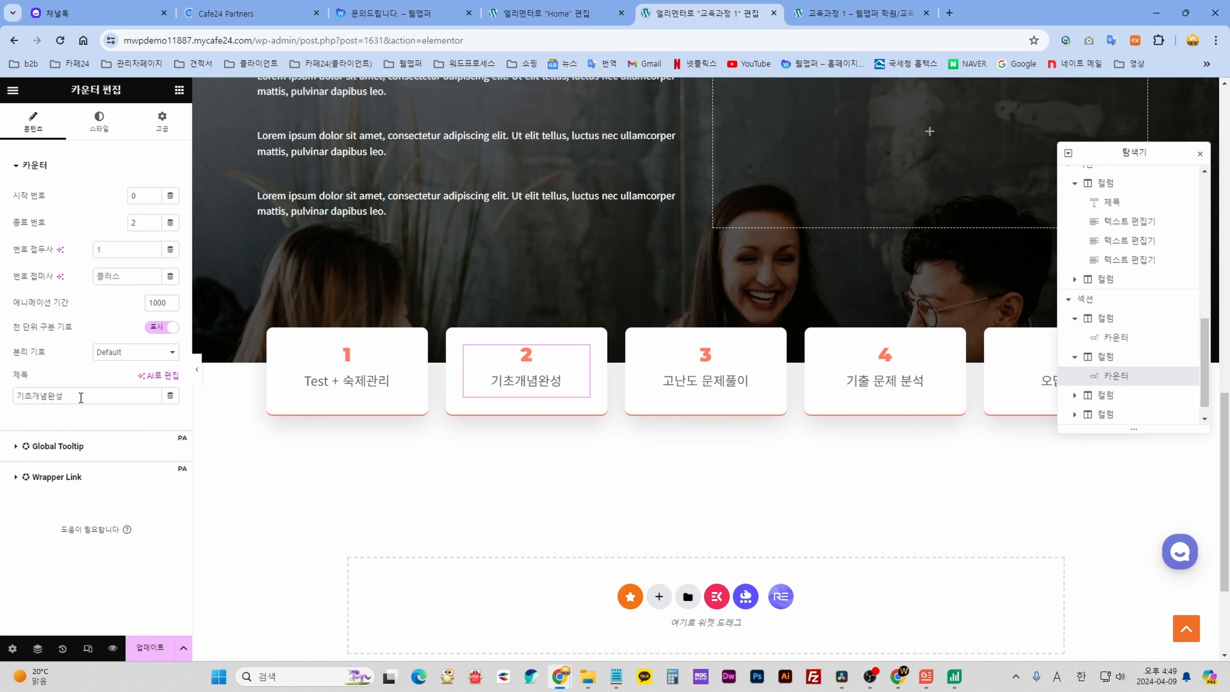
{"action": "left_click_drag", "start_coordinate": [81, 396], "coordinate": [19, 397]}
{"action": "left_click", "coordinate": [770, 357]}
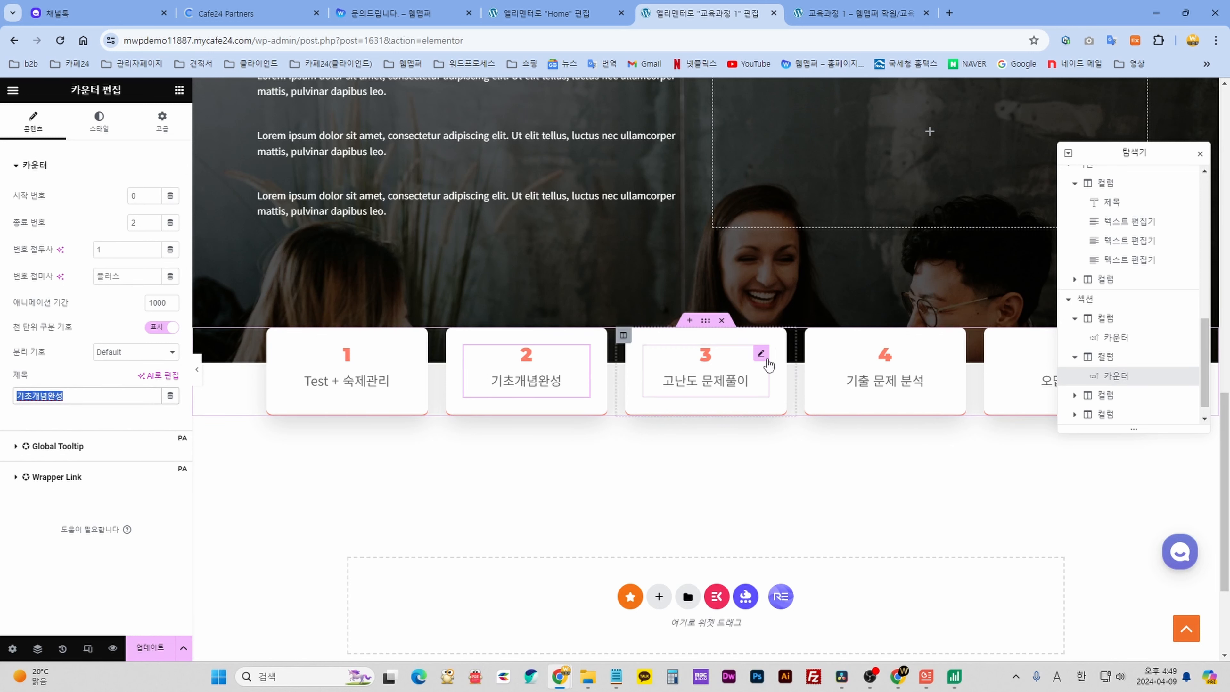
{"action": "left_click", "coordinate": [938, 353]}
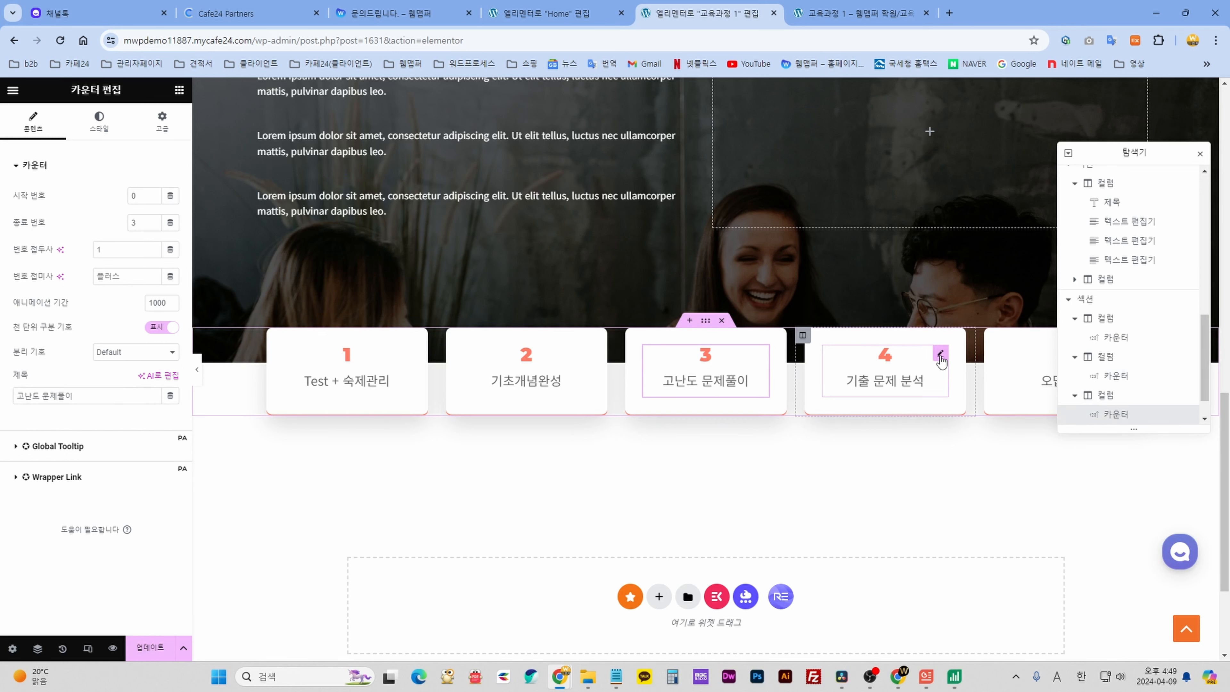
{"action": "left_click", "coordinate": [1199, 153]}
{"action": "left_click", "coordinate": [1116, 357]}
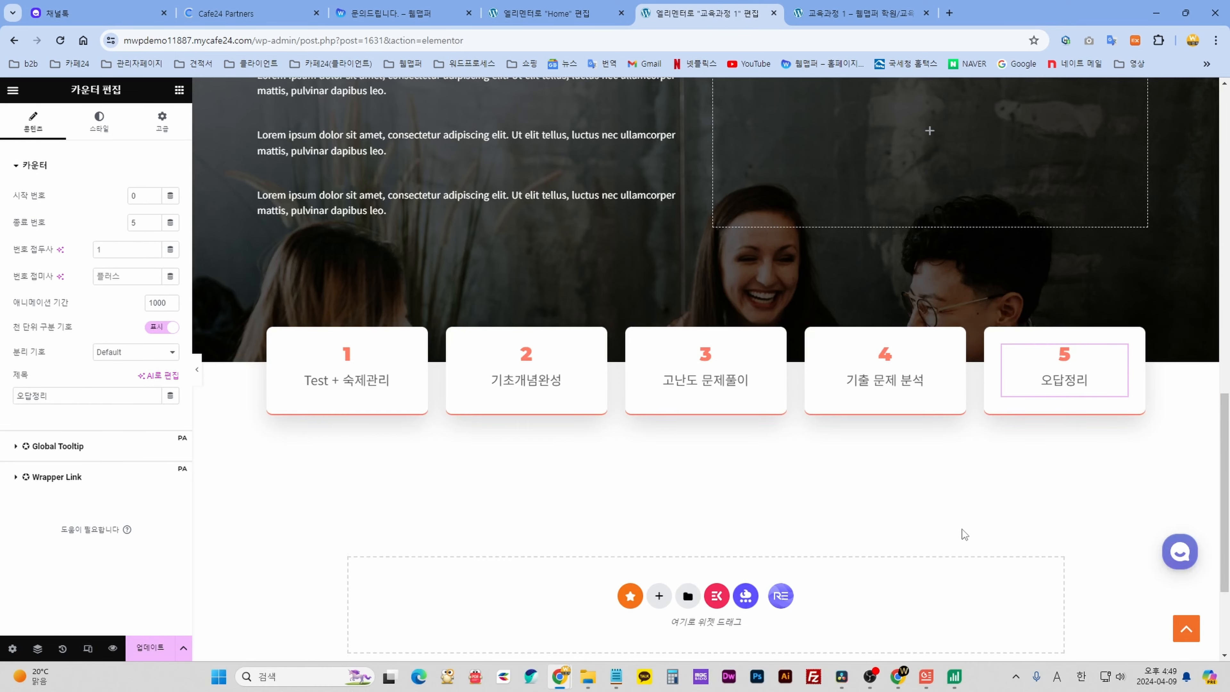
Update the 교육과정 1 page and exit Elementor to its WordPress page editor.
{"action": "scroll", "coordinate": [960, 528], "scroll_direction": "down", "scroll_amount": 3}
{"action": "scroll", "coordinate": [920, 521], "scroll_direction": "up", "scroll_amount": 10}
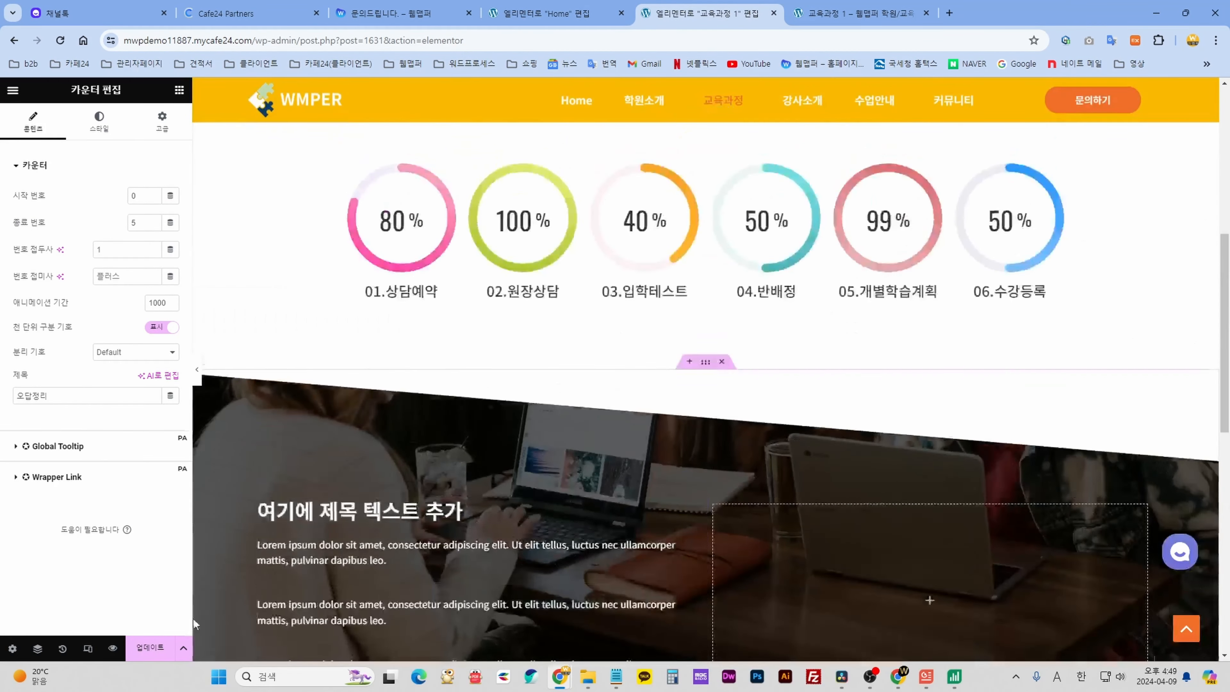
{"action": "left_click", "coordinate": [149, 649]}
{"action": "left_click", "coordinate": [13, 89]}
{"action": "left_click", "coordinate": [43, 341]}
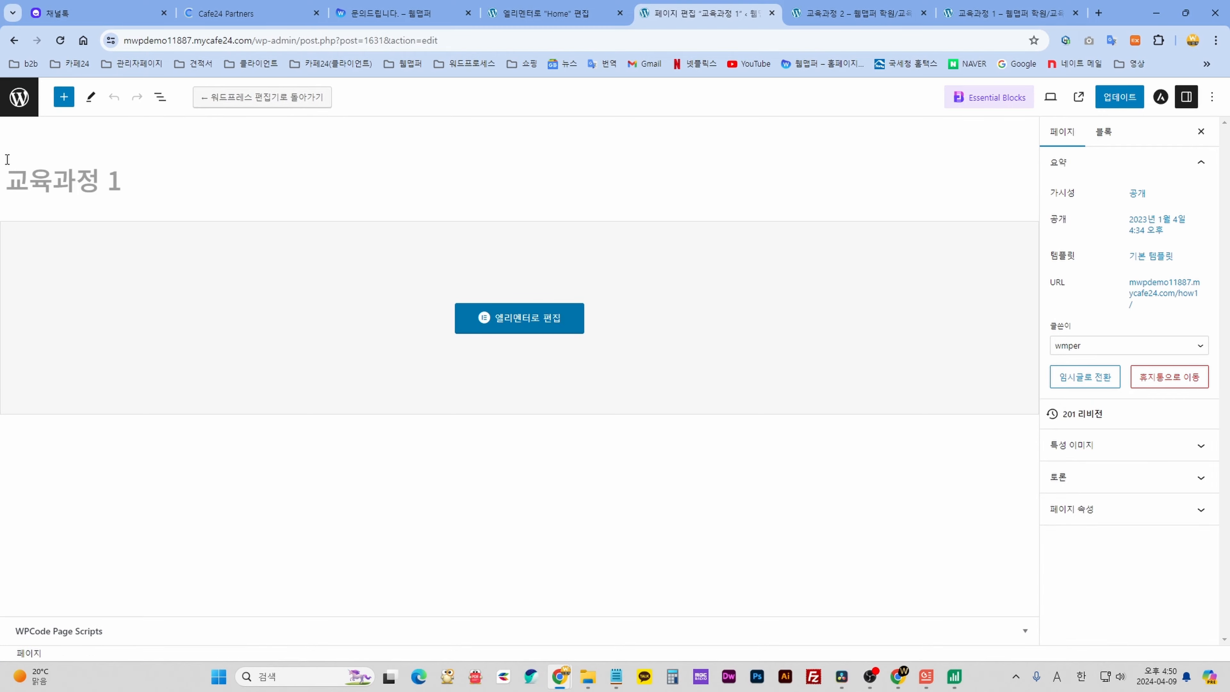
Return to the WordPress page list and open the 교육과정 2 page in Elementor.
{"action": "left_click", "coordinate": [18, 99]}
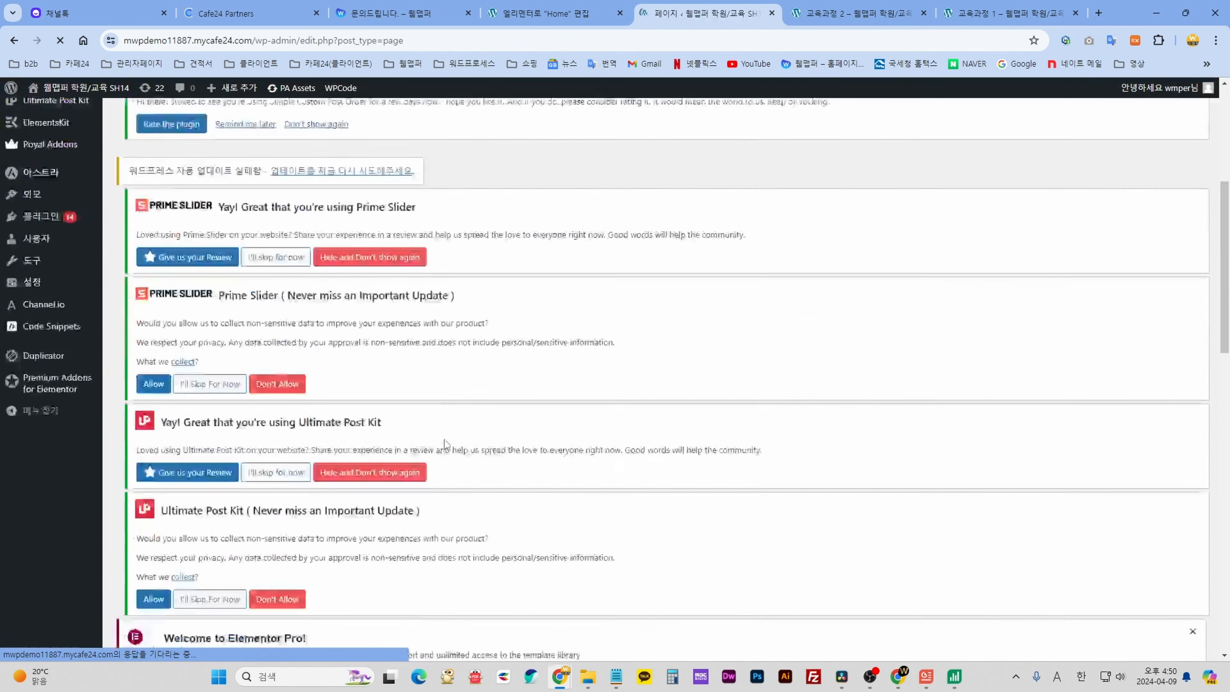
{"action": "scroll", "coordinate": [435, 417], "scroll_direction": "down", "scroll_amount": 15}
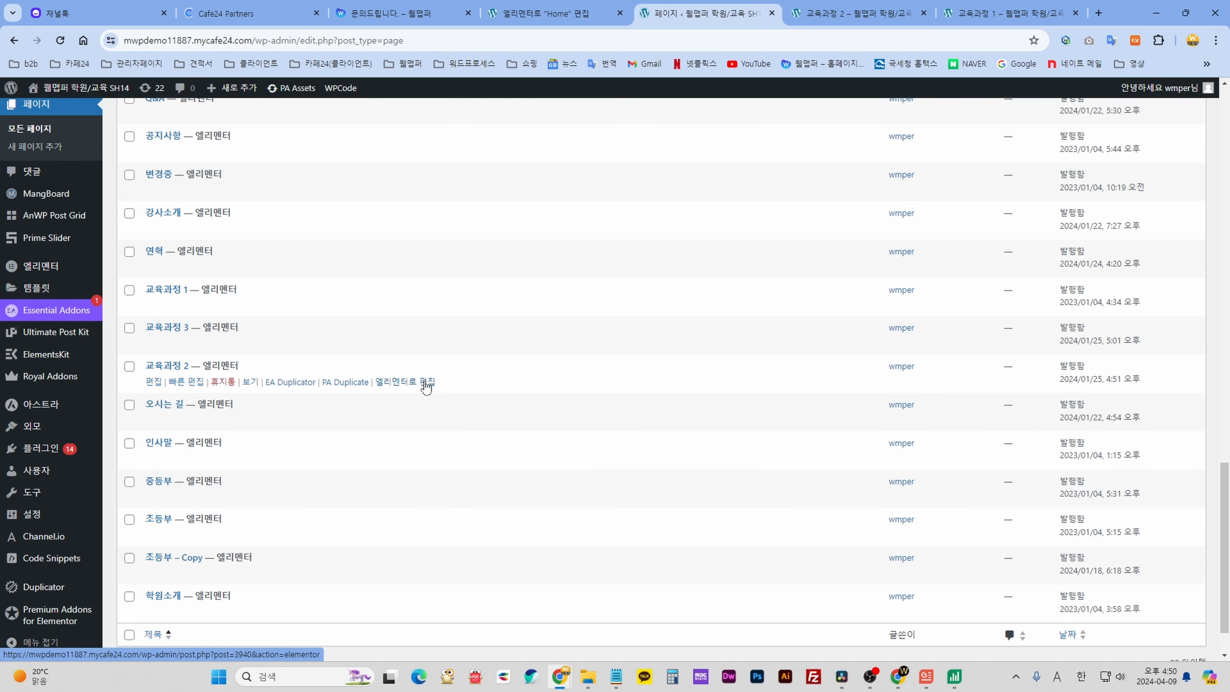
{"action": "left_click", "coordinate": [427, 382]}
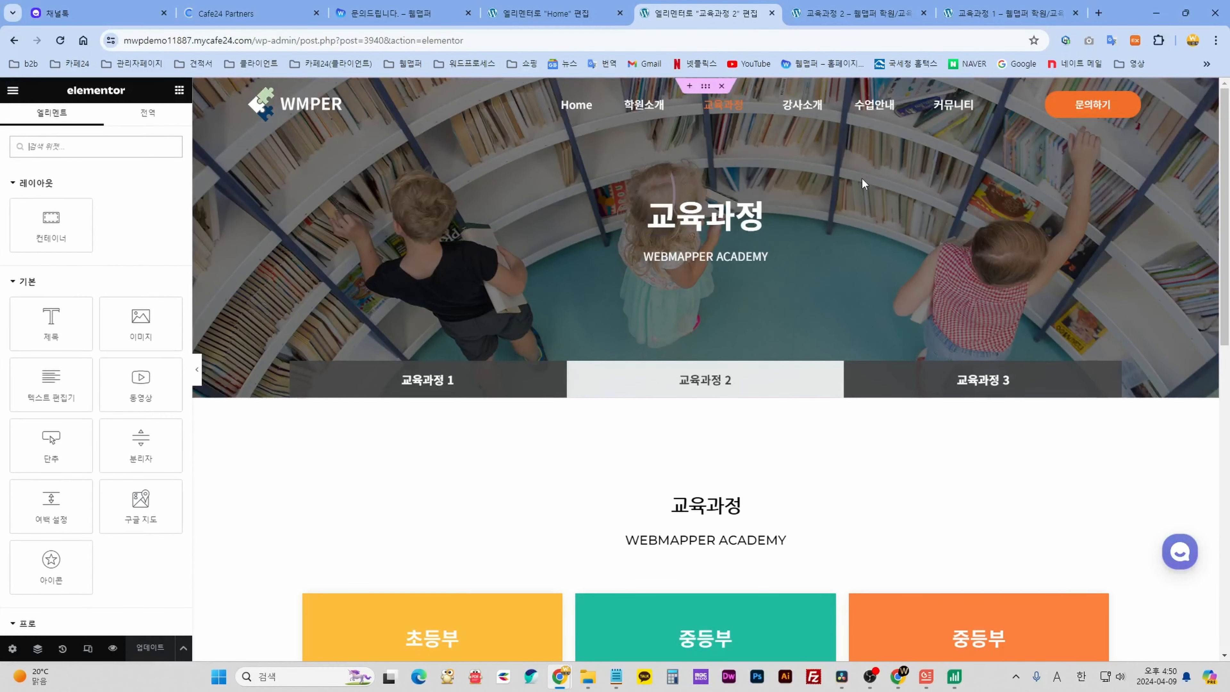
Inspect the editable title text of the 교육과정 and WEBMAPPER ACADEMY headings on the 교육과정 2 page.
{"action": "scroll", "coordinate": [782, 414], "scroll_direction": "down", "scroll_amount": 4}
{"action": "left_click", "coordinate": [772, 315]}
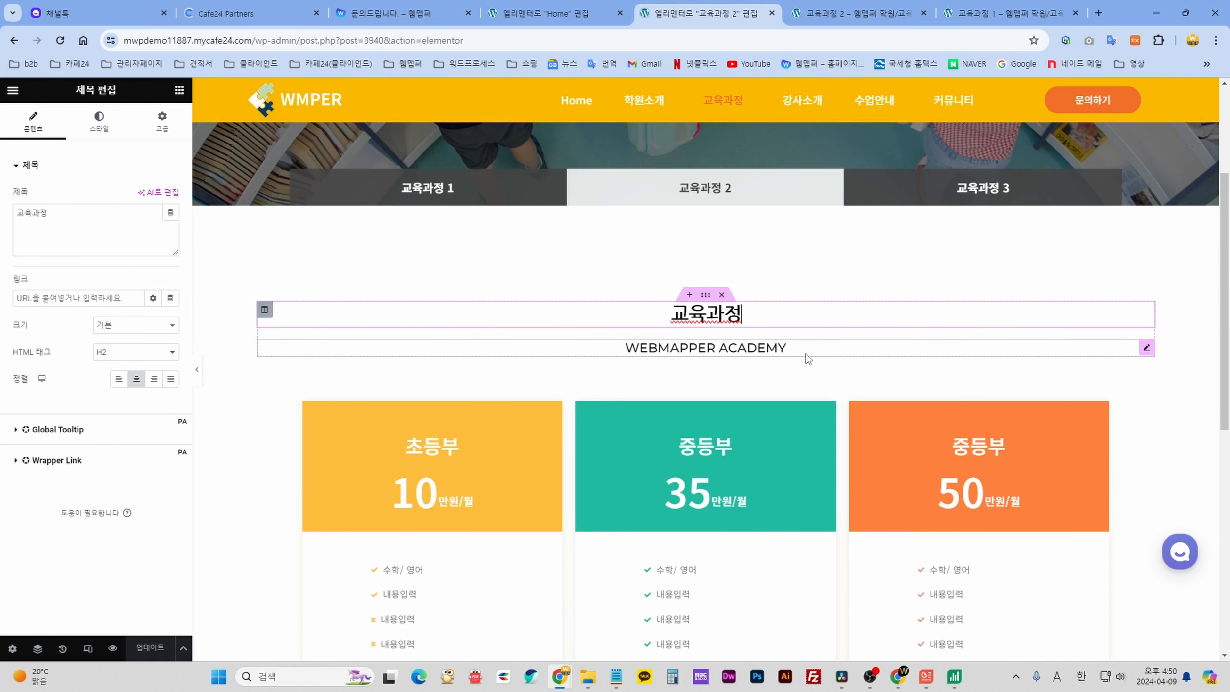
{"action": "left_click", "coordinate": [797, 352]}
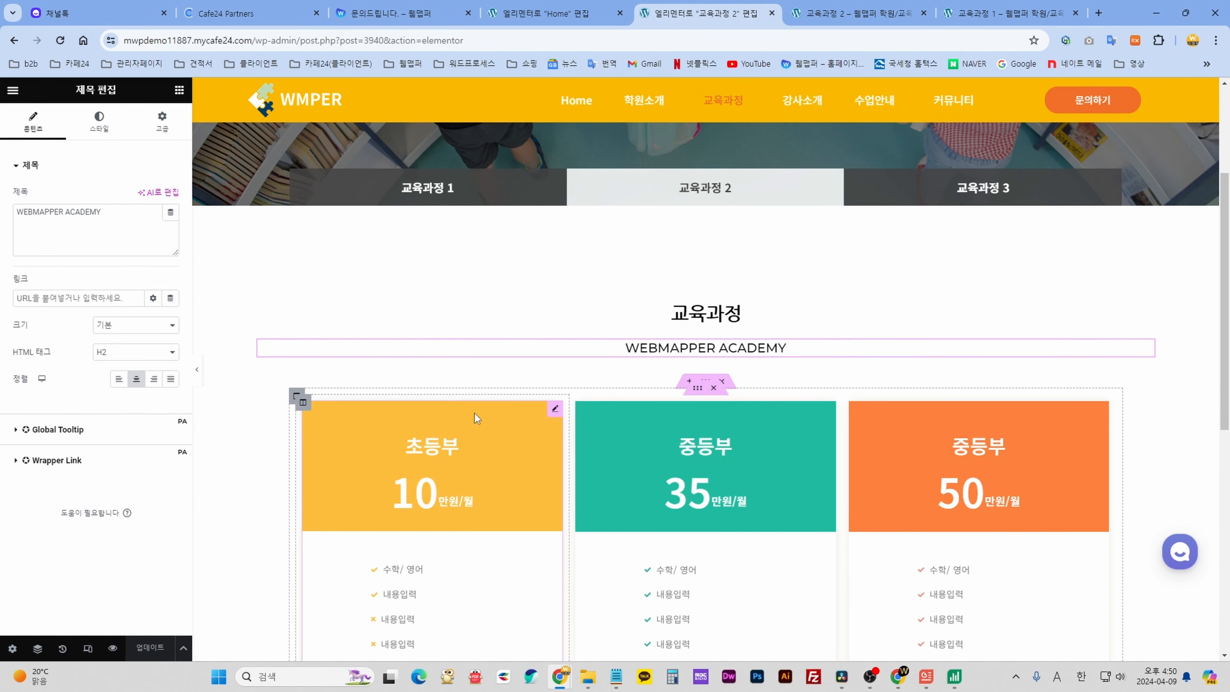
Open the yellow 초등부 pricing table for editing and examine its heading, price, feature and button items.
{"action": "scroll", "coordinate": [479, 407], "scroll_direction": "down", "scroll_amount": 4}
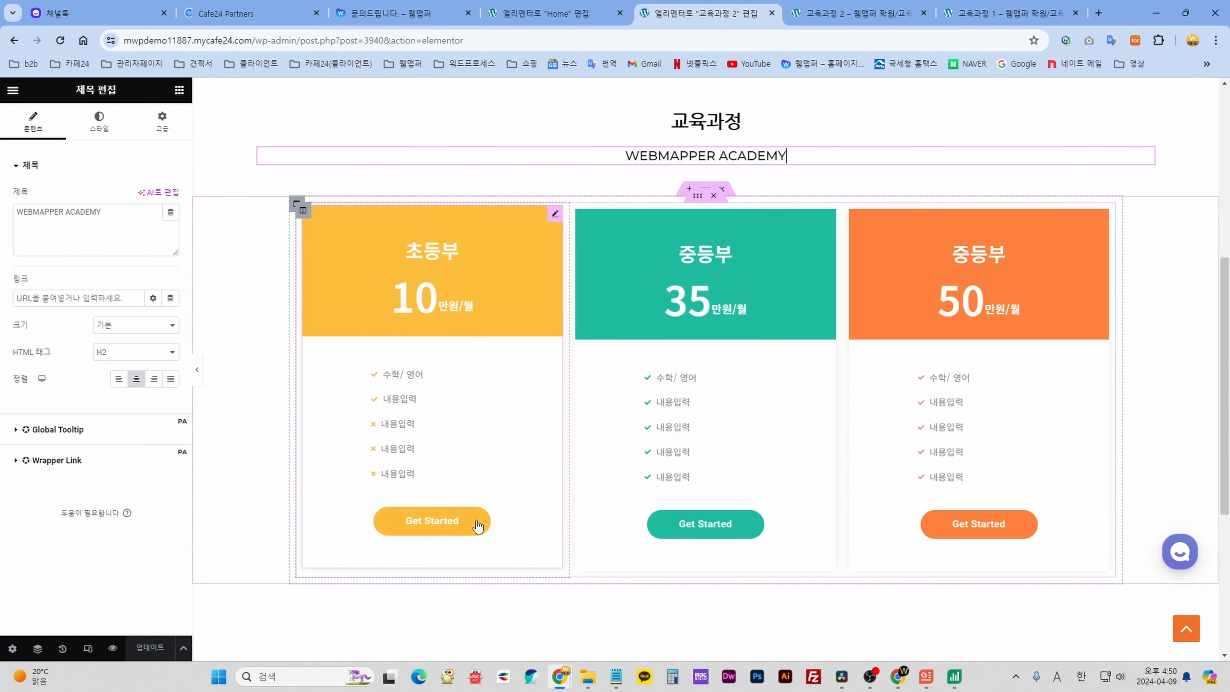
{"action": "left_click", "coordinate": [555, 217]}
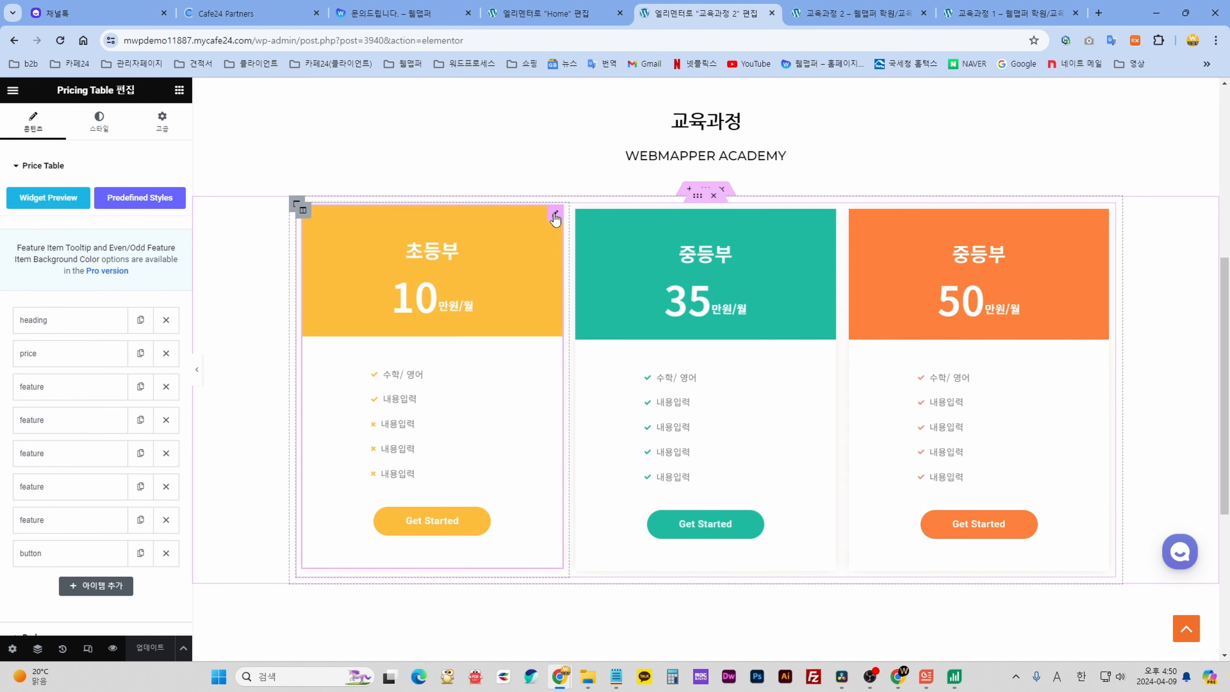
{"action": "scroll", "coordinate": [104, 254], "scroll_direction": "down", "scroll_amount": 3}
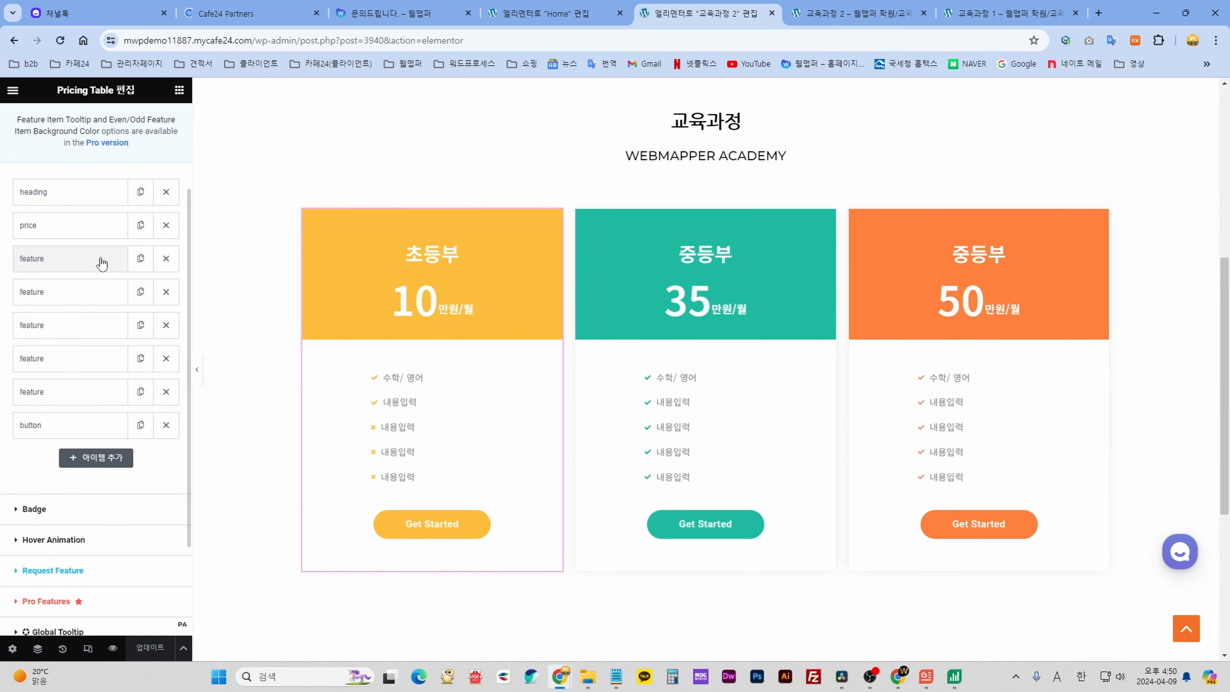
{"action": "scroll", "coordinate": [99, 276], "scroll_direction": "up", "scroll_amount": 3}
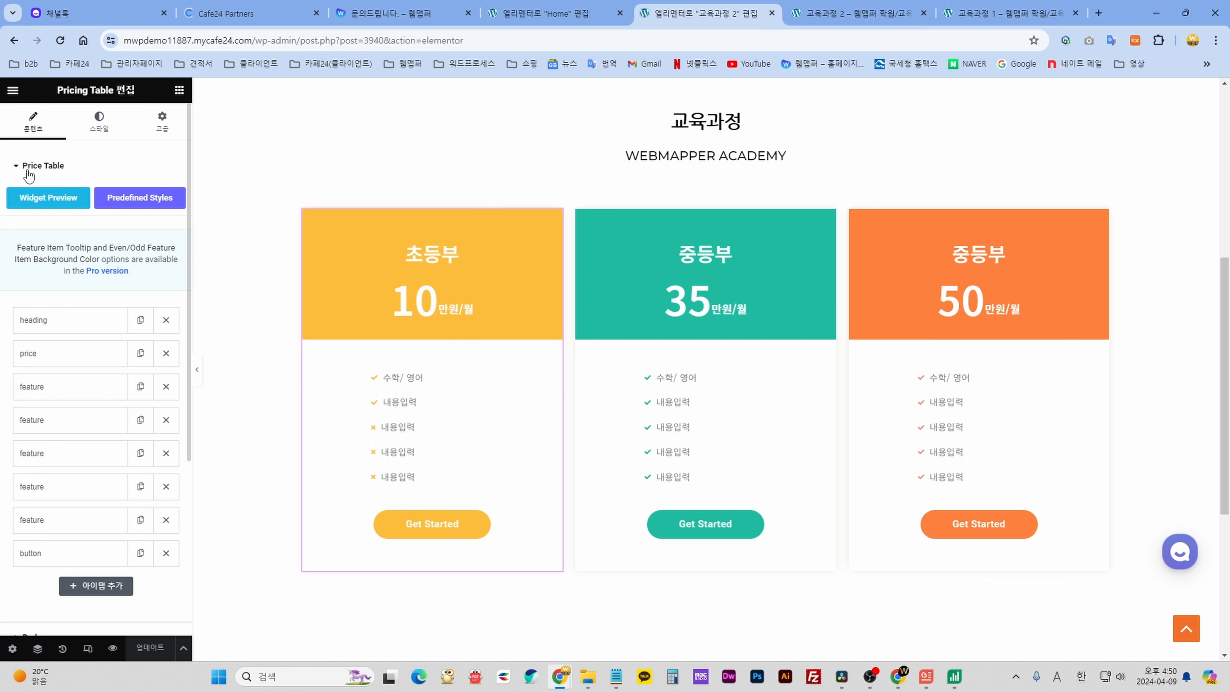
{"action": "scroll", "coordinate": [94, 328], "scroll_direction": "down", "scroll_amount": 1}
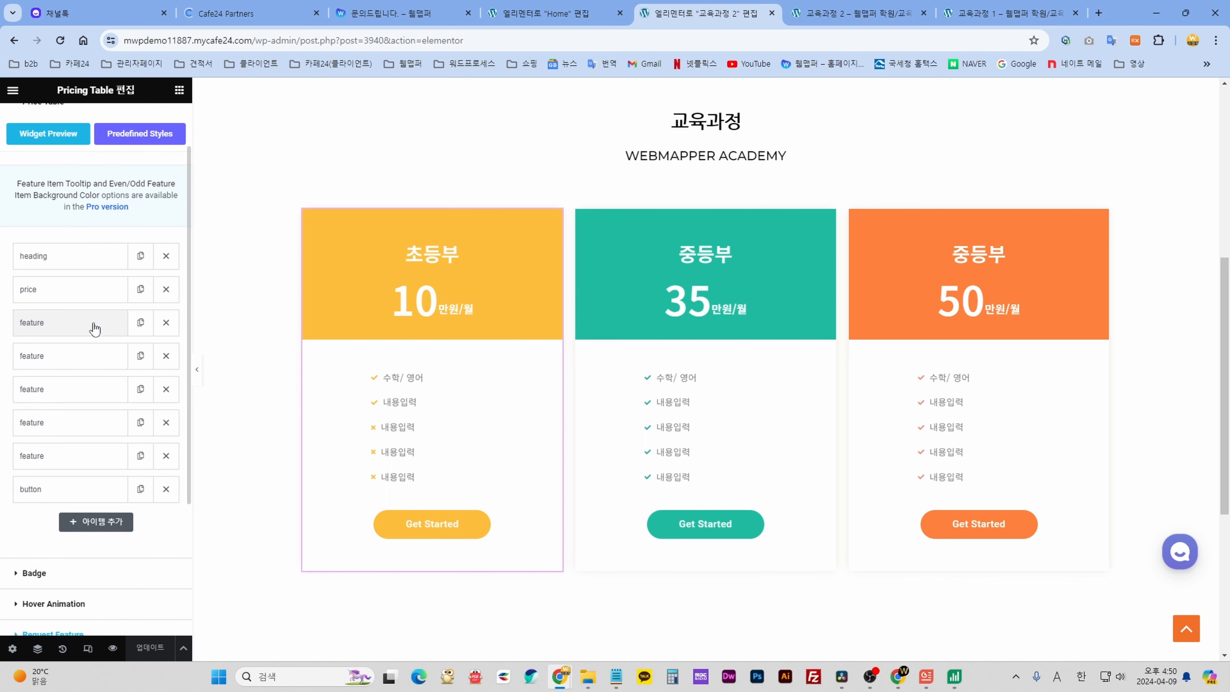
Examine the 초등부 table's heading title, and the price and period values of its price item.
{"action": "left_click", "coordinate": [85, 254]}
{"action": "left_click", "coordinate": [68, 256]}
{"action": "scroll", "coordinate": [68, 271], "scroll_direction": "up", "scroll_amount": 1}
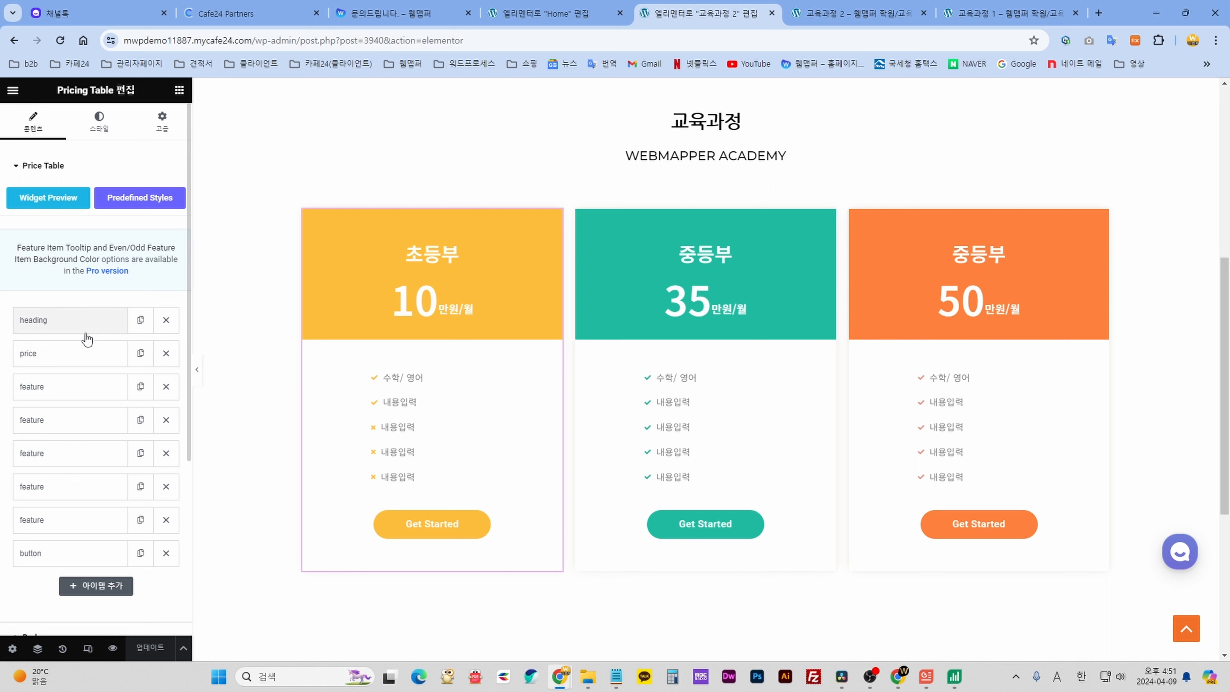
{"action": "left_click", "coordinate": [73, 325]}
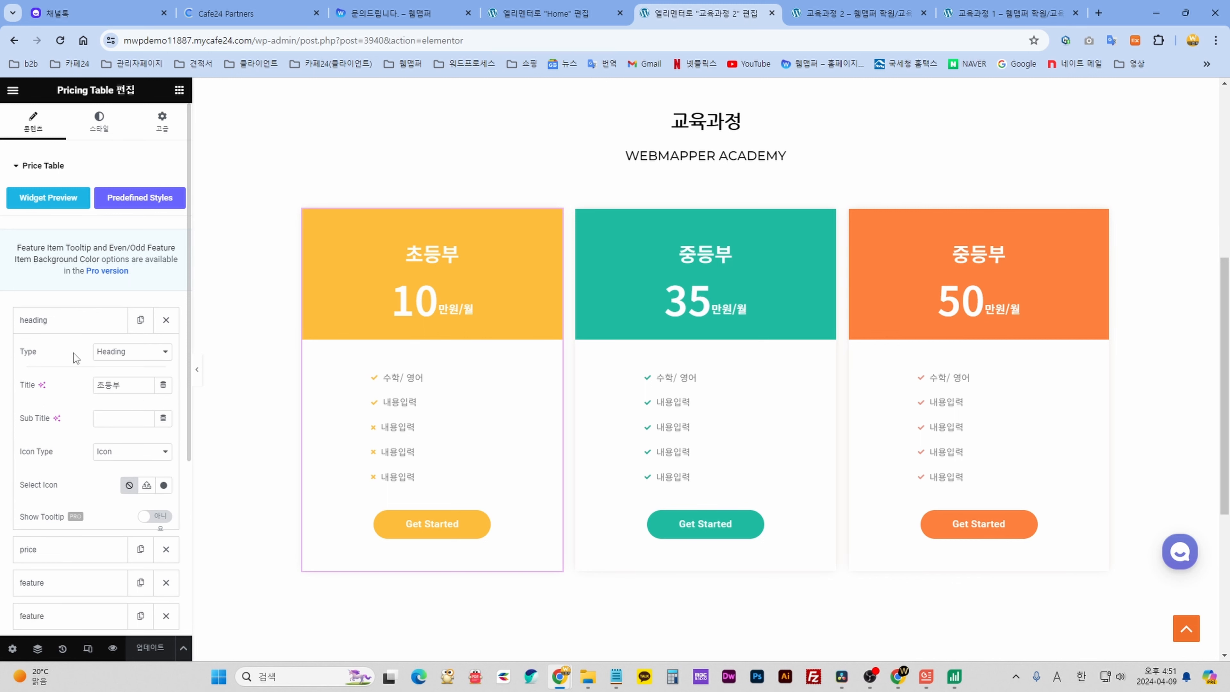
{"action": "scroll", "coordinate": [74, 349], "scroll_direction": "down", "scroll_amount": 3}
{"action": "left_click_drag", "start_coordinate": [132, 258], "coordinate": [95, 261]}
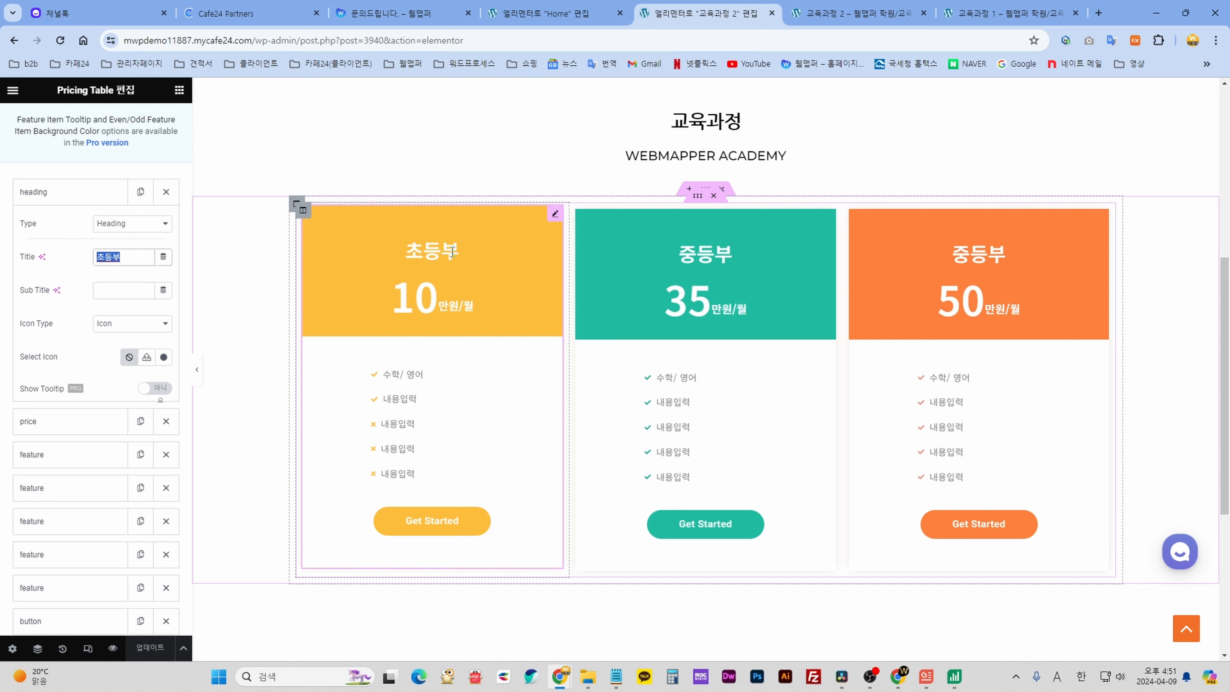
{"action": "left_click", "coordinate": [74, 196]}
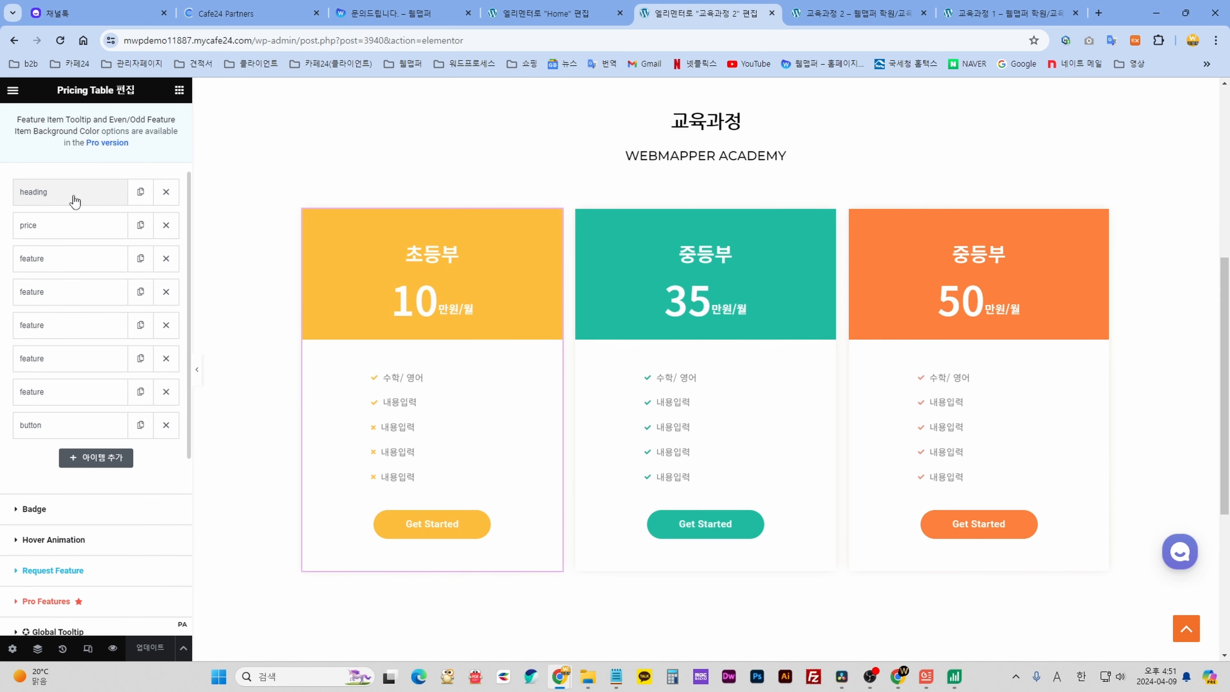
{"action": "left_click", "coordinate": [63, 235]}
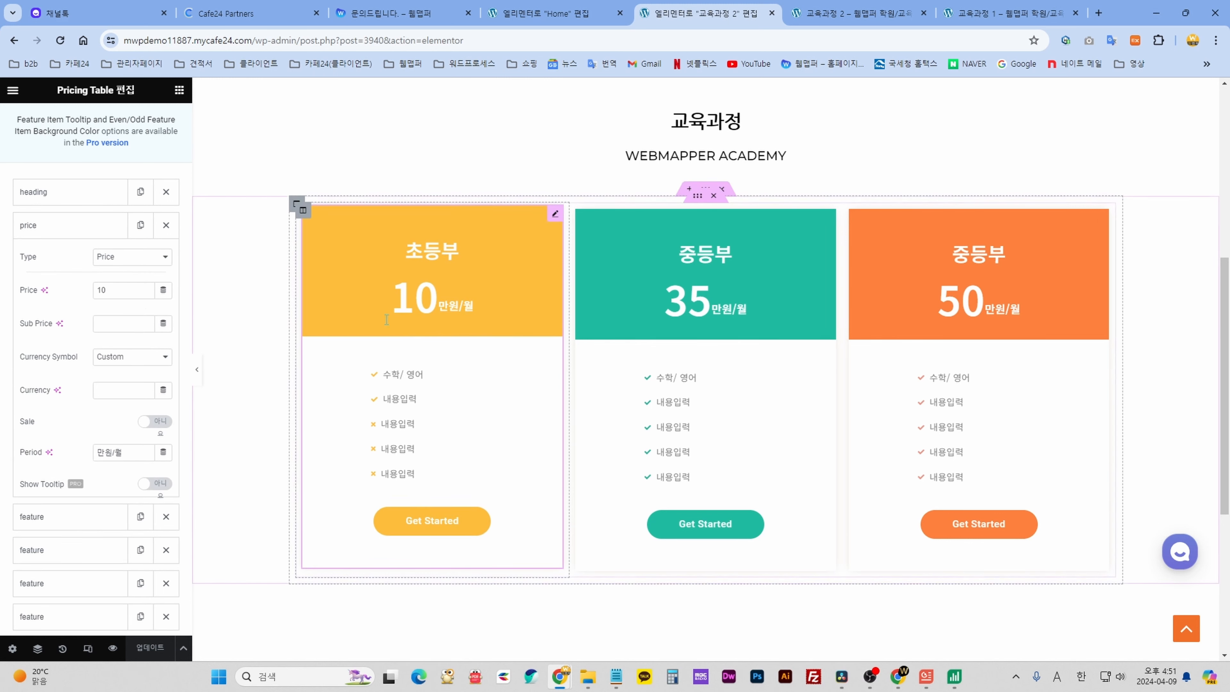
{"action": "double_click", "coordinate": [117, 296]}
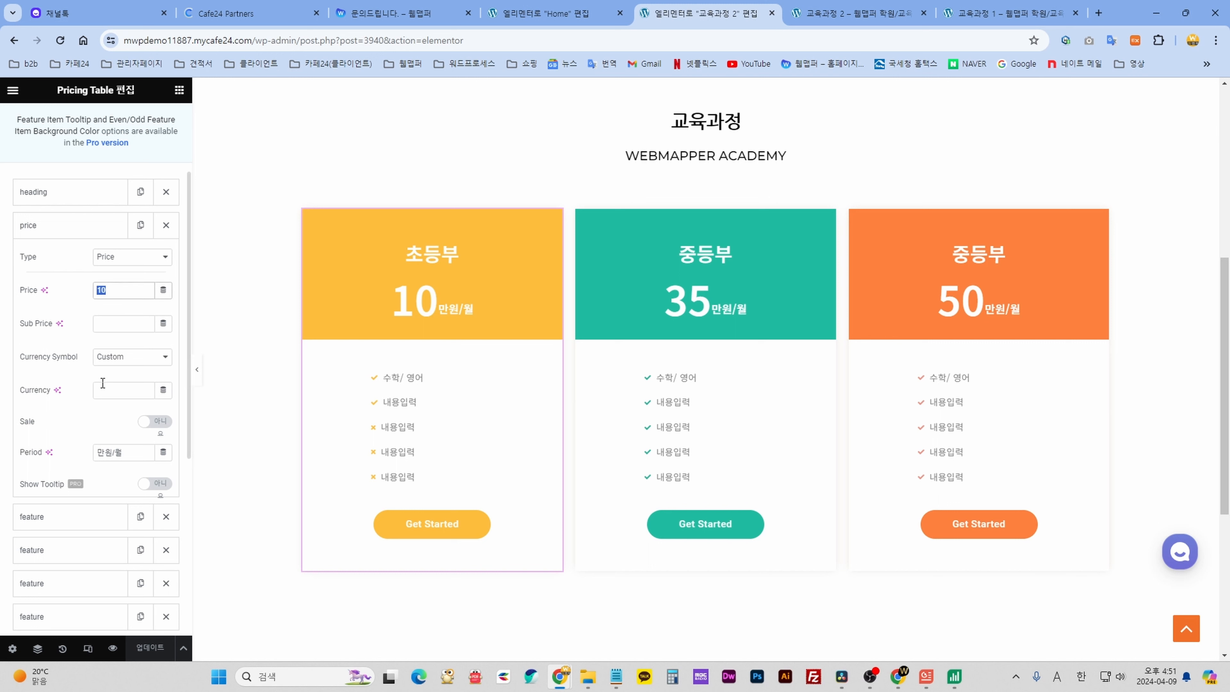
{"action": "left_click", "coordinate": [131, 455]}
{"action": "left_click_drag", "start_coordinate": [127, 451], "coordinate": [99, 451]}
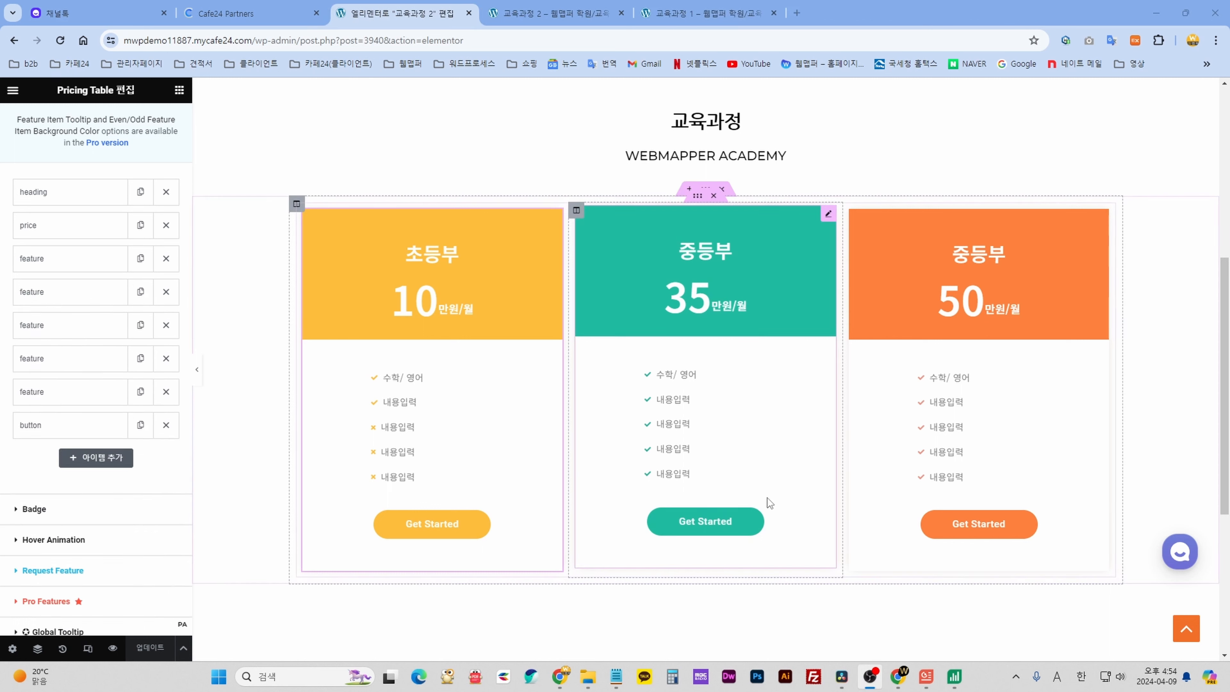
Inspect the text and icon settings of the first two feature items in the 초등부 table.
{"action": "left_click", "coordinate": [60, 296]}
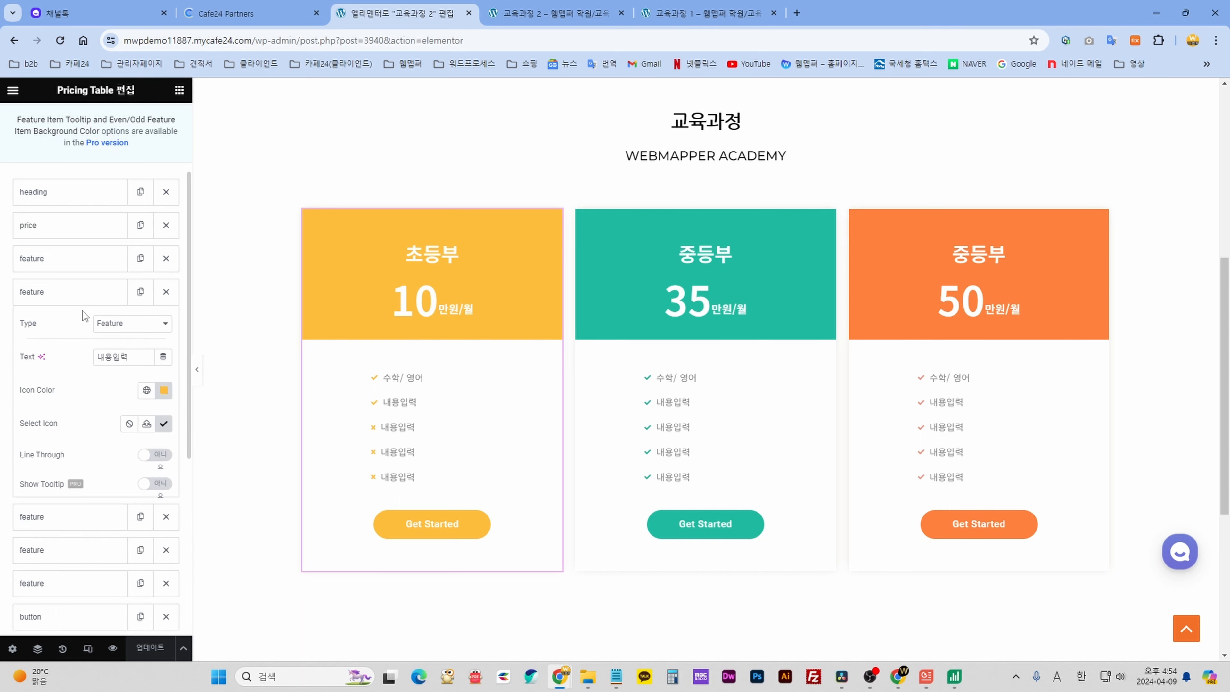
{"action": "left_click", "coordinate": [49, 261]}
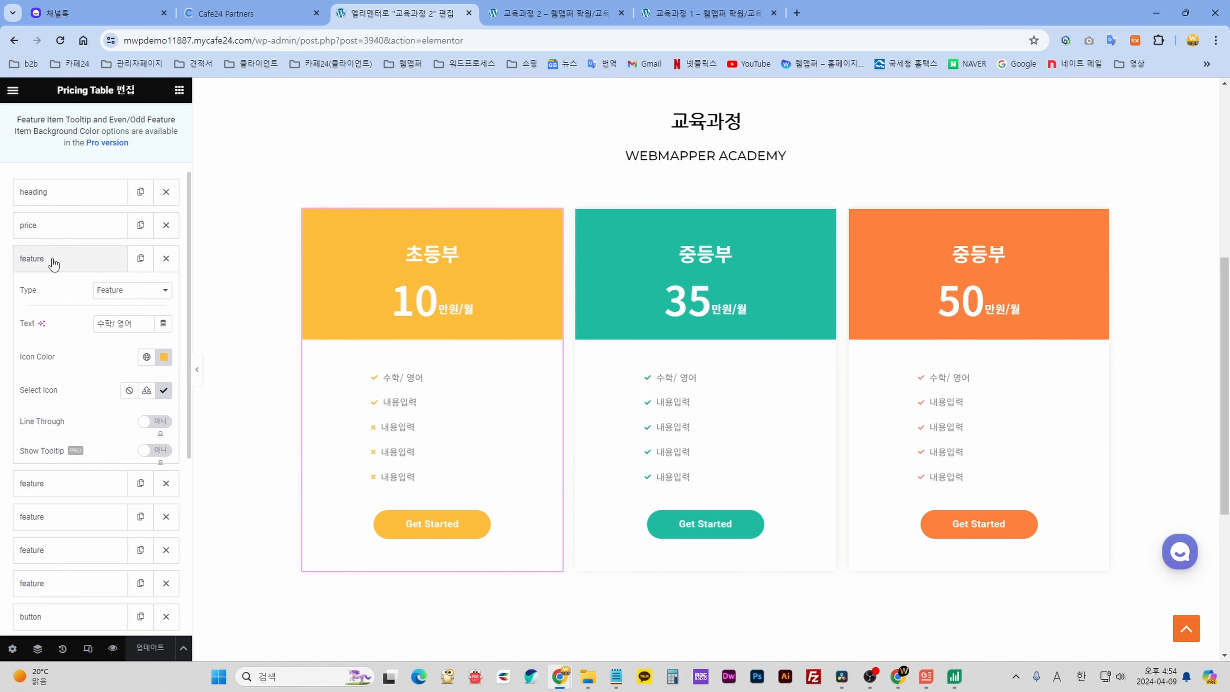
{"action": "left_click_drag", "start_coordinate": [138, 323], "coordinate": [80, 322]}
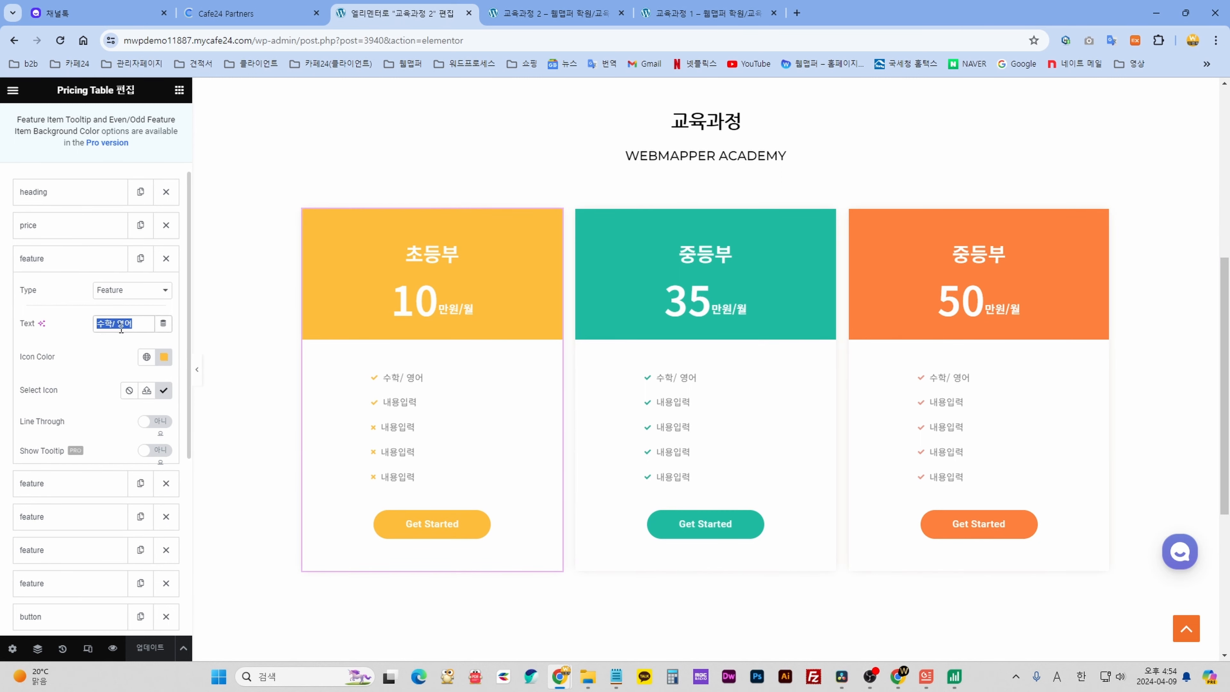
{"action": "left_click", "coordinate": [83, 261]}
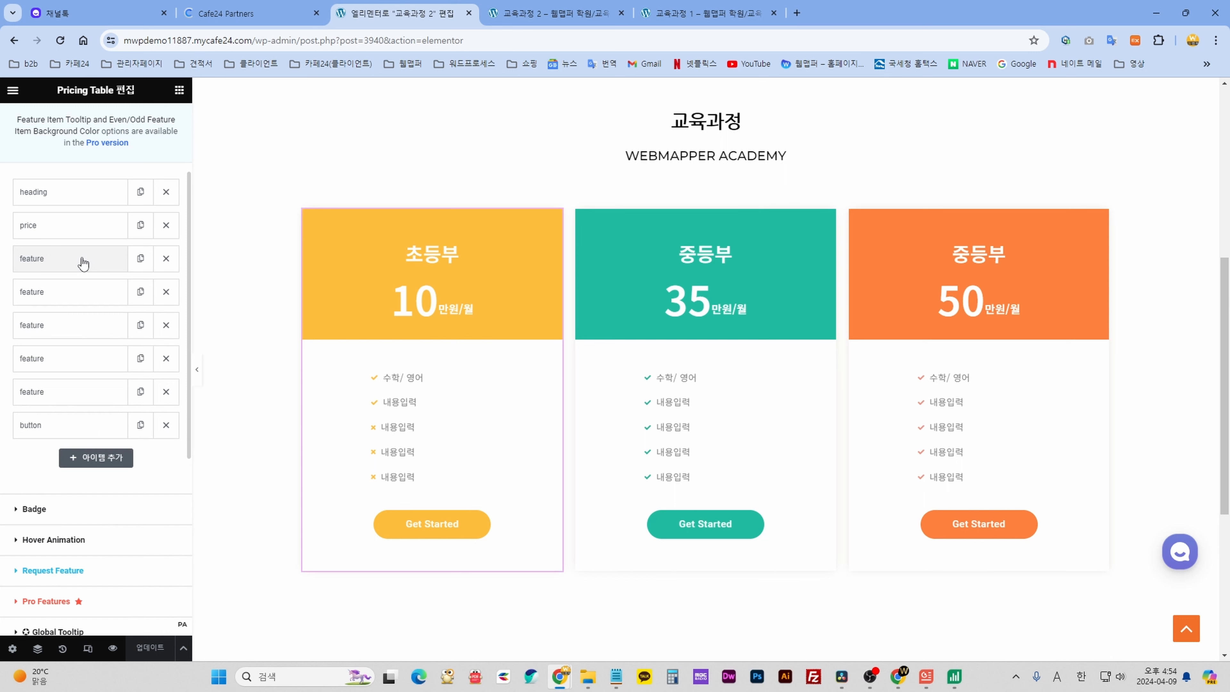
Change the second feature's text in the 초등부 table to 논술.
{"action": "left_click", "coordinate": [82, 295]}
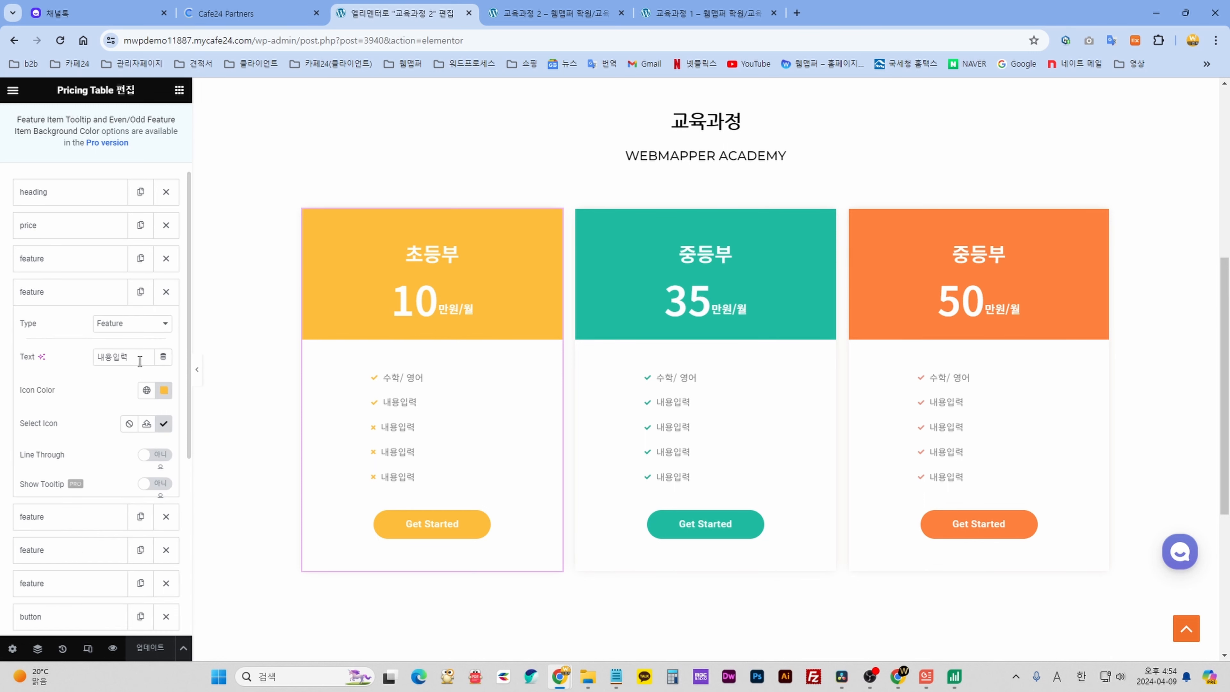
{"action": "left_click_drag", "start_coordinate": [139, 360], "coordinate": [95, 375]}
{"action": "left_click", "coordinate": [99, 358]}
{"action": "left_click", "coordinate": [138, 355]}
{"action": "type", "text": "dud"}
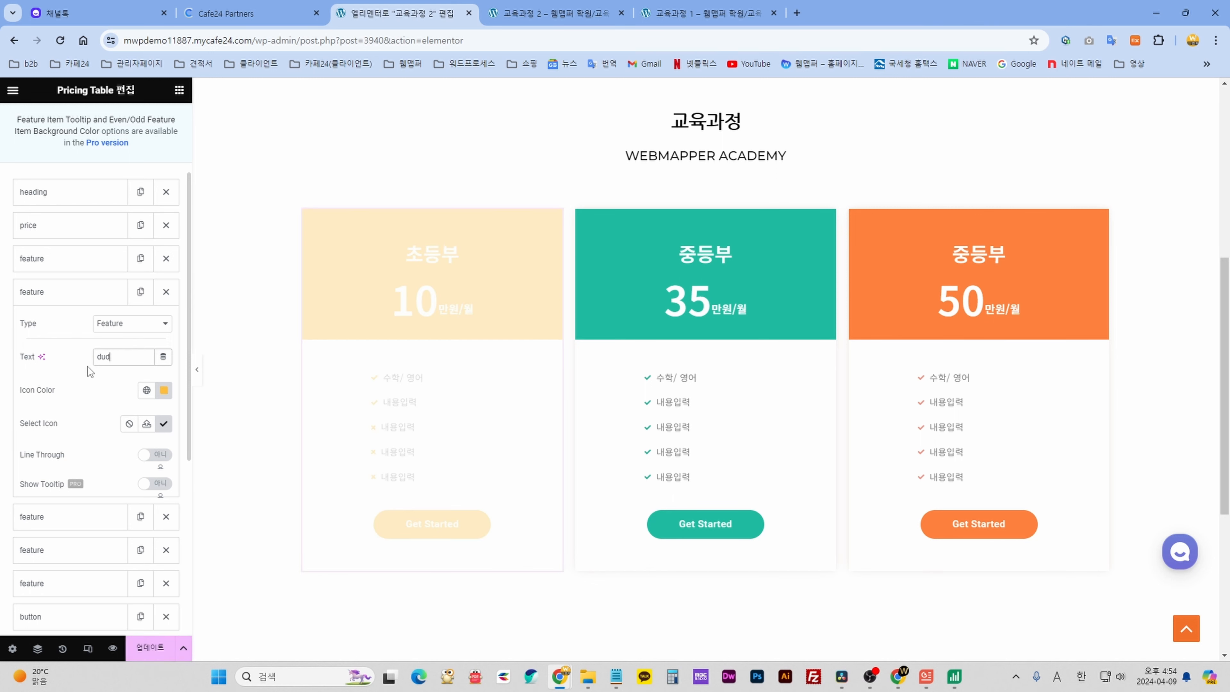
{"action": "key", "text": "BackSpace"}
{"action": "type", "text": "rnr"}
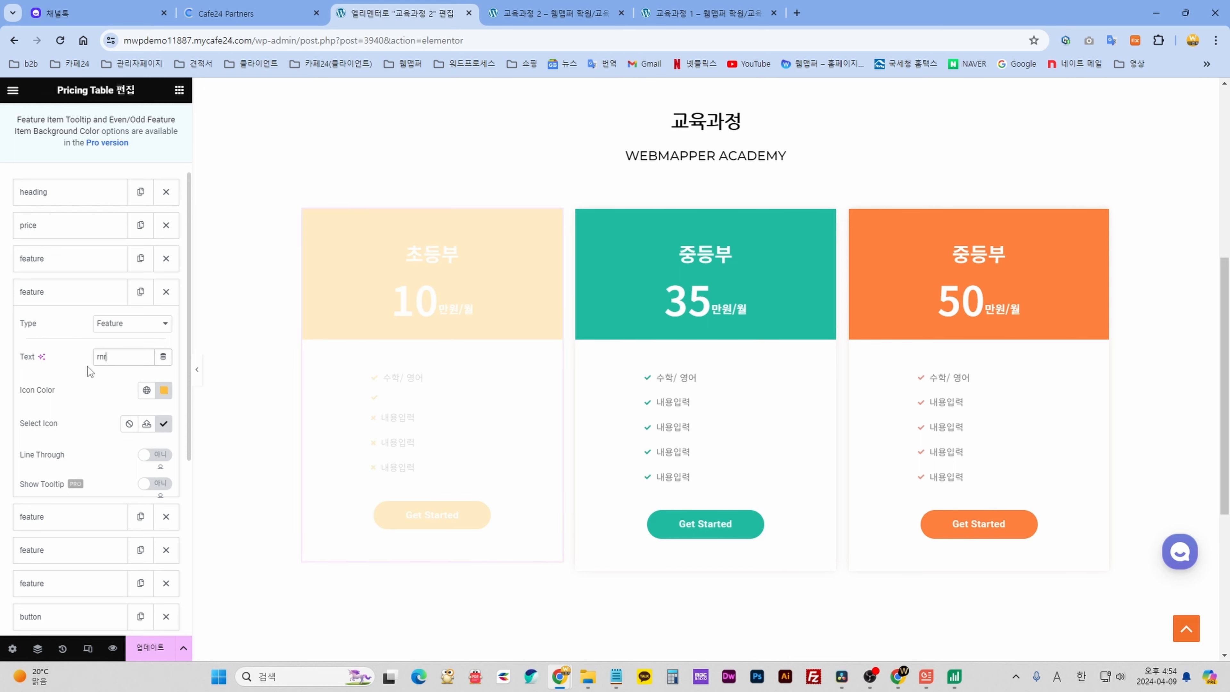
{"action": "key", "text": "BackSpace"}
{"action": "key", "text": "BackSpace"}
{"action": "key", "text": "BackSpace"}
{"action": "key", "text": "Hangul"}
{"action": "type", "text": "논술"}
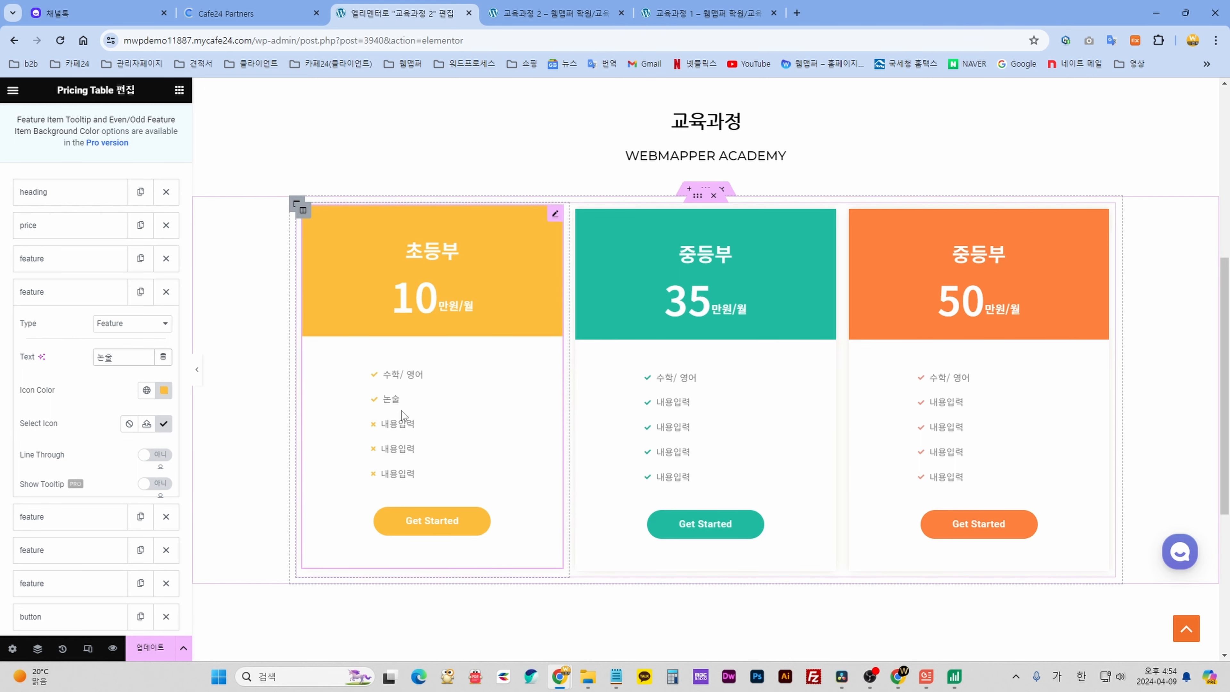
{"action": "left_click", "coordinate": [58, 298]}
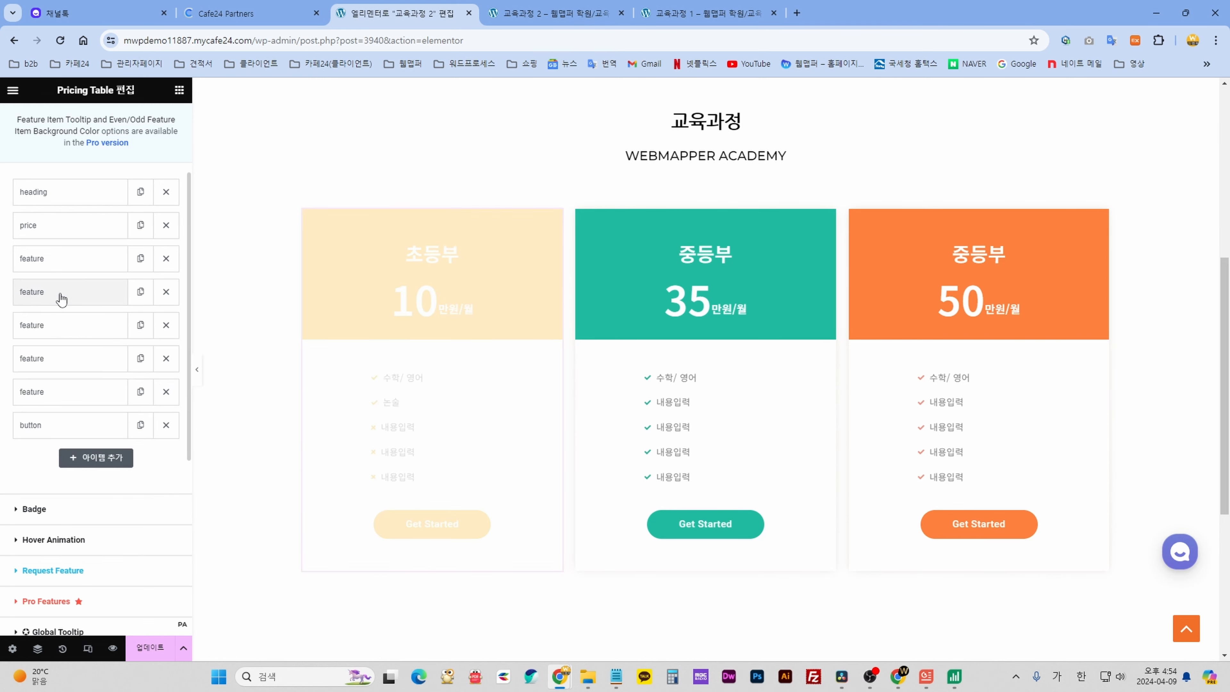
Restore the second feature's text in the 초등부 table to 내용입력.
{"action": "left_click", "coordinate": [60, 297]}
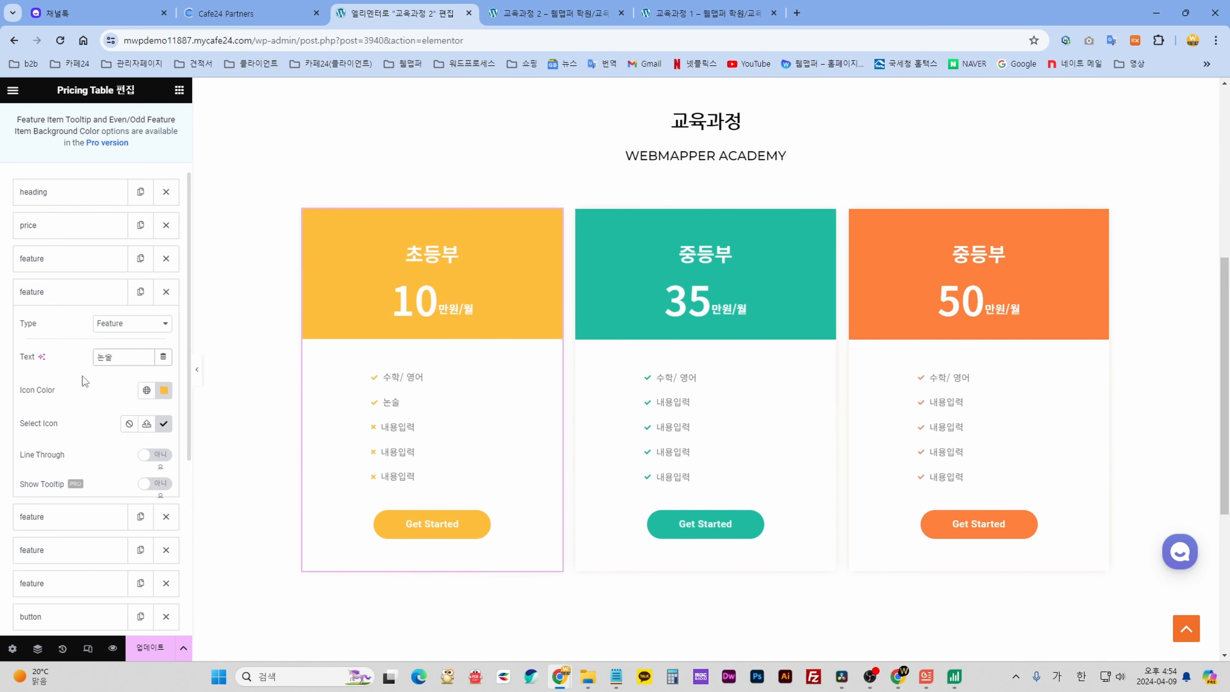
{"action": "left_click", "coordinate": [121, 365]}
{"action": "key", "text": "BackSpace"}
{"action": "type", "text": "술"}
{"action": "key", "text": "BackSpace"}
{"action": "key", "text": "BackSpace"}
{"action": "type", "text": "r"}
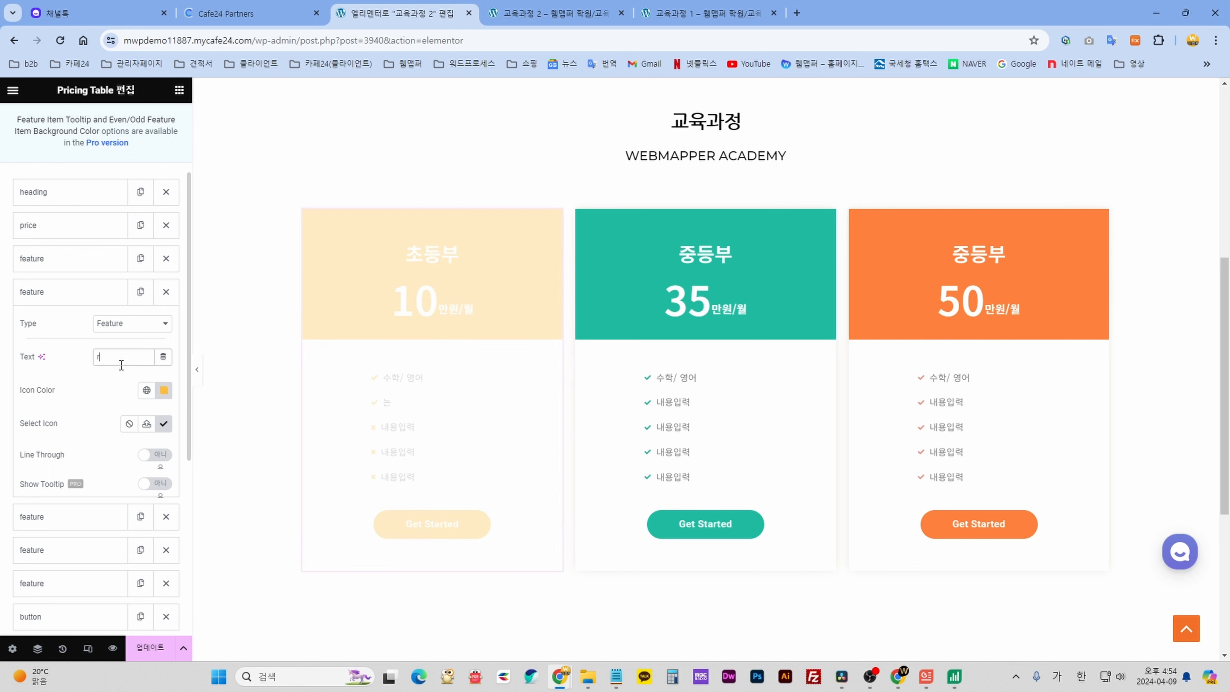
{"action": "type", "text": "nf"}
{"action": "type", "text": "d"}
{"action": "type", "text": "내용입력"}
{"action": "left_click", "coordinate": [74, 292]}
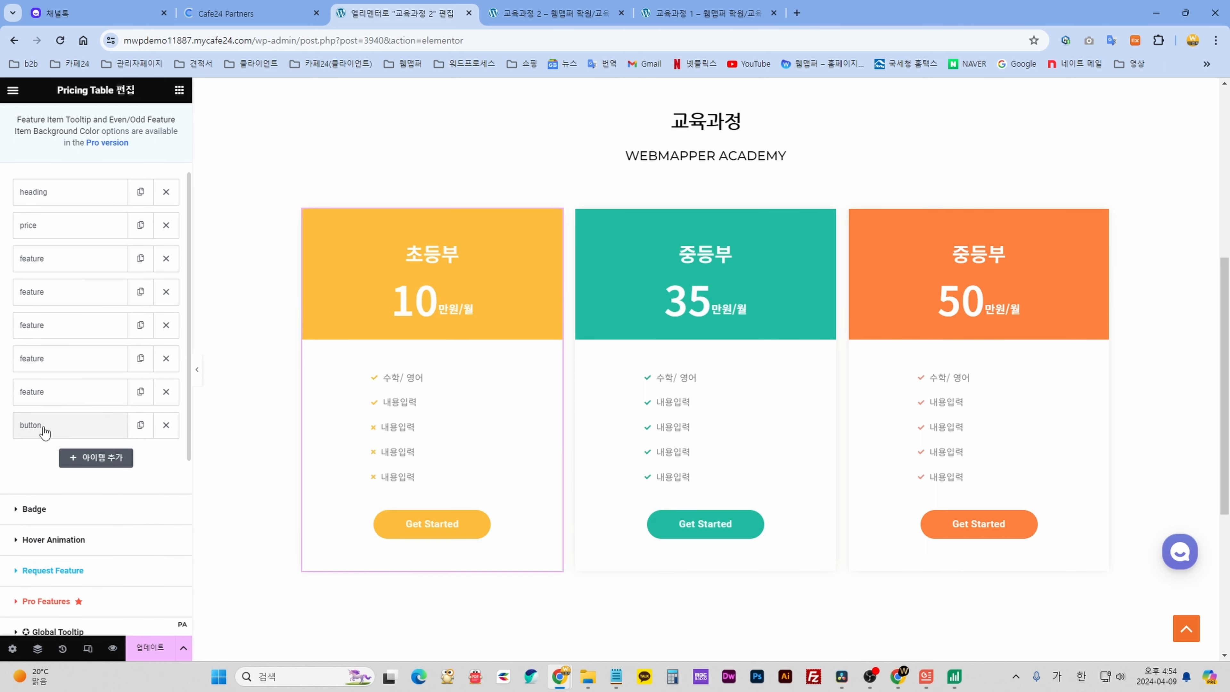
Try a duplicate of the 초등부 table's last feature with the text 추가, and delete that copy.
{"action": "left_click", "coordinate": [140, 391]}
{"action": "left_click", "coordinate": [91, 427]}
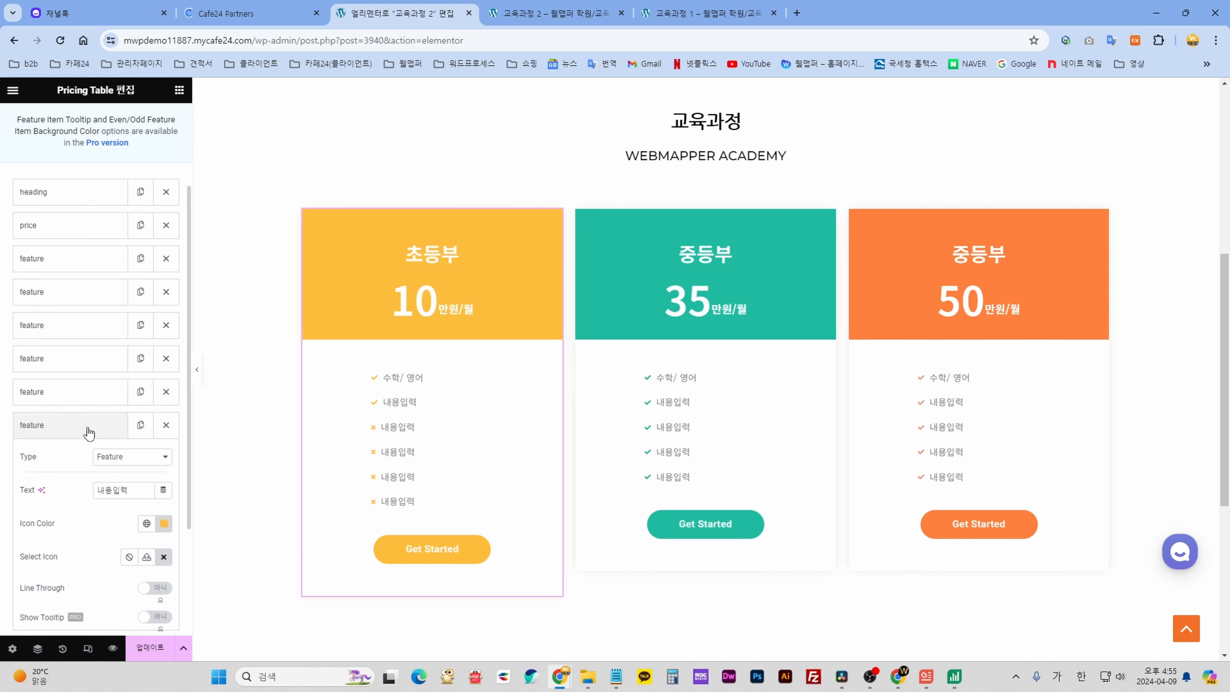
{"action": "left_click_drag", "start_coordinate": [134, 491], "coordinate": [96, 492]}
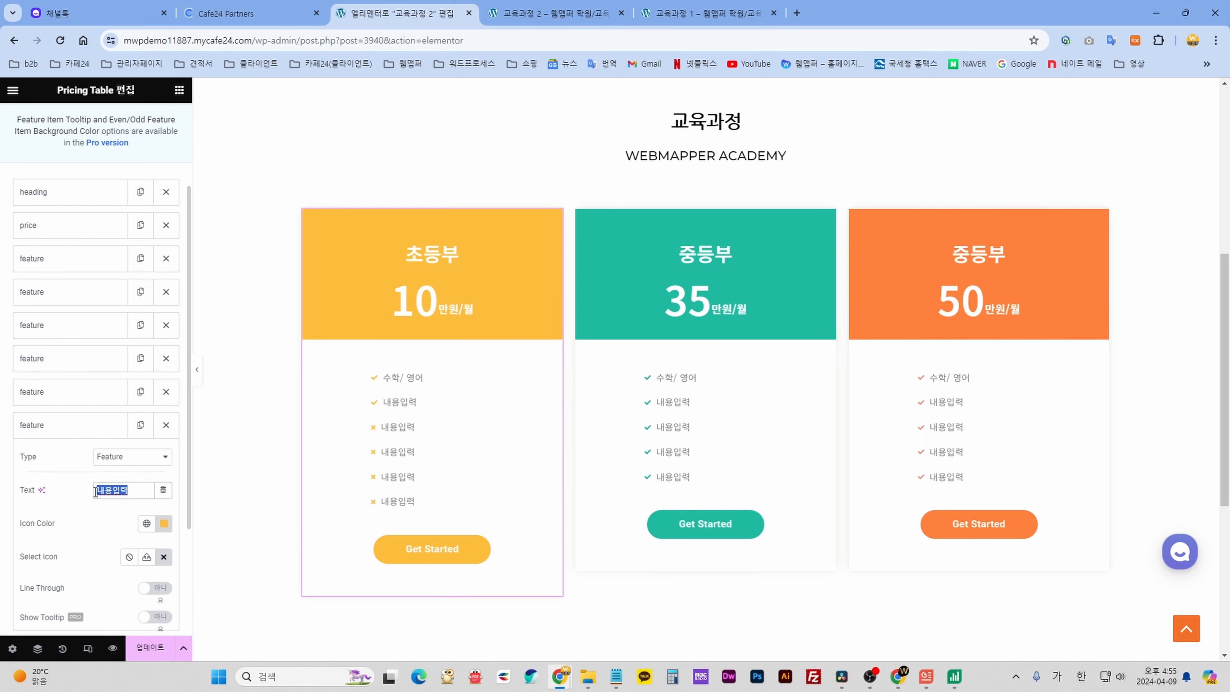
{"action": "type", "text": "추가"}
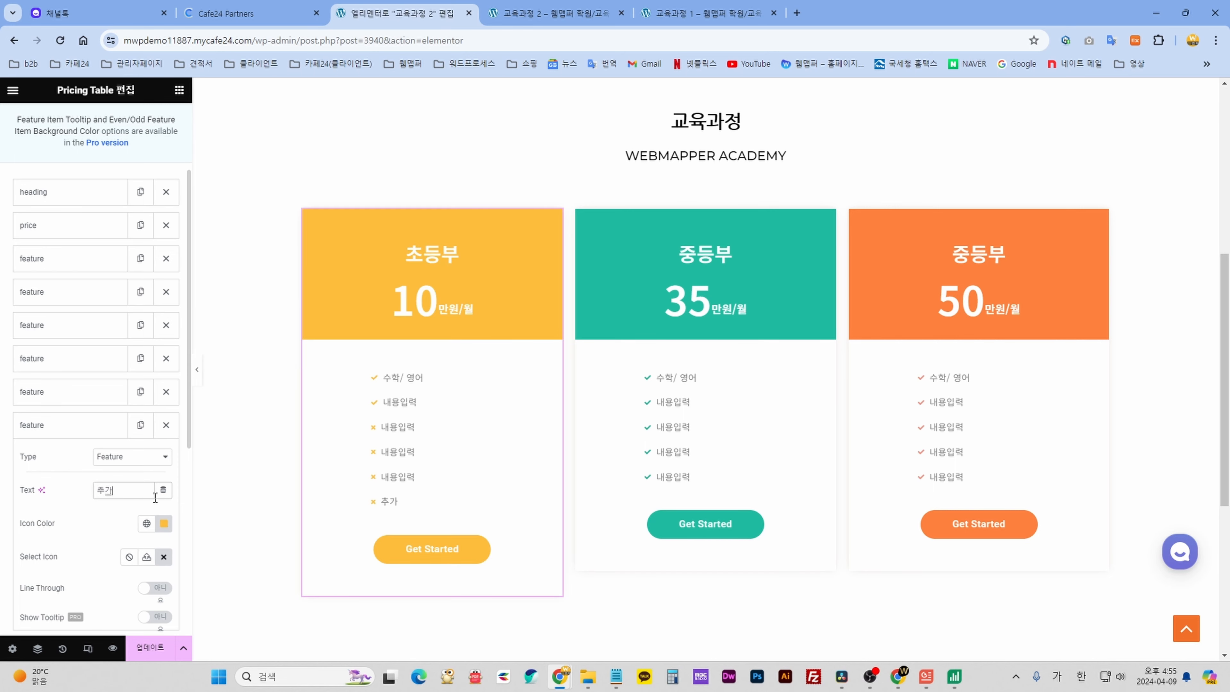
{"action": "left_click", "coordinate": [90, 427]}
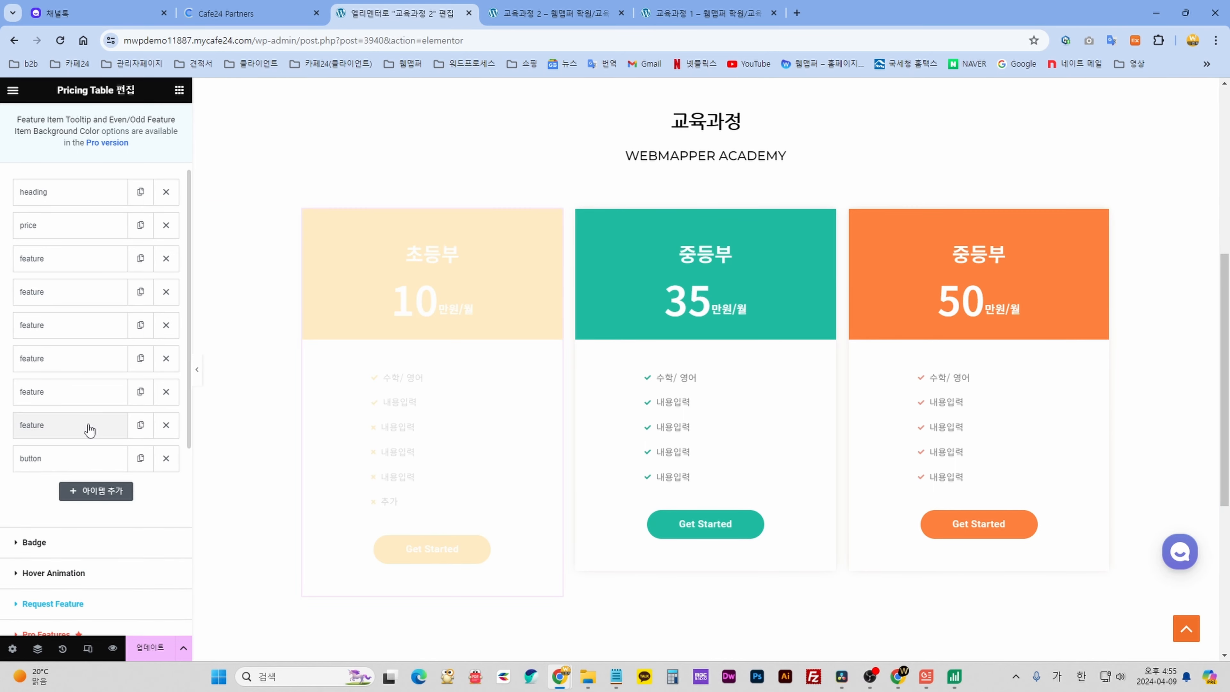
{"action": "left_click", "coordinate": [166, 425]}
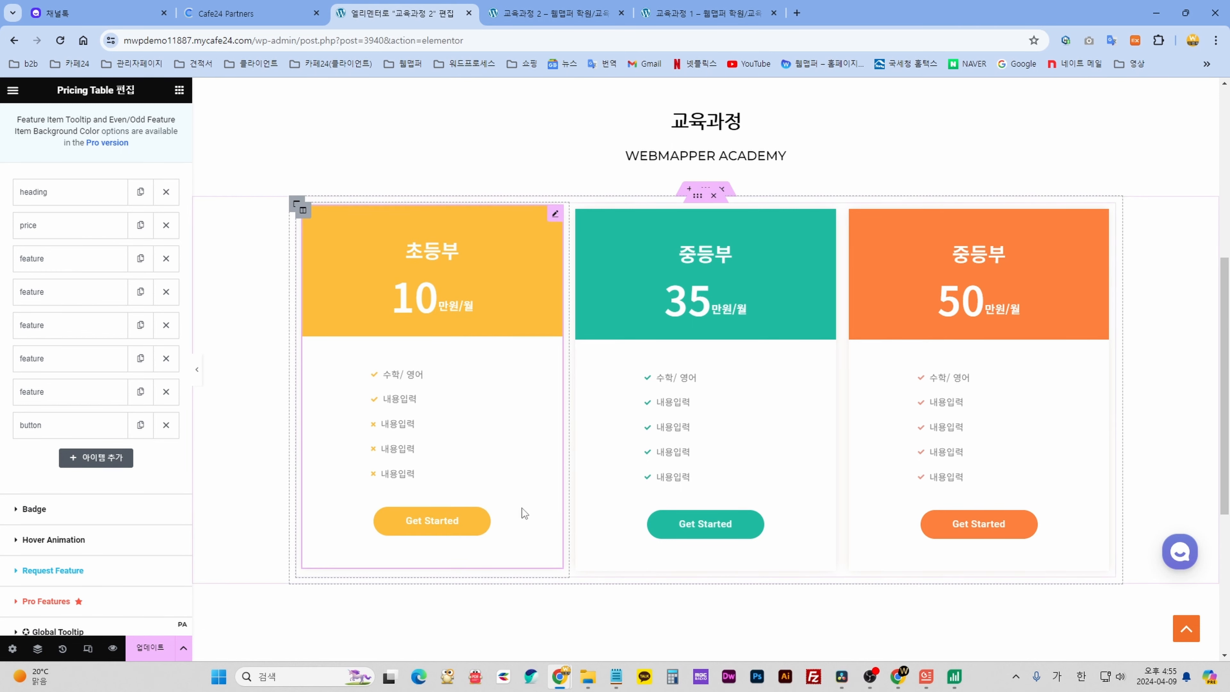
Examine the button text and link address of the button item in the 초등부 table.
{"action": "left_click", "coordinate": [59, 426]}
{"action": "scroll", "coordinate": [60, 426], "scroll_direction": "down", "scroll_amount": 3}
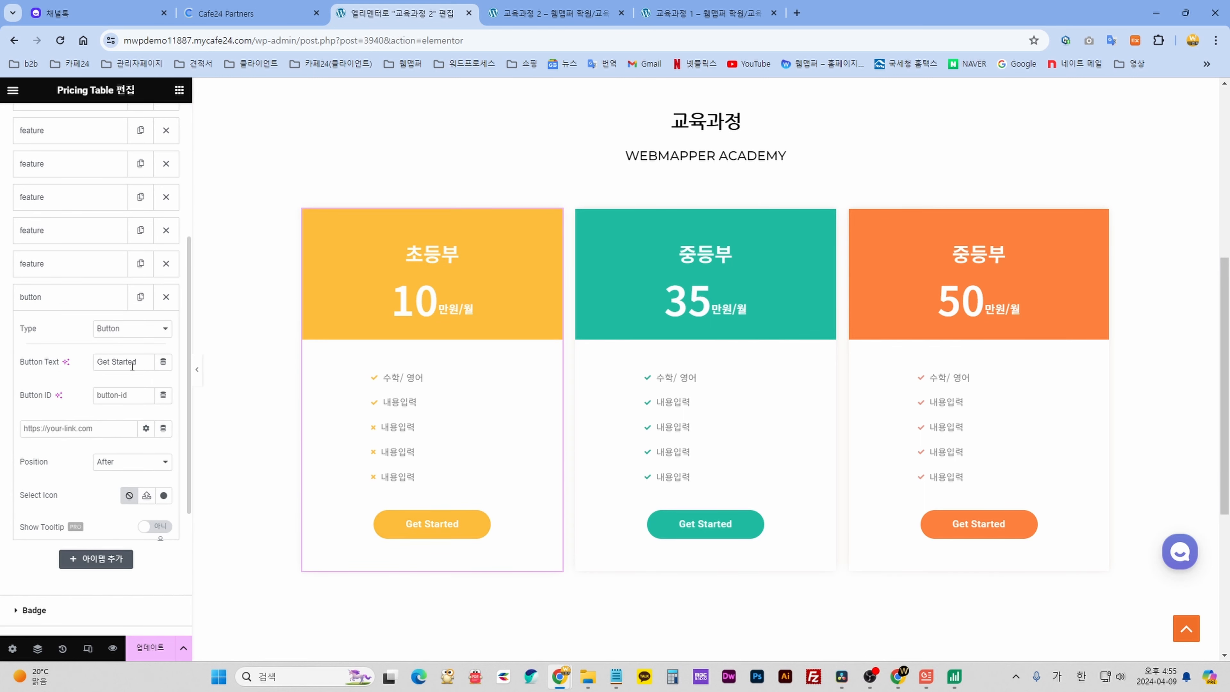
{"action": "left_click_drag", "start_coordinate": [133, 361], "coordinate": [93, 364]}
{"action": "left_click", "coordinate": [128, 367]}
{"action": "left_click_drag", "start_coordinate": [144, 364], "coordinate": [93, 363]}
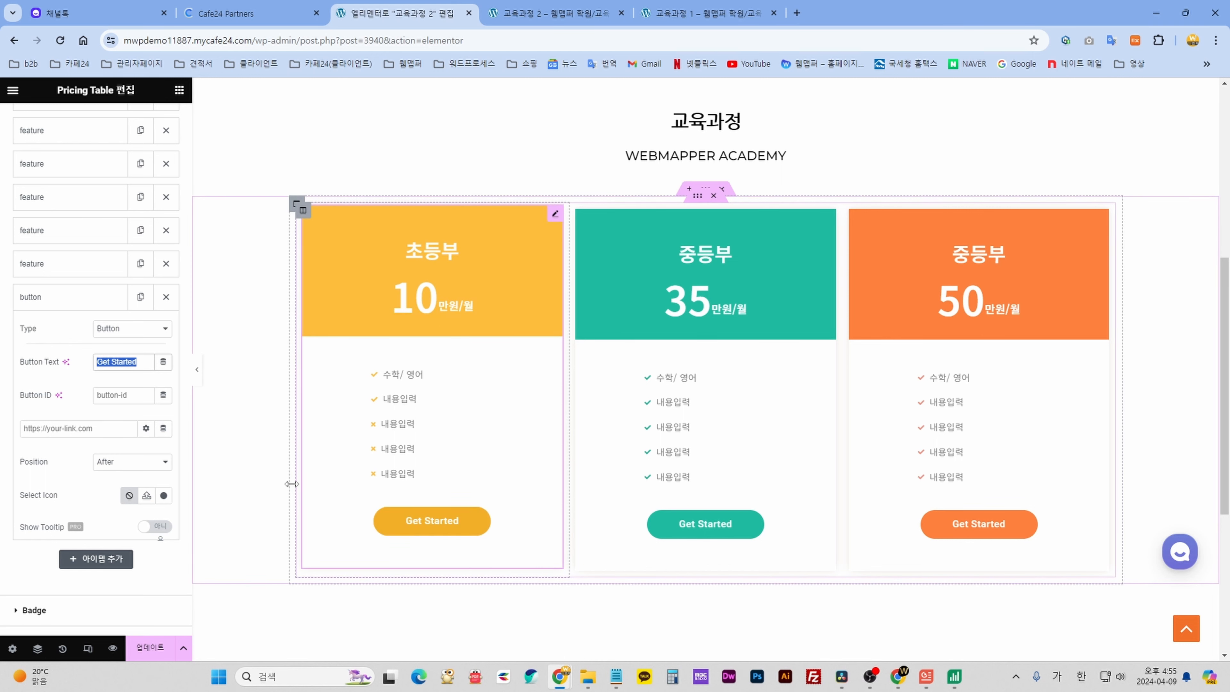
{"action": "left_click", "coordinate": [129, 361]}
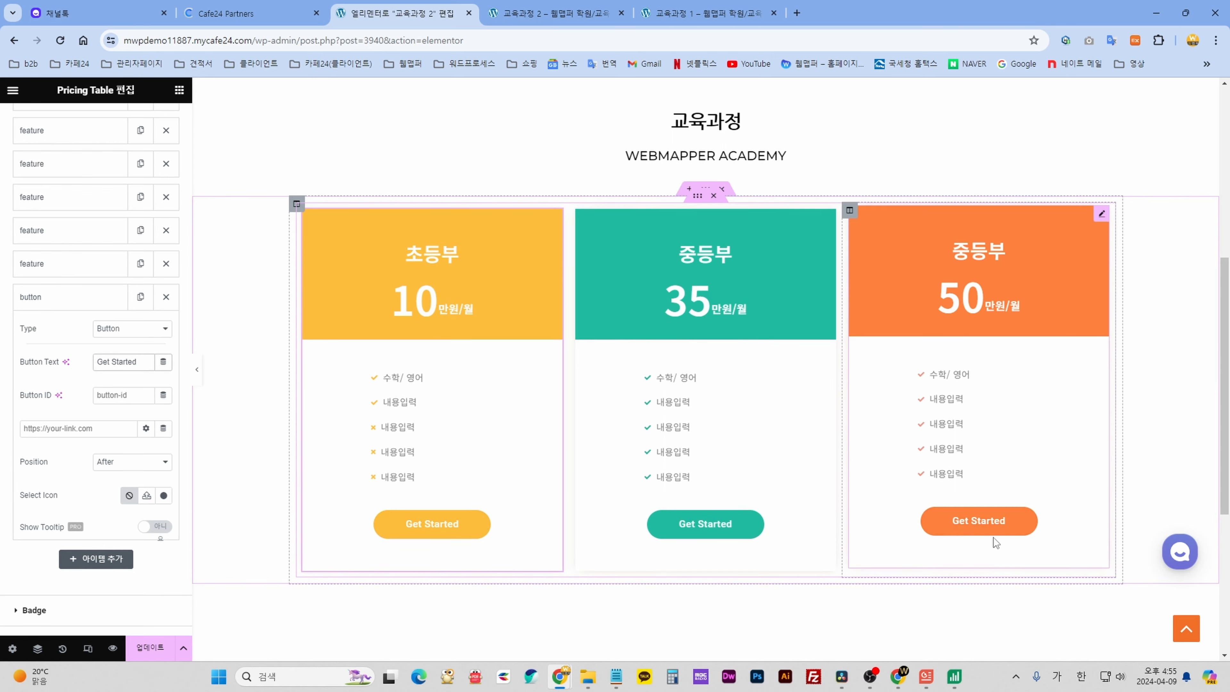
{"action": "left_click", "coordinate": [97, 428]}
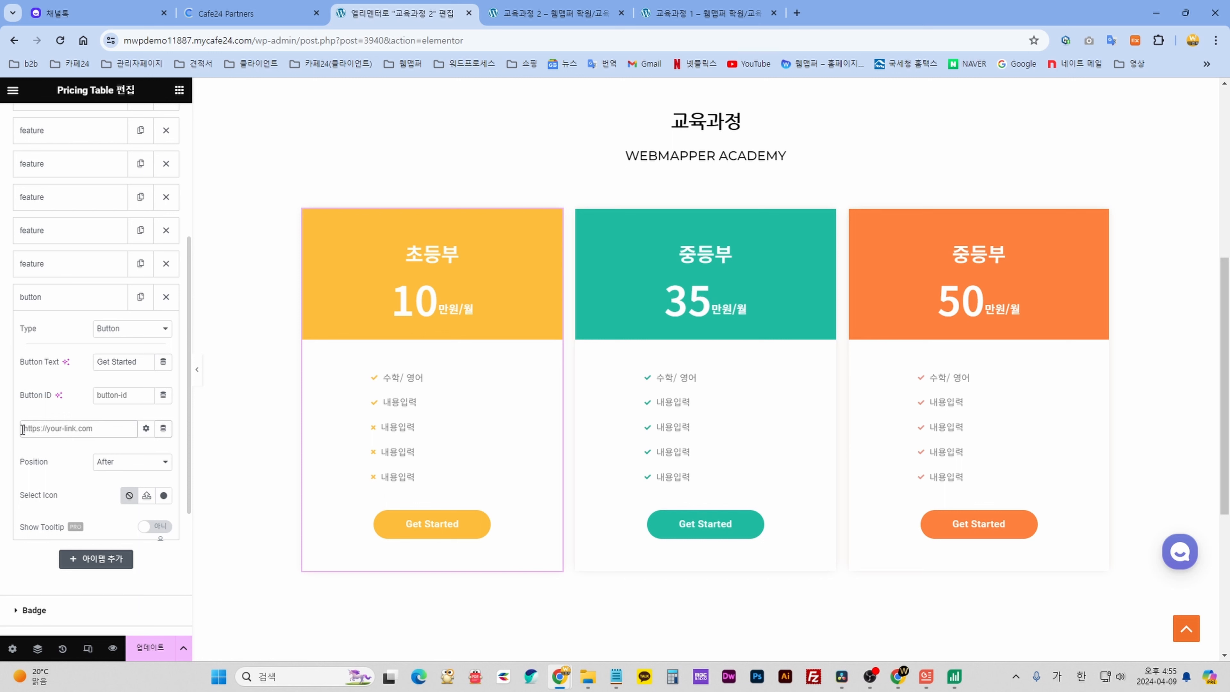
Append 111 to the Get Started button text of the 초등부 table and remove it again.
{"action": "left_click_drag", "start_coordinate": [137, 361], "coordinate": [88, 364]}
{"action": "left_click", "coordinate": [140, 361]}
{"action": "type", "text": "111"}
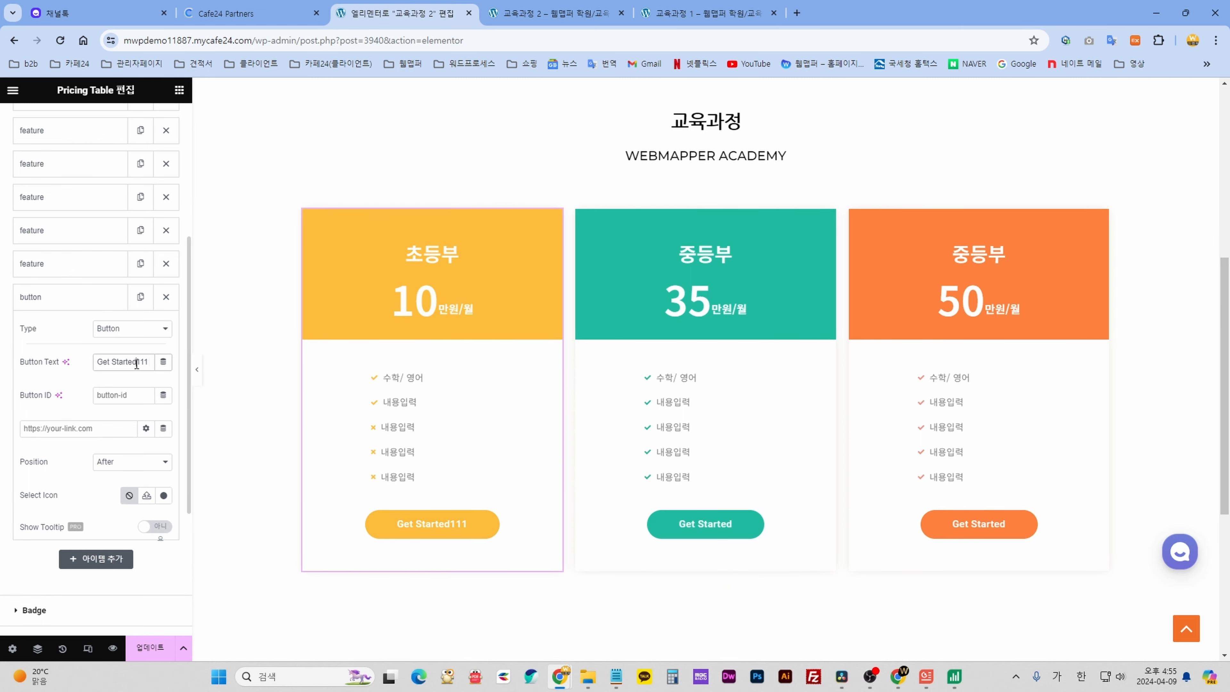
{"action": "left_click_drag", "start_coordinate": [137, 362], "coordinate": [151, 361]}
{"action": "key", "text": "BackSpace"}
{"action": "left_click", "coordinate": [90, 308]}
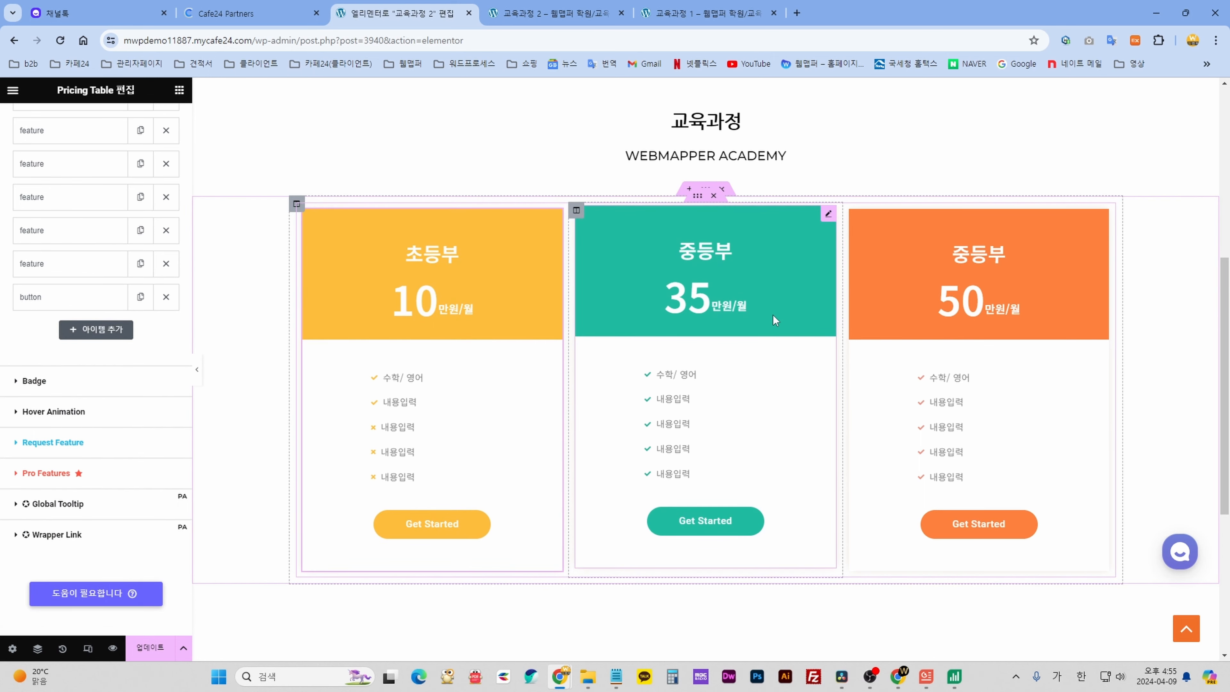
Open the orange pricing table for editing and change its heading title to 고등부.
{"action": "scroll", "coordinate": [964, 339], "scroll_direction": "down", "scroll_amount": 2}
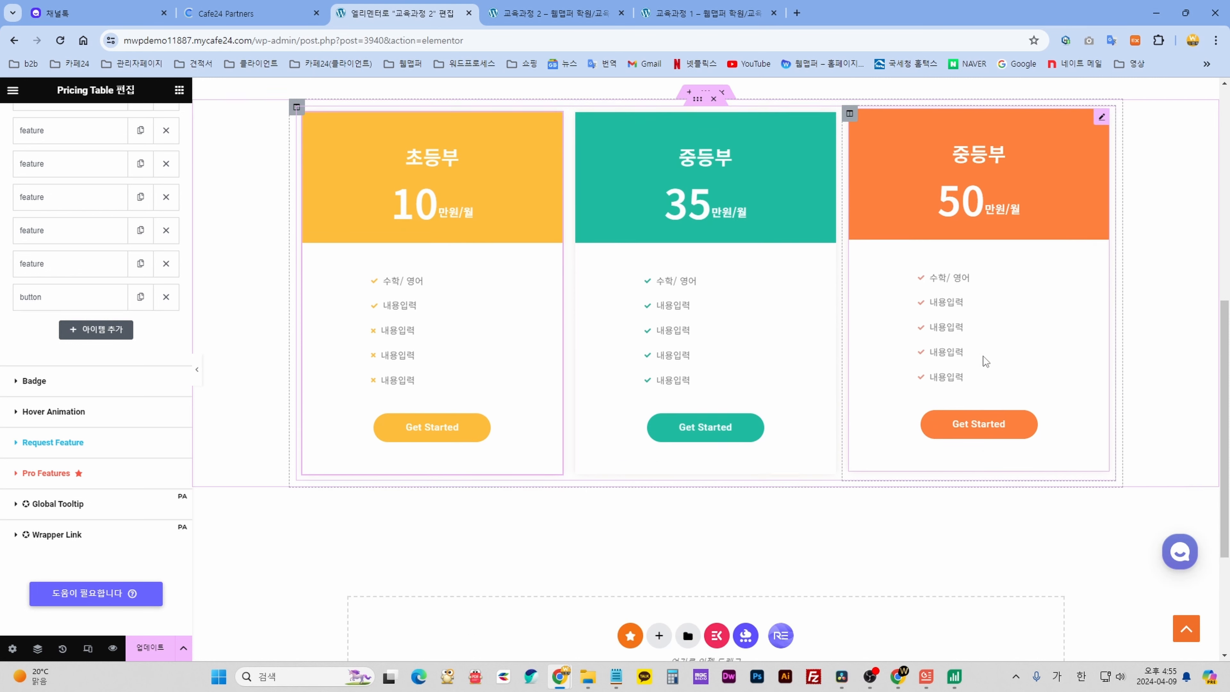
{"action": "scroll", "coordinate": [983, 357], "scroll_direction": "up", "scroll_amount": 2}
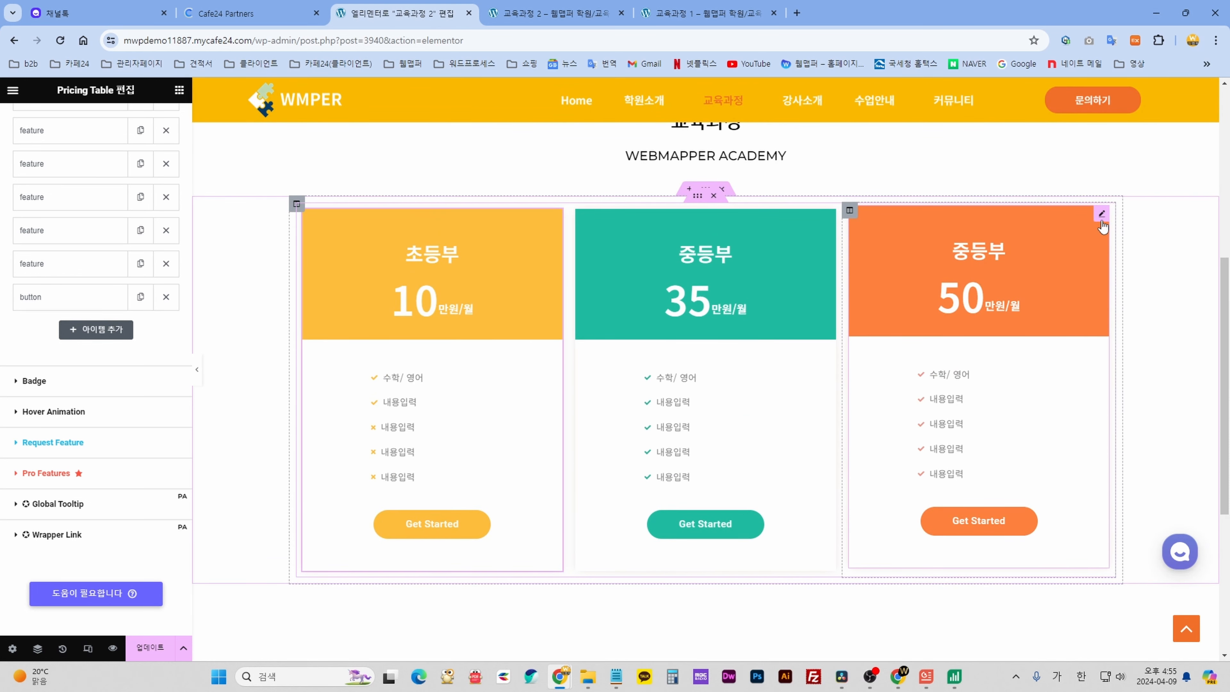
{"action": "left_click", "coordinate": [1102, 217]}
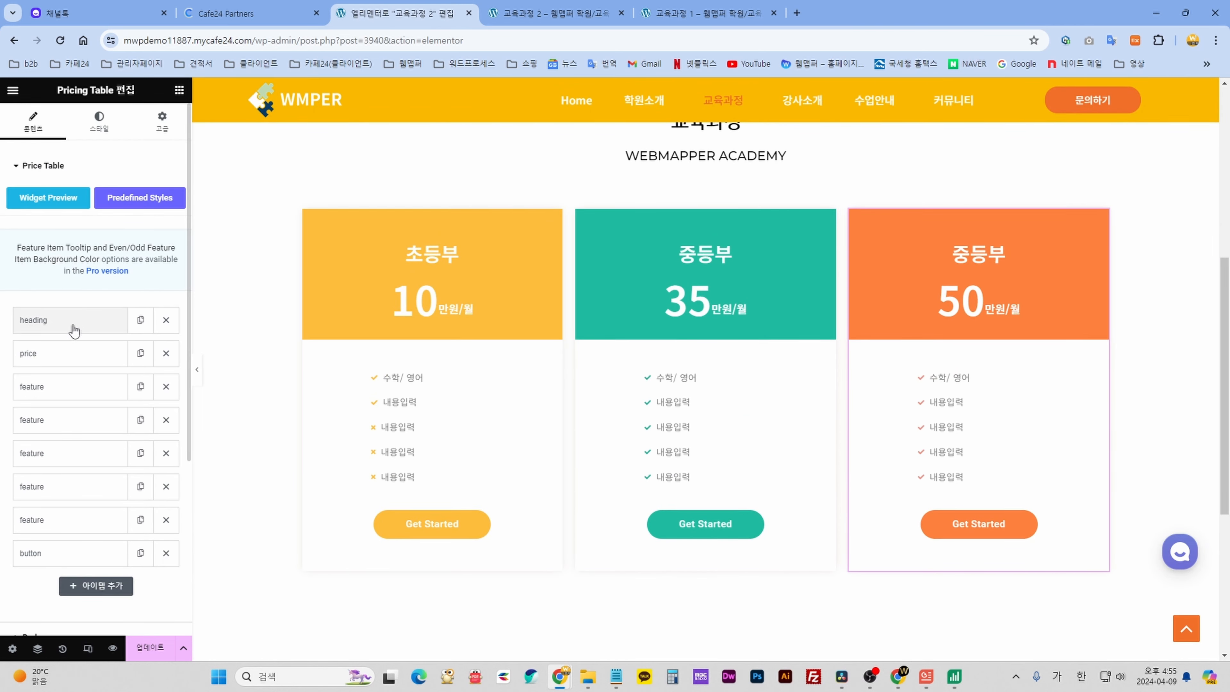
{"action": "left_click", "coordinate": [74, 322]}
{"action": "left_click_drag", "start_coordinate": [127, 389], "coordinate": [90, 393]}
{"action": "left_click", "coordinate": [104, 387]}
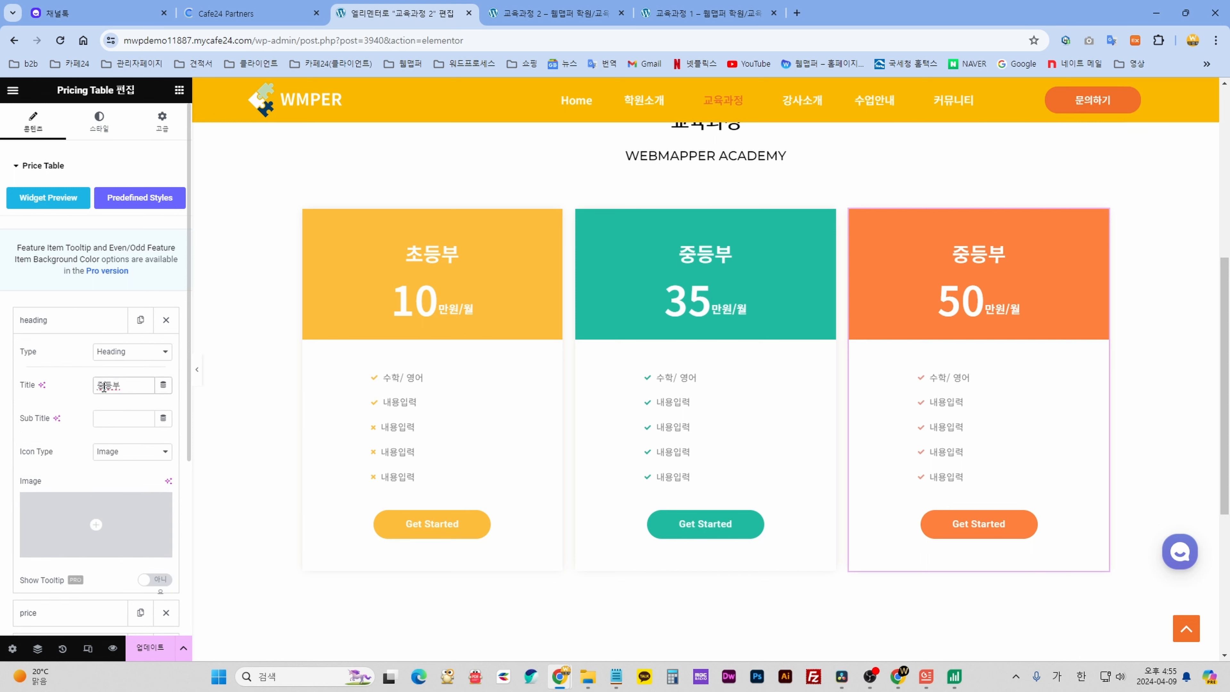
{"action": "key", "text": "BackSpace"}
{"action": "type", "text": "고"}
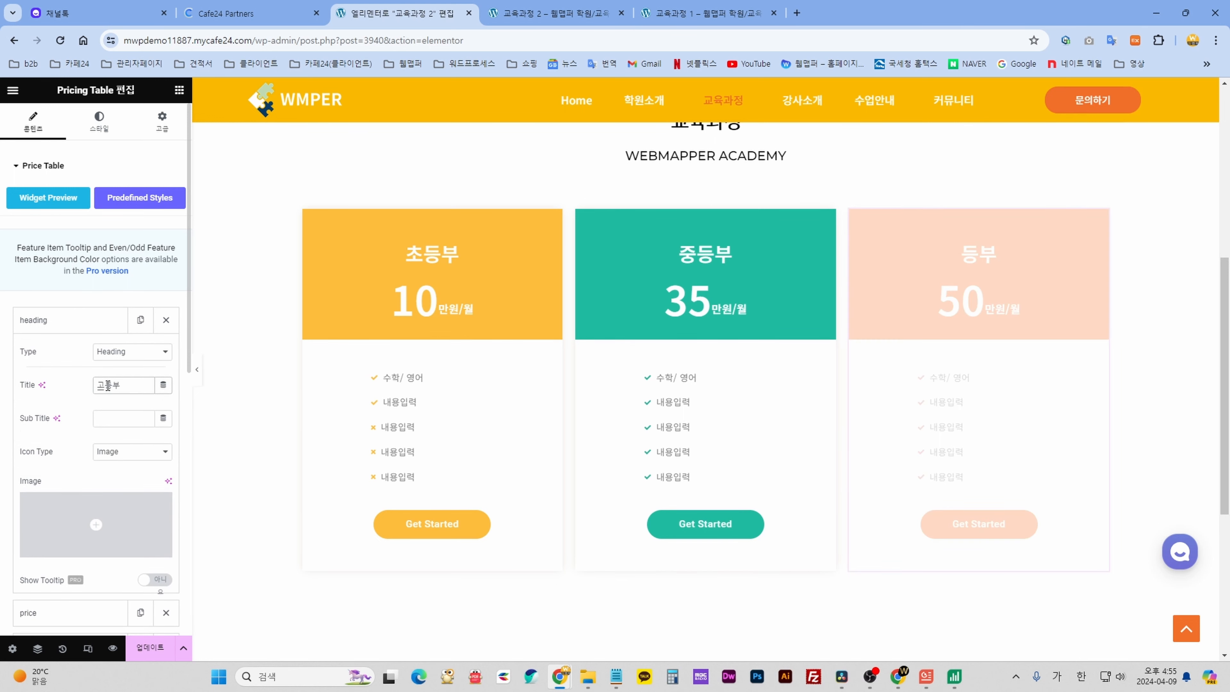
Save the changes to the 교육과정 2 page and look over its three pricing tables in the editor.
{"action": "left_click", "coordinate": [160, 645]}
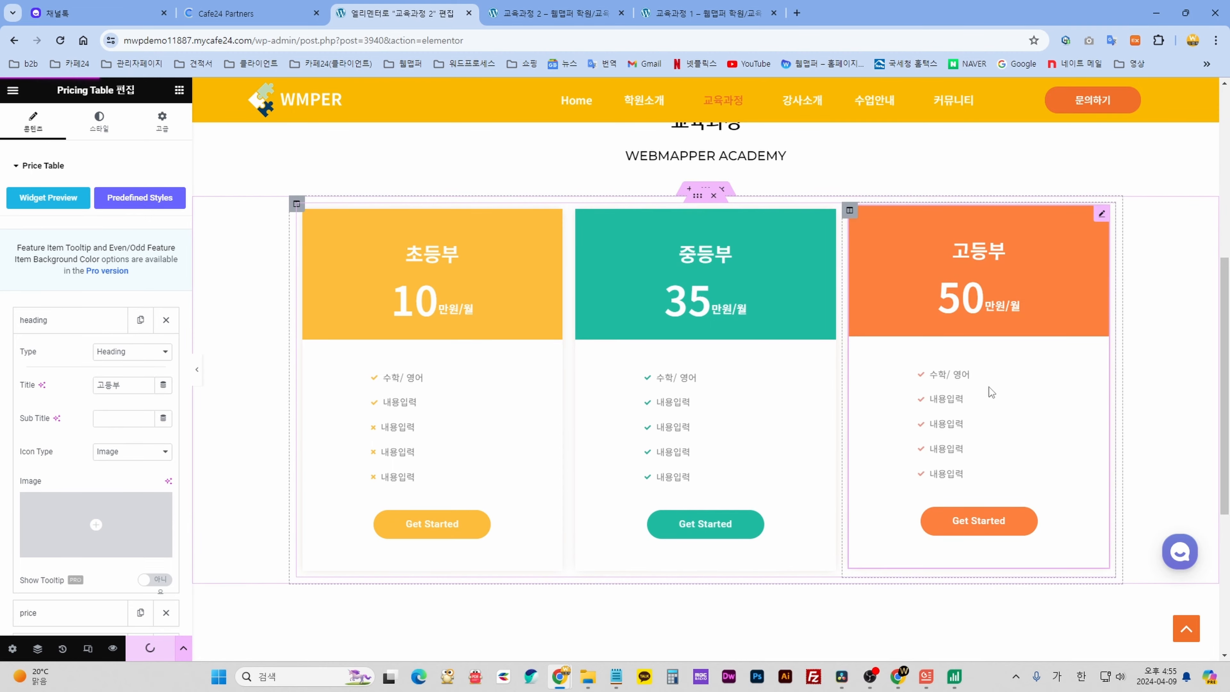
{"action": "scroll", "coordinate": [989, 386], "scroll_direction": "down", "scroll_amount": 5}
{"action": "scroll", "coordinate": [966, 396], "scroll_direction": "up", "scroll_amount": 5}
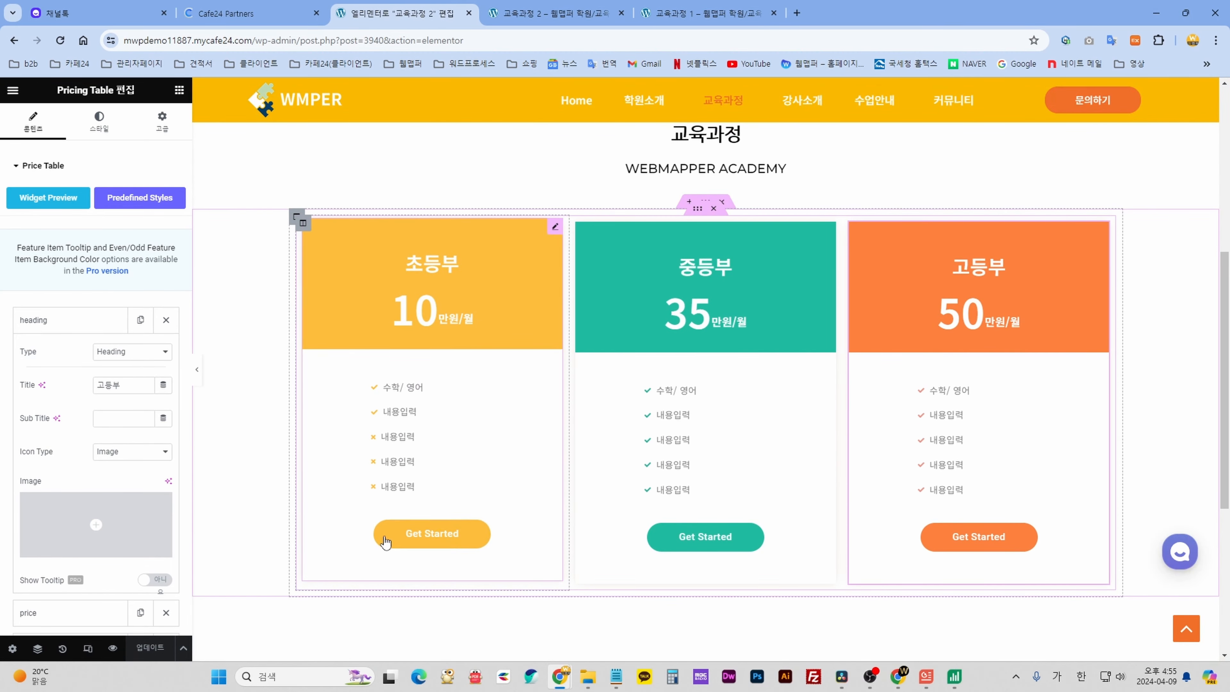
{"action": "scroll", "coordinate": [568, 535], "scroll_direction": "up", "scroll_amount": 3}
{"action": "scroll", "coordinate": [568, 535], "scroll_direction": "up", "scroll_amount": 1}
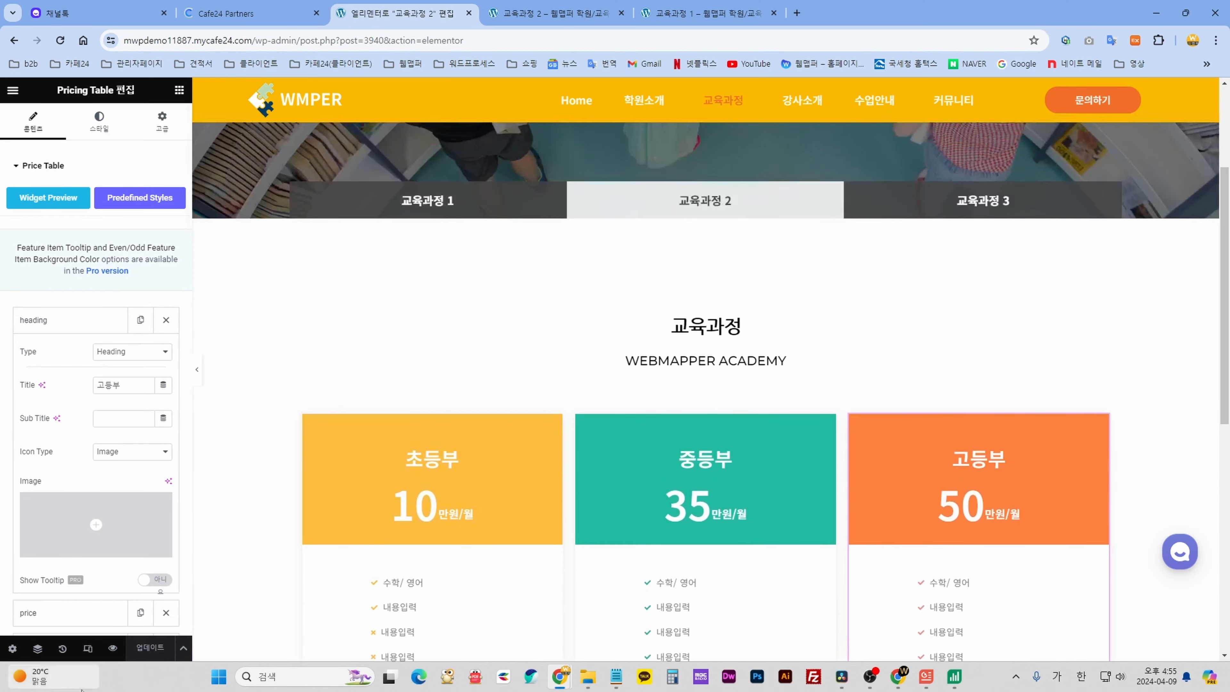
Preview the 교육과정 2 page with its three pricing tables, reload it, and look over the 교육과정 3 page.
{"action": "left_click", "coordinate": [112, 649]}
{"action": "scroll", "coordinate": [762, 308], "scroll_direction": "down", "scroll_amount": 1}
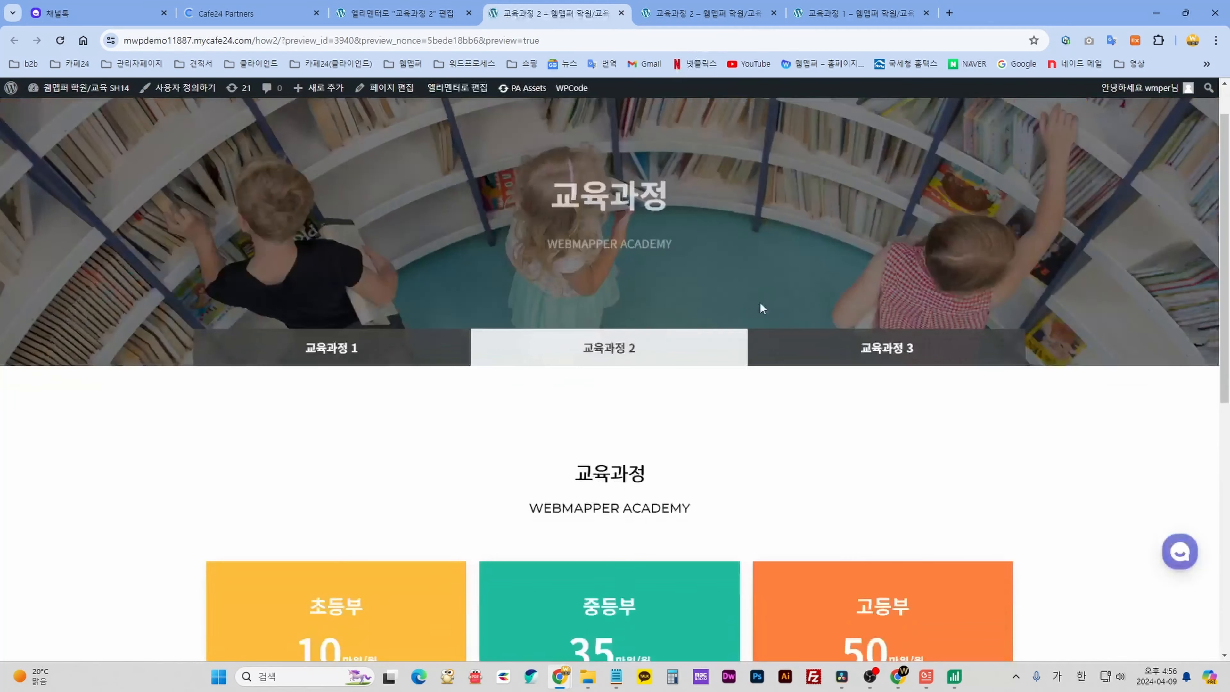
{"action": "scroll", "coordinate": [760, 305], "scroll_direction": "down", "scroll_amount": 6}
{"action": "scroll", "coordinate": [1029, 339], "scroll_direction": "down", "scroll_amount": 1}
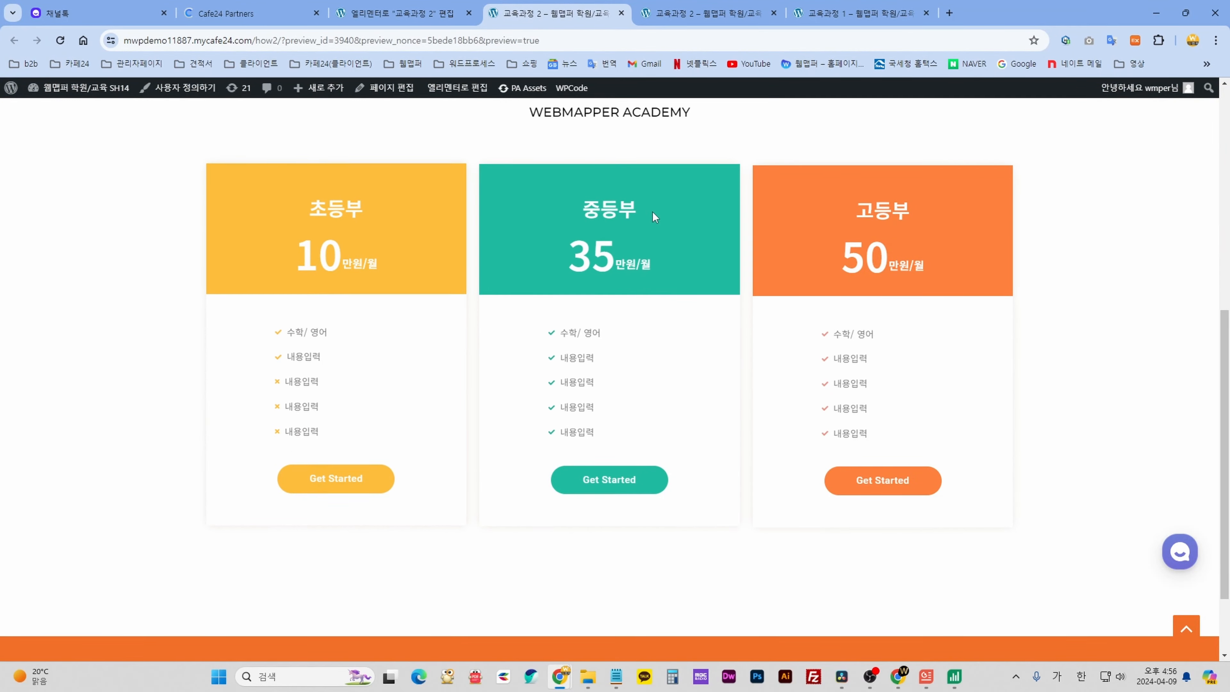
{"action": "scroll", "coordinate": [1052, 383], "scroll_direction": "down", "scroll_amount": 2}
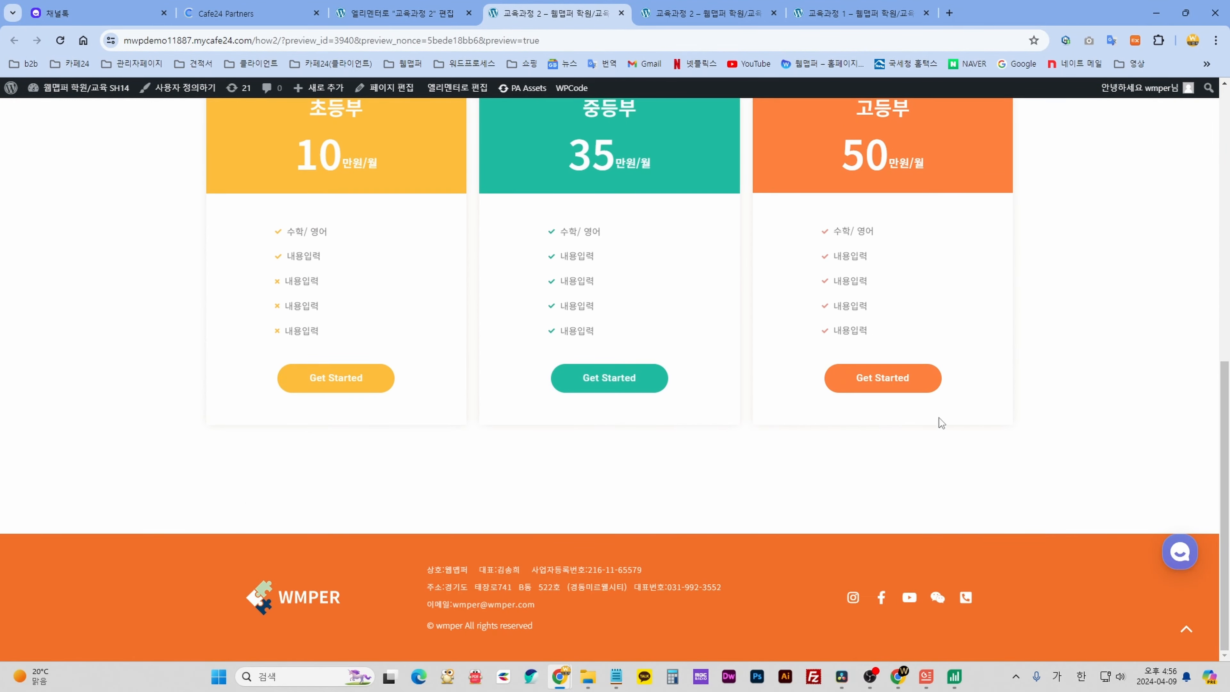
{"action": "scroll", "coordinate": [939, 417], "scroll_direction": "up", "scroll_amount": 10}
{"action": "key", "text": "F5"}
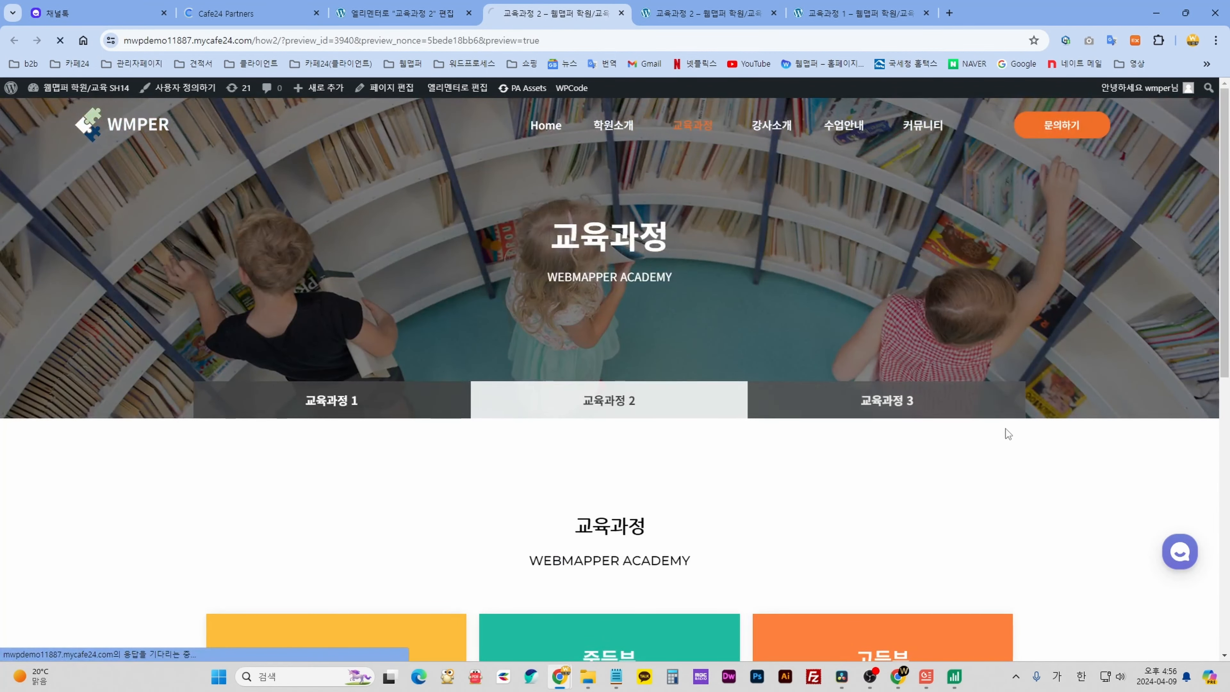
{"action": "scroll", "coordinate": [1029, 437], "scroll_direction": "down", "scroll_amount": 6}
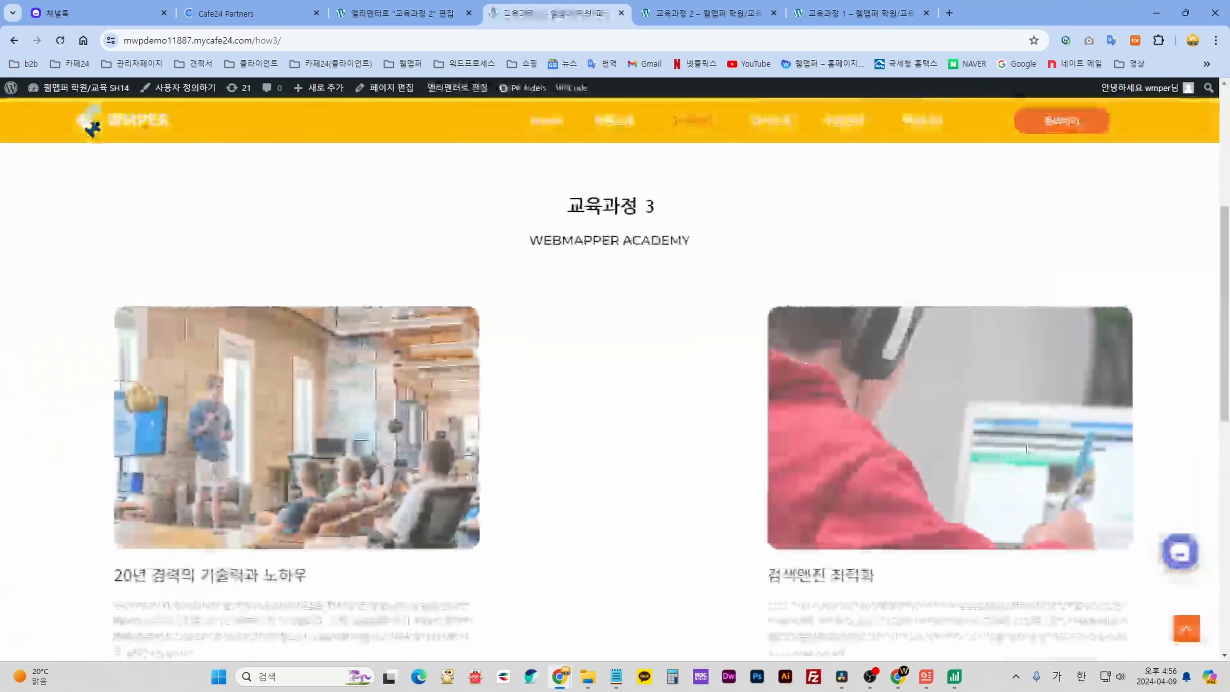
{"action": "scroll", "coordinate": [764, 452], "scroll_direction": "down", "scroll_amount": 10}
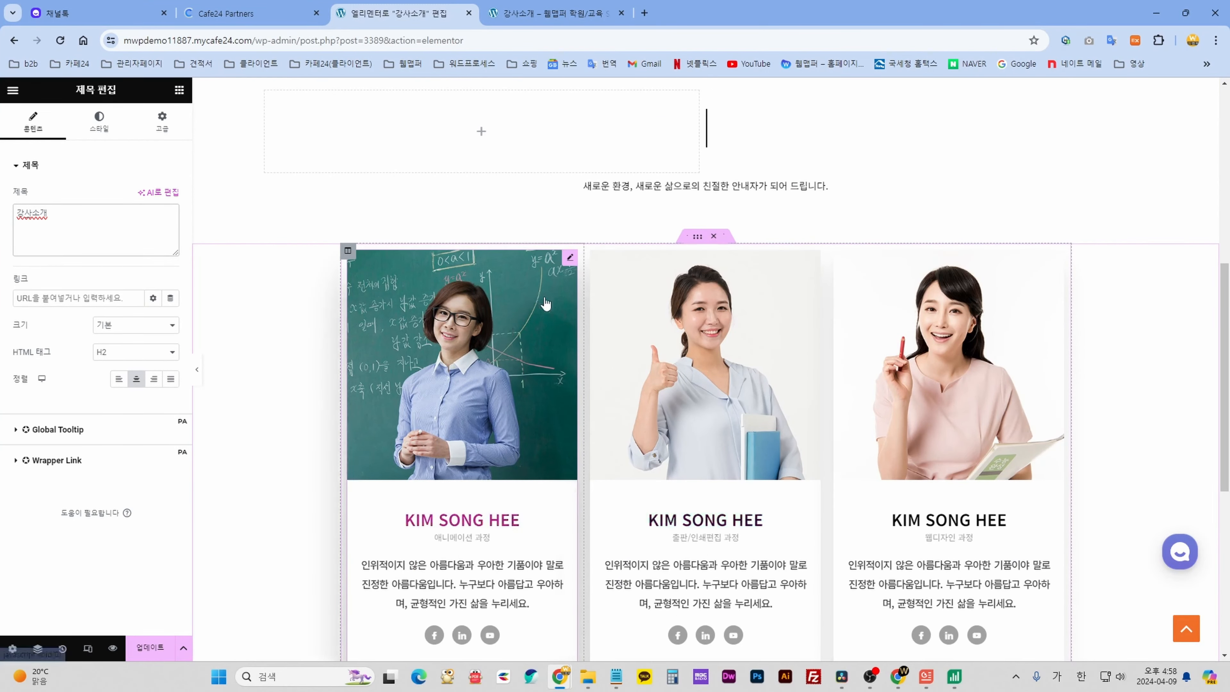
Open the first instructor card on the 강사소개 page for editing and select 3.jpg from the media library as its member image.
{"action": "scroll", "coordinate": [547, 310], "scroll_direction": "down", "scroll_amount": 1}
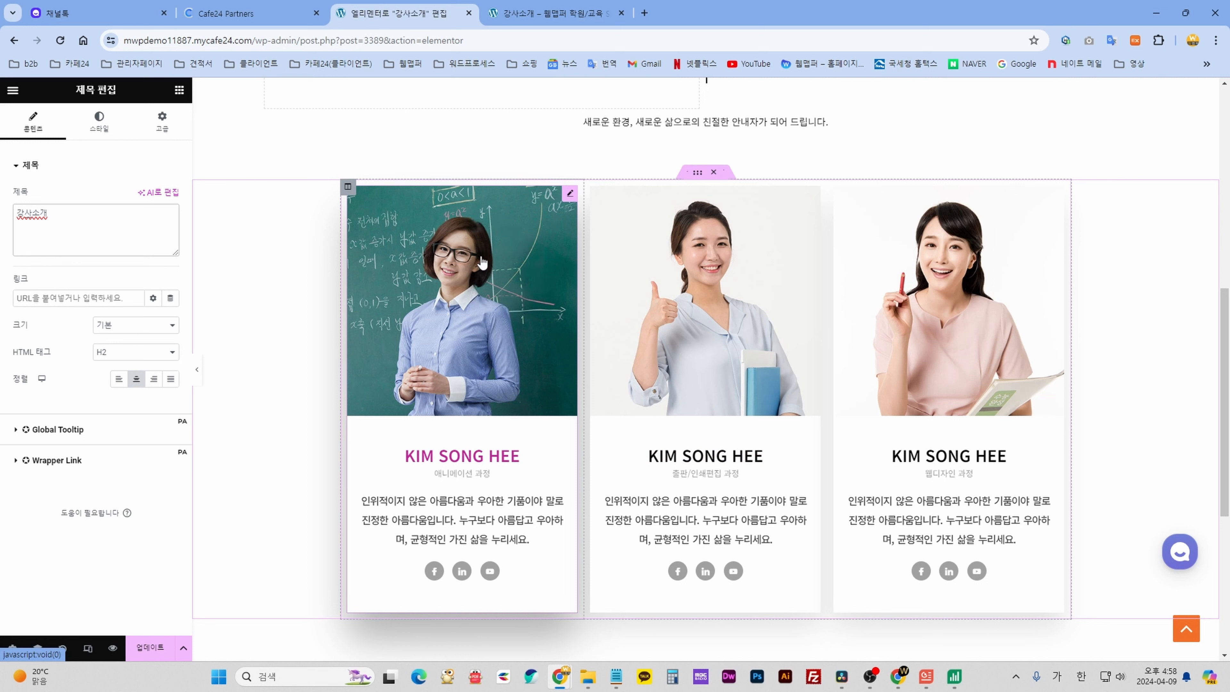
{"action": "left_click", "coordinate": [569, 196]}
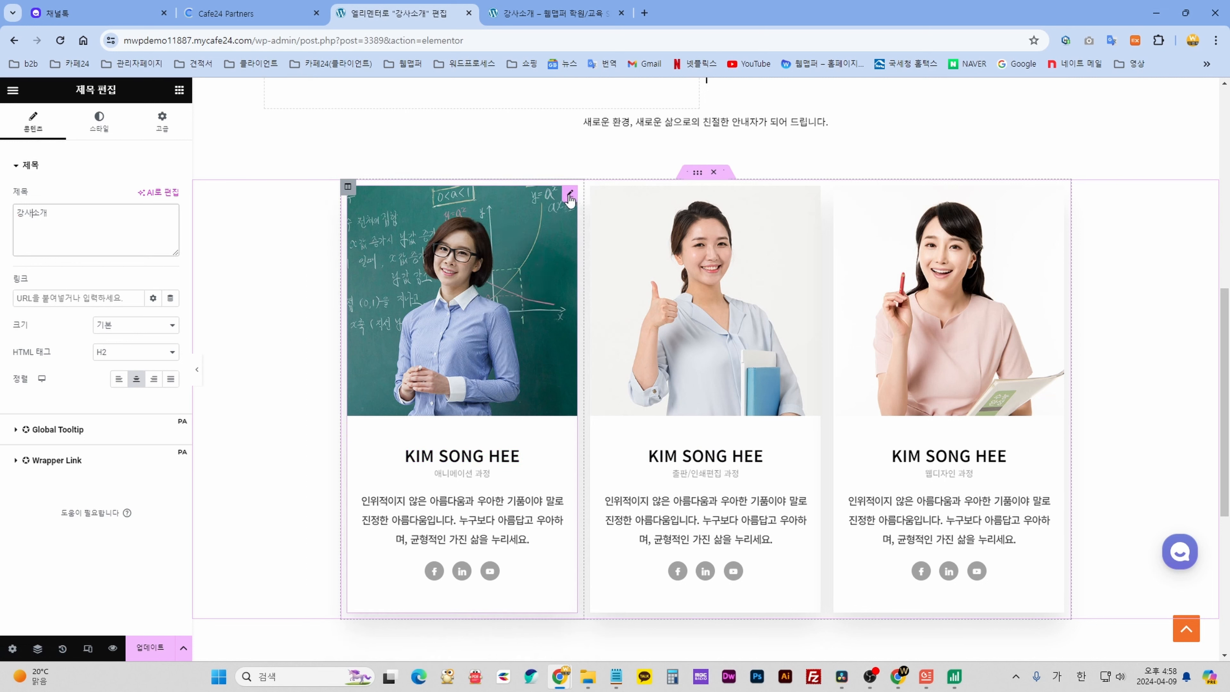
{"action": "left_click", "coordinate": [95, 265]}
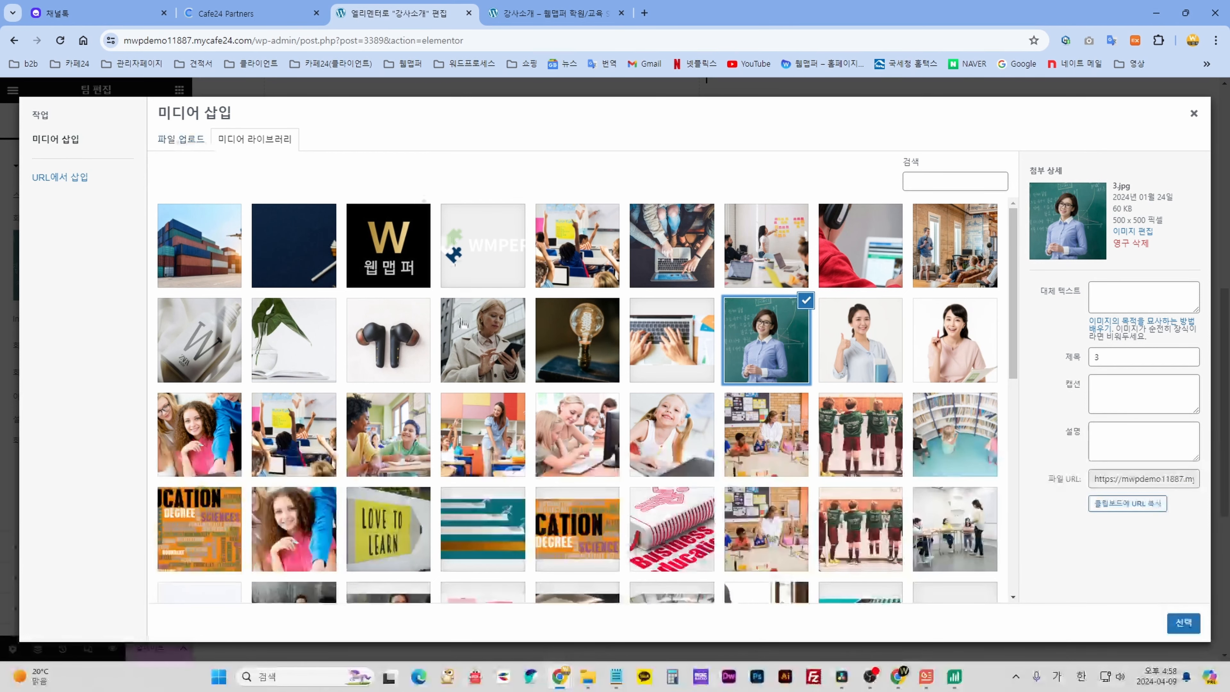
{"action": "left_click", "coordinate": [1183, 623]}
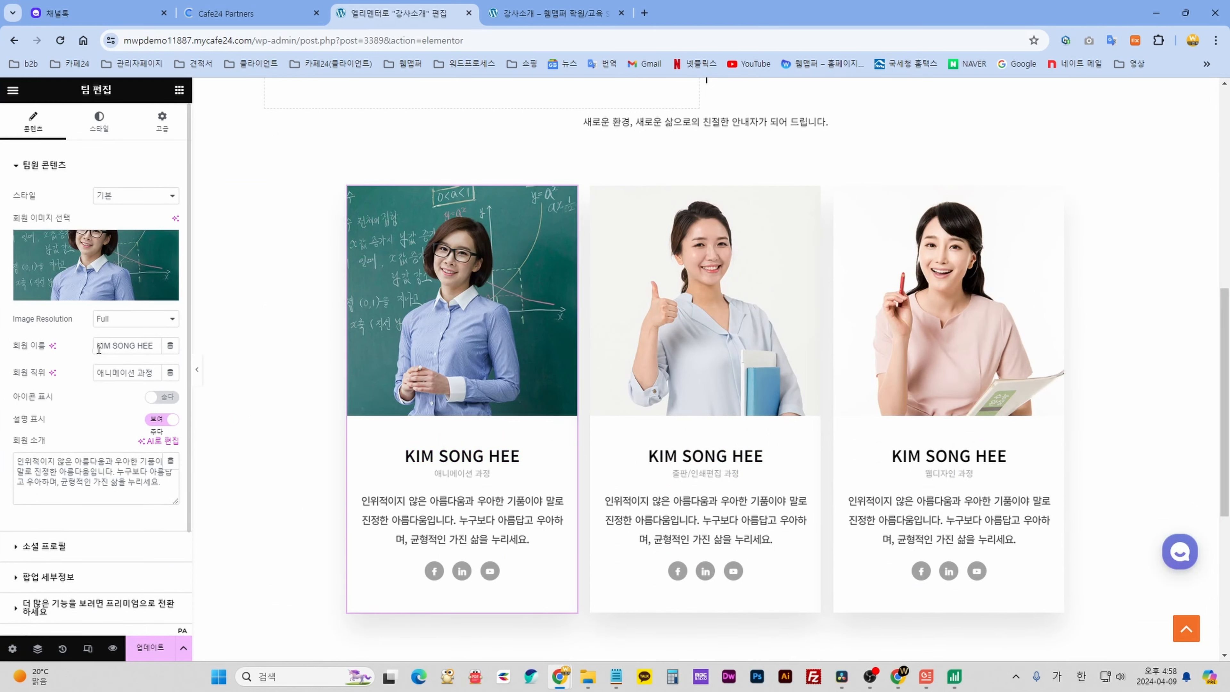
Examine the member name, position and introduction text of the first instructor card.
{"action": "left_click_drag", "start_coordinate": [98, 348], "coordinate": [156, 347]}
{"action": "left_click_drag", "start_coordinate": [99, 373], "coordinate": [153, 373]}
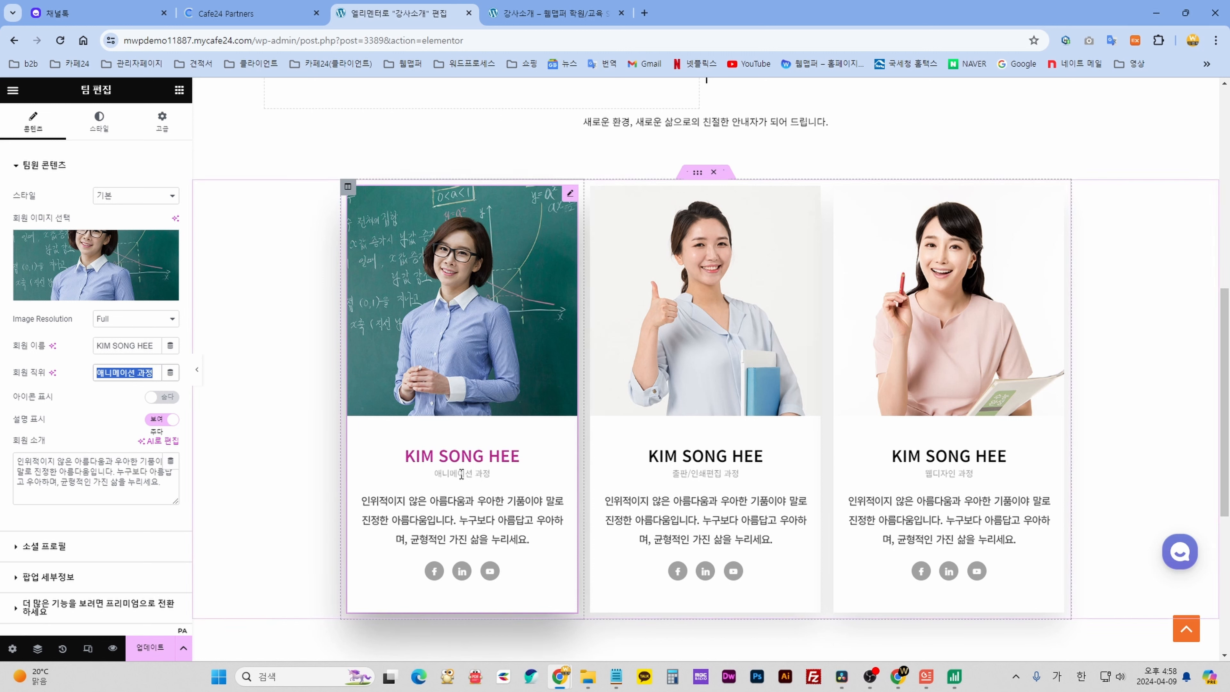
{"action": "scroll", "coordinate": [78, 472], "scroll_direction": "down", "scroll_amount": 3}
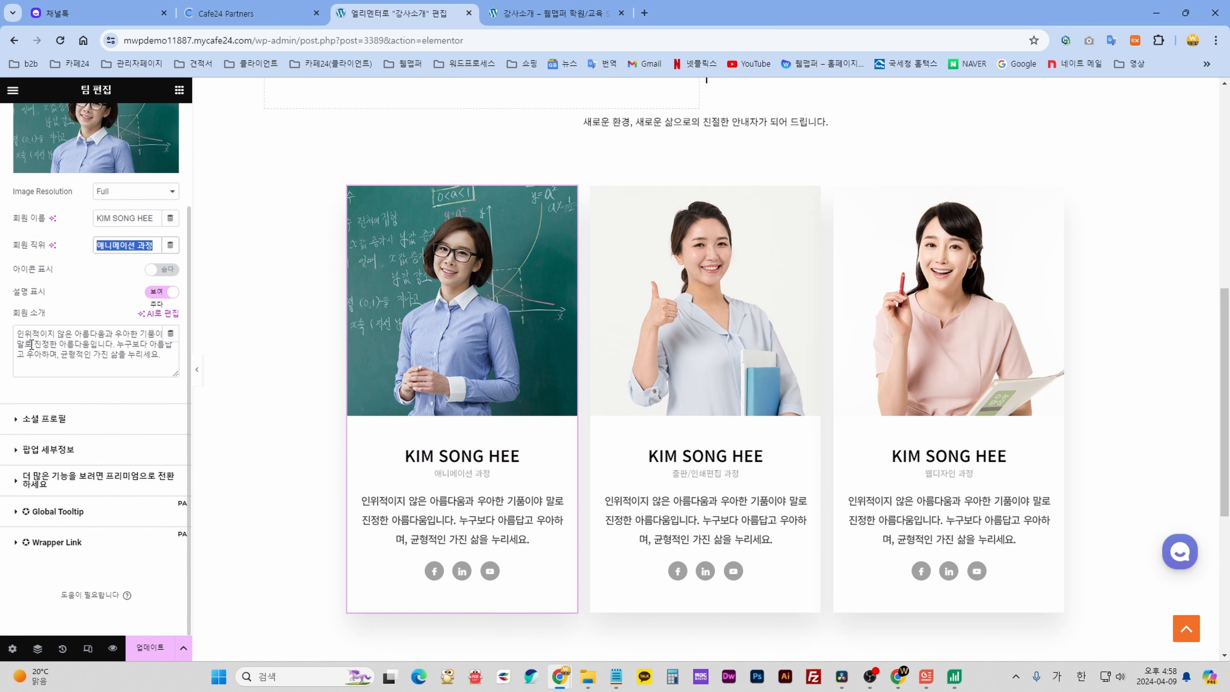
{"action": "left_click_drag", "start_coordinate": [19, 333], "coordinate": [161, 354]}
{"action": "left_click", "coordinate": [121, 354]}
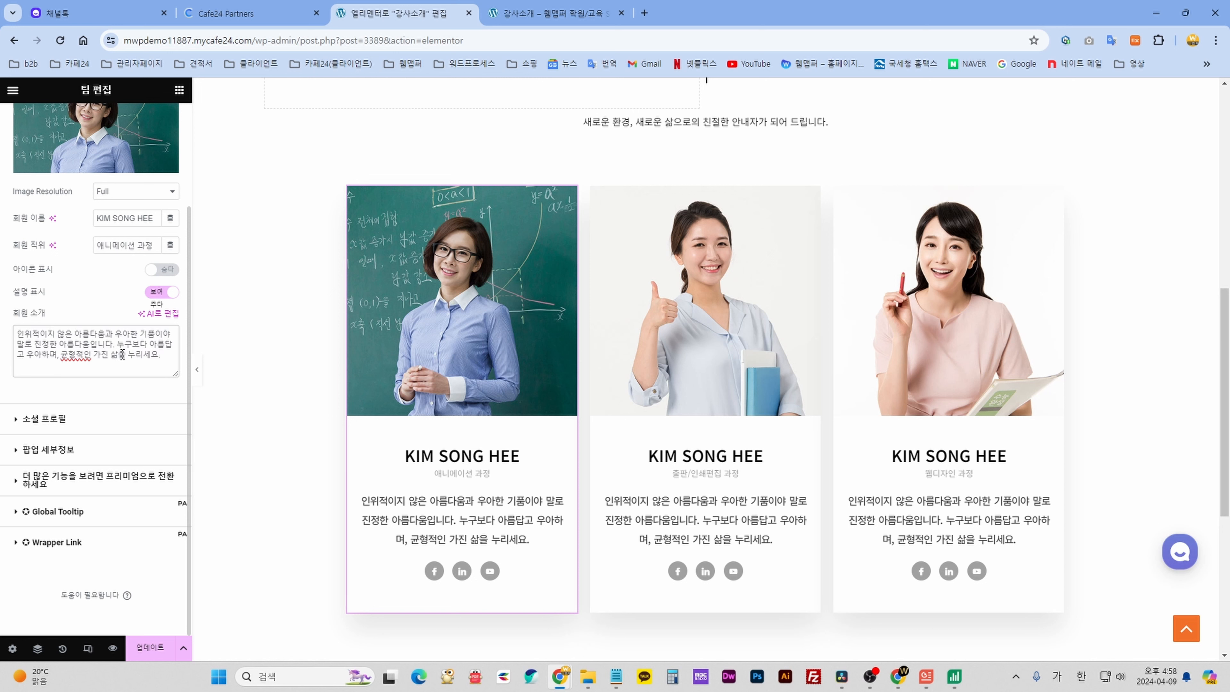
Examine the 페이스북 social profile item of the first instructor card: icon library, label, link, and normal and hover colours.
{"action": "left_click", "coordinate": [56, 421]}
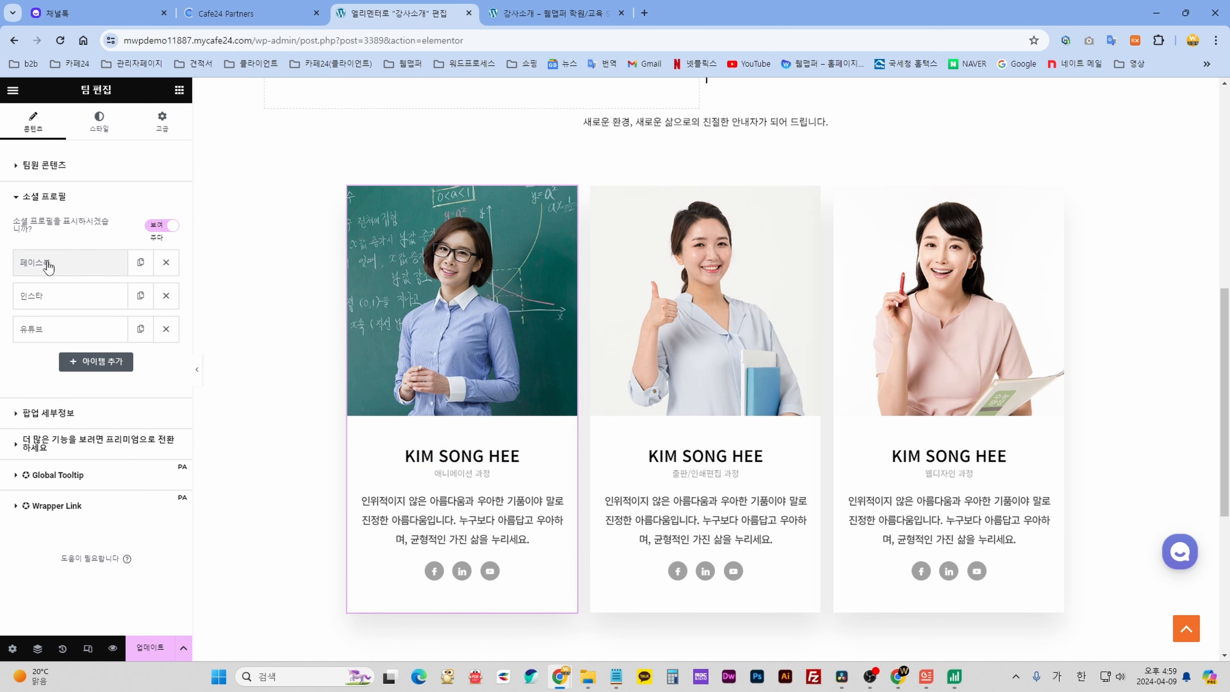
{"action": "left_click", "coordinate": [67, 266]}
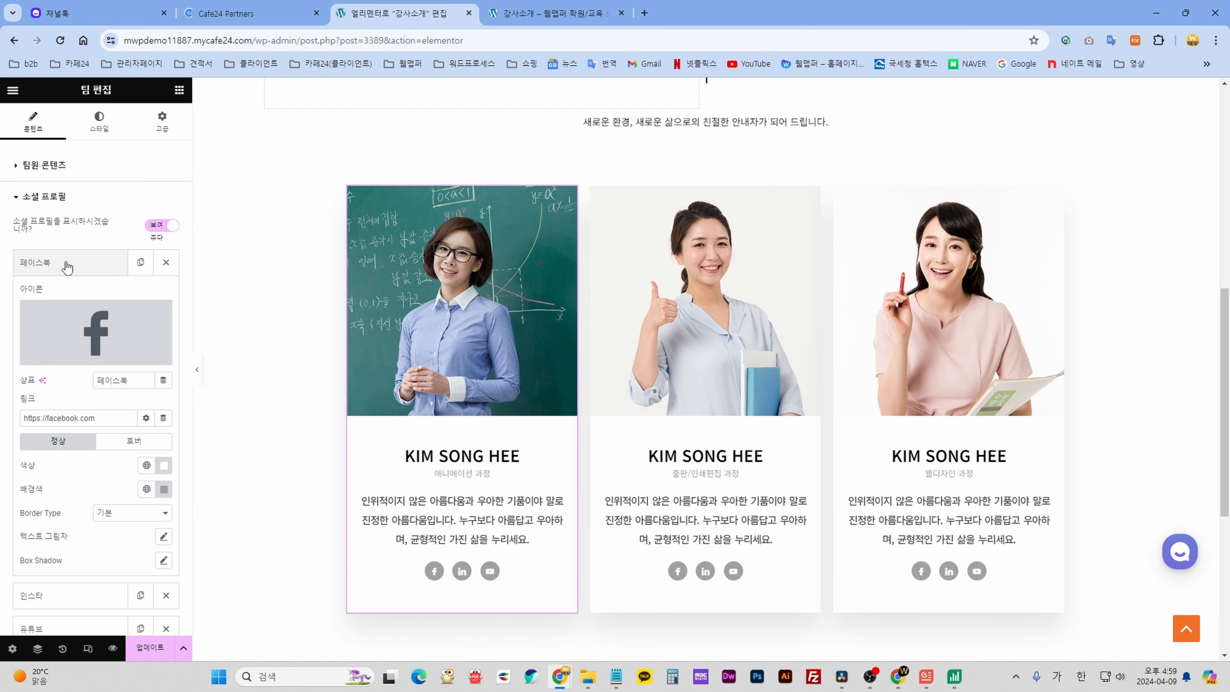
{"action": "left_click", "coordinate": [93, 324]}
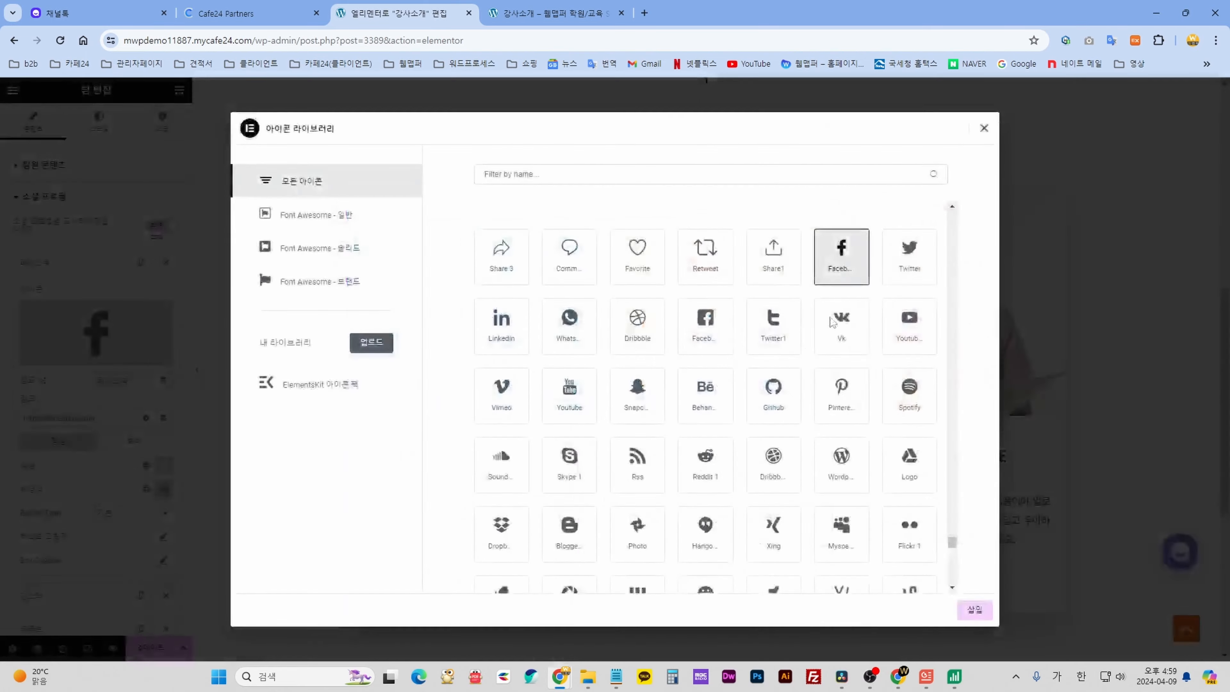
{"action": "left_click", "coordinate": [983, 128]}
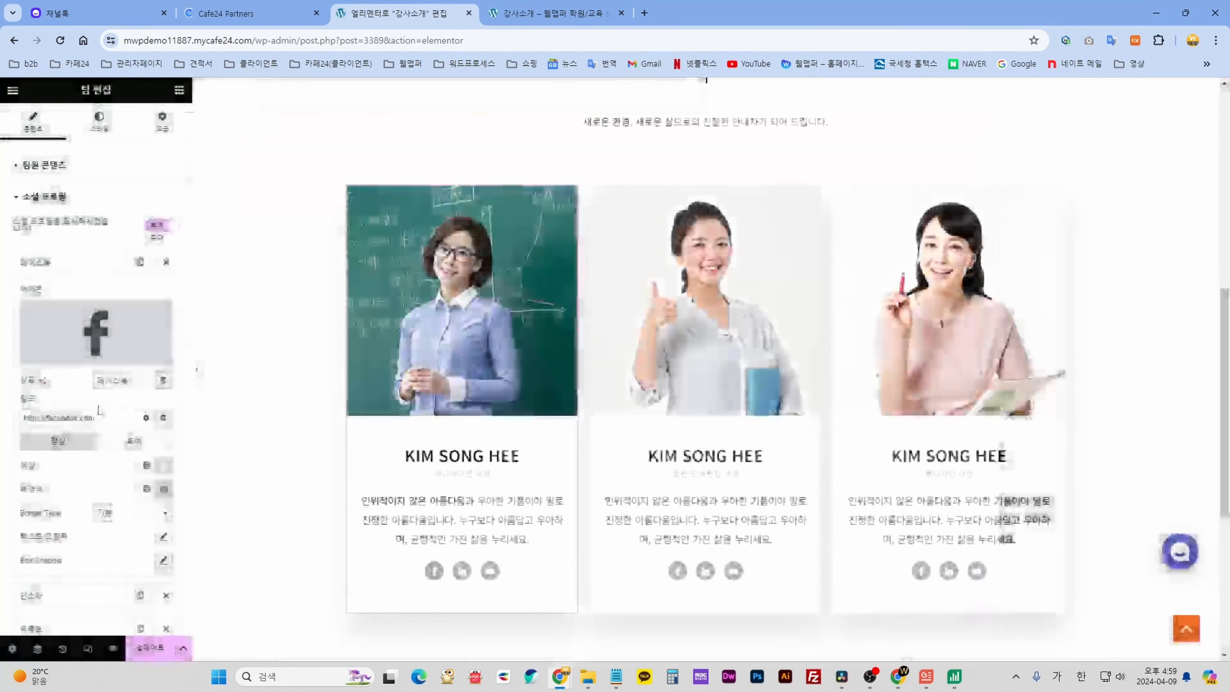
{"action": "left_click_drag", "start_coordinate": [129, 380], "coordinate": [41, 418]}
{"action": "left_click", "coordinate": [98, 418]}
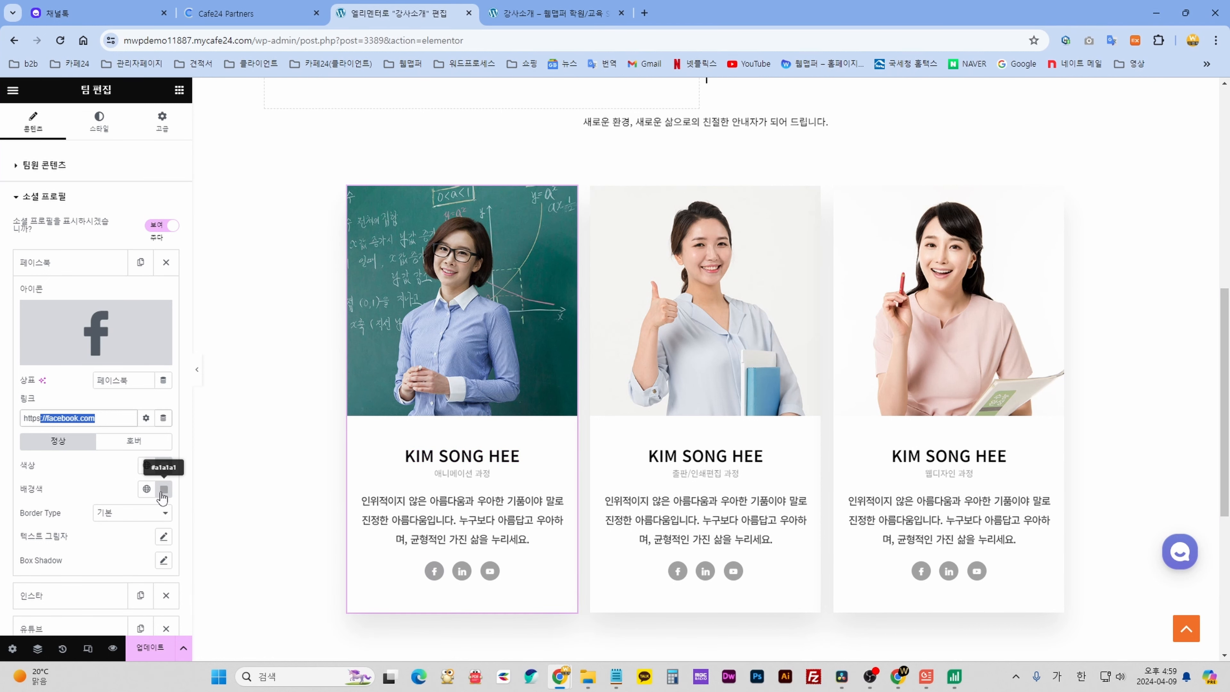
{"action": "left_click", "coordinate": [134, 440]}
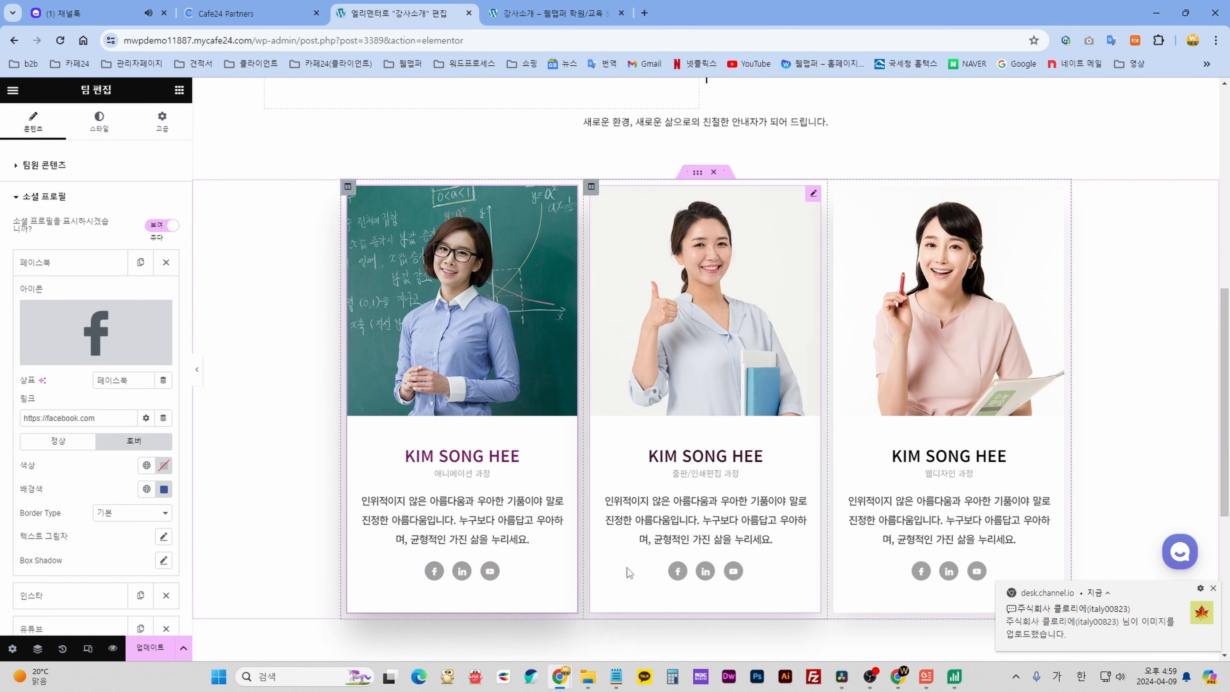
{"action": "left_click", "coordinate": [59, 442]}
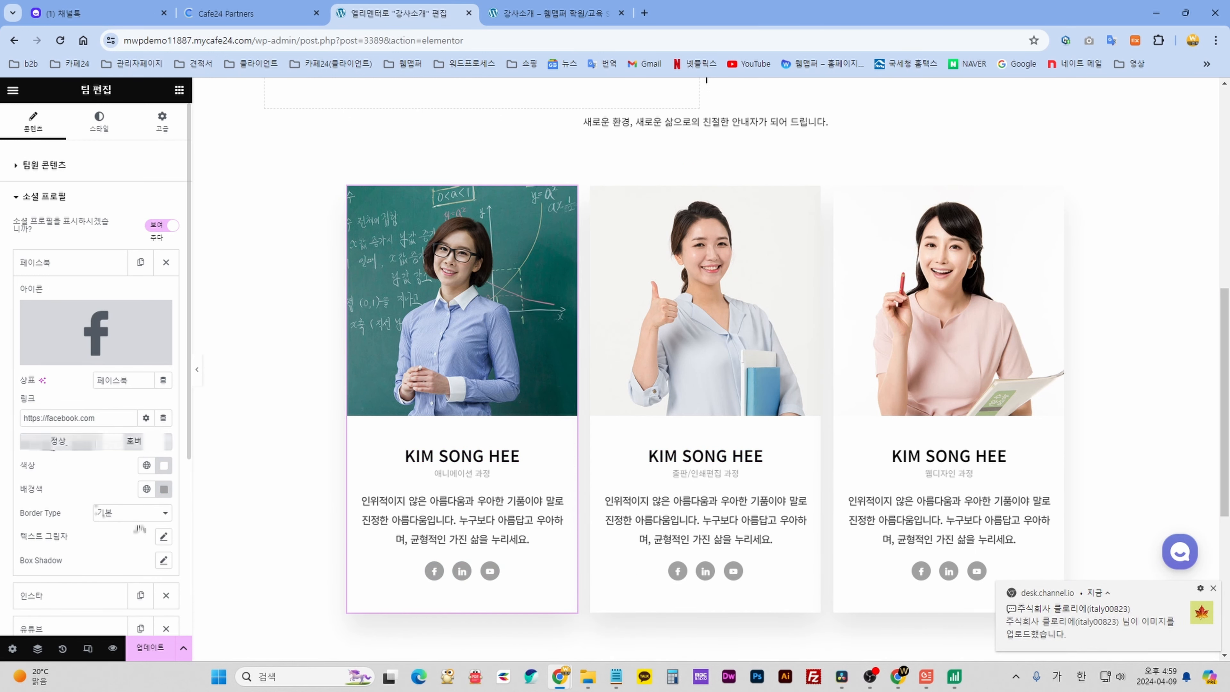
{"action": "left_click", "coordinate": [95, 265]}
Examine the icon, link, and normal and hover colours of the 인스타 social profile item, and collapse it.
{"action": "left_click", "coordinate": [82, 306]}
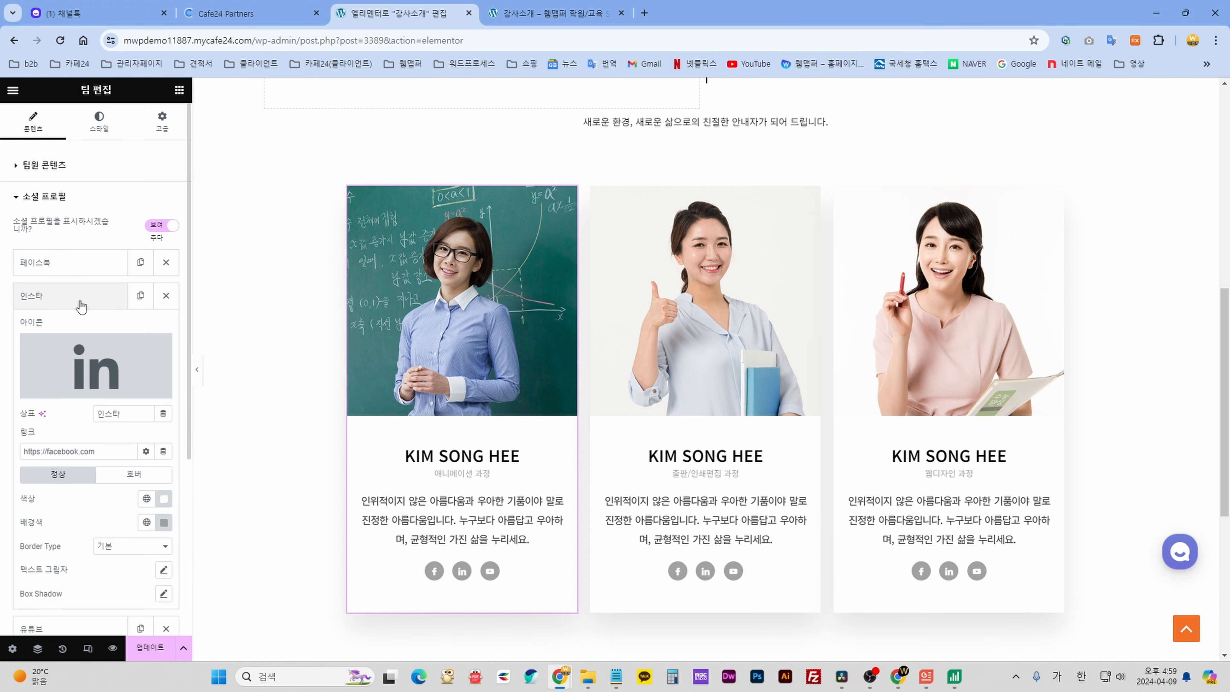
{"action": "mouse_move", "coordinate": [94, 369]}
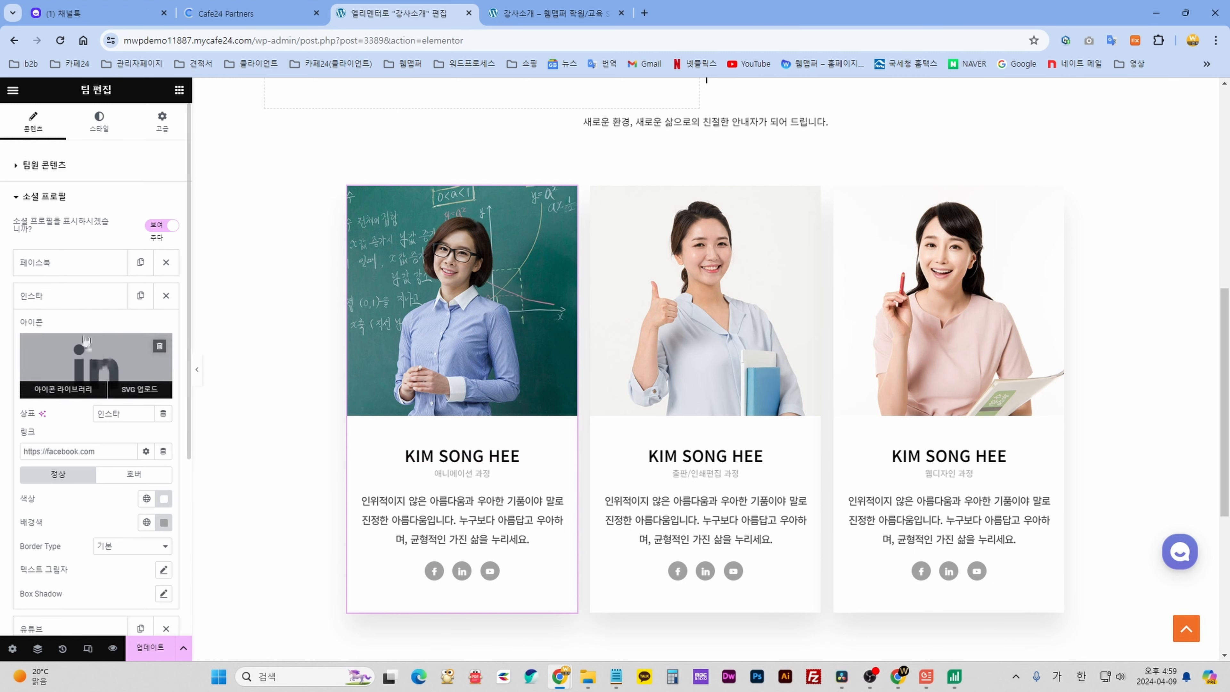
{"action": "left_click", "coordinate": [123, 474]}
{"action": "left_click", "coordinate": [66, 479]}
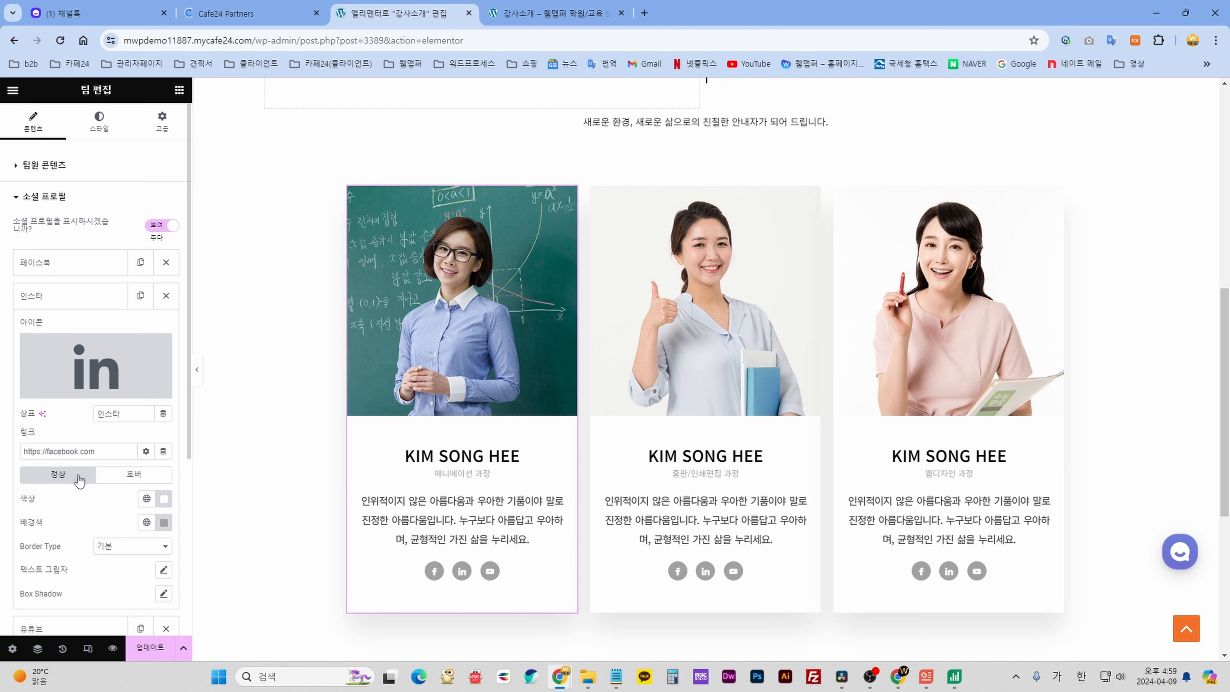
{"action": "left_click", "coordinate": [91, 297]}
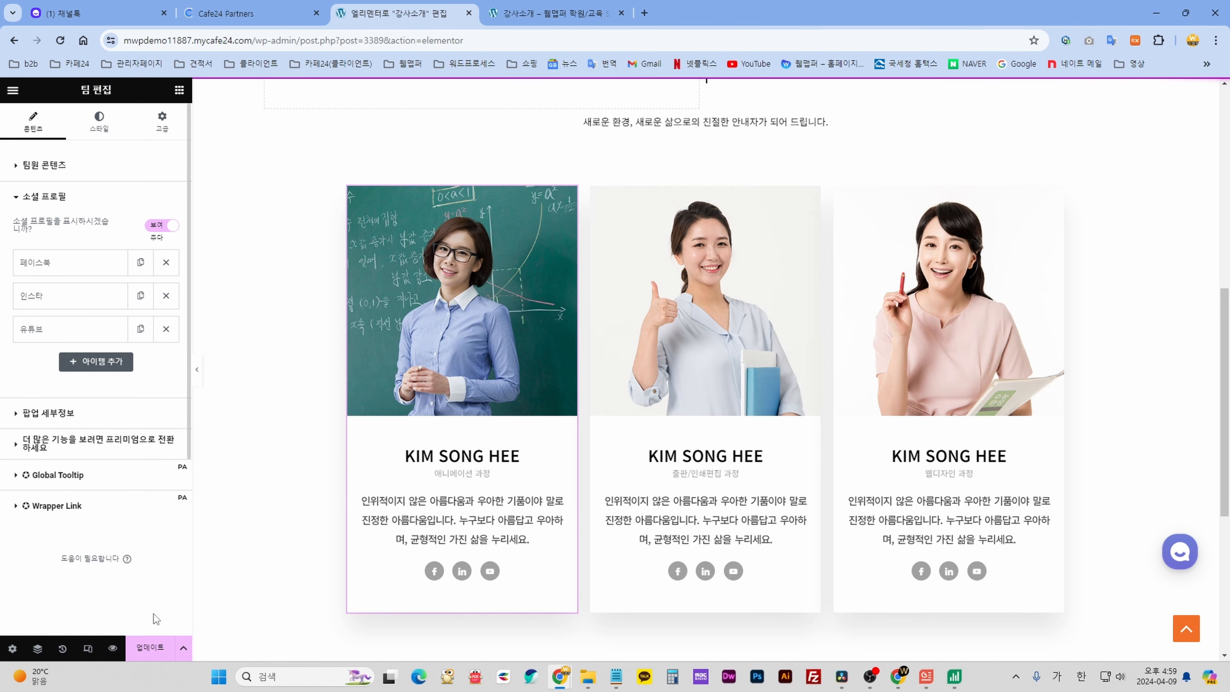
Show the first instructor card's popup details and view that instructor's popup on the reloaded live 강사소개 page.
{"action": "left_click", "coordinate": [68, 417]}
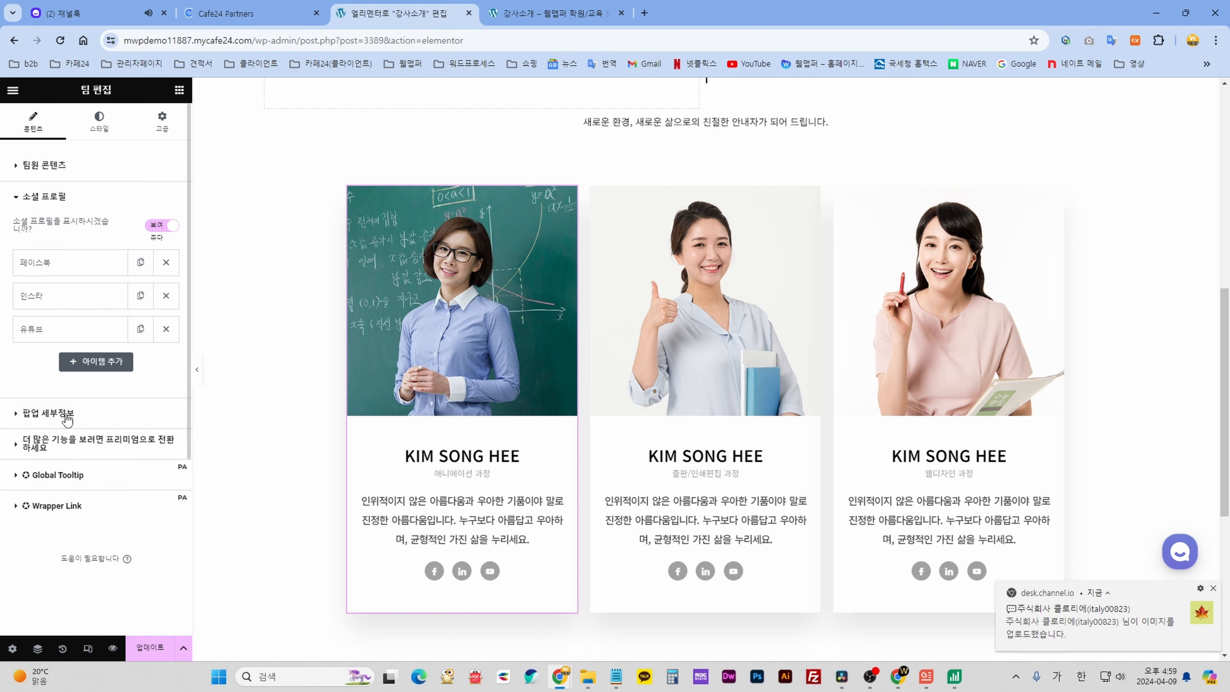
{"action": "left_click", "coordinate": [1214, 588]}
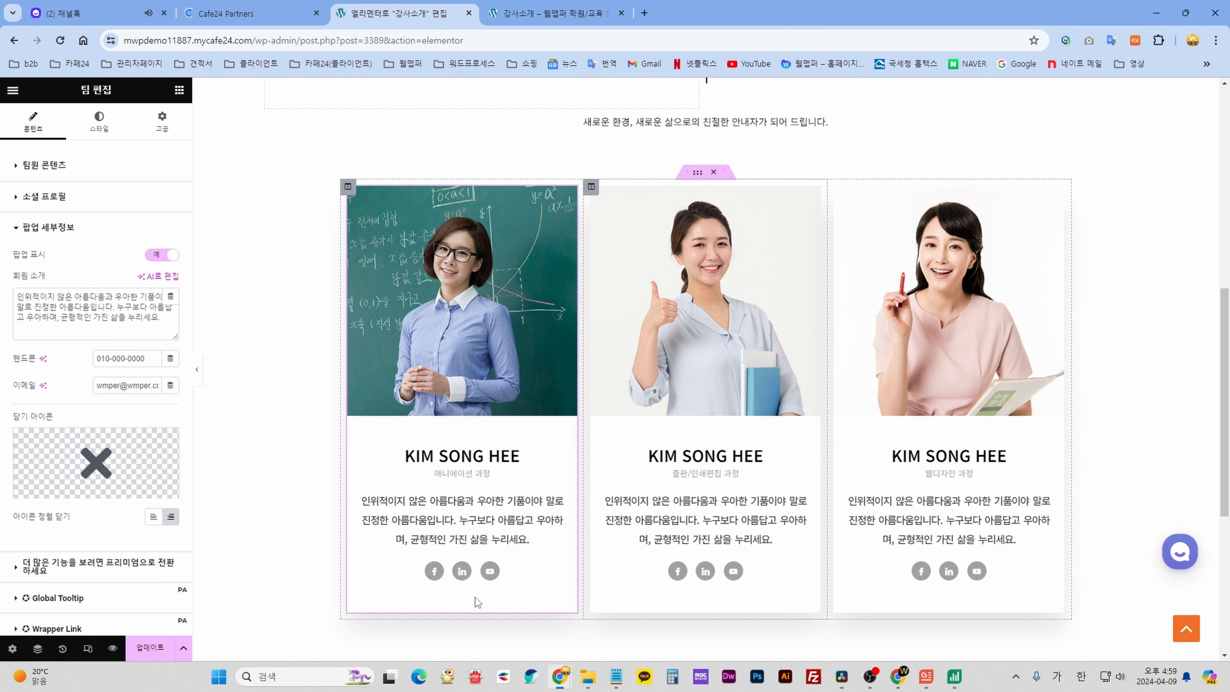
{"action": "left_click", "coordinate": [552, 13]}
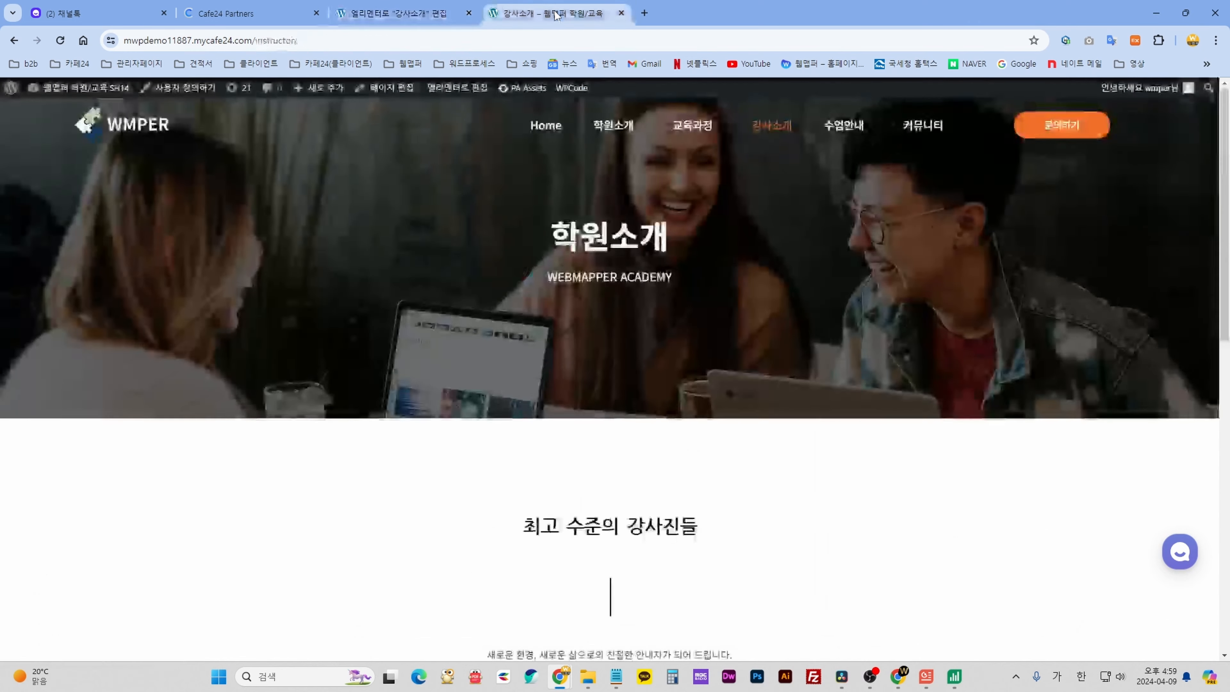
{"action": "key", "text": "F5"}
{"action": "scroll", "coordinate": [1044, 564], "scroll_direction": "down", "scroll_amount": 5}
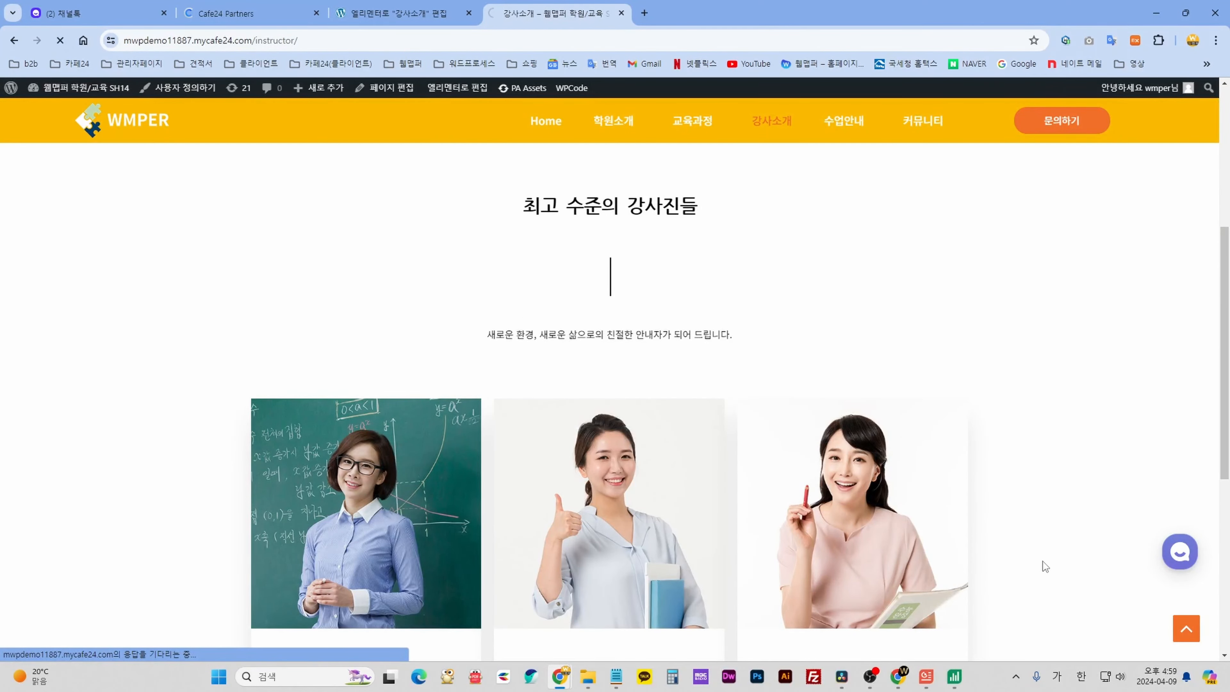
{"action": "scroll", "coordinate": [774, 509], "scroll_direction": "down", "scroll_amount": 3}
{"action": "left_click", "coordinate": [366, 388]}
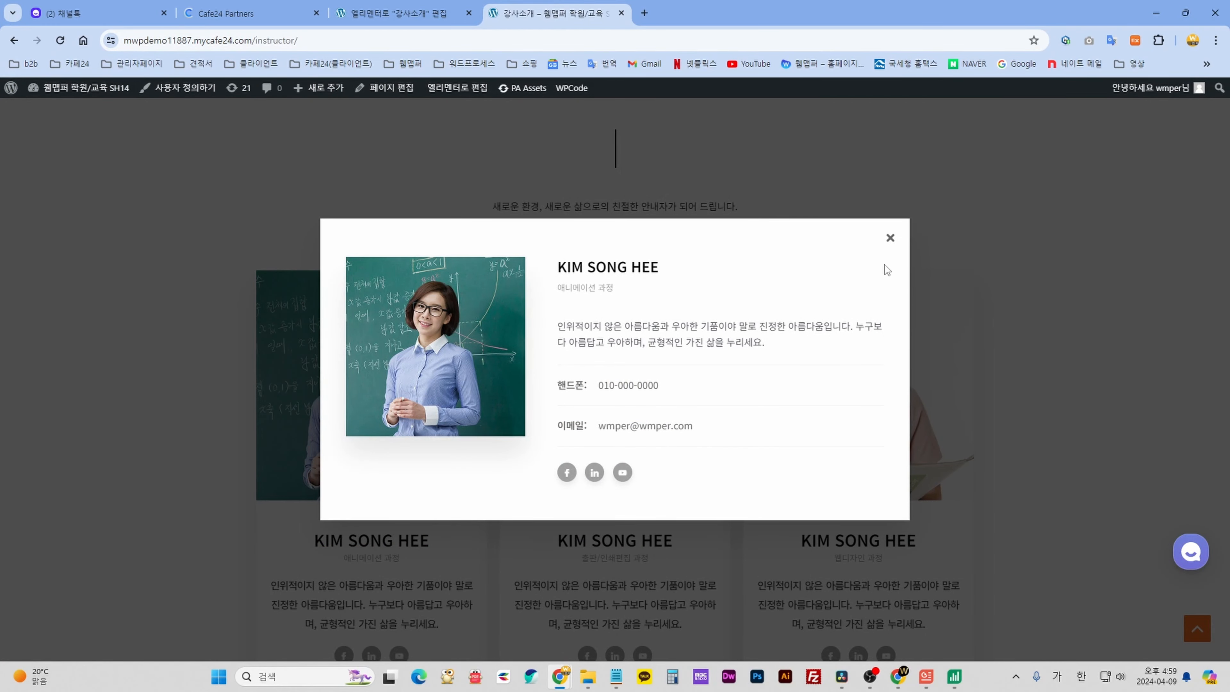
{"action": "left_click", "coordinate": [890, 240]}
Return to the editor and examine the introduction text and mobile number fields in the first instructor's popup details.
{"action": "left_click", "coordinate": [402, 14]}
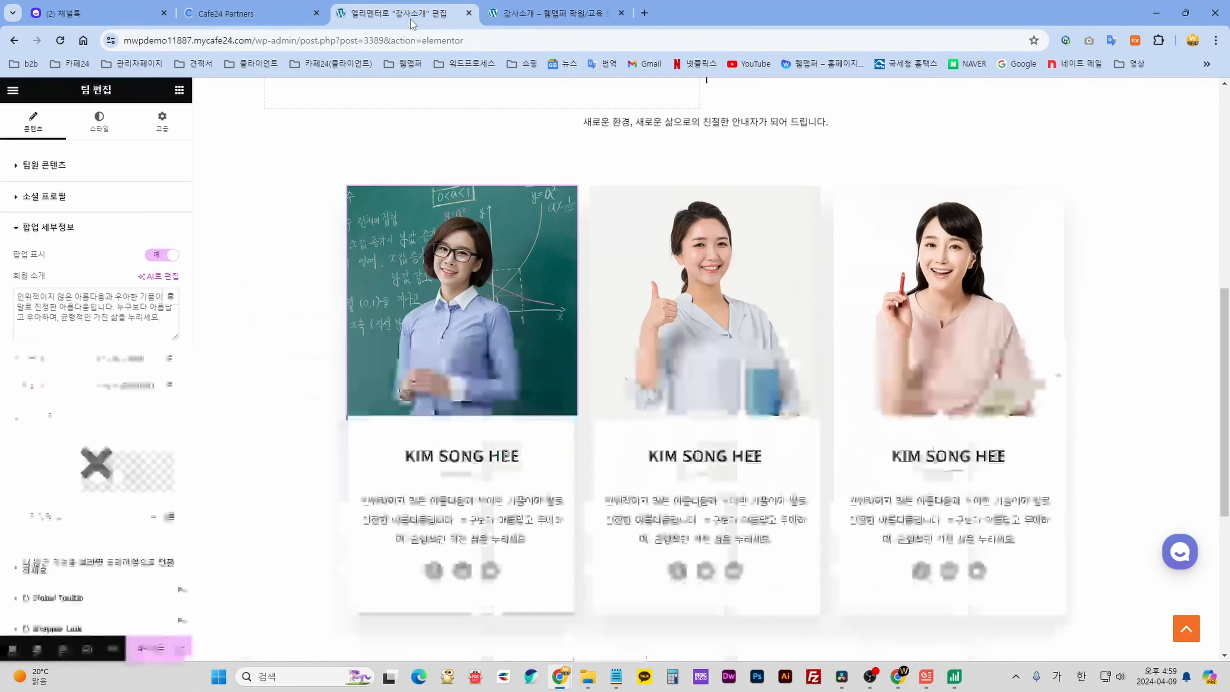
{"action": "scroll", "coordinate": [95, 470], "scroll_direction": "up", "scroll_amount": 3}
{"action": "left_click_drag", "start_coordinate": [162, 319], "coordinate": [16, 294]}
{"action": "left_click_drag", "start_coordinate": [147, 359], "coordinate": [96, 359]}
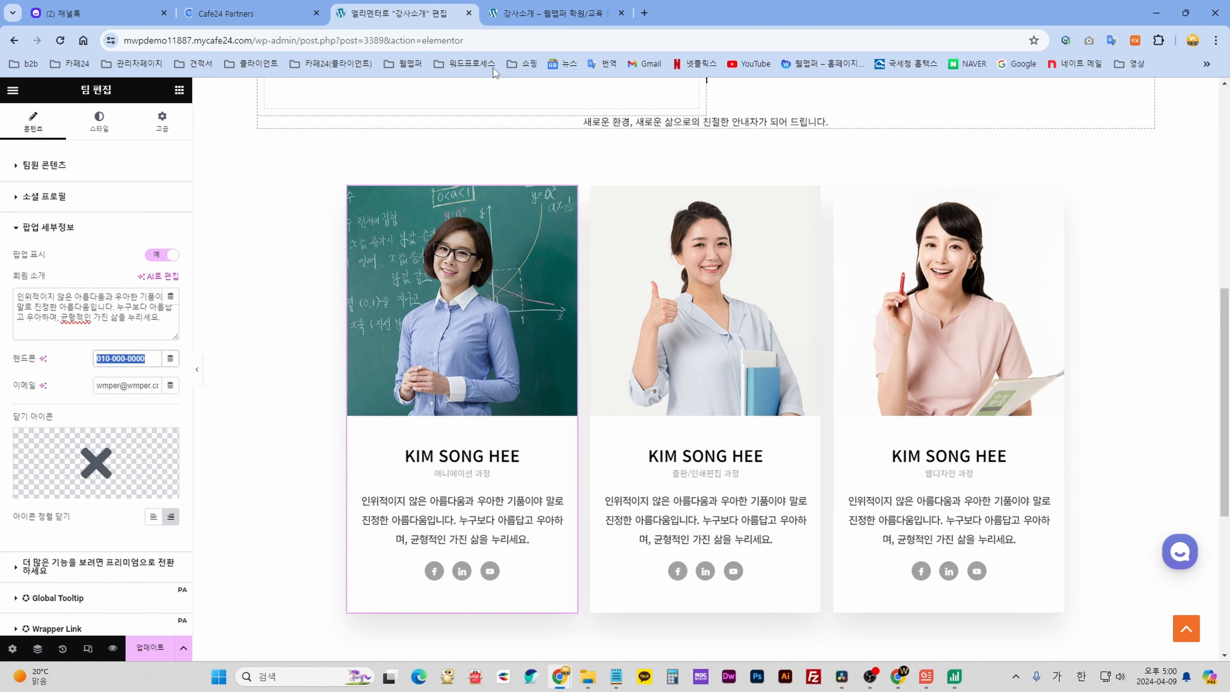
Open the first instructor's popup again on the live page to compare it with the editor fields.
{"action": "left_click", "coordinate": [552, 14]}
{"action": "scroll", "coordinate": [387, 436], "scroll_direction": "down", "scroll_amount": 2}
{"action": "left_click", "coordinate": [385, 324]}
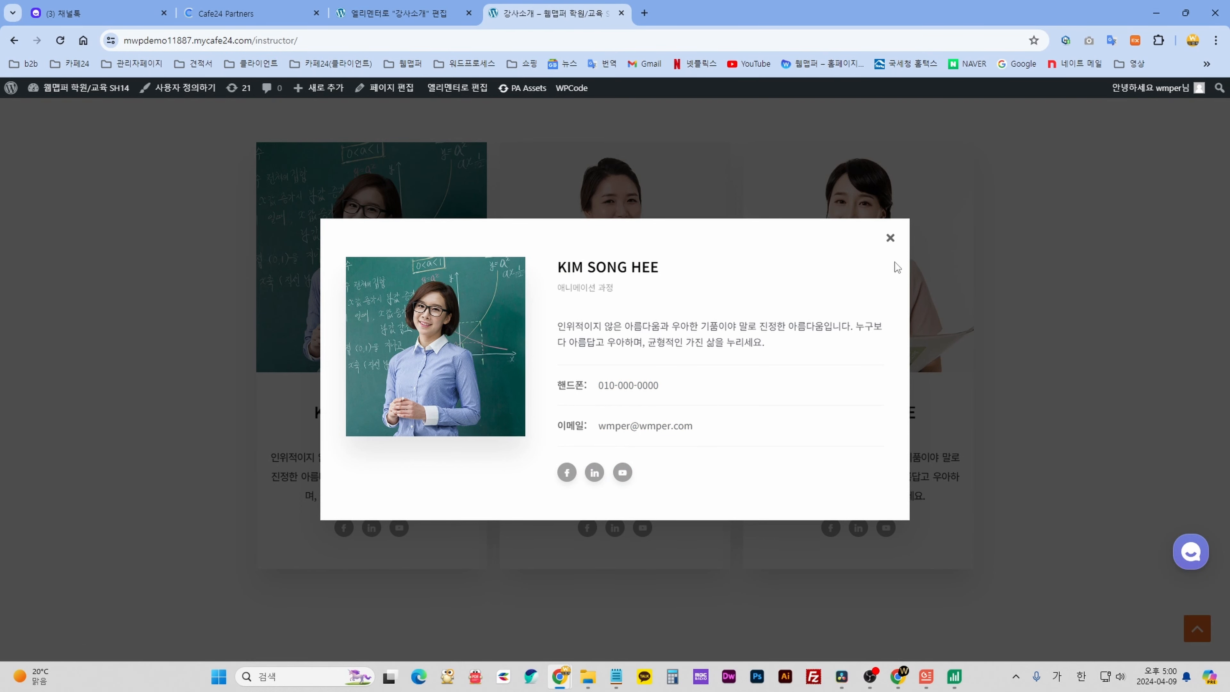
Close the live popup and, in the editor, replace the part before the @ in the first instructor's popup e-mail with 000.
{"action": "left_click", "coordinate": [890, 238]}
{"action": "left_click", "coordinate": [397, 13]}
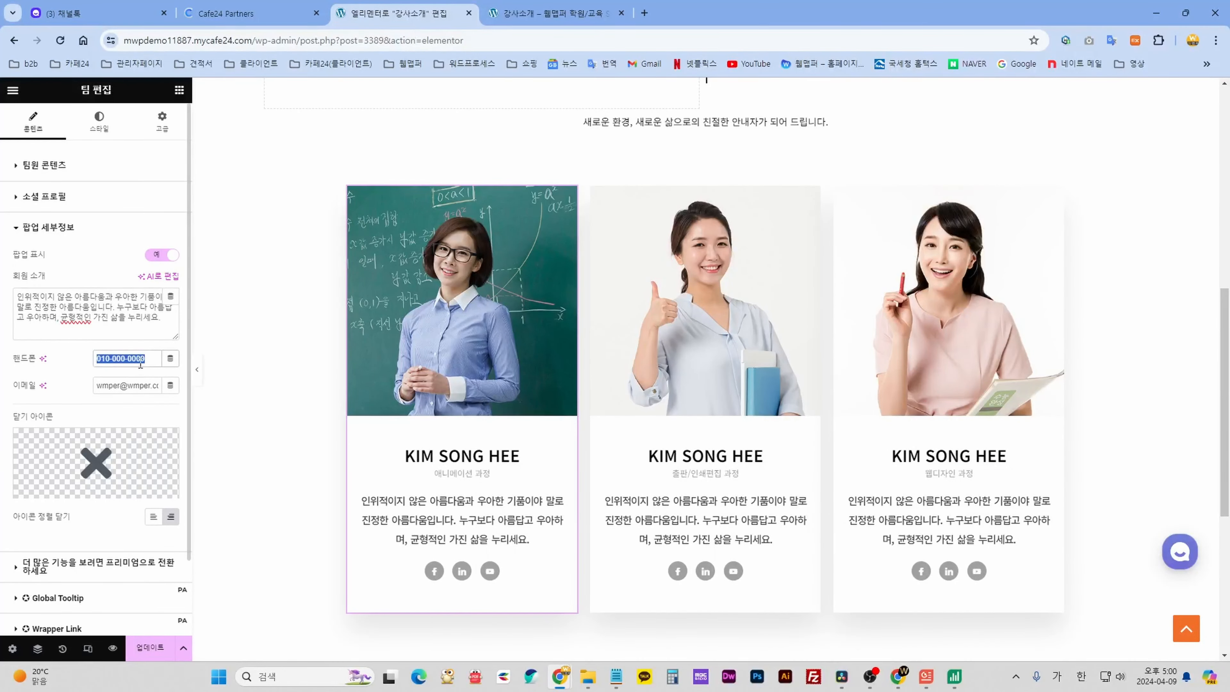
{"action": "left_click", "coordinate": [111, 389]}
{"action": "left_click_drag", "start_coordinate": [97, 388], "coordinate": [135, 387]}
{"action": "left_click", "coordinate": [133, 388]}
{"action": "scroll", "coordinate": [151, 400], "scroll_direction": "down", "scroll_amount": 2}
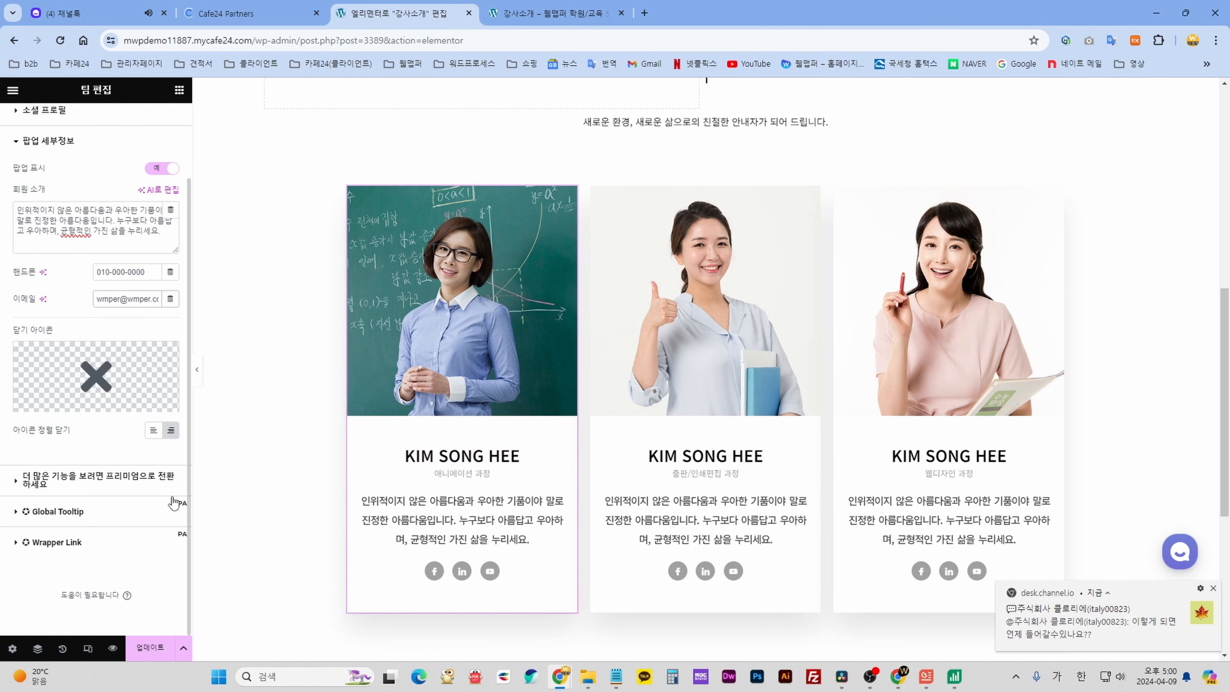
{"action": "double_click", "coordinate": [121, 299]}
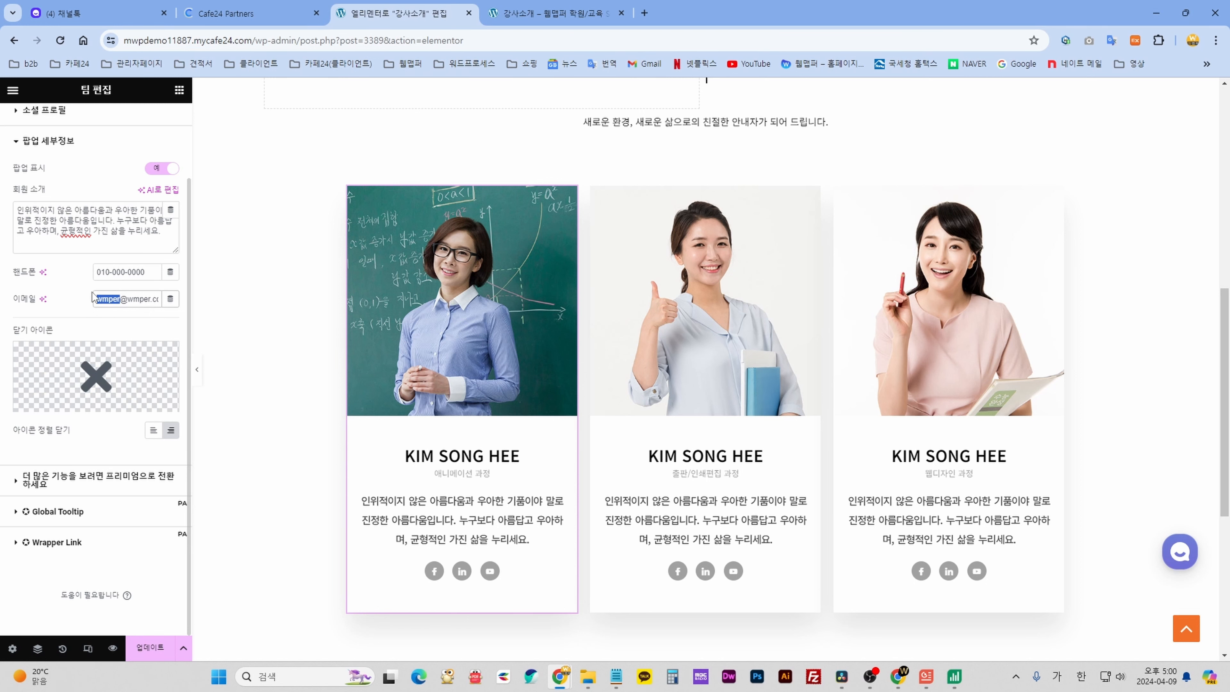
{"action": "type", "text": "000"}
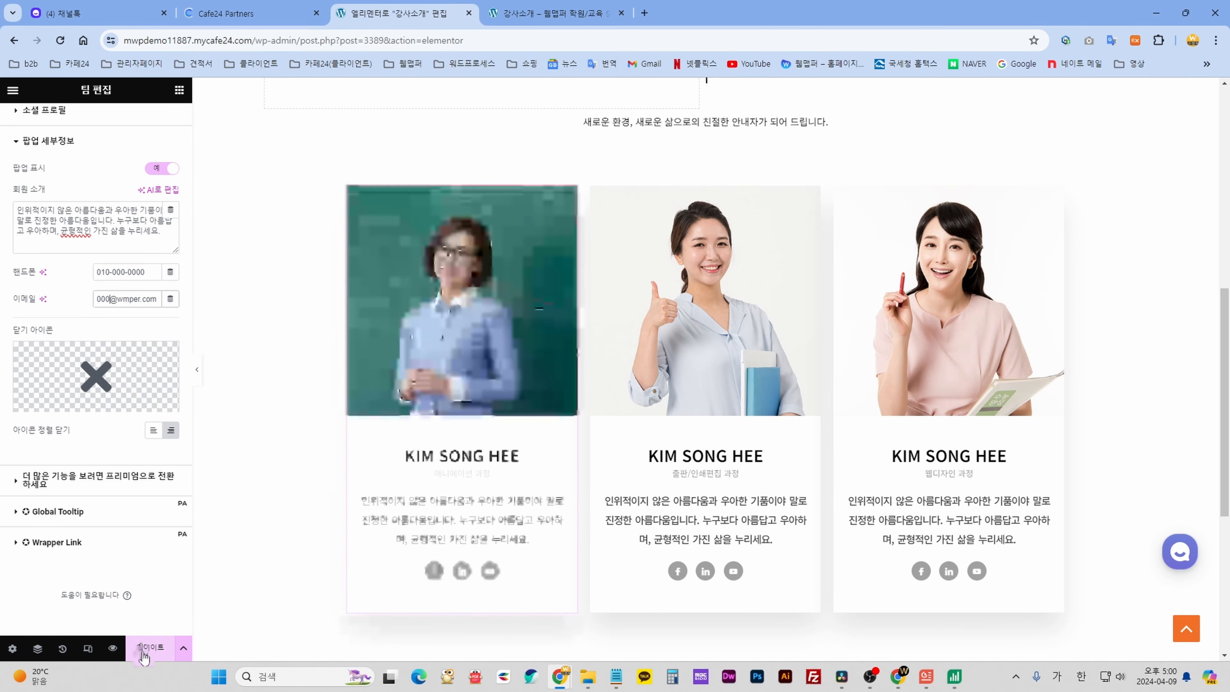
Update the 강사소개 page and preview the instructor cards on the live site.
{"action": "scroll", "coordinate": [844, 366], "scroll_direction": "down", "scroll_amount": 4}
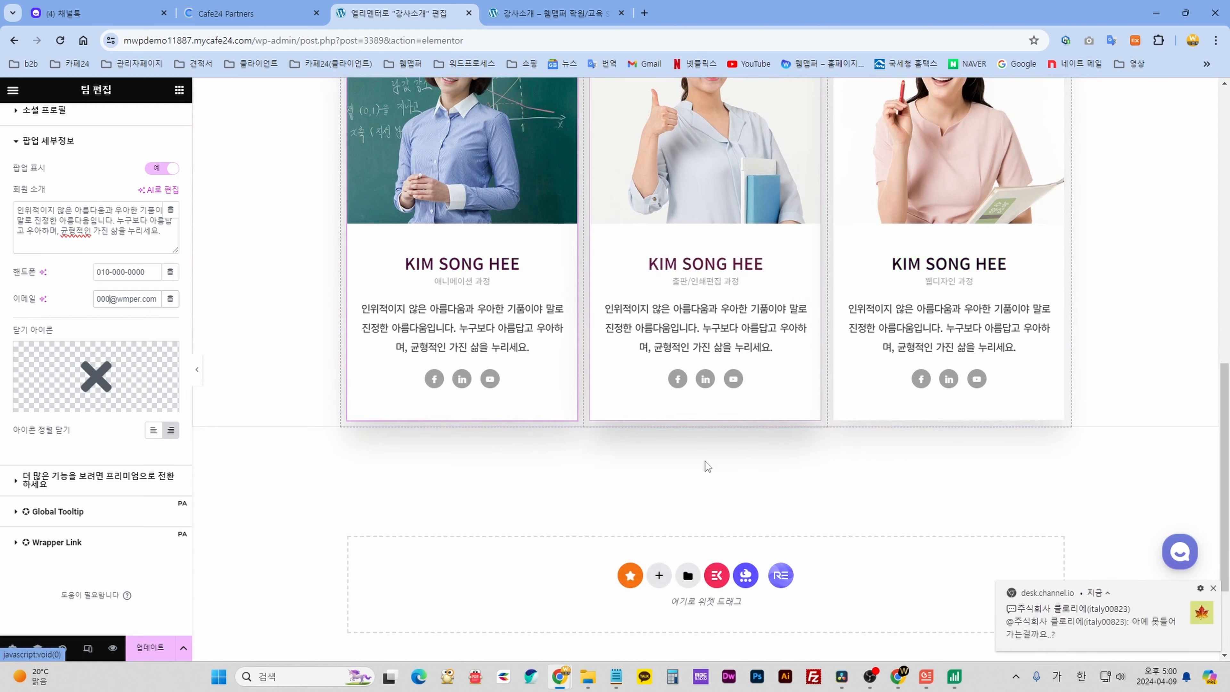
{"action": "scroll", "coordinate": [114, 504], "scroll_direction": "up", "scroll_amount": 2}
{"action": "left_click", "coordinate": [147, 648]}
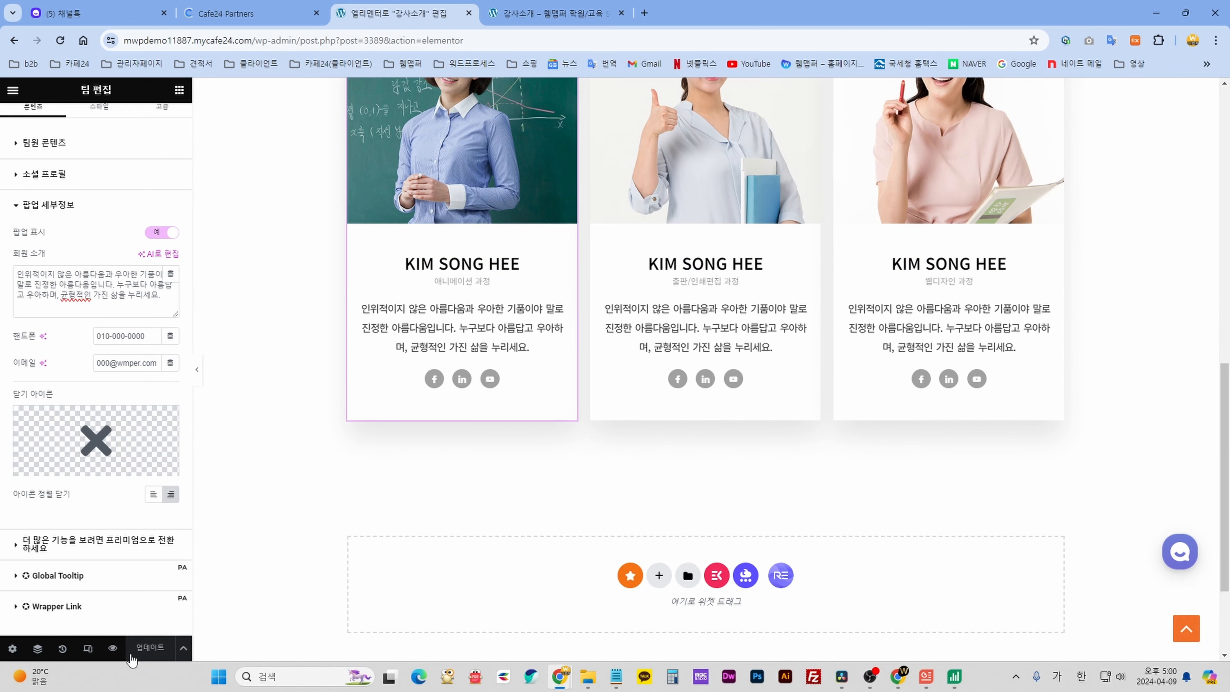
{"action": "left_click", "coordinate": [113, 649]}
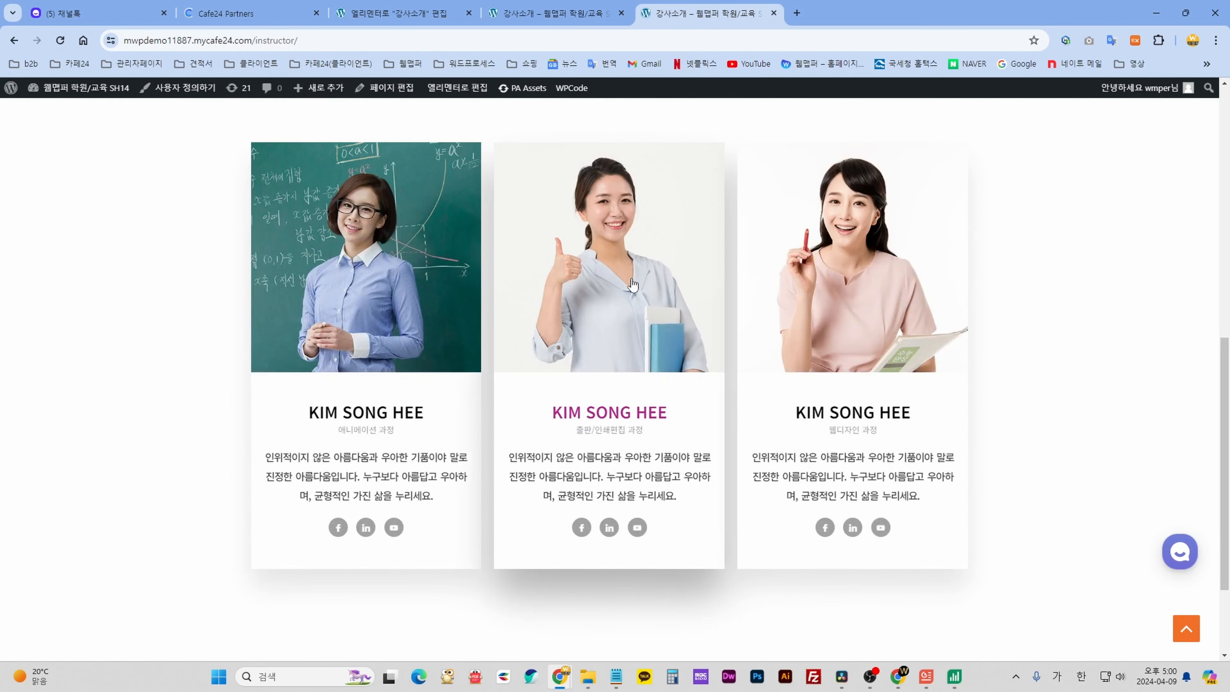
{"action": "left_click", "coordinate": [774, 14]}
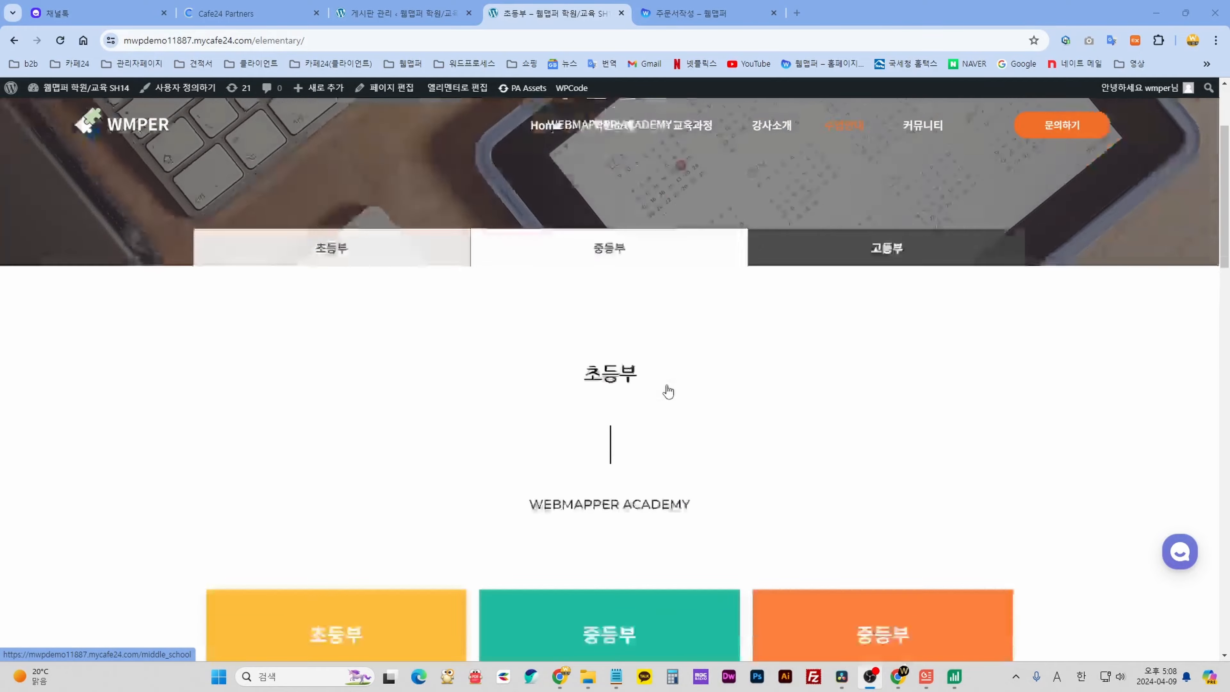
Look through the 초등부 class page from header to footer and open the 중등부 page.
{"action": "scroll", "coordinate": [666, 388], "scroll_direction": "down", "scroll_amount": 15}
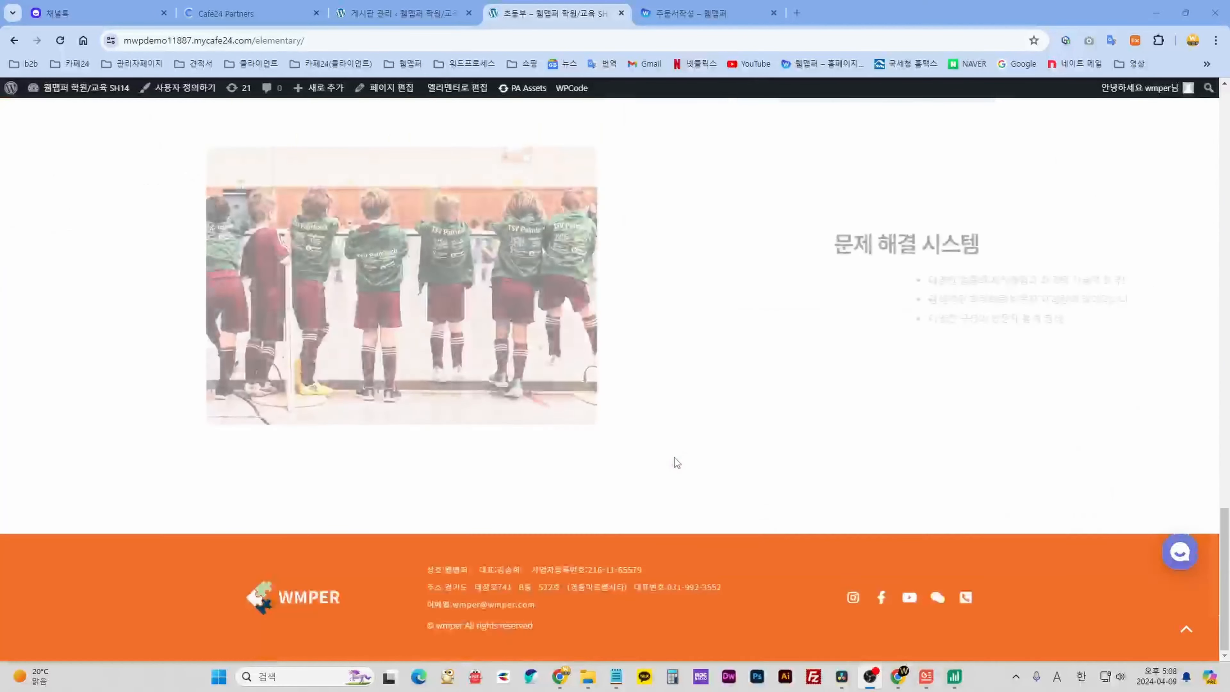
{"action": "scroll", "coordinate": [676, 463], "scroll_direction": "up", "scroll_amount": 15}
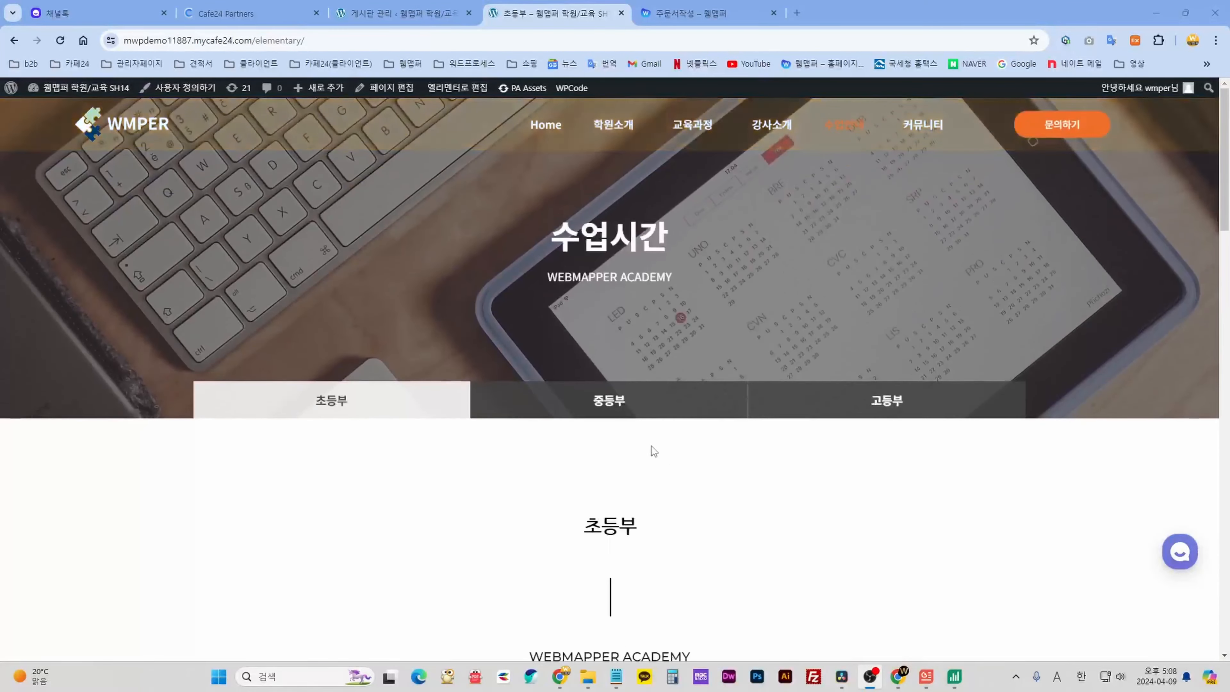
{"action": "left_click", "coordinate": [618, 403]}
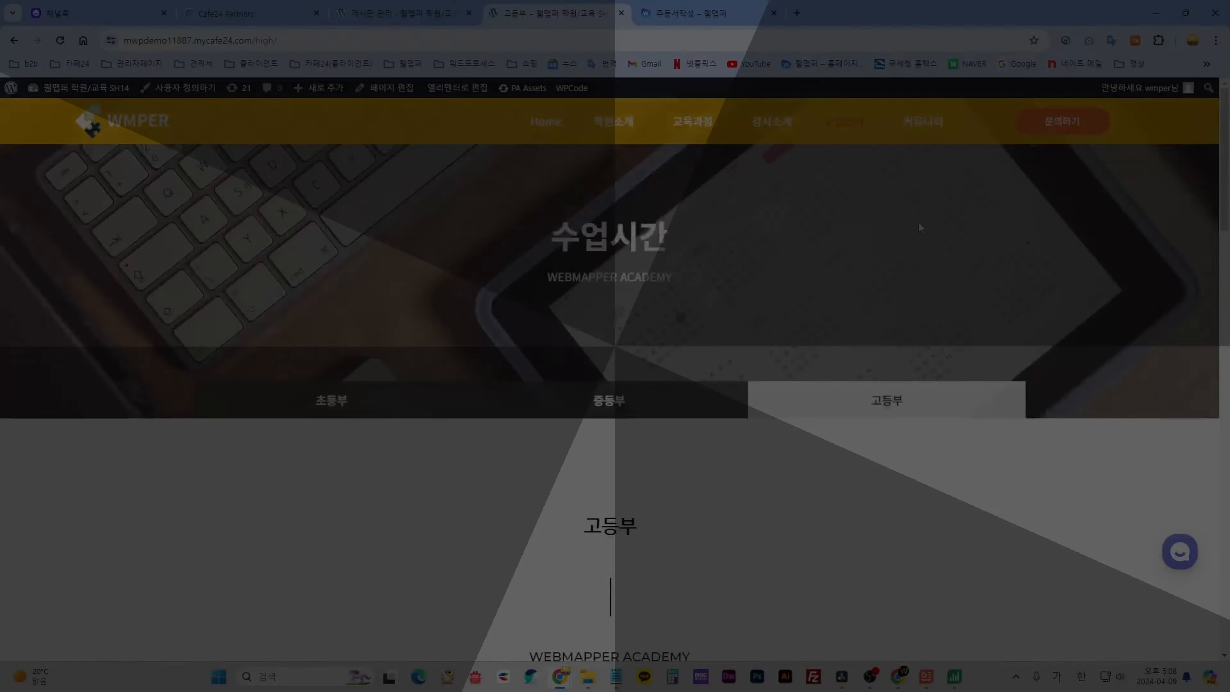
Open the 공지사항 board under 커뮤니티 and view its post list.
{"action": "mouse_move", "coordinate": [930, 125]}
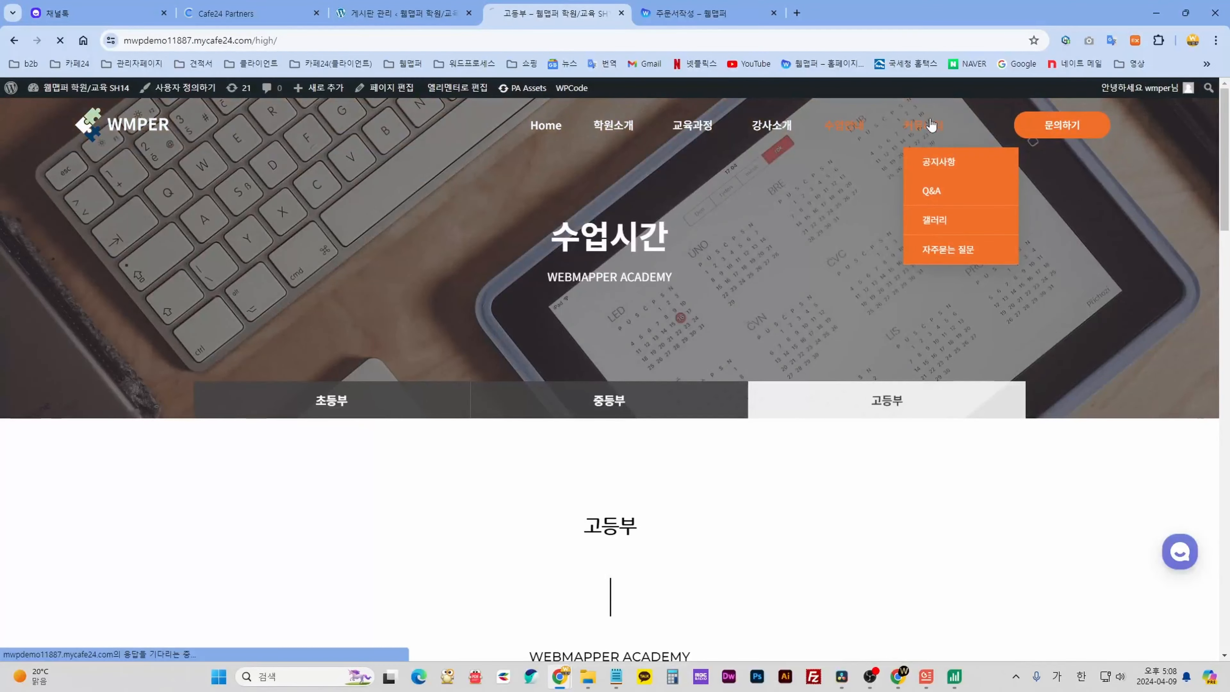
{"action": "scroll", "coordinate": [998, 477], "scroll_direction": "down", "scroll_amount": 3}
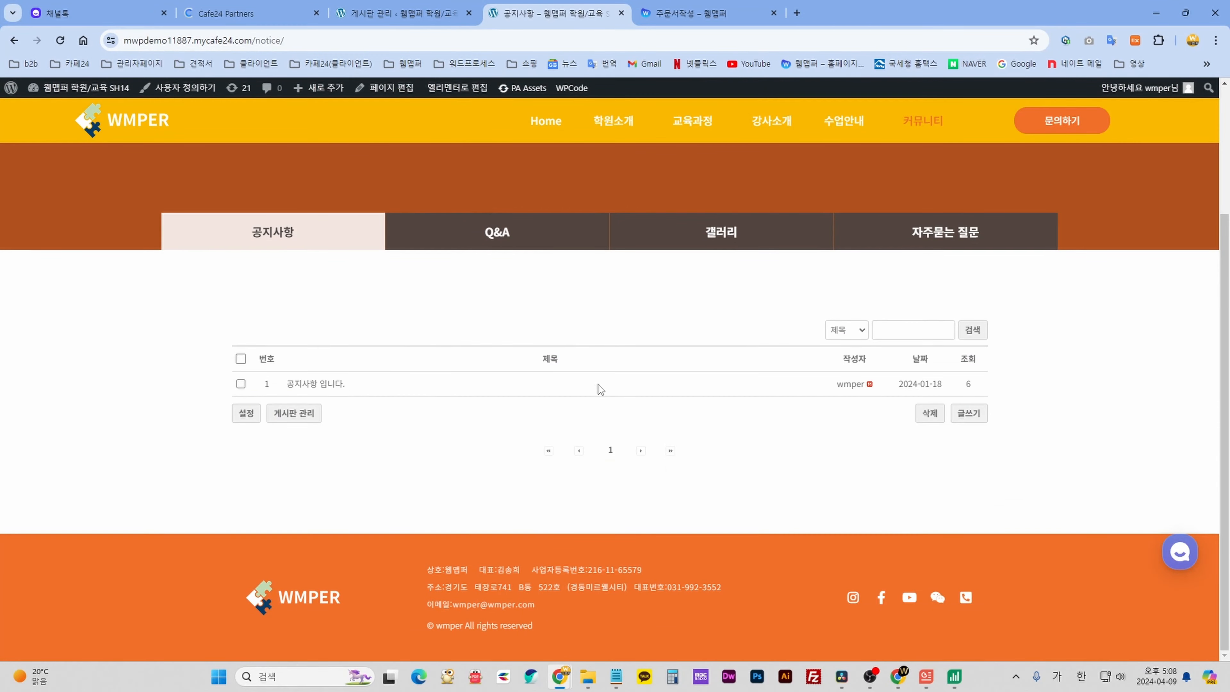
{"action": "scroll", "coordinate": [871, 498], "scroll_direction": "up", "scroll_amount": 1}
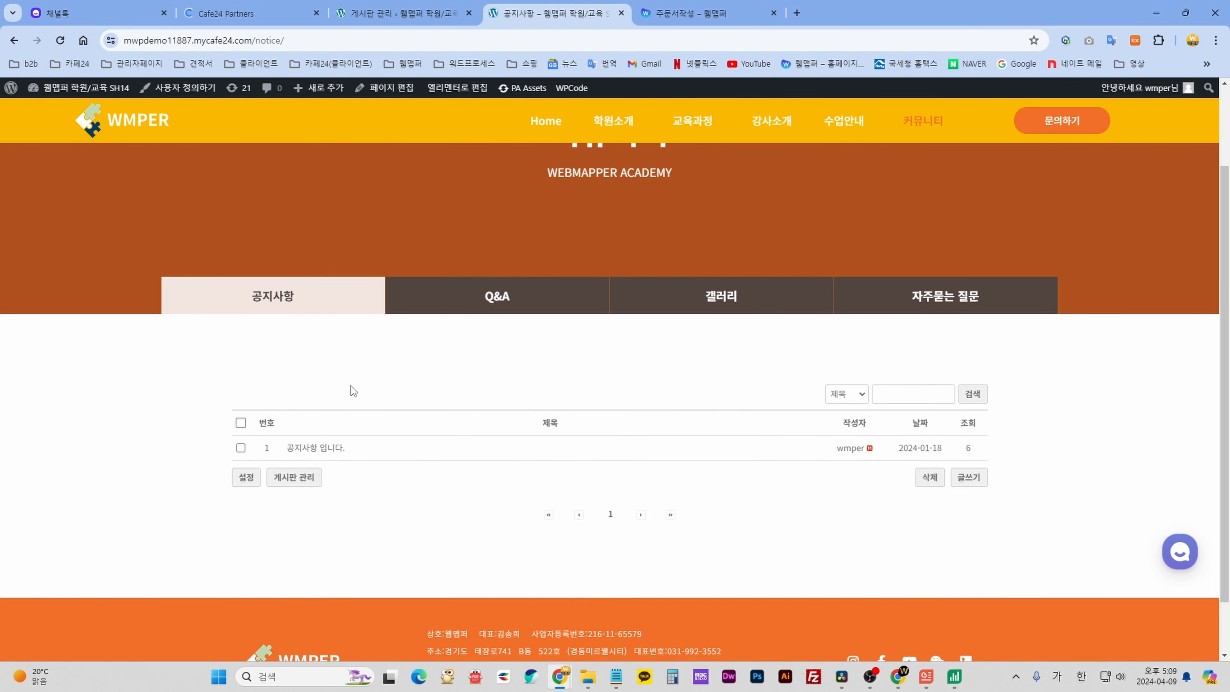
Open MangBoard's 게시판 관리 in the WordPress admin and open the notice_ board's settings.
{"action": "left_click", "coordinate": [404, 14]}
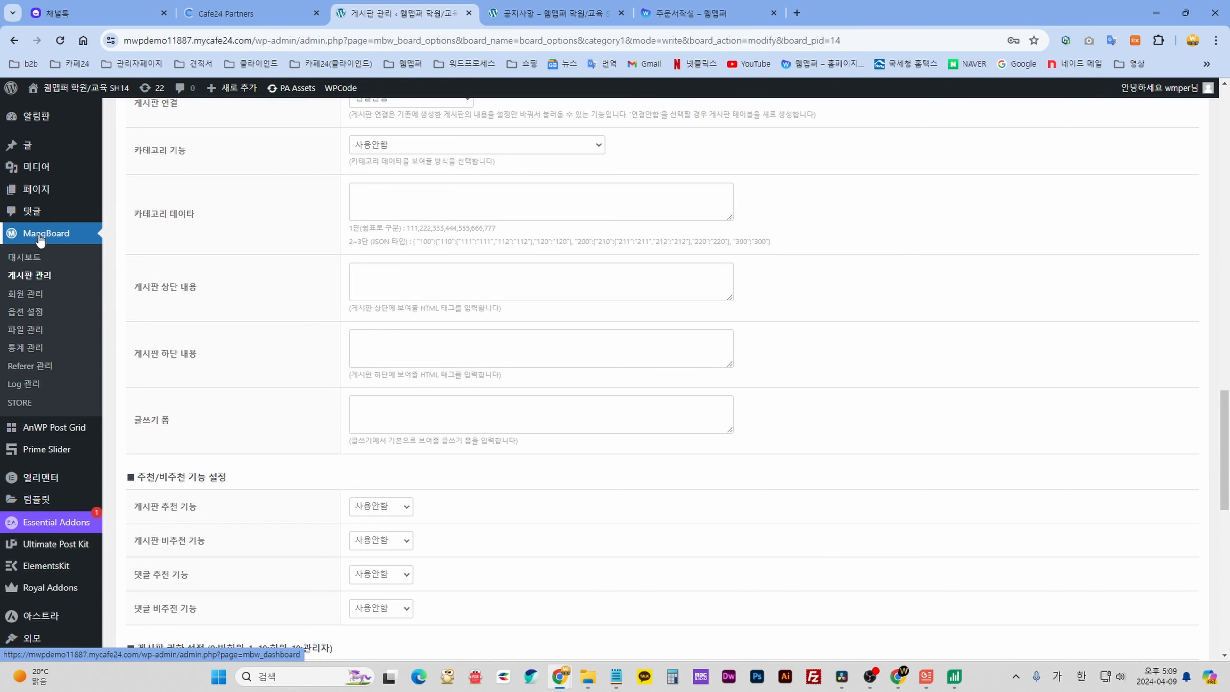
{"action": "left_click", "coordinate": [39, 237]}
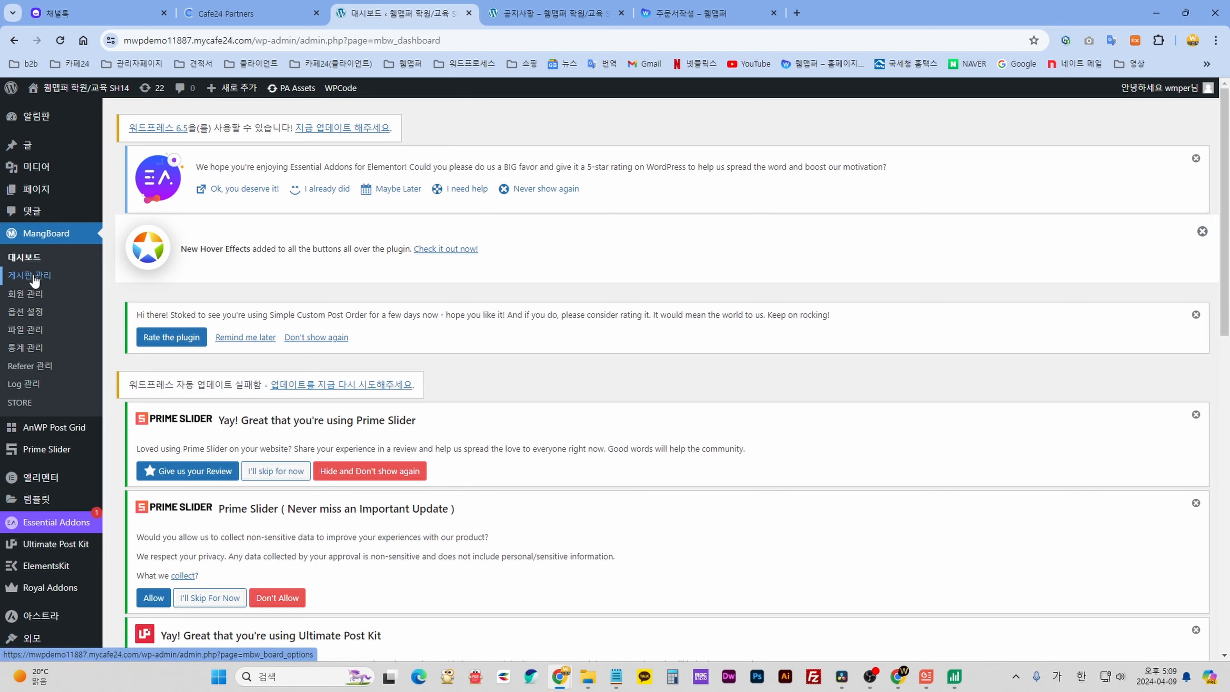
{"action": "left_click", "coordinate": [32, 276]}
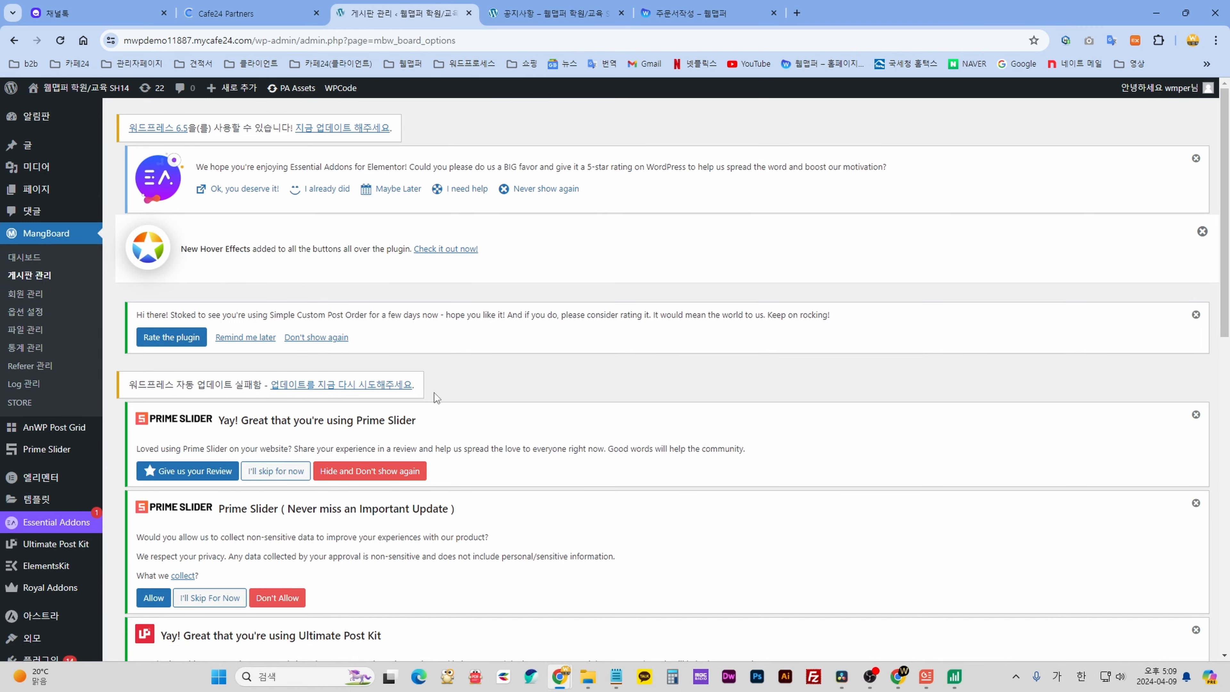
{"action": "scroll", "coordinate": [442, 401], "scroll_direction": "down", "scroll_amount": 5}
{"action": "scroll", "coordinate": [441, 401], "scroll_direction": "down", "scroll_amount": 5}
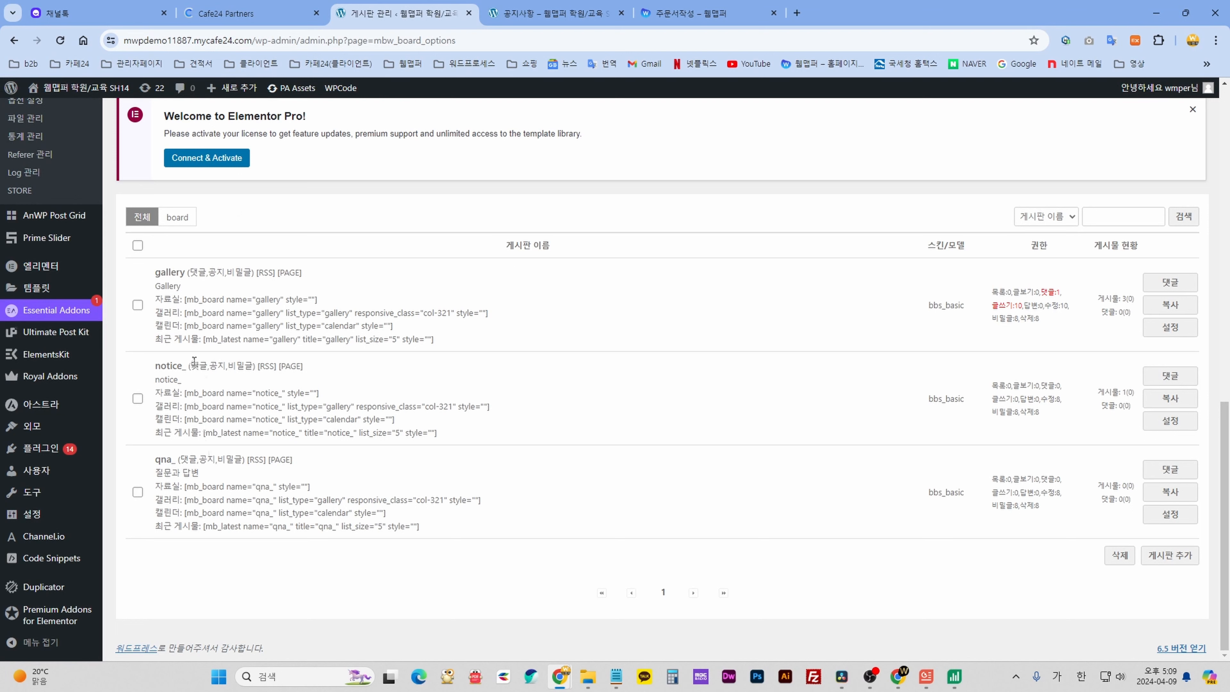
{"action": "left_click", "coordinate": [164, 367]}
Set the notice_ board's 글쓰기 권한 to 10 in 게시판 권한 설정.
{"action": "scroll", "coordinate": [767, 548], "scroll_direction": "down", "scroll_amount": 15}
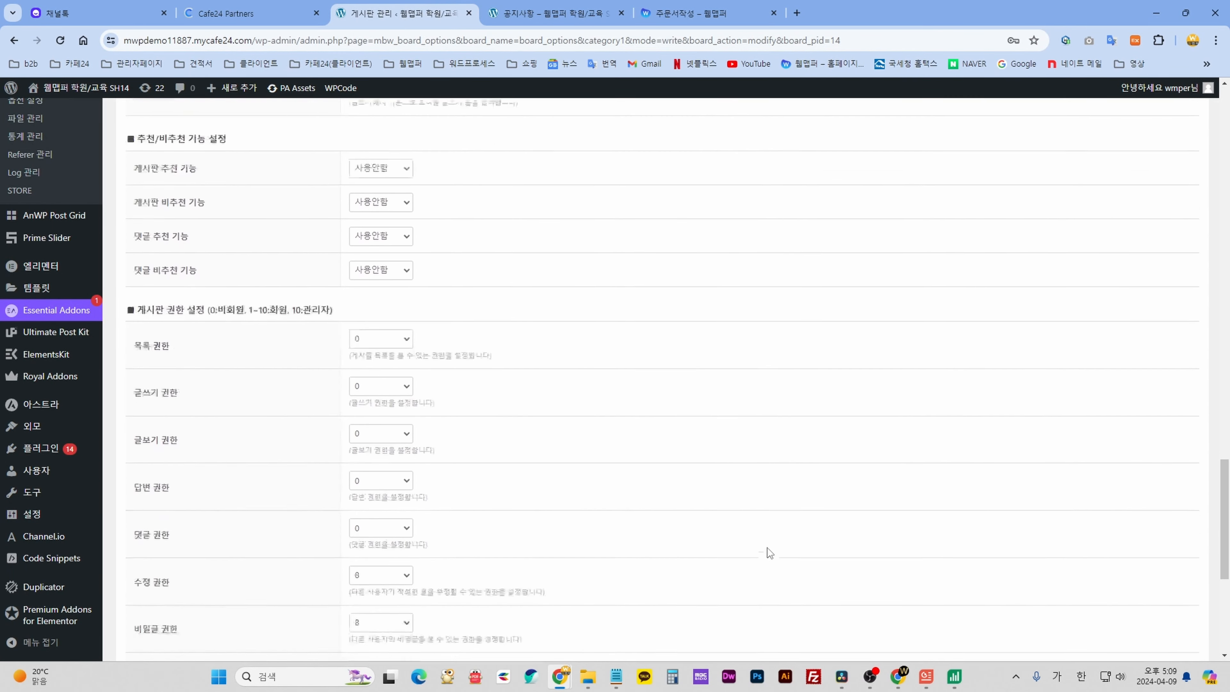
{"action": "scroll", "coordinate": [530, 373], "scroll_direction": "down", "scroll_amount": 3}
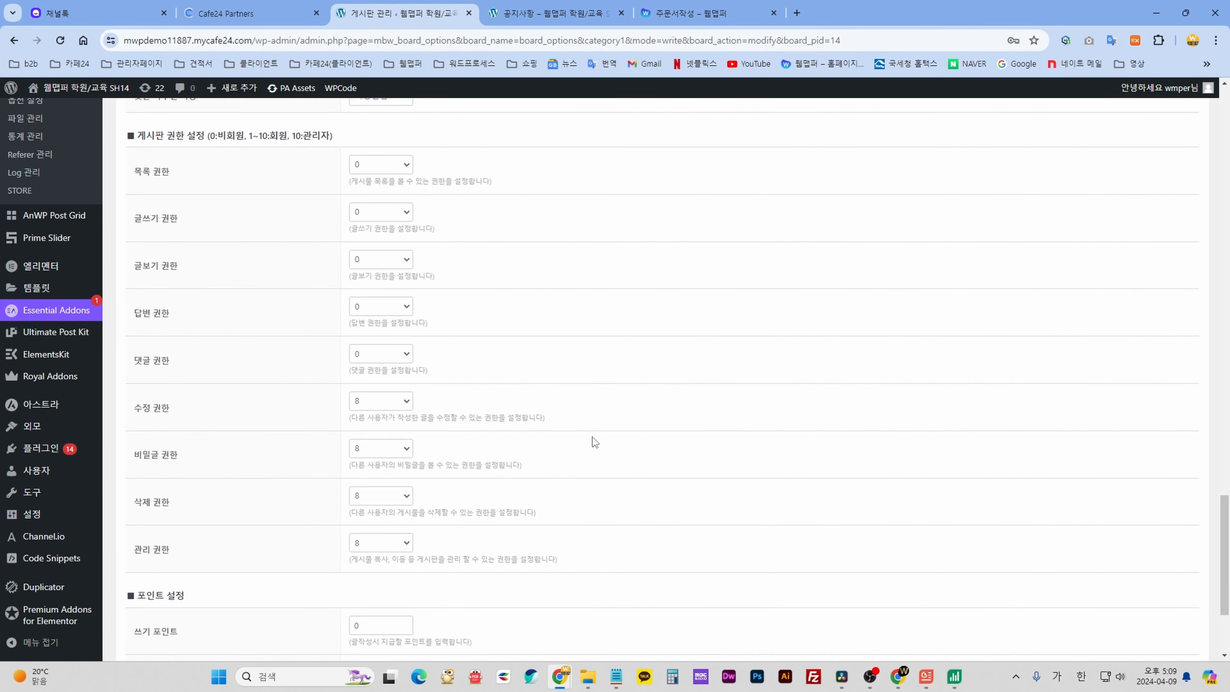
{"action": "scroll", "coordinate": [521, 431], "scroll_direction": "up", "scroll_amount": 3}
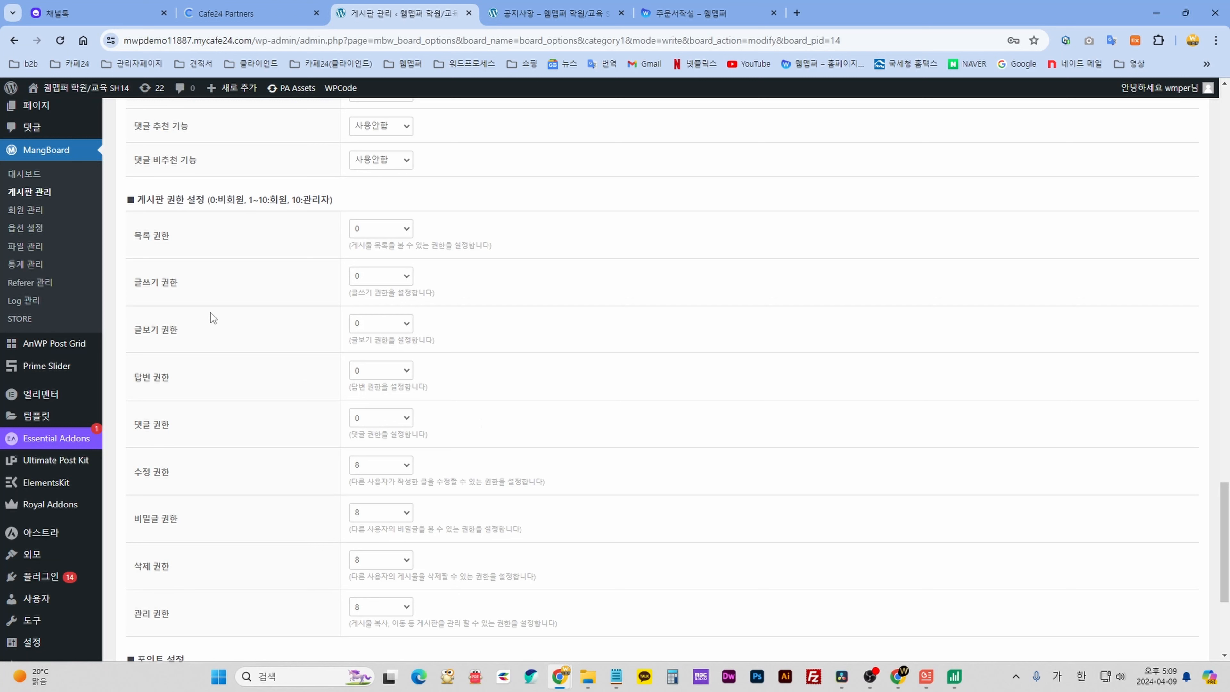
{"action": "scroll", "coordinate": [218, 287], "scroll_direction": "up", "scroll_amount": 1}
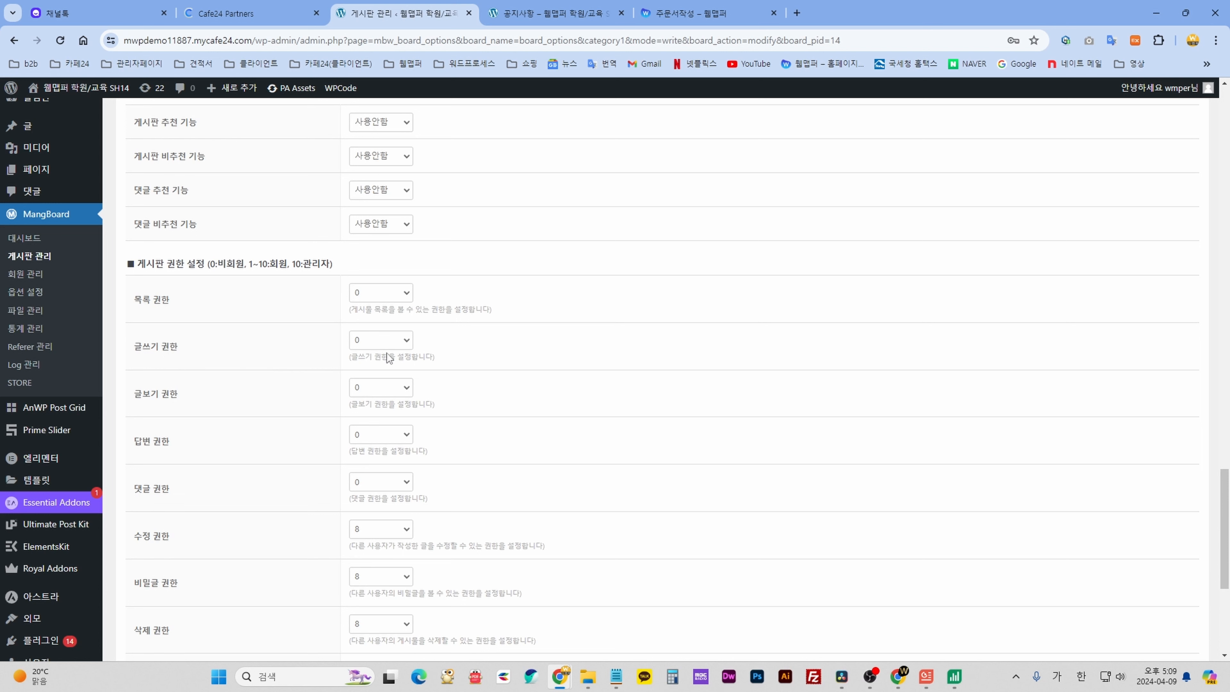
{"action": "left_click_drag", "start_coordinate": [296, 265], "coordinate": [323, 264]}
{"action": "left_click", "coordinate": [297, 266]}
{"action": "left_click", "coordinate": [400, 340]}
{"action": "left_click", "coordinate": [380, 471]}
Review the notice_ board's remaining permission settings and save the board settings.
{"action": "scroll", "coordinate": [511, 413], "scroll_direction": "down", "scroll_amount": 1}
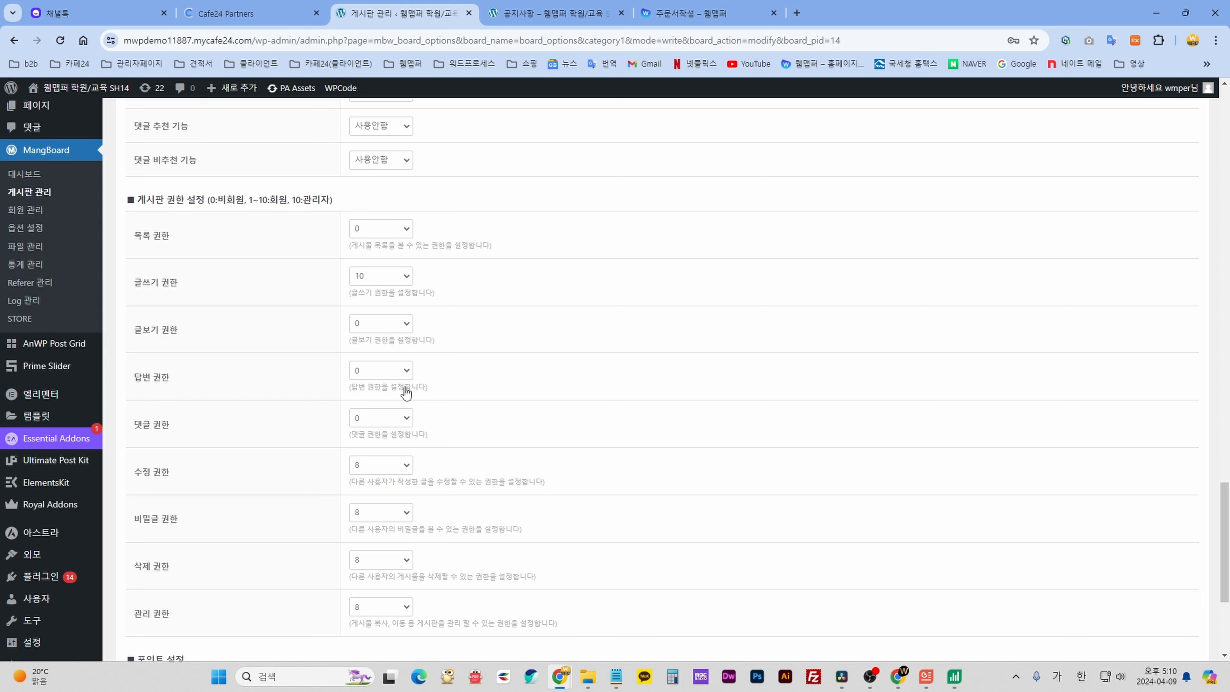
{"action": "scroll", "coordinate": [523, 504], "scroll_direction": "down", "scroll_amount": 2}
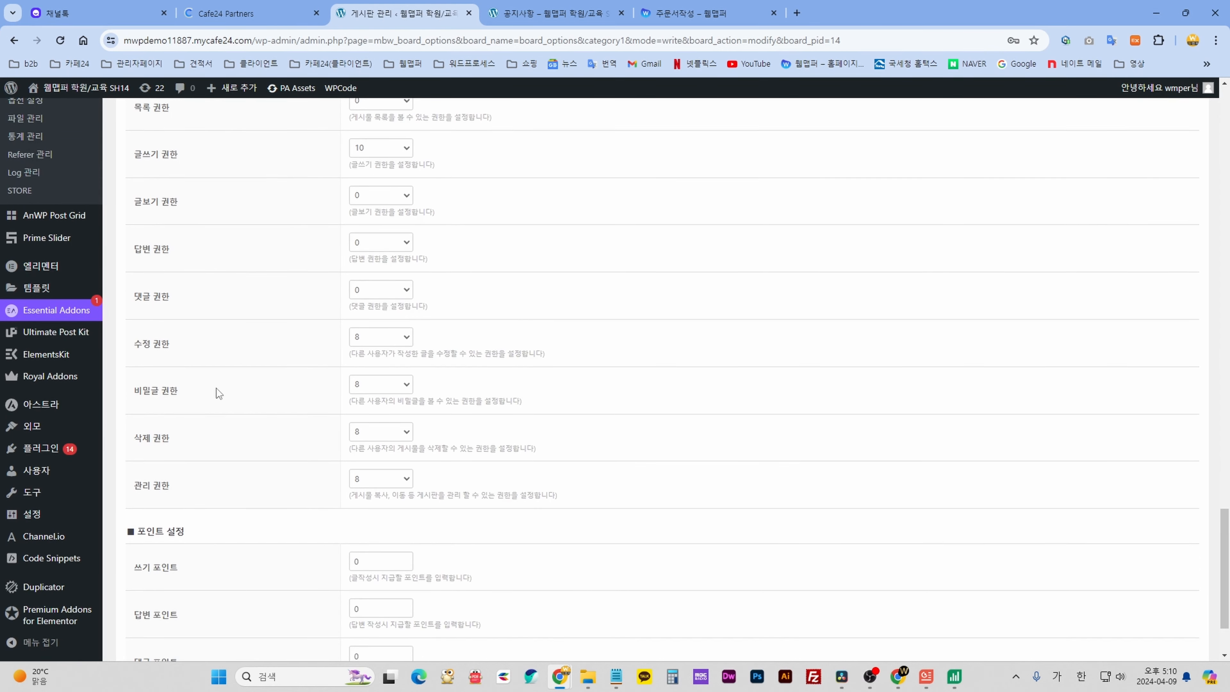
{"action": "scroll", "coordinate": [511, 443], "scroll_direction": "up", "scroll_amount": 3}
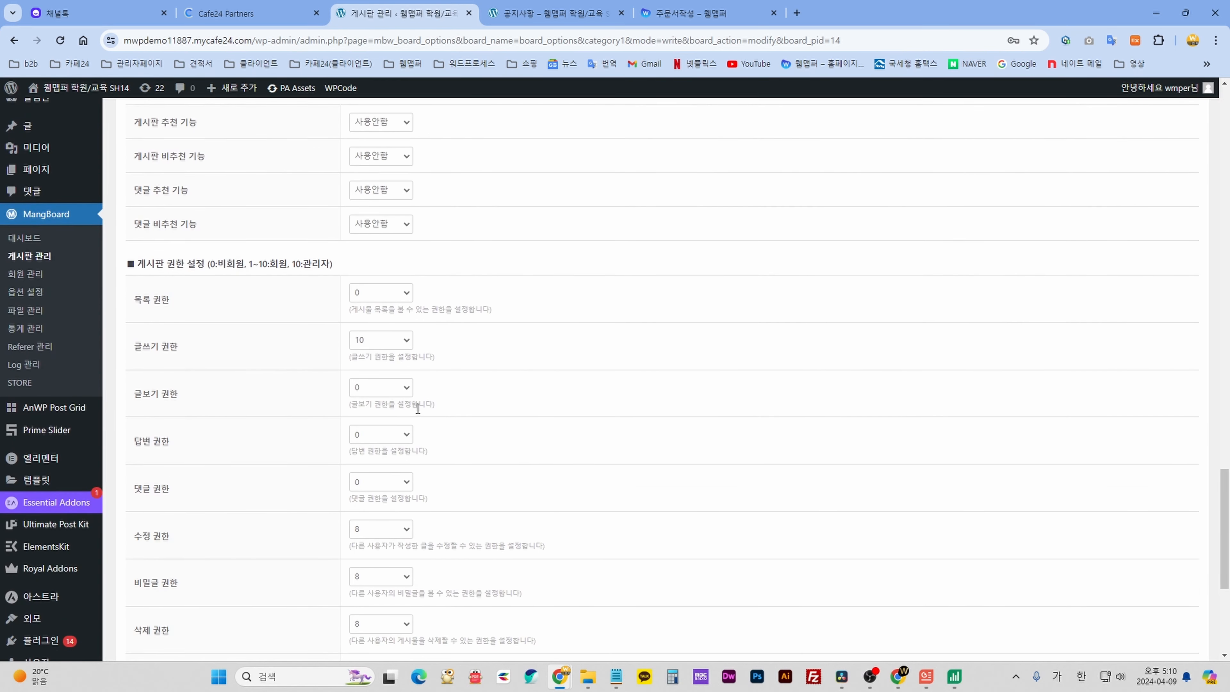
{"action": "left_click_drag", "start_coordinate": [243, 265], "coordinate": [216, 268]}
{"action": "left_click", "coordinate": [250, 263]}
{"action": "left_click_drag", "start_coordinate": [292, 264], "coordinate": [324, 265]}
{"action": "scroll", "coordinate": [598, 431], "scroll_direction": "down", "scroll_amount": 6}
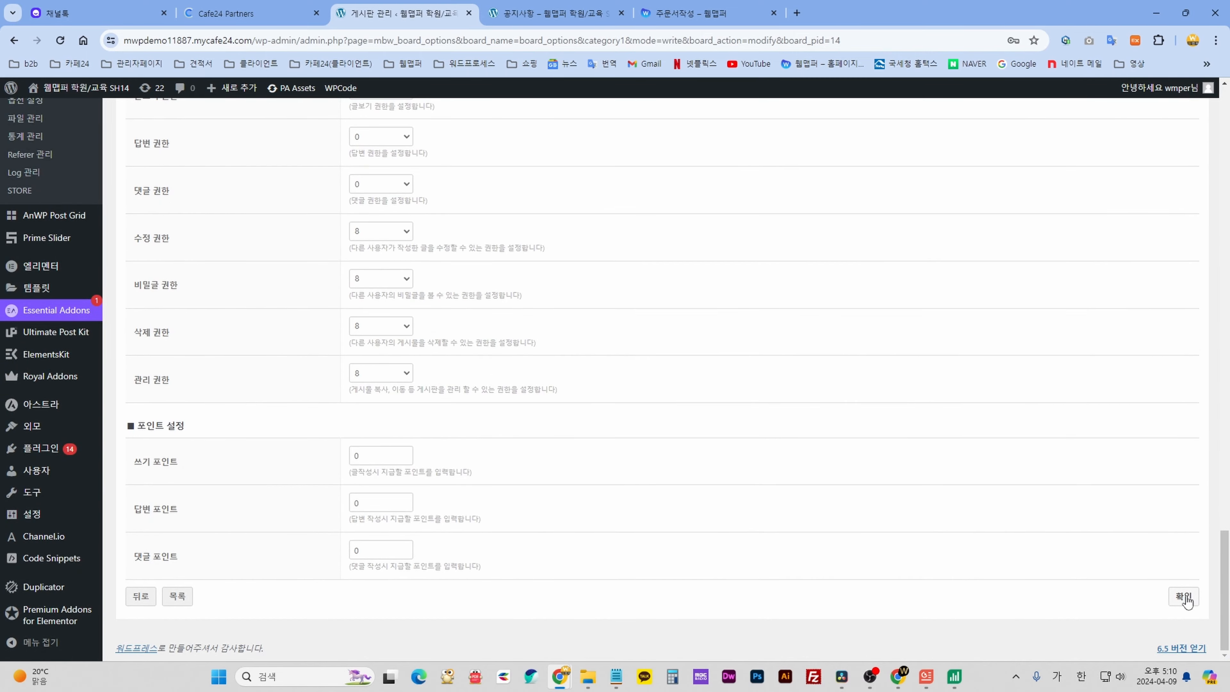
{"action": "left_click", "coordinate": [1184, 597]}
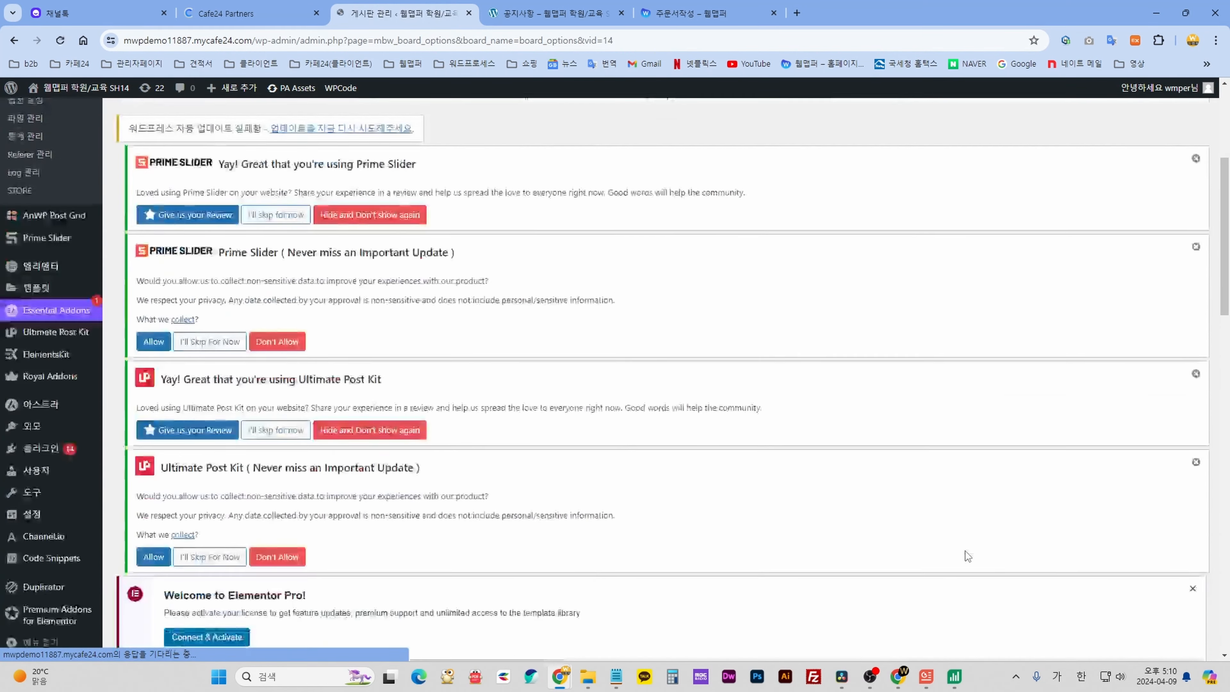
Reload the live 공지사항 page and log out of the administrator account.
{"action": "left_click", "coordinate": [542, 14]}
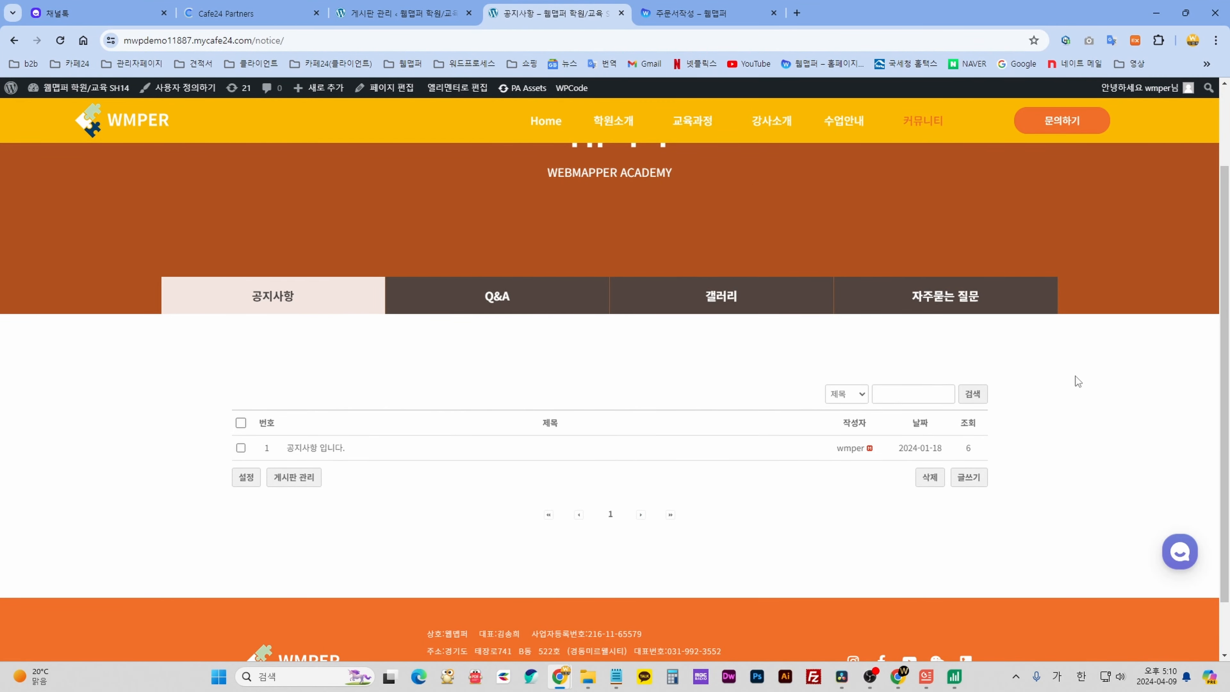
{"action": "key", "text": "F5"}
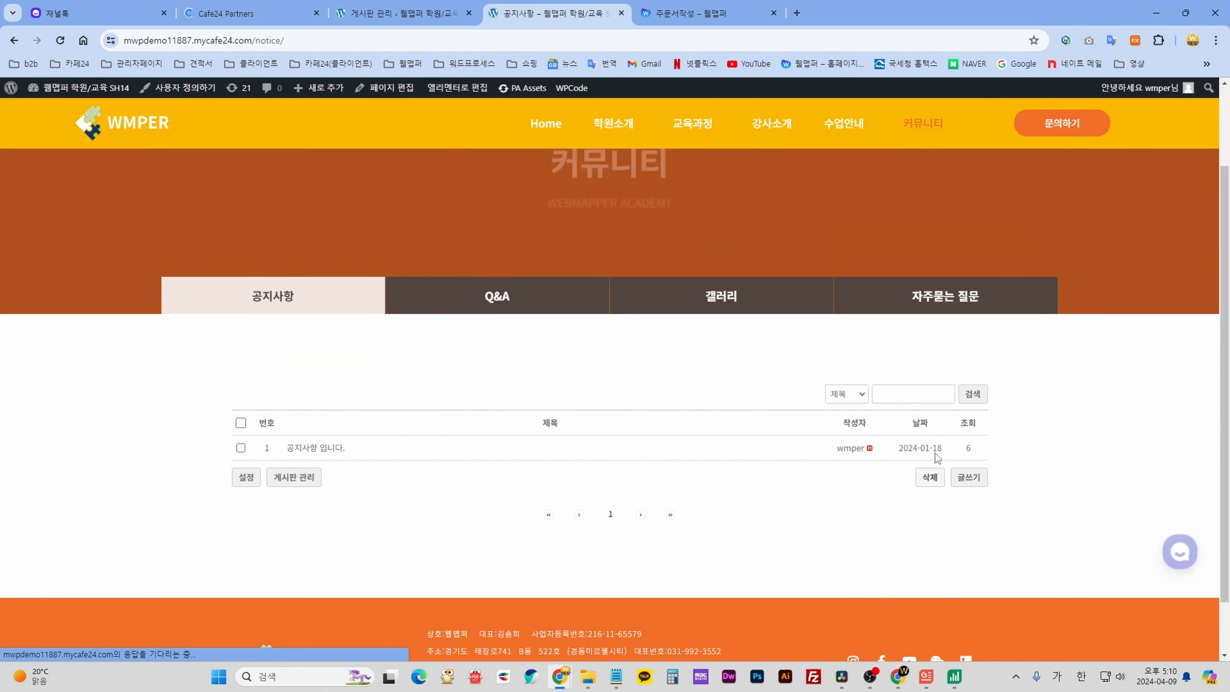
{"action": "mouse_move", "coordinate": [1141, 91]}
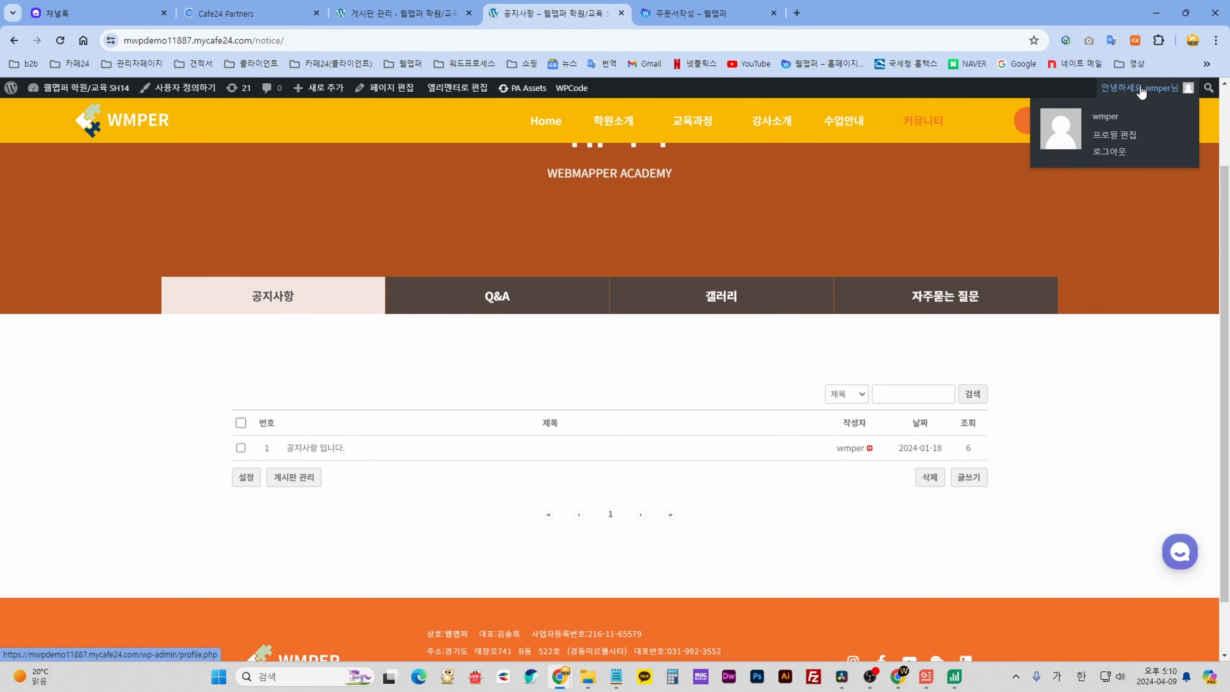
{"action": "left_click", "coordinate": [1109, 151]}
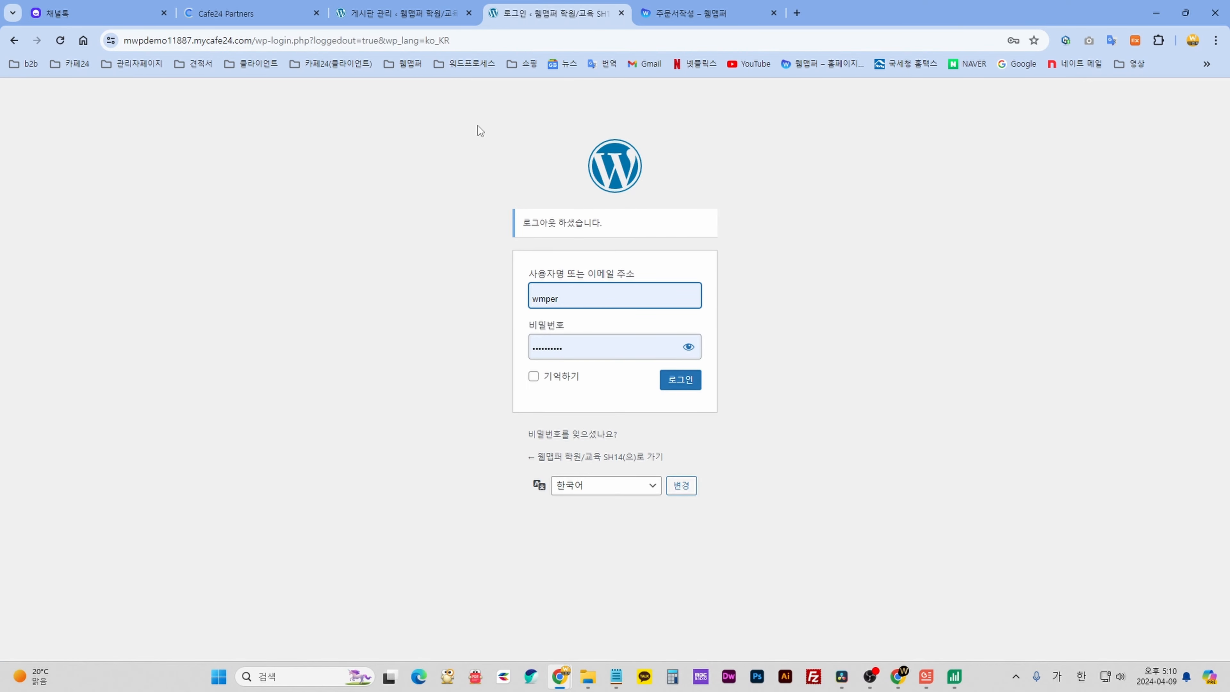
Open the site's home page as a logged-out visitor and compare the 공지사항 and Q&A boards for a 글쓰기 button.
{"action": "left_click_drag", "start_coordinate": [256, 40], "coordinate": [633, 68]}
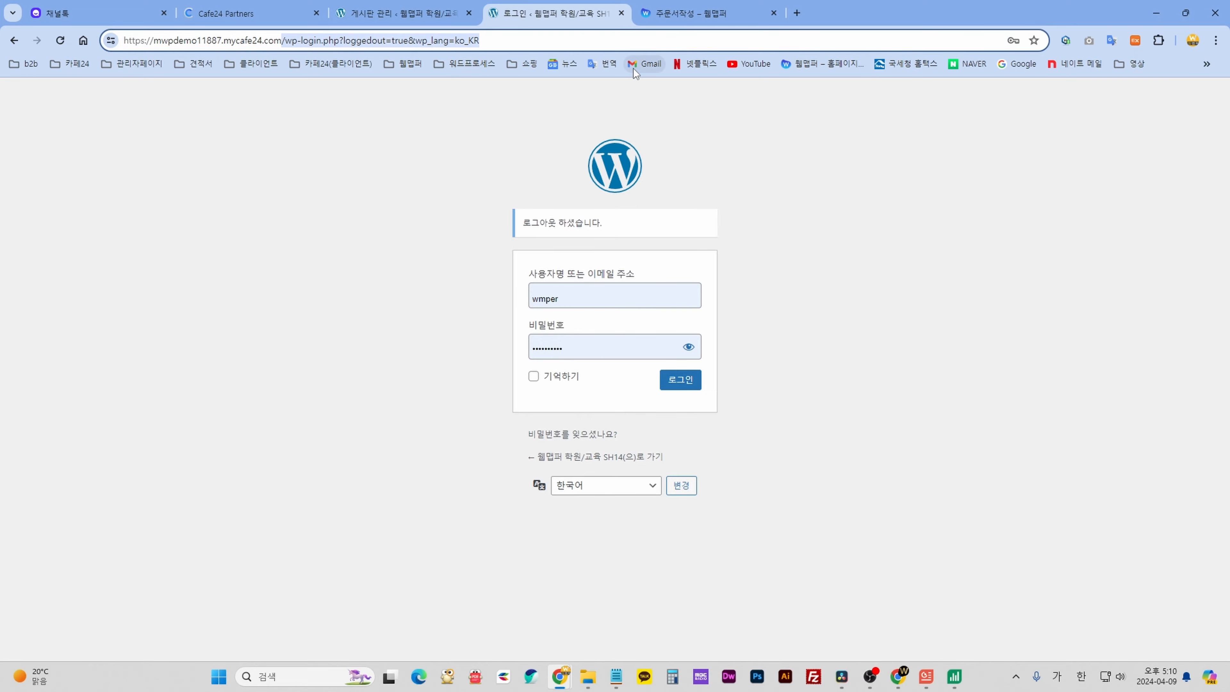
{"action": "key", "text": "BackSpace"}
{"action": "key", "text": "Return"}
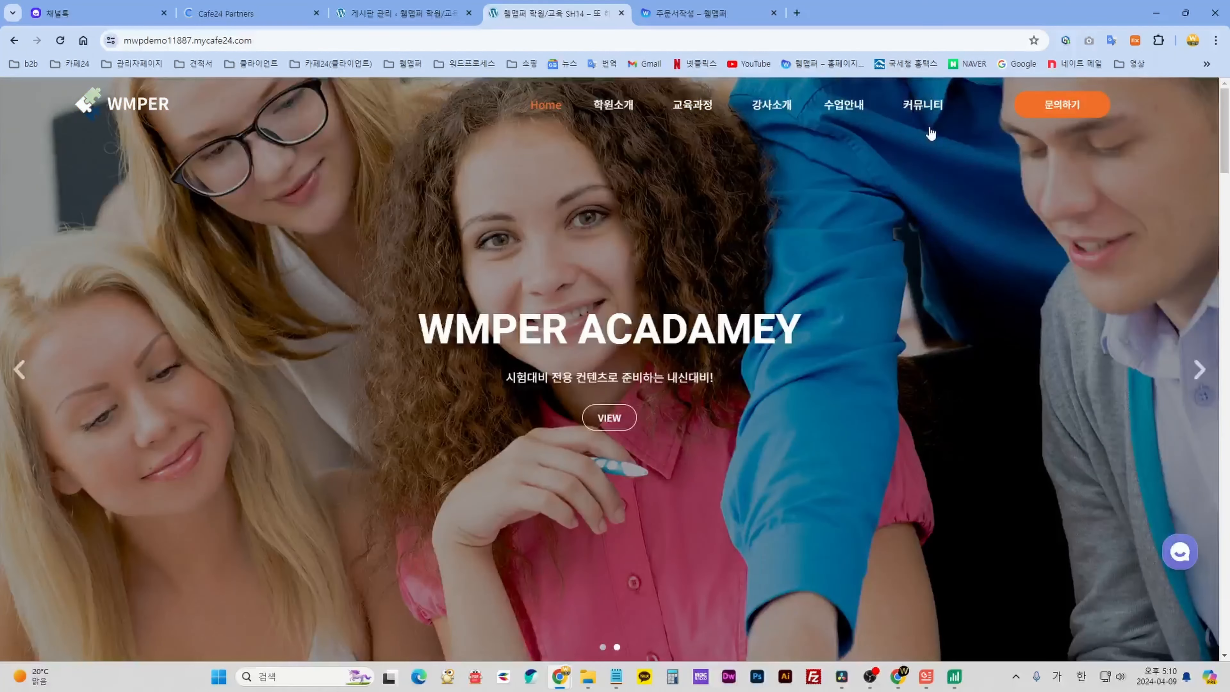
{"action": "scroll", "coordinate": [1142, 379], "scroll_direction": "down", "scroll_amount": 3}
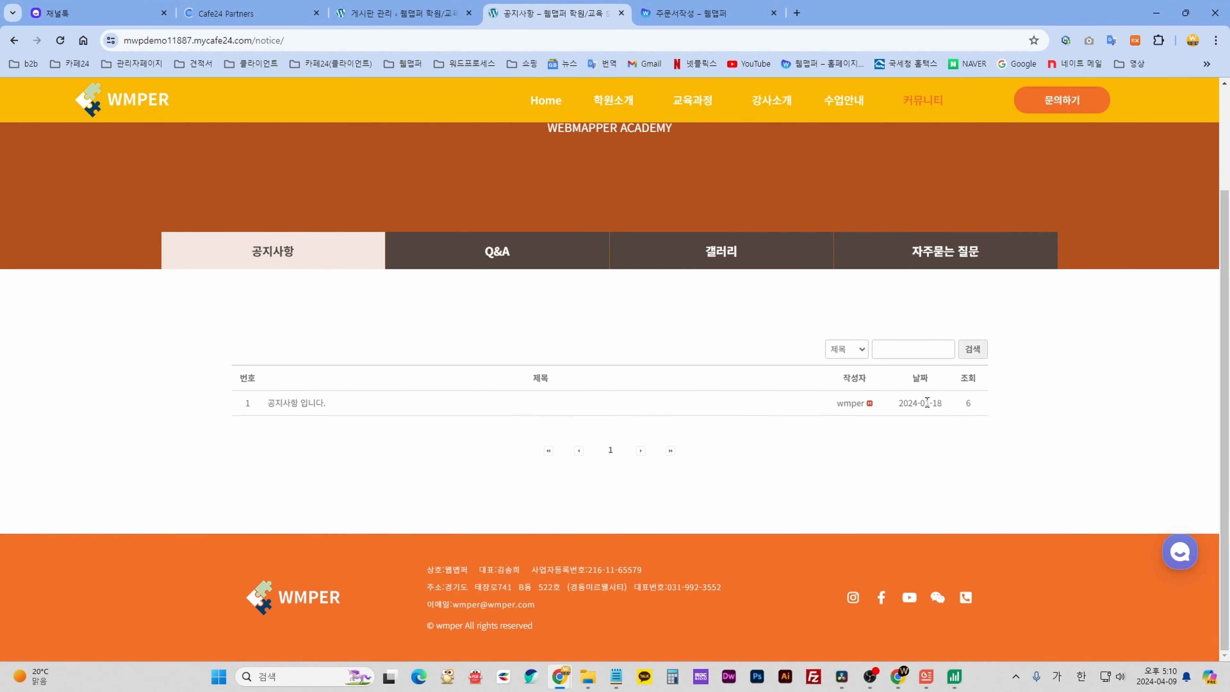
{"action": "left_click", "coordinate": [521, 262]}
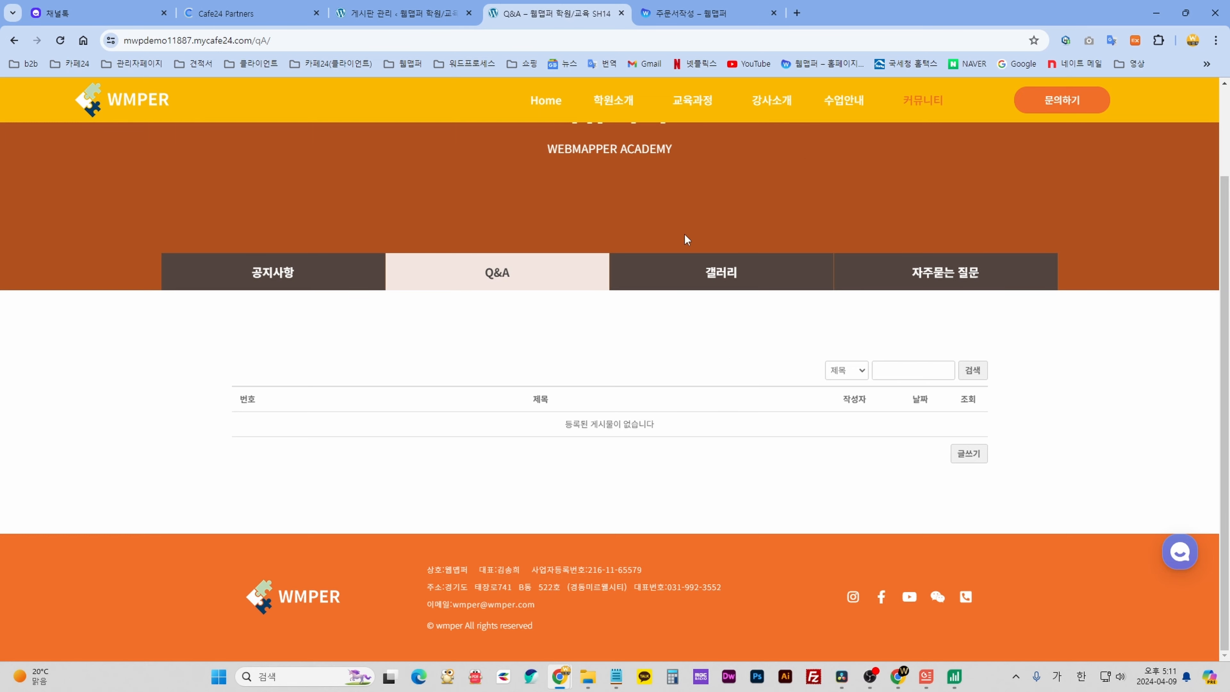
Open the 갤러리 board as a logged-out visitor and check the gallery list for a 글쓰기 button.
{"action": "scroll", "coordinate": [1091, 366], "scroll_direction": "up", "scroll_amount": 2}
{"action": "scroll", "coordinate": [1013, 330], "scroll_direction": "down", "scroll_amount": 2}
{"action": "left_click", "coordinate": [746, 281]}
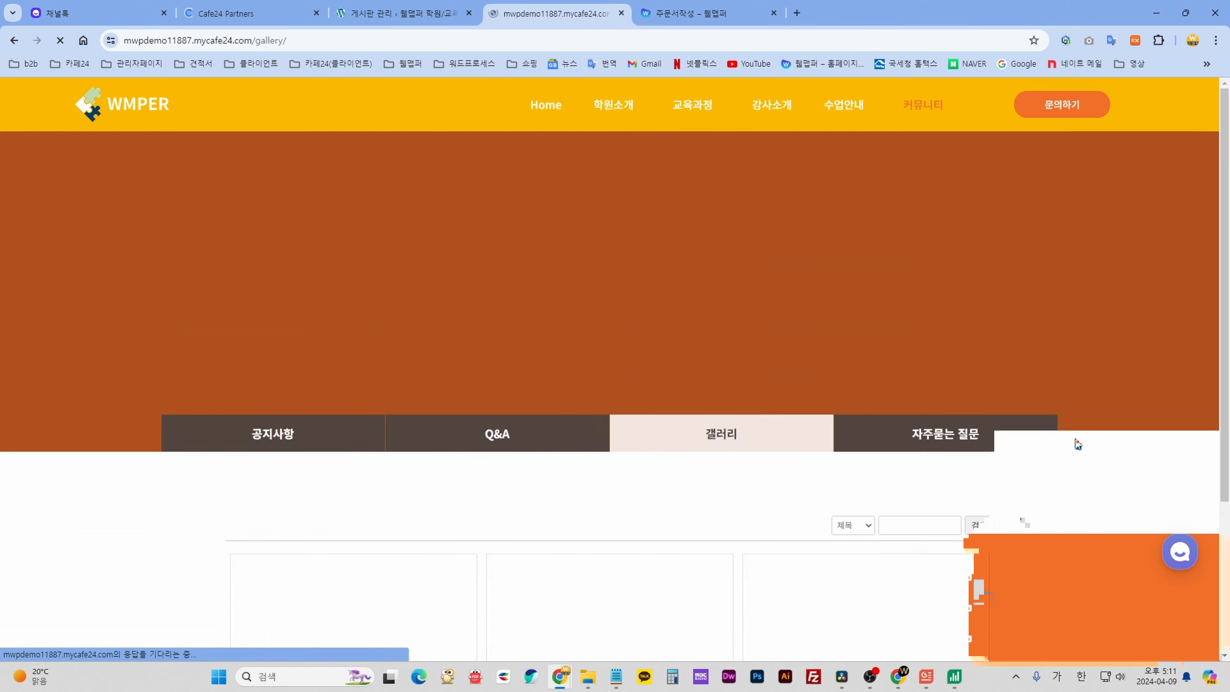
{"action": "scroll", "coordinate": [1076, 439], "scroll_direction": "down", "scroll_amount": 6}
{"action": "scroll", "coordinate": [949, 431], "scroll_direction": "up", "scroll_amount": 3}
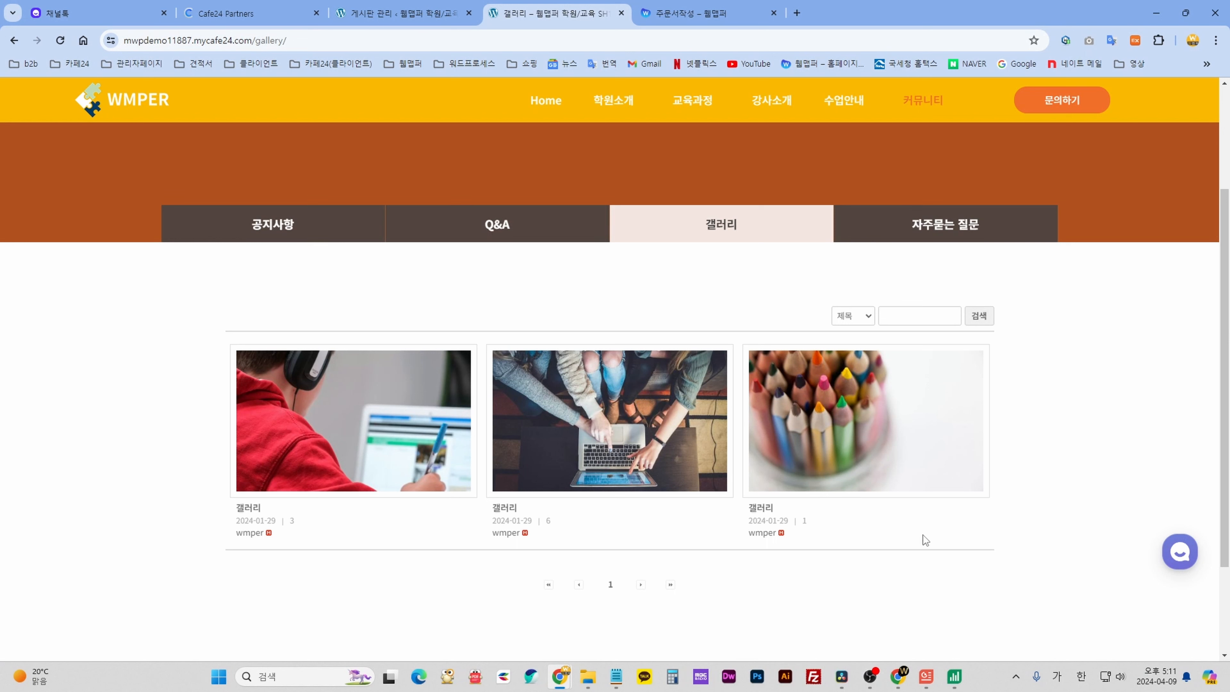
Return to the WordPress admin, log back in with the saved credentials and open the gallery board's settings from 게시판 관리.
{"action": "left_click", "coordinate": [397, 14]}
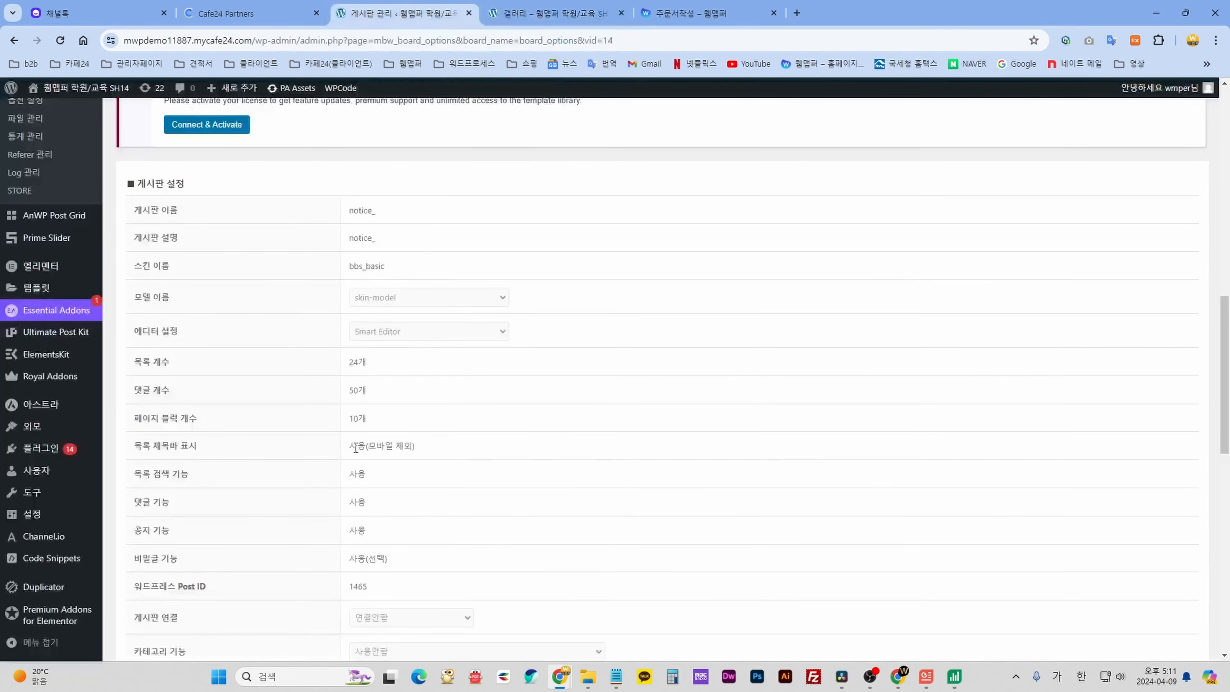
{"action": "scroll", "coordinate": [283, 409], "scroll_direction": "up", "scroll_amount": 3}
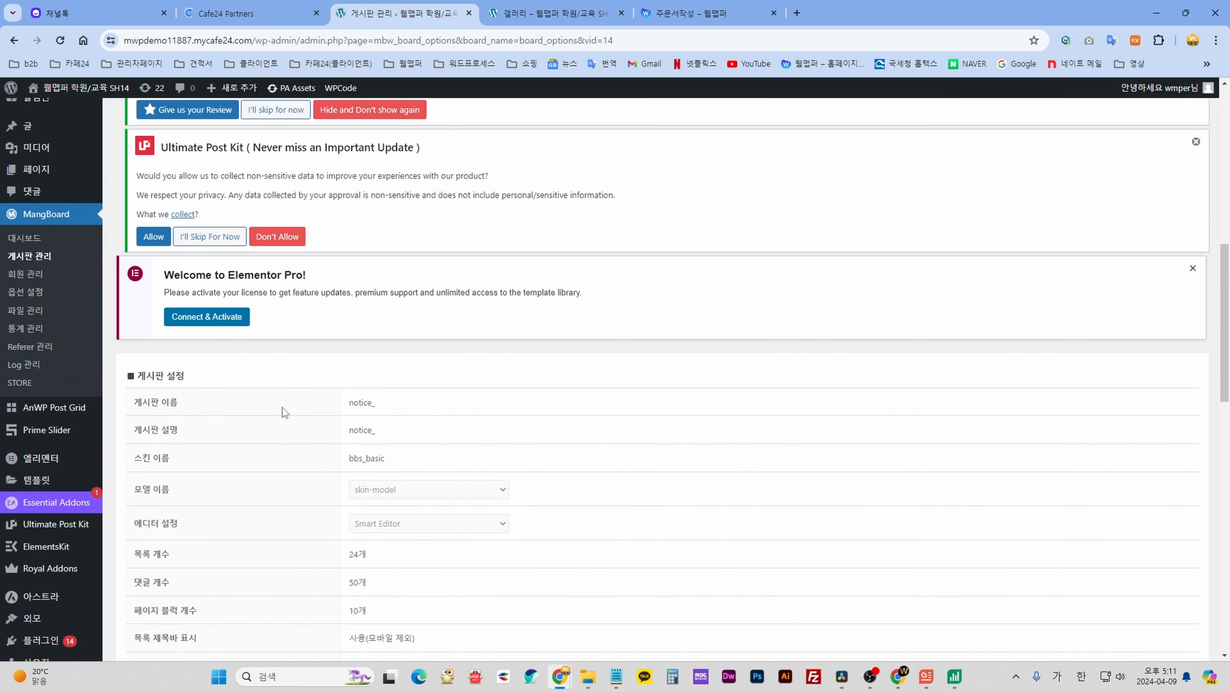
{"action": "left_click", "coordinate": [36, 254]}
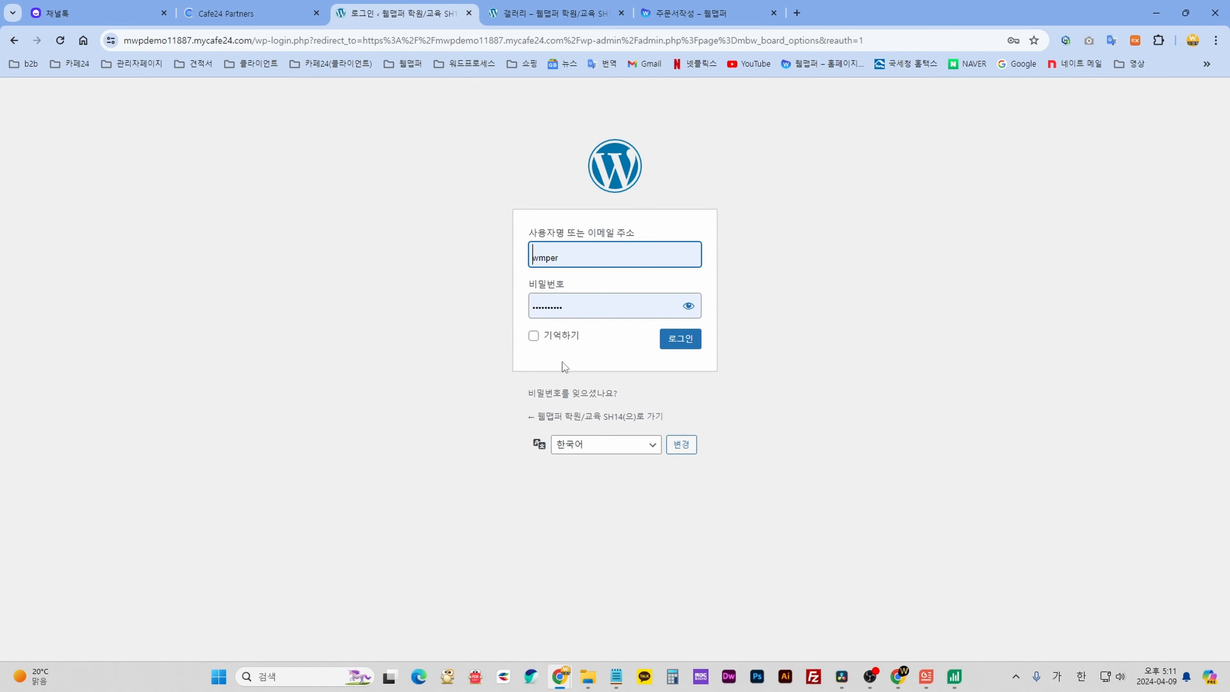
{"action": "left_click", "coordinate": [679, 341]}
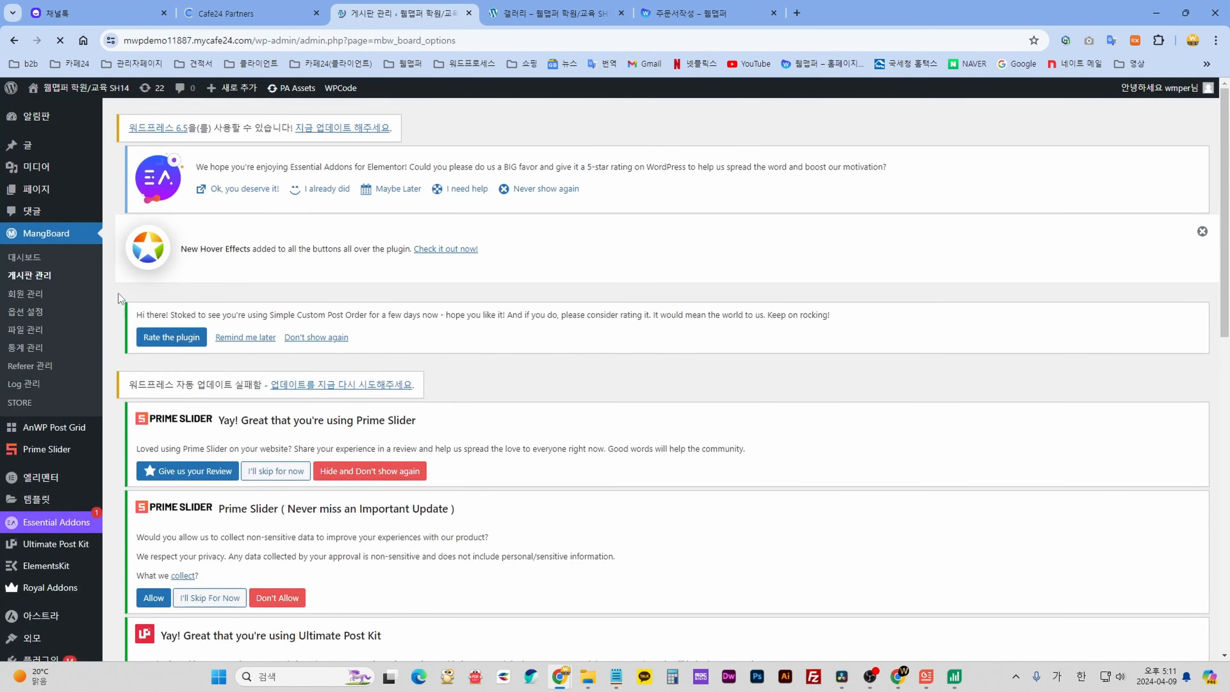
{"action": "scroll", "coordinate": [322, 375], "scroll_direction": "down", "scroll_amount": 10}
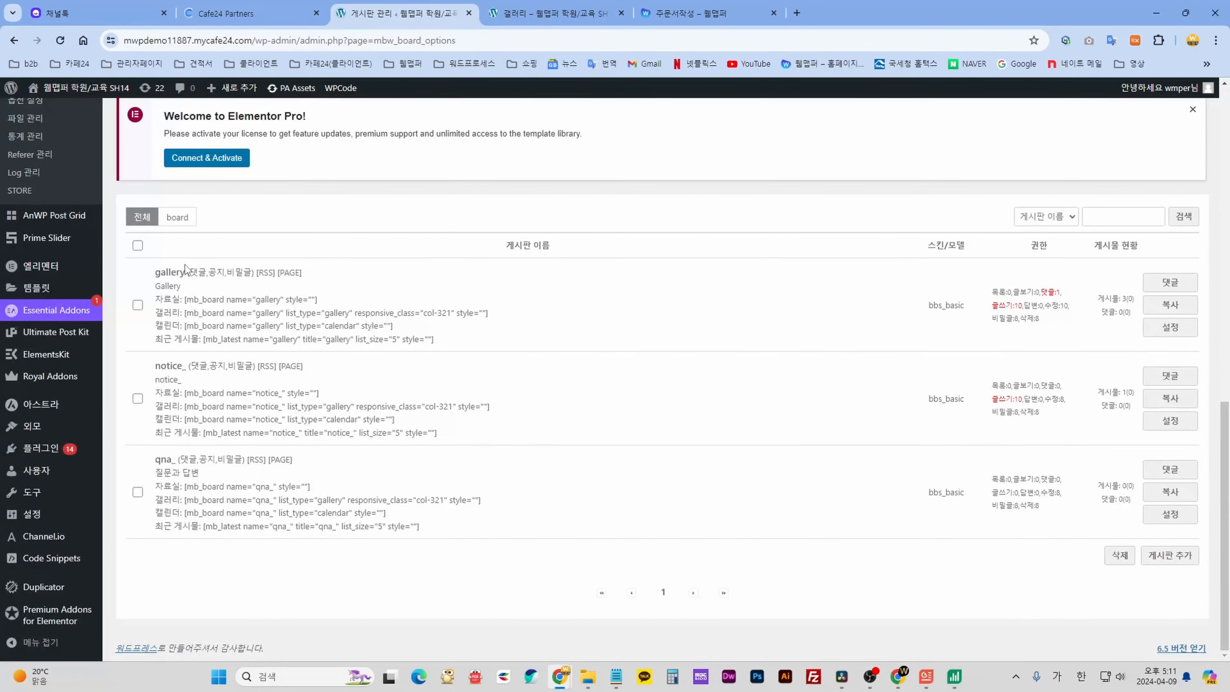
{"action": "left_click", "coordinate": [1170, 327]}
Set the gallery board's 글쓰기 권한 to 10 in 게시판 권한 설정 and save the board settings.
{"action": "key", "text": "ctrl+Tab"}
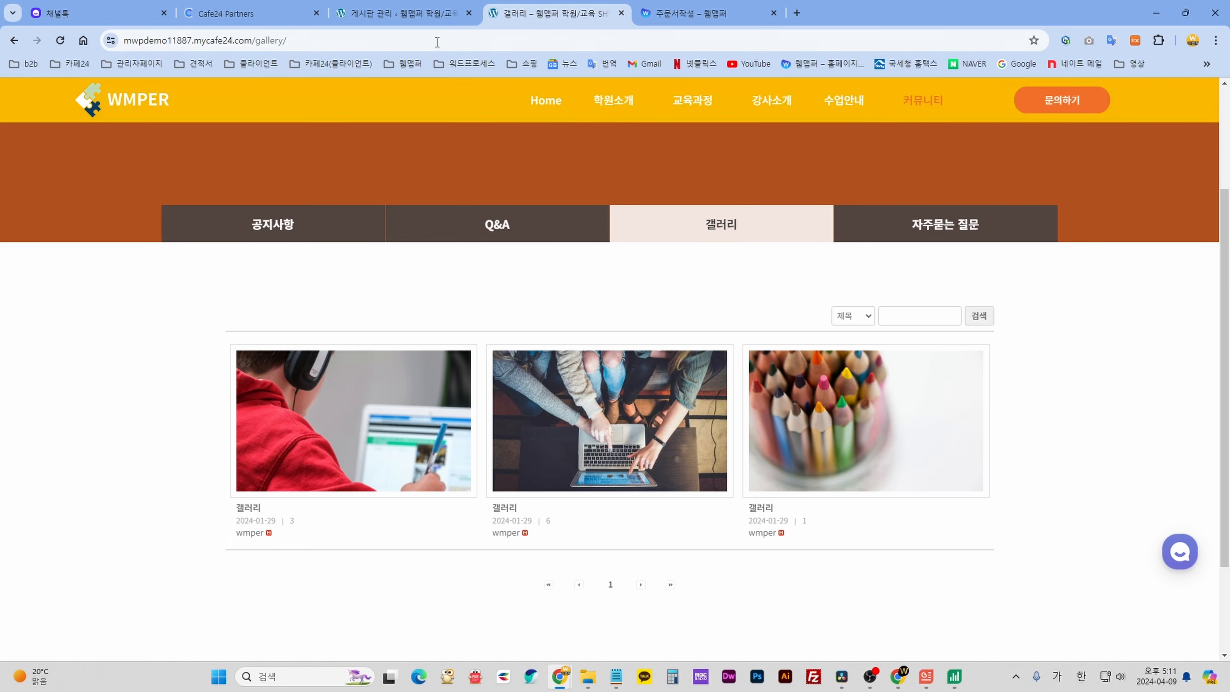
{"action": "key", "text": "ctrl+shift+Tab"}
{"action": "scroll", "coordinate": [597, 473], "scroll_direction": "down", "scroll_amount": 15}
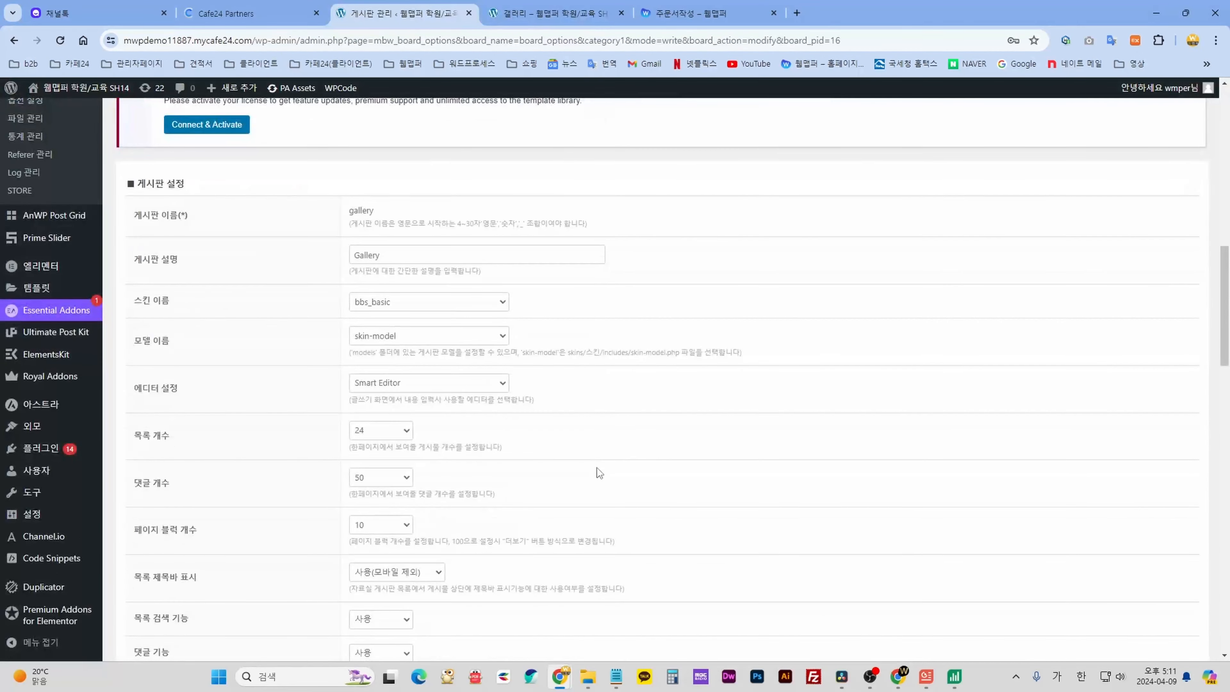
{"action": "scroll", "coordinate": [596, 467], "scroll_direction": "down", "scroll_amount": 15}
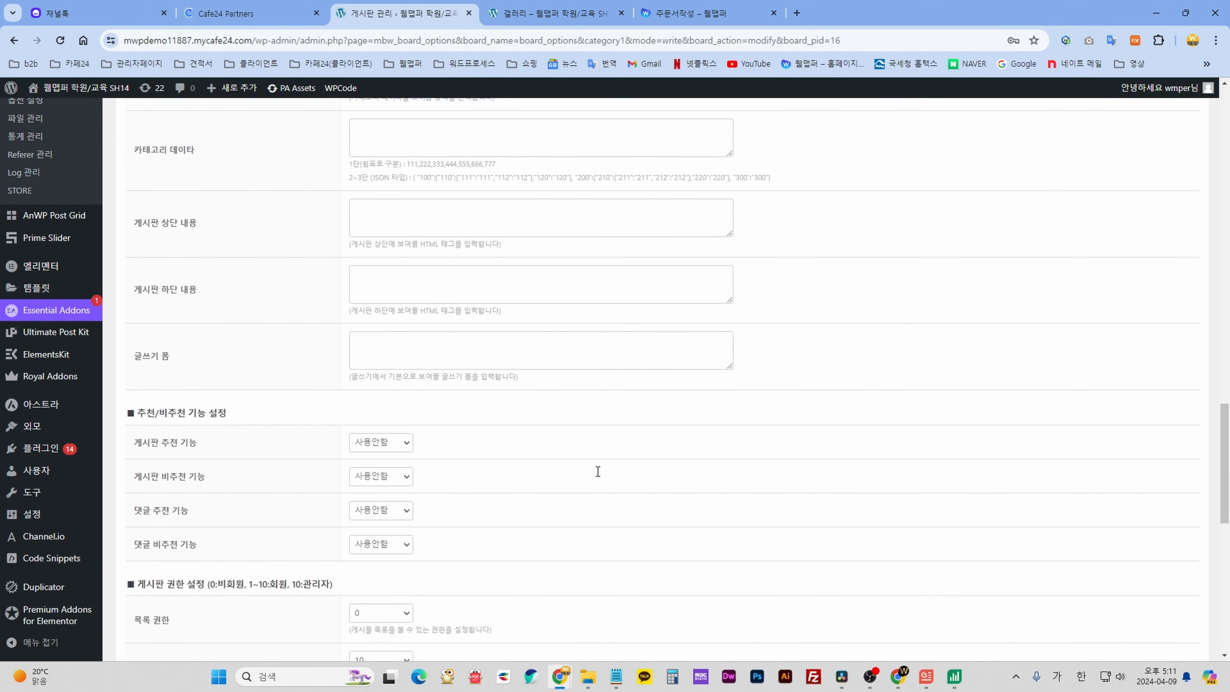
{"action": "scroll", "coordinate": [597, 471], "scroll_direction": "down", "scroll_amount": 8}
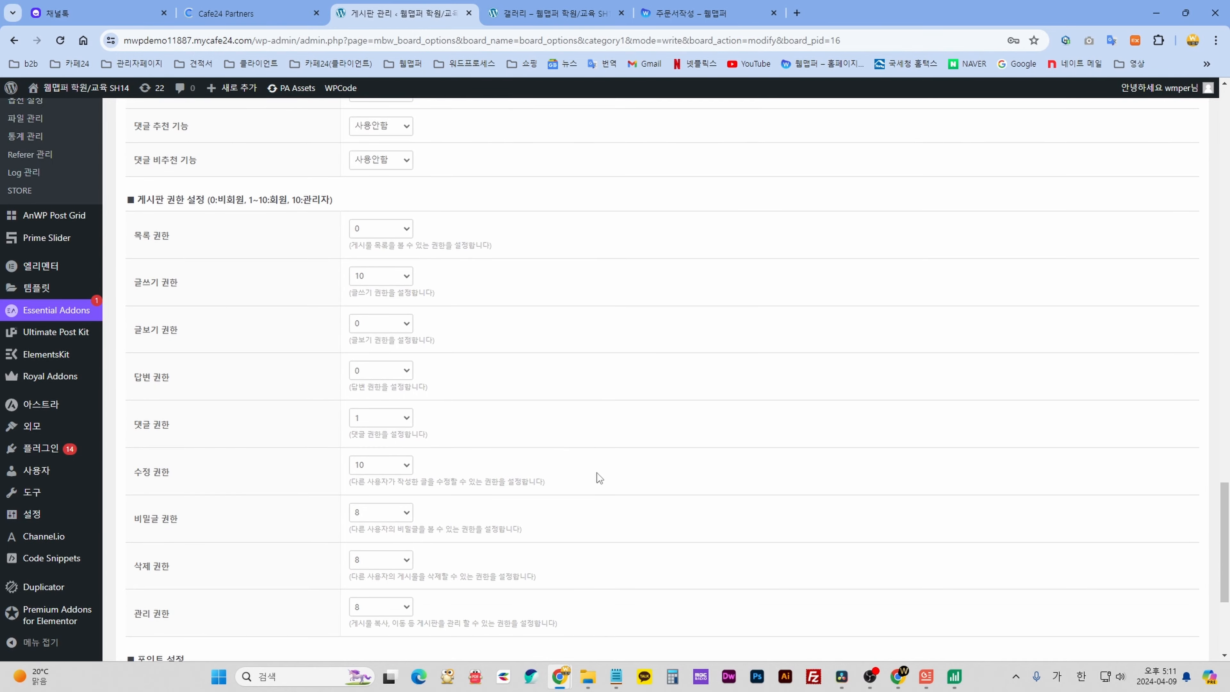
{"action": "left_click", "coordinate": [386, 280]}
{"action": "left_click", "coordinate": [382, 293]}
{"action": "left_click", "coordinate": [392, 279]}
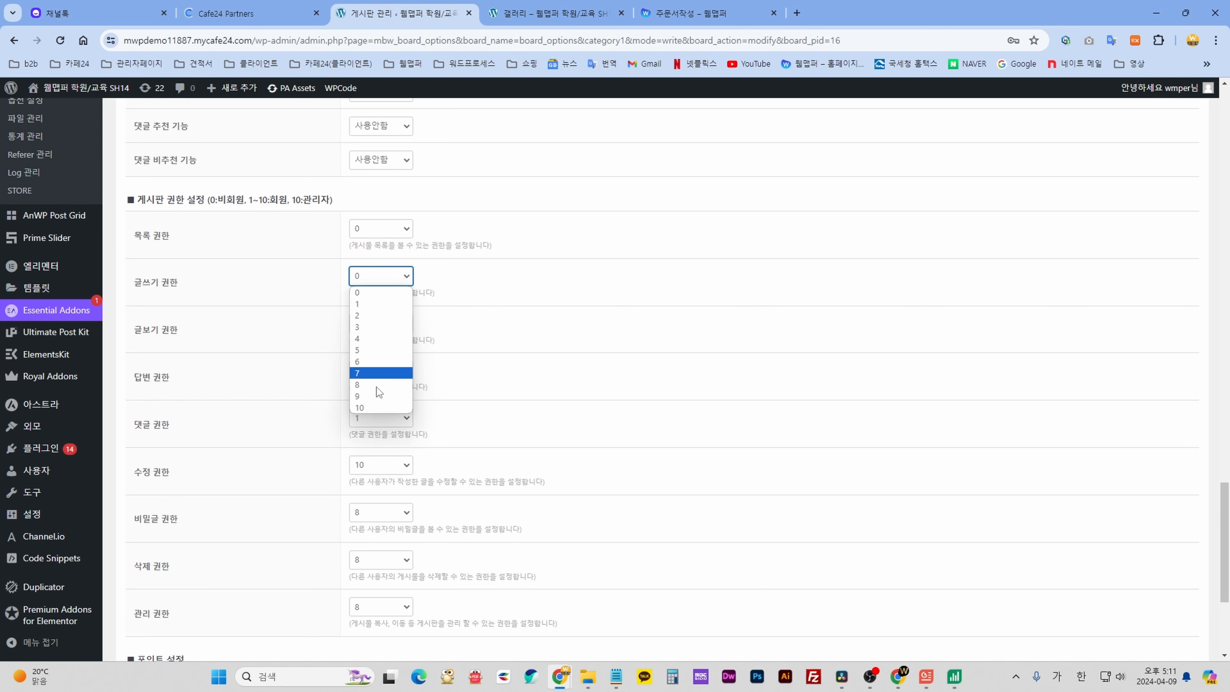
{"action": "left_click", "coordinate": [383, 408]}
{"action": "left_click", "coordinate": [861, 479]}
{"action": "scroll", "coordinate": [872, 489], "scroll_direction": "down", "scroll_amount": 5}
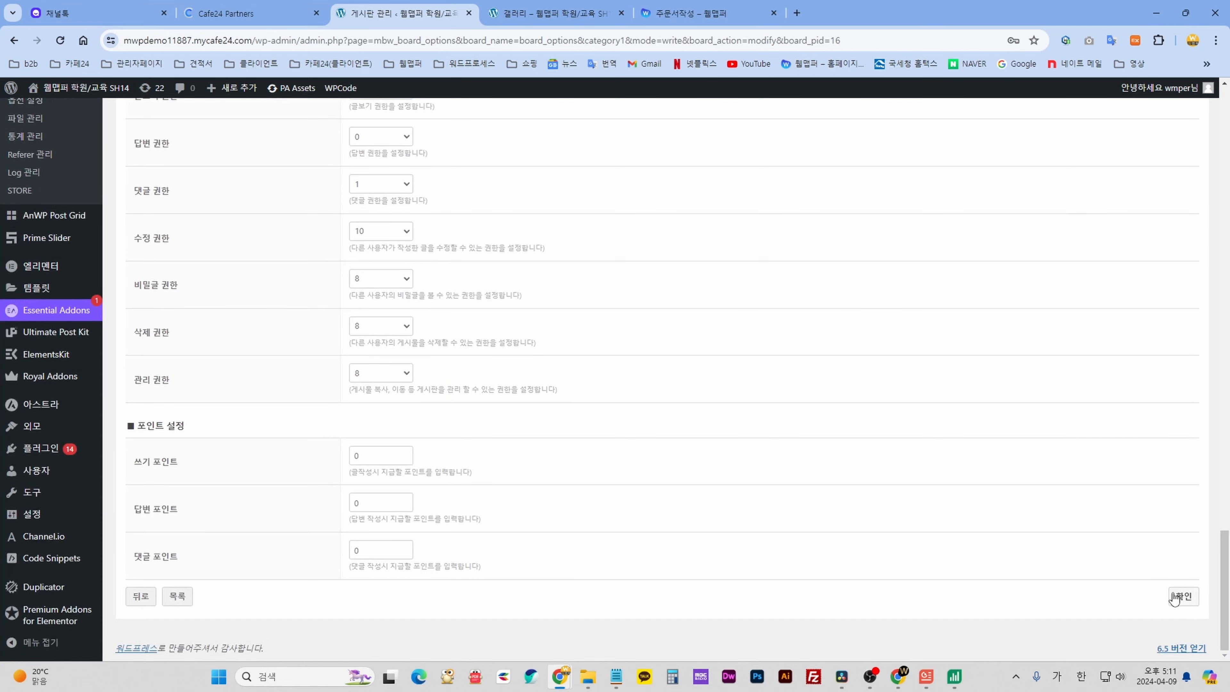
{"action": "left_click", "coordinate": [1174, 598]}
Open the 자주묻는 질문 page on the live site and look over its question accordion.
{"action": "key", "text": "ctrl+Tab"}
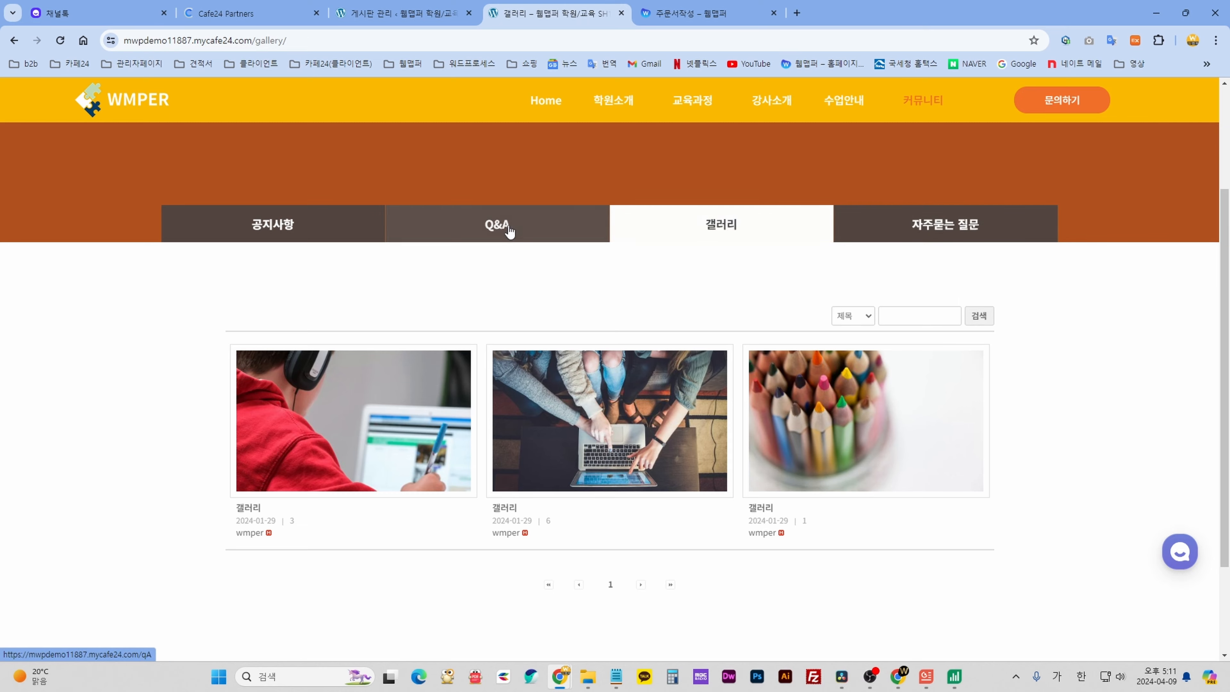
{"action": "left_click", "coordinate": [569, 231]}
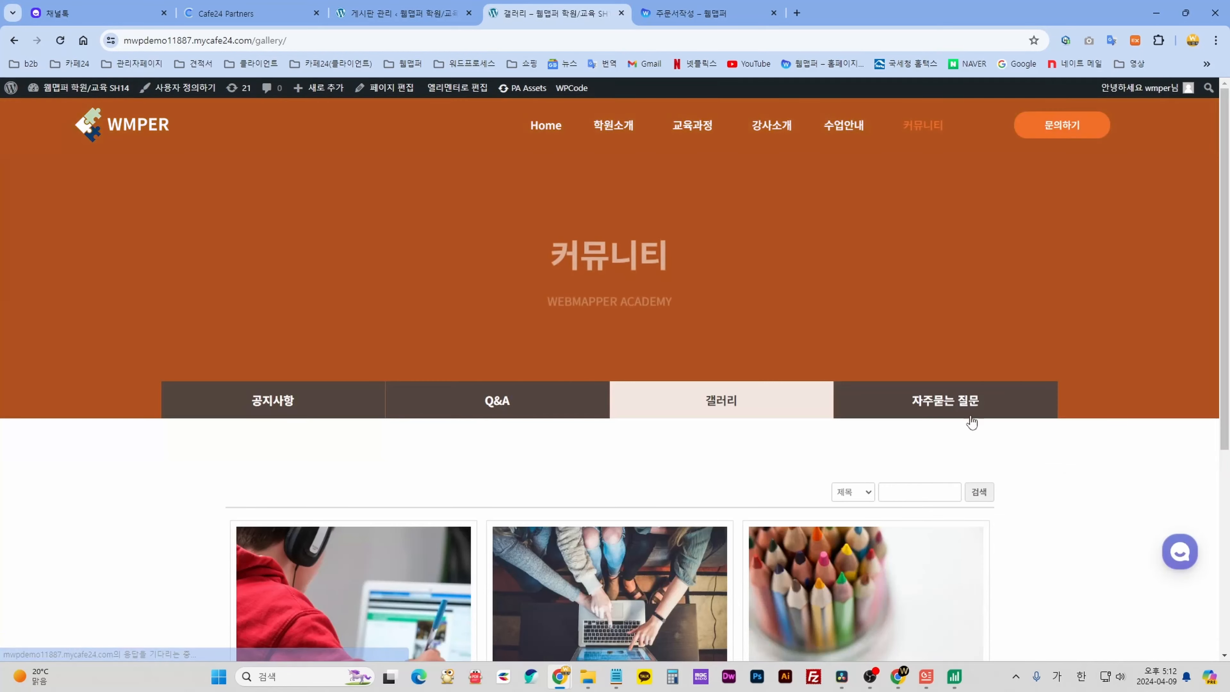
{"action": "left_click", "coordinate": [953, 408]}
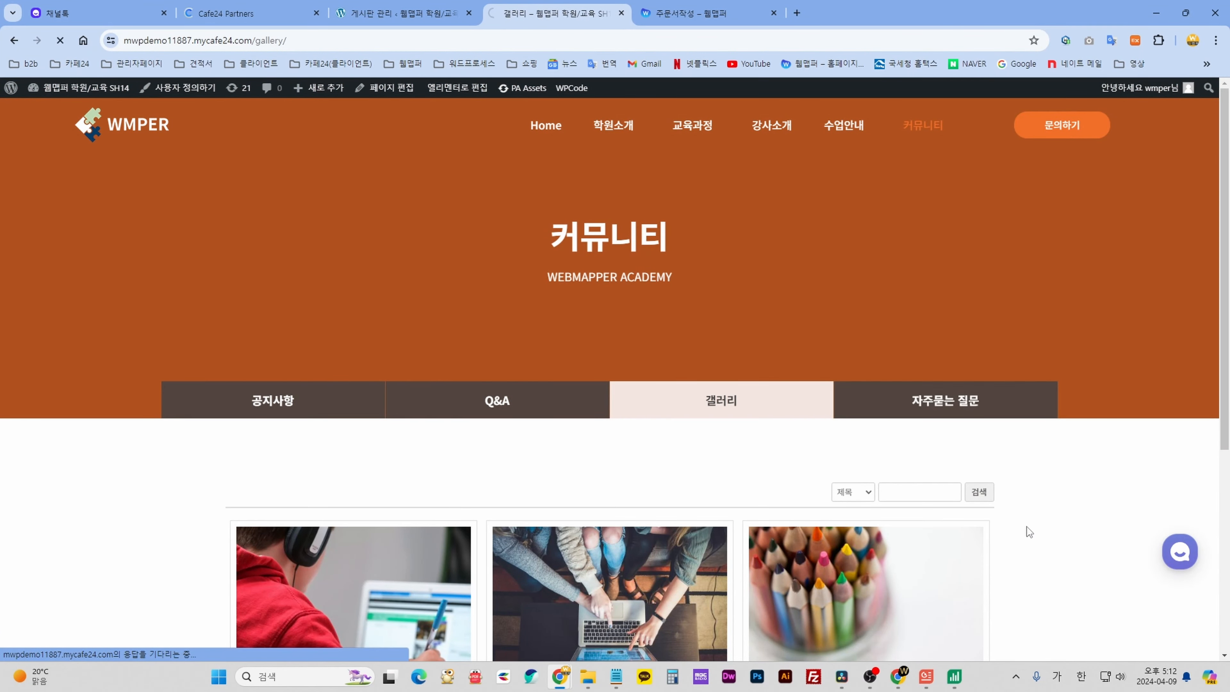
{"action": "scroll", "coordinate": [1030, 531], "scroll_direction": "down", "scroll_amount": 4}
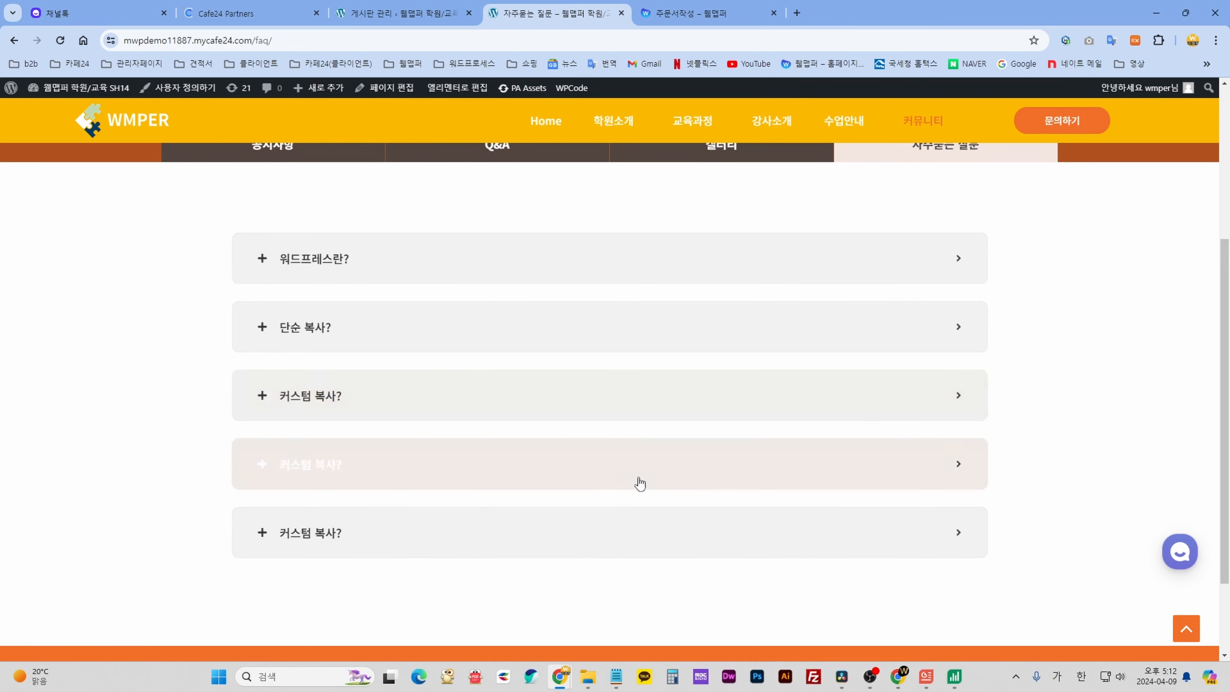
Open the 자주묻는 질문 page for editing in Elementor from the WordPress page list.
{"action": "left_click", "coordinate": [409, 18]}
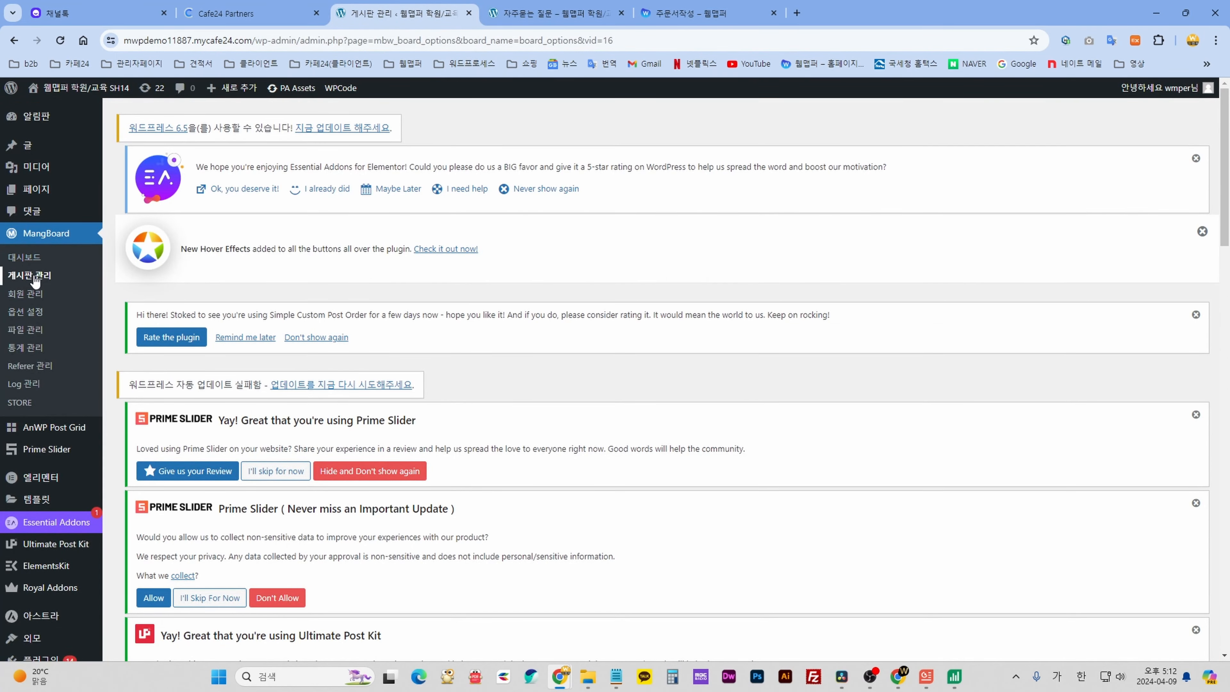
{"action": "left_click", "coordinate": [25, 192]}
{"action": "scroll", "coordinate": [406, 335], "scroll_direction": "down", "scroll_amount": 15}
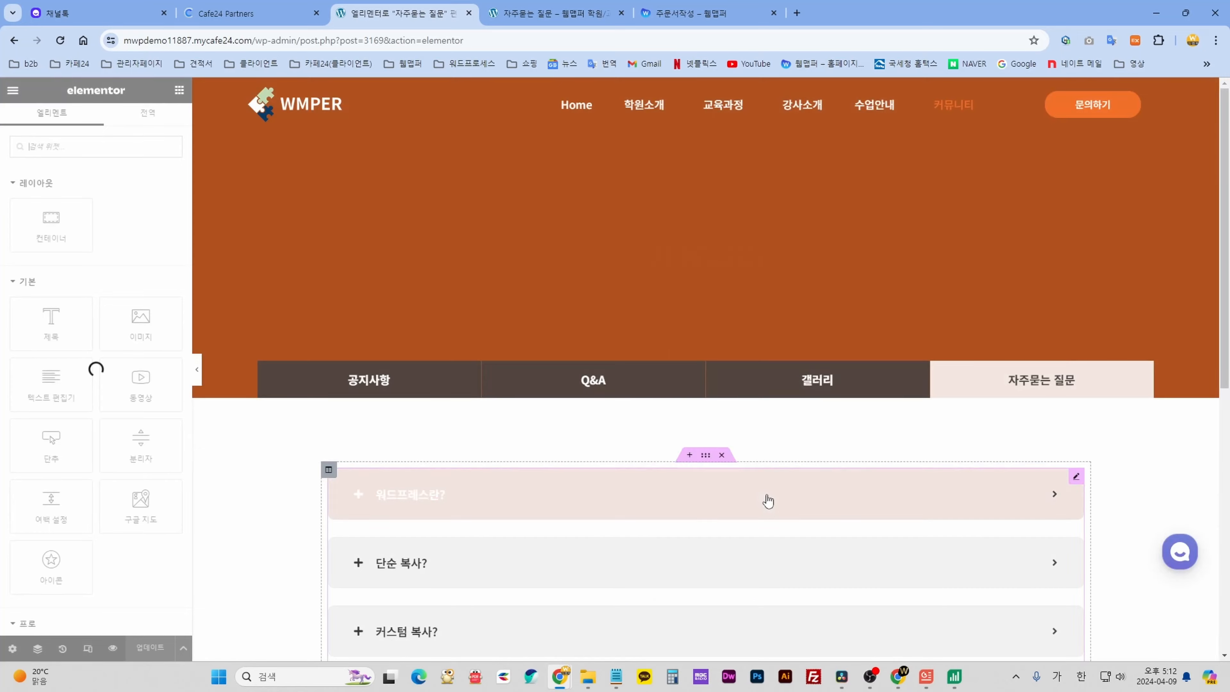
Open the FAQ Advanced Accordion widget for editing and expand its Content Settings.
{"action": "scroll", "coordinate": [769, 500], "scroll_direction": "down", "scroll_amount": 3}
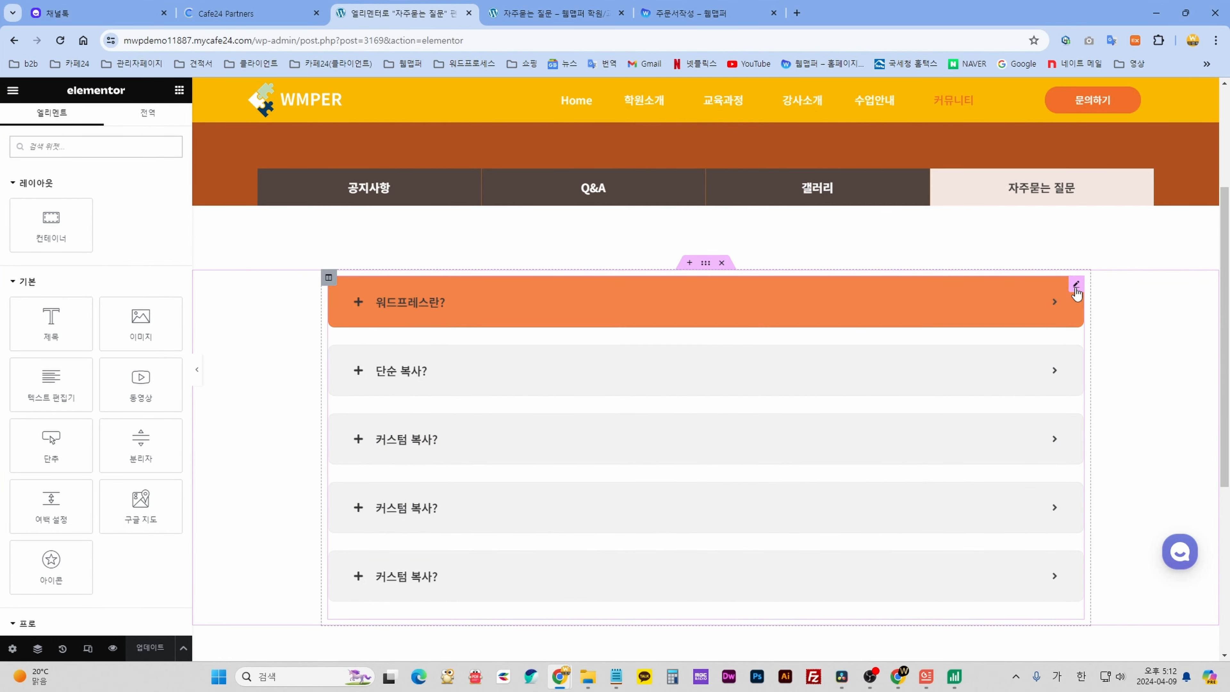
{"action": "scroll", "coordinate": [505, 286], "scroll_direction": "up", "scroll_amount": 3}
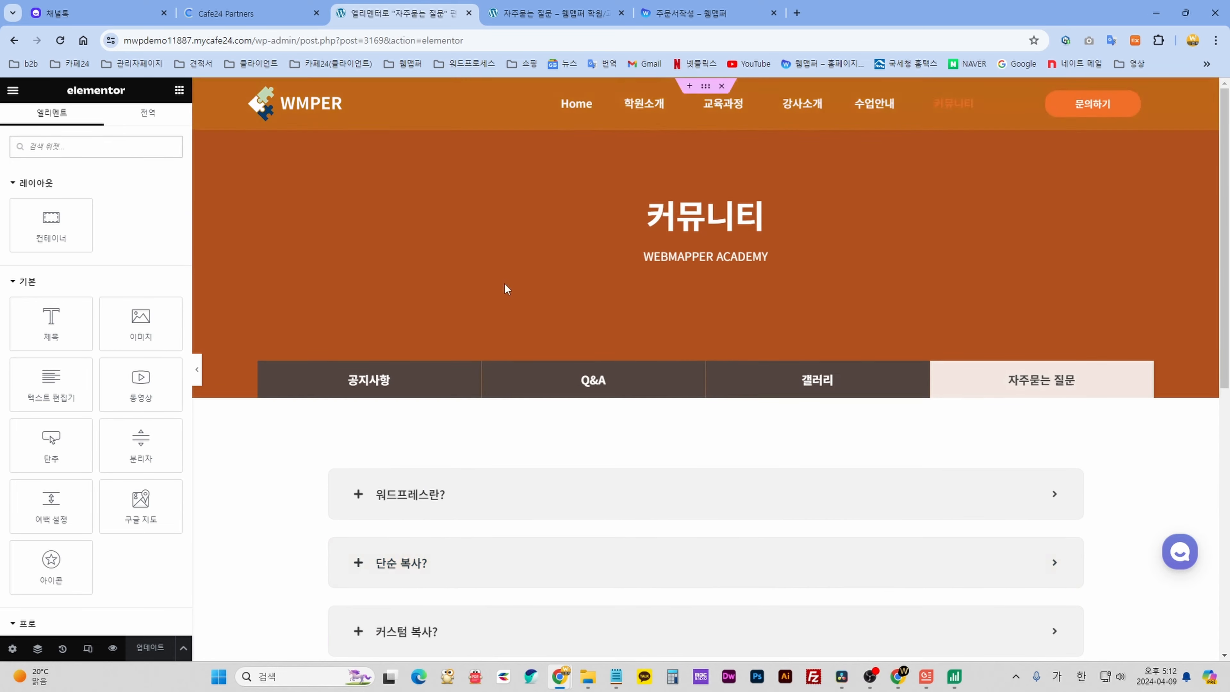
{"action": "scroll", "coordinate": [943, 441], "scroll_direction": "down", "scroll_amount": 3}
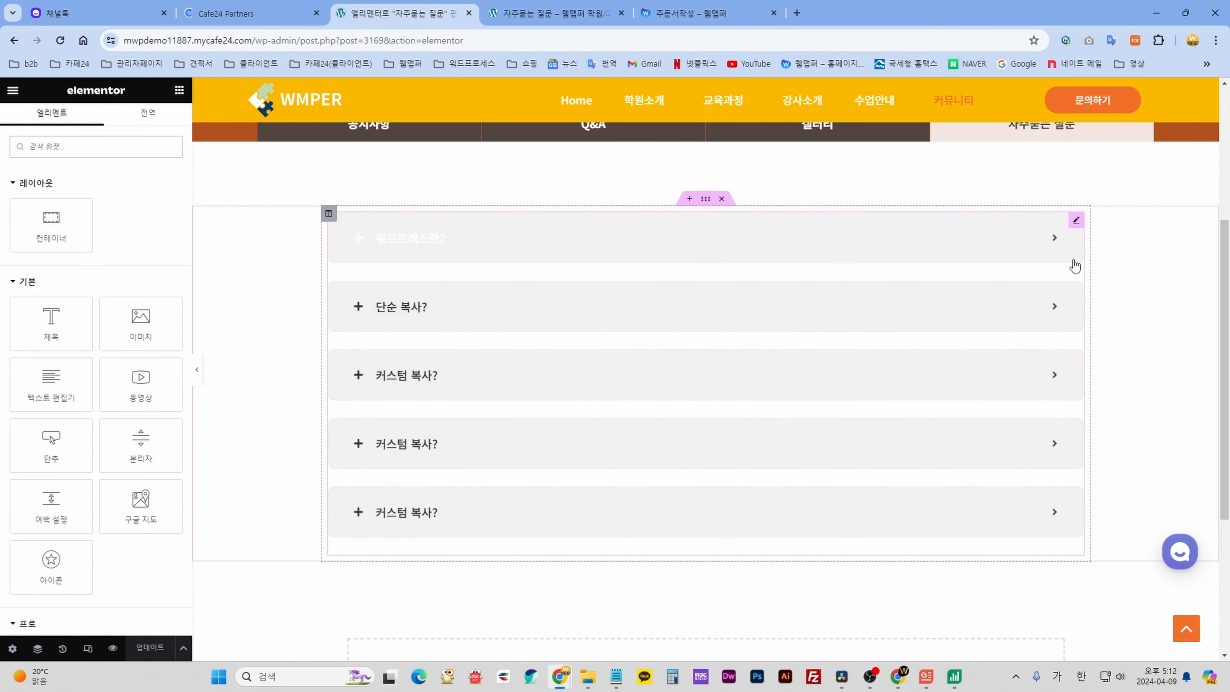
{"action": "left_click", "coordinate": [1076, 222]}
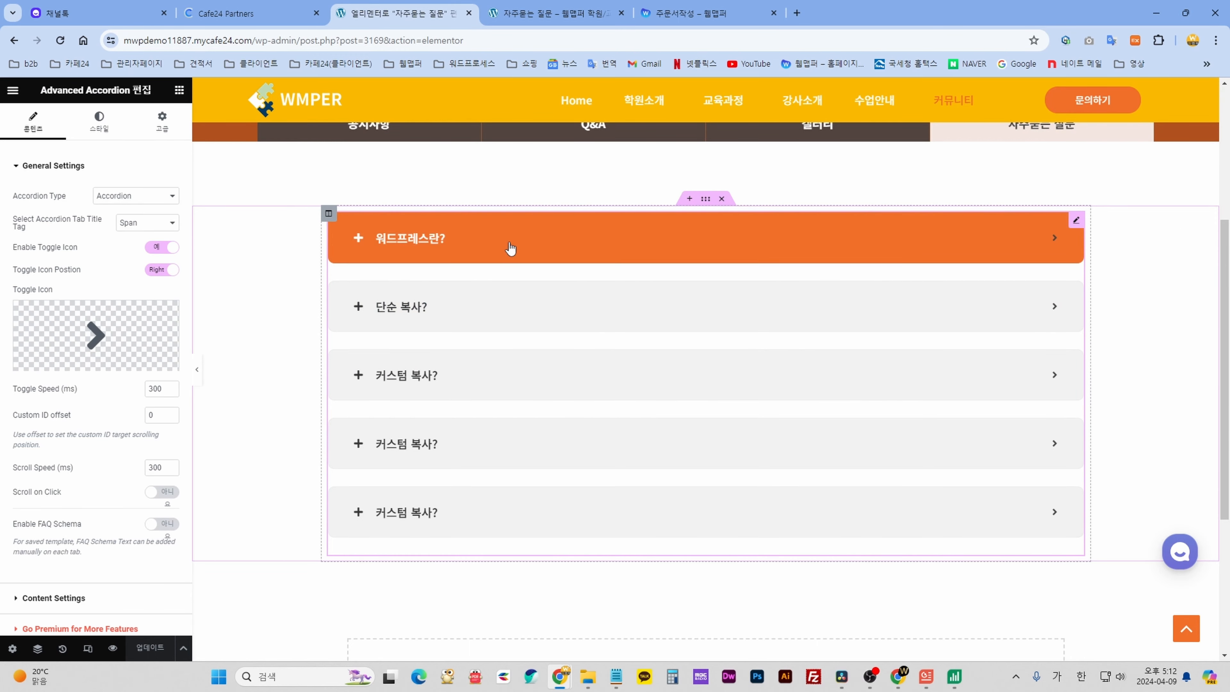
{"action": "left_click", "coordinate": [57, 167]}
{"action": "left_click", "coordinate": [57, 203]}
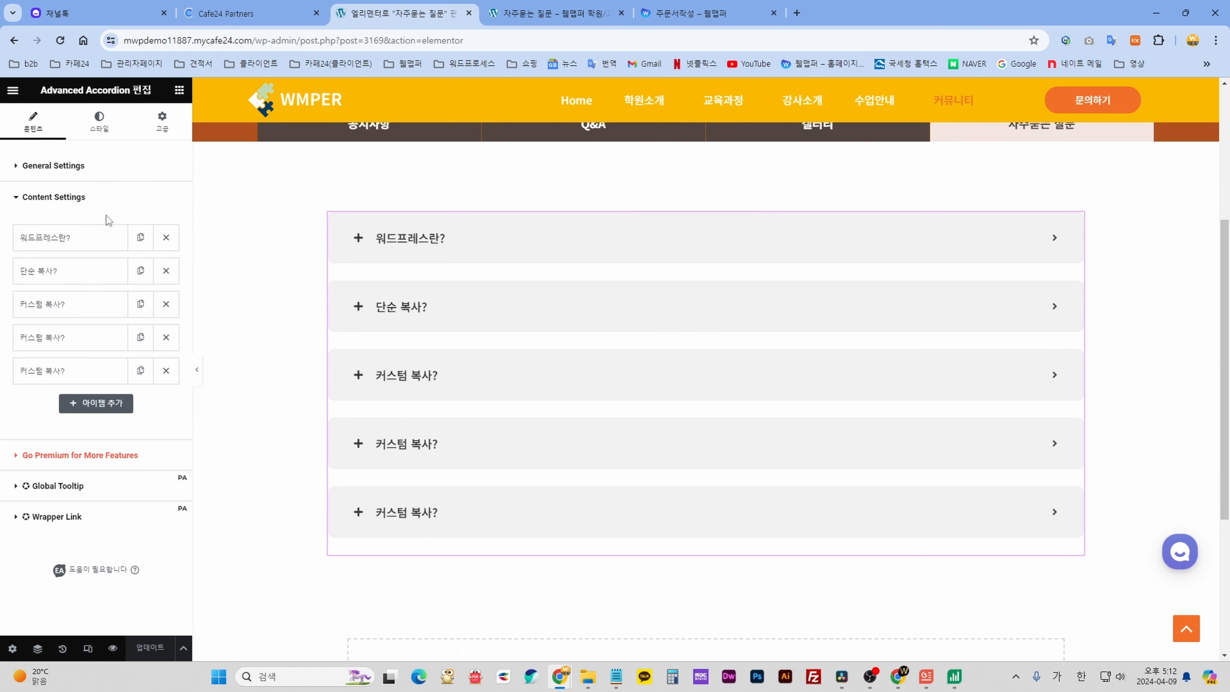
Expand the 워드프레스란? accordion item and examine its Tab Title and Tab Content fields.
{"action": "left_click", "coordinate": [79, 242]}
{"action": "scroll", "coordinate": [108, 428], "scroll_direction": "down", "scroll_amount": 3}
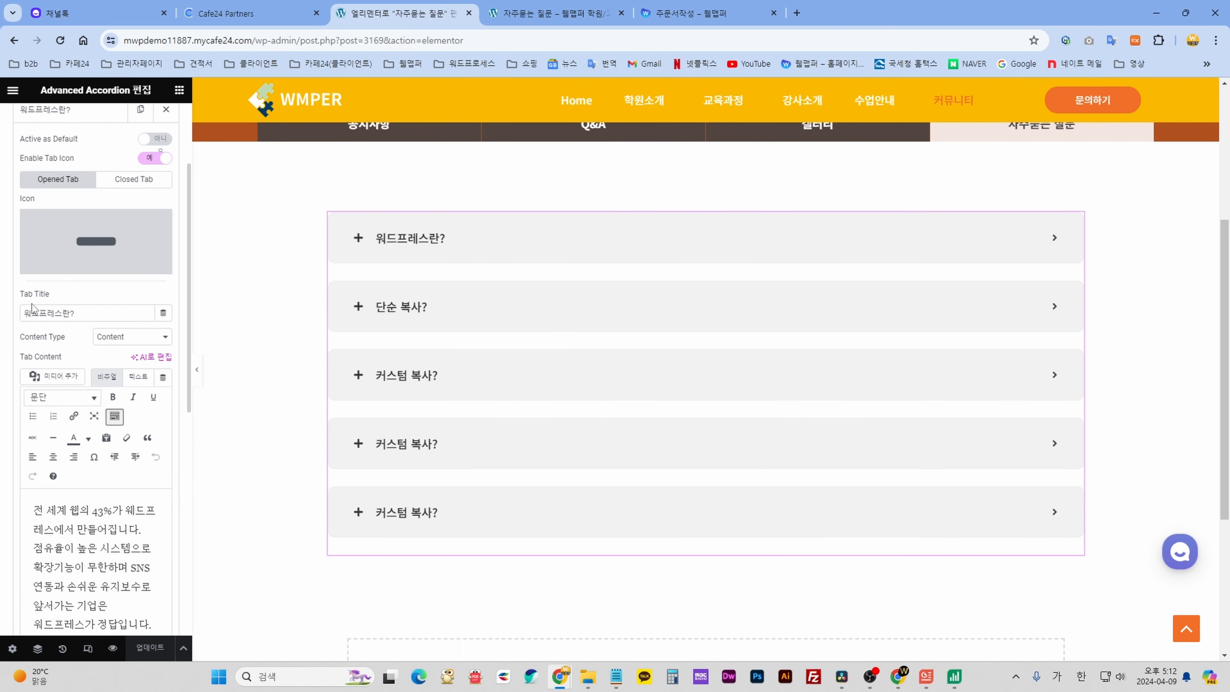
{"action": "left_click_drag", "start_coordinate": [87, 313], "coordinate": [17, 317]}
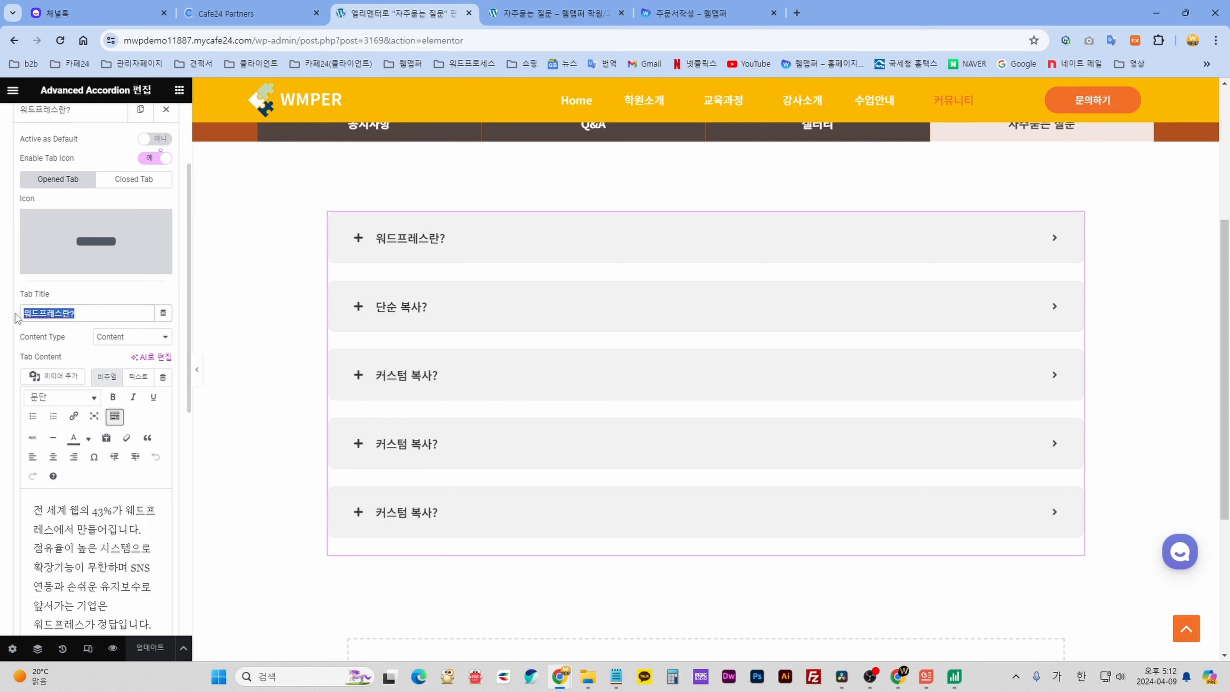
{"action": "left_click", "coordinate": [91, 313]}
{"action": "left_click_drag", "start_coordinate": [105, 313], "coordinate": [28, 313]}
{"action": "scroll", "coordinate": [59, 345], "scroll_direction": "down", "scroll_amount": 1}
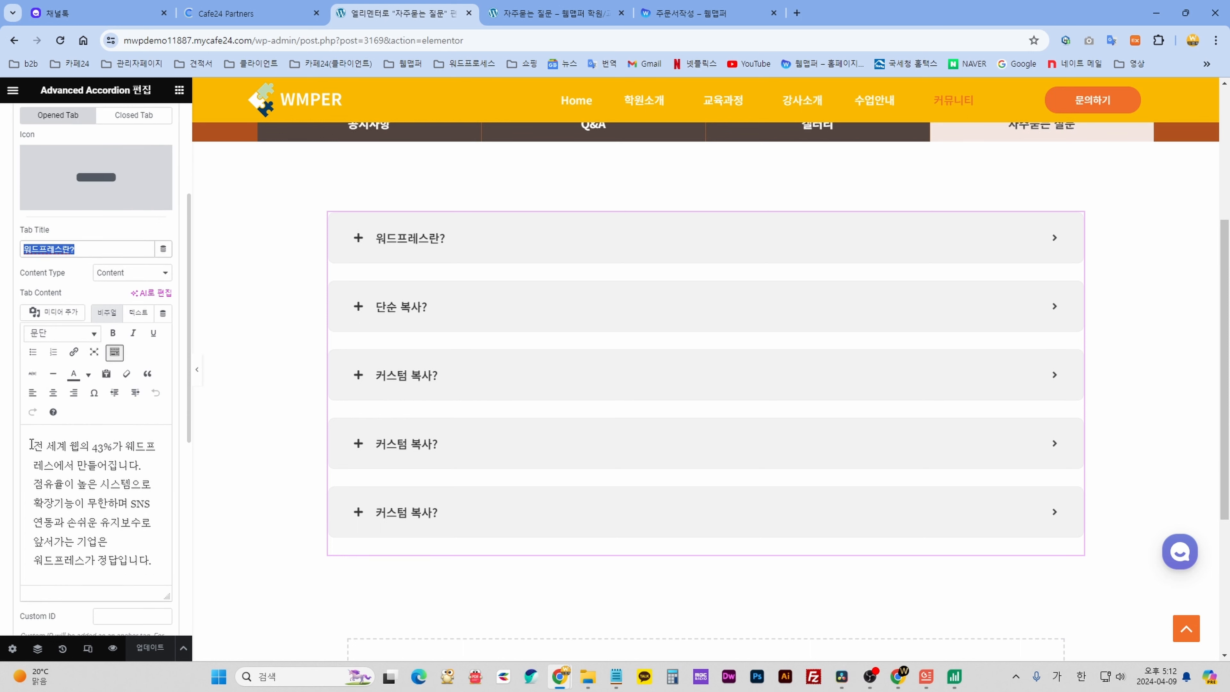
{"action": "left_click_drag", "start_coordinate": [31, 444], "coordinate": [128, 504]}
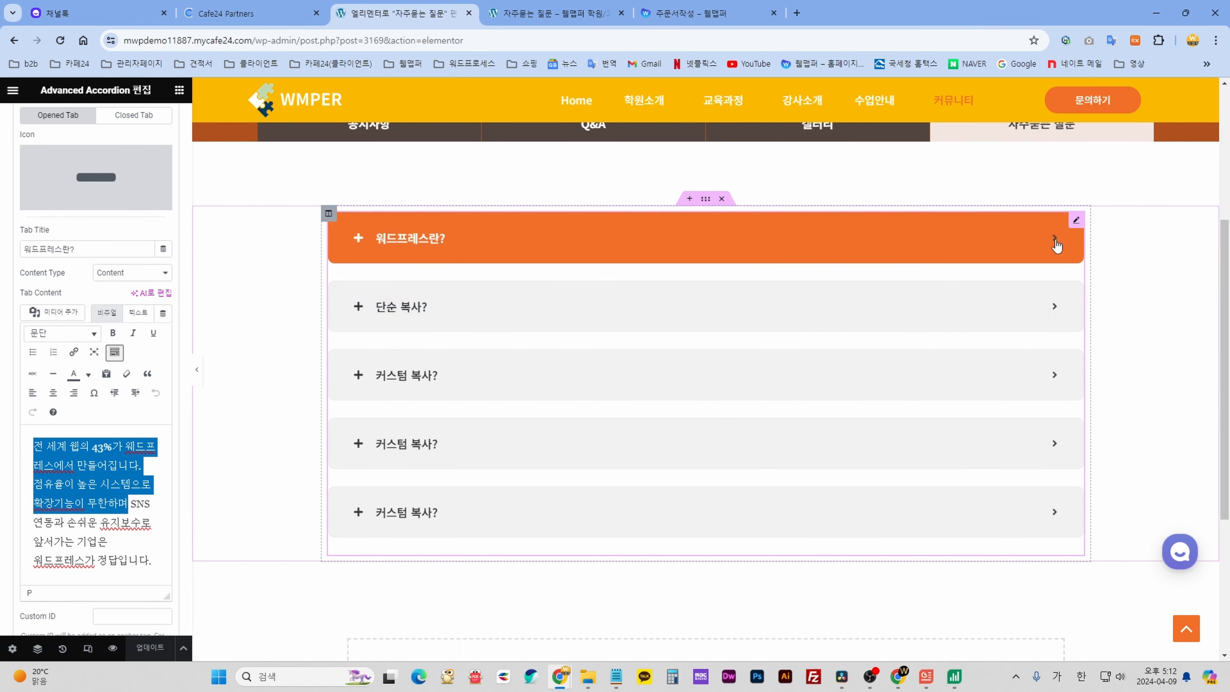
Unfold the 워드프레스란? question in the page preview to view its answer, and collapse the item's settings.
{"action": "left_click", "coordinate": [1057, 245]}
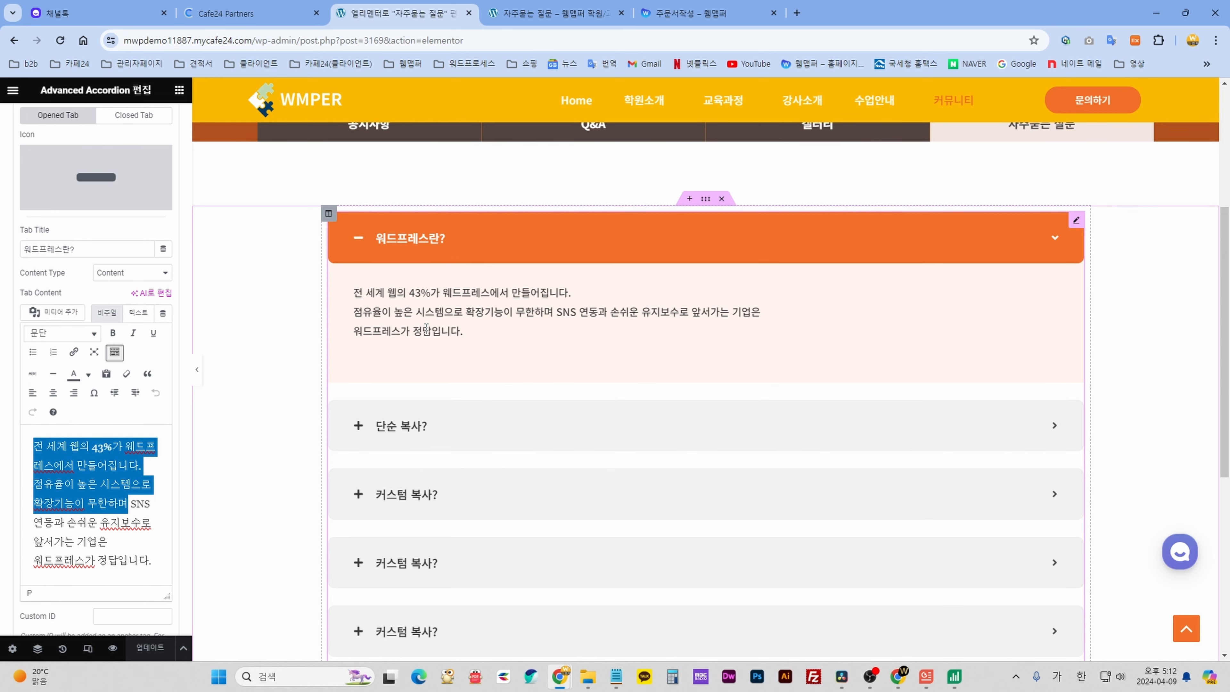
{"action": "scroll", "coordinate": [718, 426], "scroll_direction": "down", "scroll_amount": 1}
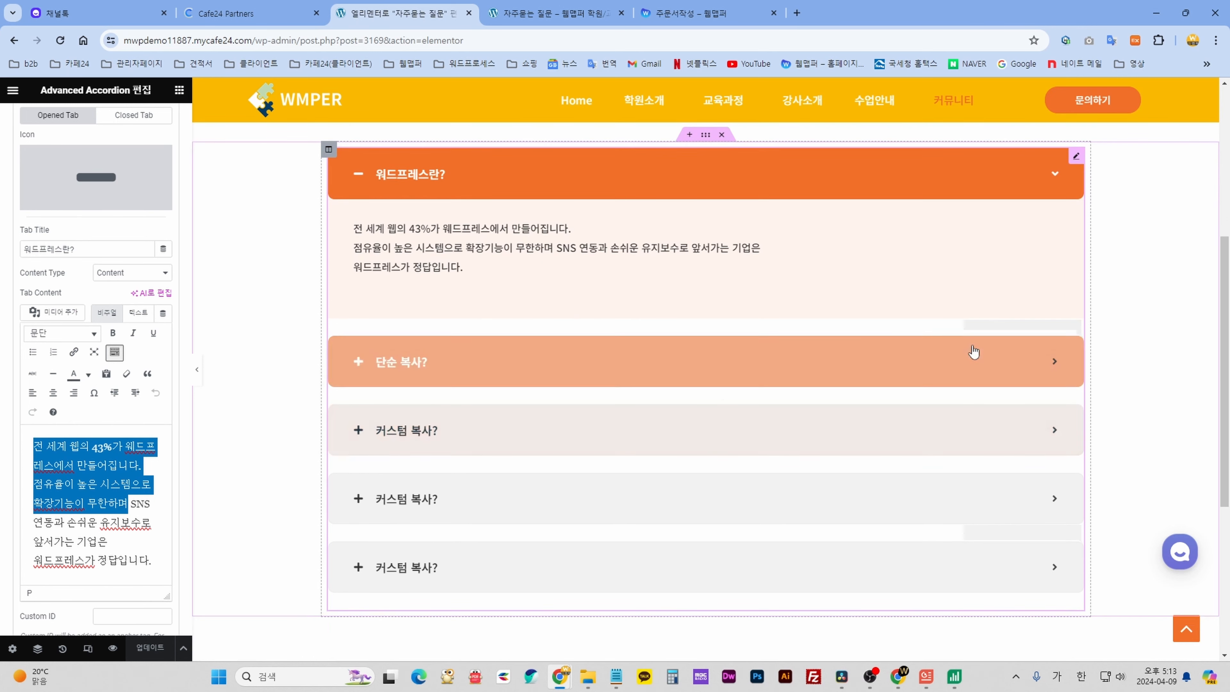
{"action": "scroll", "coordinate": [63, 251], "scroll_direction": "up", "scroll_amount": 4}
{"action": "left_click", "coordinate": [79, 245]}
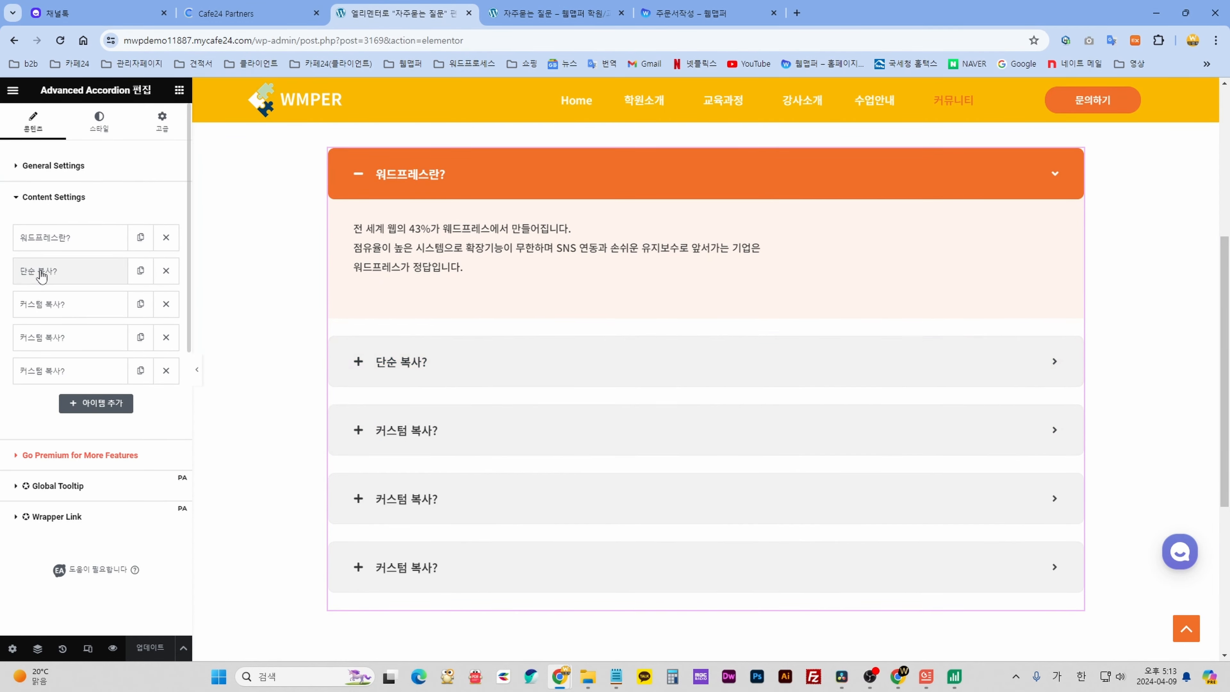
Examine the 단순 복사? item's Tab Title and Tab Content, and collapse its settings again.
{"action": "left_click", "coordinate": [58, 274]}
{"action": "scroll", "coordinate": [58, 274], "scroll_direction": "down", "scroll_amount": 3}
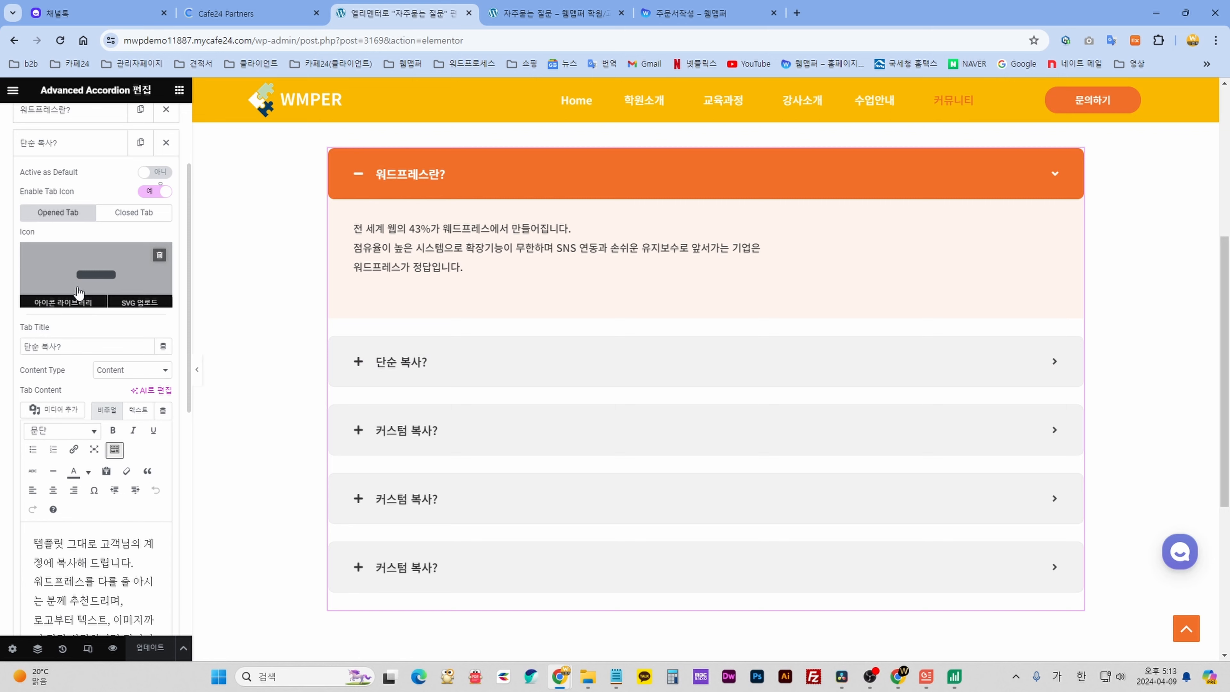
{"action": "triple_click", "coordinate": [82, 349]}
{"action": "scroll", "coordinate": [77, 388], "scroll_direction": "down", "scroll_amount": 3}
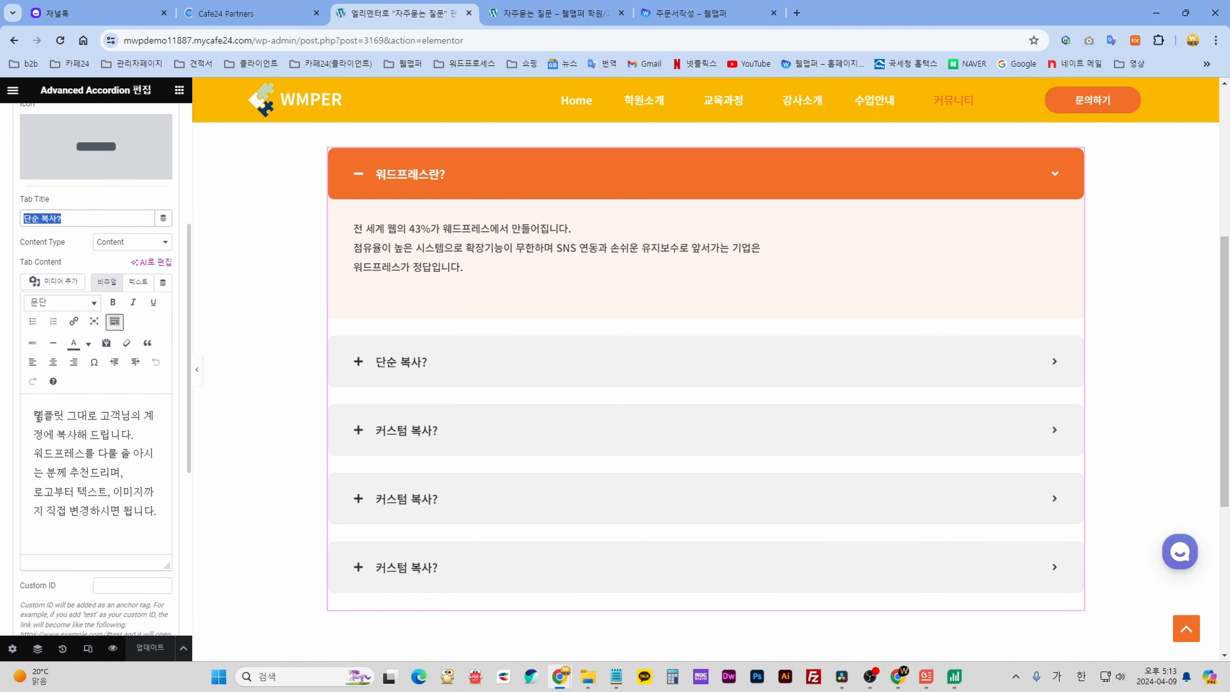
{"action": "left_click_drag", "start_coordinate": [35, 415], "coordinate": [144, 510]}
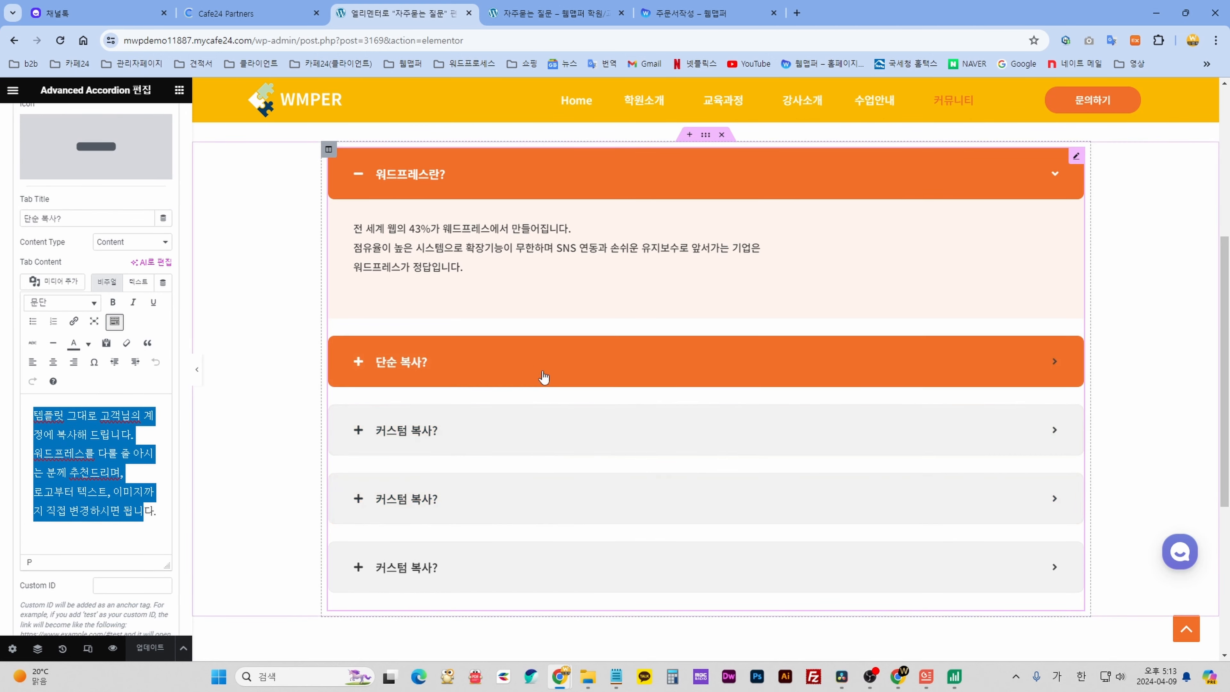
{"action": "scroll", "coordinate": [49, 315], "scroll_direction": "up", "scroll_amount": 5}
{"action": "left_click", "coordinate": [83, 271]}
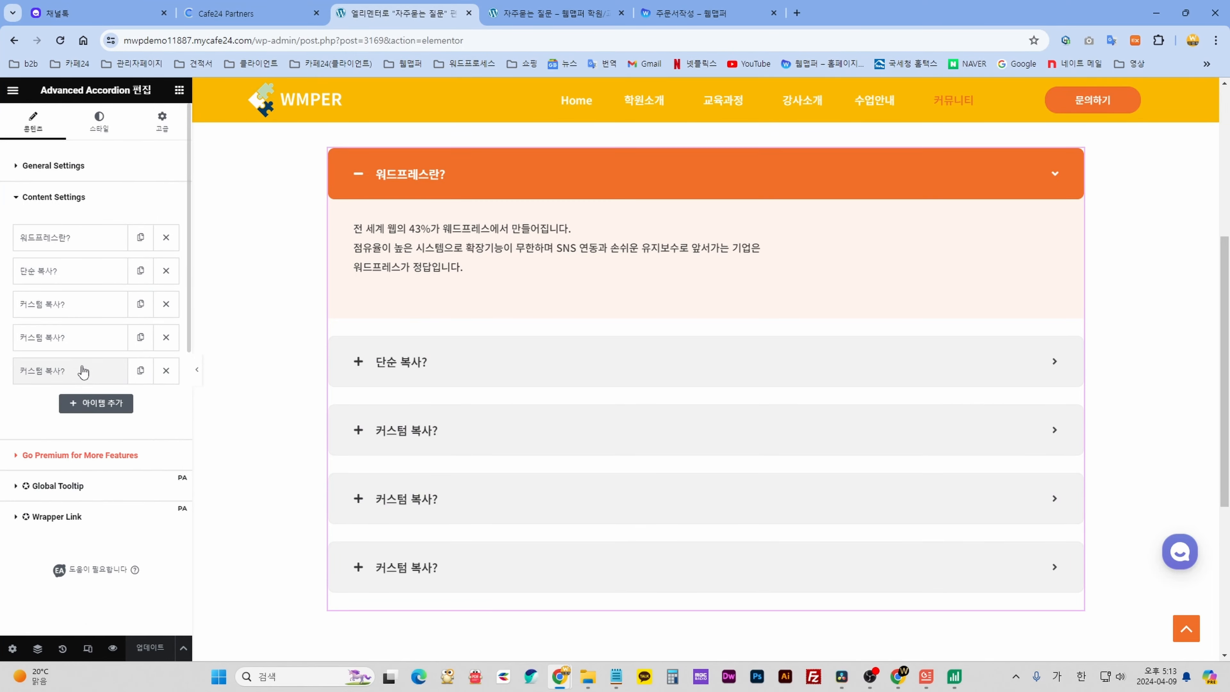
Fold the open 워드프레스란? answer in the accordion preview.
{"action": "scroll", "coordinate": [475, 417], "scroll_direction": "down", "scroll_amount": 3}
{"action": "scroll", "coordinate": [472, 325], "scroll_direction": "up", "scroll_amount": 3}
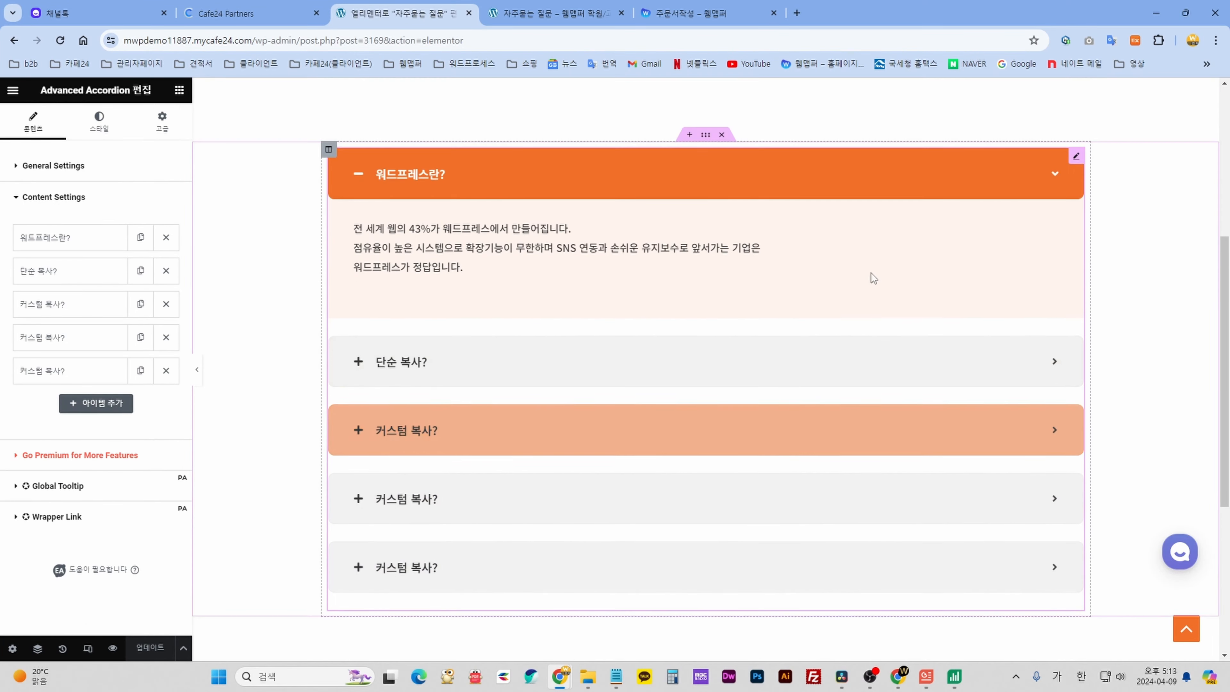
{"action": "left_click", "coordinate": [998, 188]}
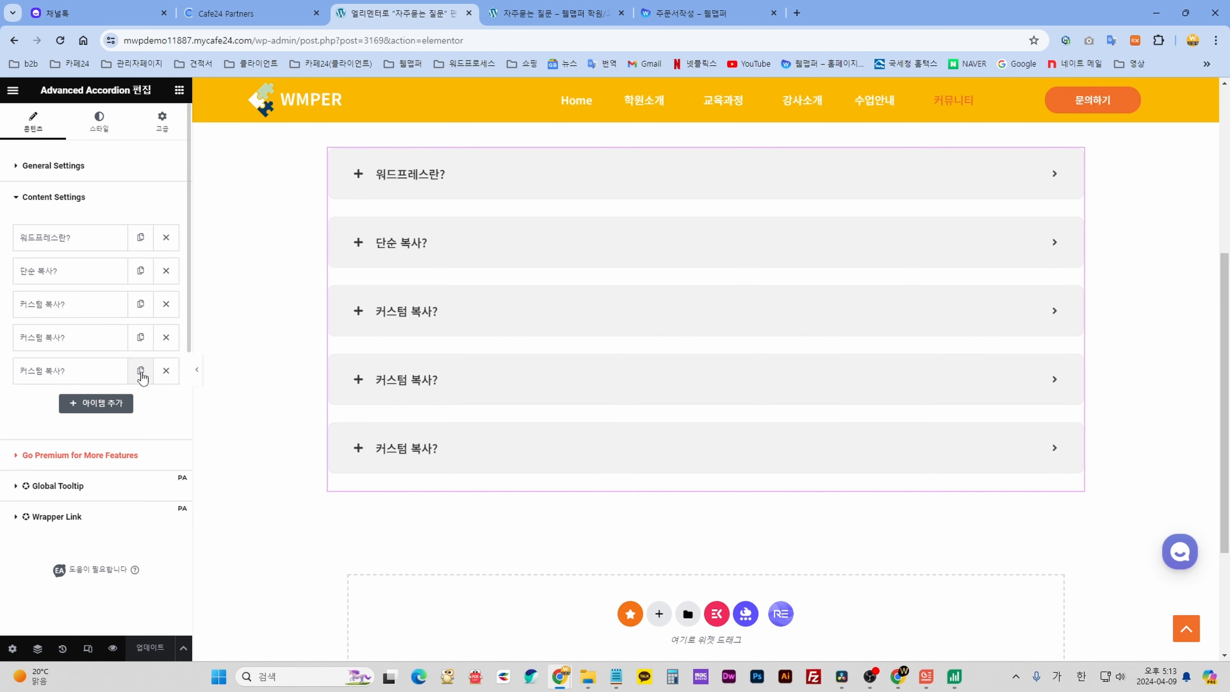
Duplicate the last 커스텀 복사? accordion item, set the copy's Tab Title to 복사방법, and collapse its settings.
{"action": "left_click", "coordinate": [141, 372]}
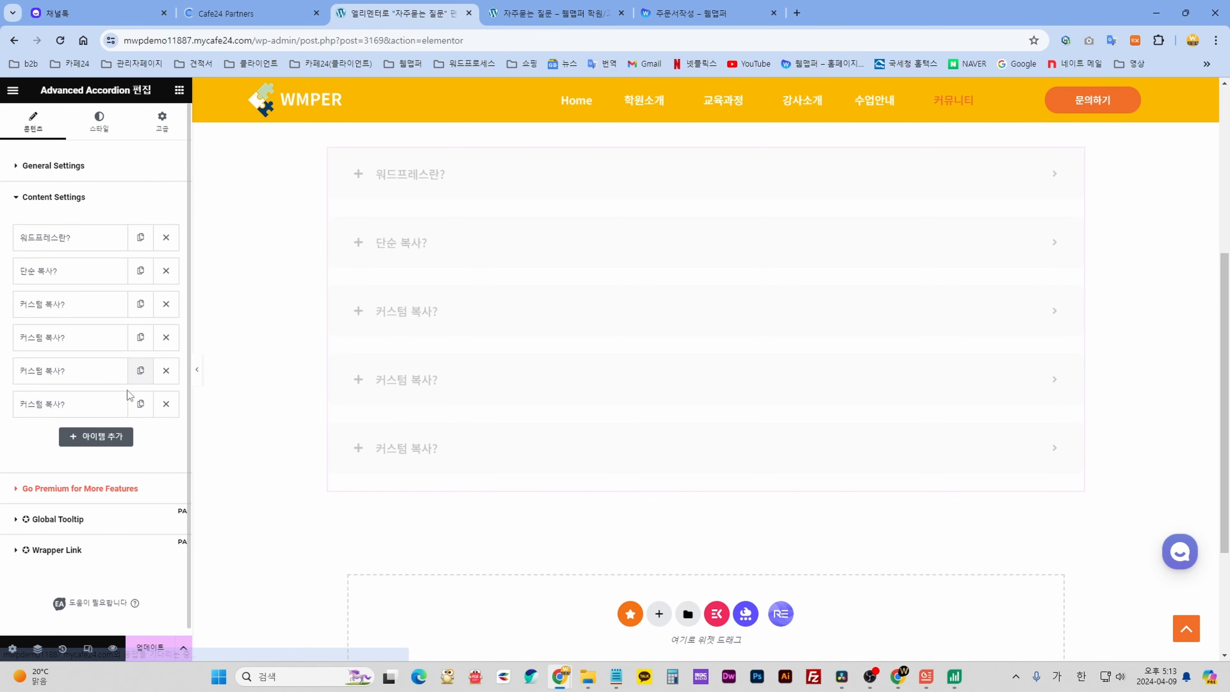
{"action": "left_click", "coordinate": [74, 412]}
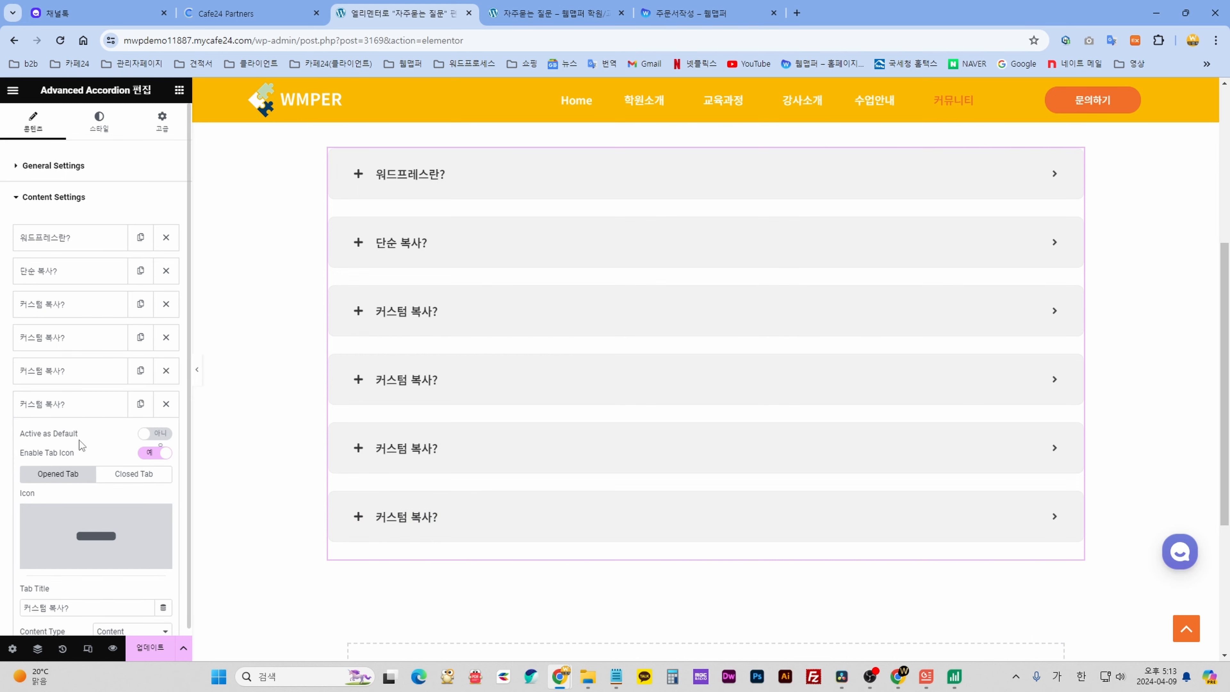
{"action": "scroll", "coordinate": [80, 444], "scroll_direction": "down", "scroll_amount": 4}
{"action": "left_click_drag", "start_coordinate": [80, 417], "coordinate": [9, 424]}
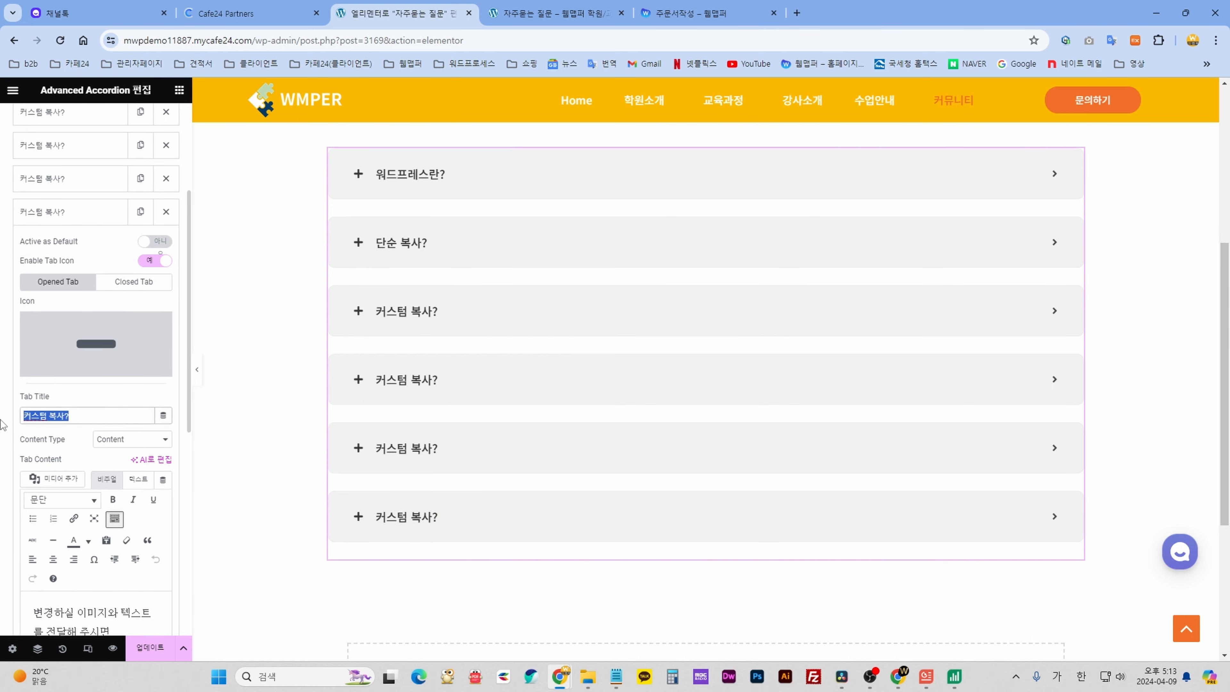
{"action": "type", "text": "복사방법"}
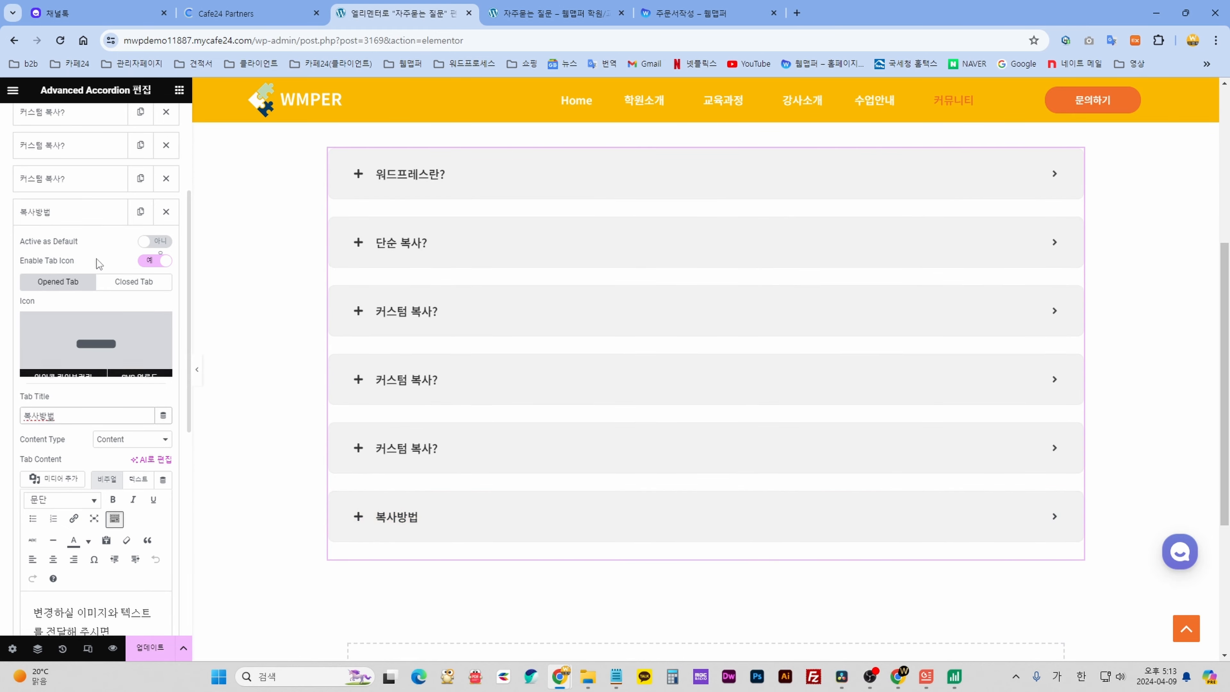
{"action": "left_click", "coordinate": [96, 212]}
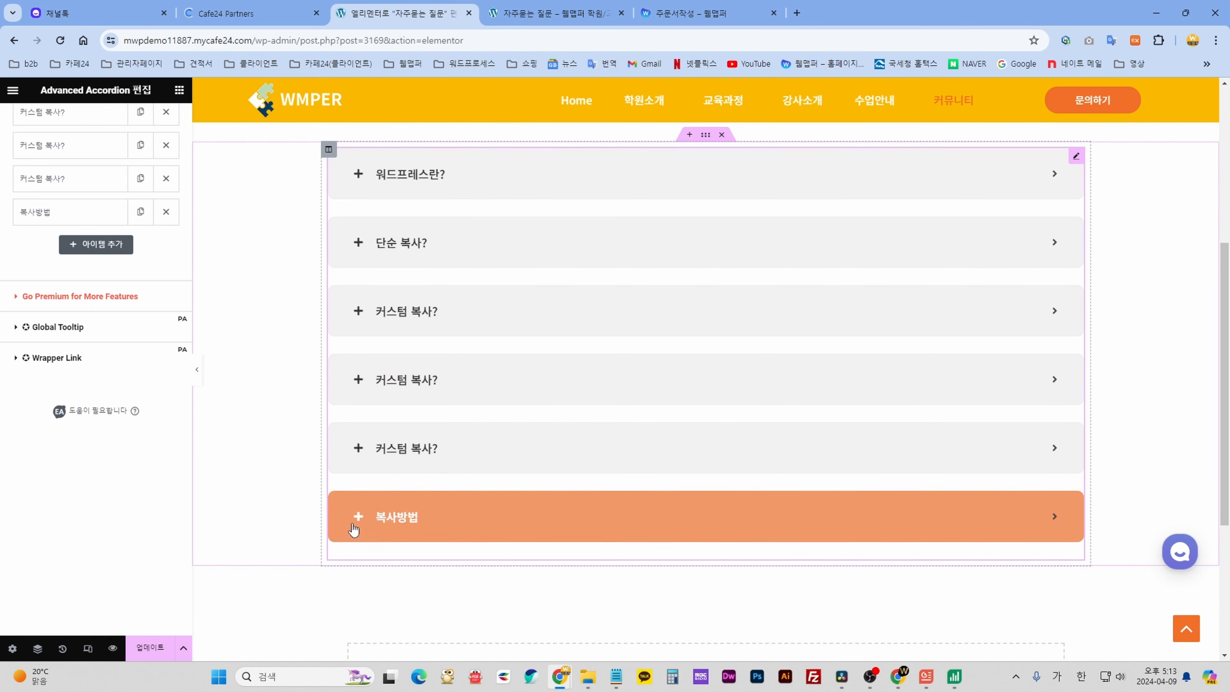
Delete the 복사방법 accordion item and update the page.
{"action": "scroll", "coordinate": [92, 511], "scroll_direction": "up", "scroll_amount": 2}
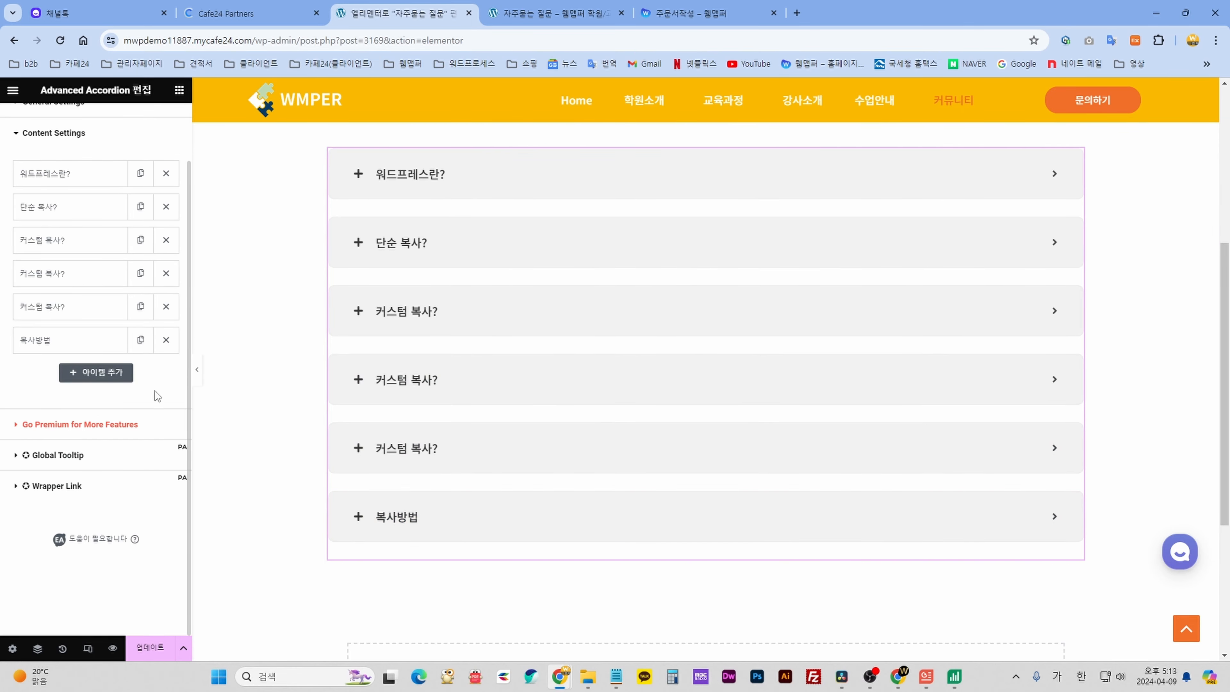
{"action": "left_click", "coordinate": [166, 340]}
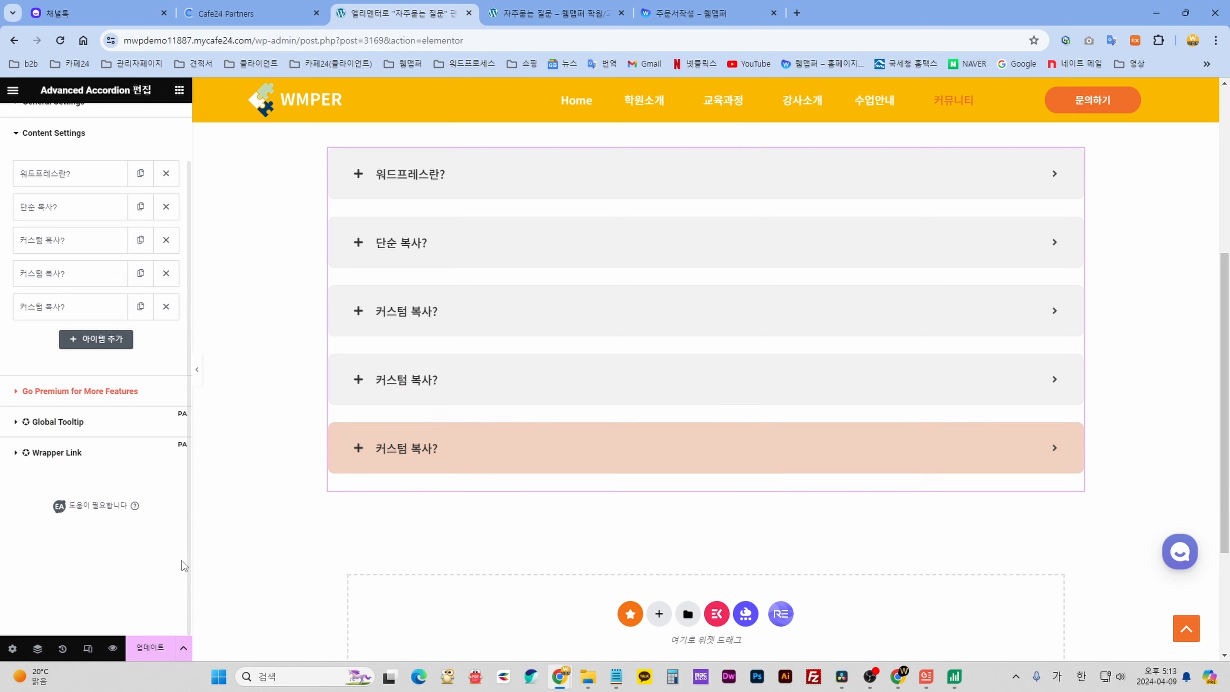
{"action": "left_click", "coordinate": [156, 648]}
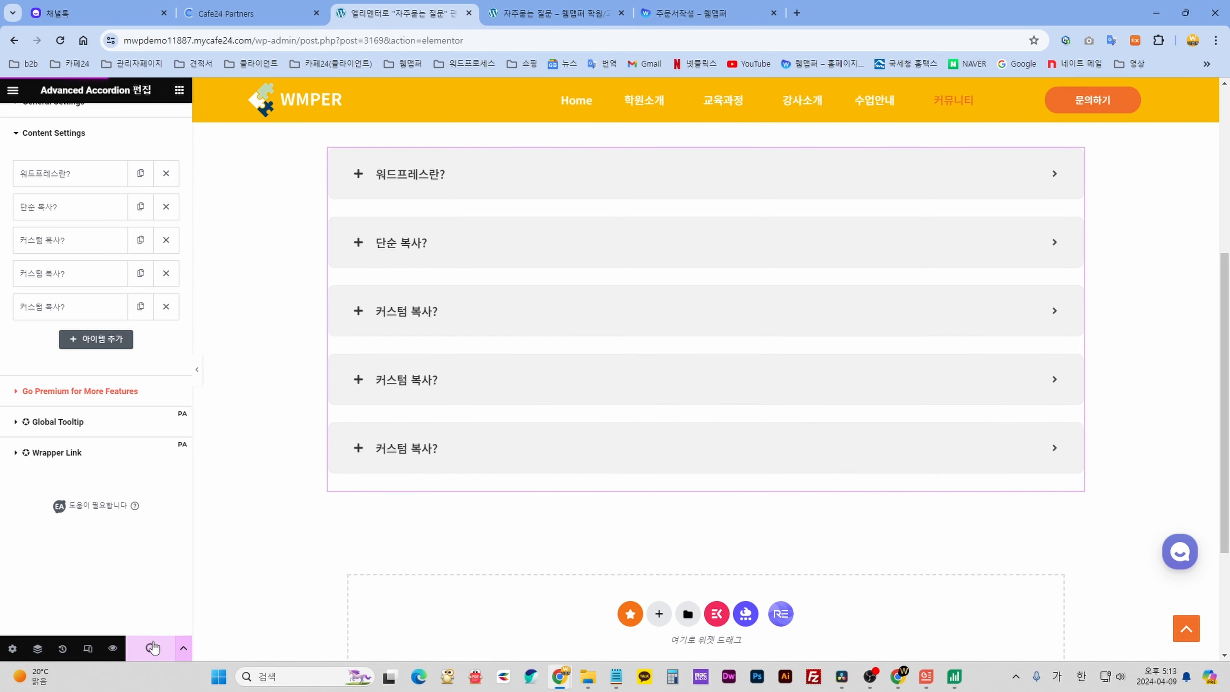
Preview the 자주묻는 질문 page's accordion list, and open the site's 문의하기 page to examine its inquiry form.
{"action": "left_click", "coordinate": [112, 649]}
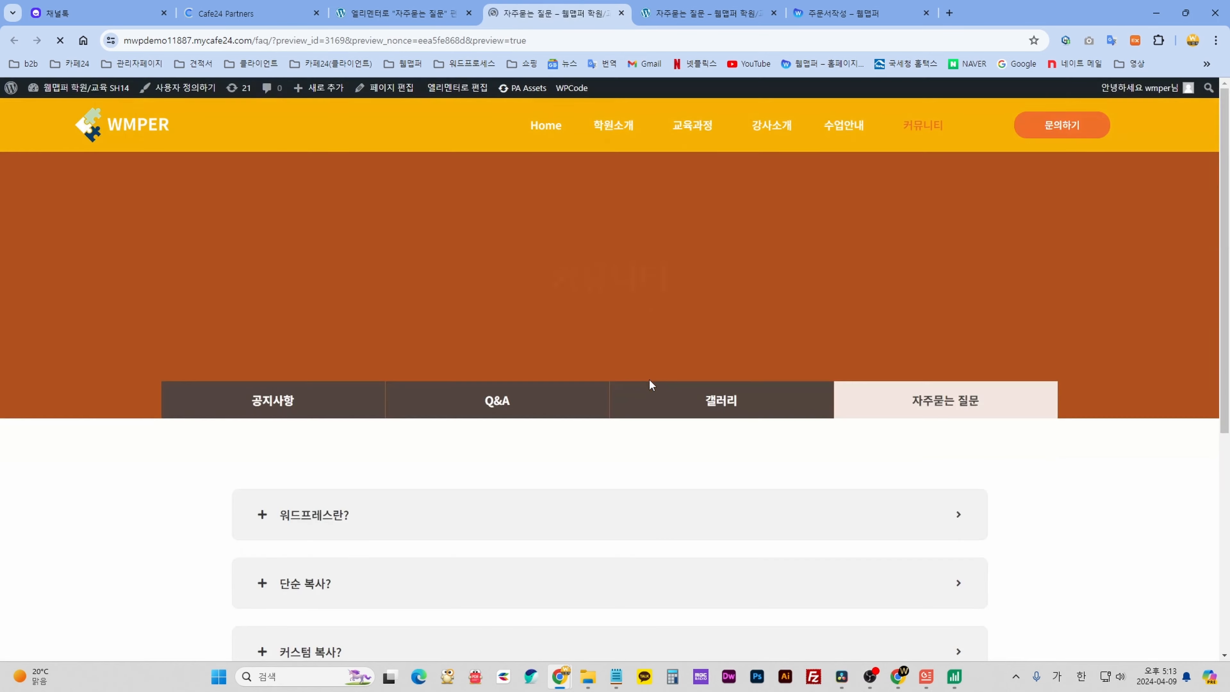
{"action": "scroll", "coordinate": [648, 379], "scroll_direction": "down", "scroll_amount": 5}
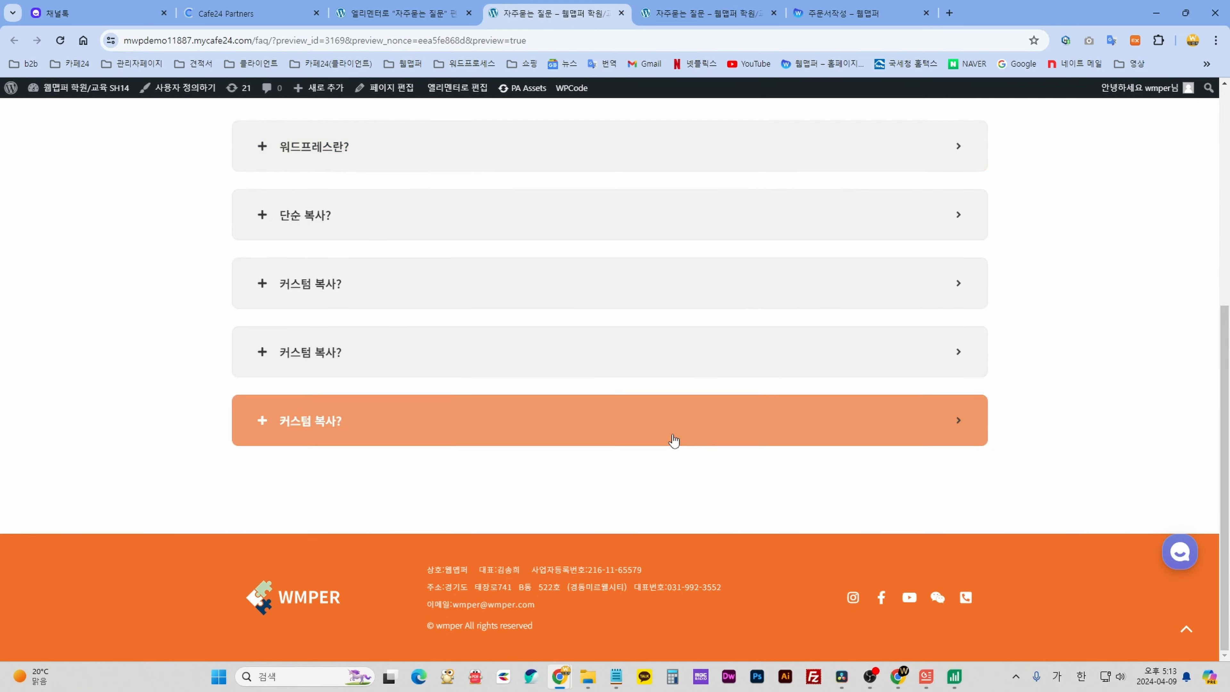
{"action": "scroll", "coordinate": [668, 436], "scroll_direction": "up", "scroll_amount": 5}
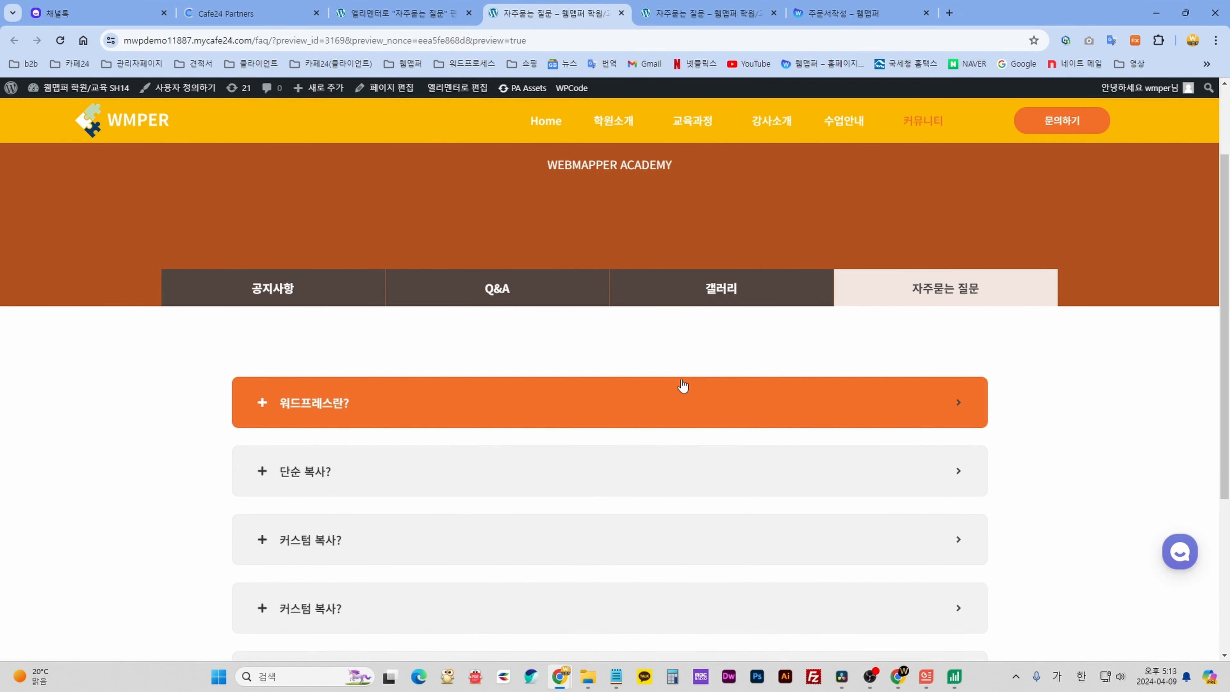
{"action": "scroll", "coordinate": [726, 373], "scroll_direction": "up", "scroll_amount": 3}
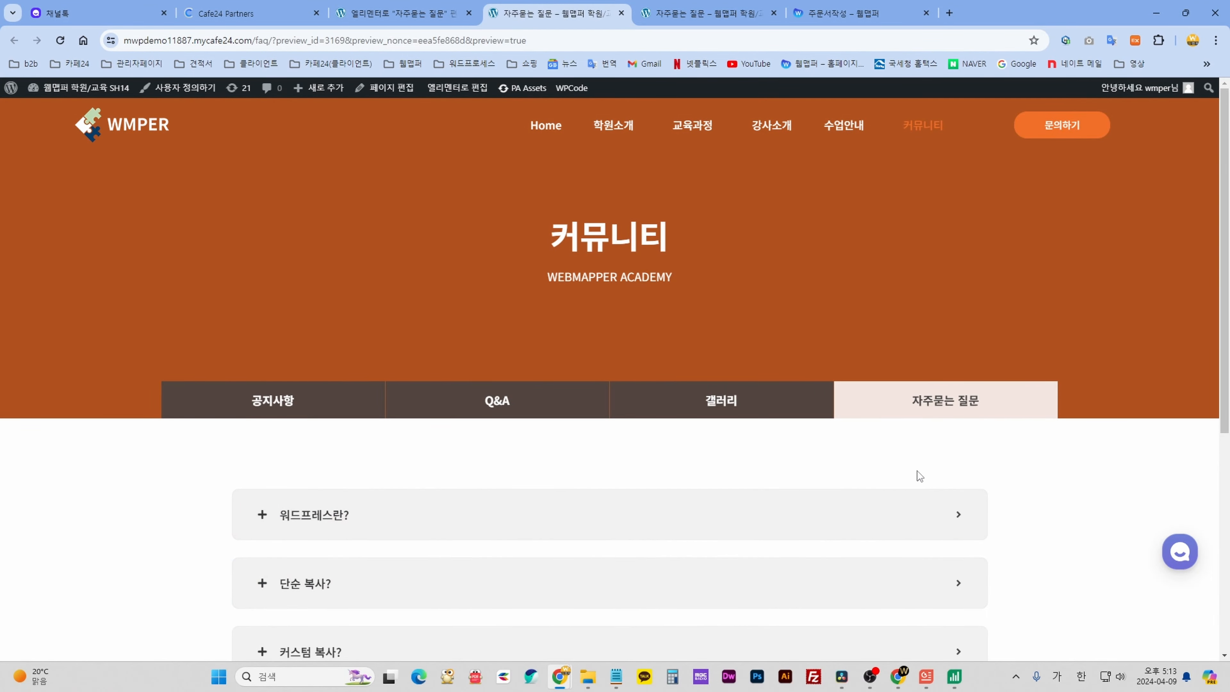
{"action": "scroll", "coordinate": [918, 474], "scroll_direction": "down", "scroll_amount": 7}
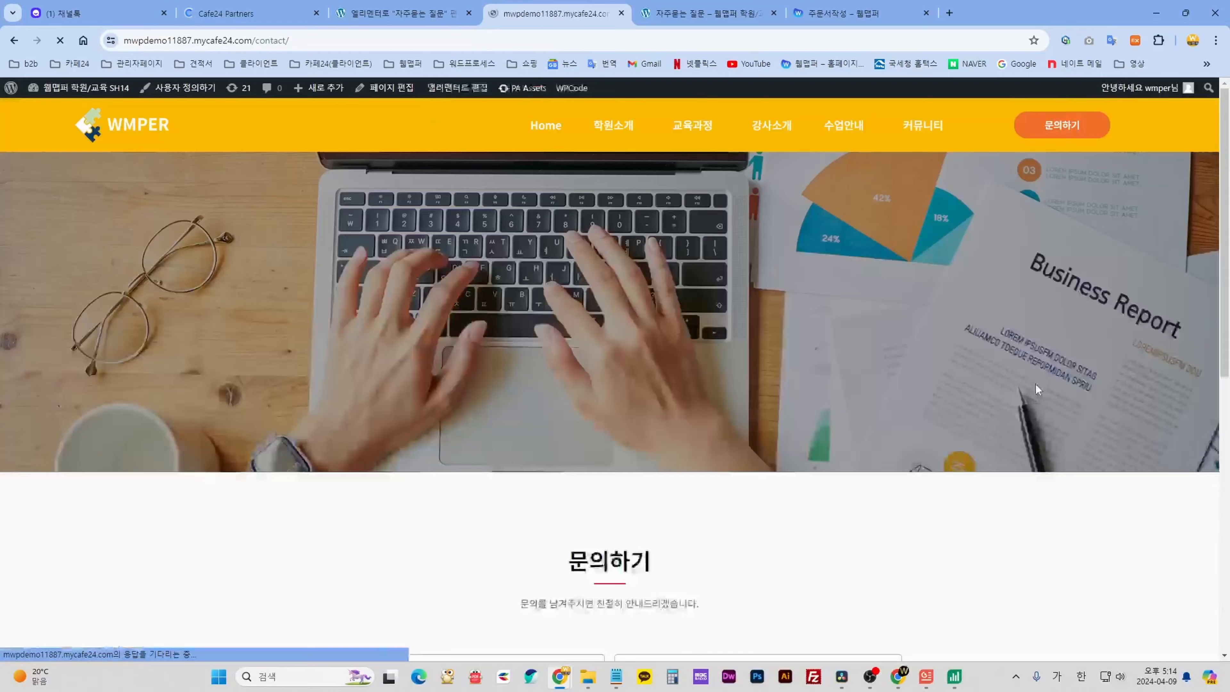
{"action": "scroll", "coordinate": [1034, 383], "scroll_direction": "down", "scroll_amount": 6}
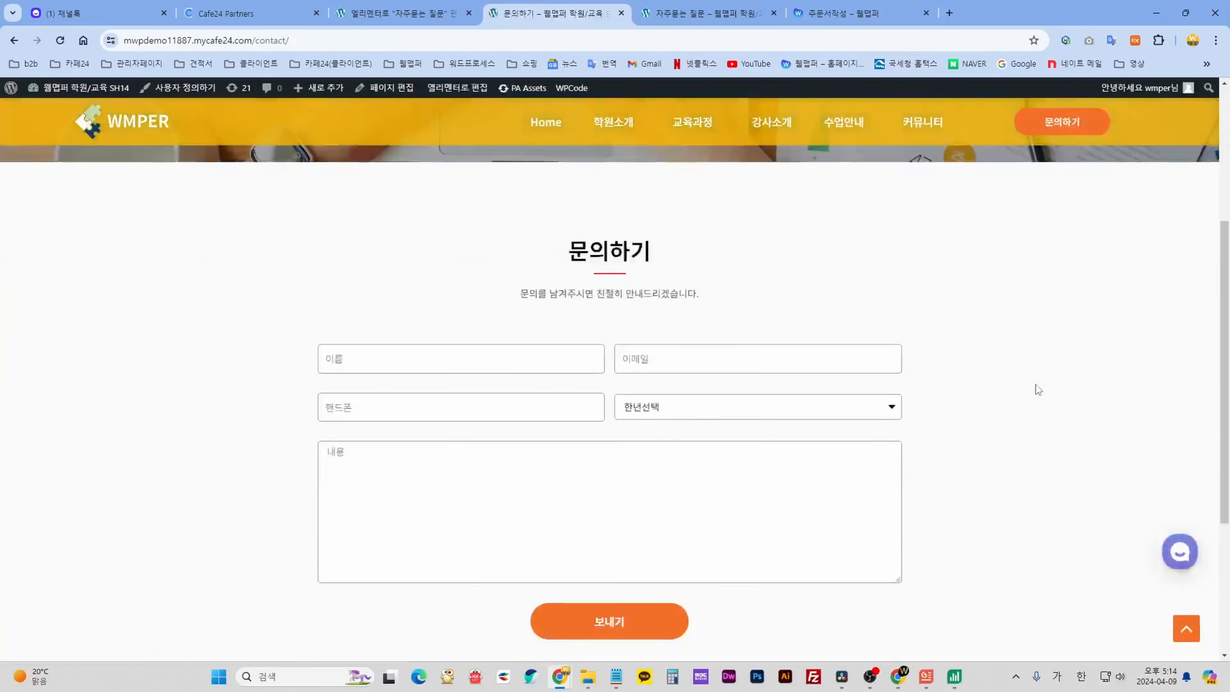
Return to the FAQ page's Elementor editor and exit through the WordPress editor to the list of all pages, discarding unsaved changes.
{"action": "left_click", "coordinate": [395, 10]}
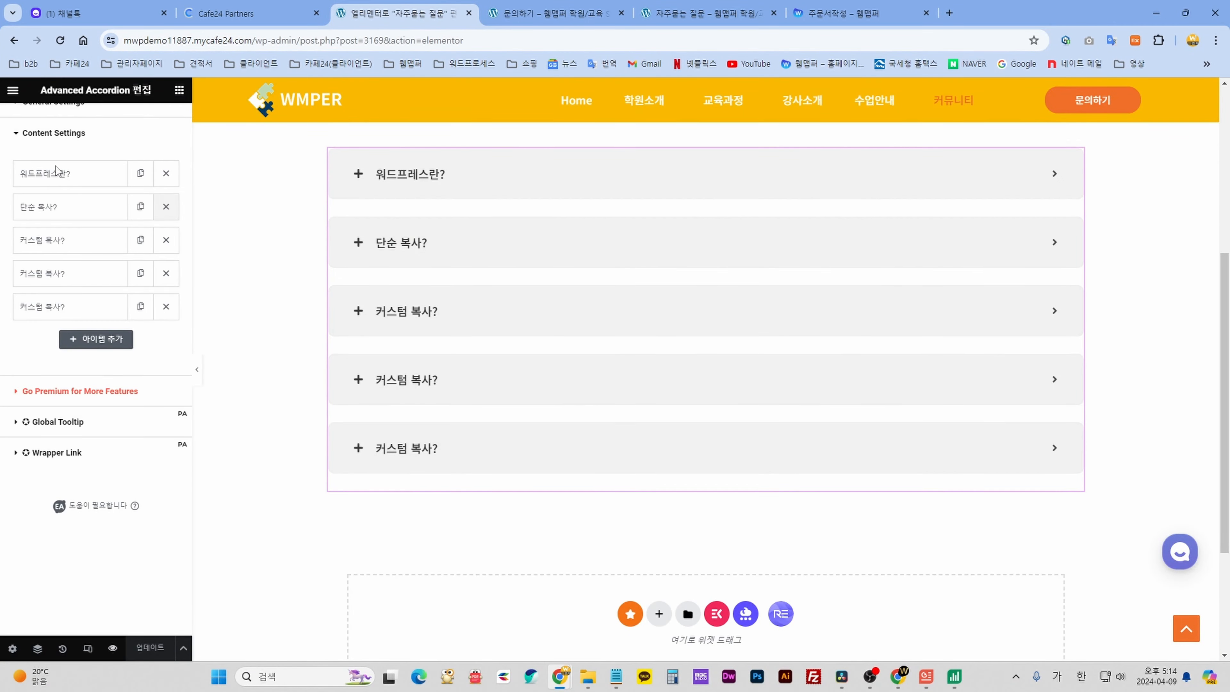
{"action": "left_click", "coordinate": [11, 90]}
{"action": "left_click", "coordinate": [50, 335]}
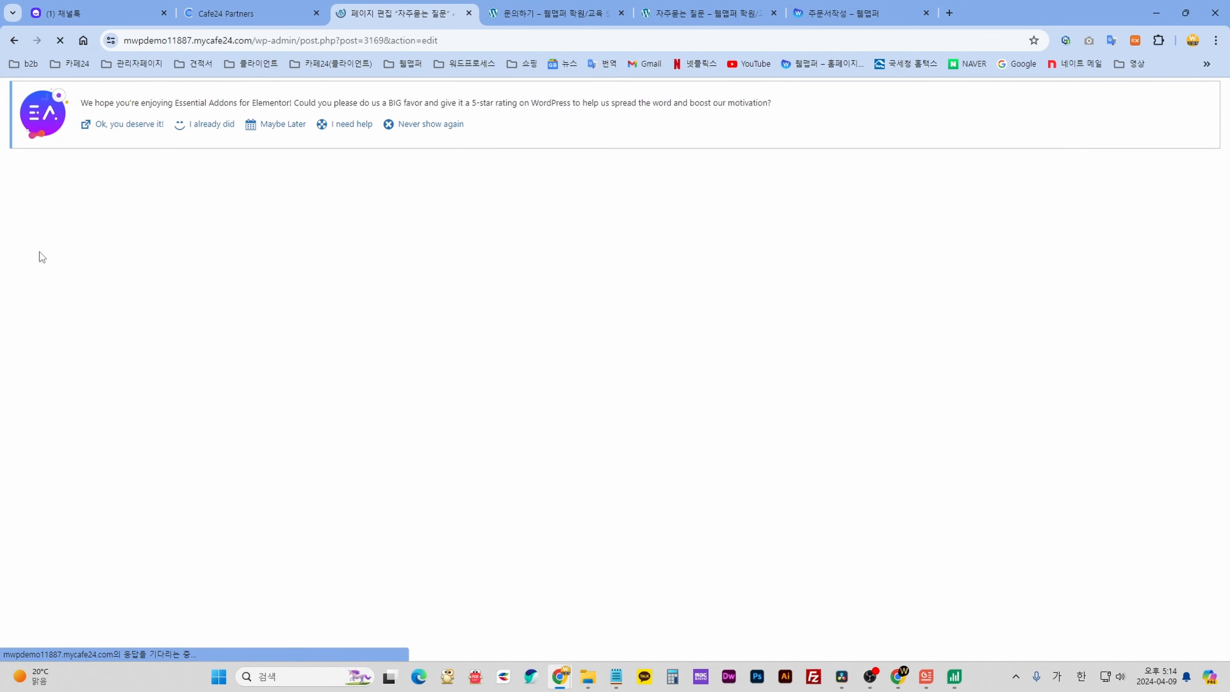
{"action": "left_click", "coordinate": [30, 102]}
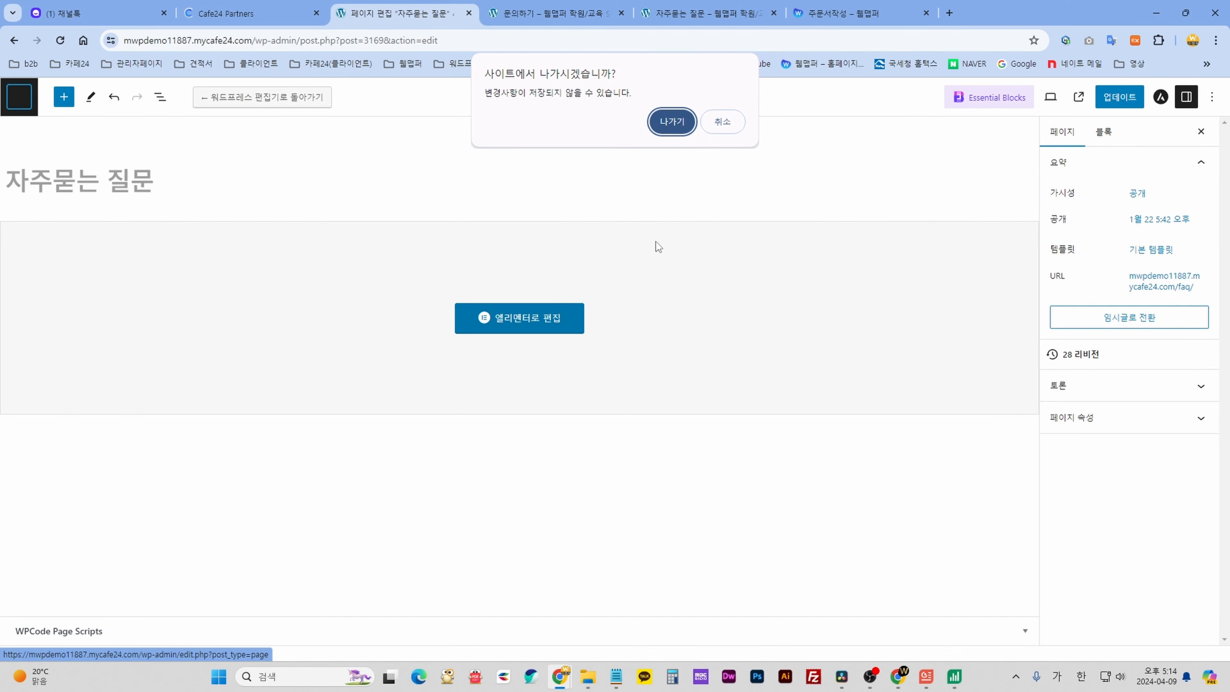
{"action": "left_click", "coordinate": [675, 122]}
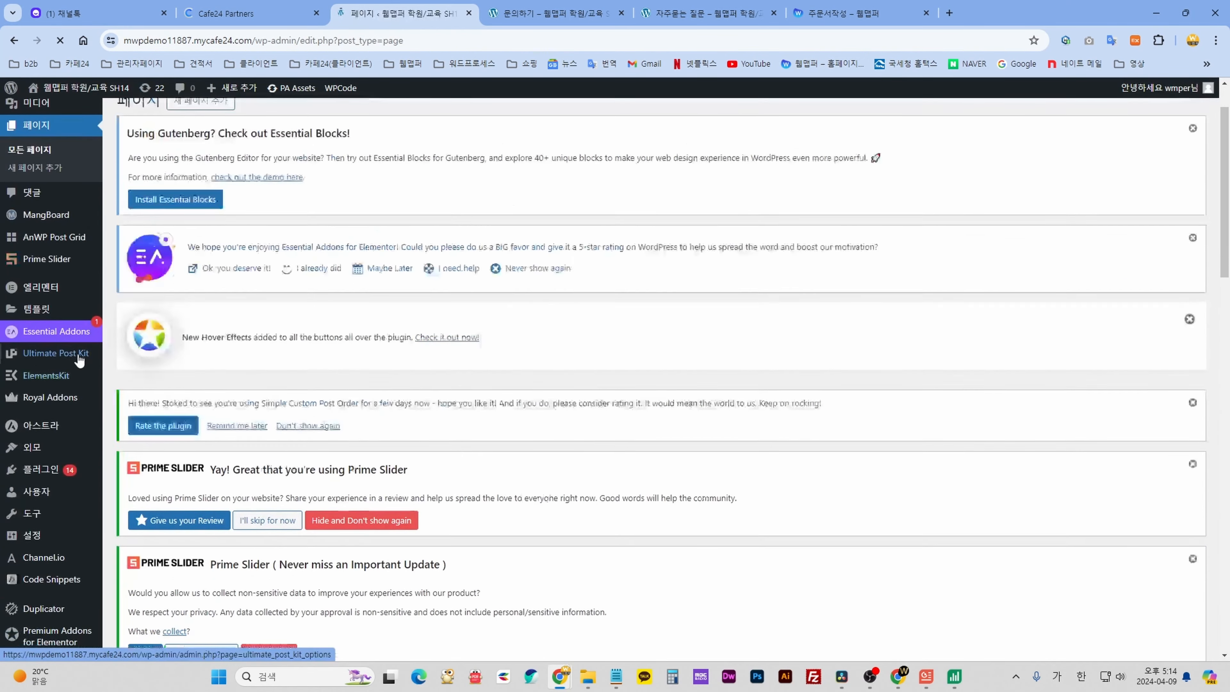